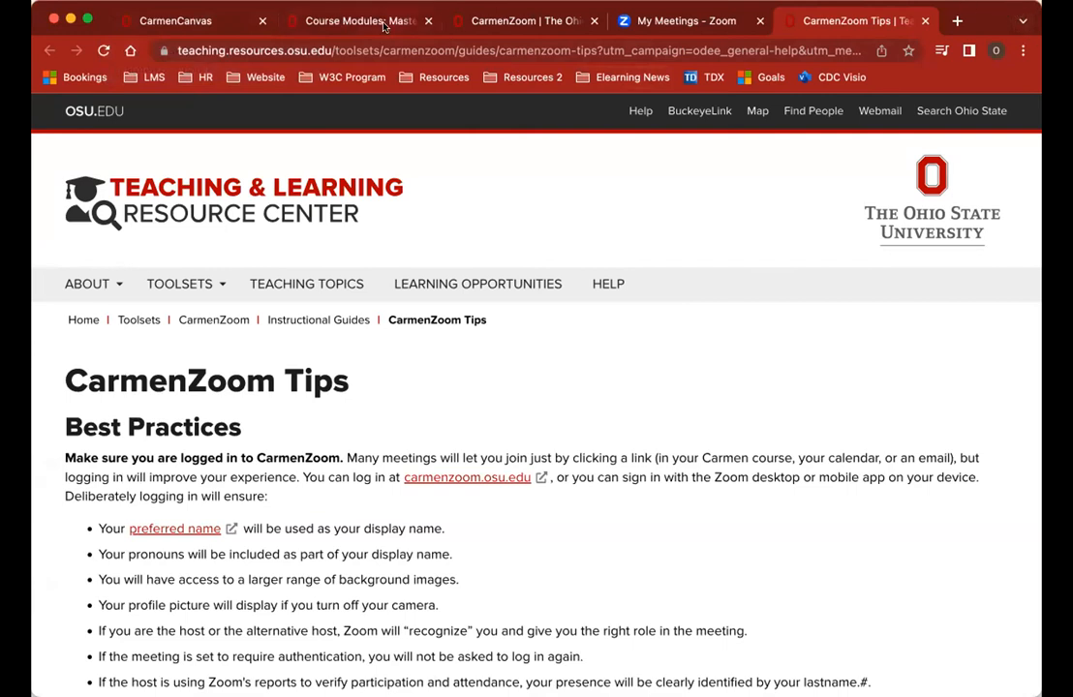
# Step: Switch to the Master course's Modules page and look through the Building Your Course and Assessments modules
pyautogui.press('super+2')
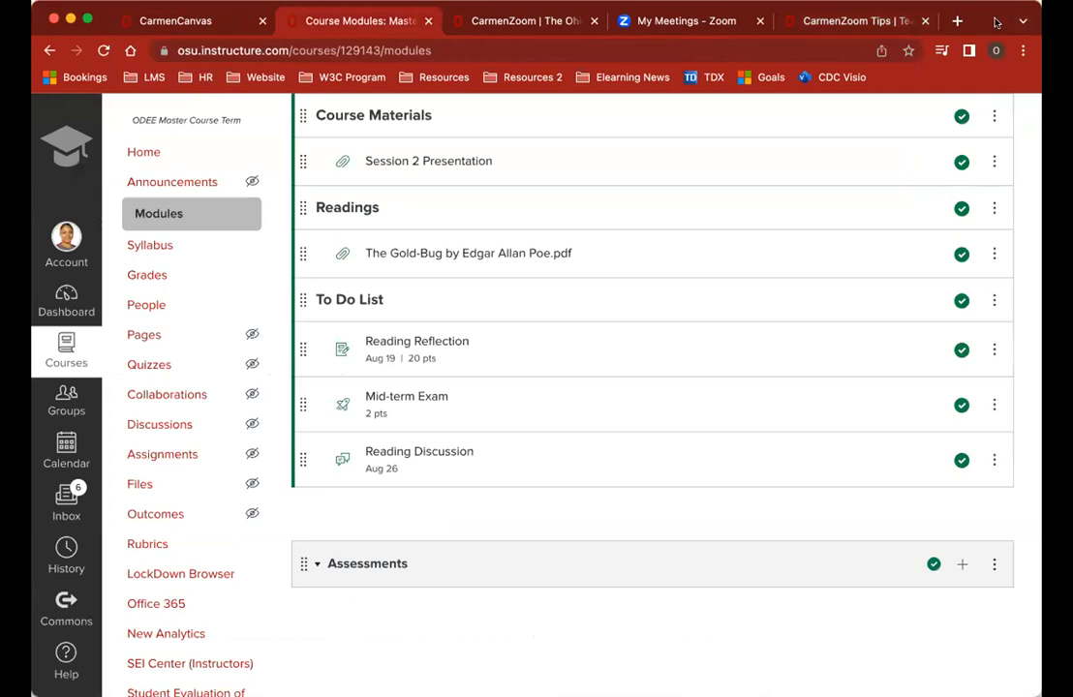
pyautogui.scroll(3, 837, 242)
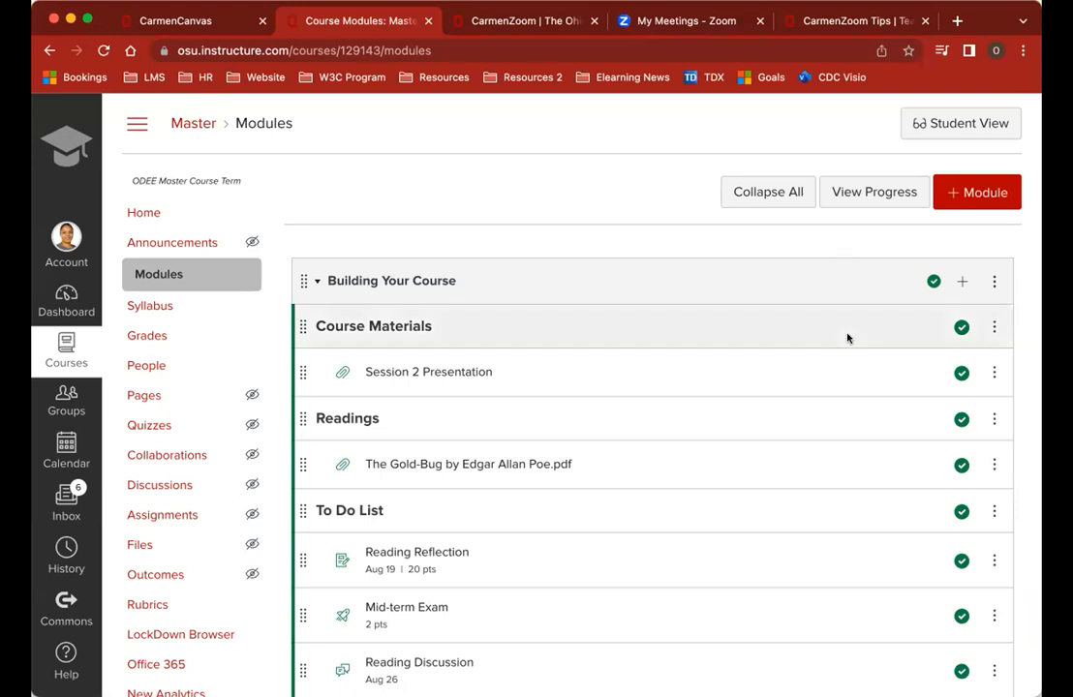
pyautogui.scroll(-2, 848, 338)
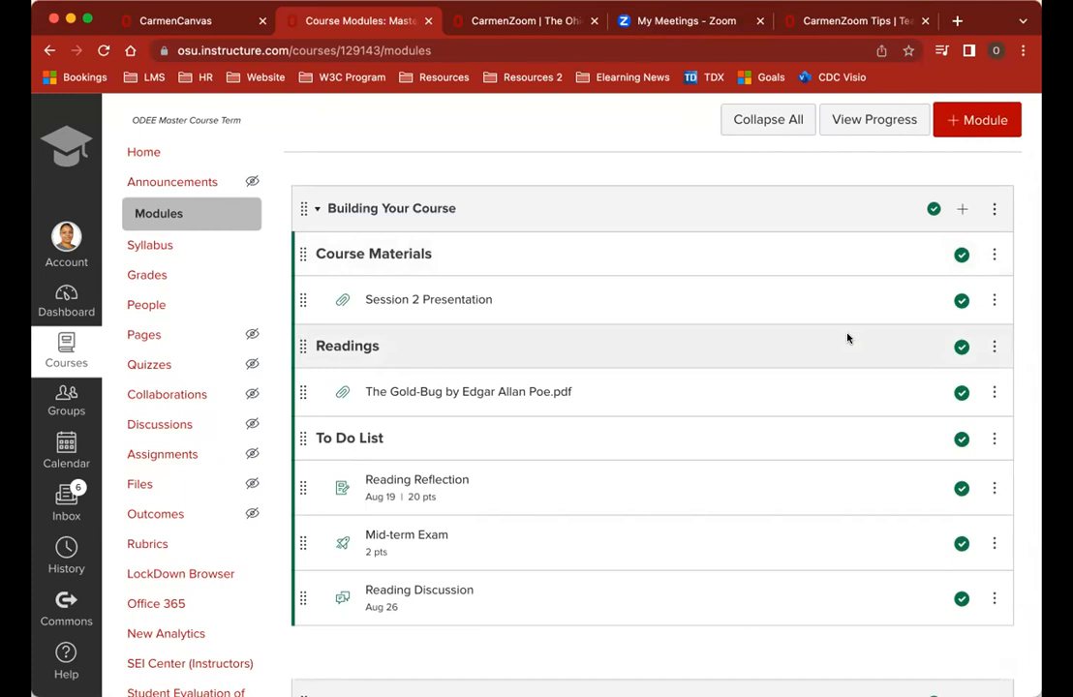
pyautogui.scroll(-3, 847, 338)
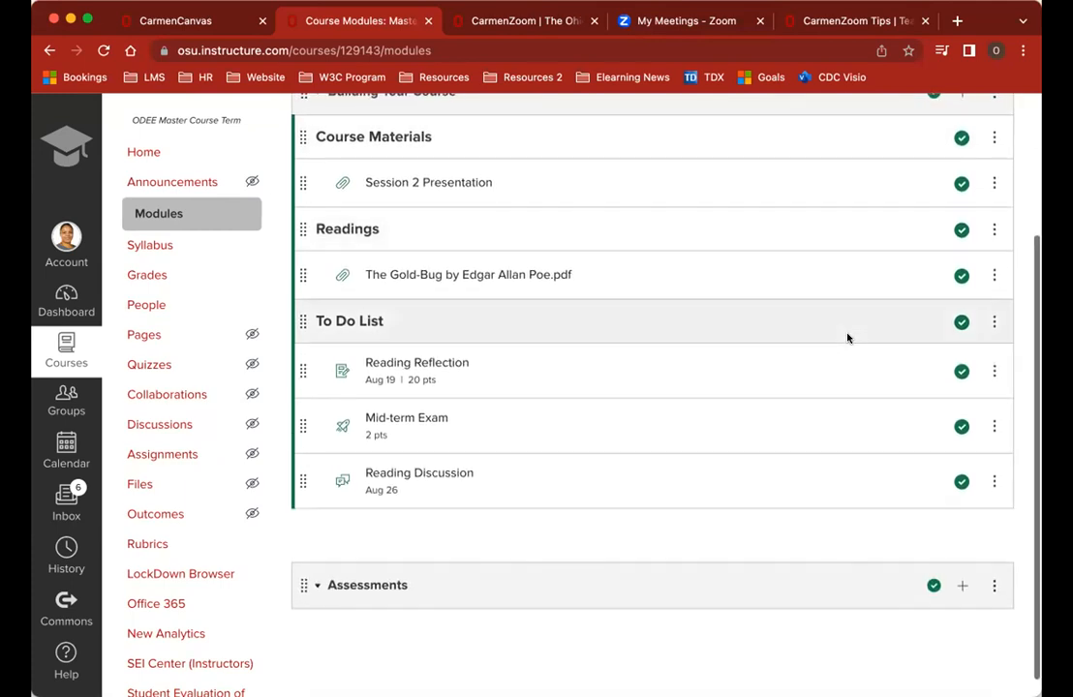
pyautogui.scroll(-1, 848, 338)
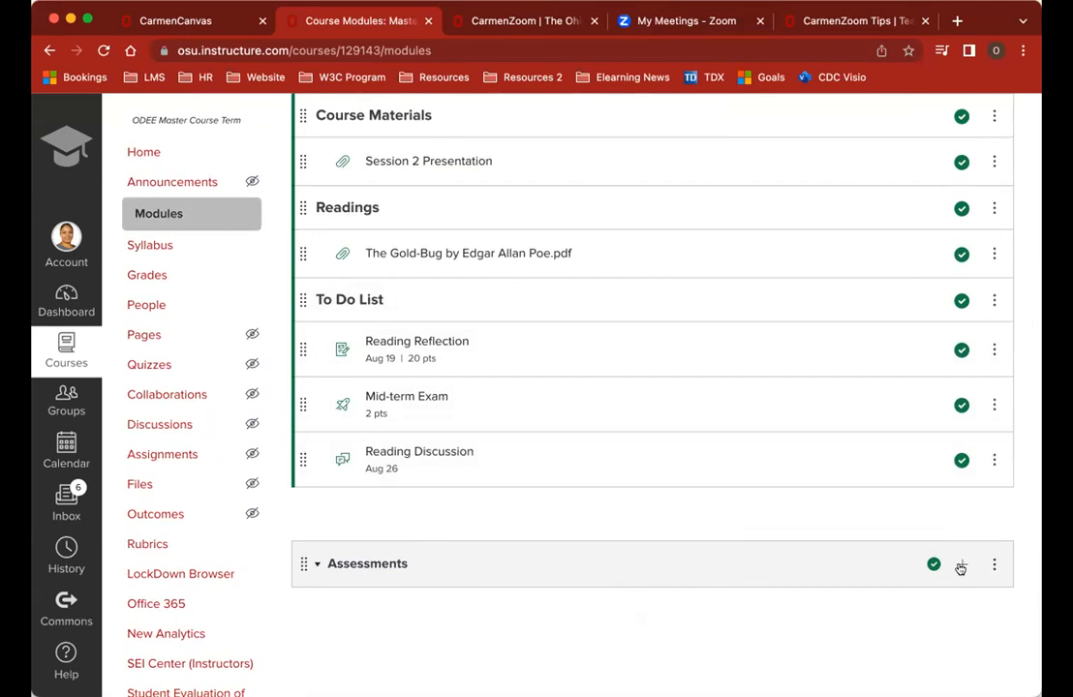
pyautogui.scroll(2, 961, 568)
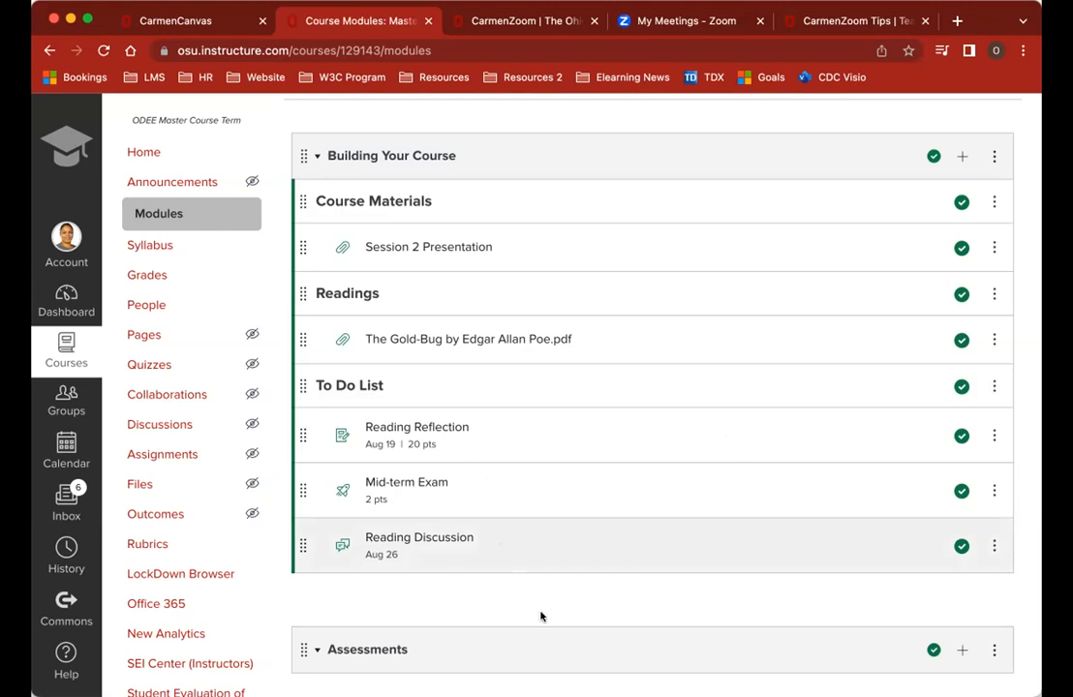
pyautogui.scroll(-2, 540, 617)
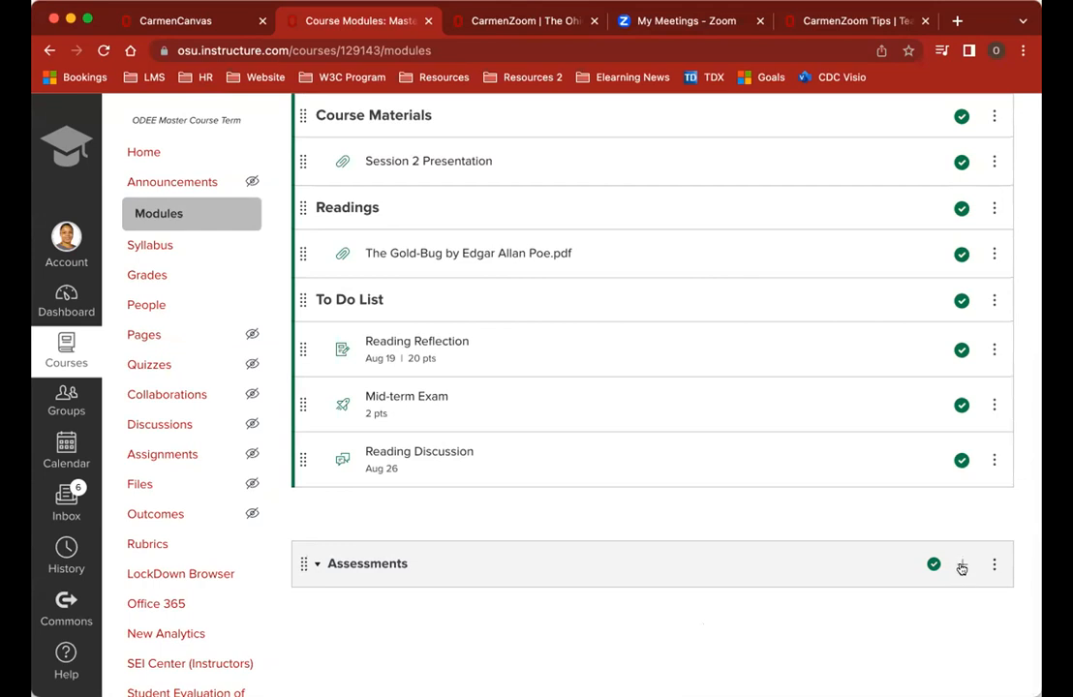
# Step: Start adding an item to the Assessments module, choosing Quiz as the item type and the option to create a new quiz
pyautogui.scroll(5, 962, 568)
pyautogui.hscroll(2, 962, 568)
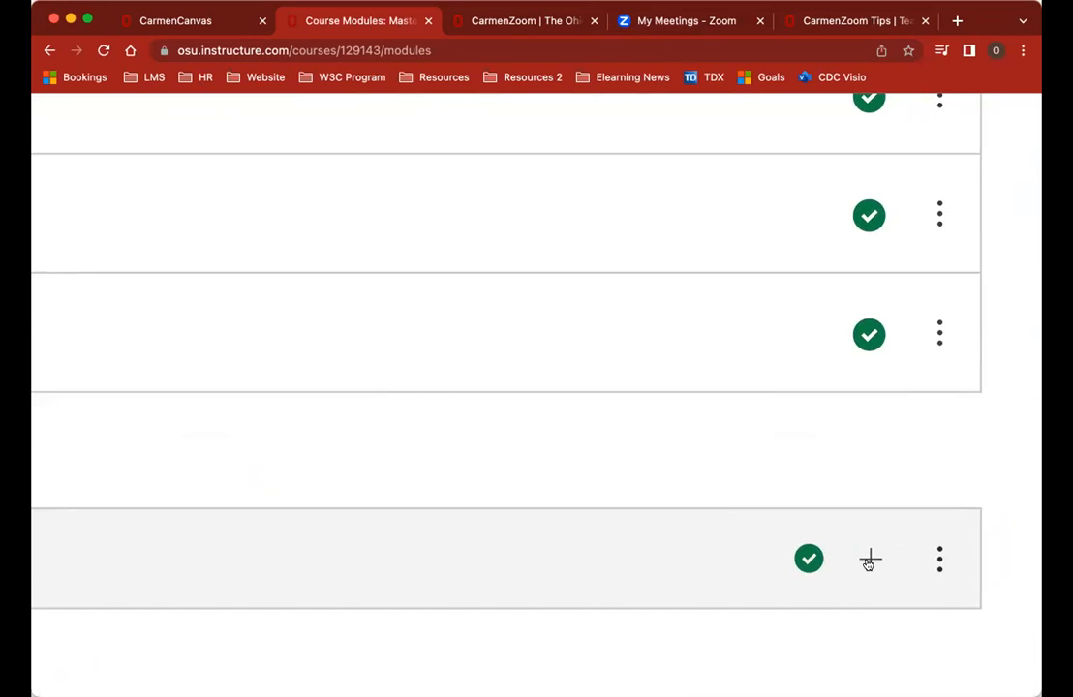
pyautogui.click(868, 561)
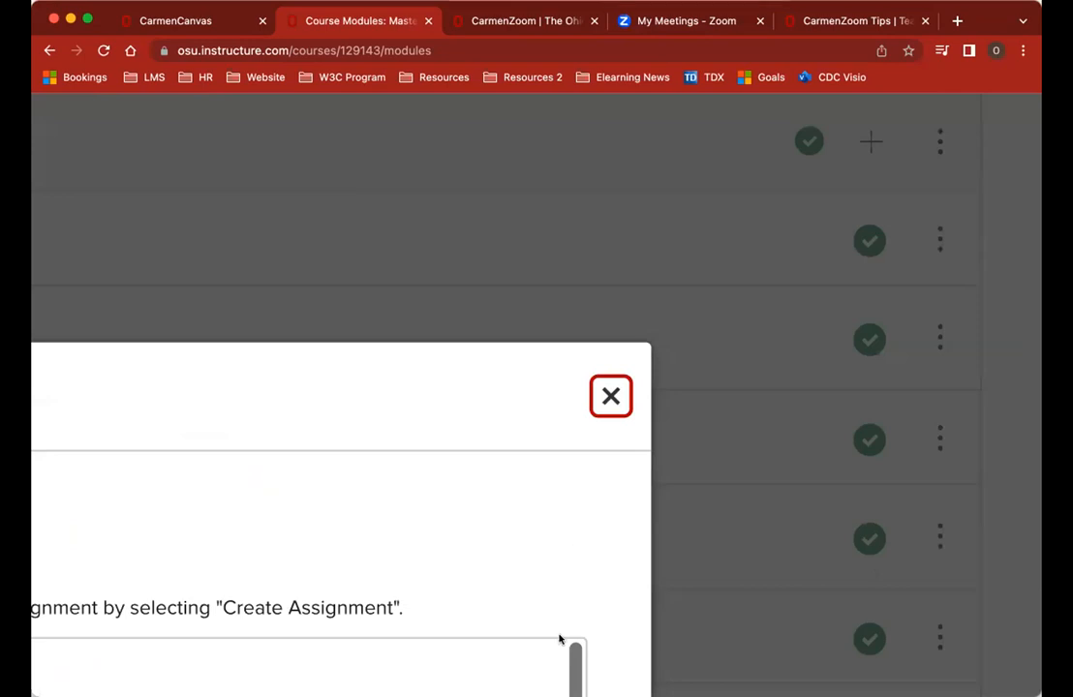
pyautogui.scroll(-5, 556, 639)
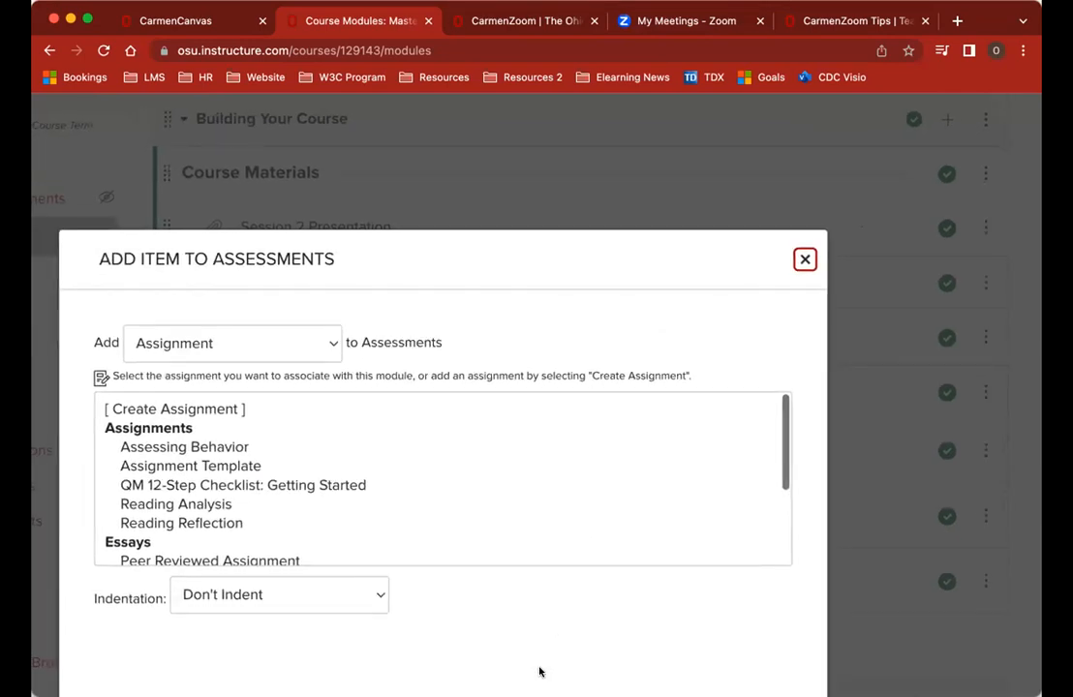
pyautogui.scroll(-3, 537, 671)
pyautogui.hscroll(-2, 523, 658)
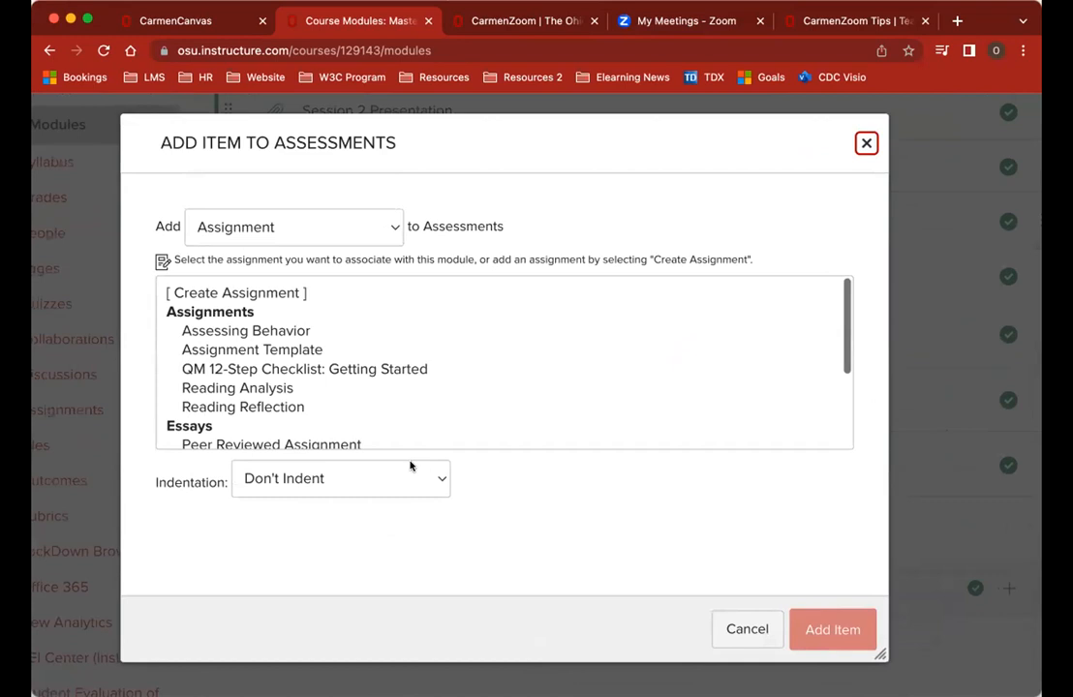
pyautogui.click(394, 229)
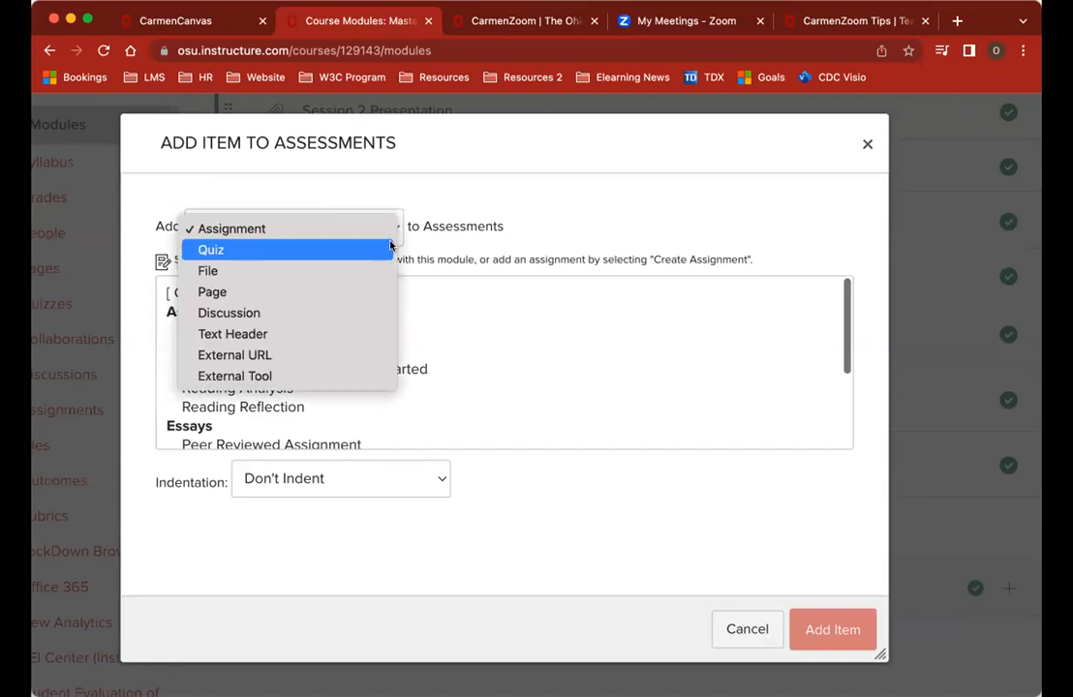
pyautogui.click(385, 250)
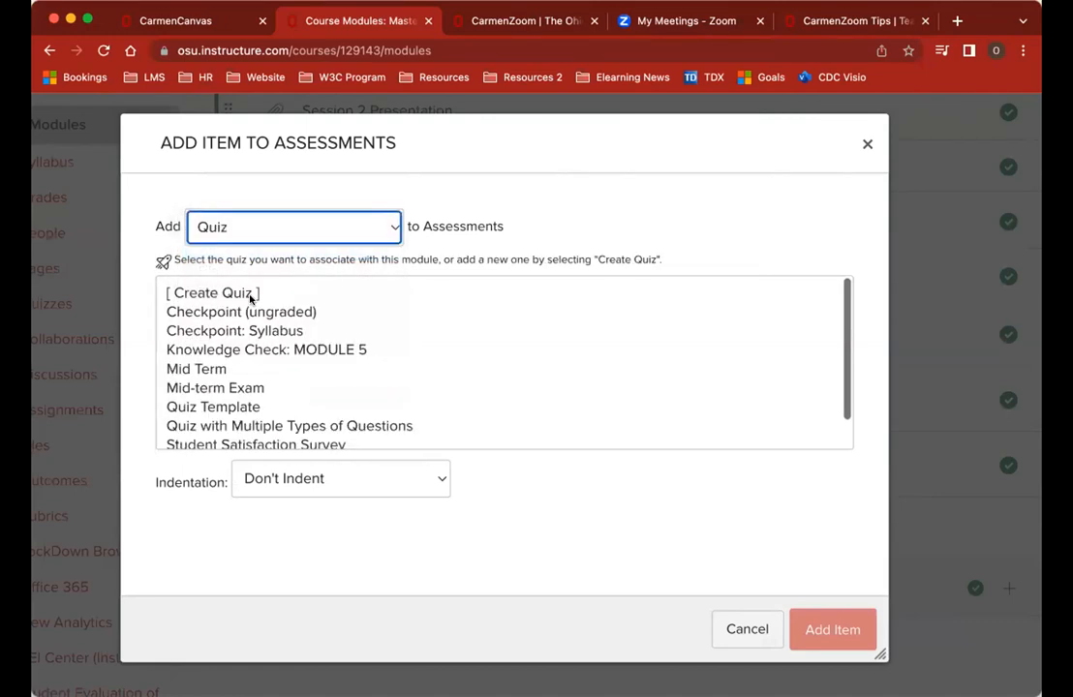
pyautogui.click(244, 295)
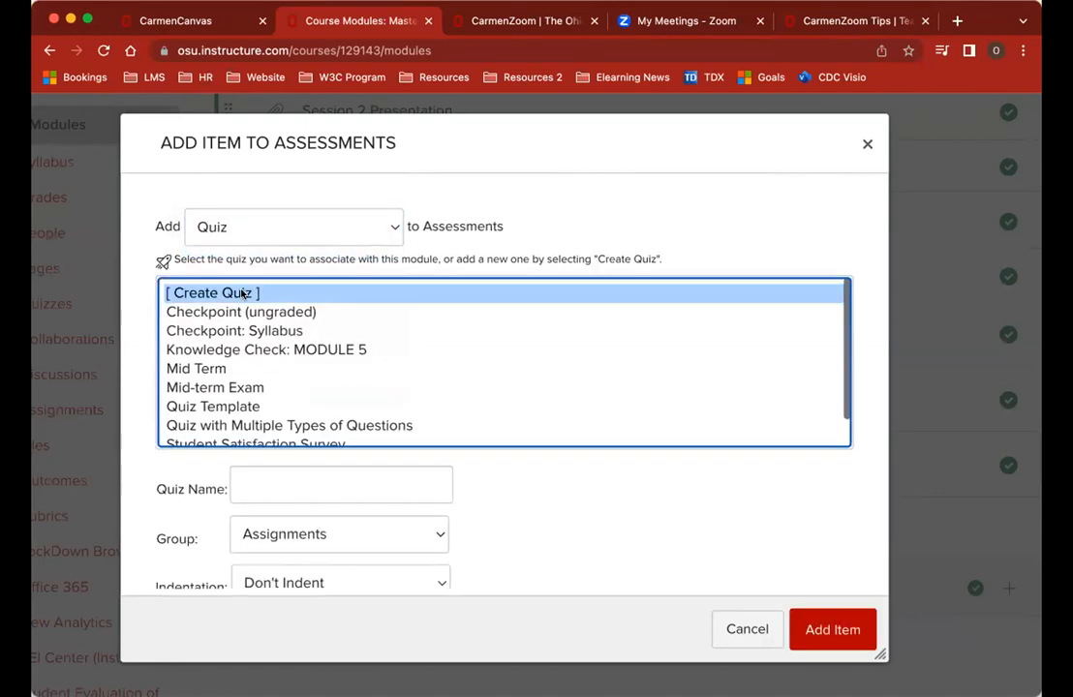
# Step: Name the new quiz "Reading Review", assign it to the Quizzes group without indentation, and add it to the module
pyautogui.scroll(-1, 307, 475)
pyautogui.click(300, 426)
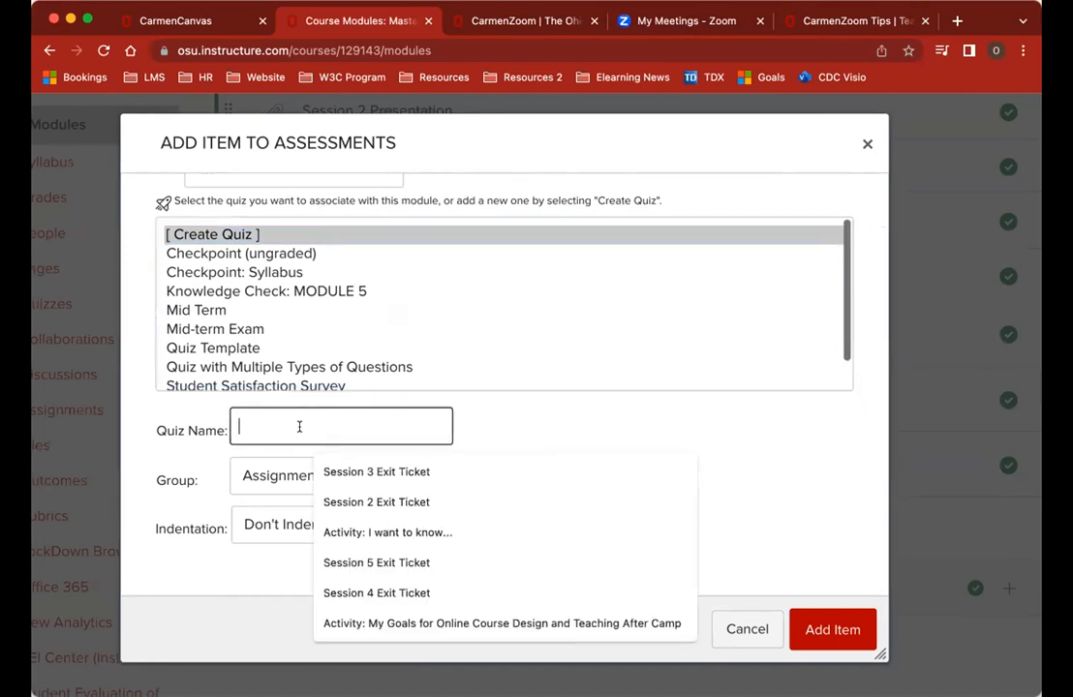
pyautogui.write('Read')
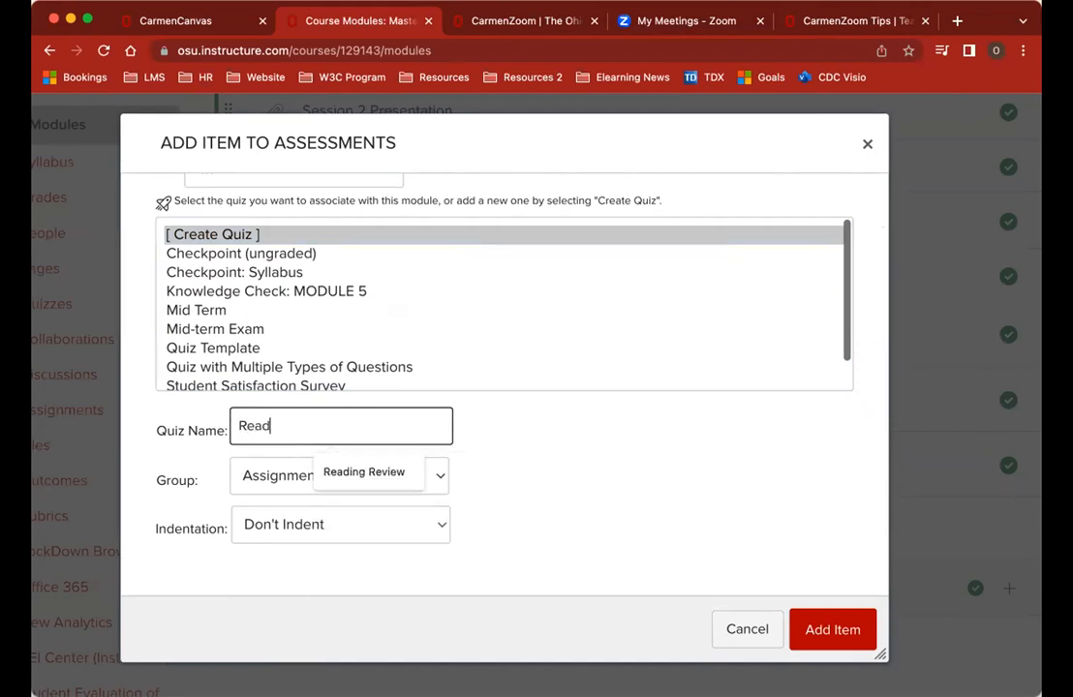
pyautogui.click(350, 475)
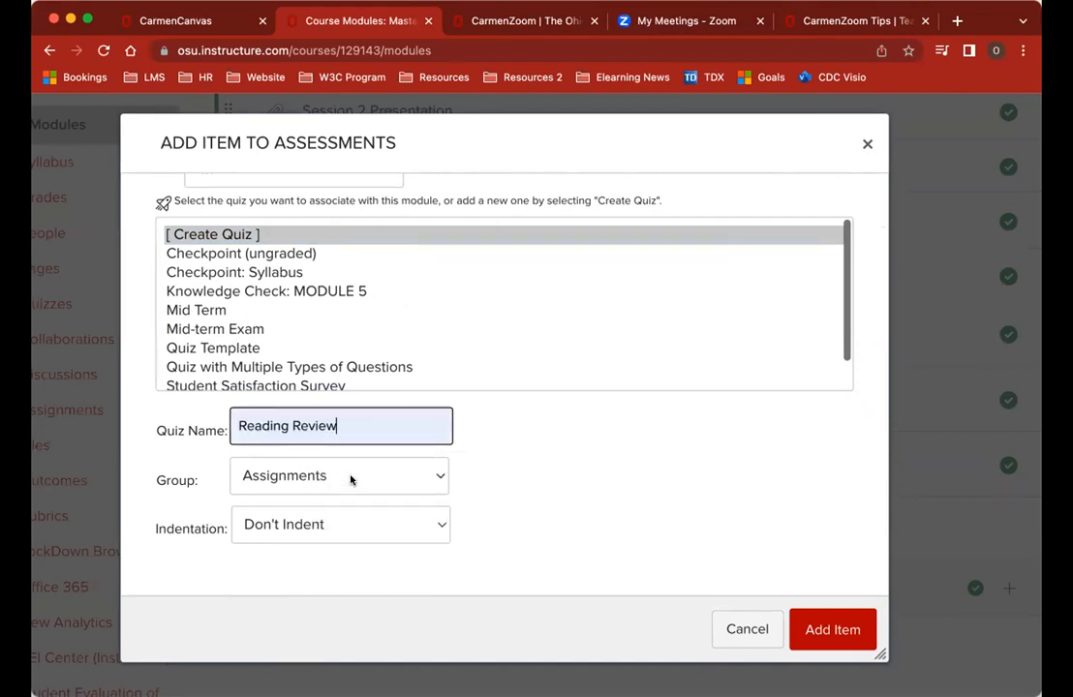
pyautogui.click(387, 482)
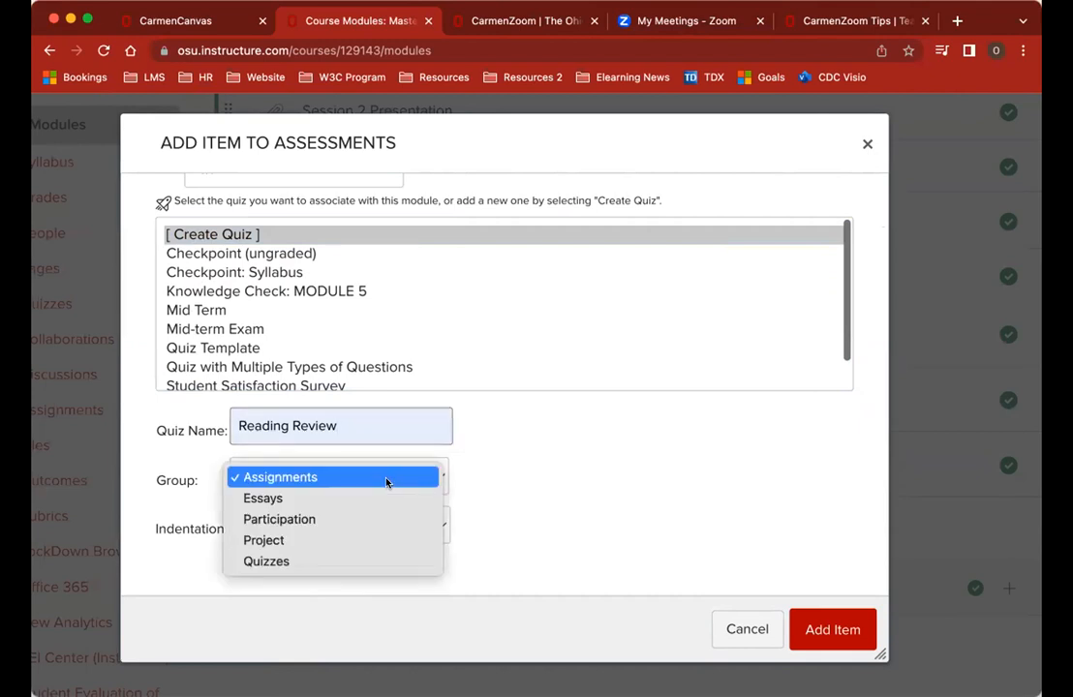
pyautogui.click(377, 563)
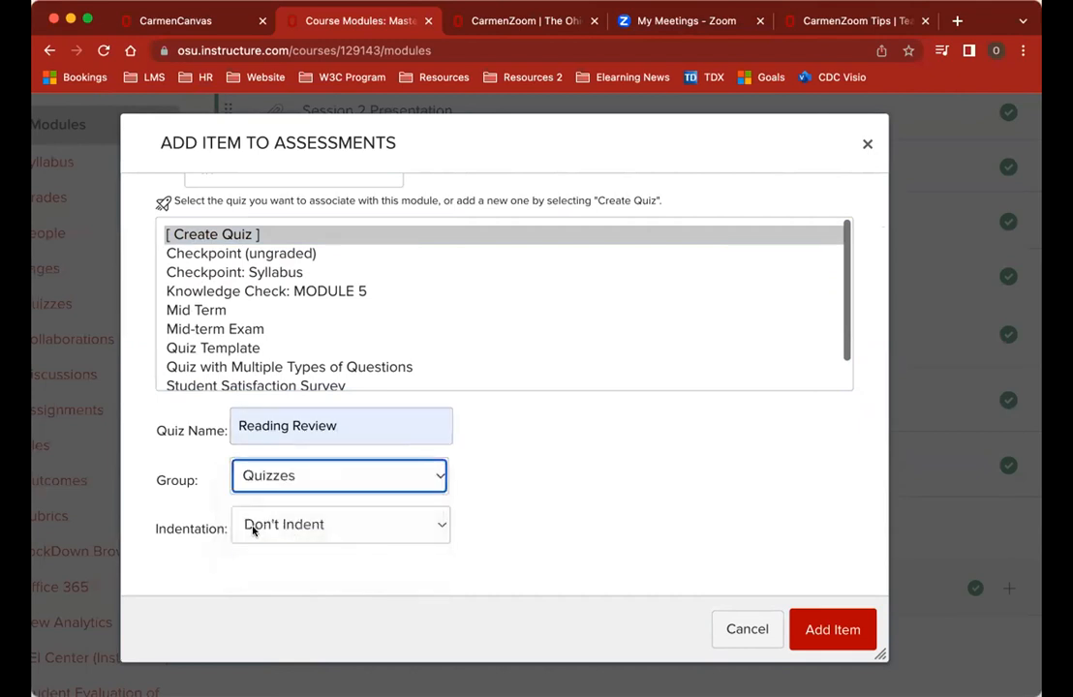
pyautogui.click(417, 532)
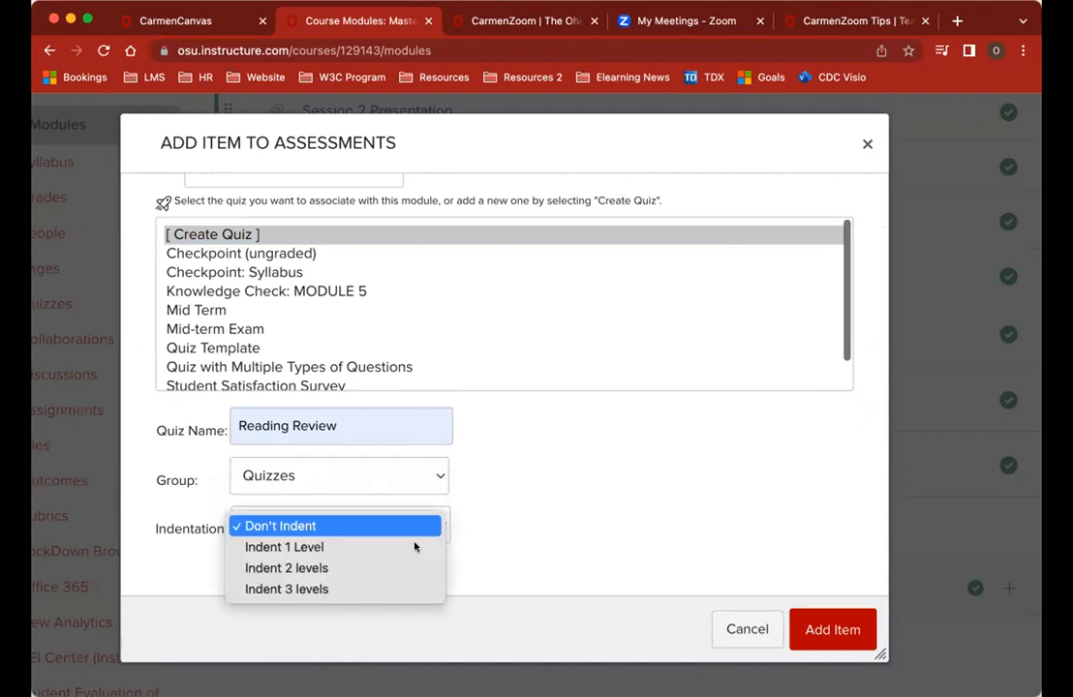
pyautogui.click(506, 525)
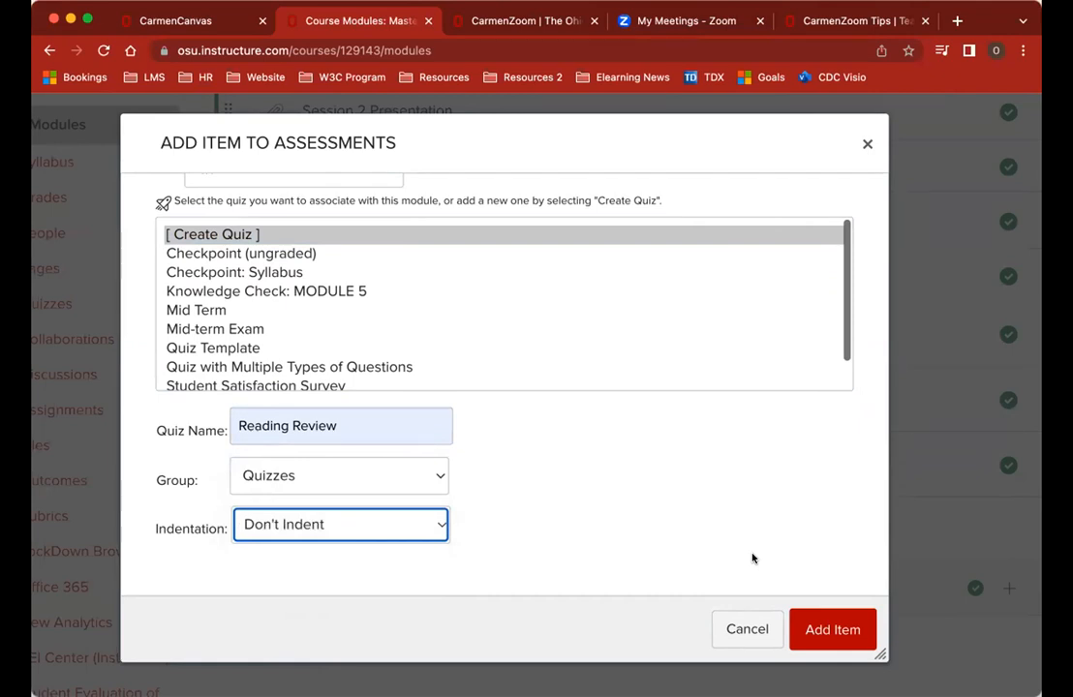
pyautogui.click(820, 631)
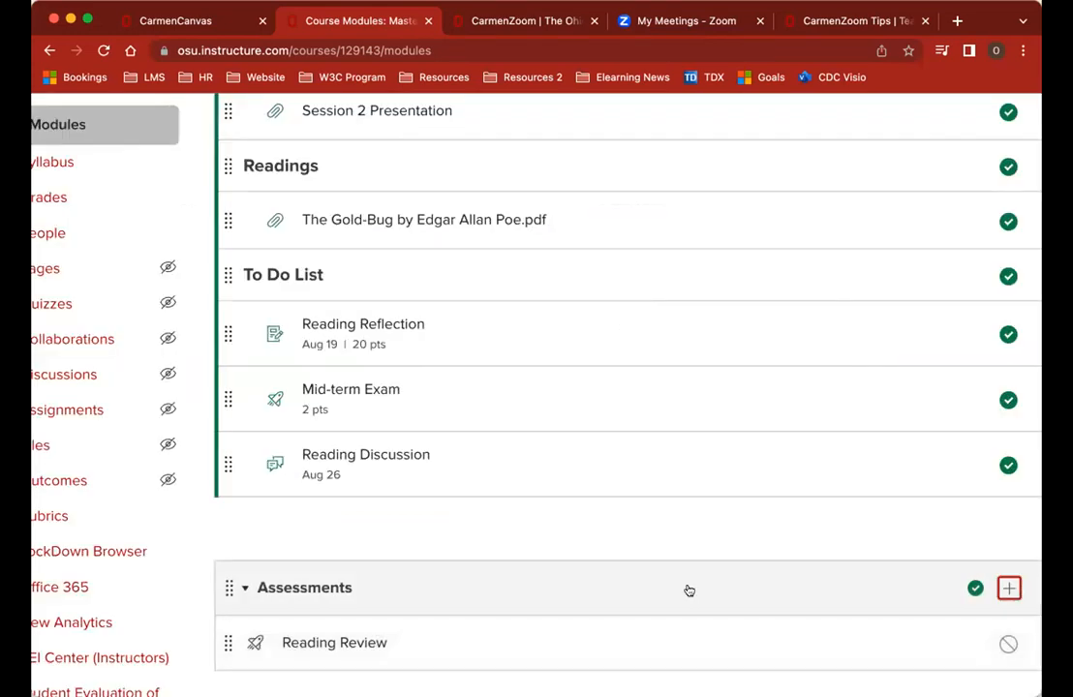
# Step: Open the Reading Review quiz from the Assessments module, review its settings summary, and open it for editing
pyautogui.scroll(-1, 689, 590)
pyautogui.hscroll(1, 688, 589)
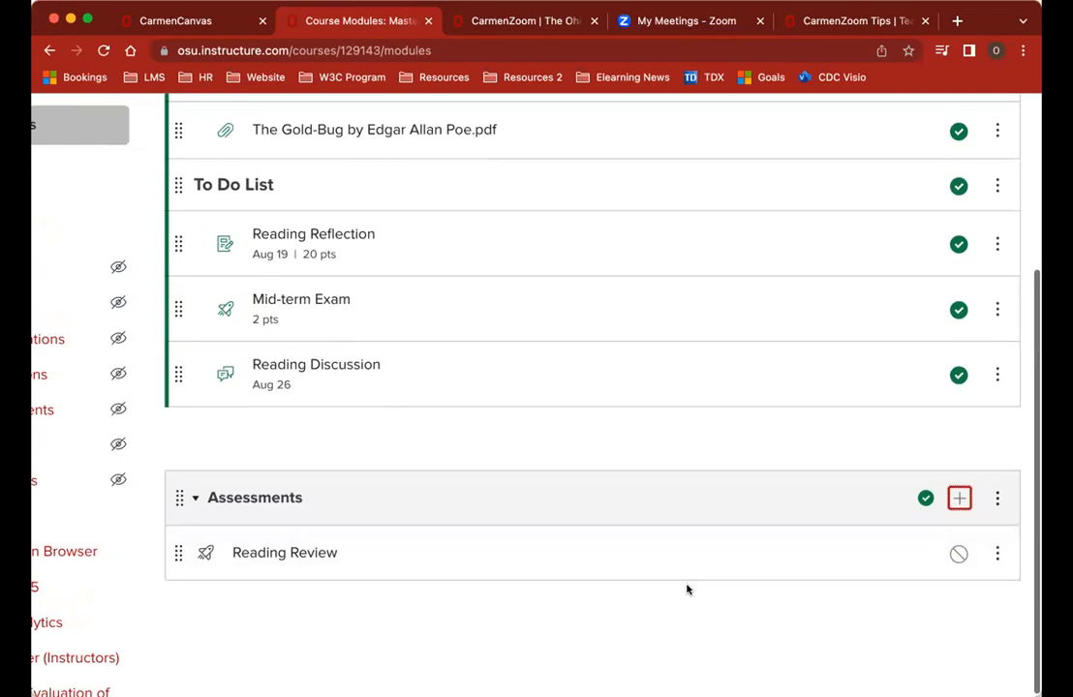
pyautogui.click(326, 553)
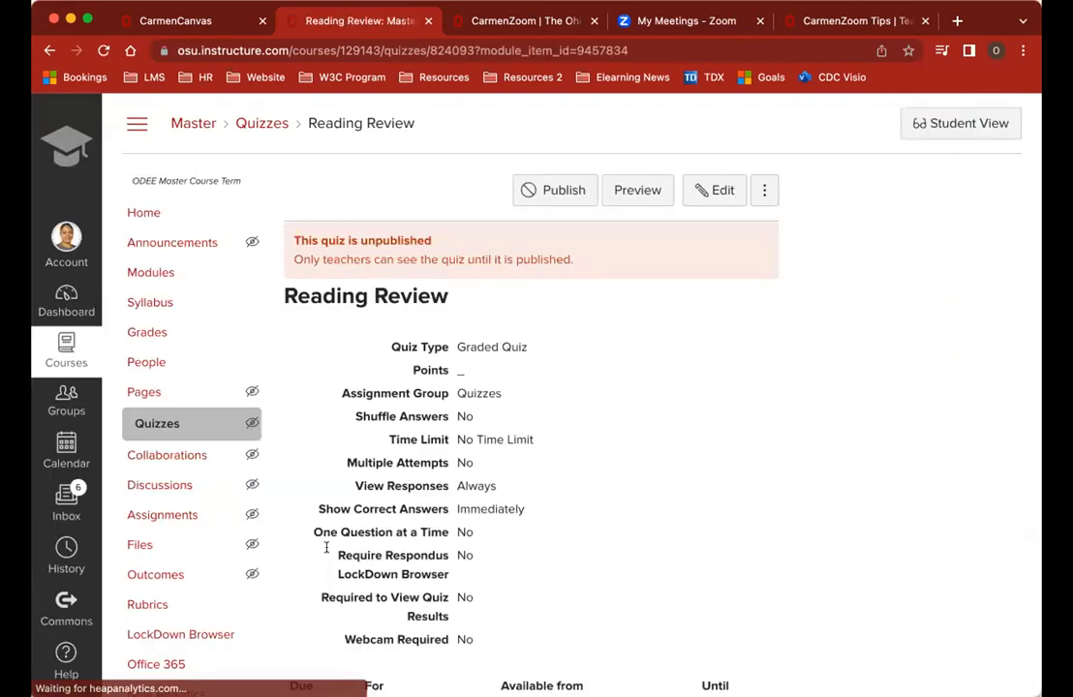
pyautogui.scroll(-1, 710, 524)
pyautogui.scroll(-1, 710, 526)
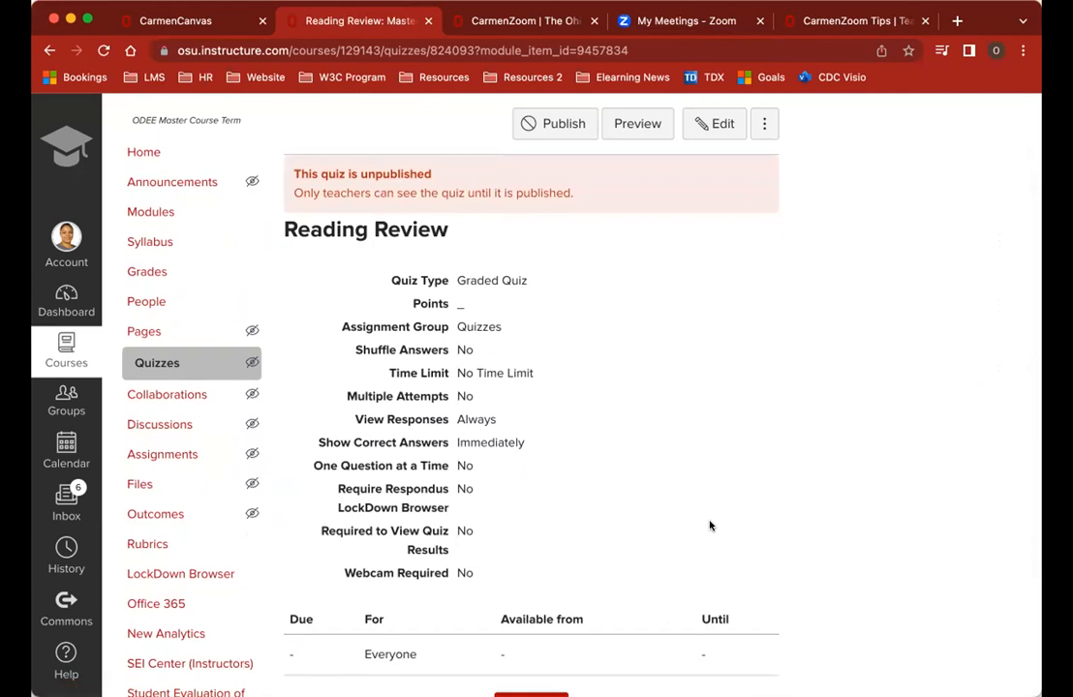
pyautogui.scroll(-1, 710, 526)
pyautogui.scroll(1, 709, 525)
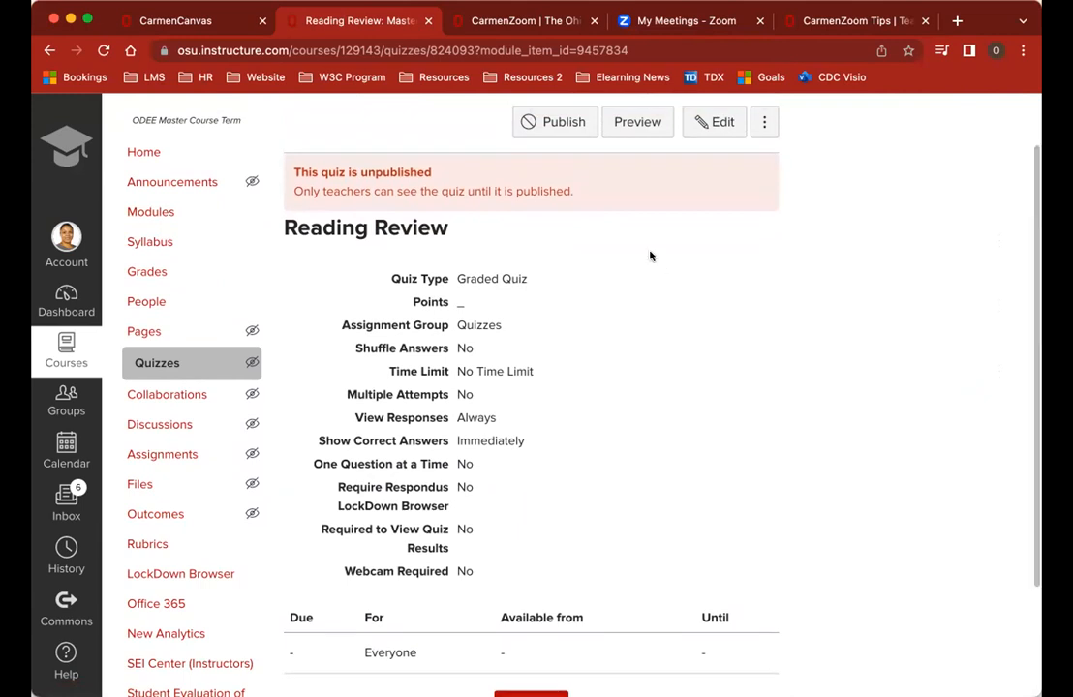
pyautogui.click(714, 120)
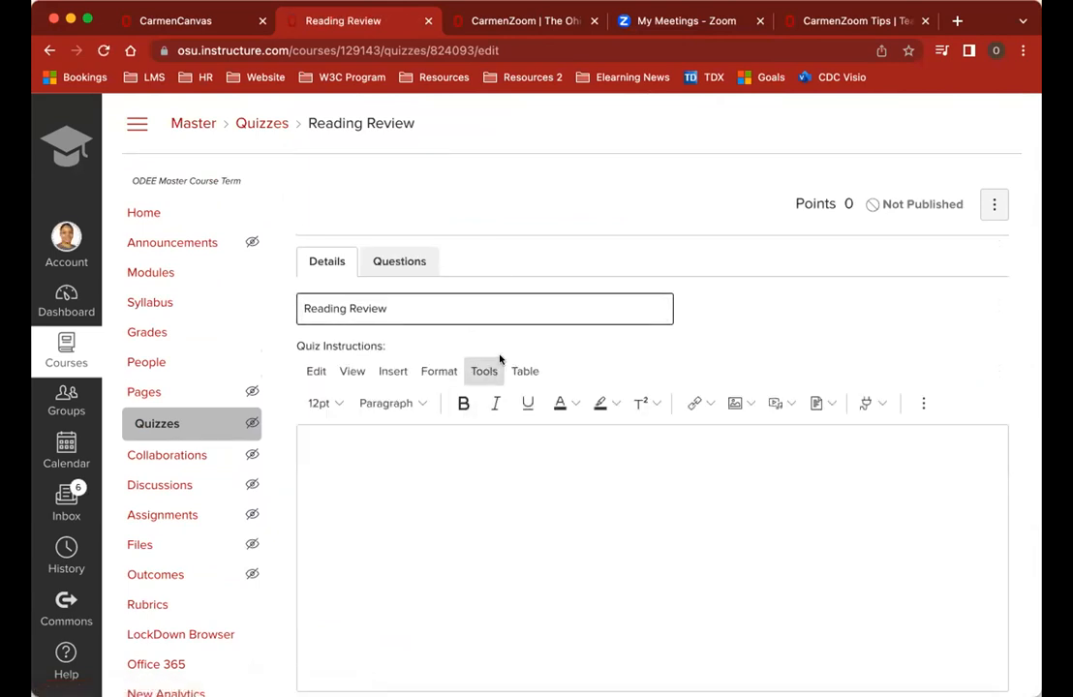
# Step: Enter "Set expectations." as the first line of the quiz instructions
pyautogui.scroll(-3, 624, 364)
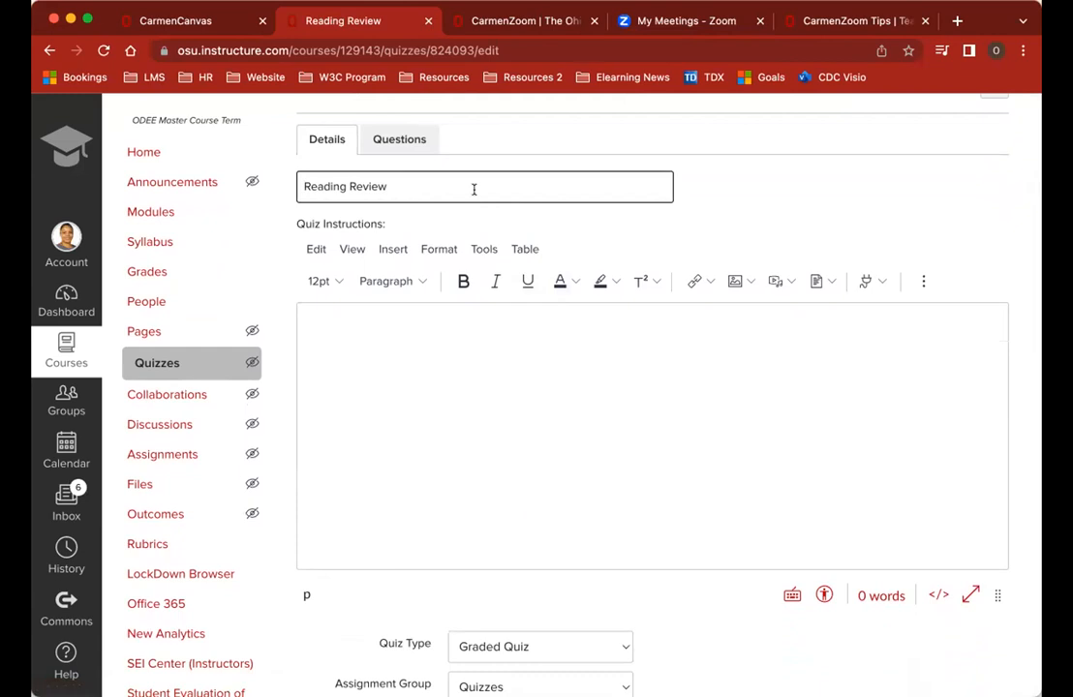
pyautogui.click(383, 332)
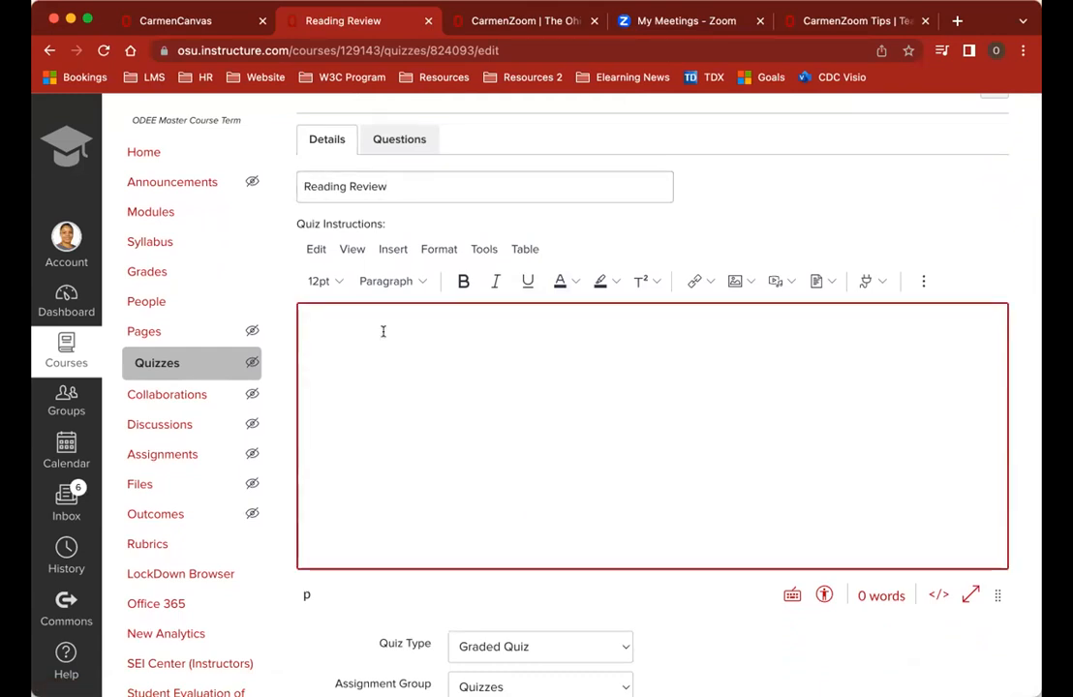
pyautogui.scroll(5, 291, 223)
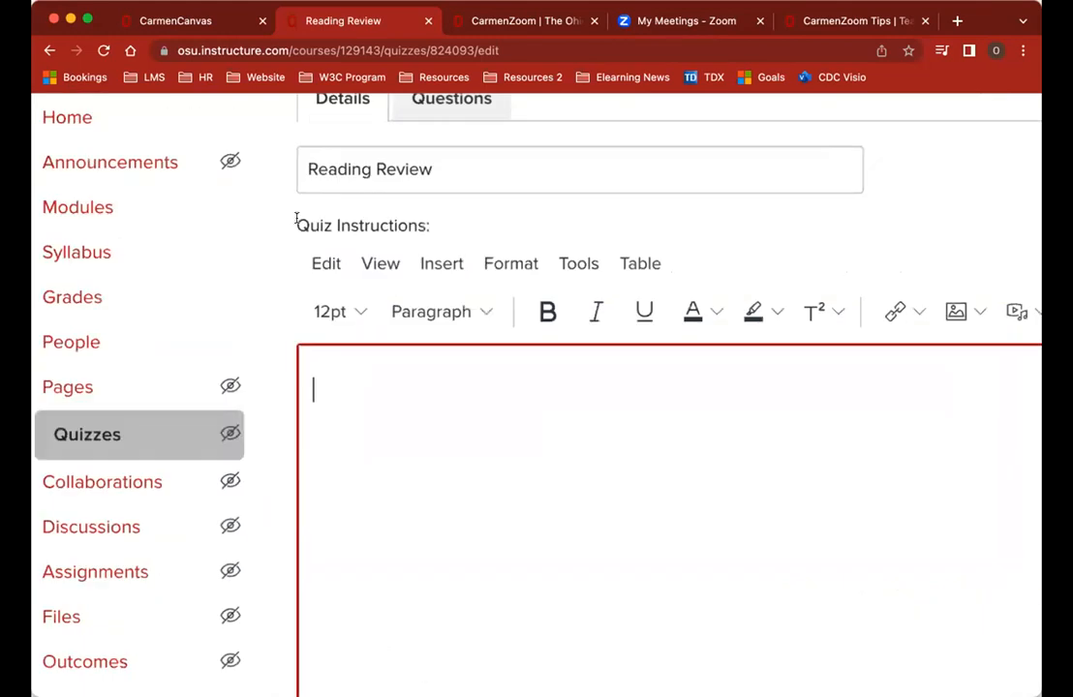
pyautogui.tripleClick(443, 225)
pyautogui.click(479, 446)
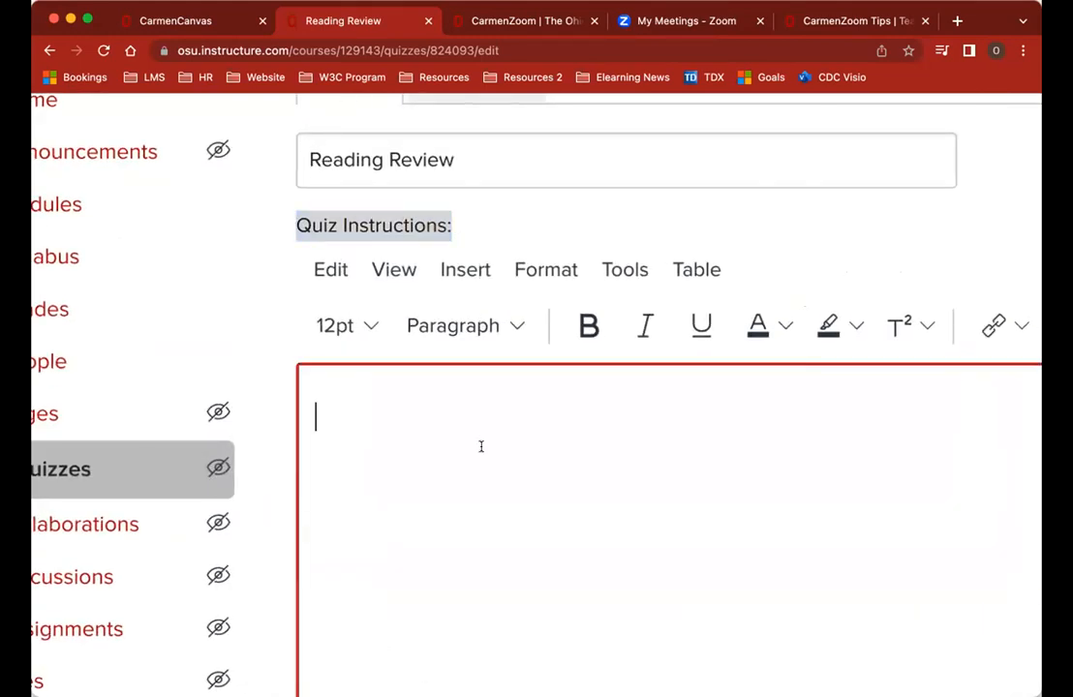
pyautogui.scroll(-5, 481, 445)
pyautogui.write('S')
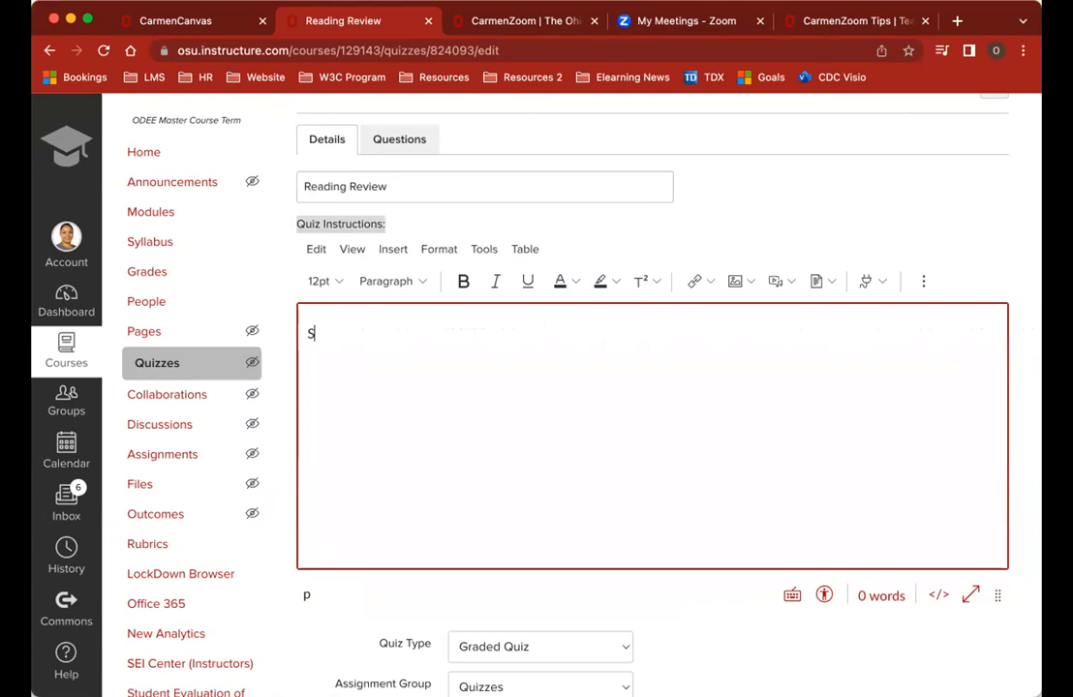
pyautogui.write('et expectations.')
# Step: Add a bulleted list below the first instruction line with the items "timed", "how much time" and "how many attempts"
pyautogui.press('Return')
pyautogui.write('- timed')
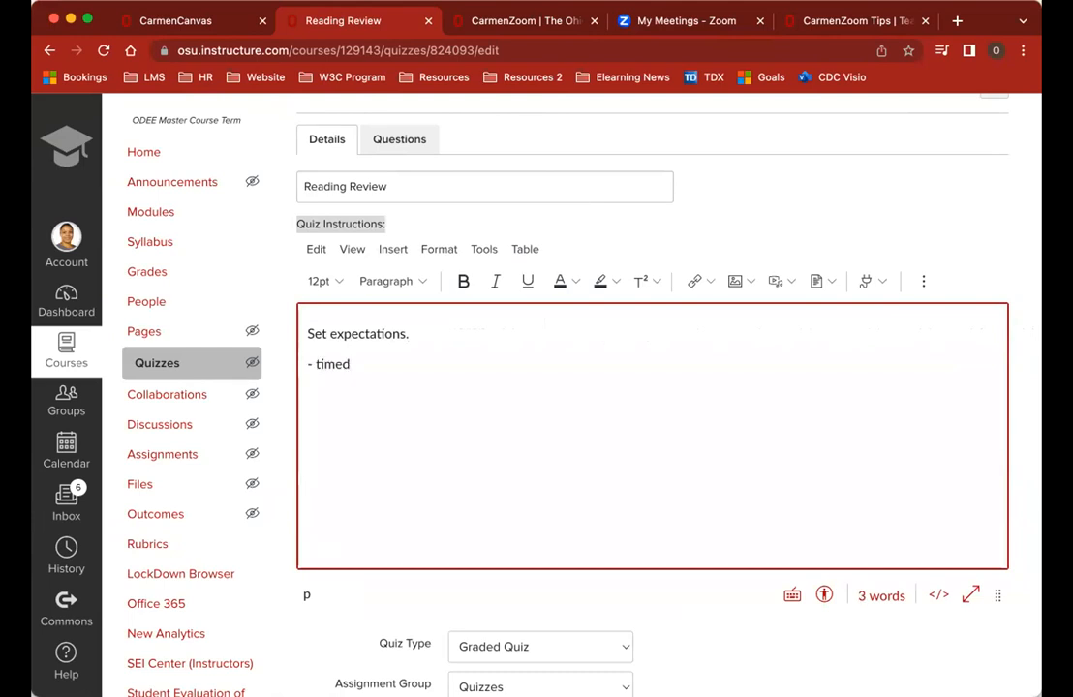
pyautogui.press('Return')
pyautogui.write('how much time')
pyautogui.press('Return')
pyautogui.write('how many attempts')
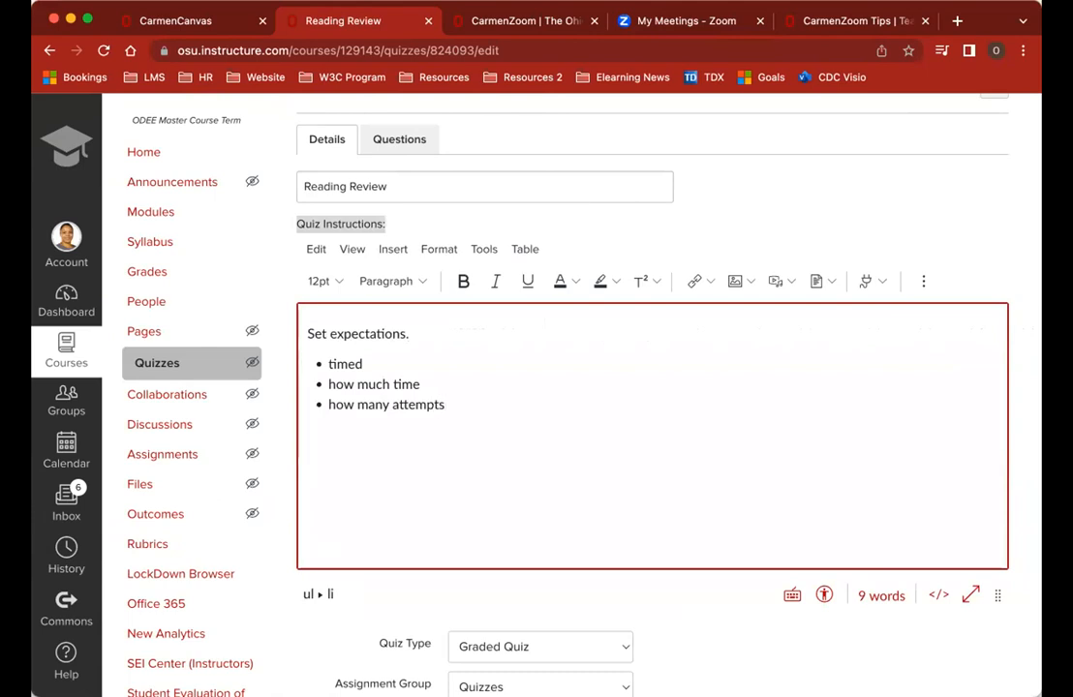
# Step: Below the list, add "Include all the things that are in the summary page because students are more likely to read this than the summary page."
pyautogui.press('Return')
pyautogui.write('a')
pyautogui.press('BackSpace')
pyautogui.press('BackSpace')
pyautogui.press('Return')
pyautogui.press('Return')
pyautogui.write('Include all the ')
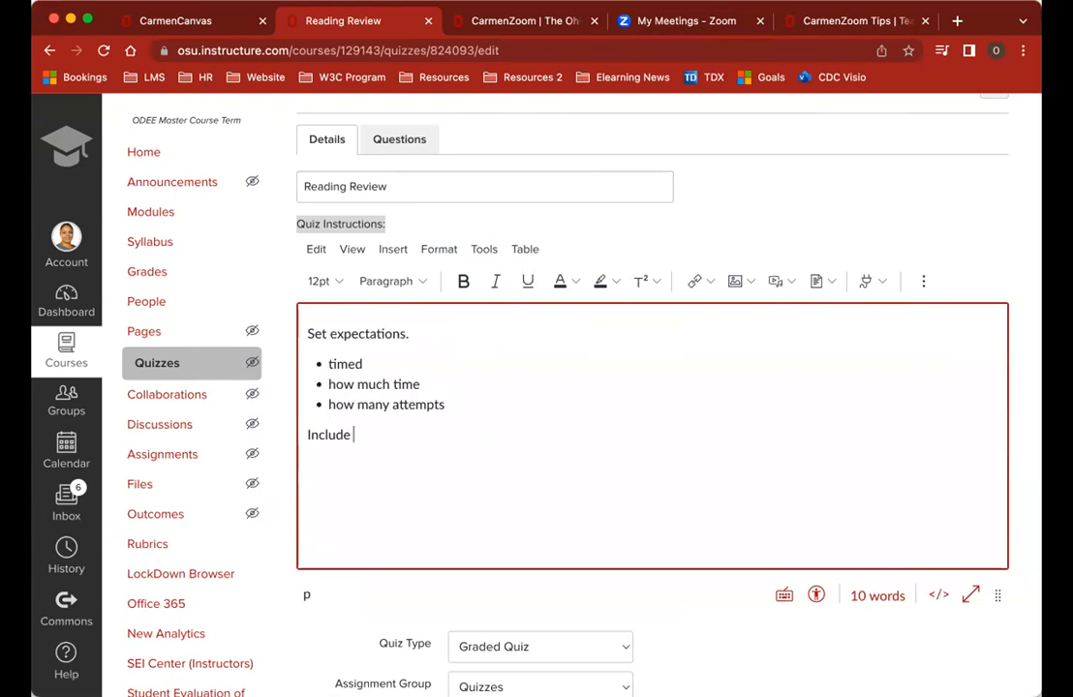
pyautogui.write('things ')
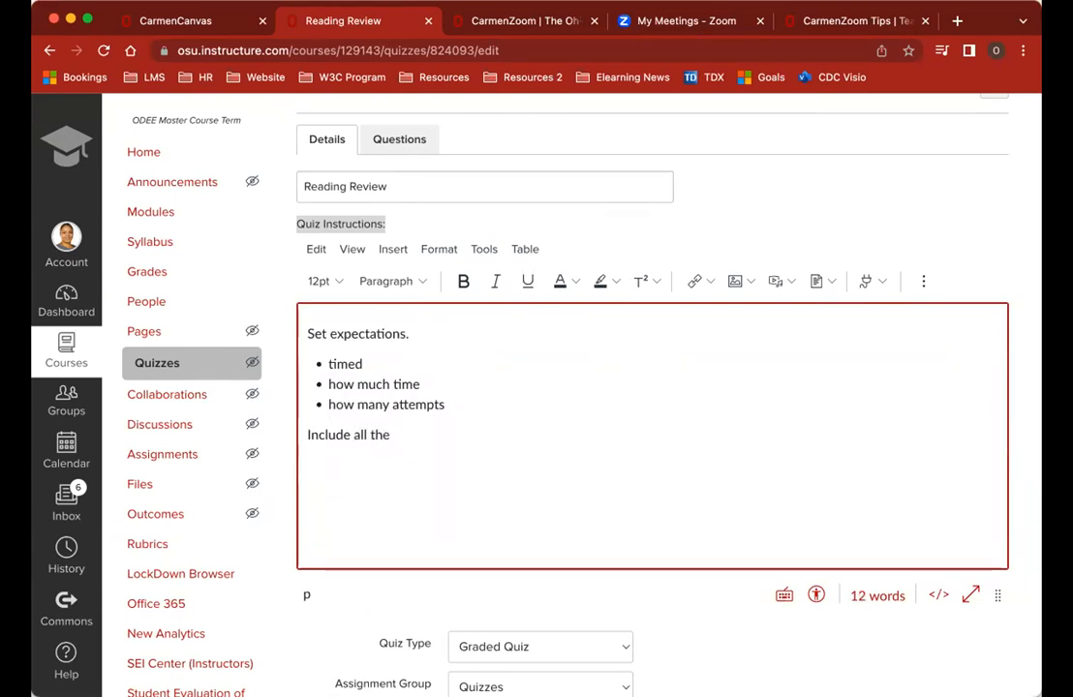
pyautogui.write('that are in')
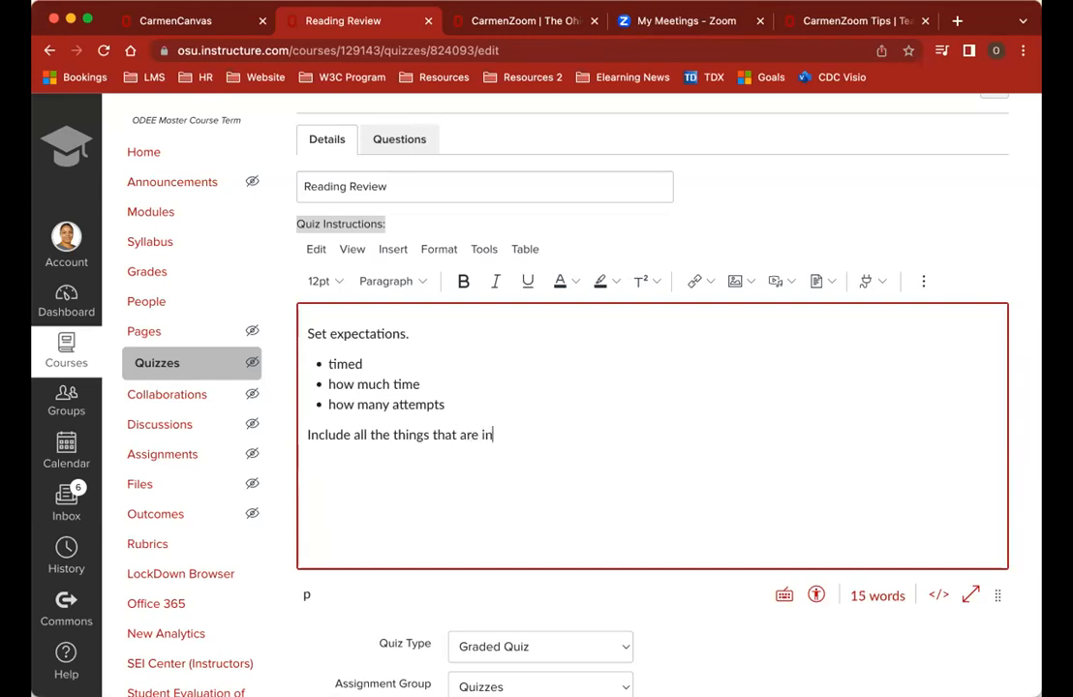
pyautogui.write(' the summary p')
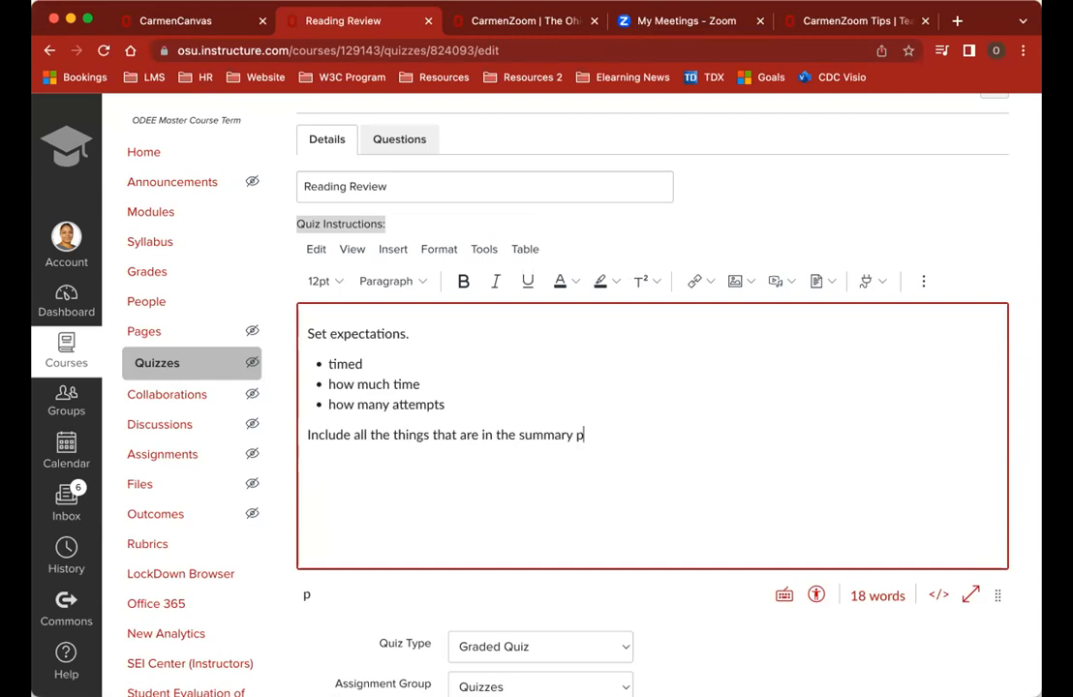
pyautogui.write('age because student')
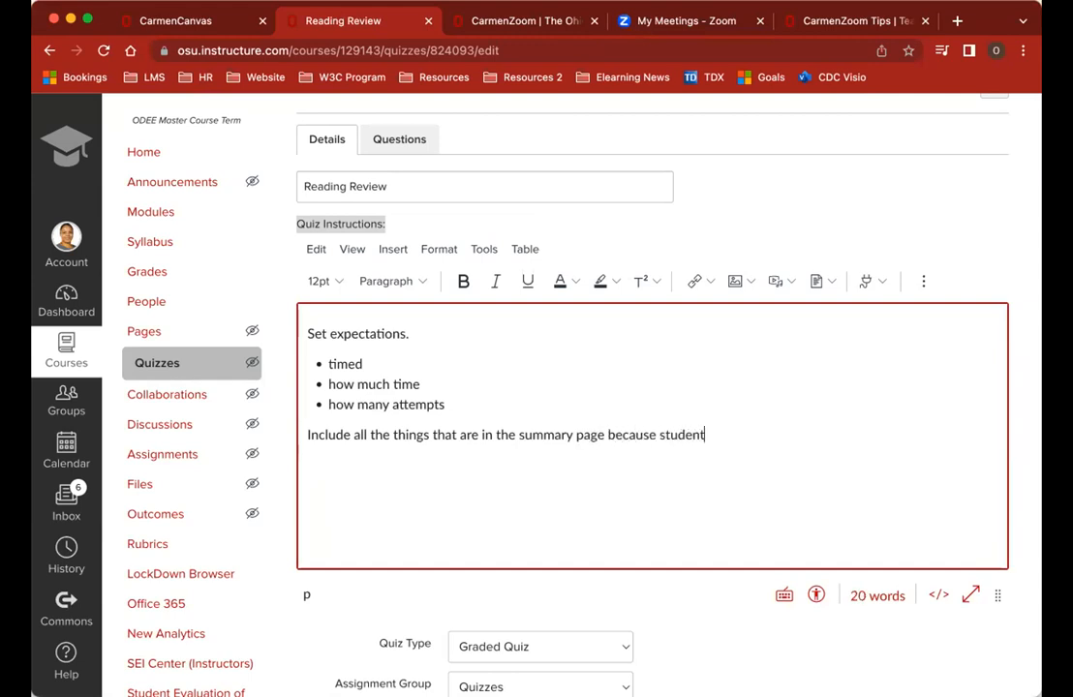
pyautogui.write('s are more li')
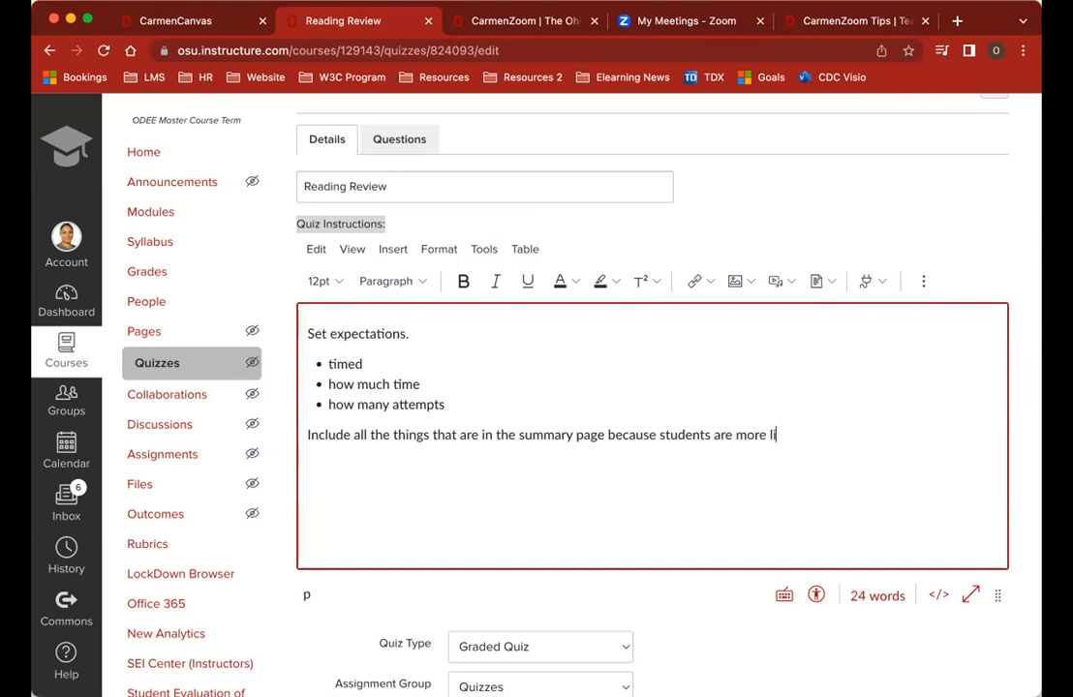
pyautogui.write('kely to read th')
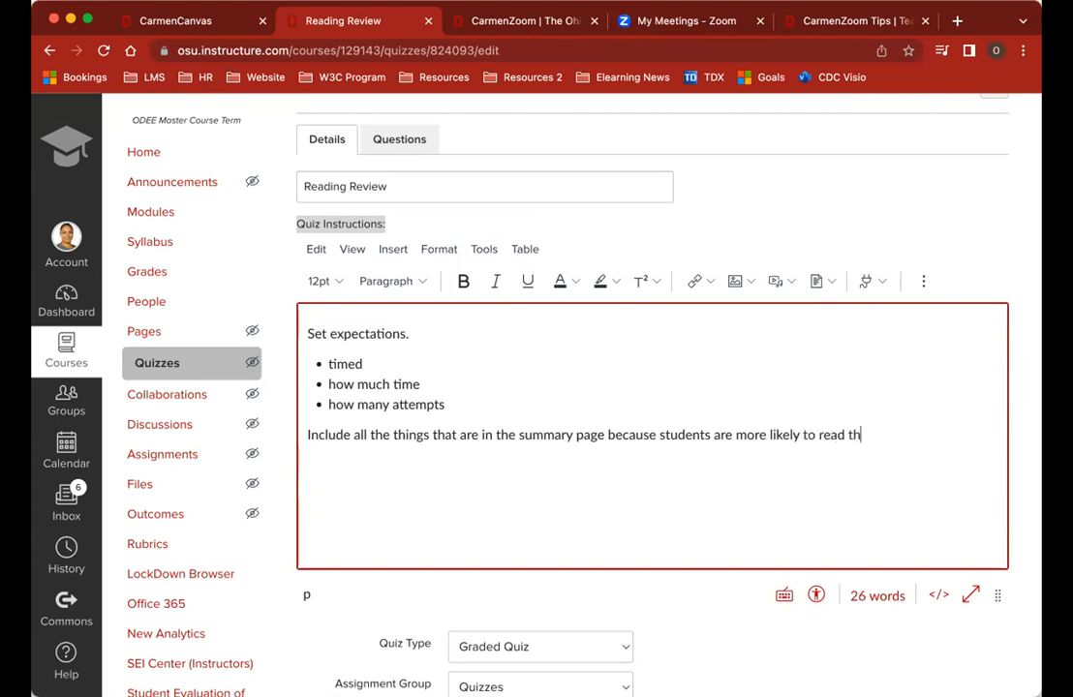
pyautogui.write('is than the summary page.')
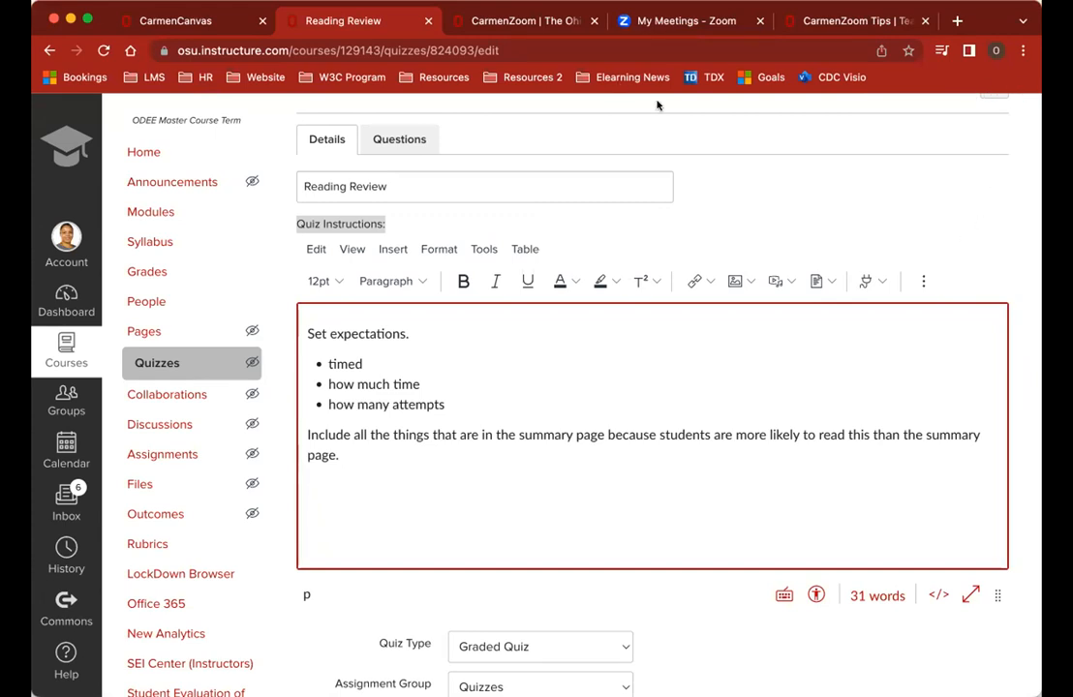
# Step: Review the available quiz types and keep the quiz as a Graded Quiz
pyautogui.scroll(-5, 680, 637)
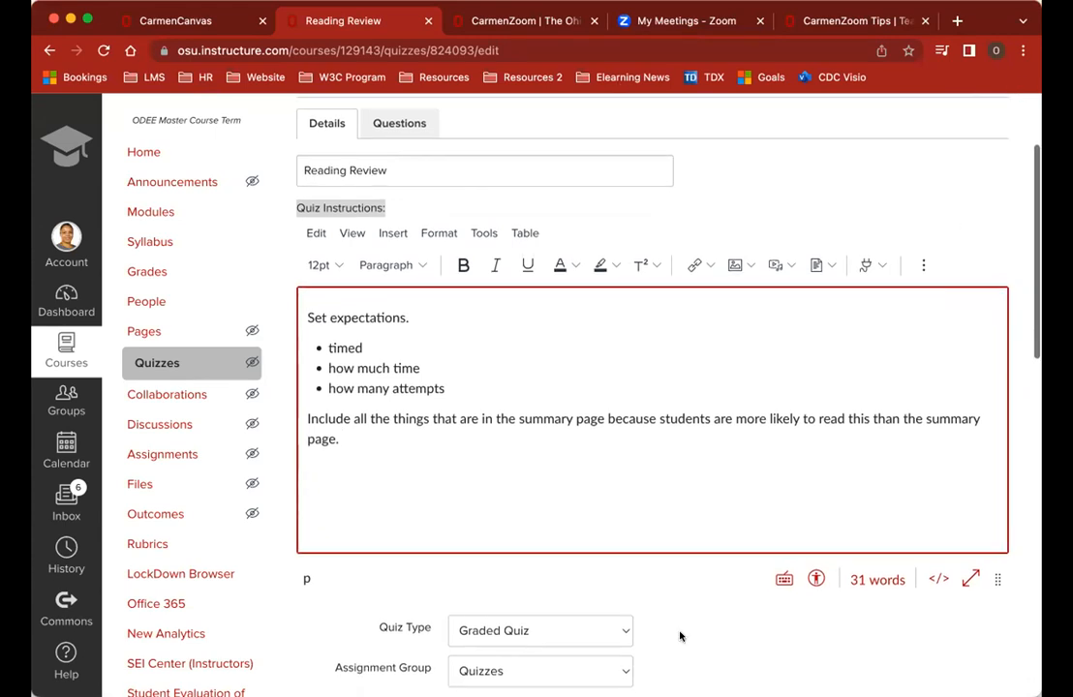
pyautogui.scroll(-1, 680, 637)
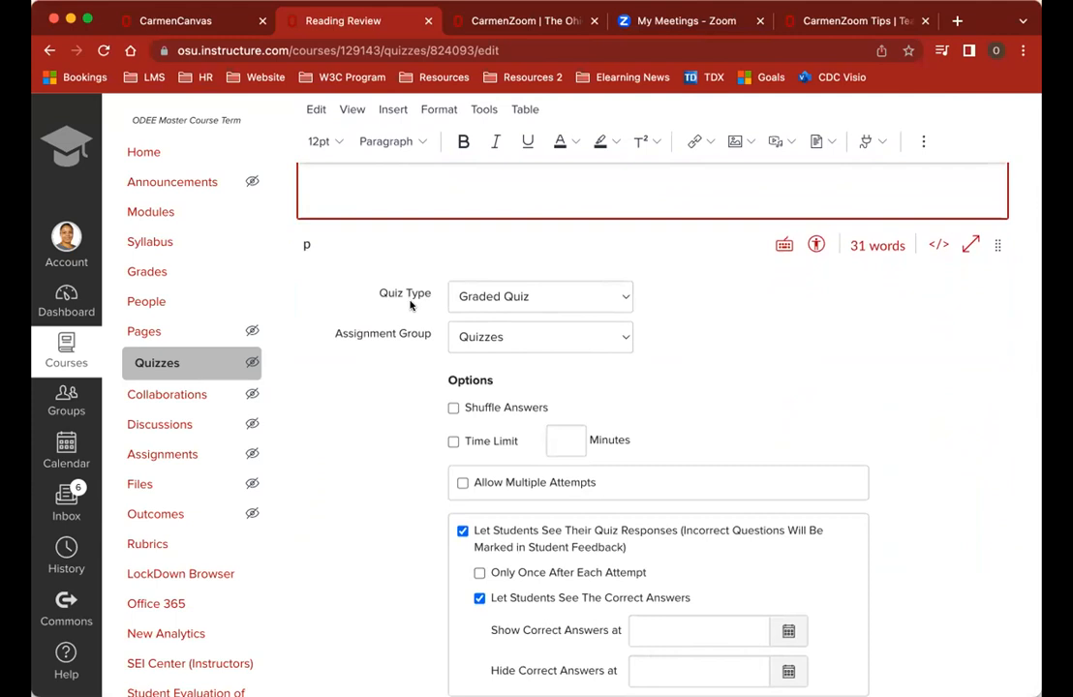
pyautogui.click(549, 300)
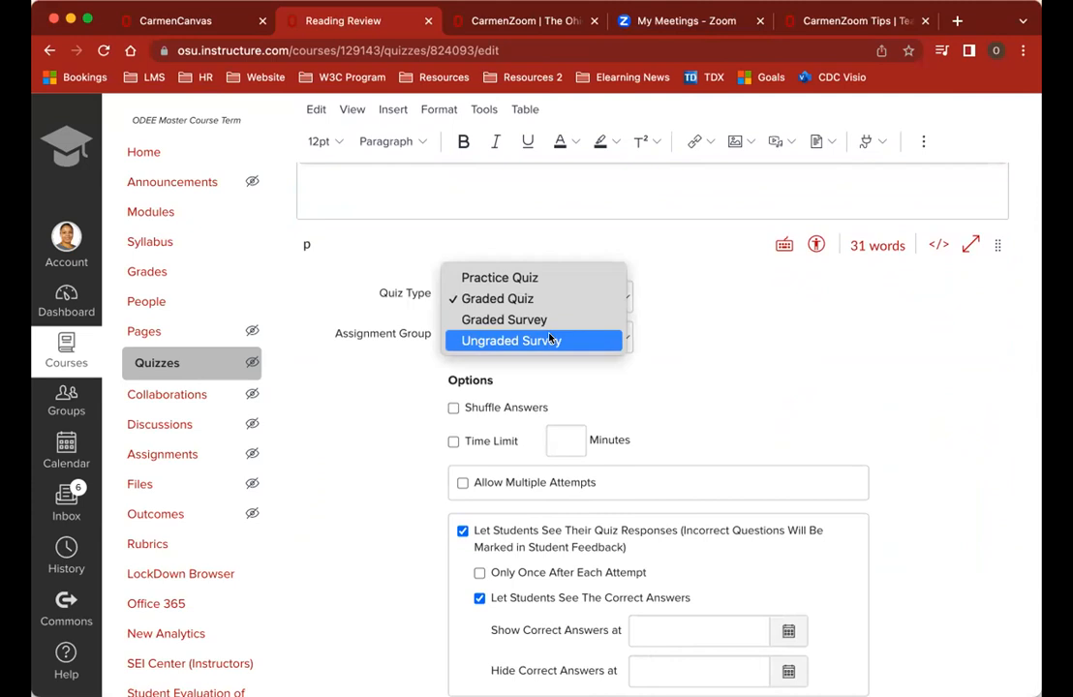
pyautogui.click(659, 318)
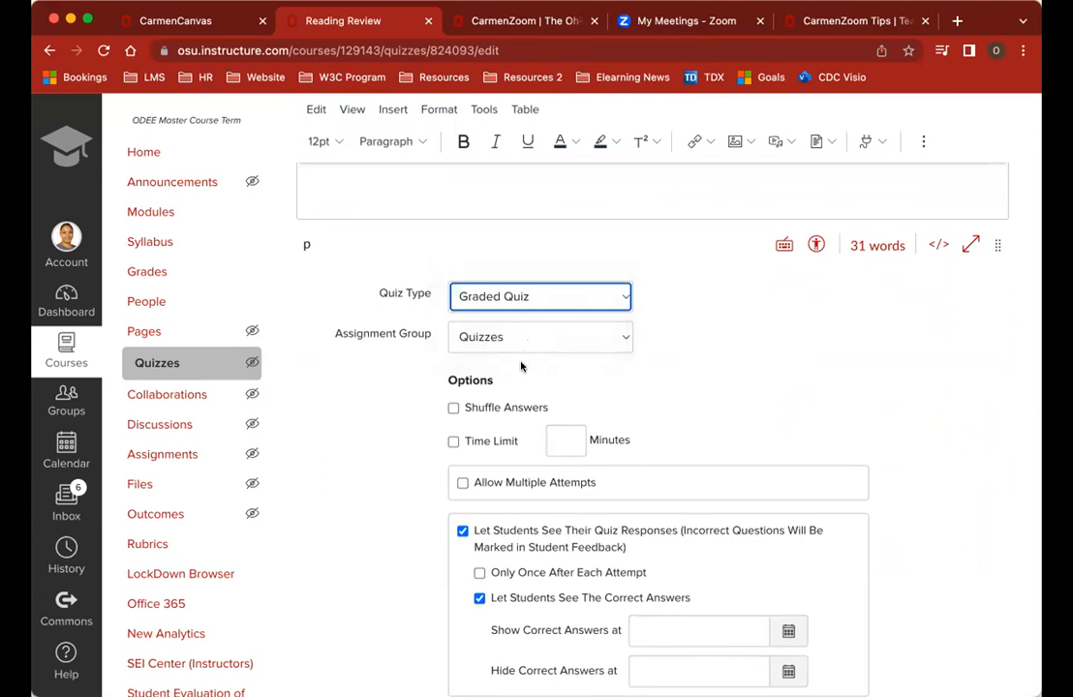
# Step: Enable Shuffle Answers in the quiz options
pyautogui.scroll(-3, 513, 407)
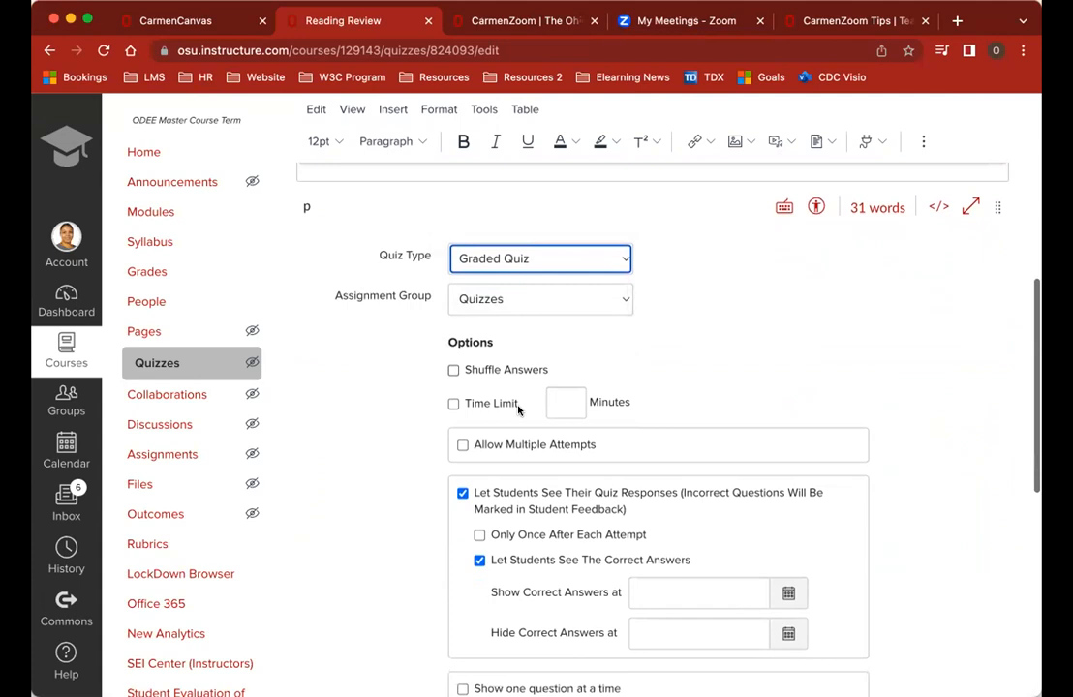
pyautogui.scroll(-1, 446, 310)
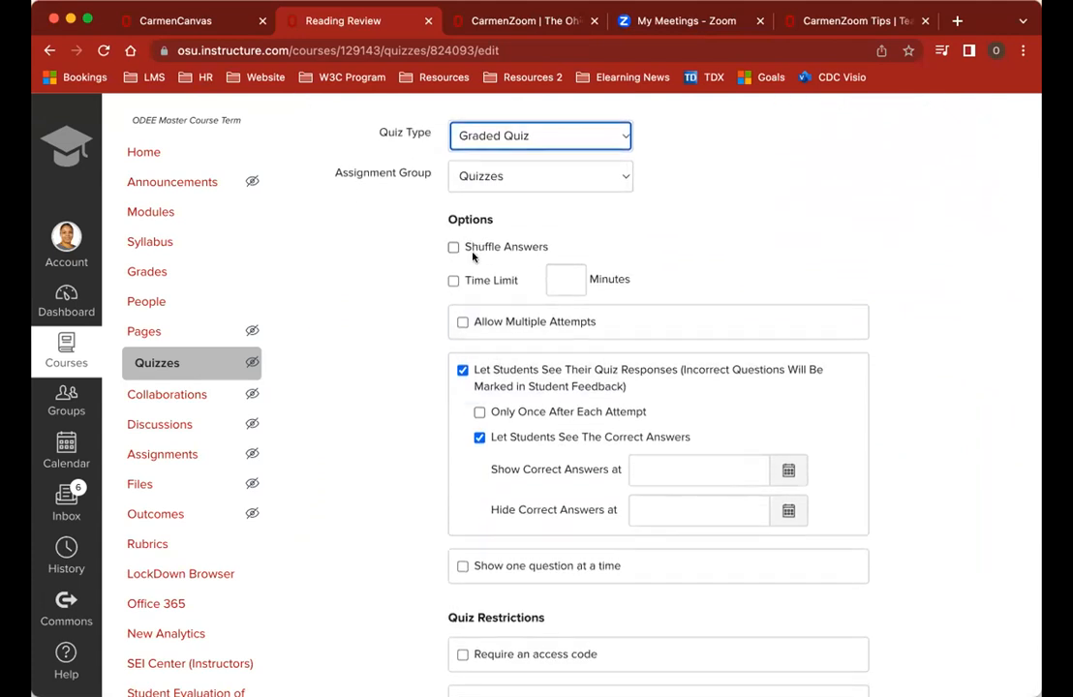
pyautogui.scroll(5, 473, 257)
pyautogui.hscroll(1, 471, 256)
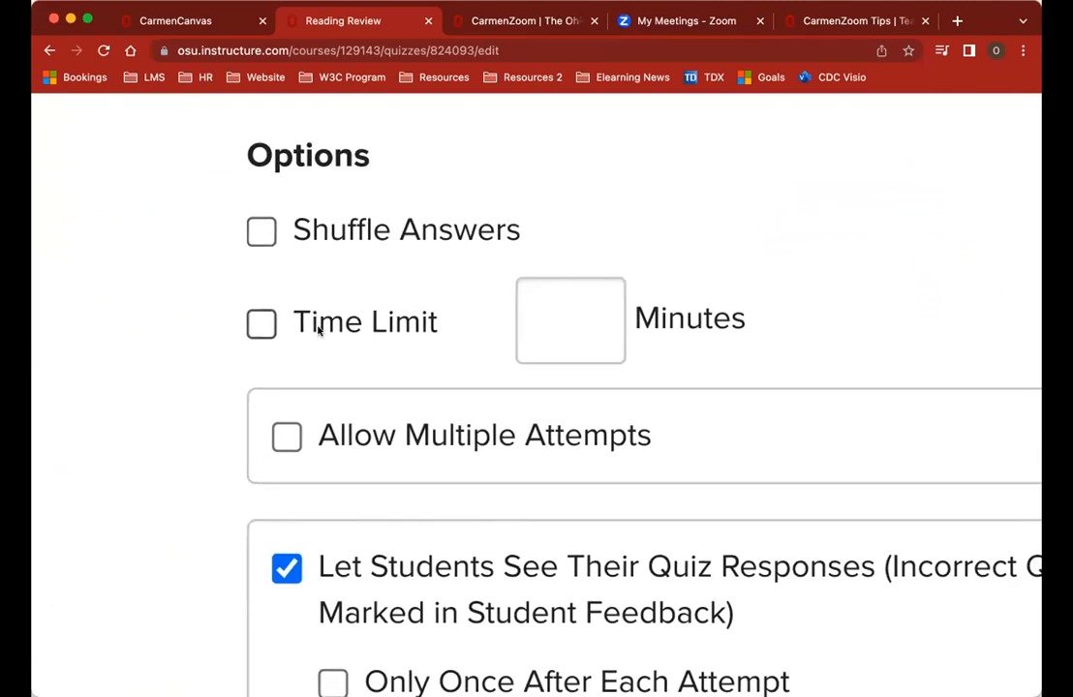
pyautogui.click(258, 230)
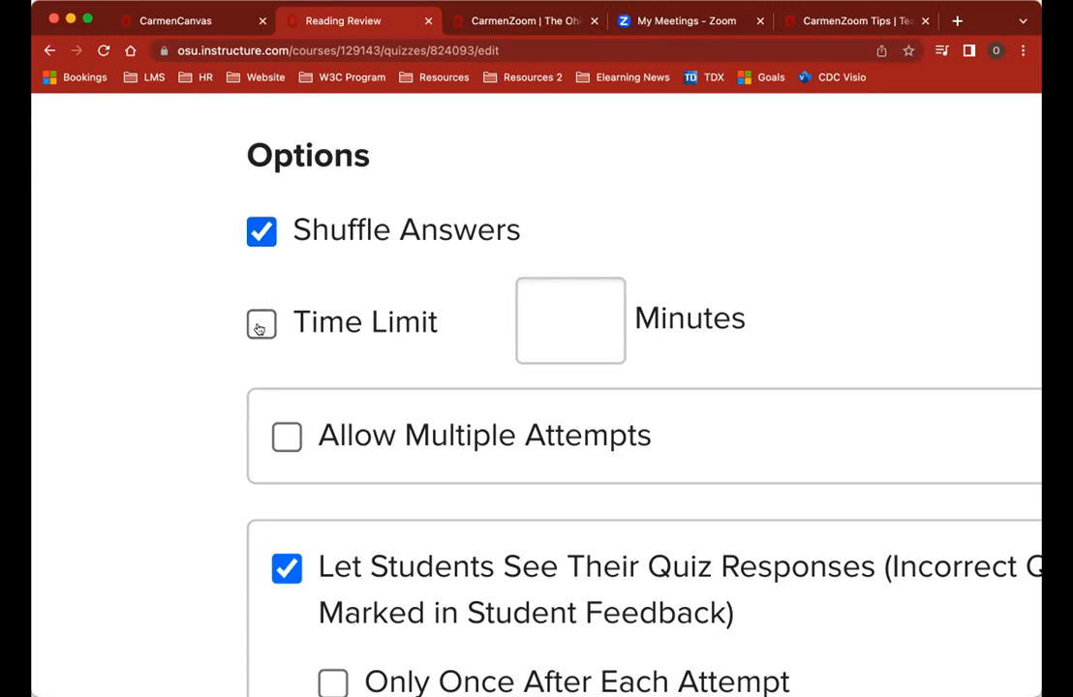
pyautogui.click(259, 230)
pyautogui.click(256, 229)
# Step: Enable the quiz time limit and try 90, 120 and 60 minutes as its value
pyautogui.click(260, 322)
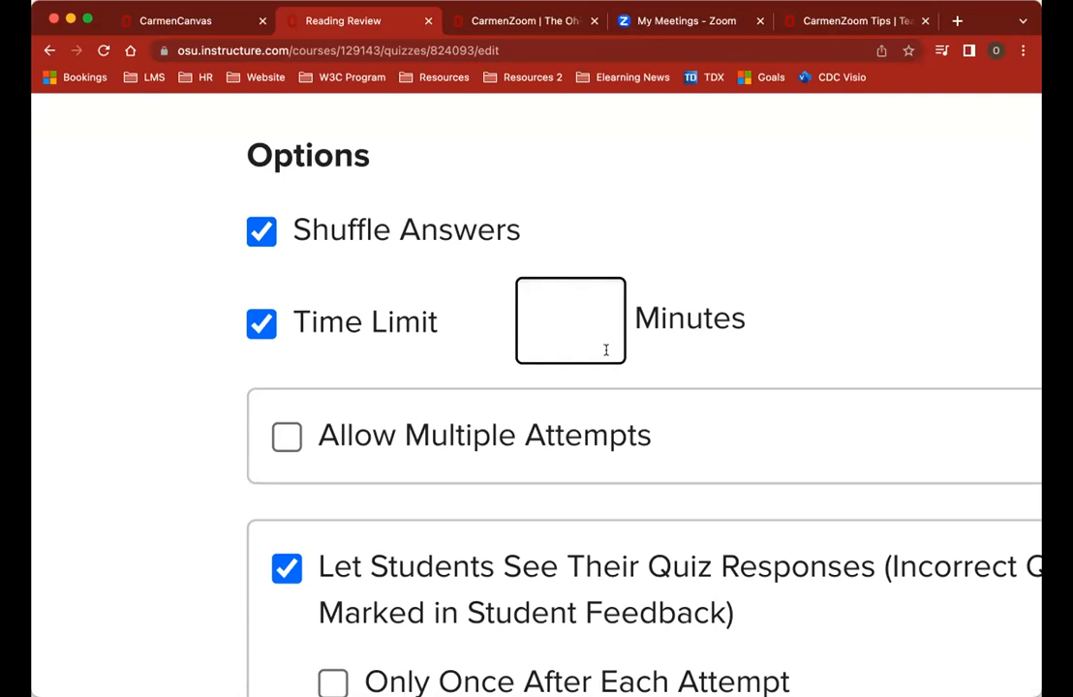
pyautogui.write('90')
pyautogui.press('BackSpace')
pyautogui.press('BackSpace')
pyautogui.write('120')
pyautogui.press('BackSpace')
pyautogui.press('BackSpace')
pyautogui.press('BackSpace')
pyautogui.write('60')
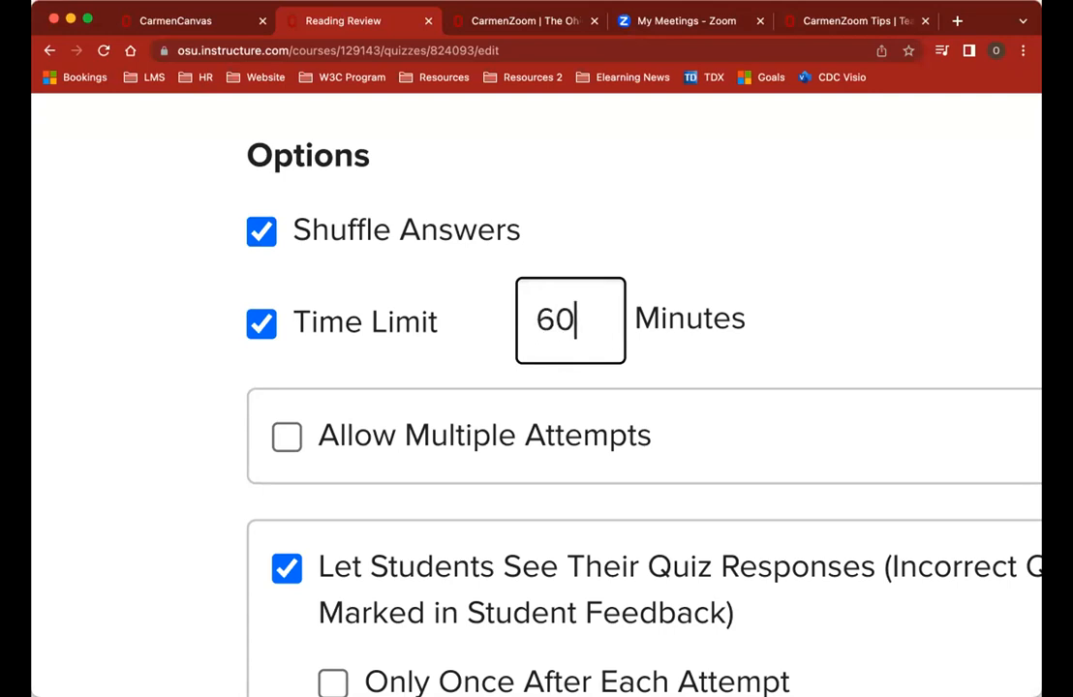
# Step: Try time limits of 50, 20 and 5 minutes, and turn the time limit off with its value cleared
pyautogui.press('BackSpace')
pyautogui.press('BackSpace')
pyautogui.write('50')
pyautogui.press('BackSpace')
pyautogui.press('BackSpace')
pyautogui.write('20')
pyautogui.press('BackSpace')
pyautogui.press('BackSpace')
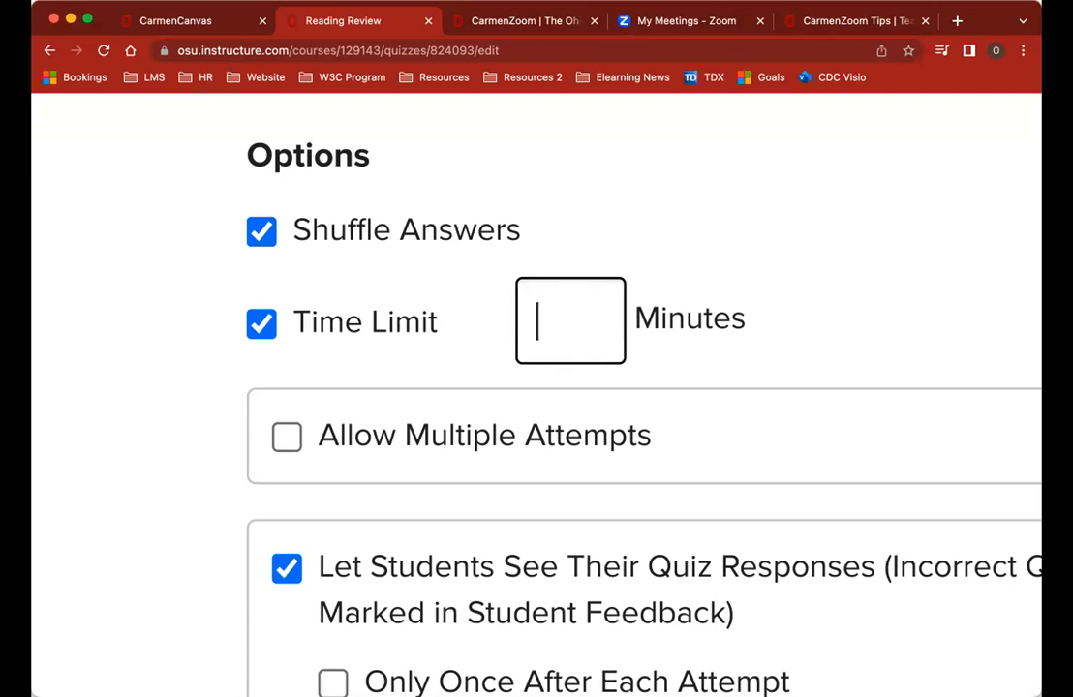
pyautogui.write('5')
pyautogui.press('BackSpace')
pyautogui.click(262, 326)
# Step: Allow multiple attempts and try Latest and Average as the quiz score to keep before returning it to Highest
pyautogui.scroll(-4, 451, 390)
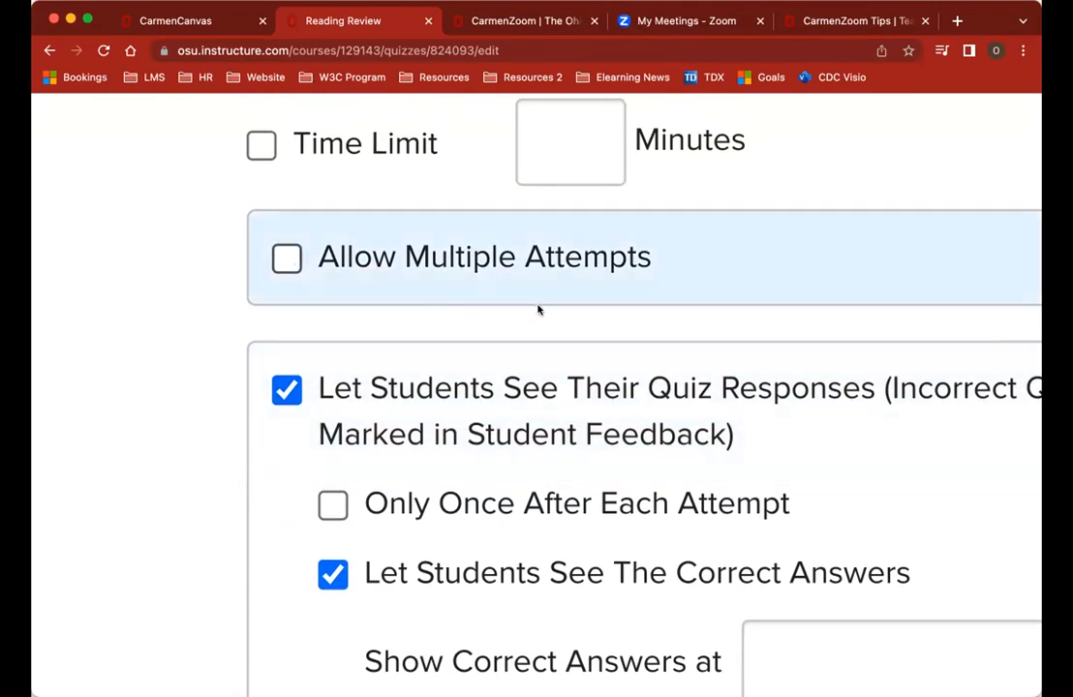
pyautogui.click(285, 258)
pyautogui.hscroll(1, 564, 319)
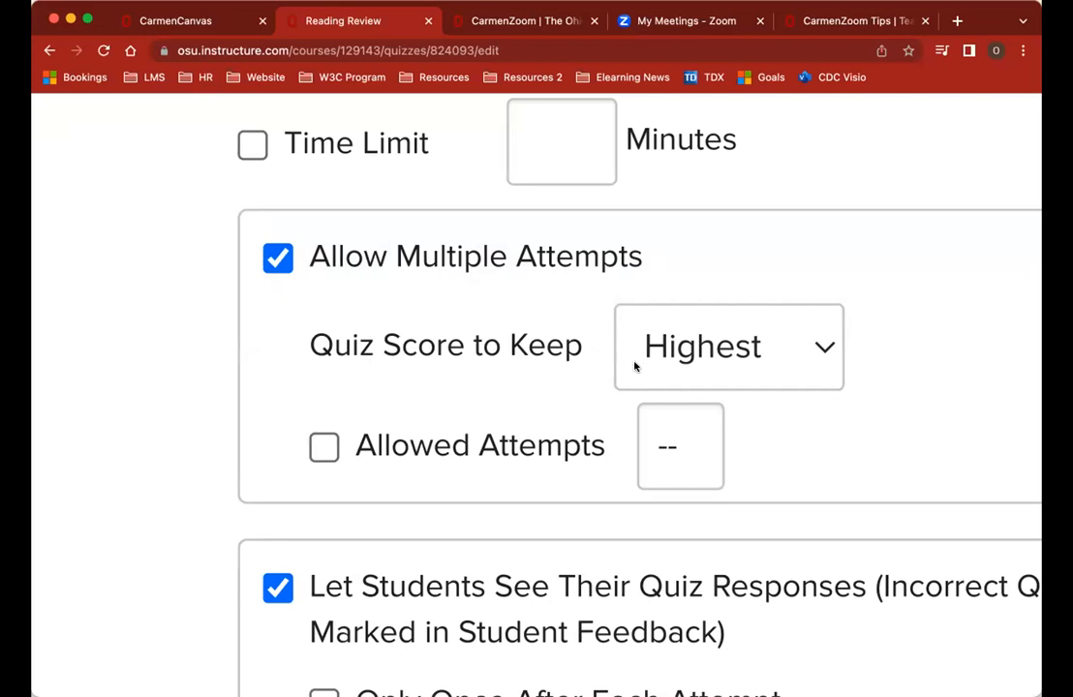
pyautogui.click(829, 348)
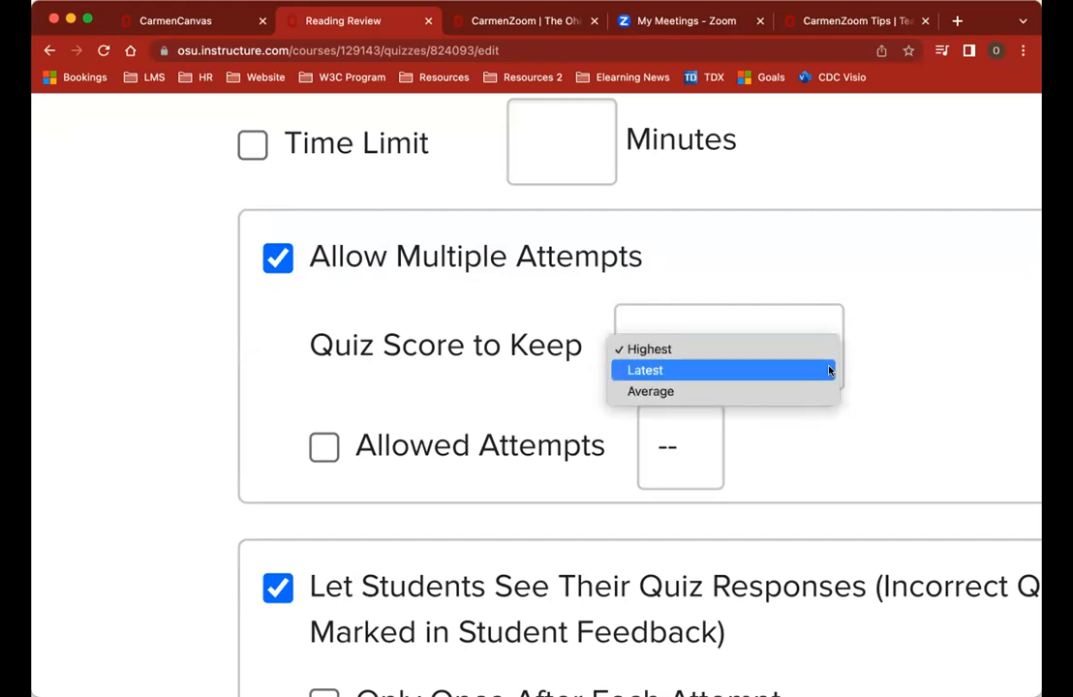
pyautogui.click(830, 369)
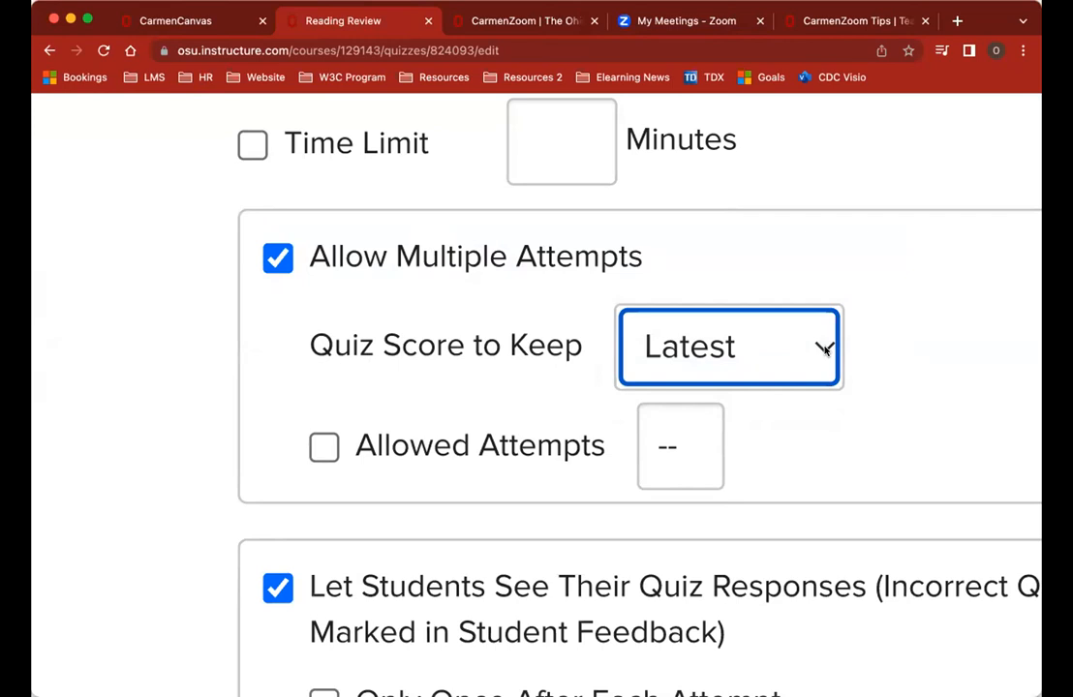
pyautogui.click(830, 349)
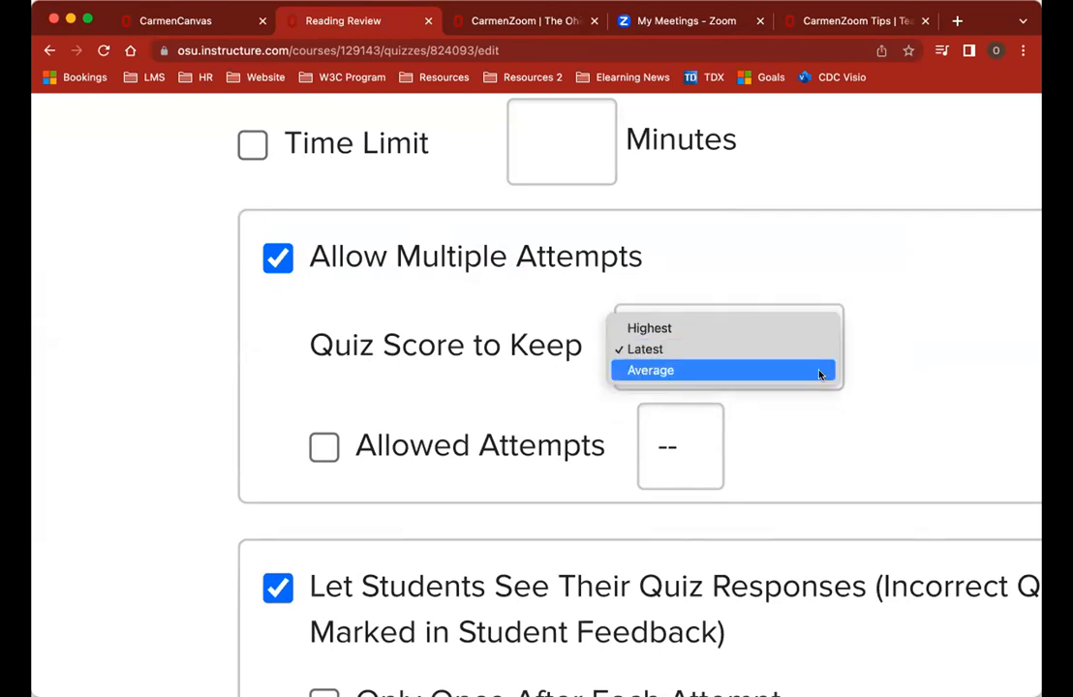
pyautogui.click(819, 375)
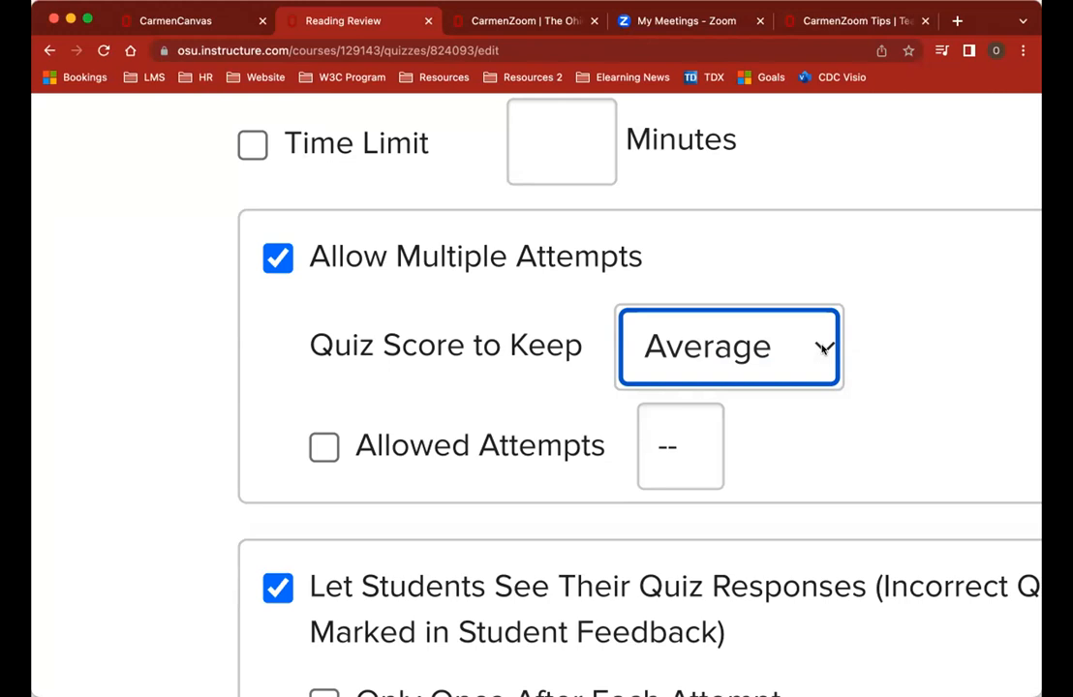
pyautogui.click(803, 315)
pyautogui.click(803, 308)
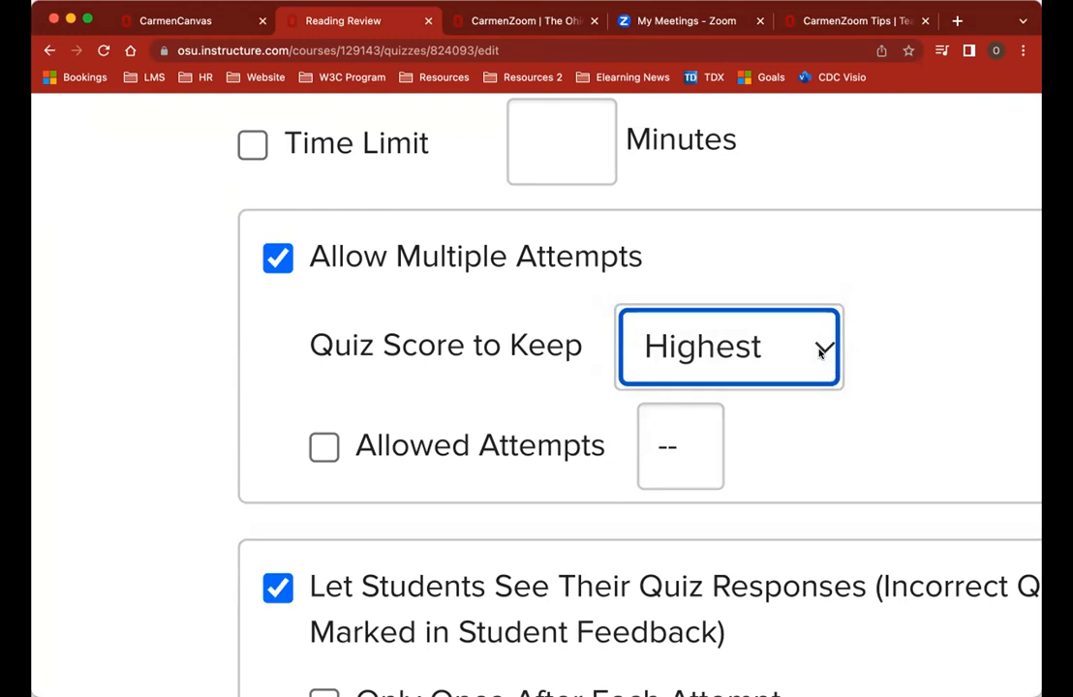
# Step: Try limiting the allowed attempts to 2, and turn off both the attempt limit and multiple attempts
pyautogui.click(327, 454)
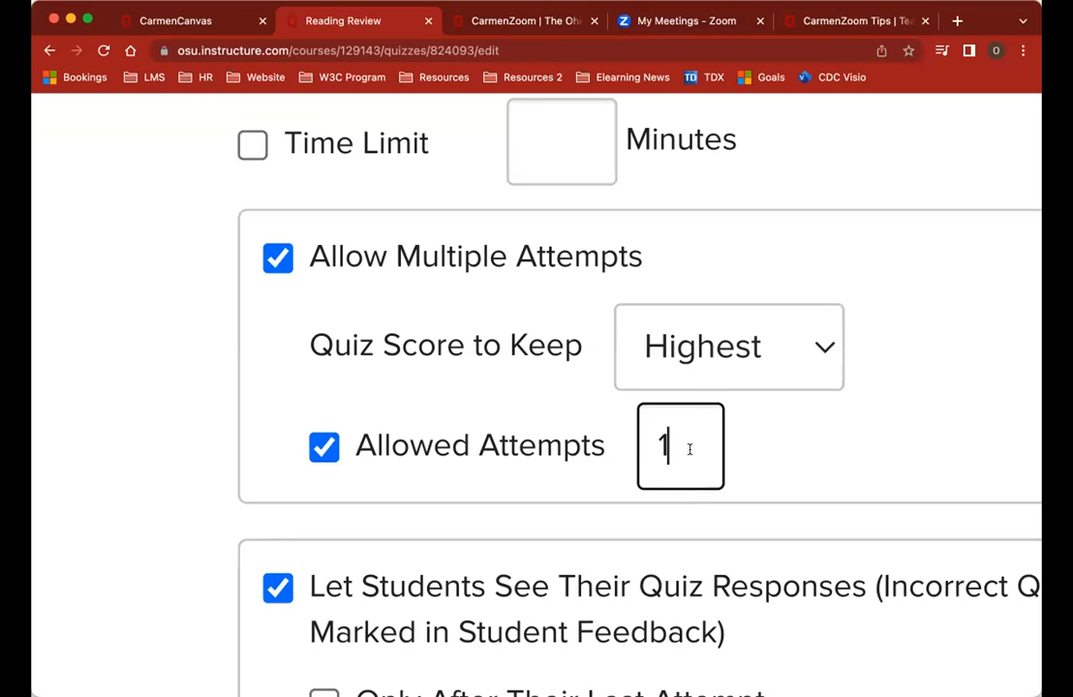
pyautogui.click(277, 267)
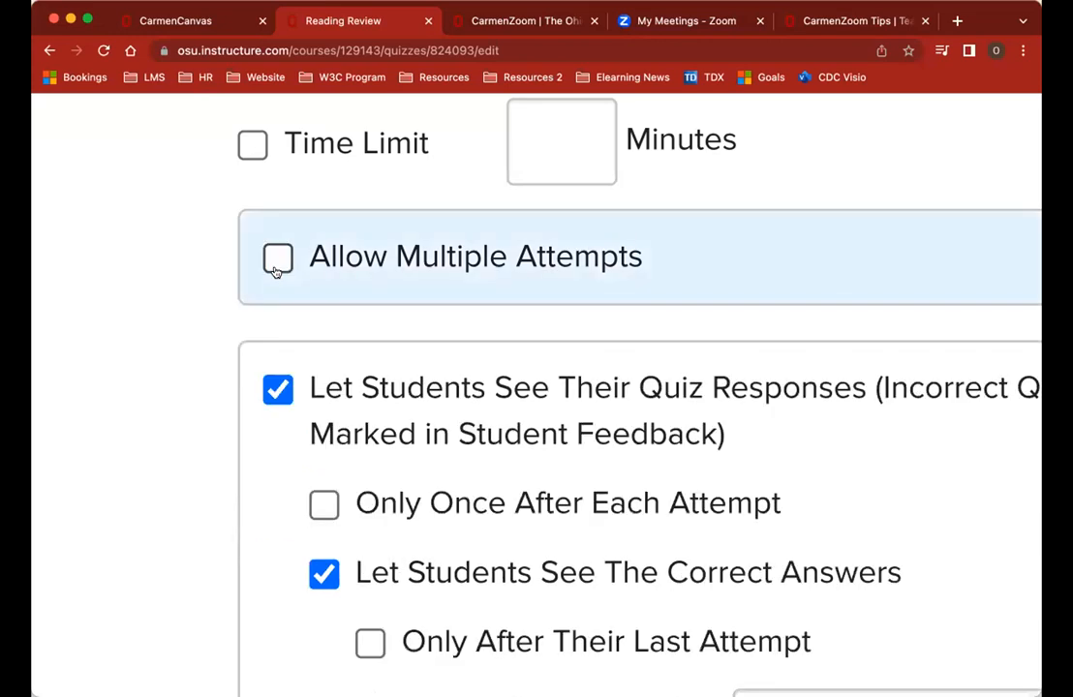
pyautogui.click(276, 267)
pyautogui.doubleClick(666, 457)
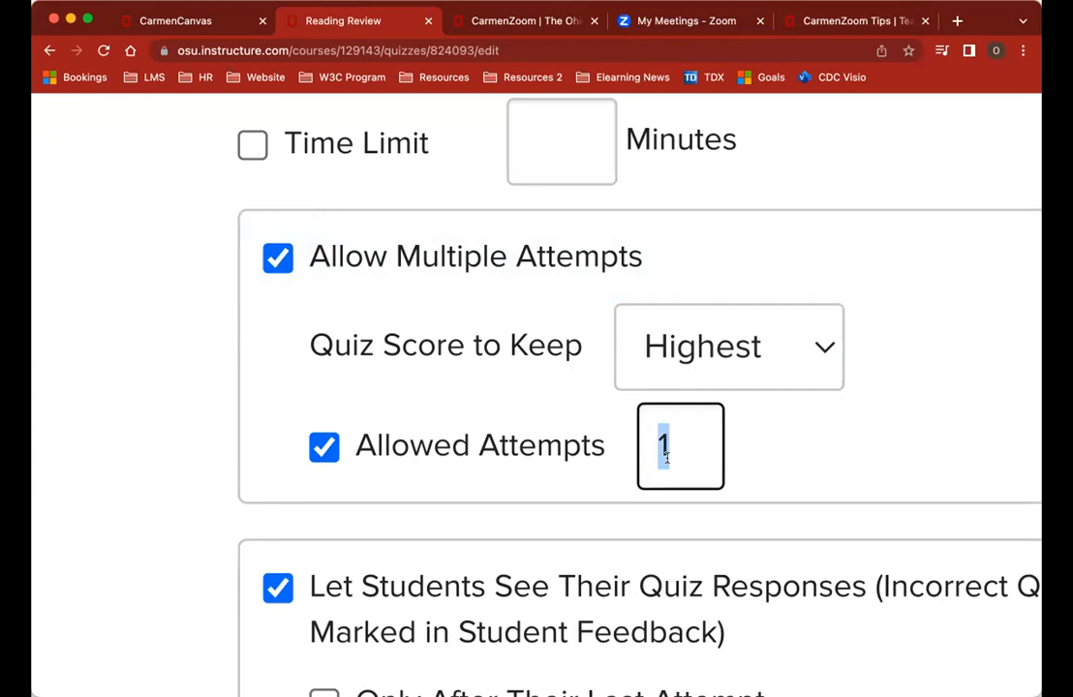
pyautogui.write('2')
pyautogui.click(324, 455)
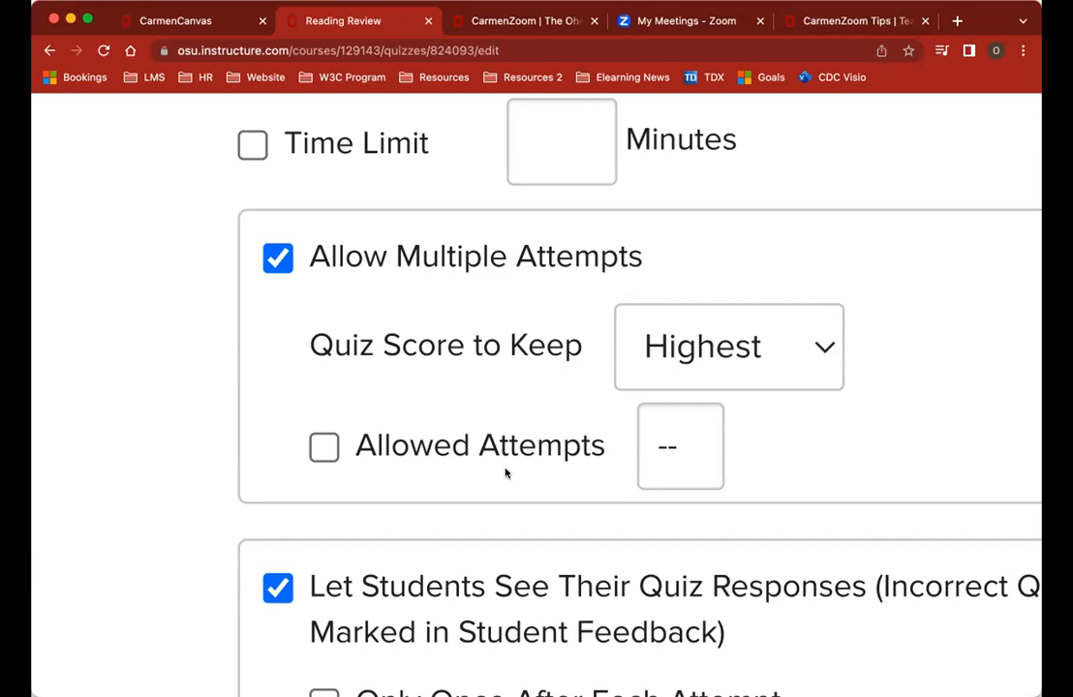
pyautogui.click(278, 257)
# Step: Turn the option that lets students see their quiz responses off and back on
pyautogui.scroll(-2, 406, 372)
pyautogui.hscroll(3, 406, 373)
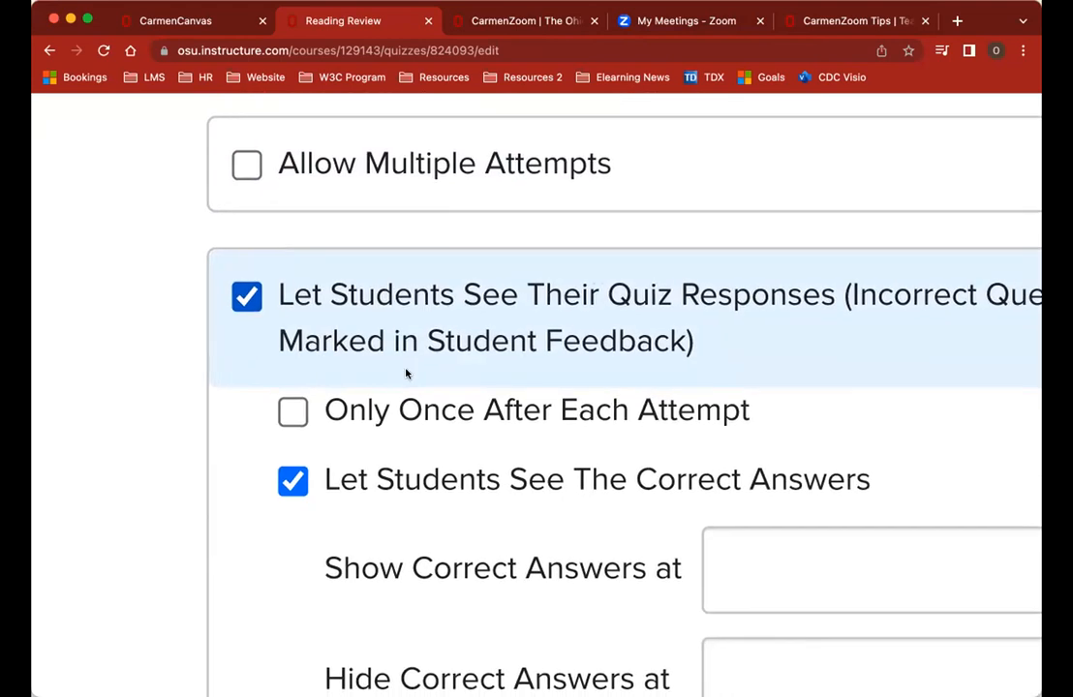
pyautogui.hscroll(1, 406, 372)
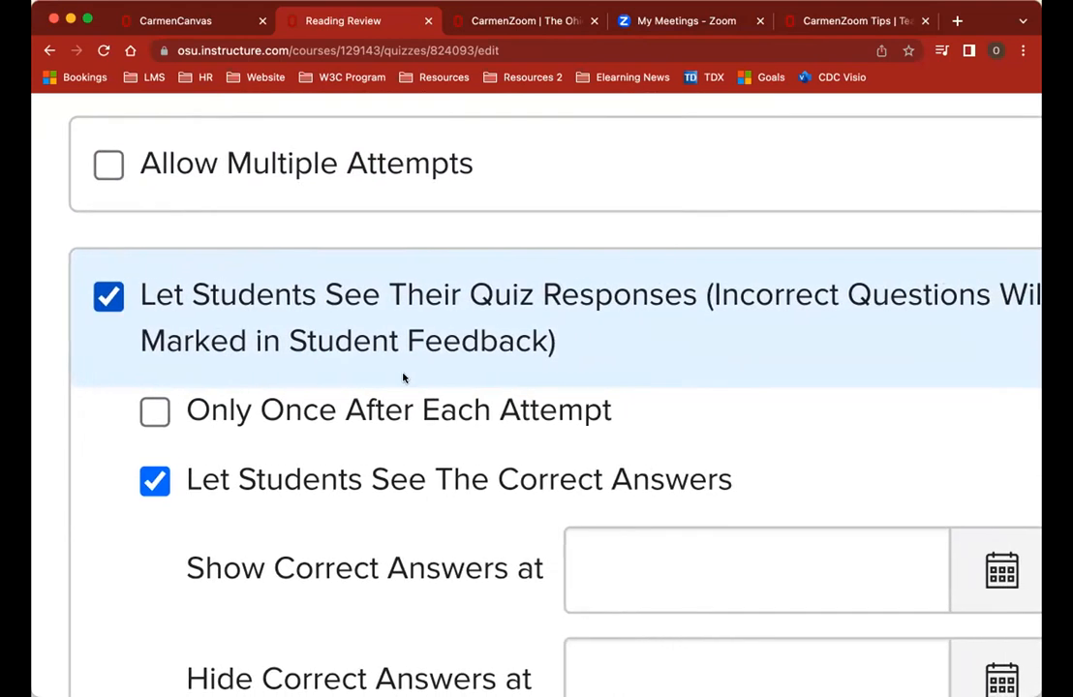
pyautogui.scroll(-3, 406, 378)
pyautogui.scroll(-2, 407, 378)
pyautogui.hscroll(1, 406, 378)
pyautogui.scroll(1, 407, 378)
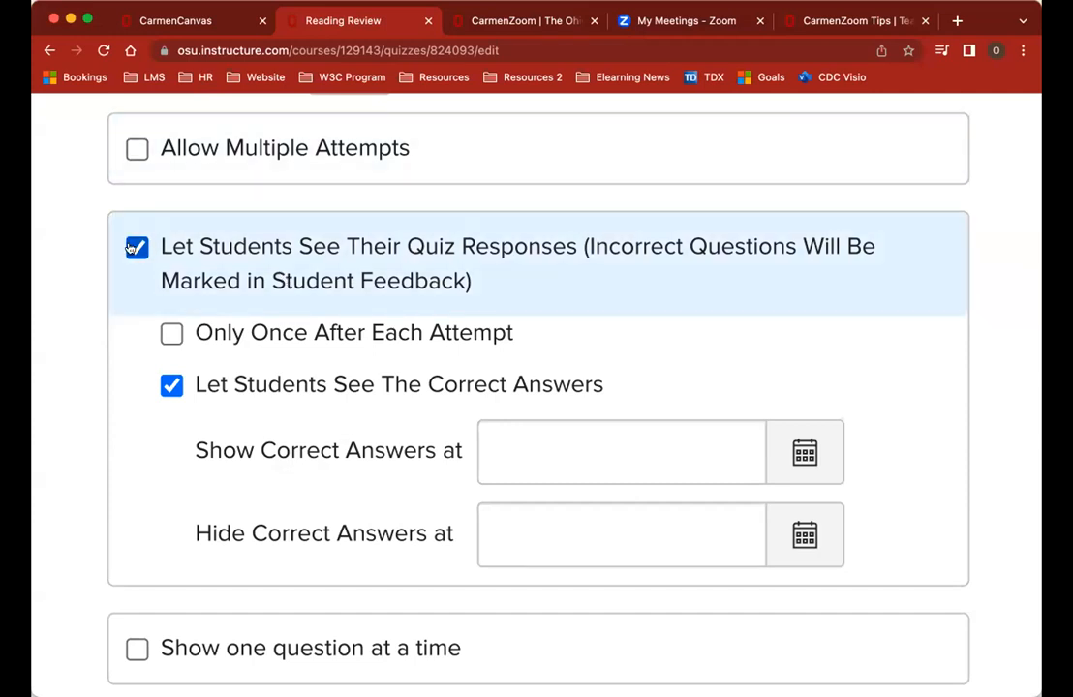
pyautogui.click(134, 248)
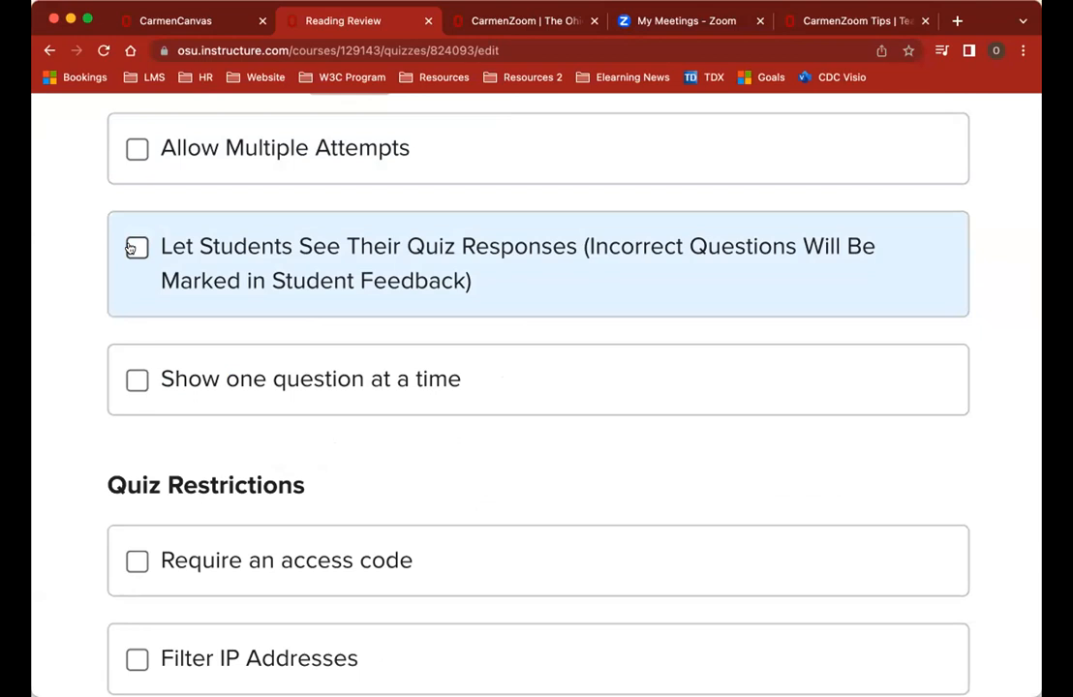
pyautogui.click(134, 247)
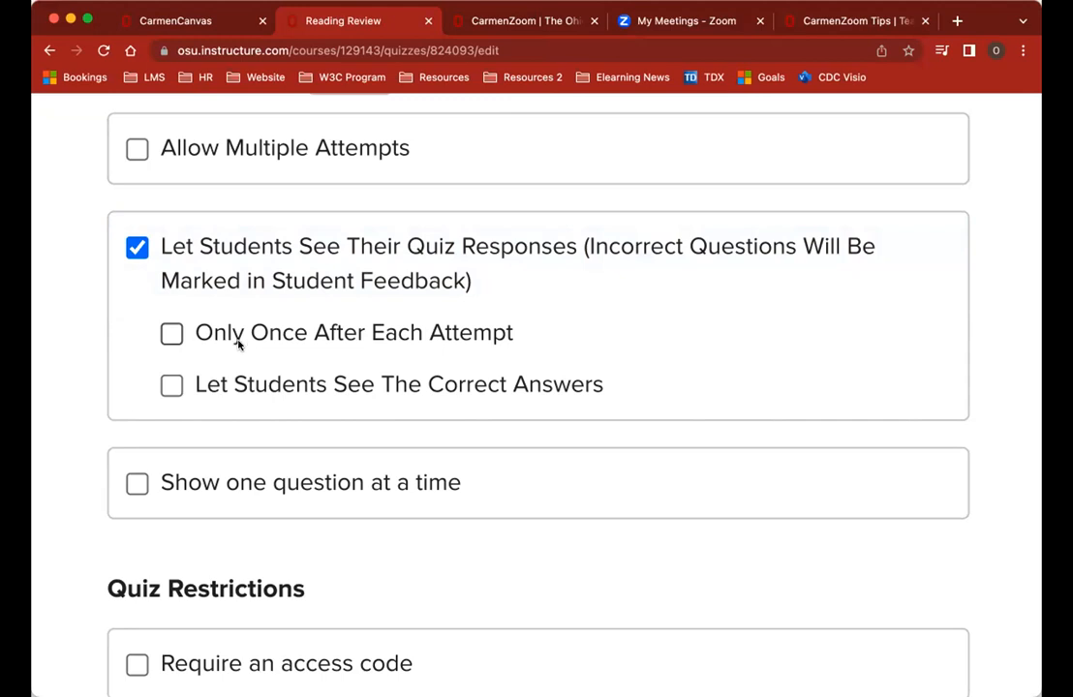
# Step: Try the option limiting responses to Only Once After Each Attempt, turn it back off, and let students see the correct answers
pyautogui.click(171, 334)
pyautogui.click(169, 335)
pyautogui.click(170, 386)
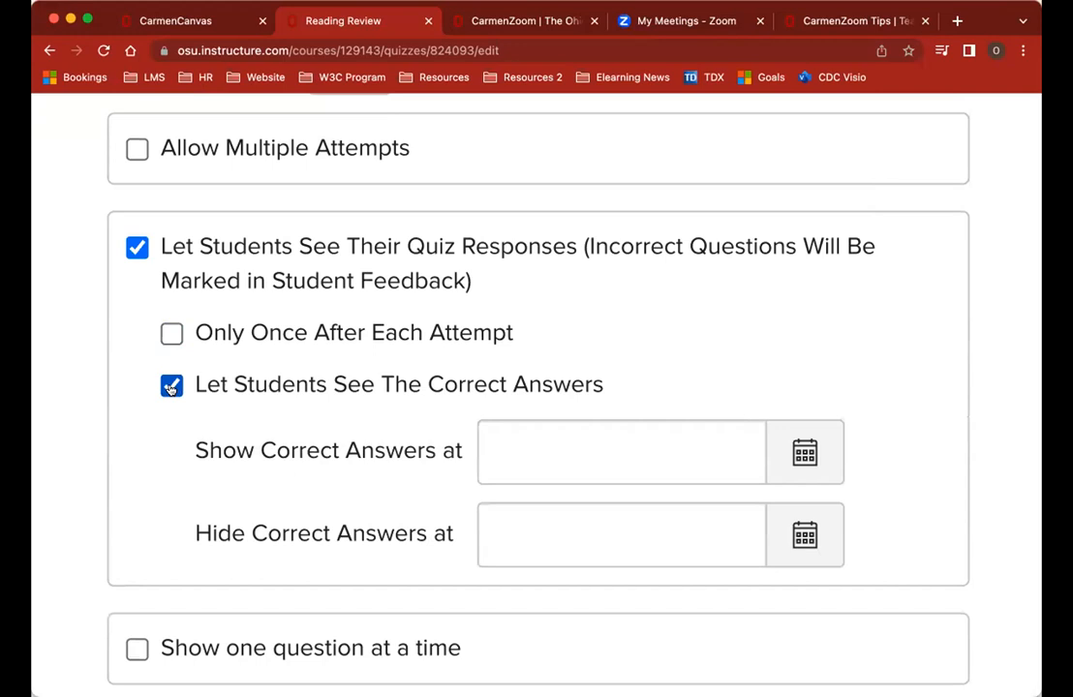
# Step: Set the quiz to show correct answers at Dec 26, 2022, 10:00 AM
pyautogui.click(800, 453)
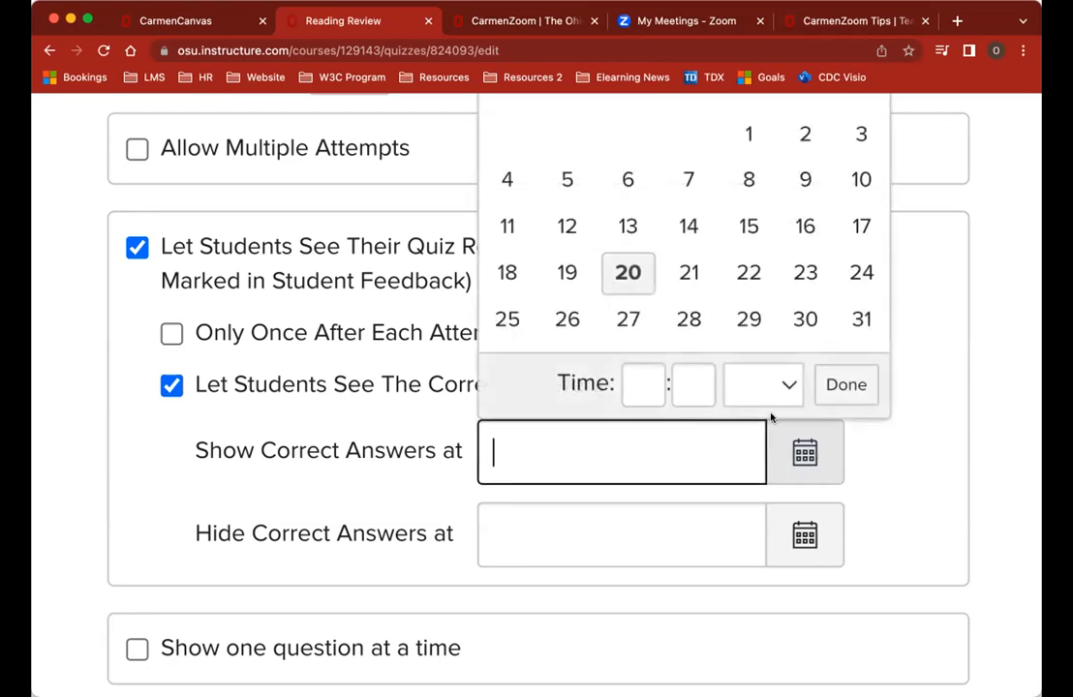
pyautogui.click(564, 327)
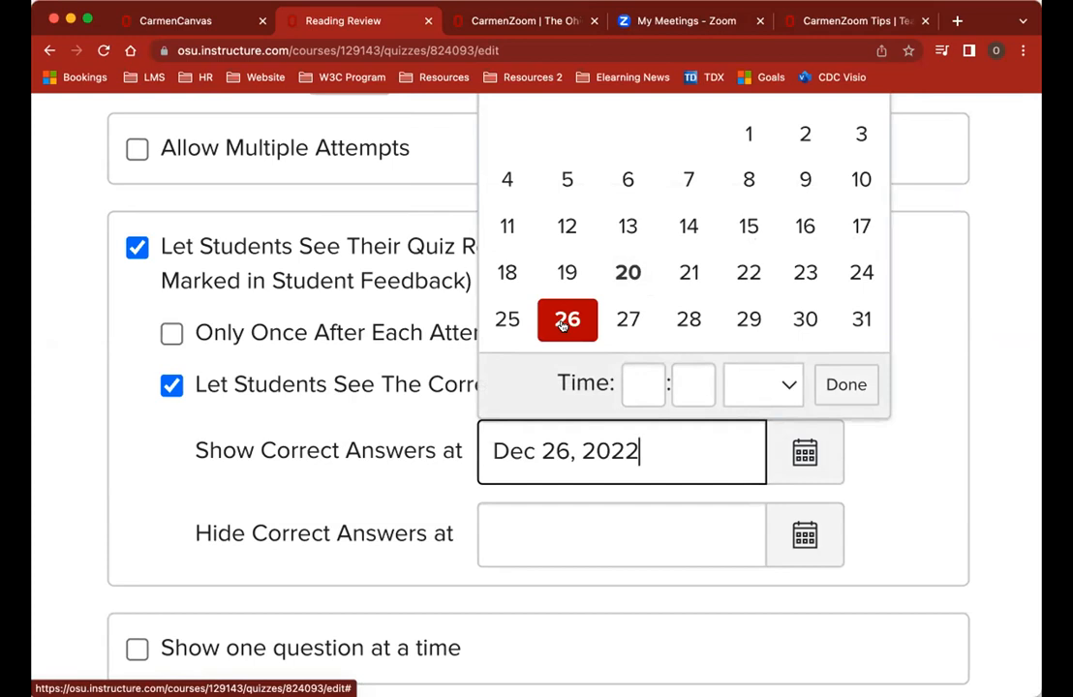
pyautogui.click(645, 388)
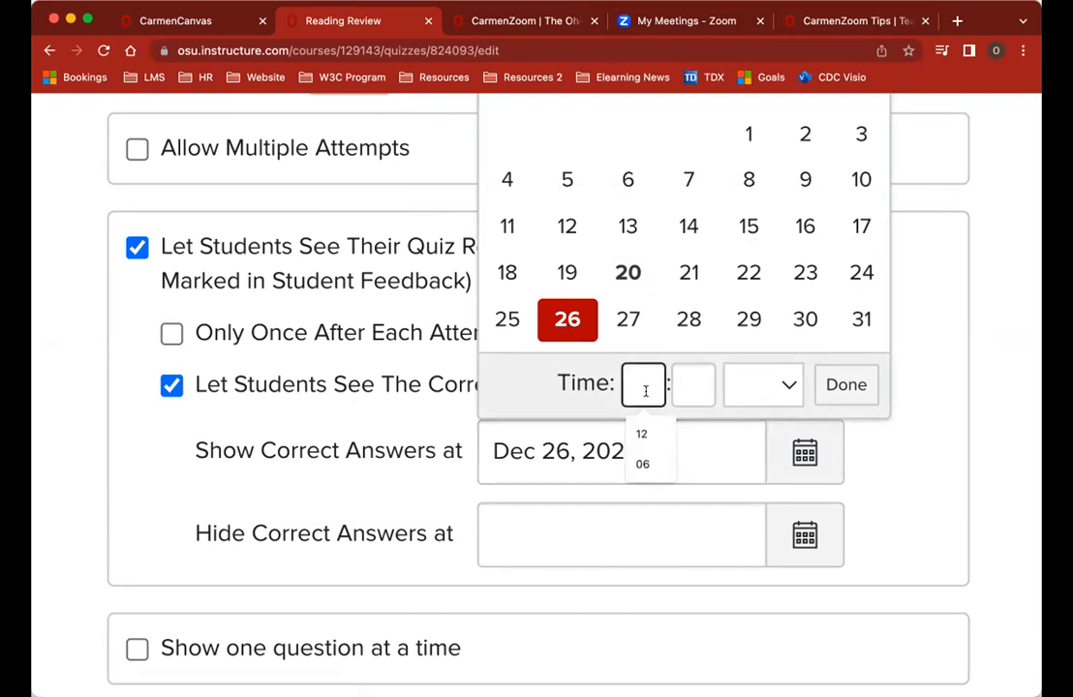
pyautogui.write('10')
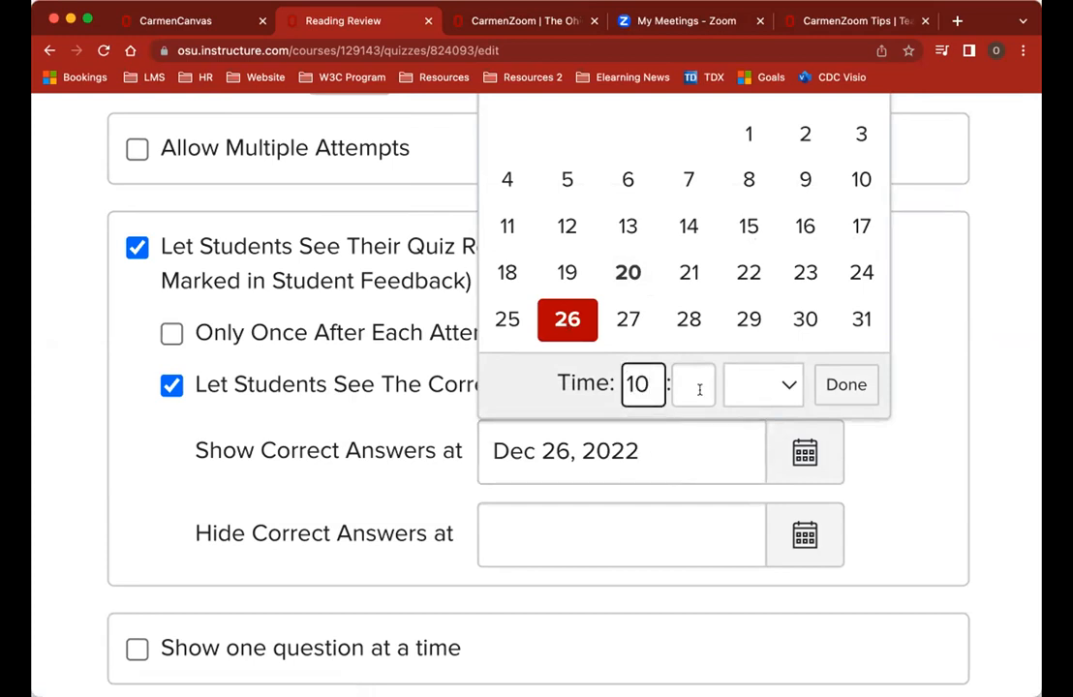
pyautogui.click(699, 387)
pyautogui.write('00')
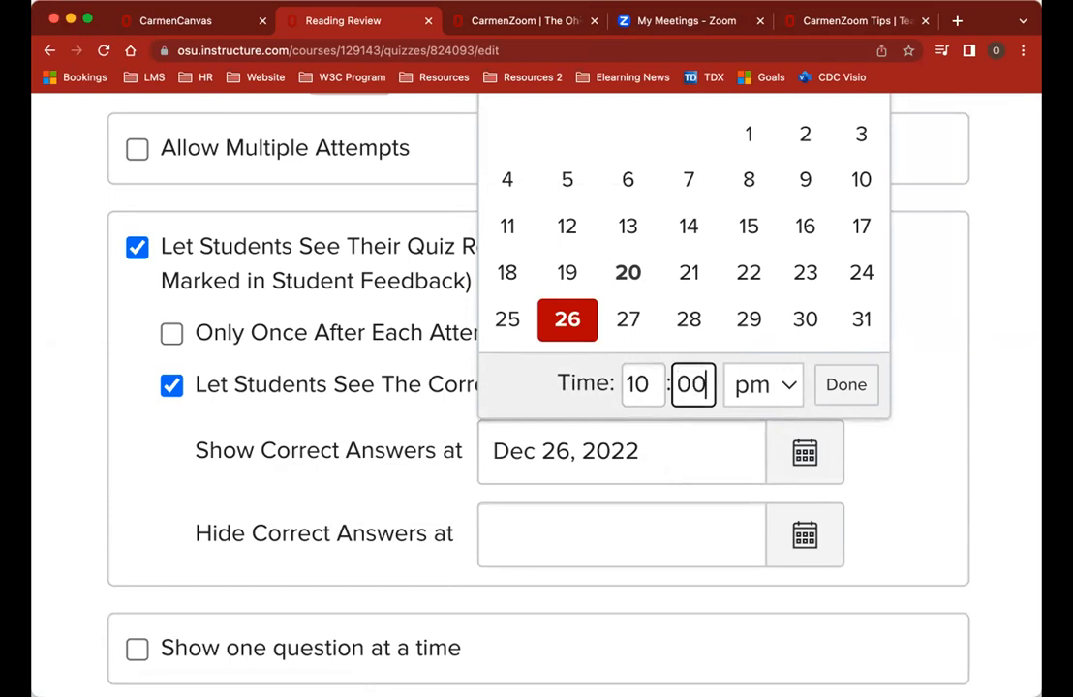
pyautogui.click(761, 388)
pyautogui.click(775, 373)
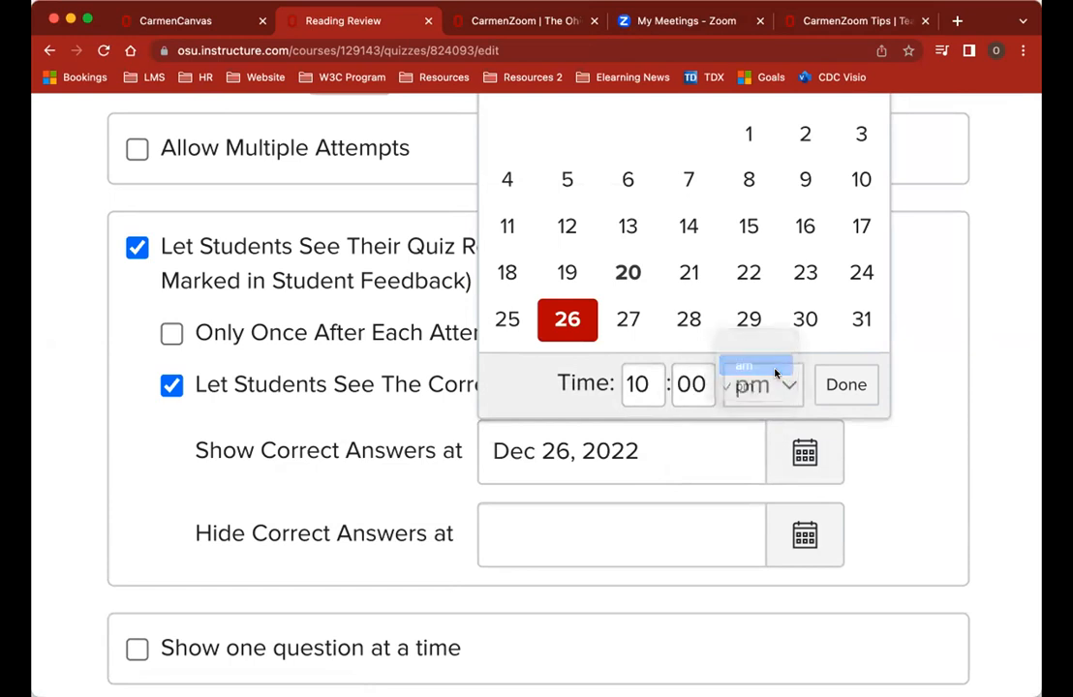
pyautogui.click(841, 388)
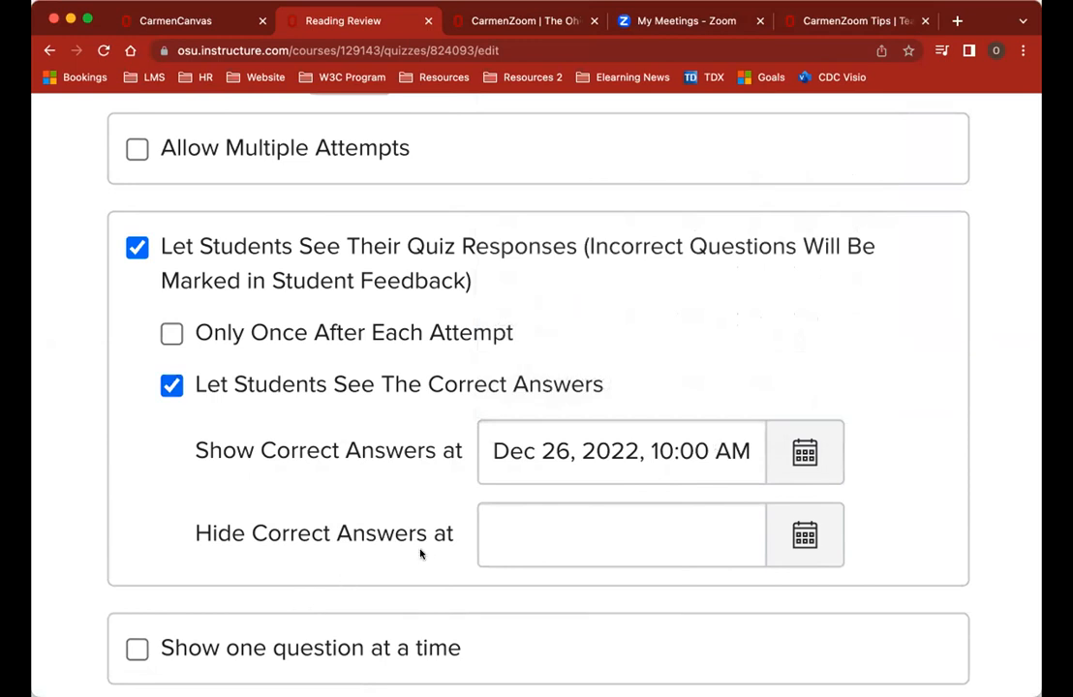
# Step: Set the quiz to hide correct answers at Dec 27, 2022, 10:00 AM
pyautogui.click(509, 538)
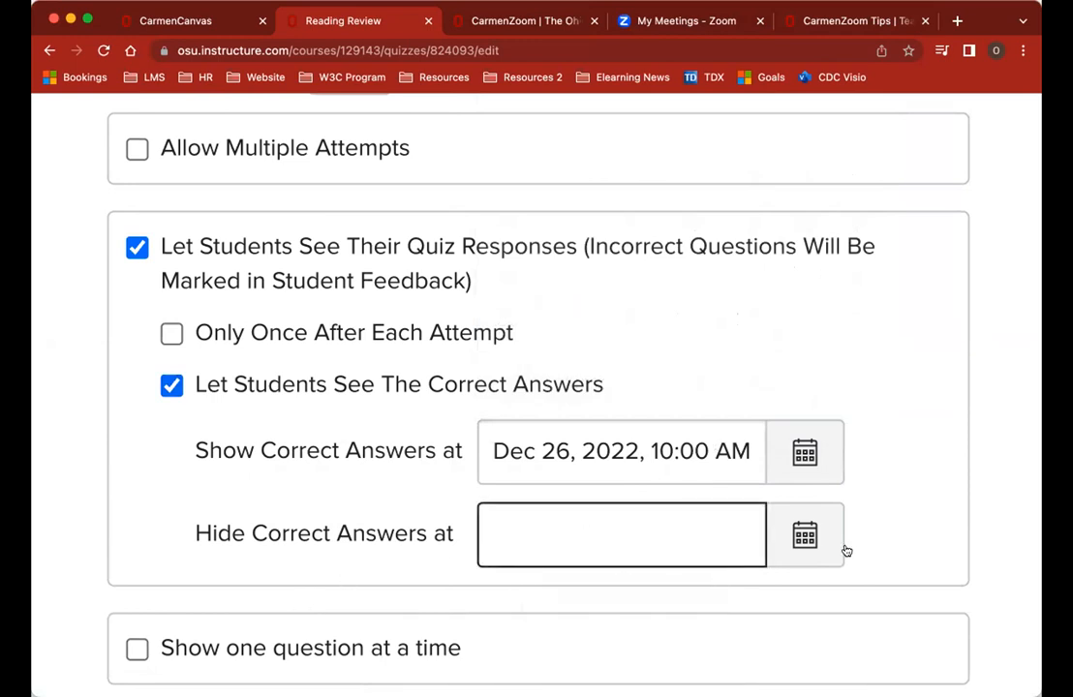
pyautogui.click(808, 538)
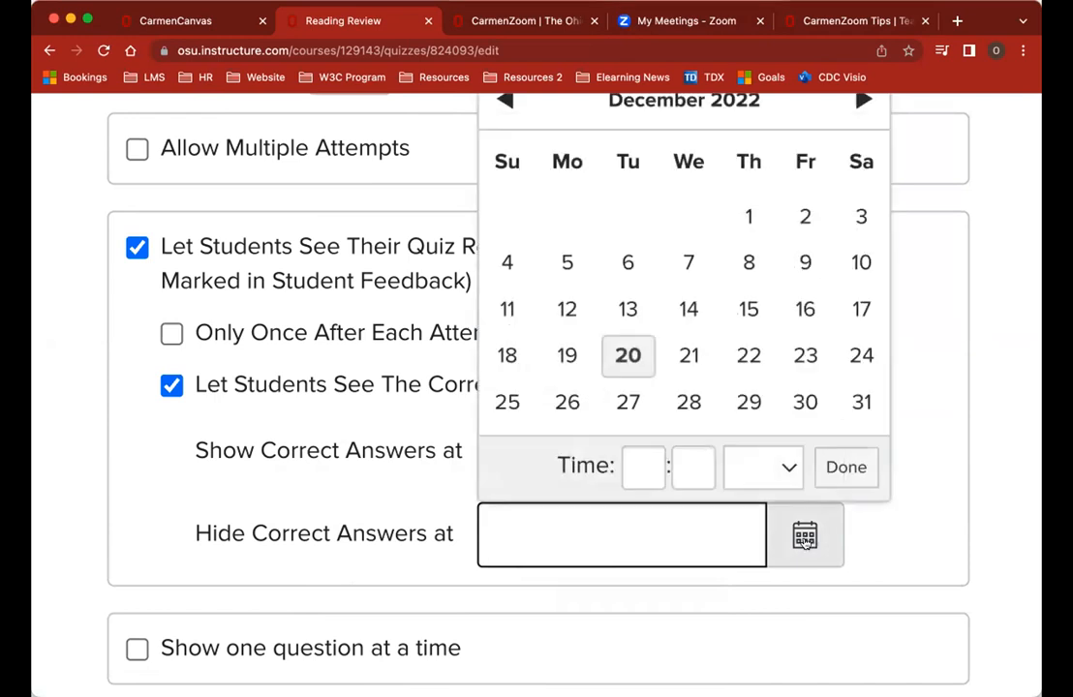
pyautogui.click(627, 406)
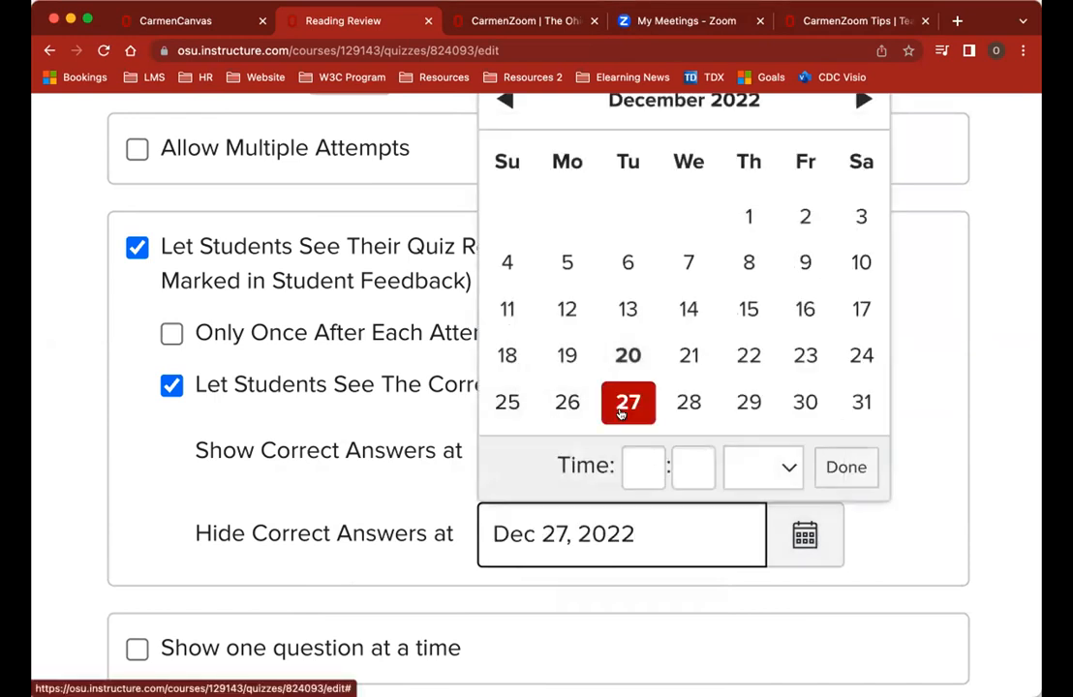
pyautogui.click(640, 471)
pyautogui.write('10')
pyautogui.click(699, 465)
pyautogui.write('00')
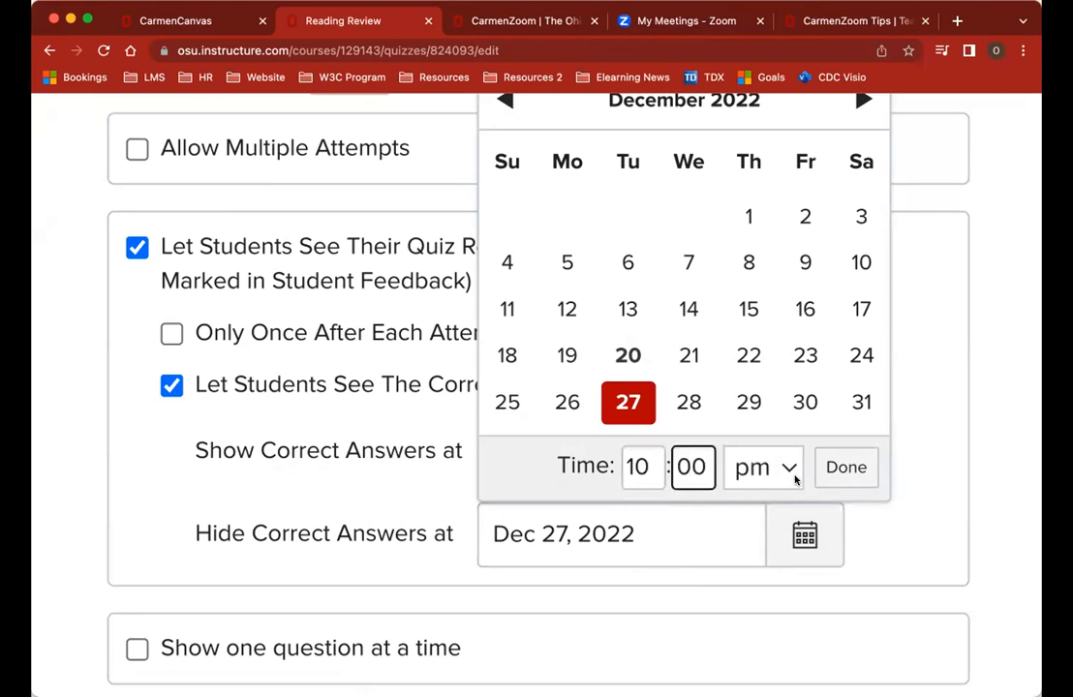
pyautogui.click(796, 481)
pyautogui.click(754, 447)
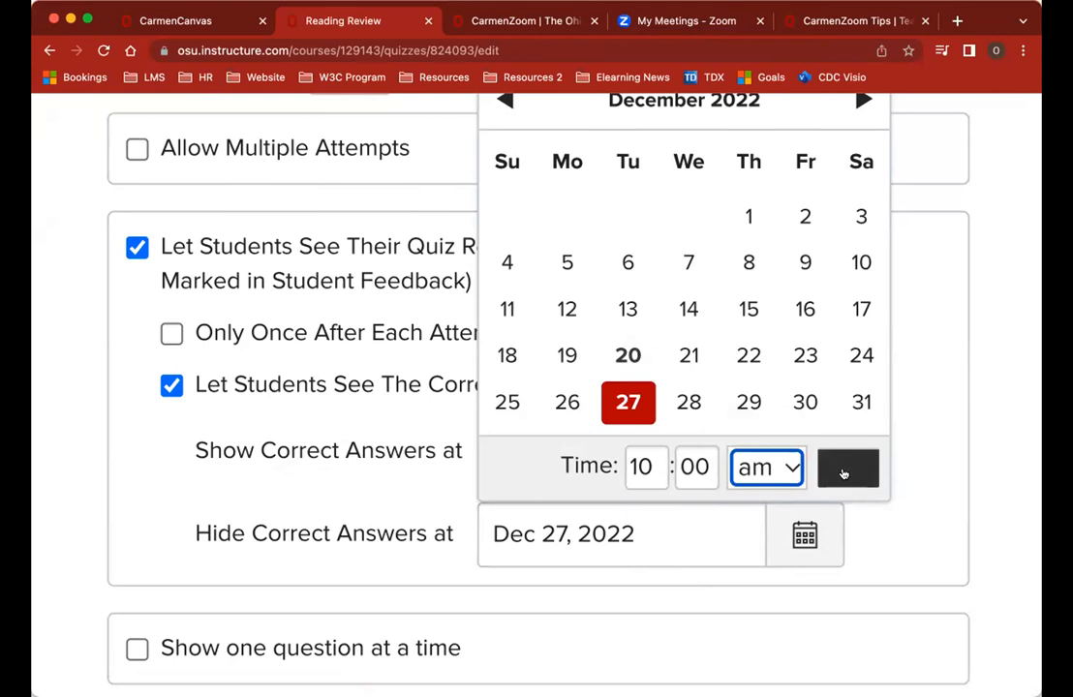
pyautogui.click(843, 474)
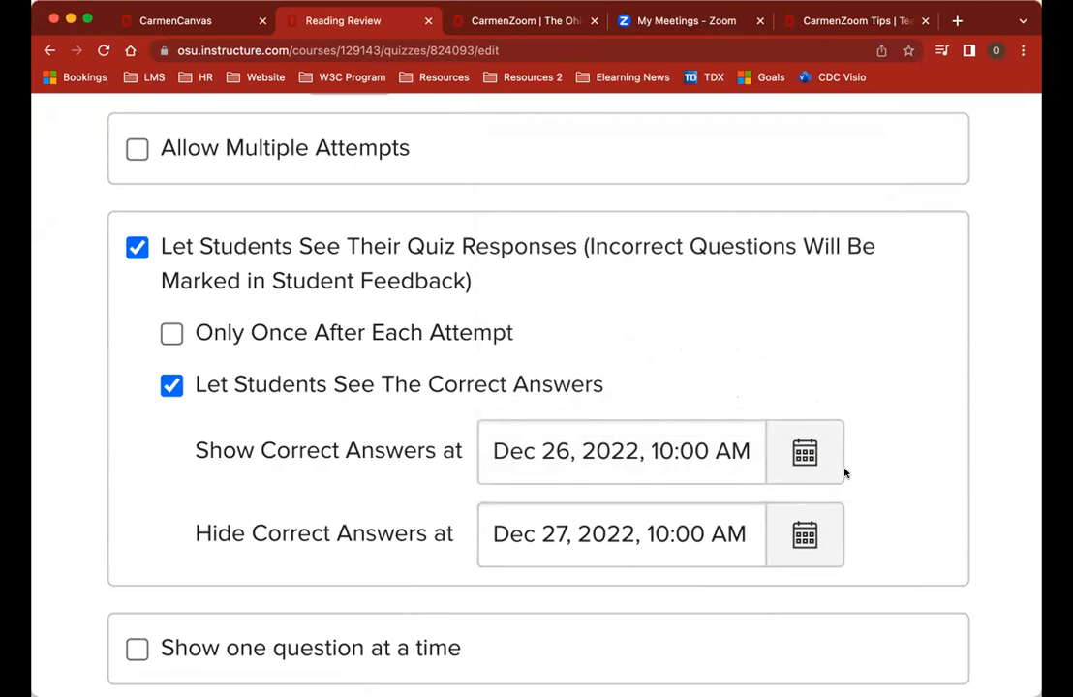
# Step: Turn the Show one question at a time option on, off and on again
pyautogui.scroll(-2, 872, 508)
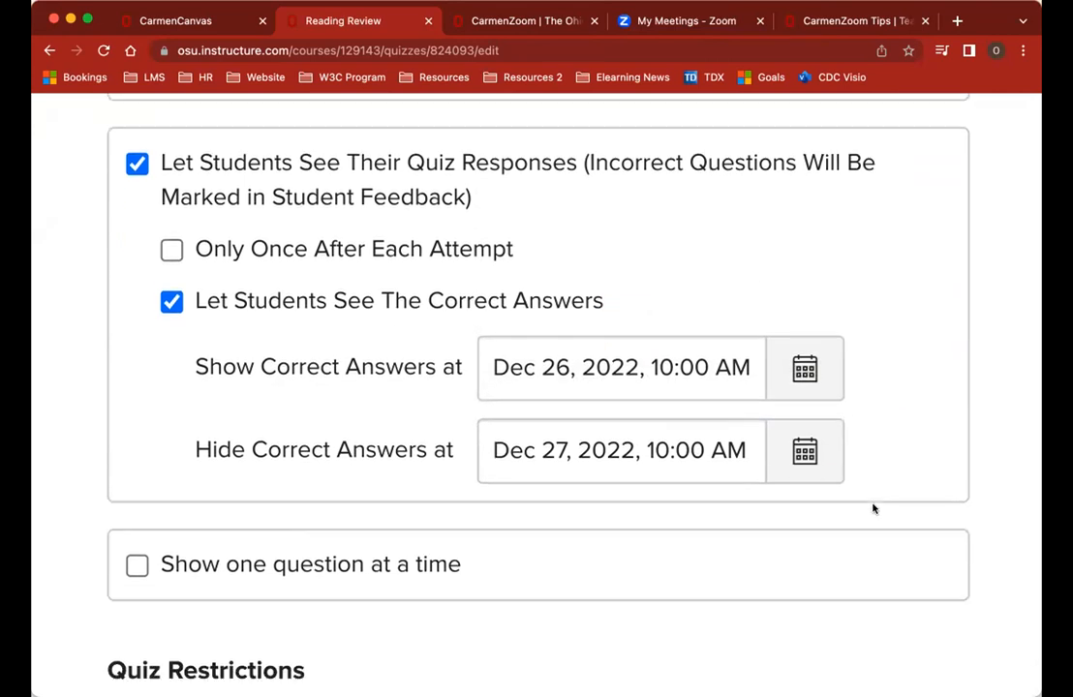
pyautogui.scroll(-5, 555, 539)
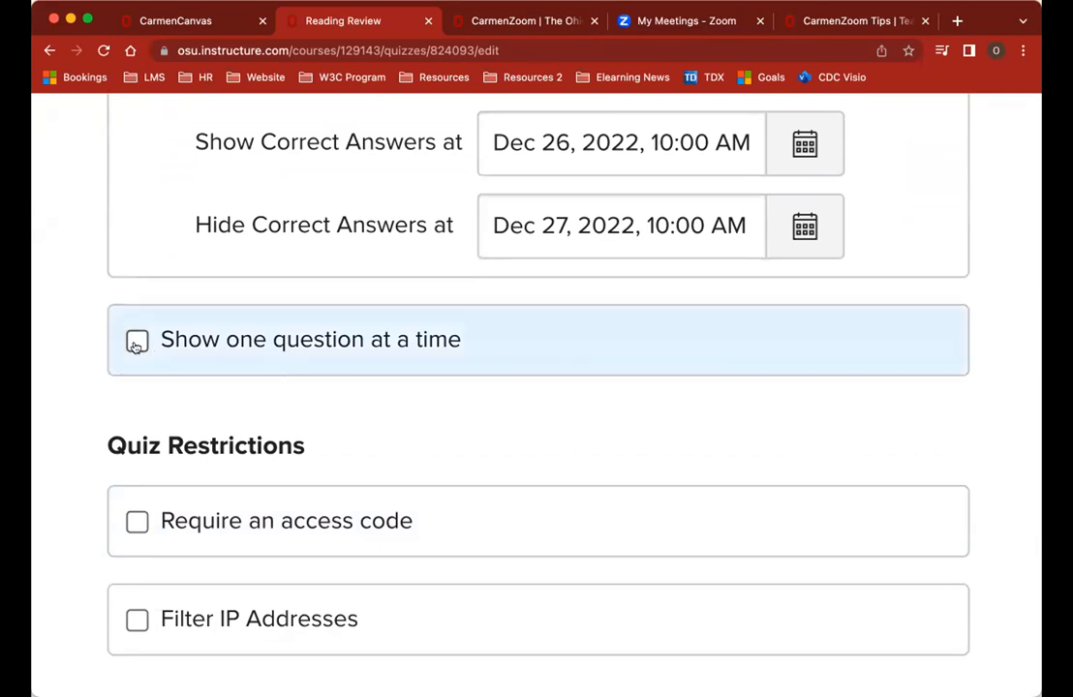
pyautogui.click(135, 346)
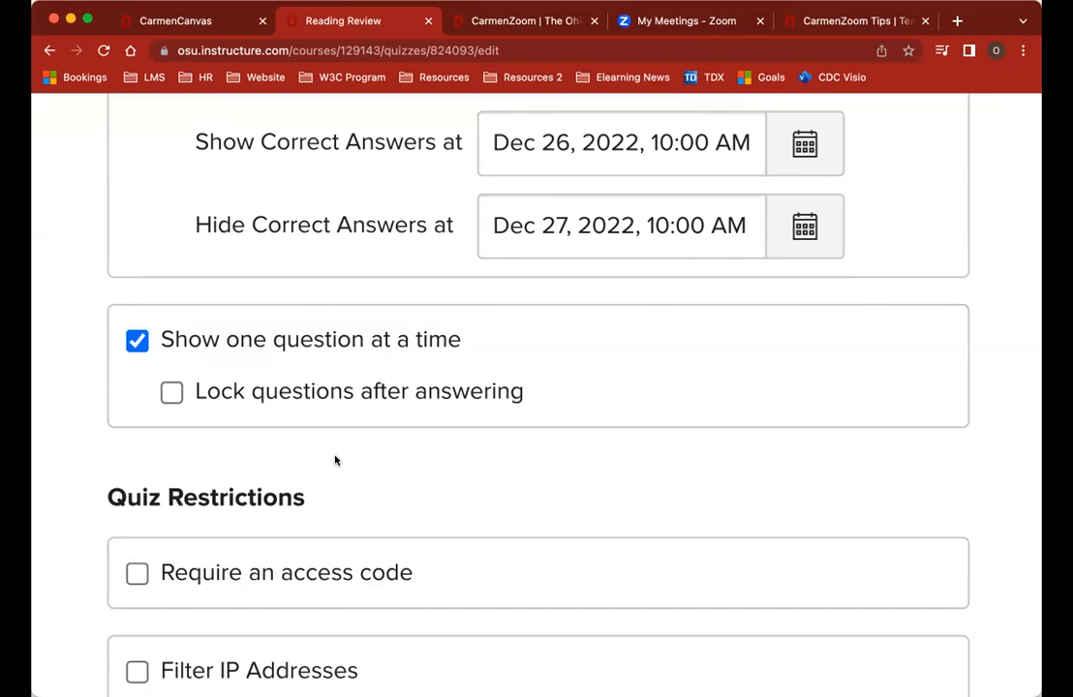
pyautogui.click(138, 343)
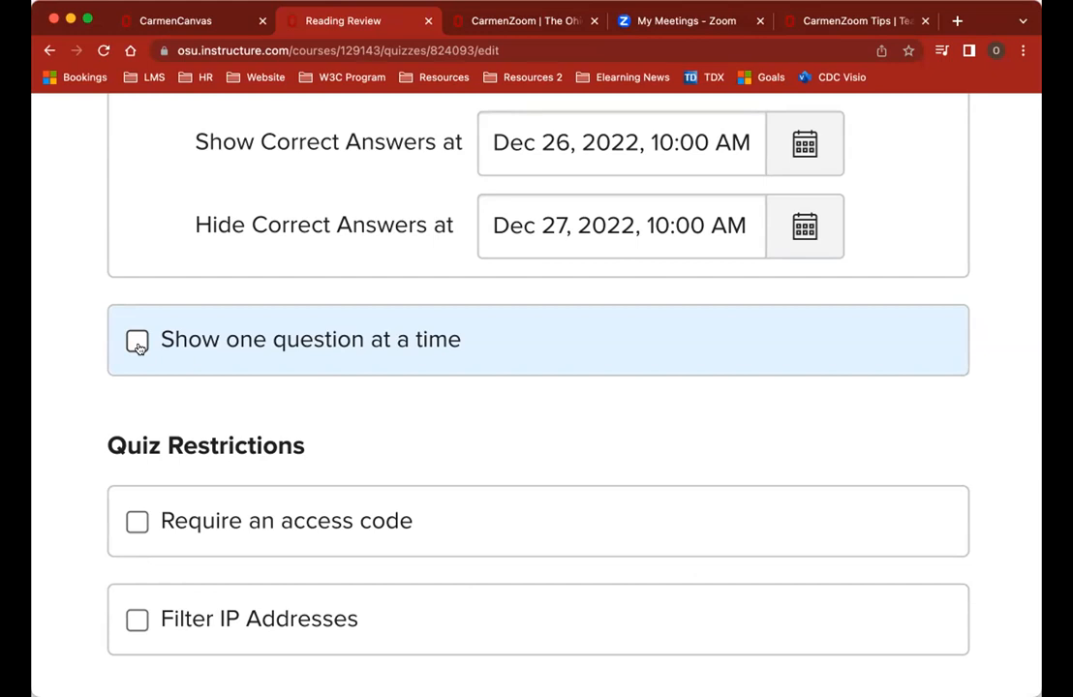
pyautogui.click(138, 342)
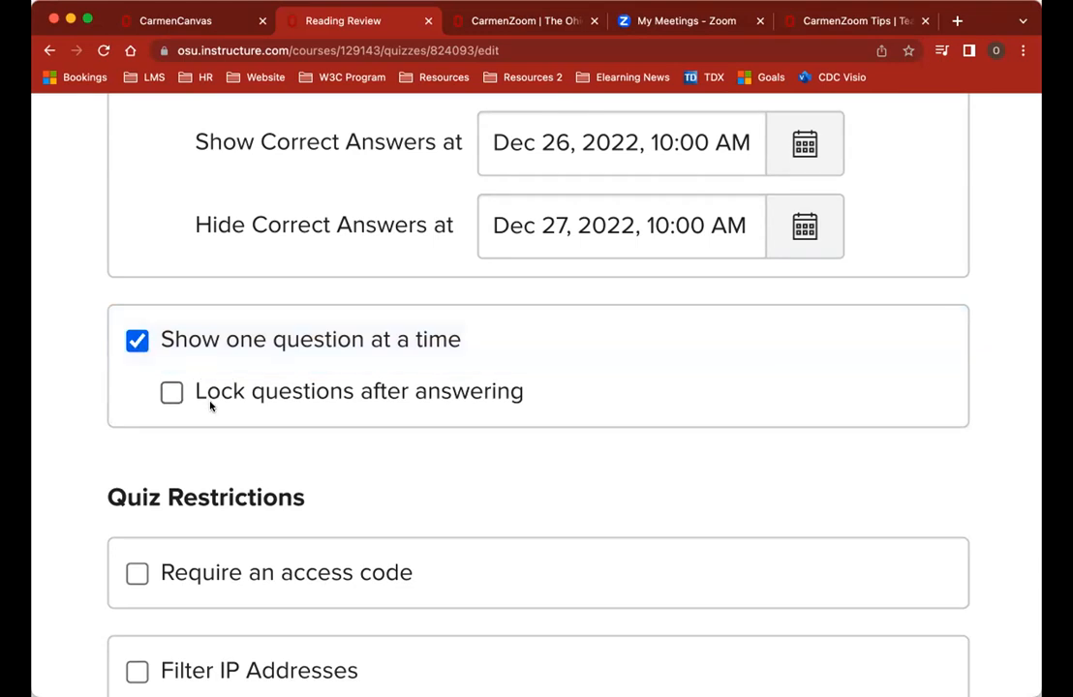
# Step: Try locking questions after answering and turn the lock back off
pyautogui.scroll(-1, 210, 407)
pyautogui.click(170, 369)
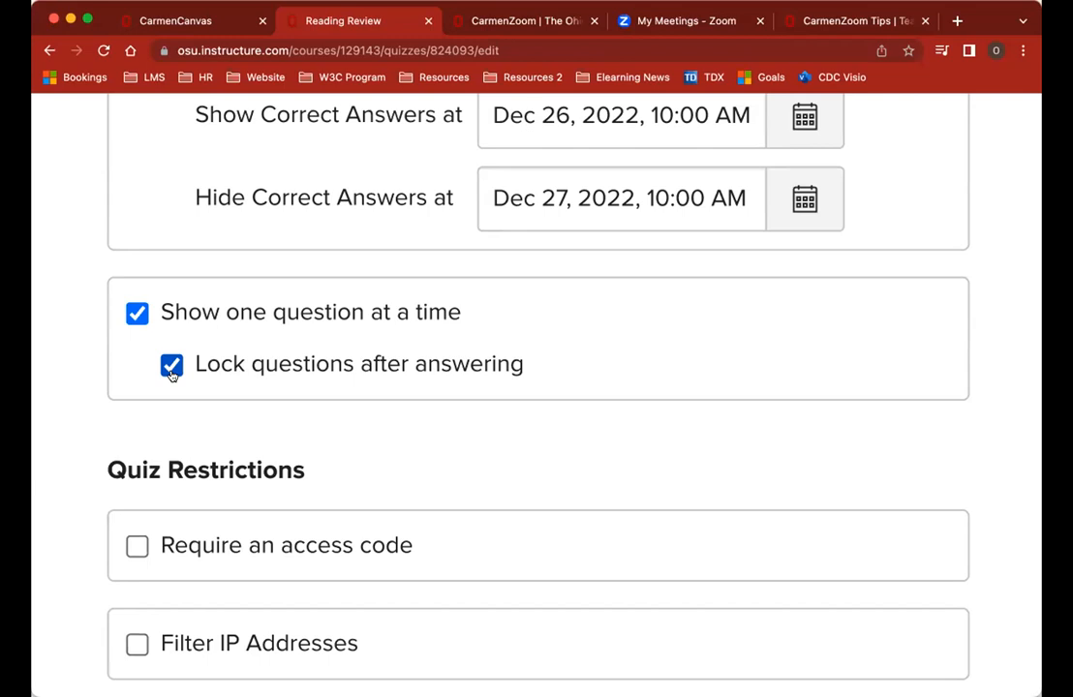
pyautogui.click(172, 372)
# Step: Remove Everyone from the quiz's Assign to field and close the course section list without choosing a section
pyautogui.scroll(-5, 199, 414)
pyautogui.scroll(1, 199, 417)
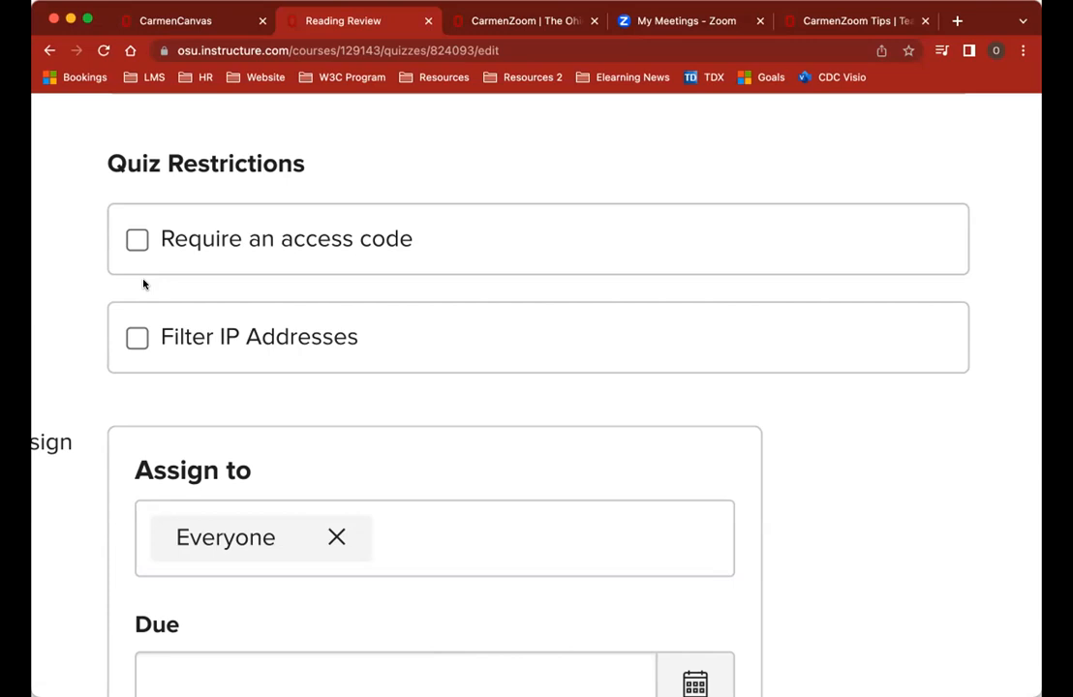
pyautogui.scroll(-2, 291, 358)
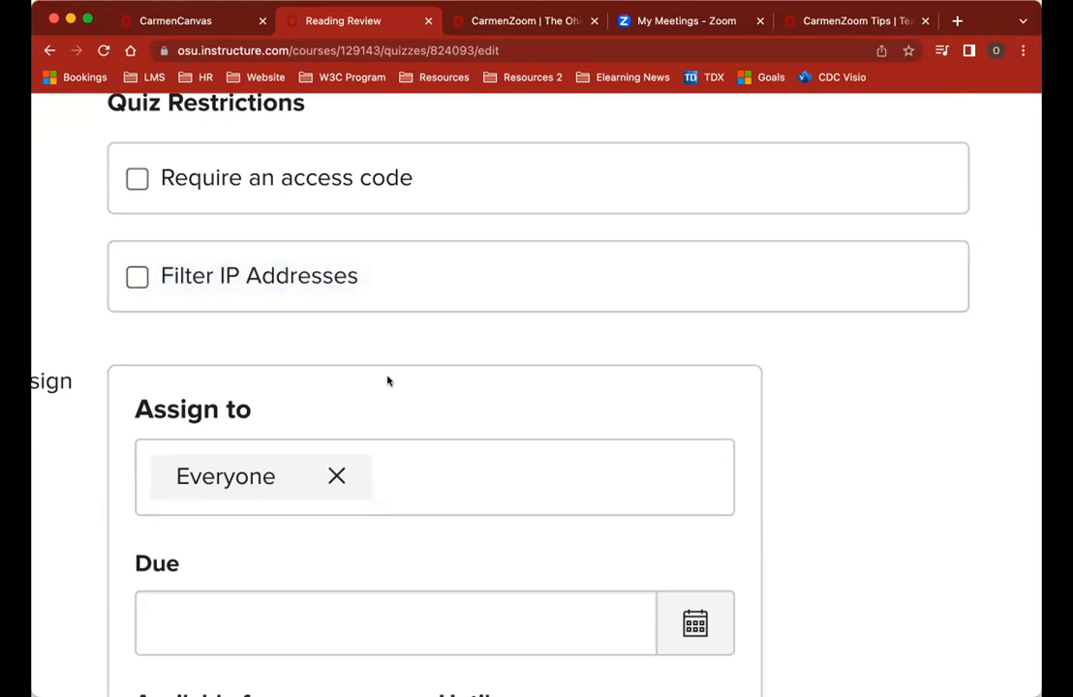
pyautogui.scroll(-5, 388, 377)
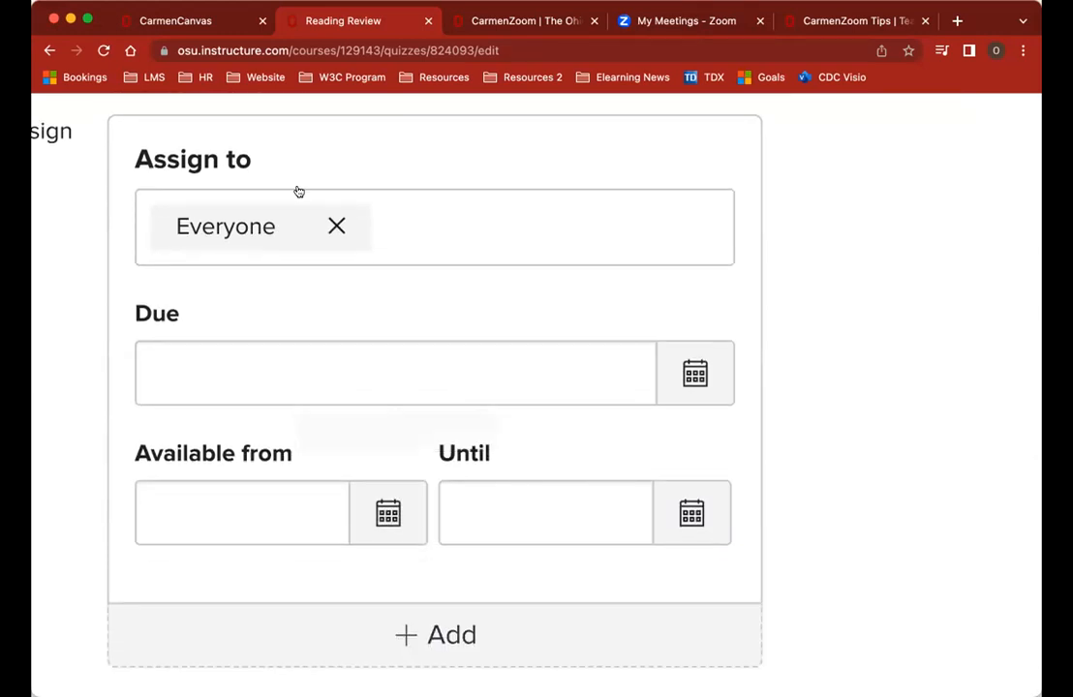
pyautogui.click(336, 229)
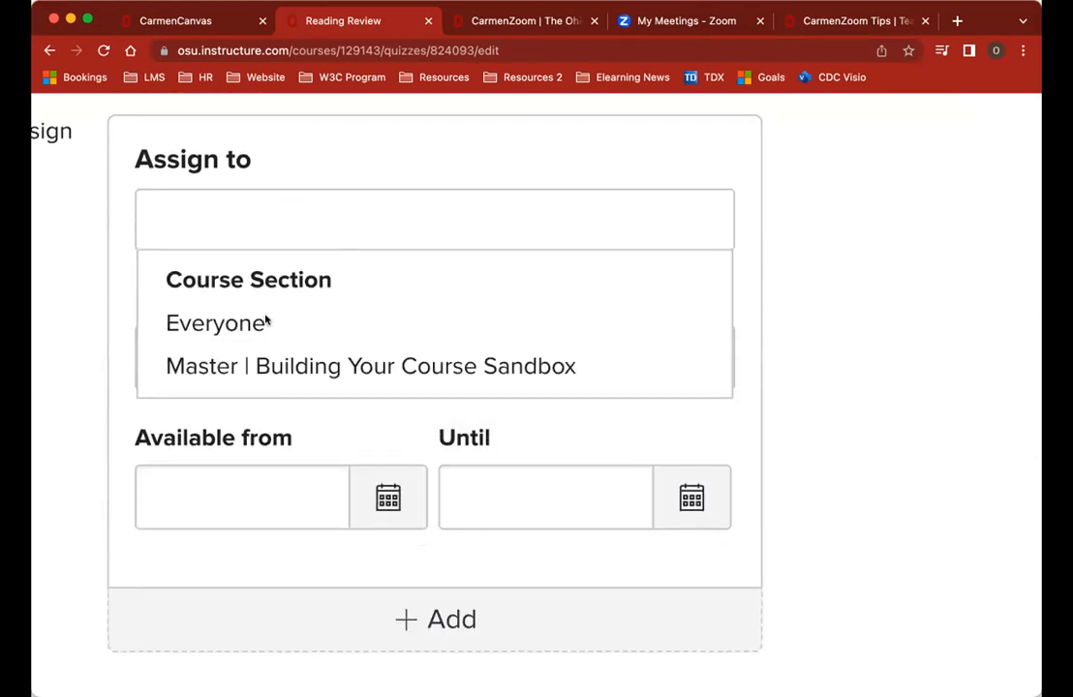
pyautogui.scroll(-1, 281, 375)
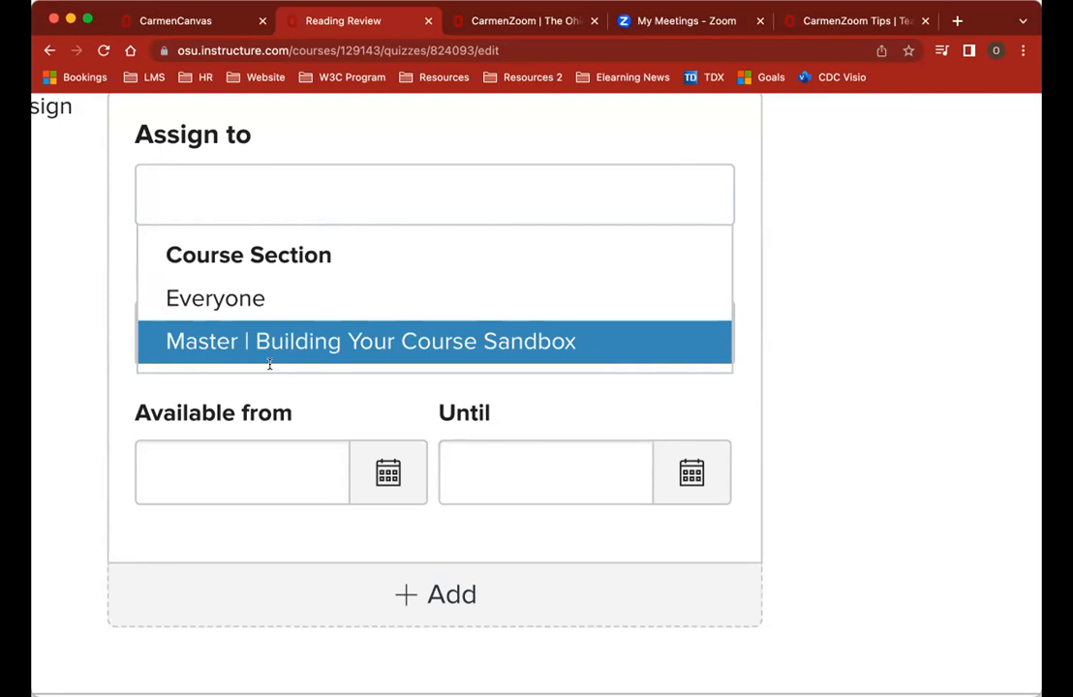
pyautogui.click(310, 397)
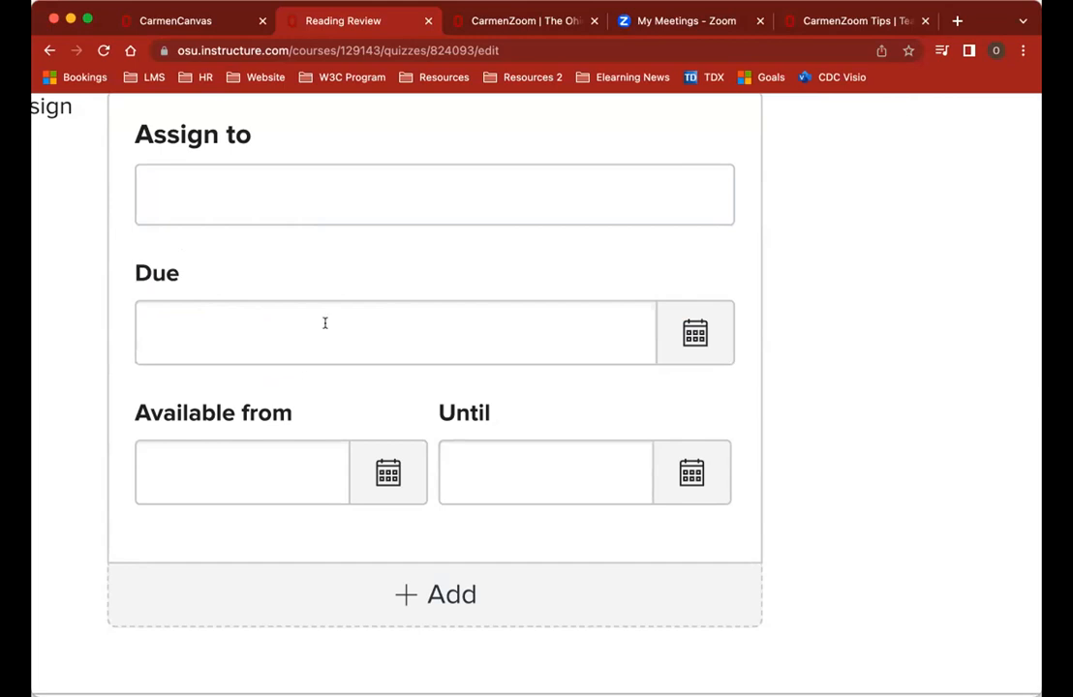
# Step: Set the quiz's due date to Dec 21, 2022, 11:59 PM
pyautogui.click(335, 343)
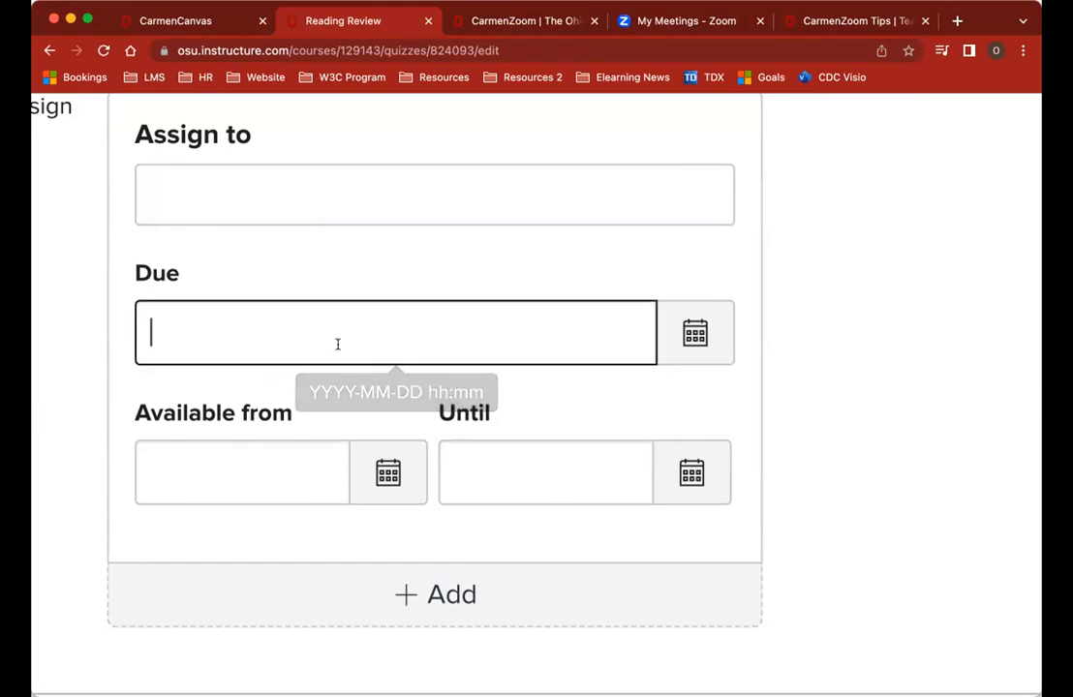
pyautogui.click(696, 334)
pyautogui.scroll(1, 291, 233)
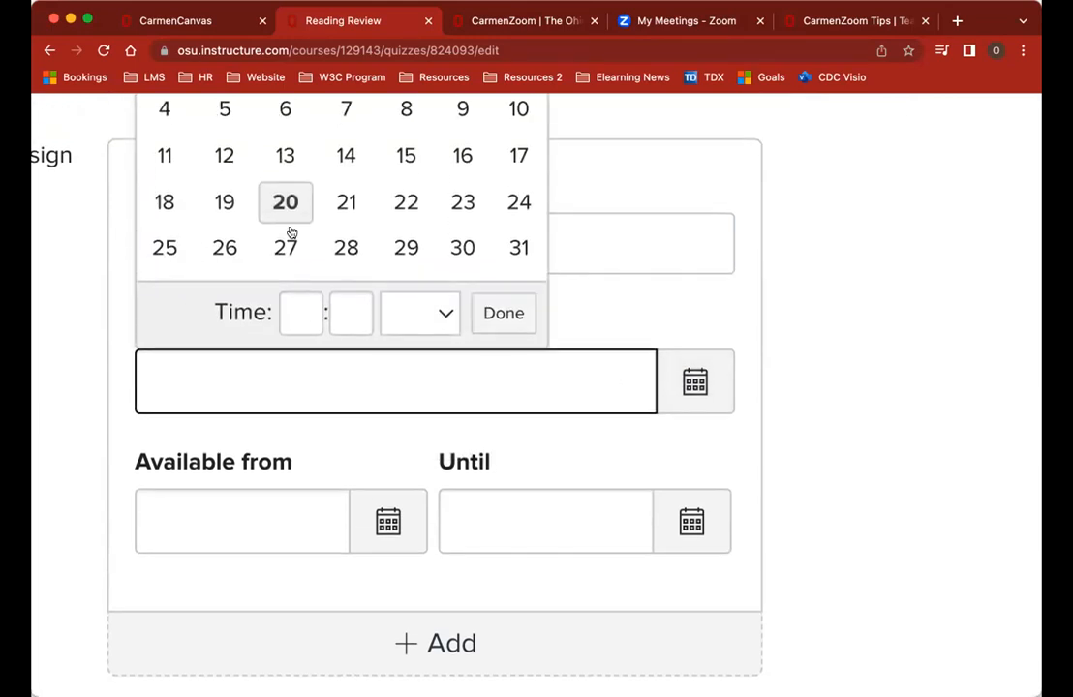
pyautogui.click(346, 201)
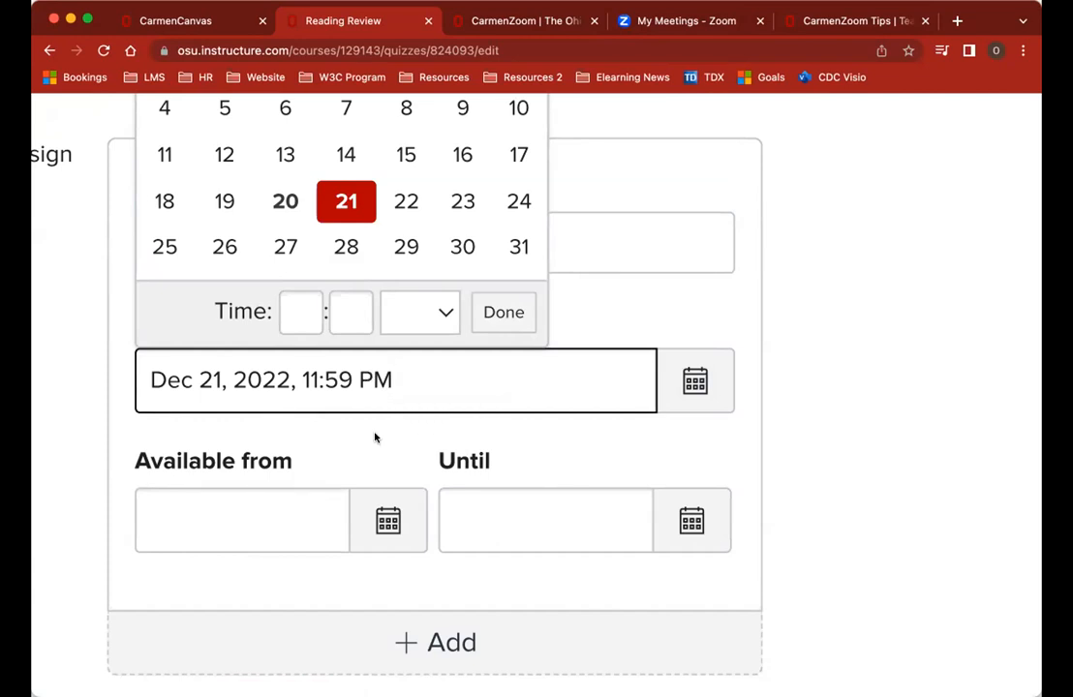
pyautogui.click(503, 312)
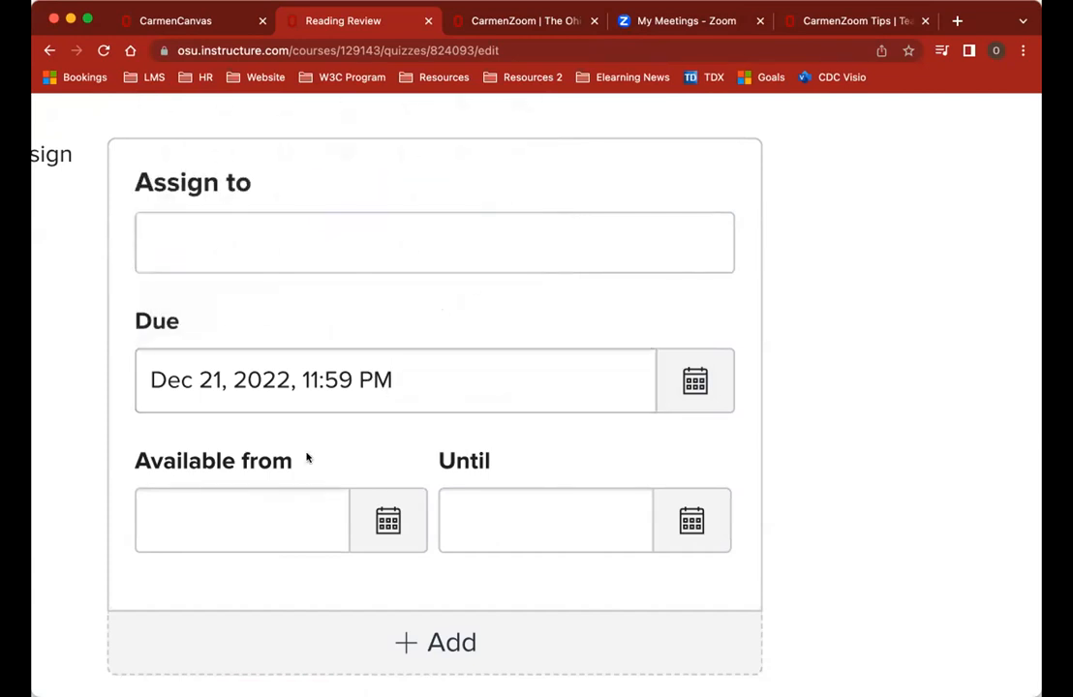
# Step: Set the quiz's Available from date to Dec 21, 2022, 6:00 PM
pyautogui.scroll(-3, 305, 460)
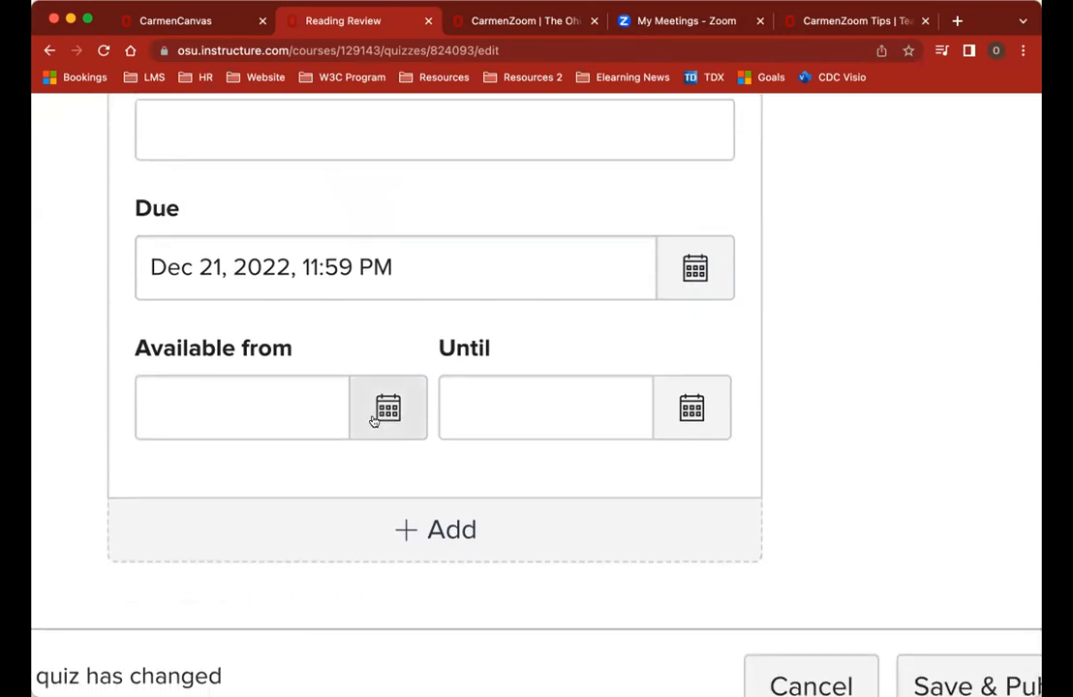
pyautogui.click(387, 409)
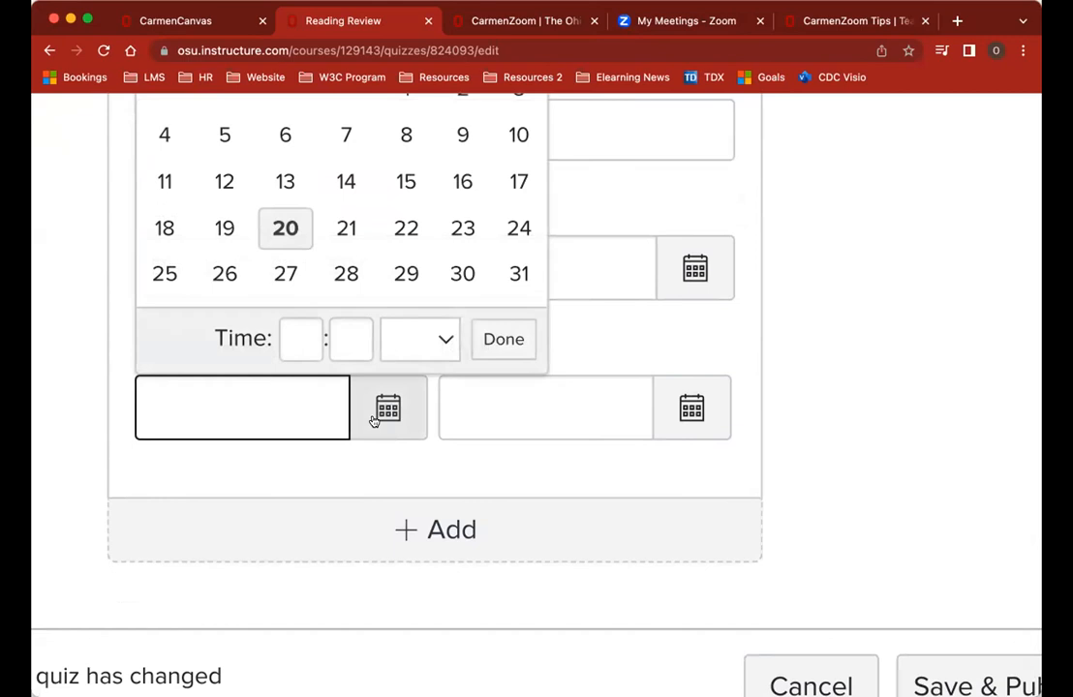
pyautogui.click(351, 242)
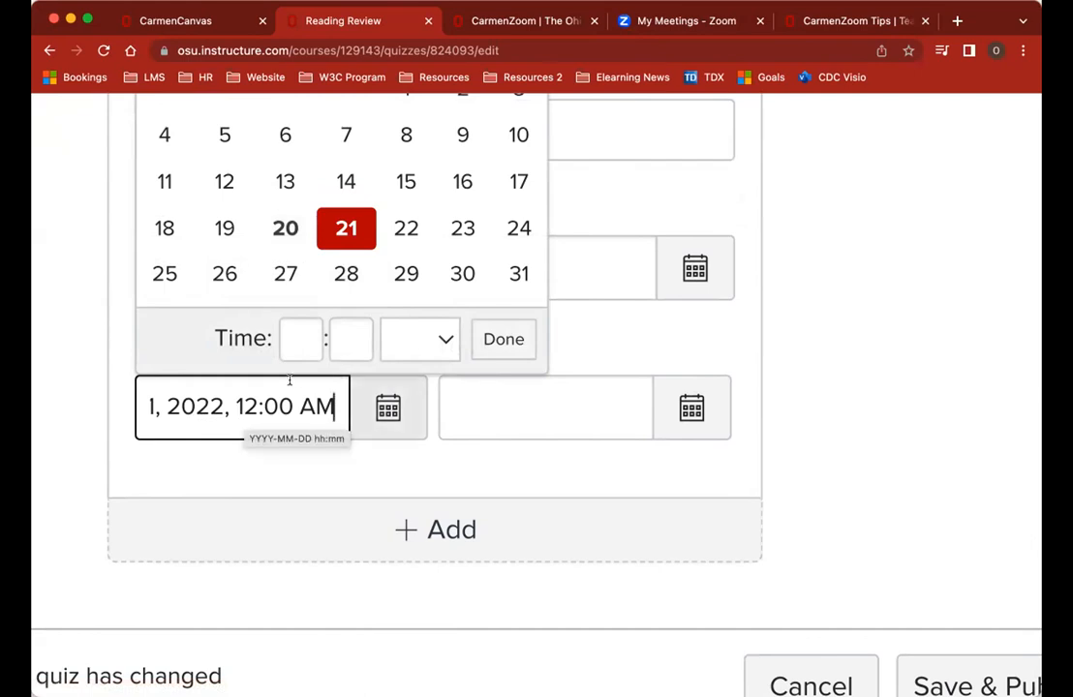
pyautogui.click(305, 351)
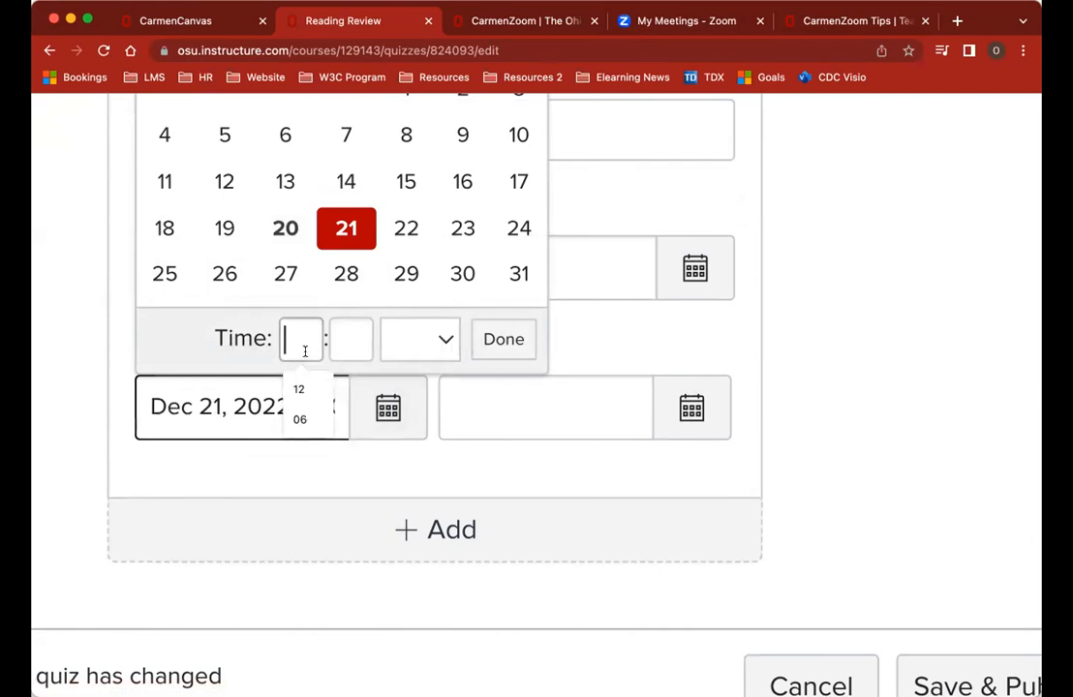
pyautogui.click(299, 419)
pyautogui.click(351, 341)
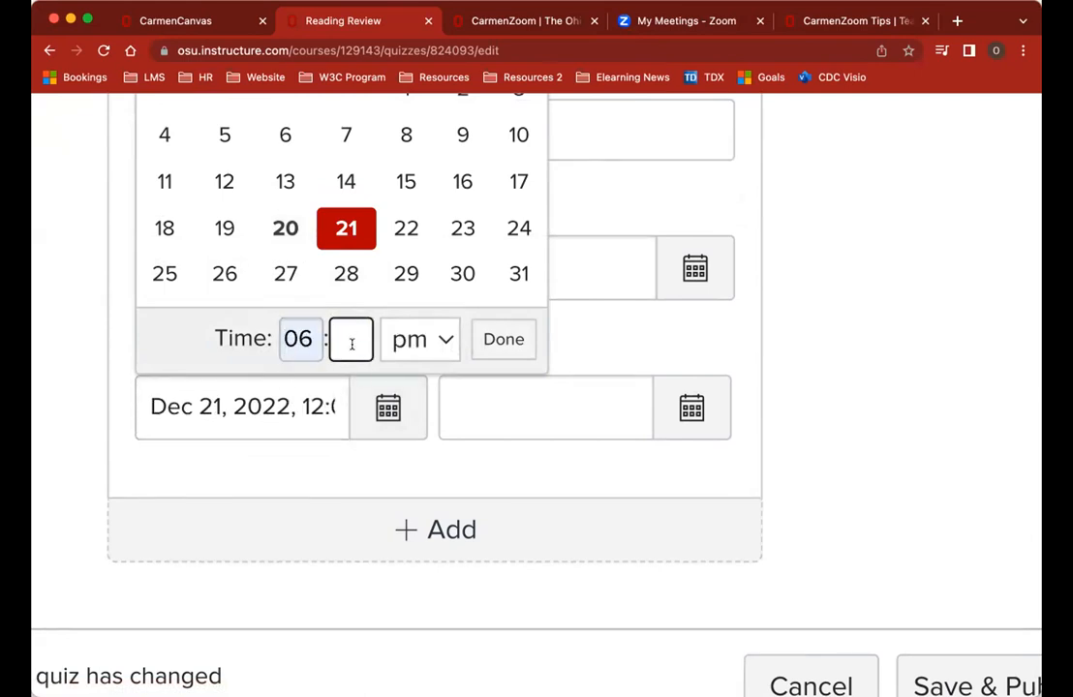
pyautogui.write('00')
pyautogui.click(503, 339)
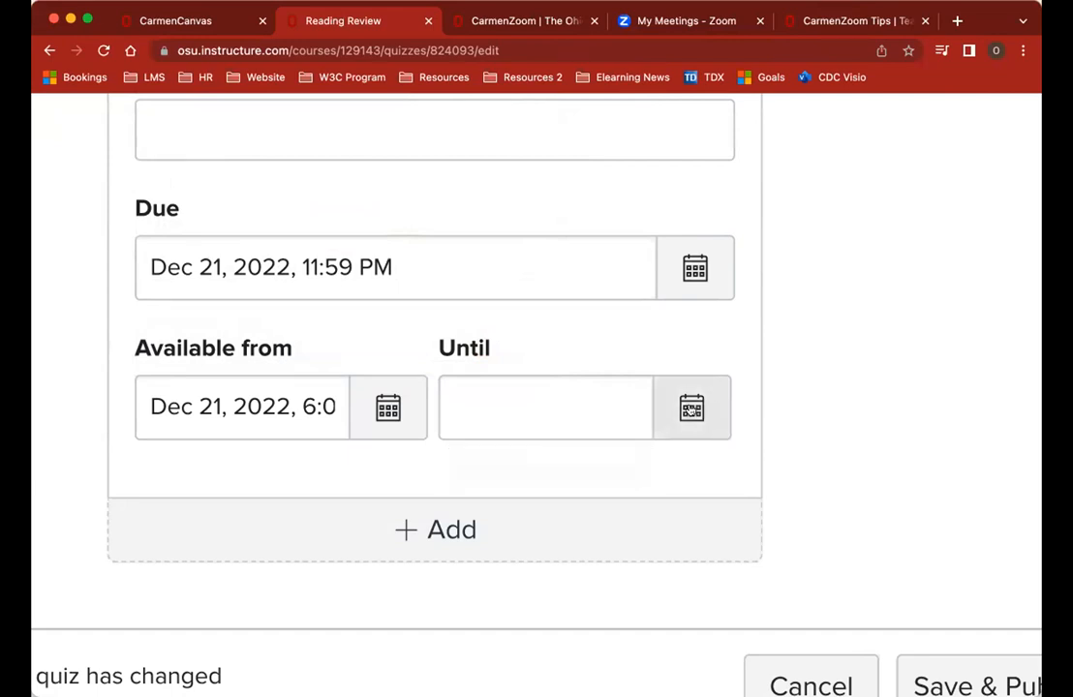
# Step: Set the quiz's Until date to Dec 22, 2022, 11:59 PM
pyautogui.click(690, 411)
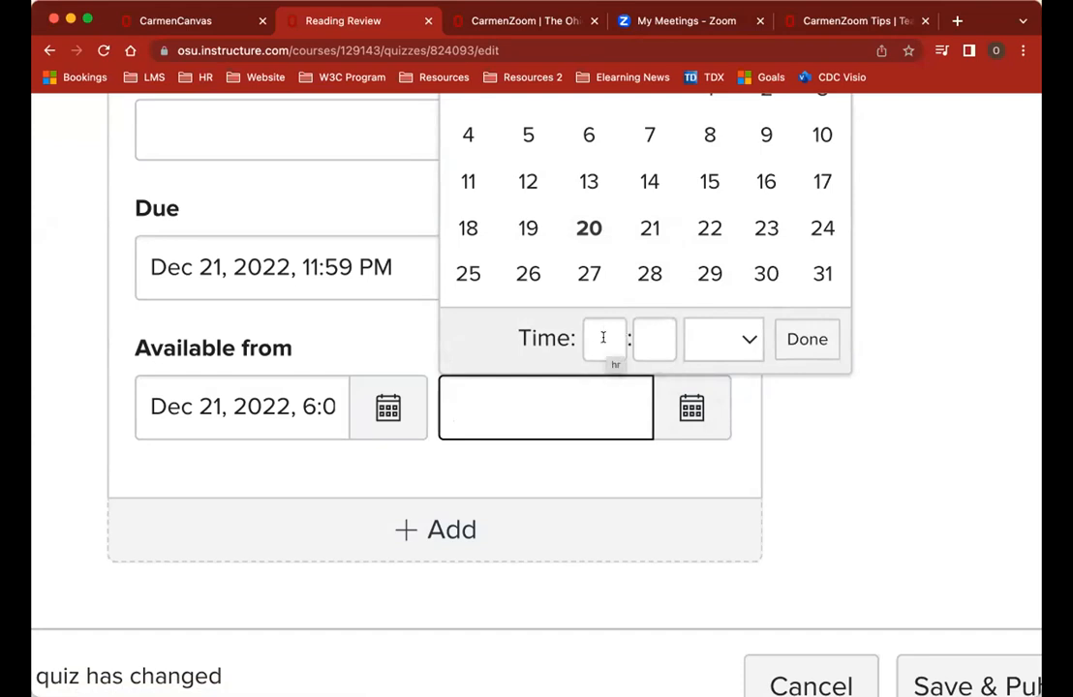
pyautogui.click(602, 337)
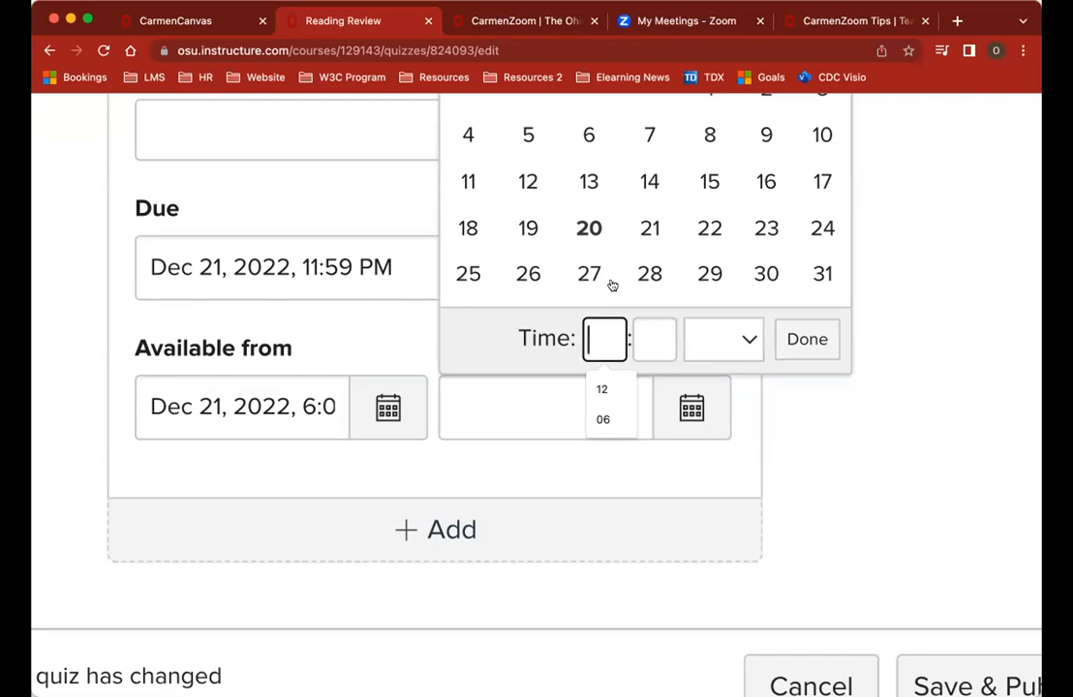
pyautogui.click(710, 227)
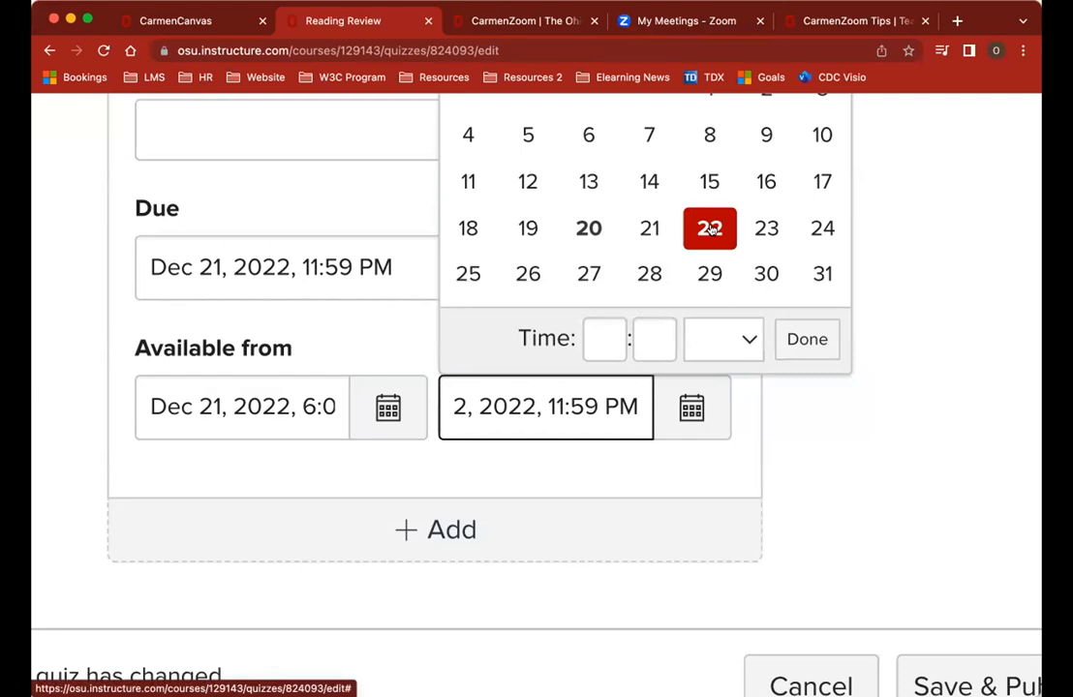
pyautogui.click(810, 344)
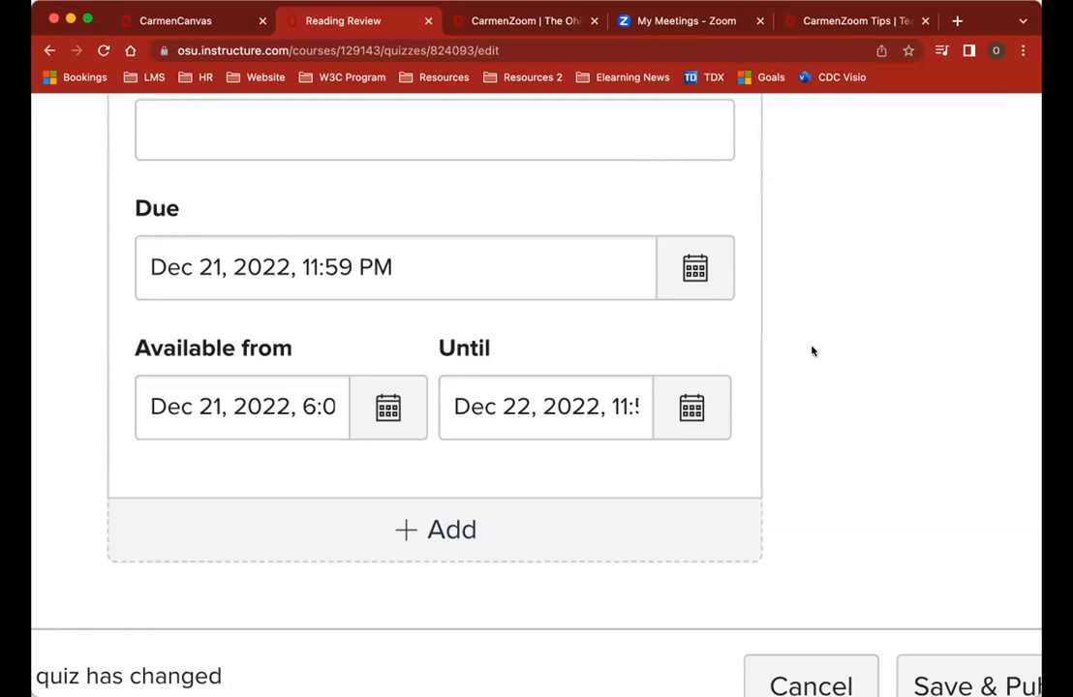
# Step: Try to save the quiz without publishing it
pyautogui.scroll(-3, 812, 351)
pyautogui.hscroll(5, 812, 351)
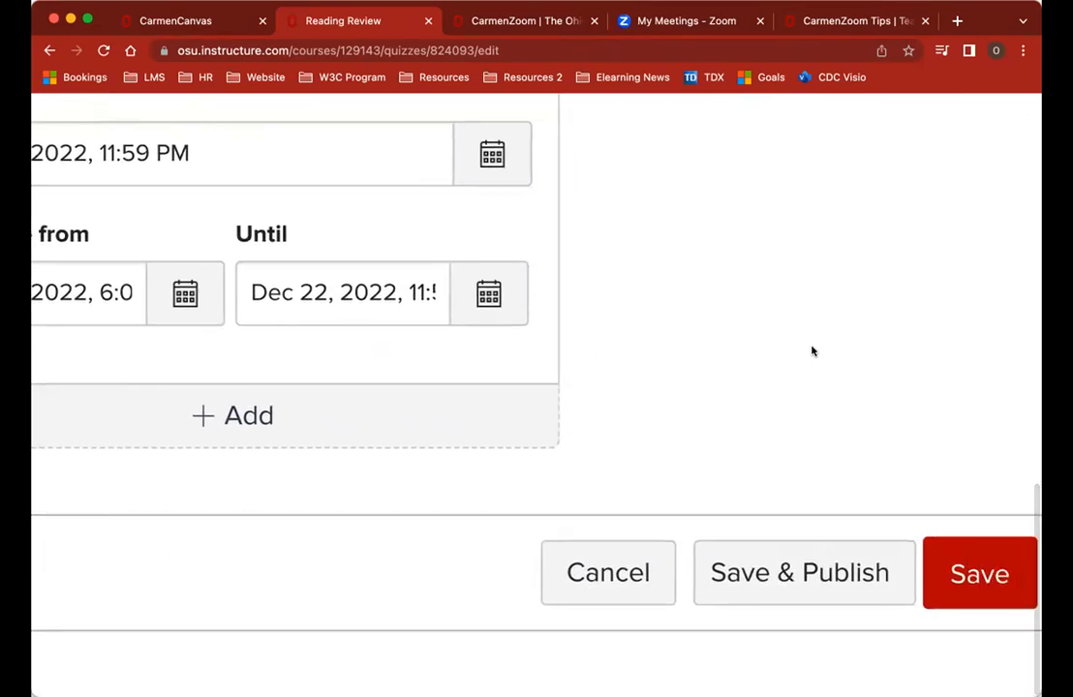
pyautogui.click(900, 593)
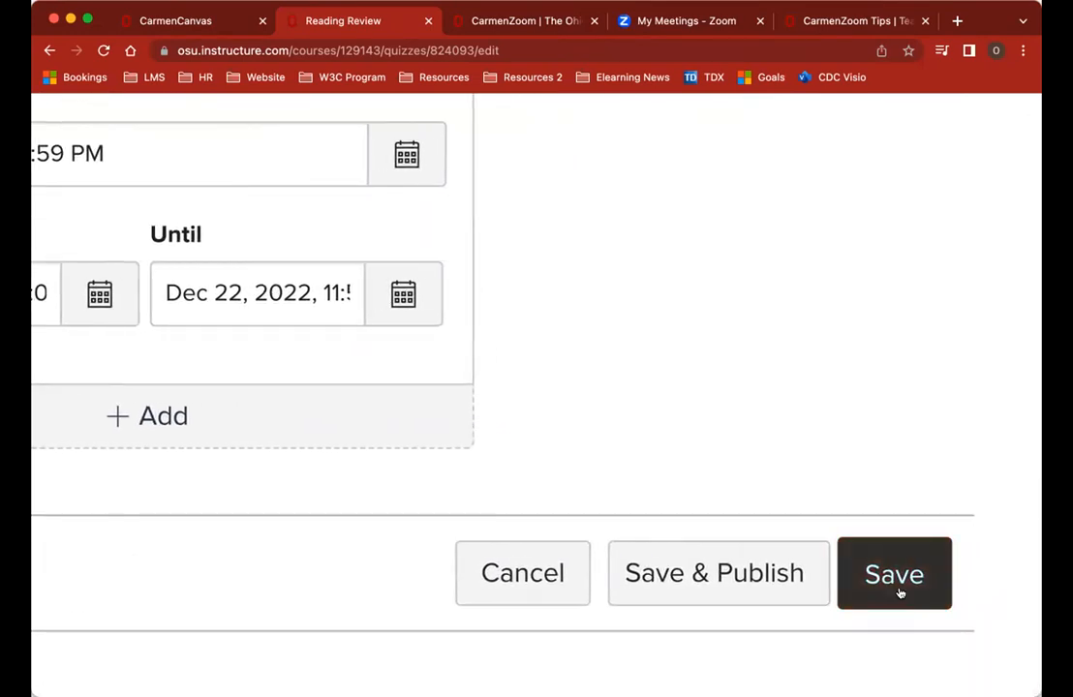
pyautogui.click(881, 579)
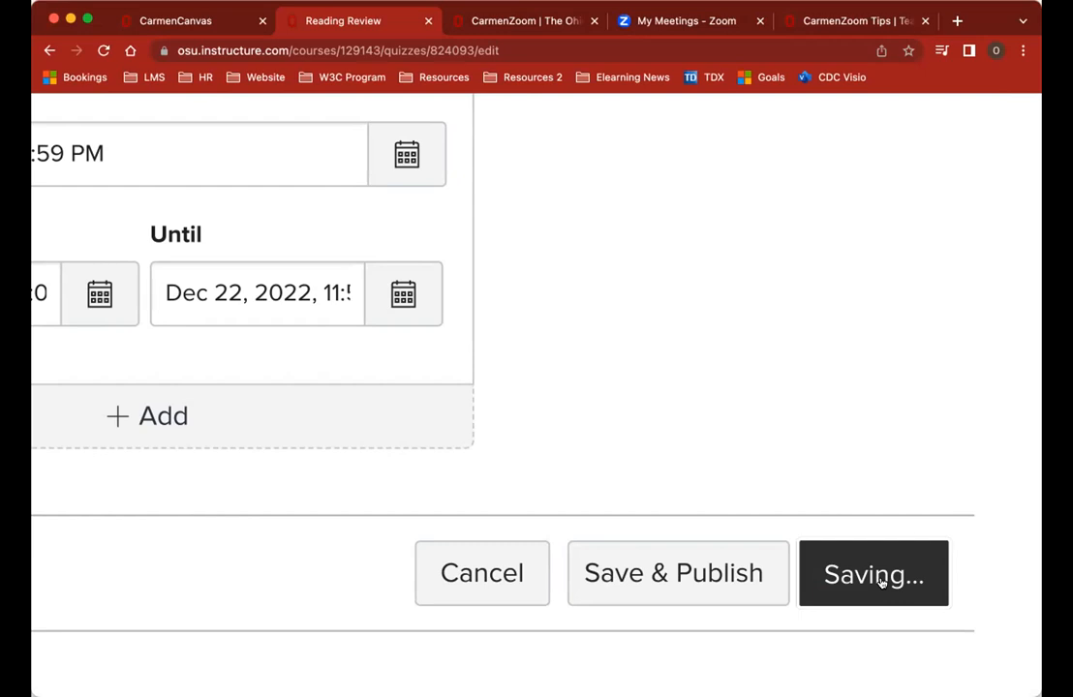
# Step: Assign the quiz to Everyone and save it without publishing
pyautogui.scroll(1, 934, 455)
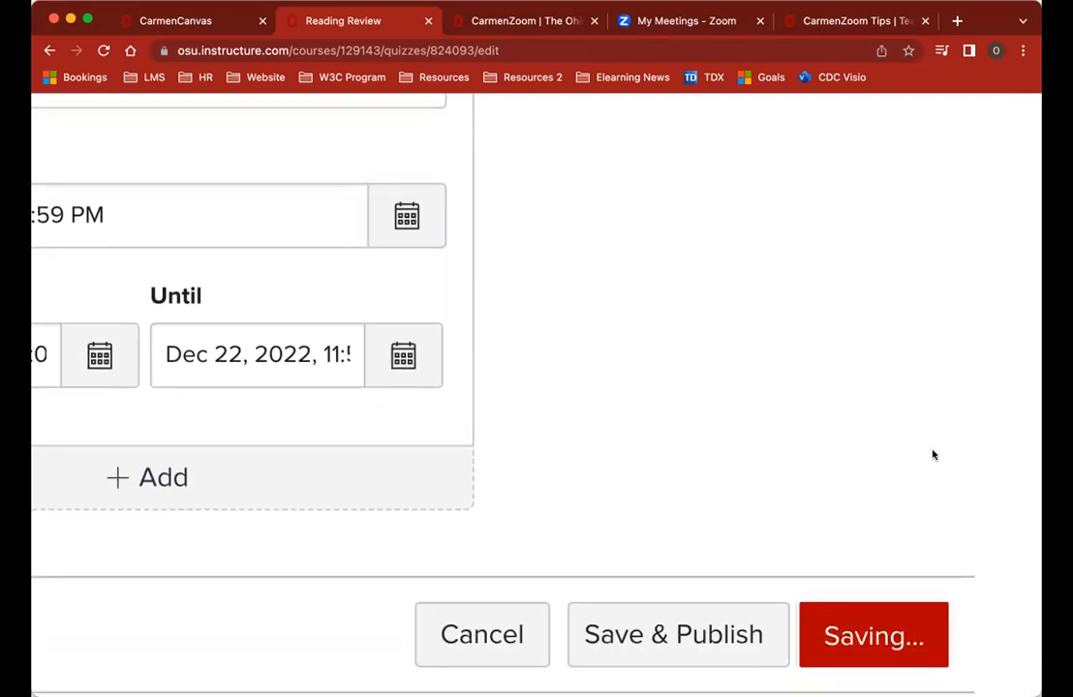
pyautogui.scroll(8, 933, 455)
pyautogui.scroll(-10, 932, 454)
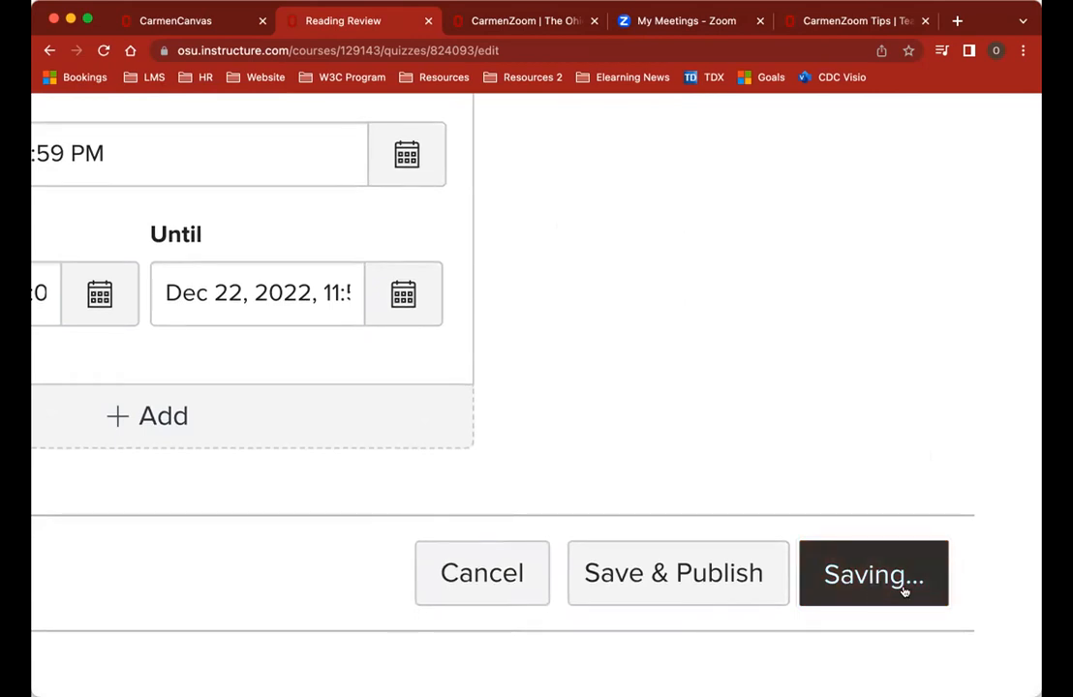
pyautogui.scroll(6, 892, 511)
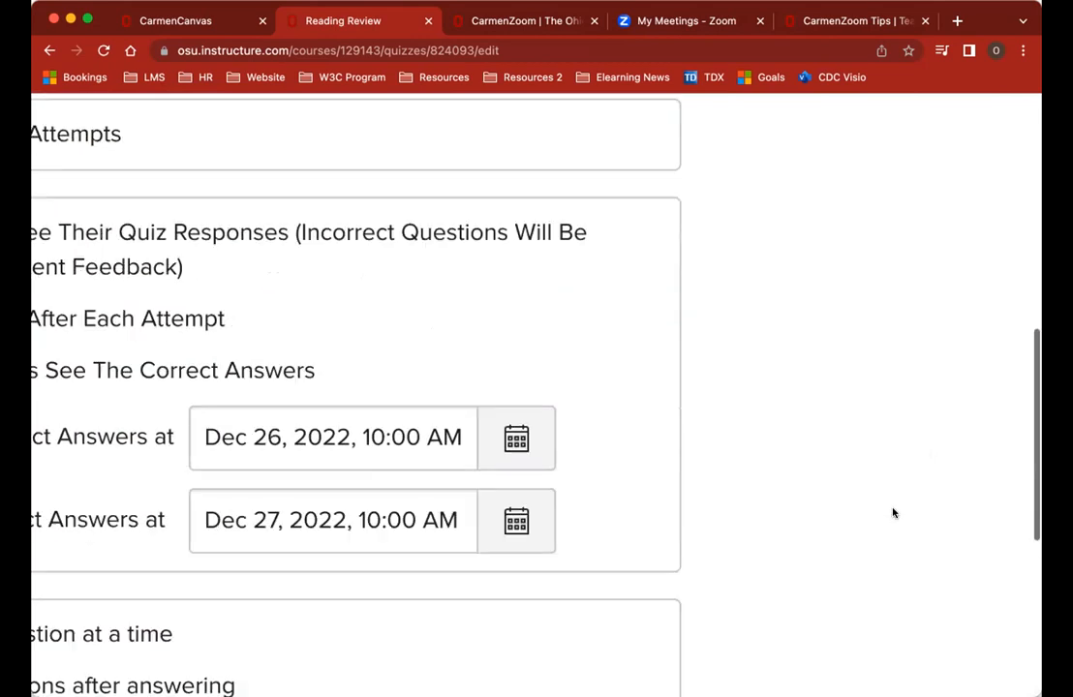
pyautogui.scroll(10, 893, 513)
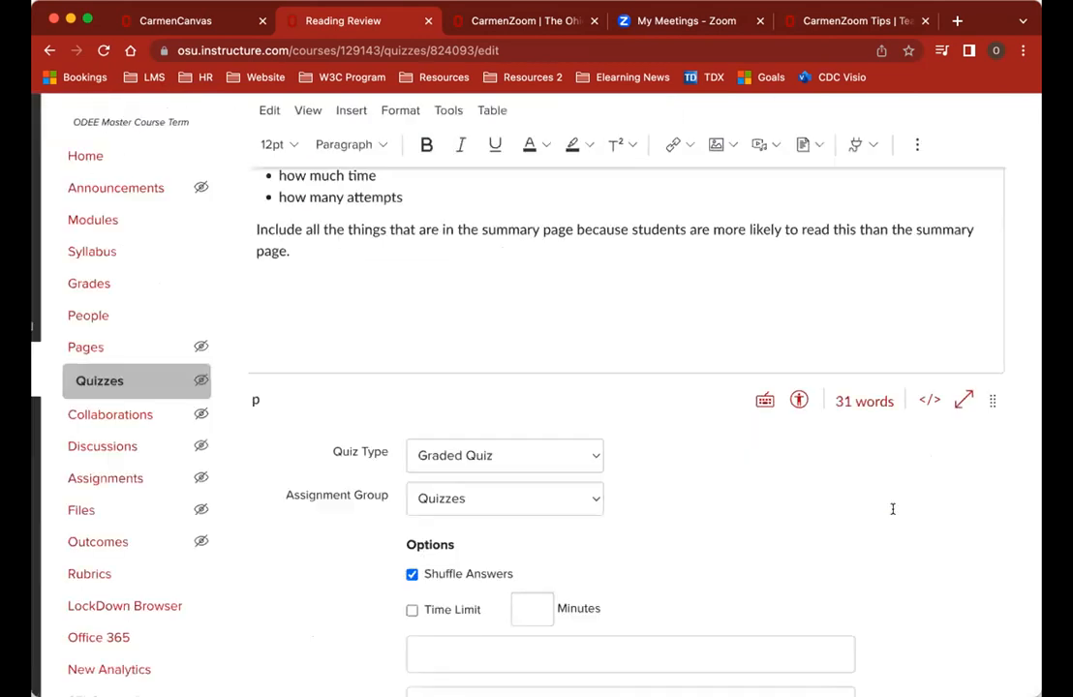
pyautogui.scroll(4, 893, 510)
pyautogui.scroll(-2, 920, 400)
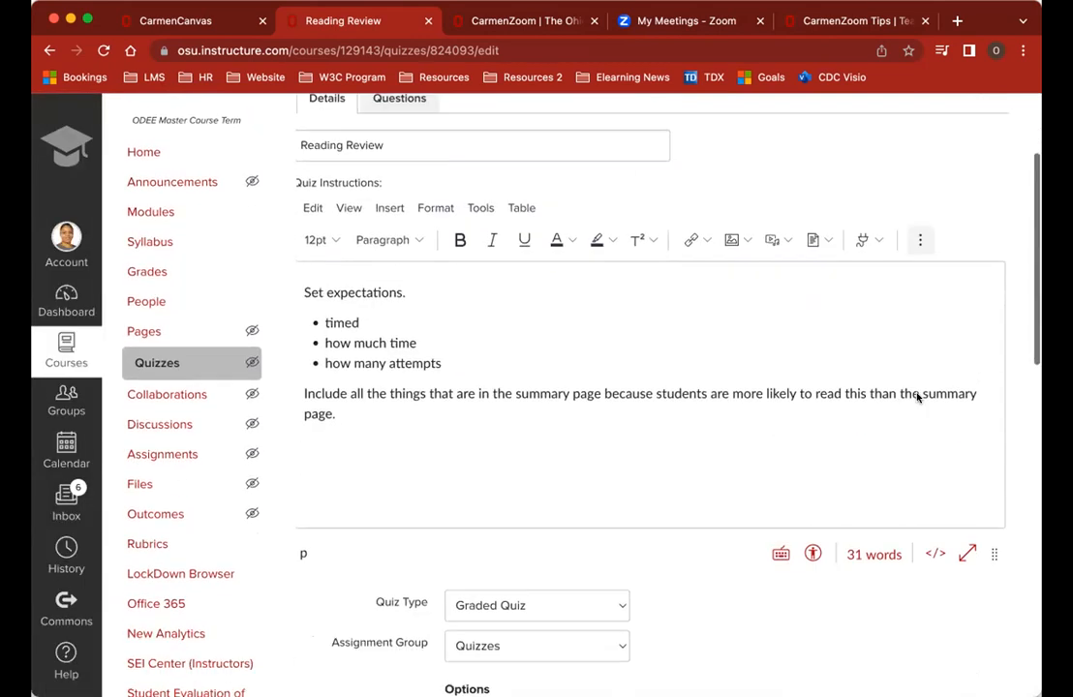
pyautogui.scroll(-10, 917, 397)
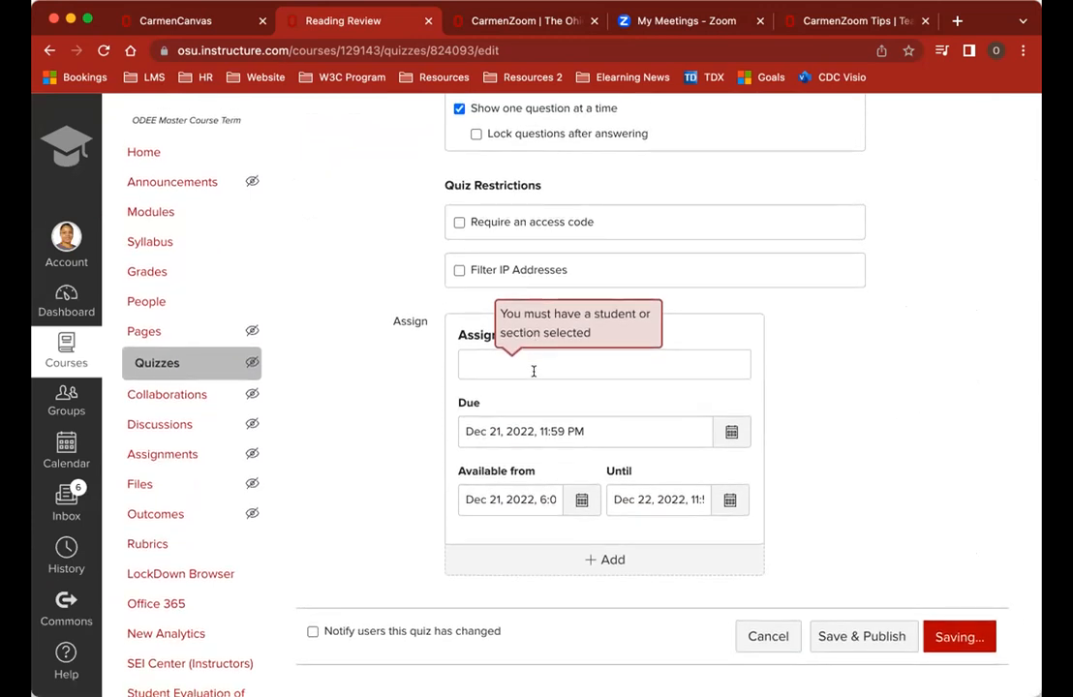
pyautogui.click(532, 370)
pyautogui.click(523, 411)
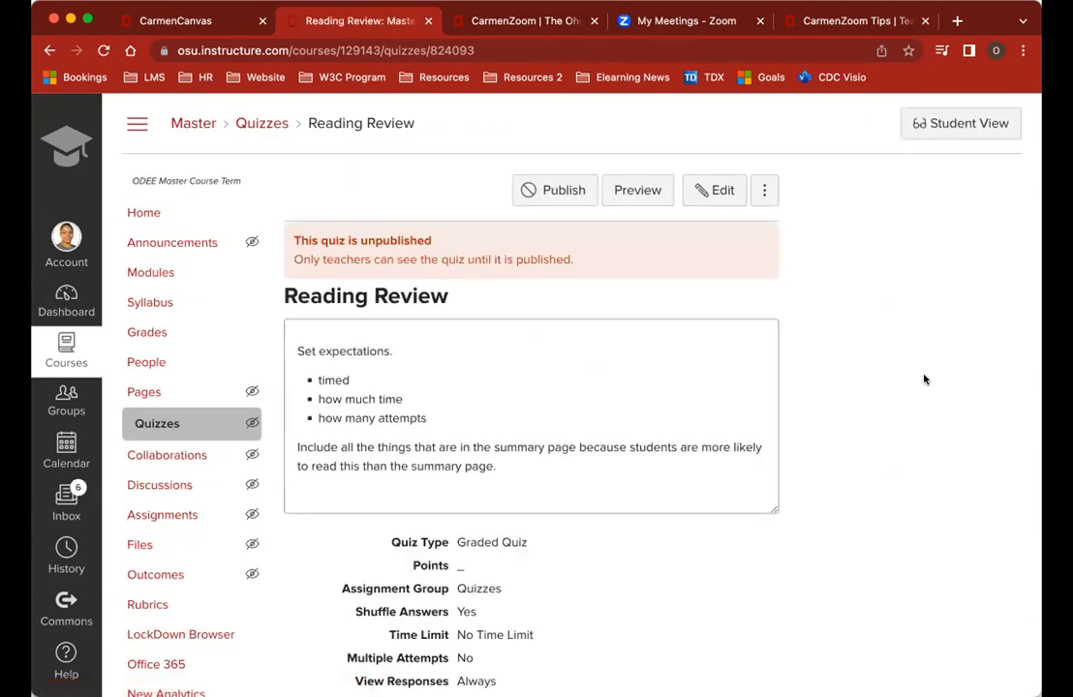
# Step: Review the saved quiz's instructions, option settings, and due and availability dates on its summary page
pyautogui.scroll(-5, 924, 380)
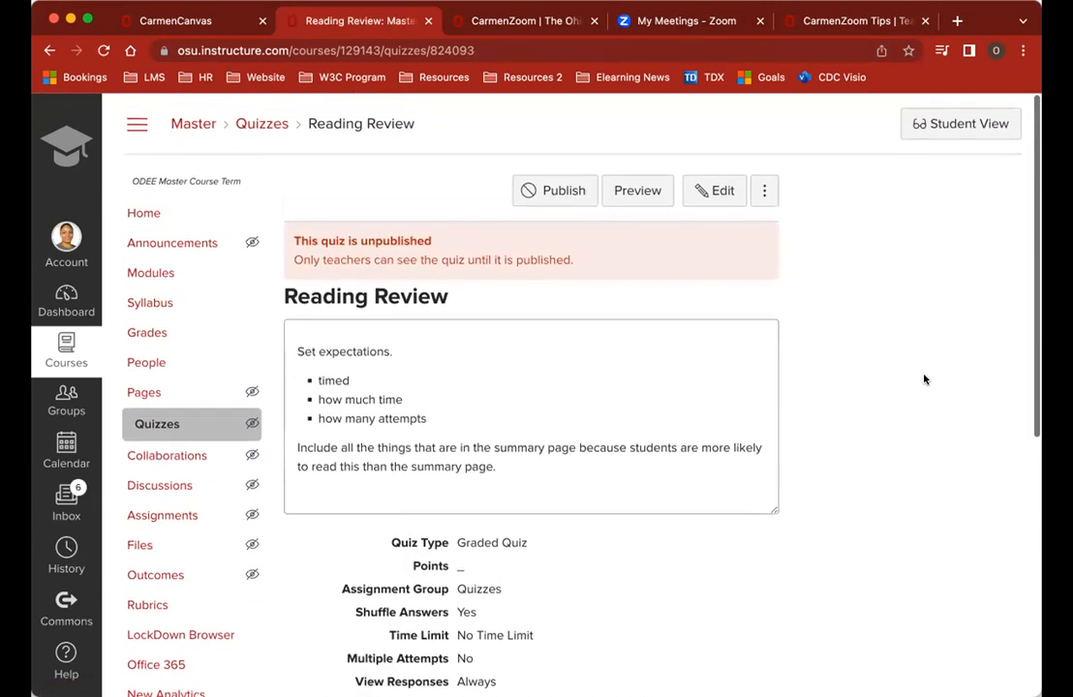
pyautogui.scroll(3, 924, 379)
pyautogui.scroll(-2, 925, 379)
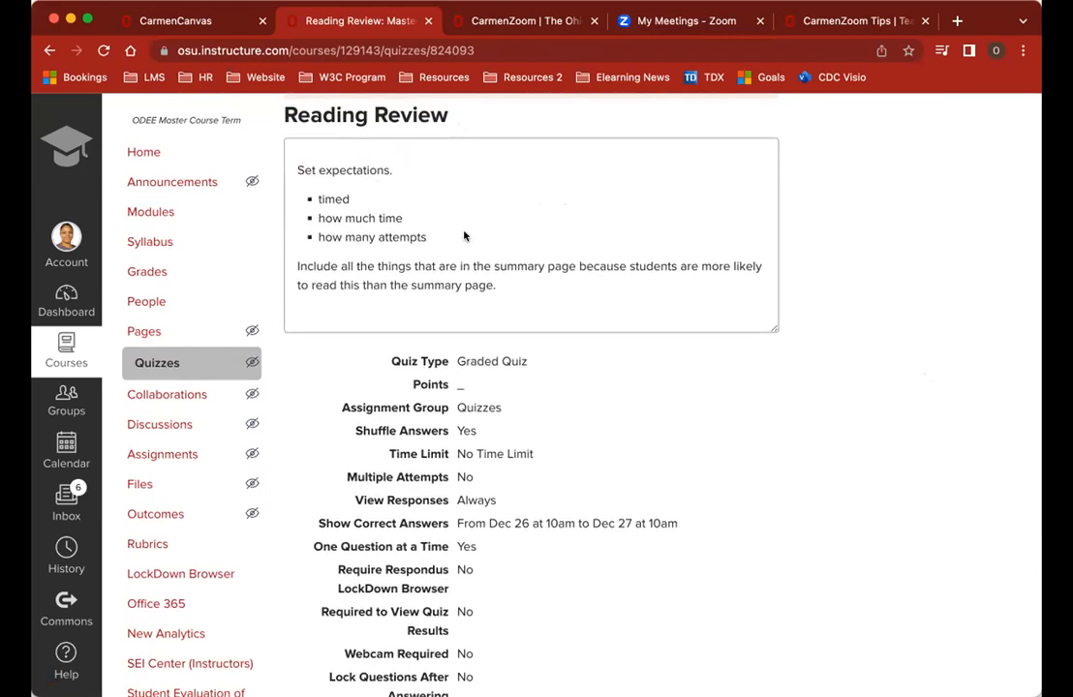
pyautogui.scroll(-4, 480, 233)
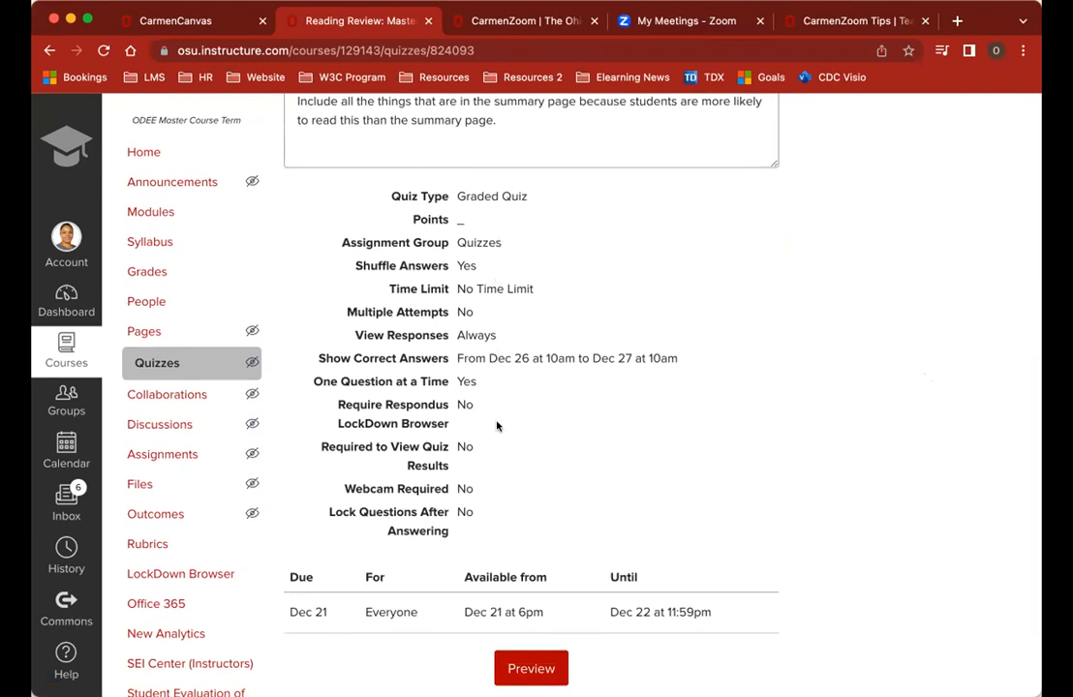
pyautogui.scroll(-3, 626, 508)
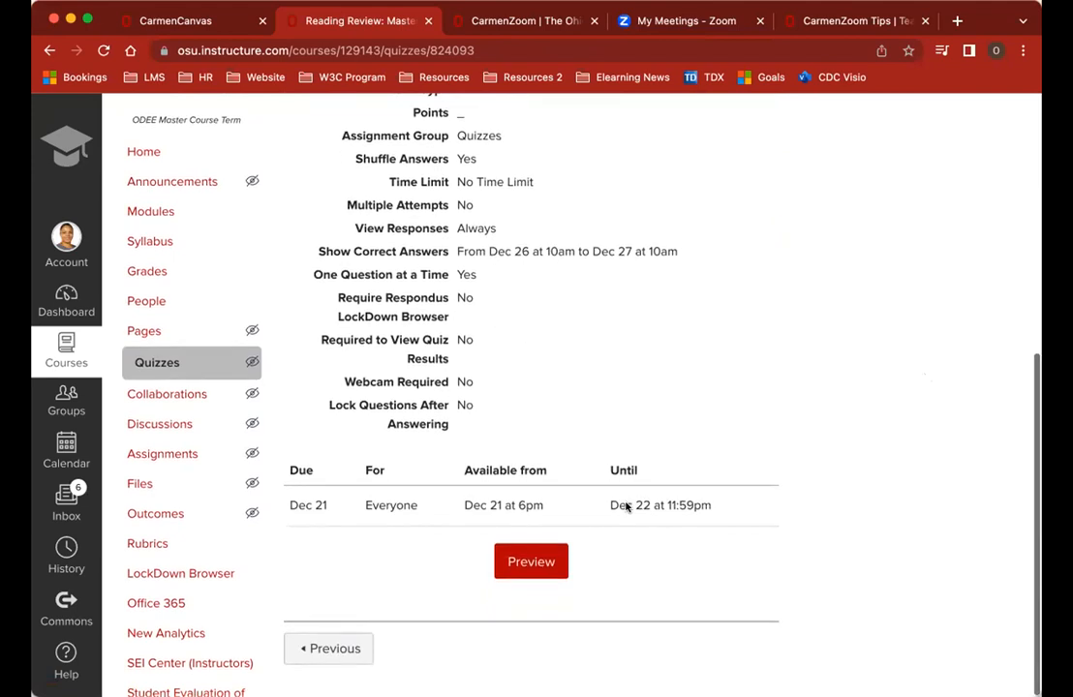
pyautogui.scroll(3, 579, 411)
pyautogui.scroll(5, 579, 411)
# Step: Reopen the Reading Review quiz for editing and go to its Questions section
pyautogui.click(713, 191)
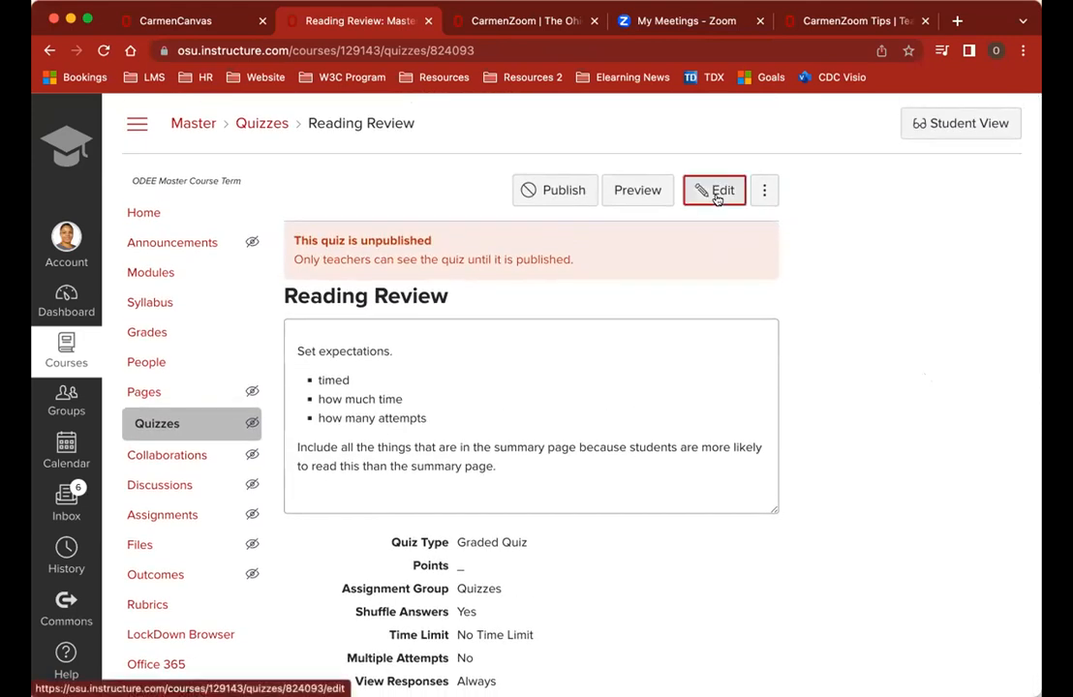
pyautogui.scroll(-6, 561, 438)
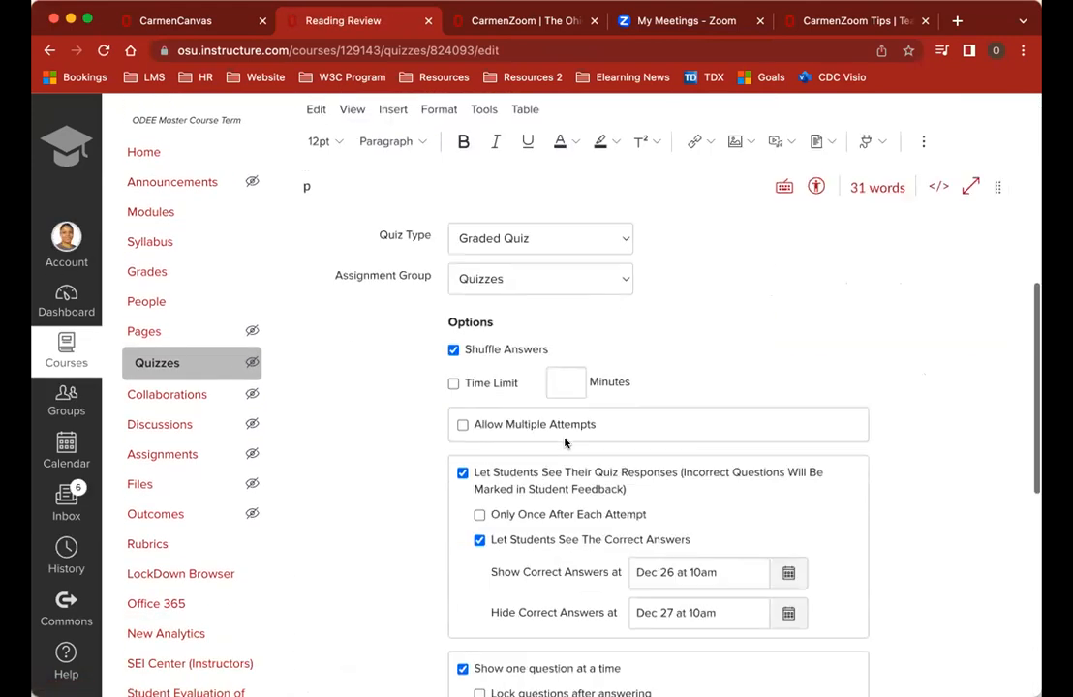
pyautogui.scroll(1, 543, 326)
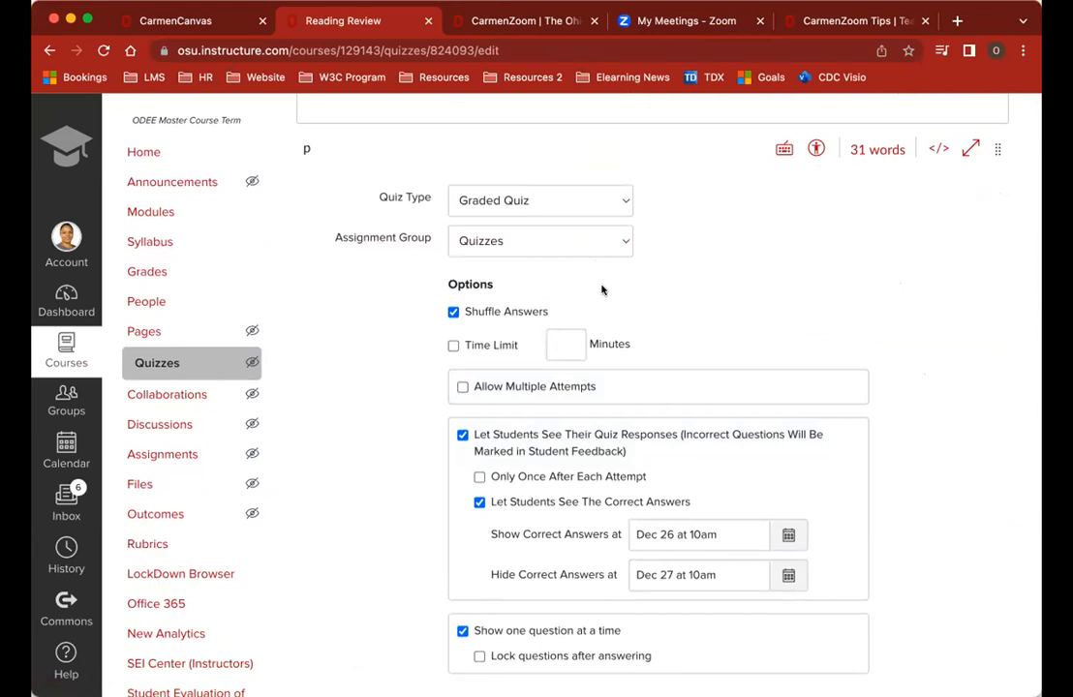
pyautogui.scroll(10, 768, 371)
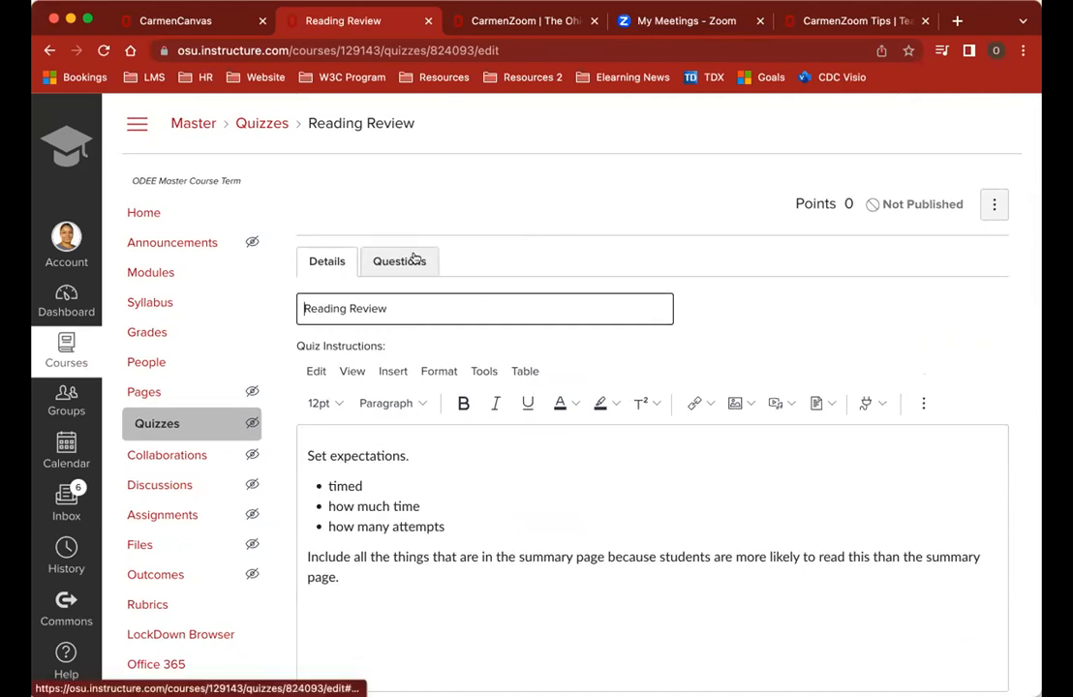
pyautogui.scroll(5, 415, 259)
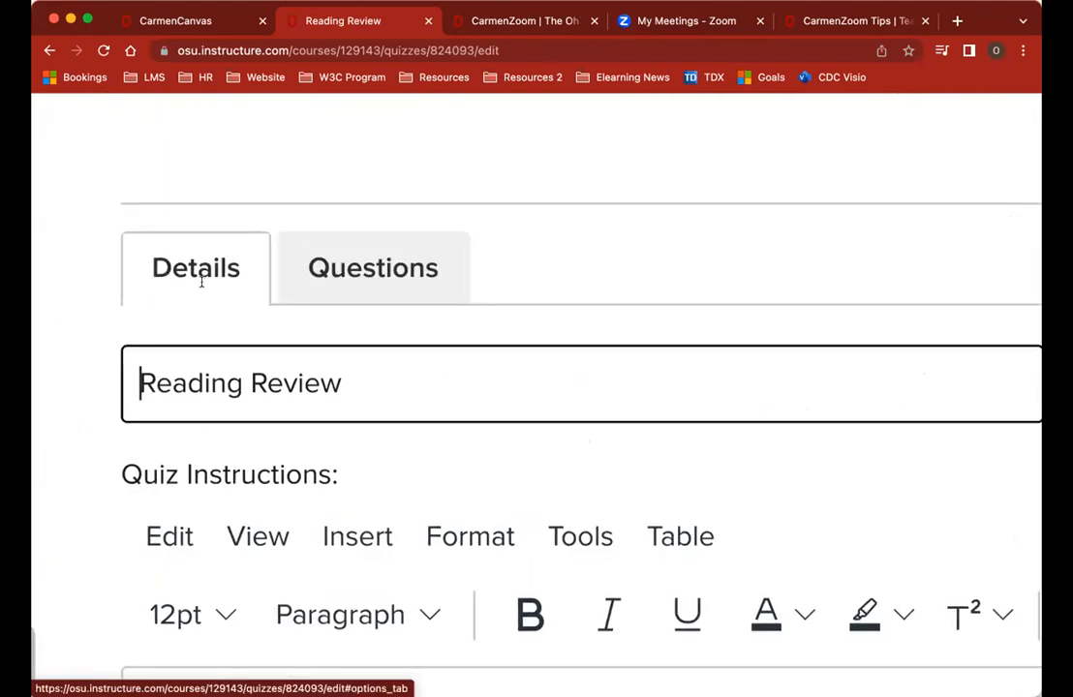
pyautogui.click(420, 268)
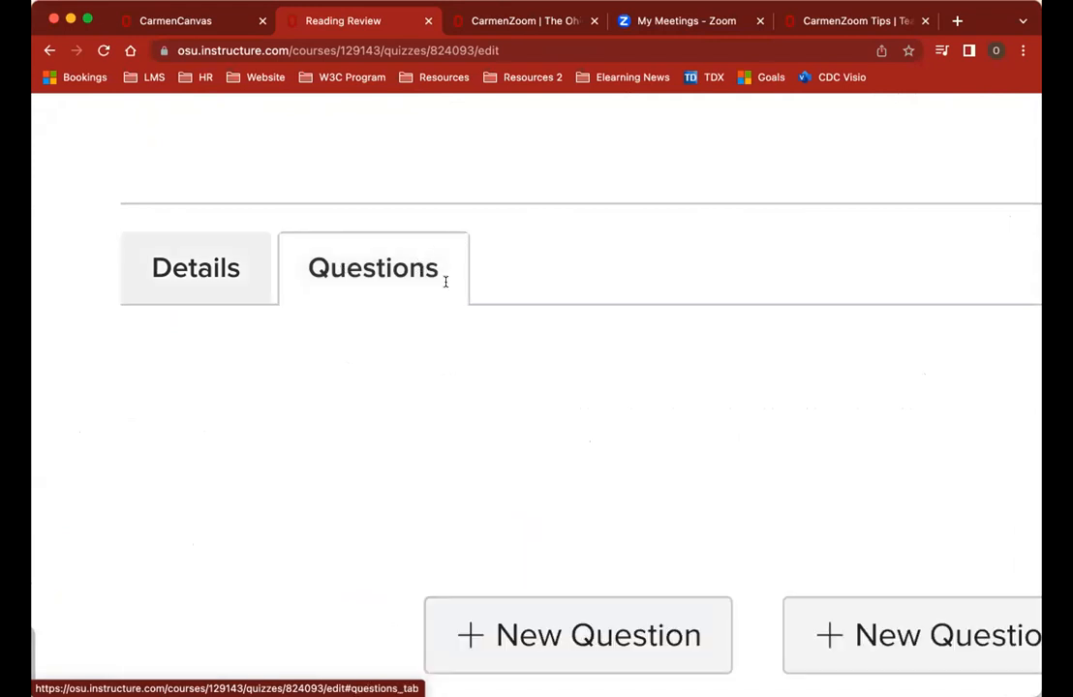
# Step: Start a new Multiple Choice question in the quiz and bring its blank editor into view
pyautogui.scroll(-5, 446, 282)
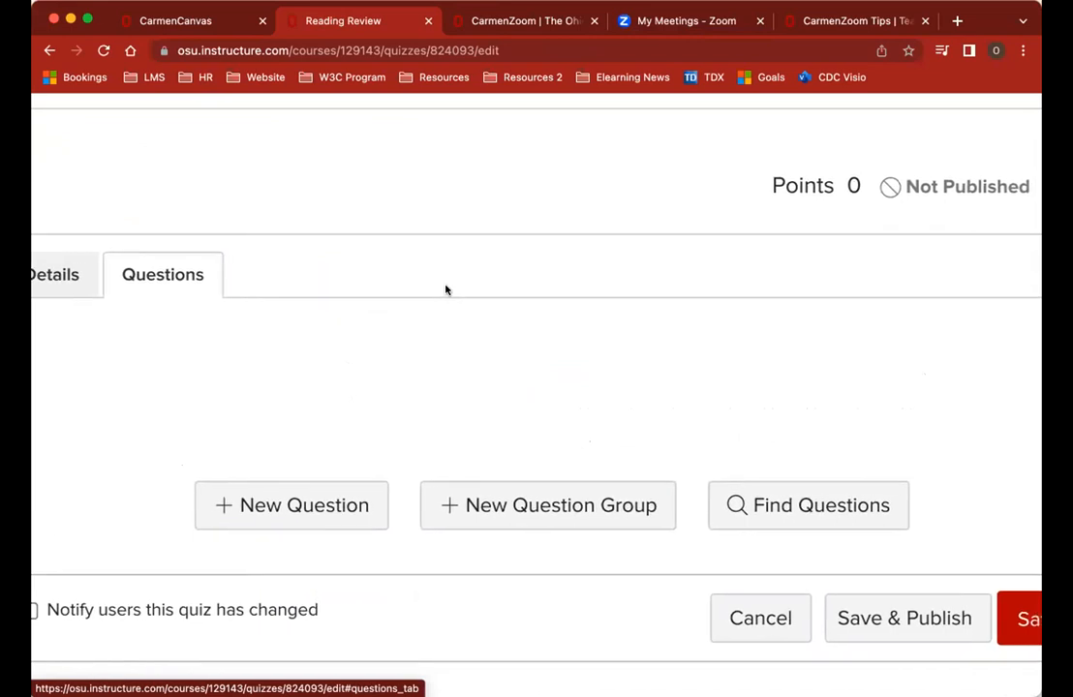
pyautogui.hscroll(3, 445, 288)
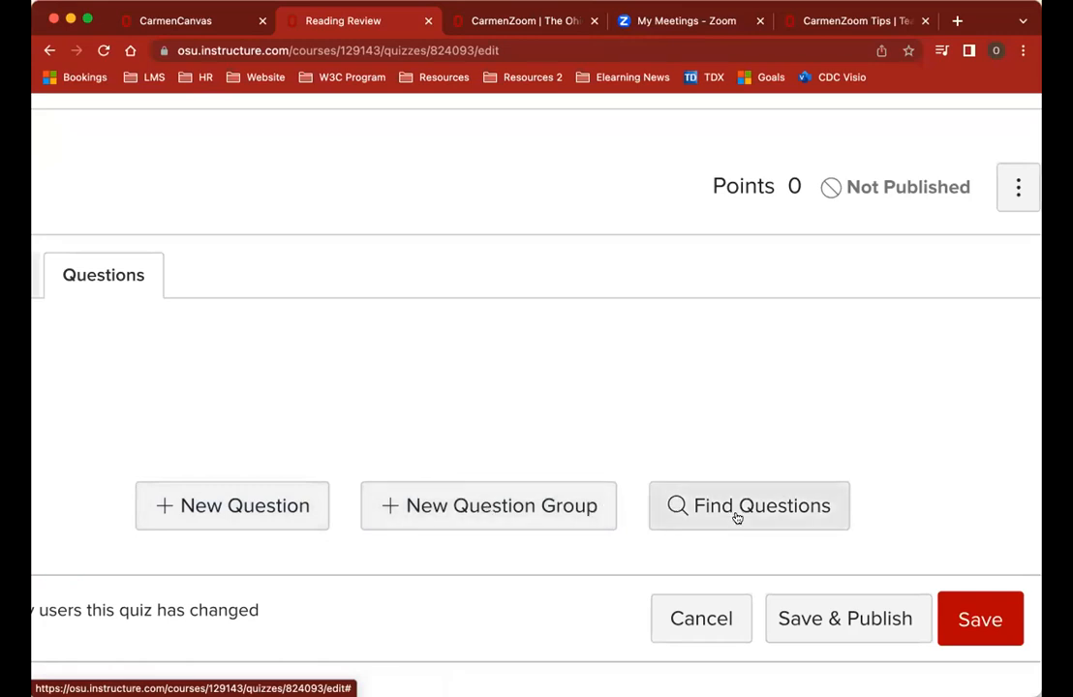
pyautogui.click(235, 518)
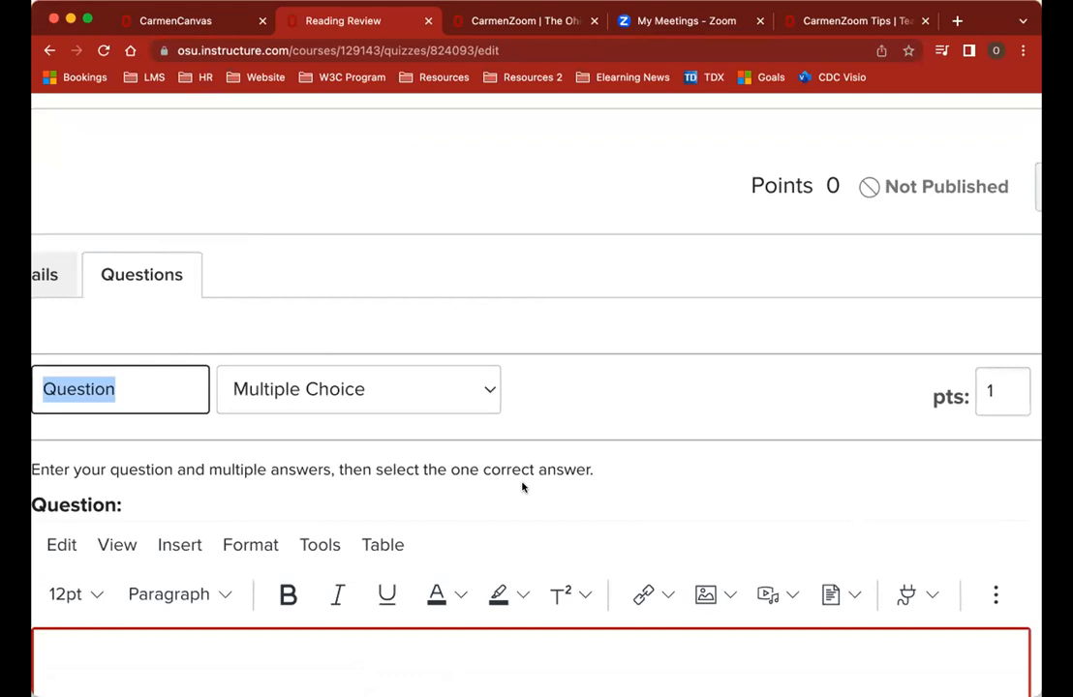
pyautogui.scroll(-5, 523, 487)
pyautogui.scroll(-1, 523, 487)
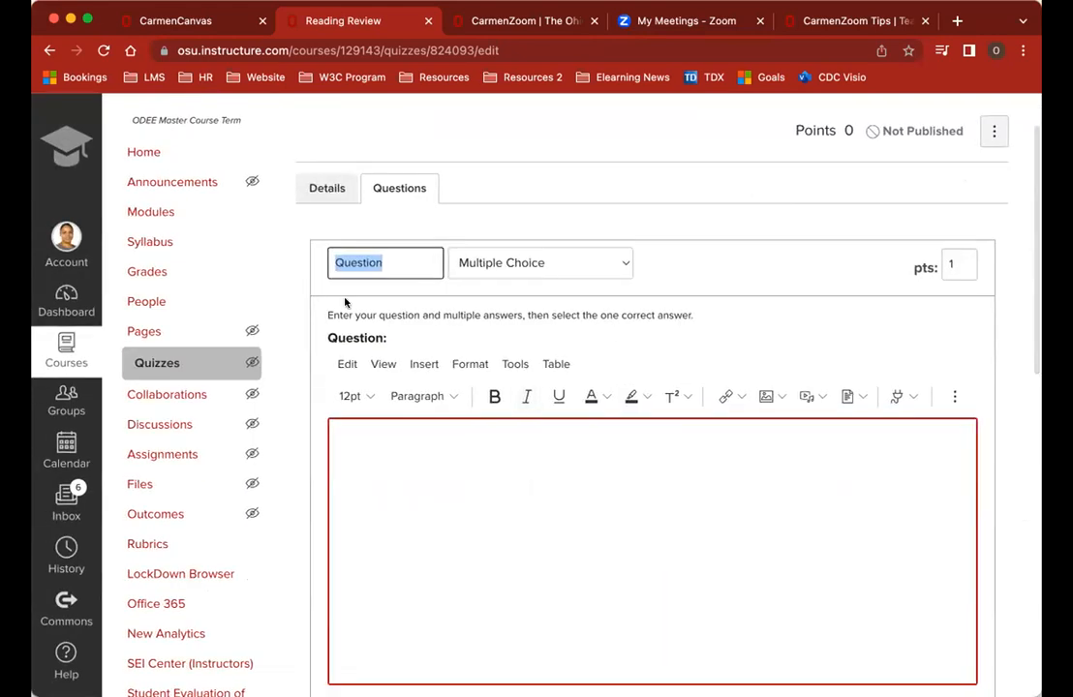
pyautogui.scroll(-1, 518, 317)
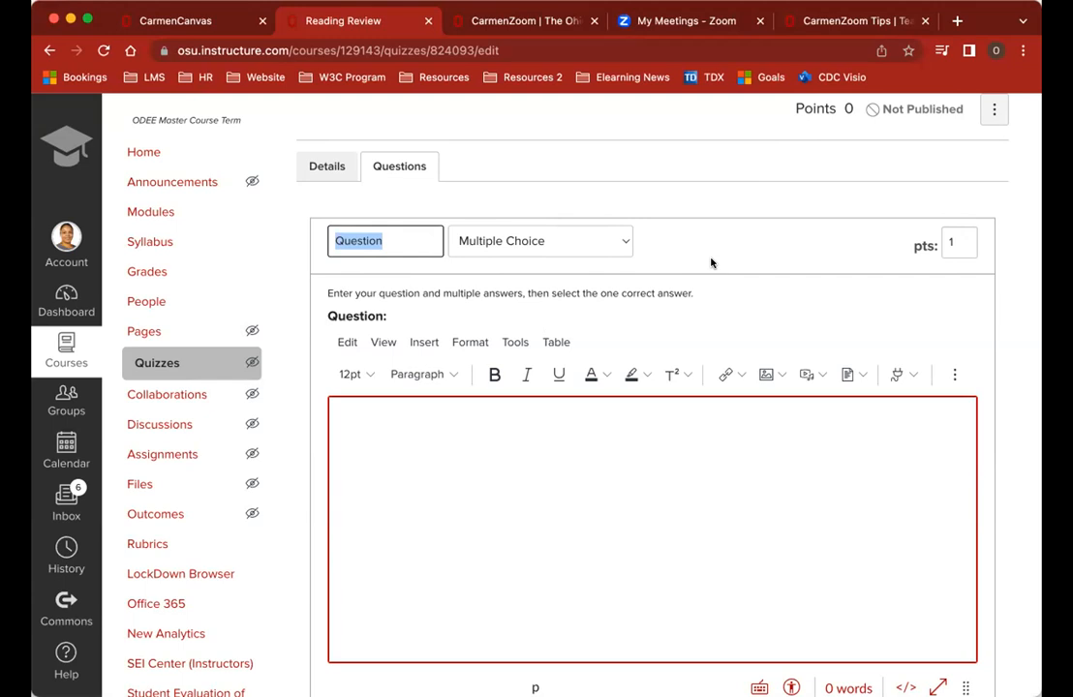
# Step: Fill in the new question's title as Question Title
pyautogui.scroll(-1, 744, 352)
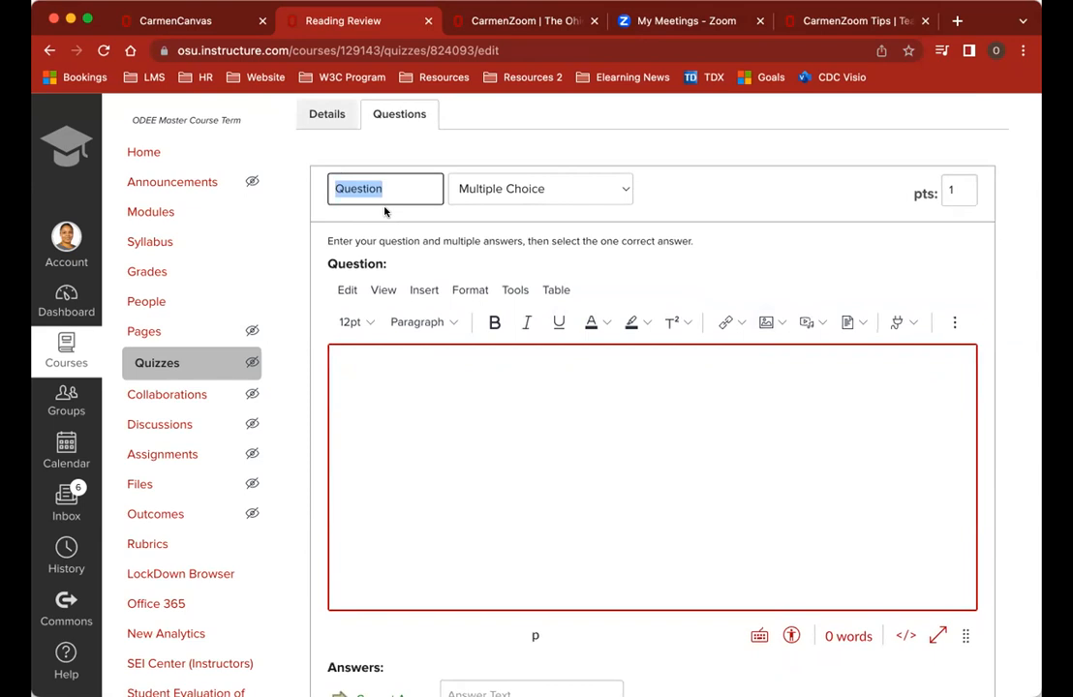
pyautogui.scroll(5, 385, 212)
pyautogui.scroll(2, 386, 212)
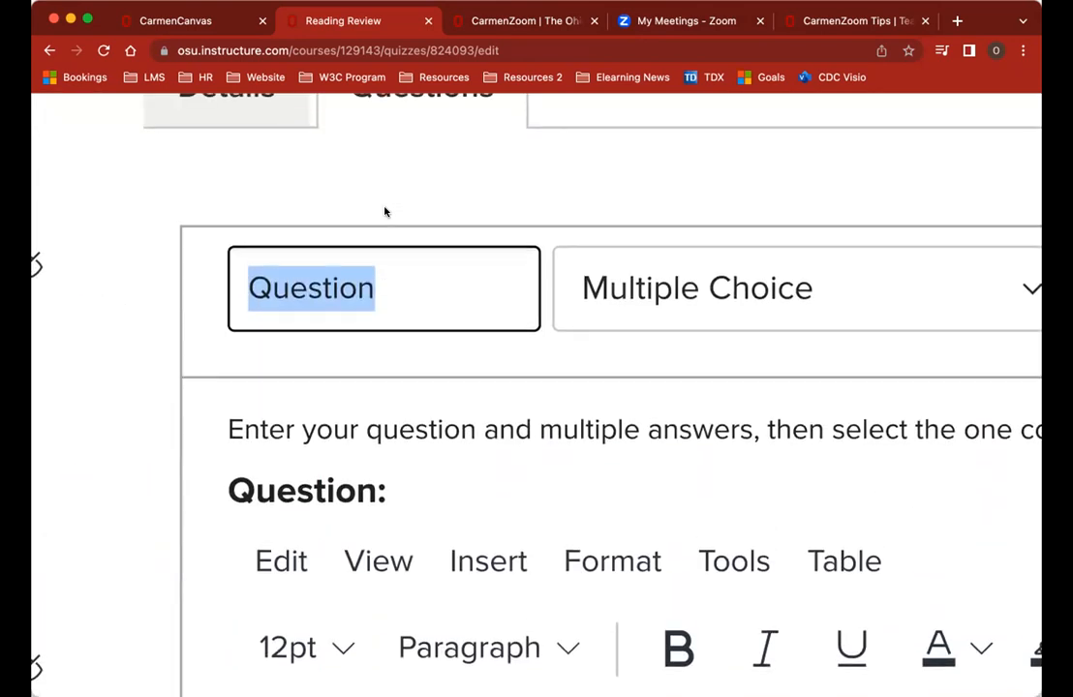
pyautogui.click(401, 290)
pyautogui.click(378, 359)
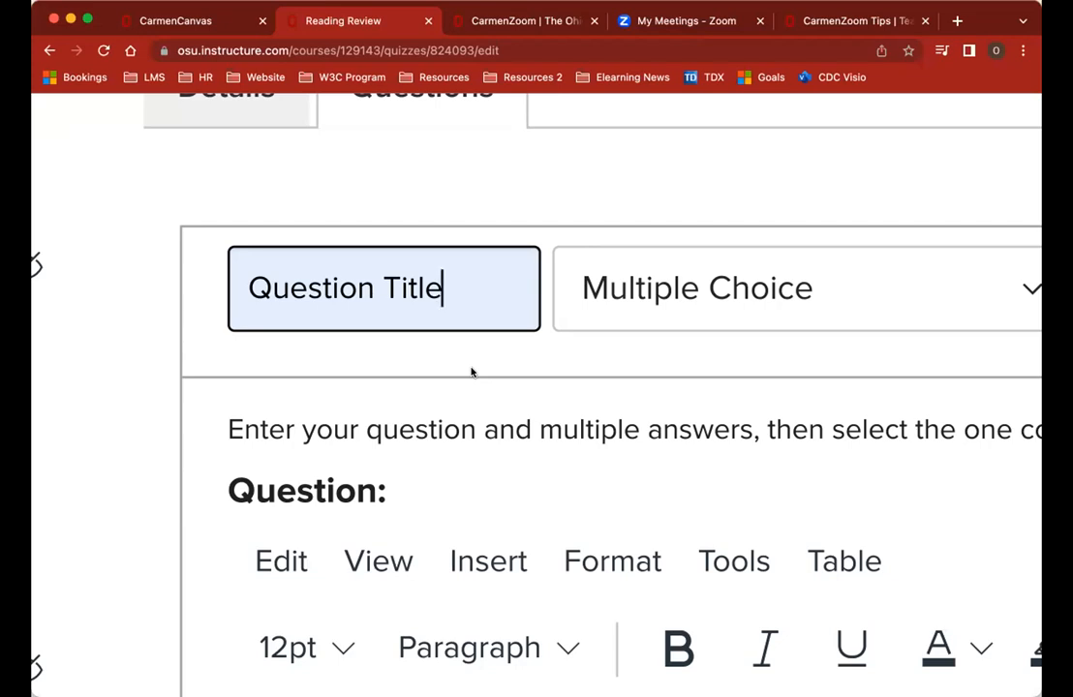
pyautogui.scroll(-1, 400, 346)
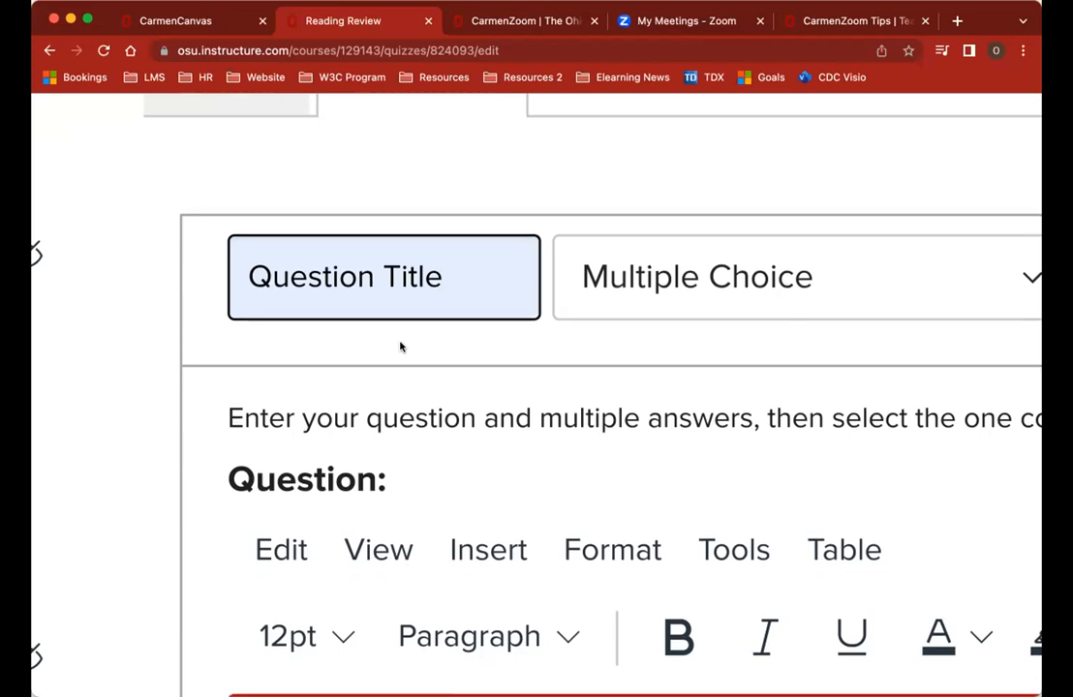
# Step: Try the question-type abbreviations MC and ESS as the question's title, clearing each one
pyautogui.tripleClick(366, 276)
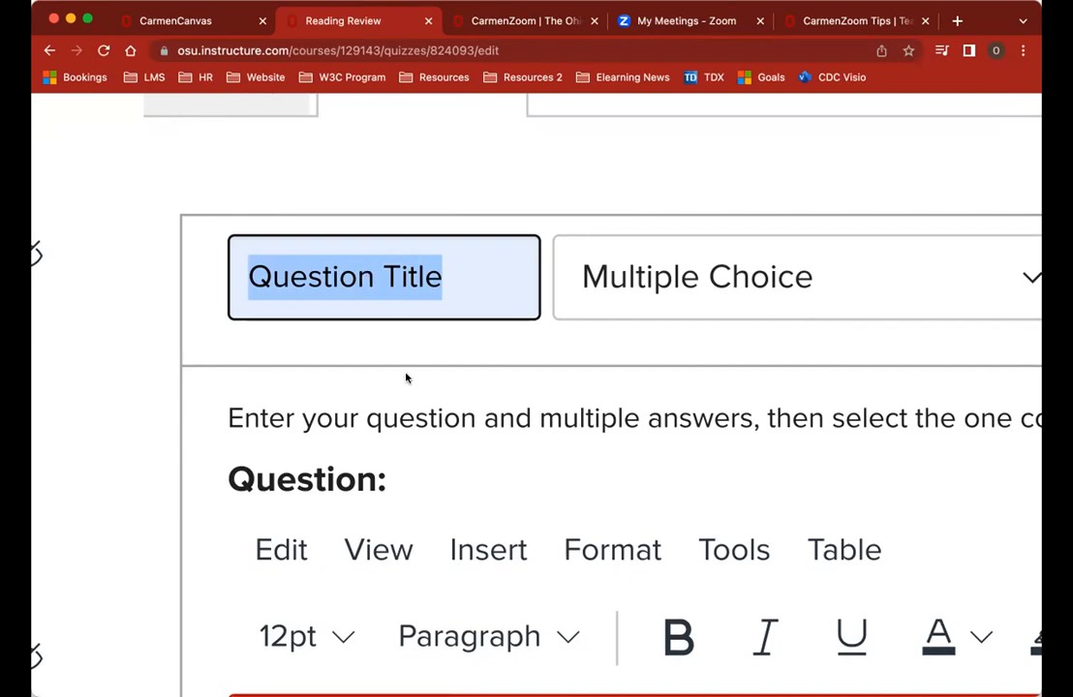
pyautogui.scroll(-1, 460, 415)
pyautogui.scroll(1, 460, 415)
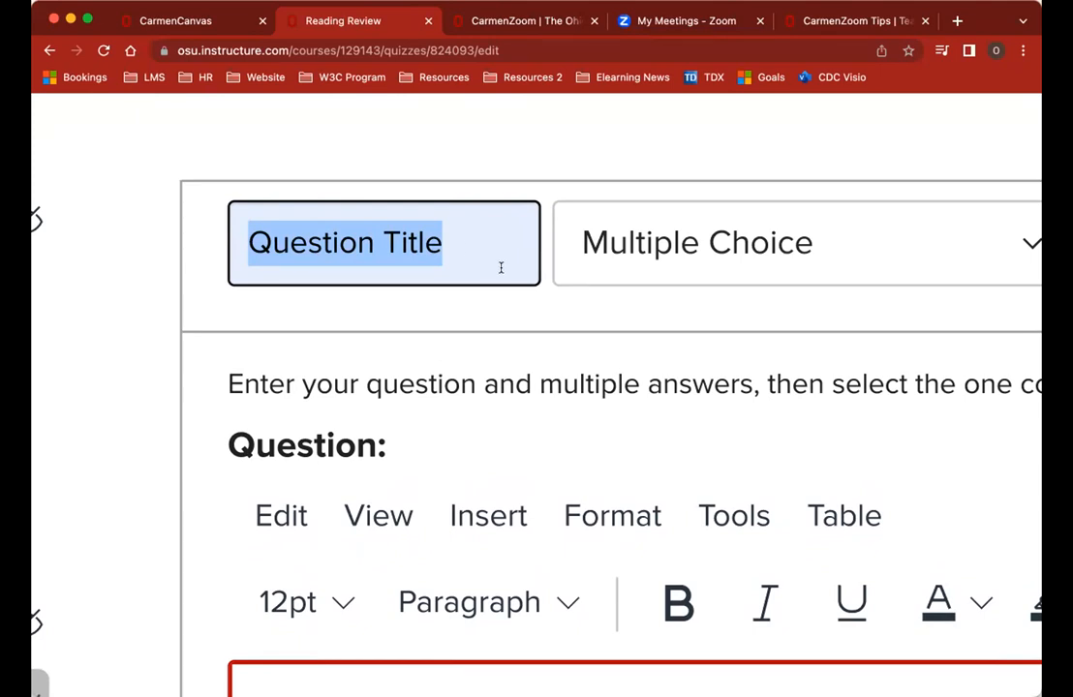
pyautogui.write('MC')
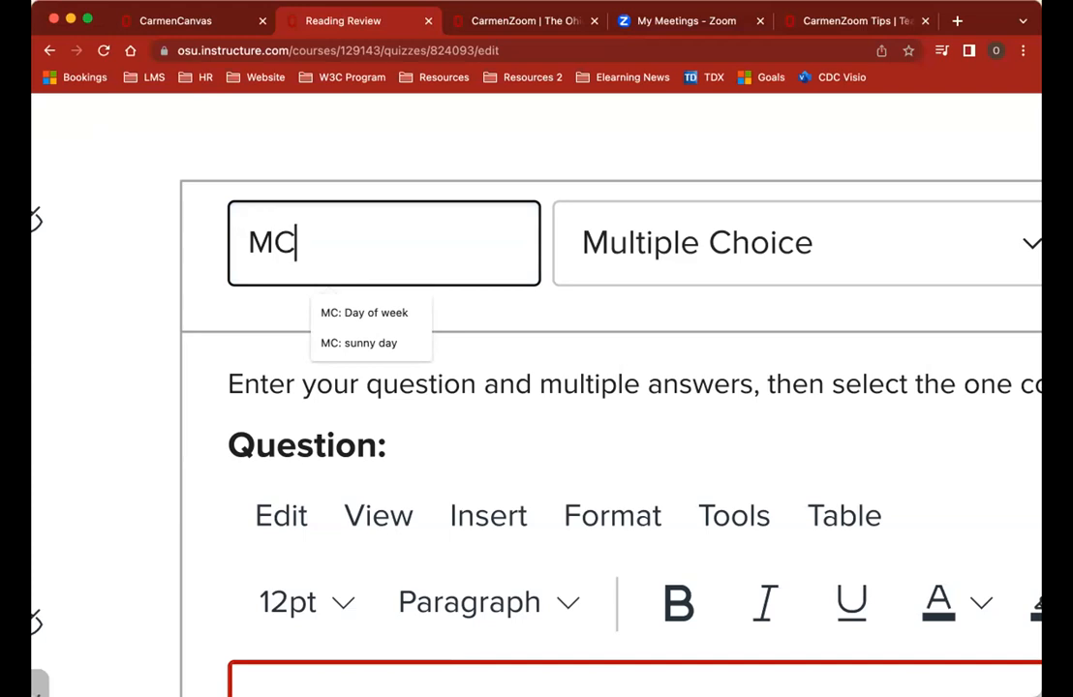
pyautogui.press('BackSpace')
pyautogui.press('BackSpace')
pyautogui.write('ESS')
pyautogui.press('BackSpace')
pyautogui.press('BackSpace')
pyautogui.press('BackSpace')
# Step: Title the question T/F: CatDog, with CatDog written as one word
pyautogui.write('T/F')
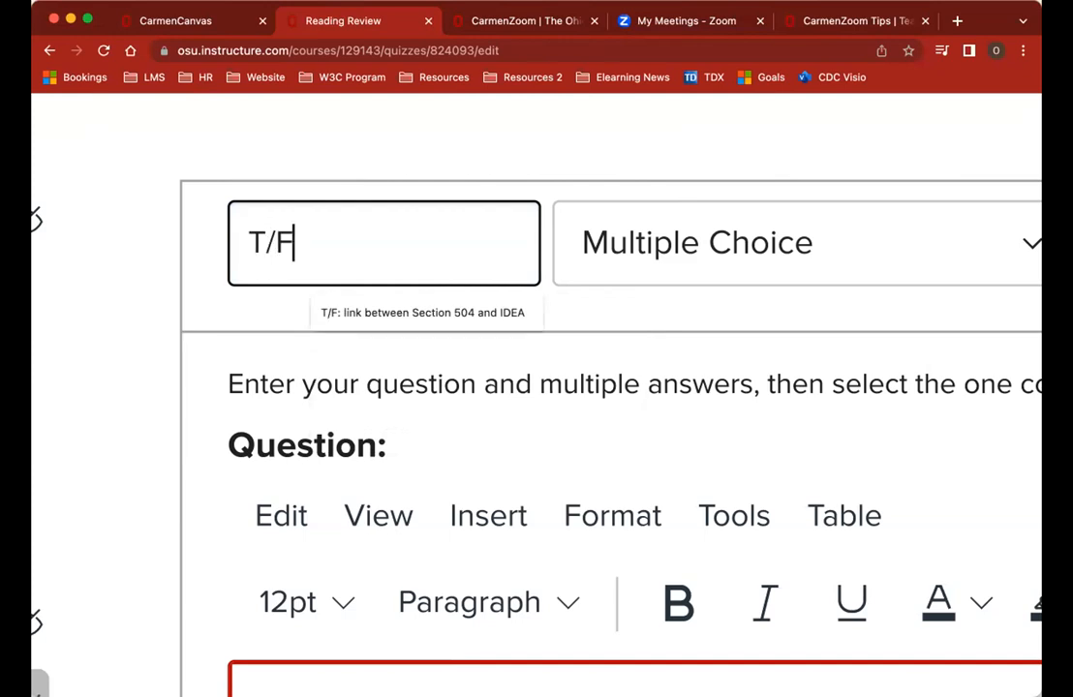
pyautogui.click(832, 242)
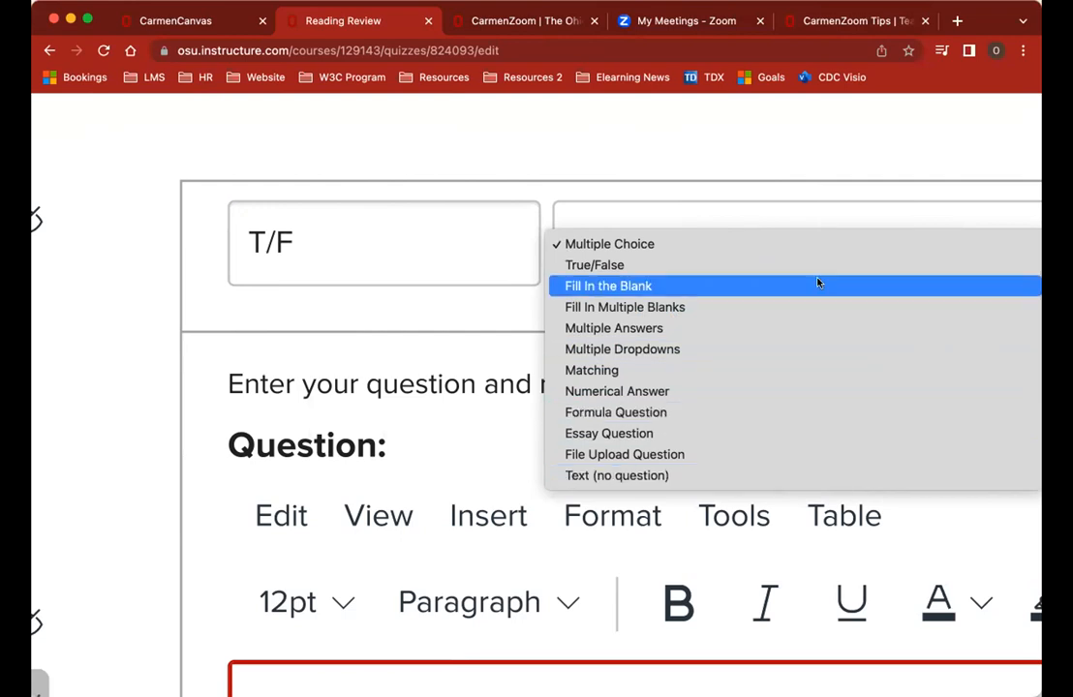
pyautogui.click(492, 252)
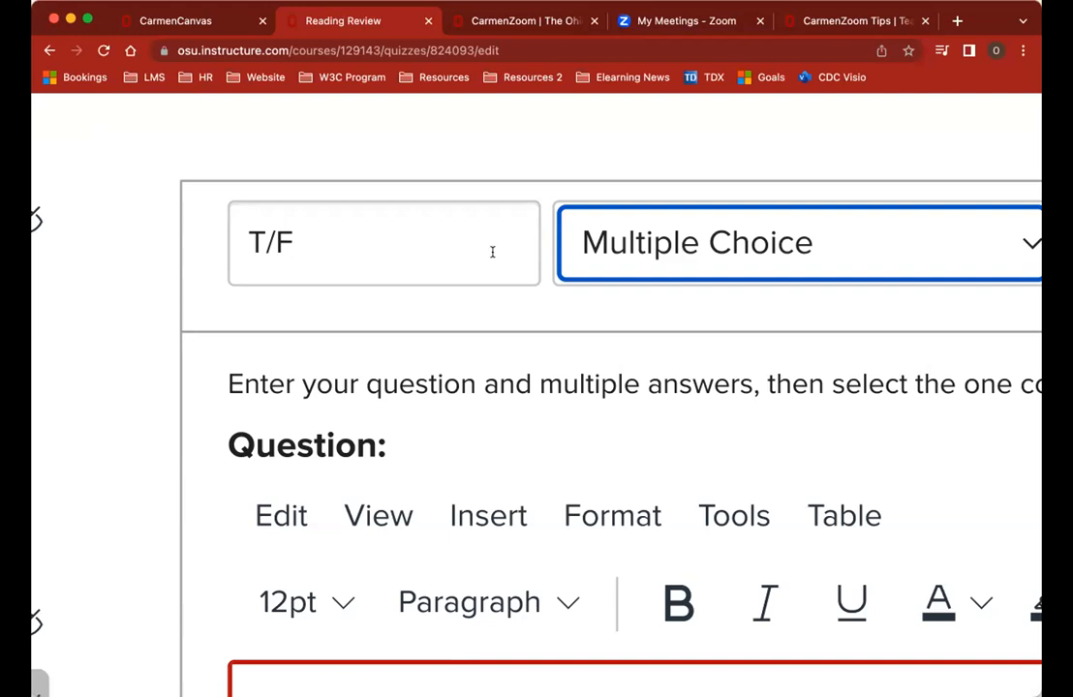
pyautogui.click(325, 238)
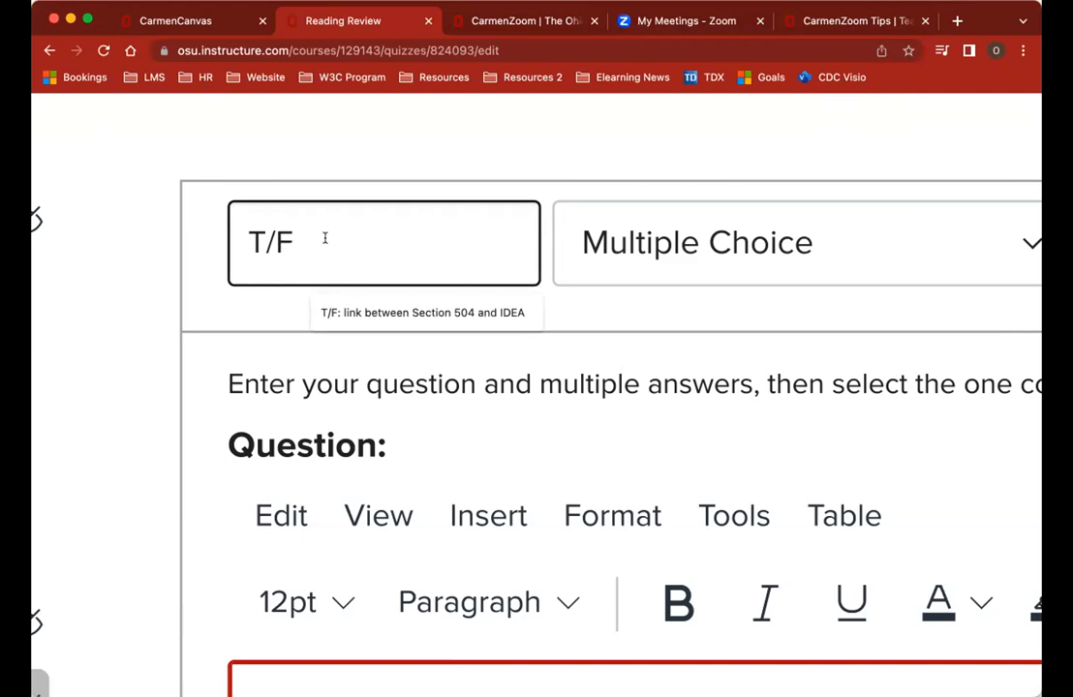
pyautogui.write(': Cat D')
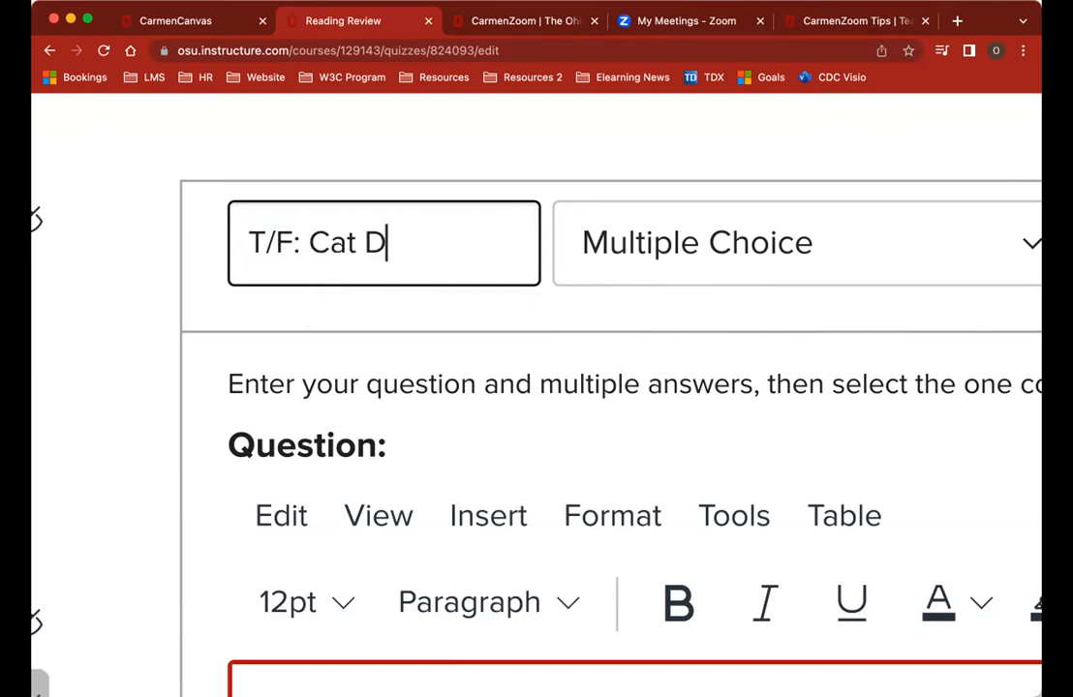
pyautogui.write('og')
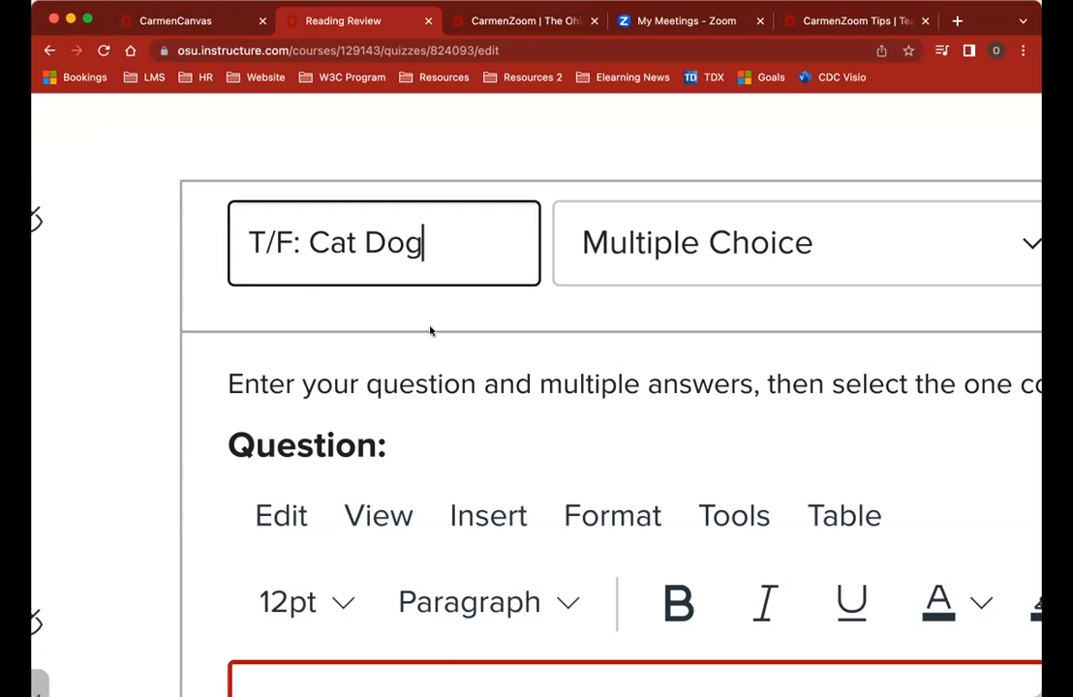
pyautogui.click(366, 244)
pyautogui.press('BackSpace')
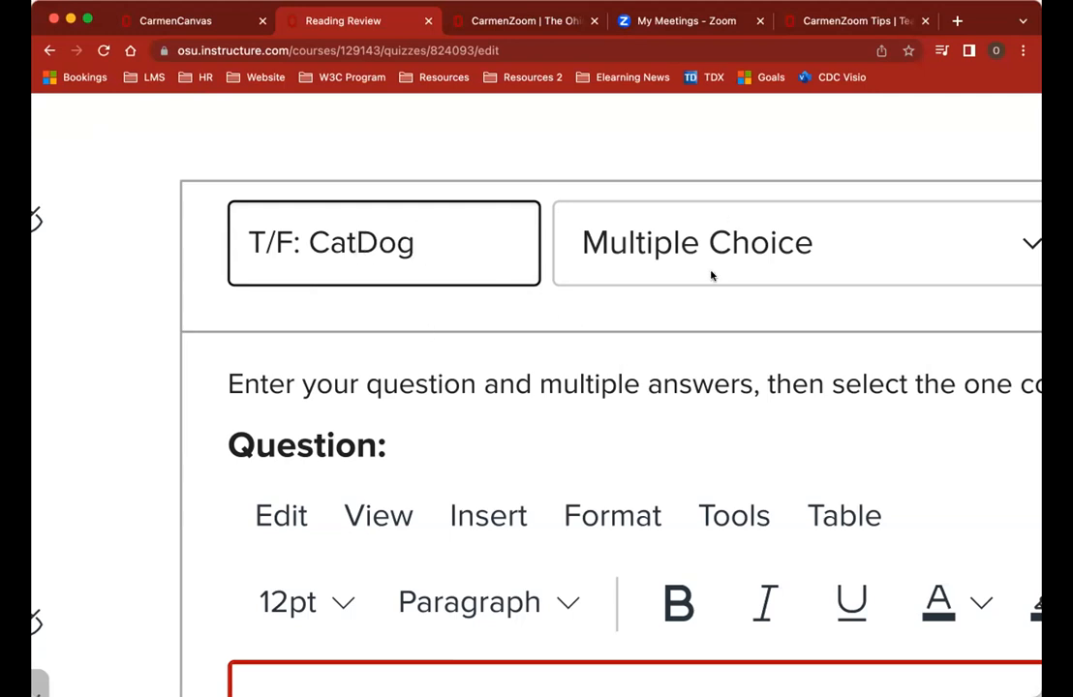
# Step: Change the question's type to True/False
pyautogui.hscroll(3, 711, 276)
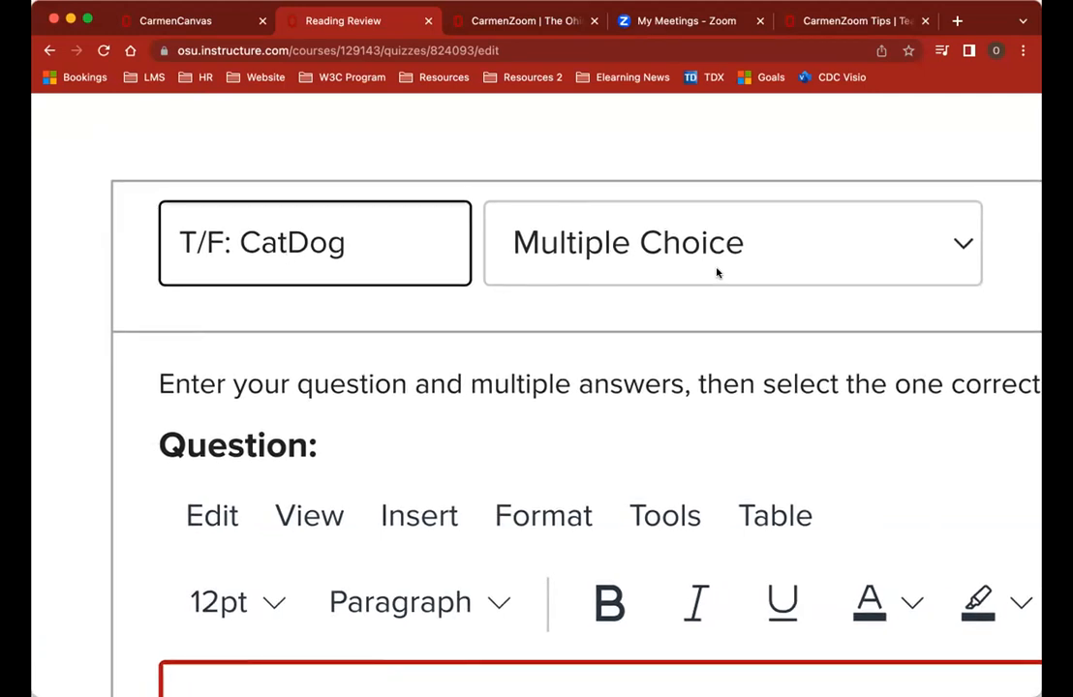
pyautogui.click(718, 273)
pyautogui.click(716, 269)
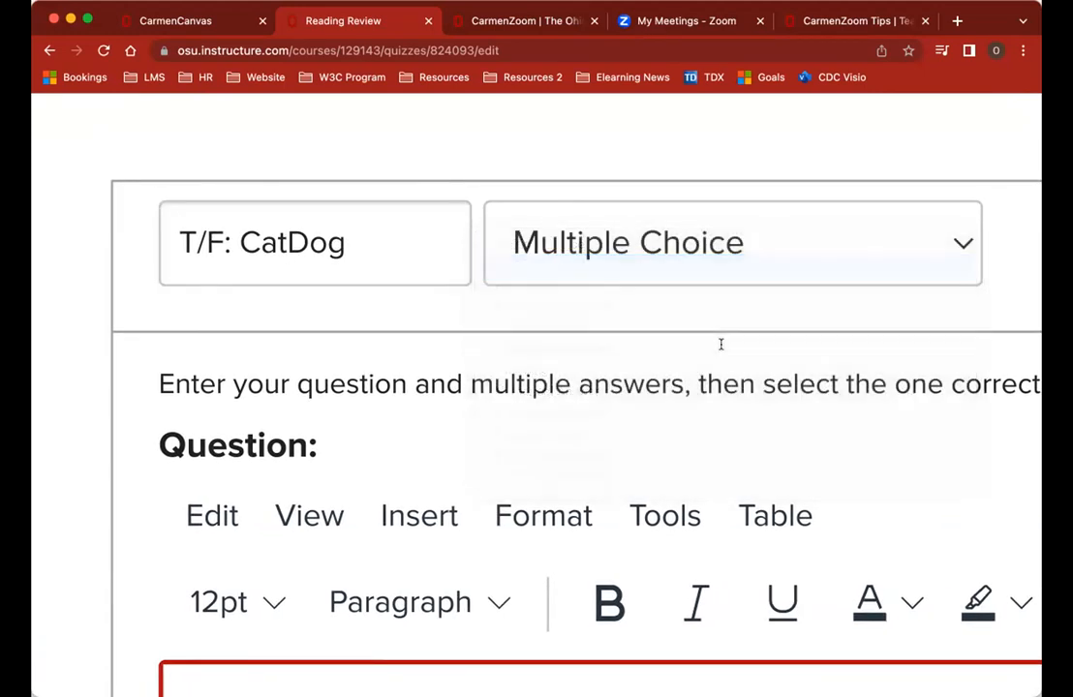
pyautogui.scroll(-5, 717, 365)
pyautogui.hscroll(3, 717, 365)
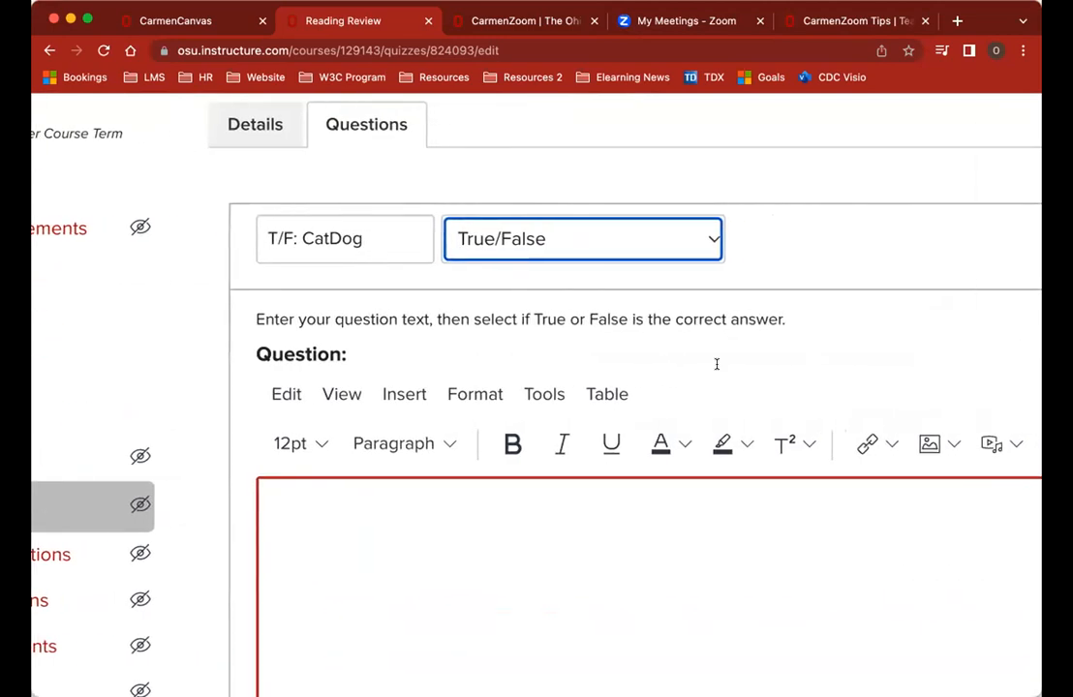
pyautogui.hscroll(2, 717, 372)
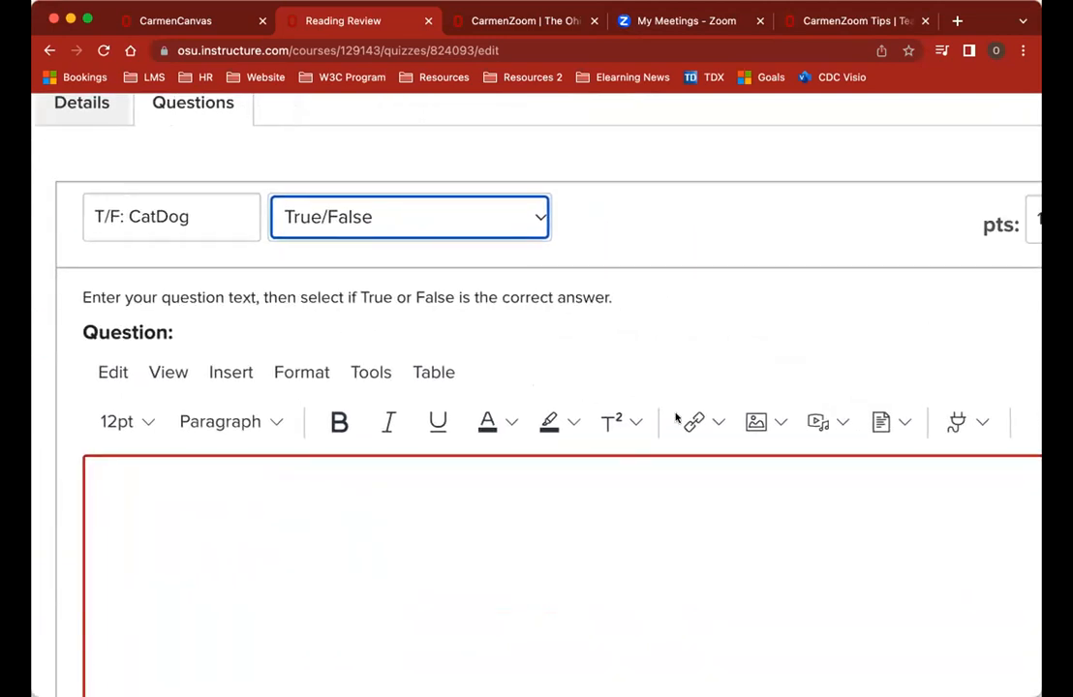
pyautogui.hscroll(3, 716, 308)
pyautogui.hscroll(-2, 715, 308)
pyautogui.scroll(-5, 713, 307)
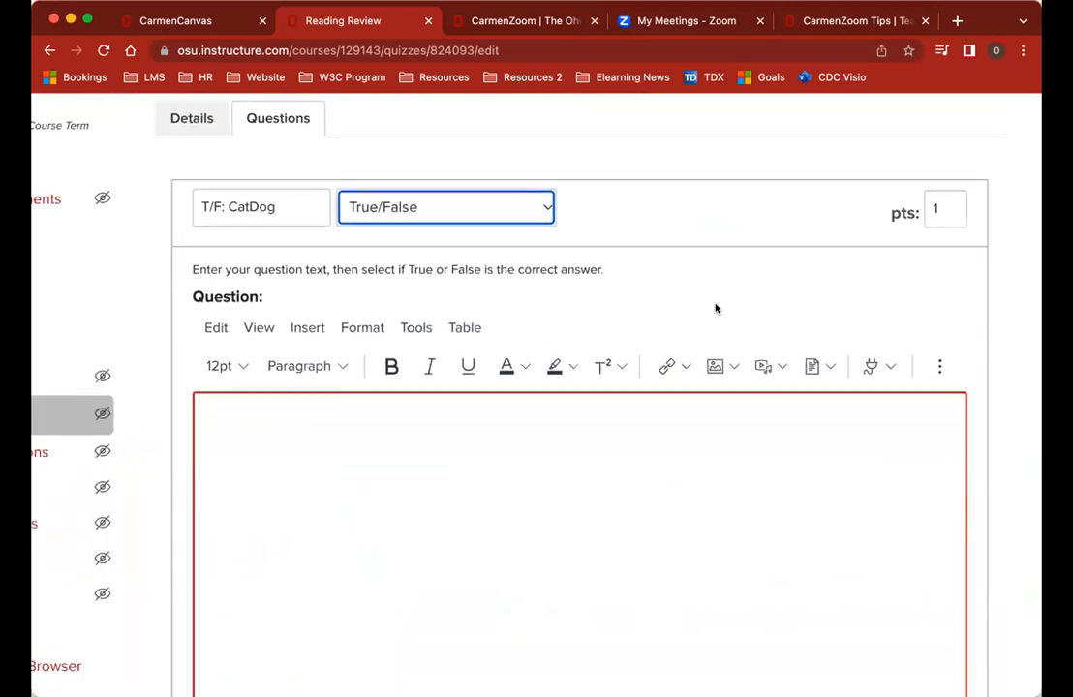
# Step: Enter the question text "CatDog is a popular cartoon from the 90s."
pyautogui.scroll(-3, 304, 369)
pyautogui.click(293, 352)
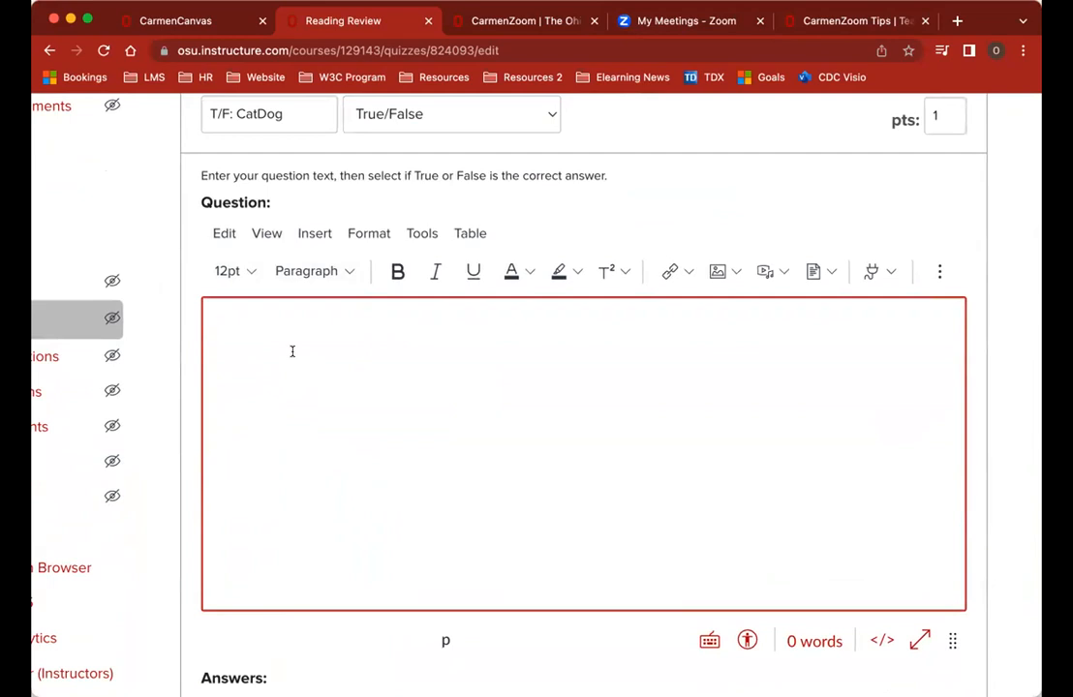
pyautogui.write('Cat')
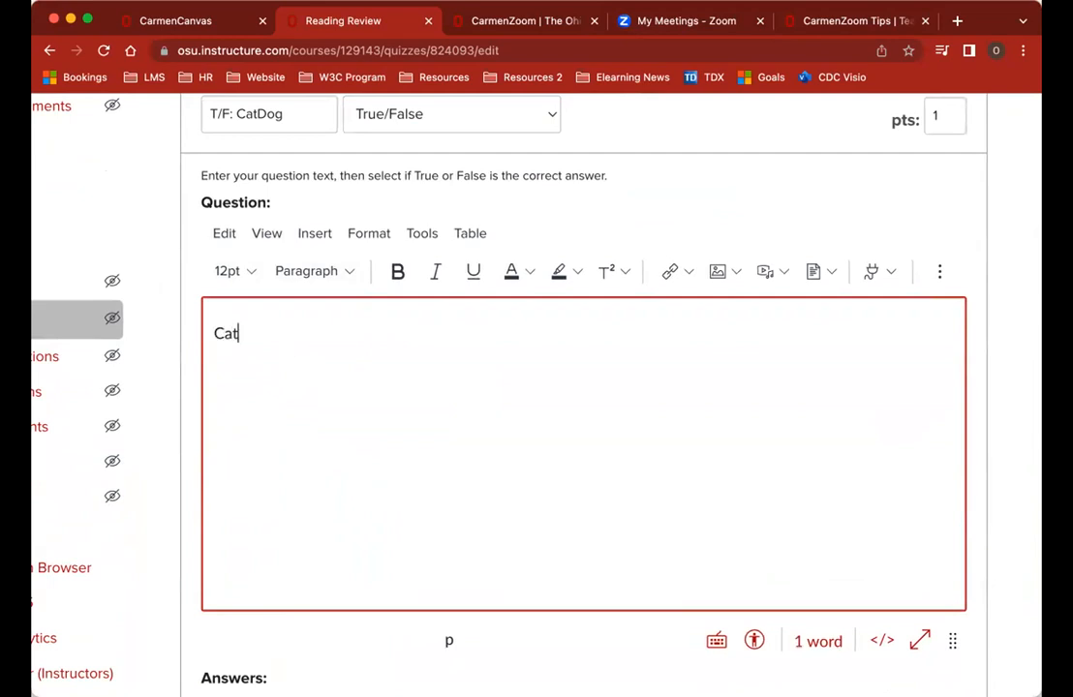
pyautogui.write('Dog is a po')
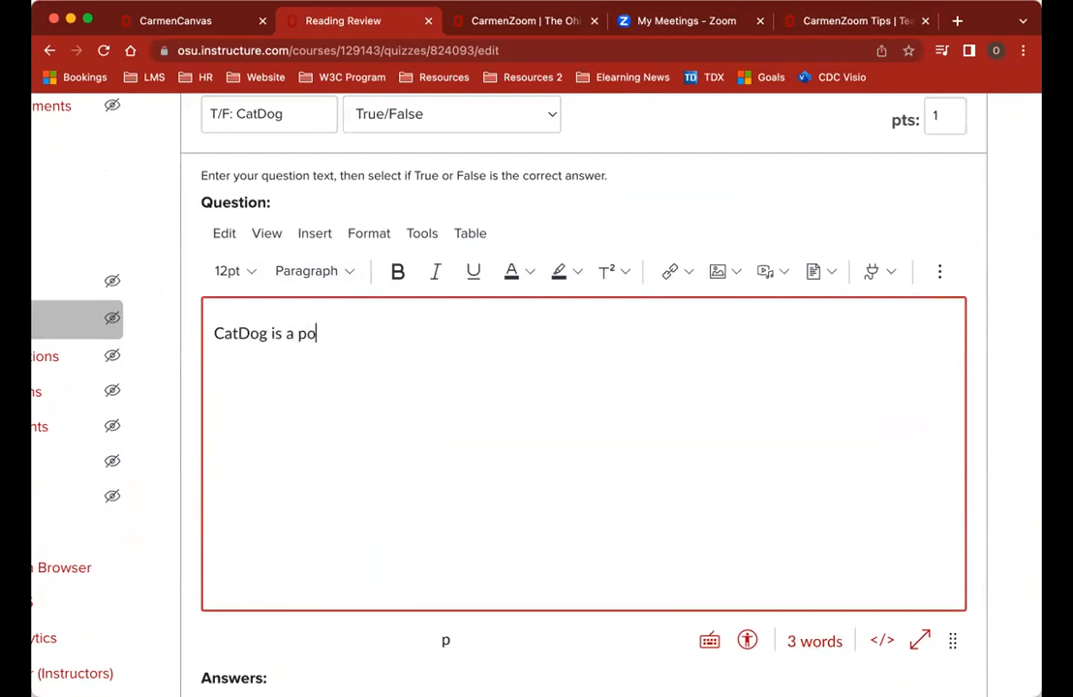
pyautogui.write('pular cartoon fro')
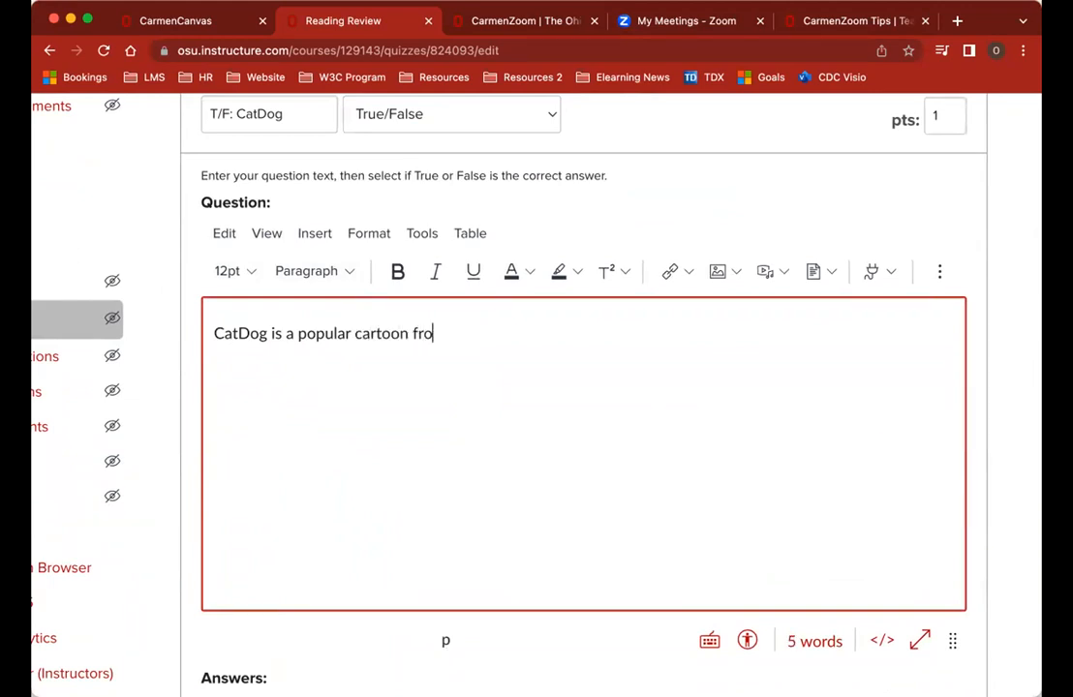
pyautogui.write('m the 90s.')
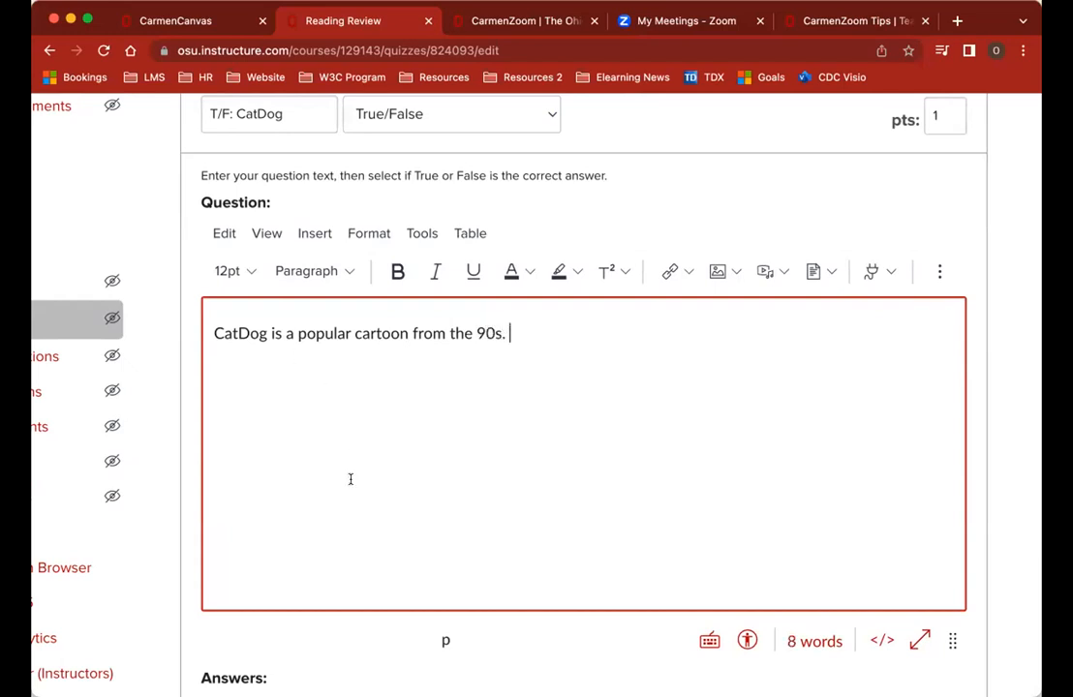
# Step: Switch the question's correct answer to False and set it back to True
pyautogui.scroll(-3, 347, 496)
pyautogui.scroll(-2, 347, 499)
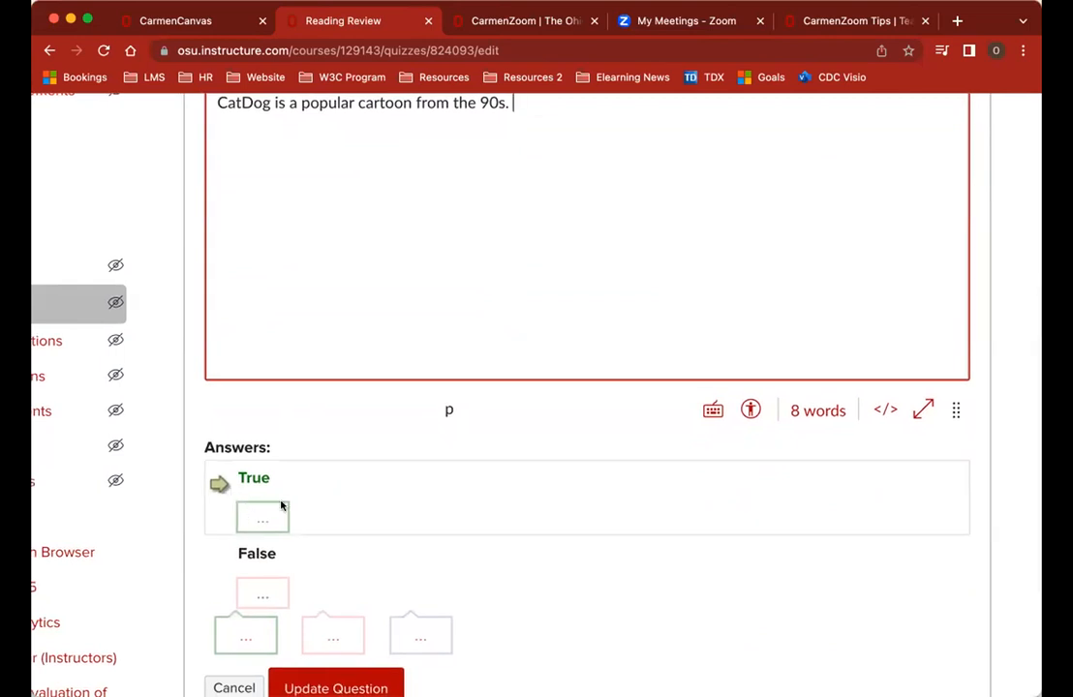
pyautogui.scroll(-2, 281, 506)
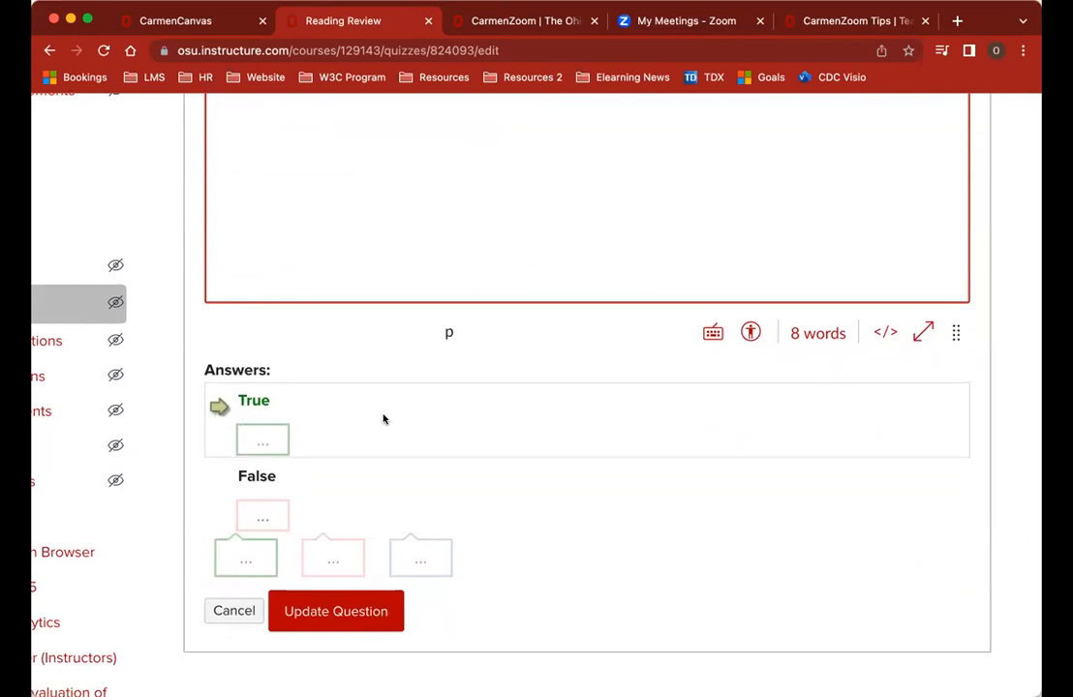
pyautogui.scroll(-2, 383, 418)
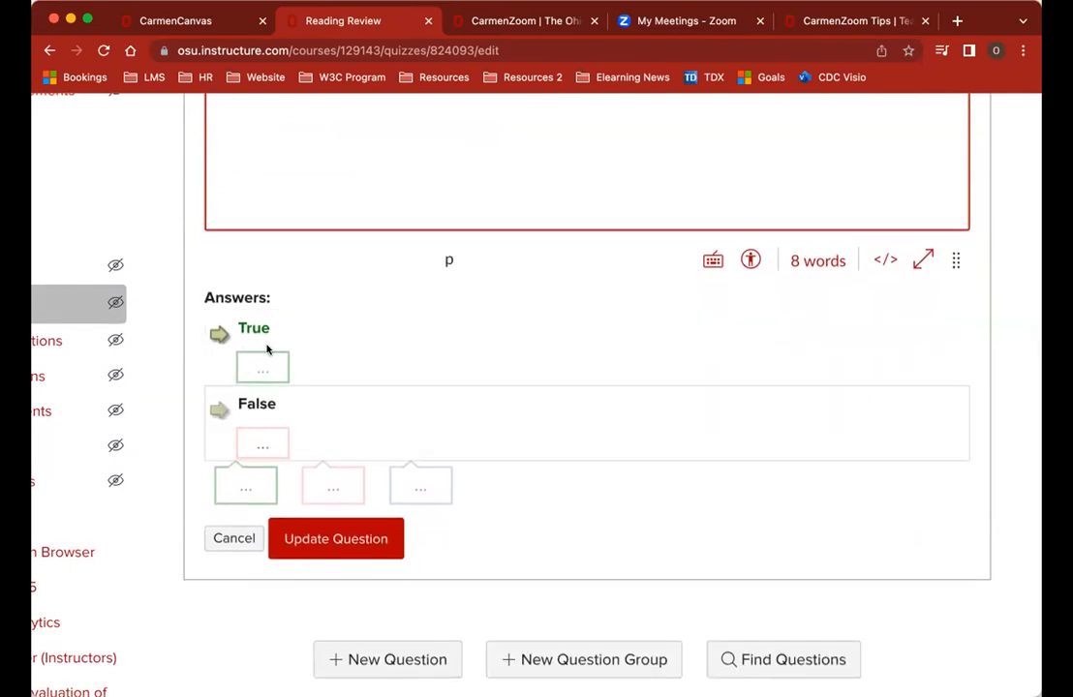
pyautogui.scroll(5, 268, 350)
pyautogui.scroll(-2, 269, 350)
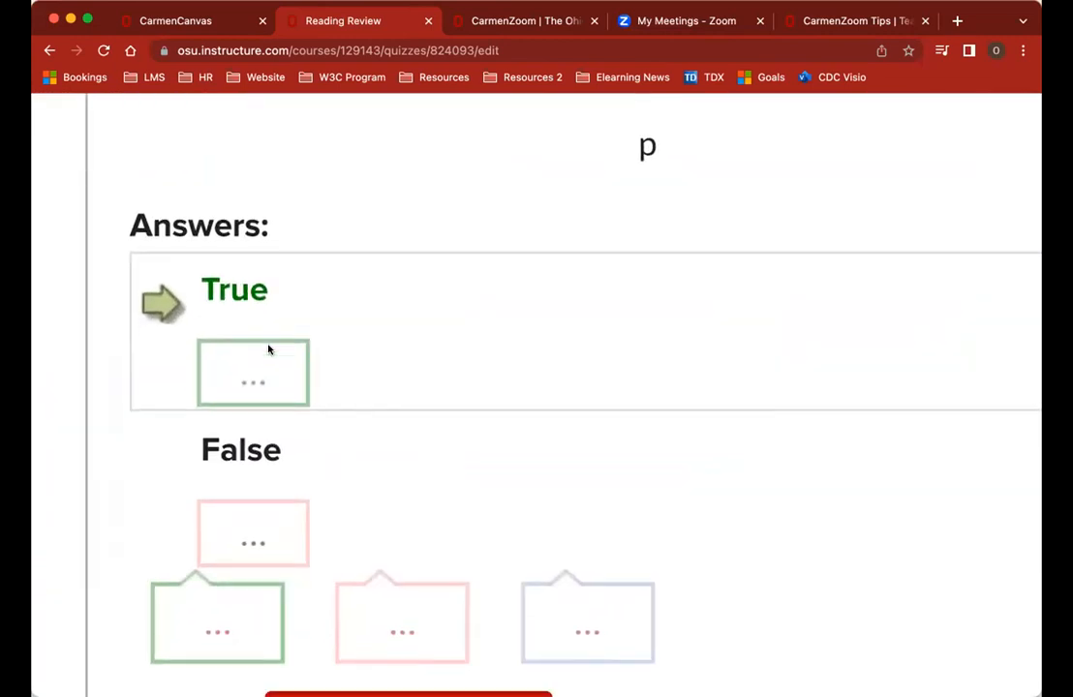
pyautogui.scroll(-1, 268, 350)
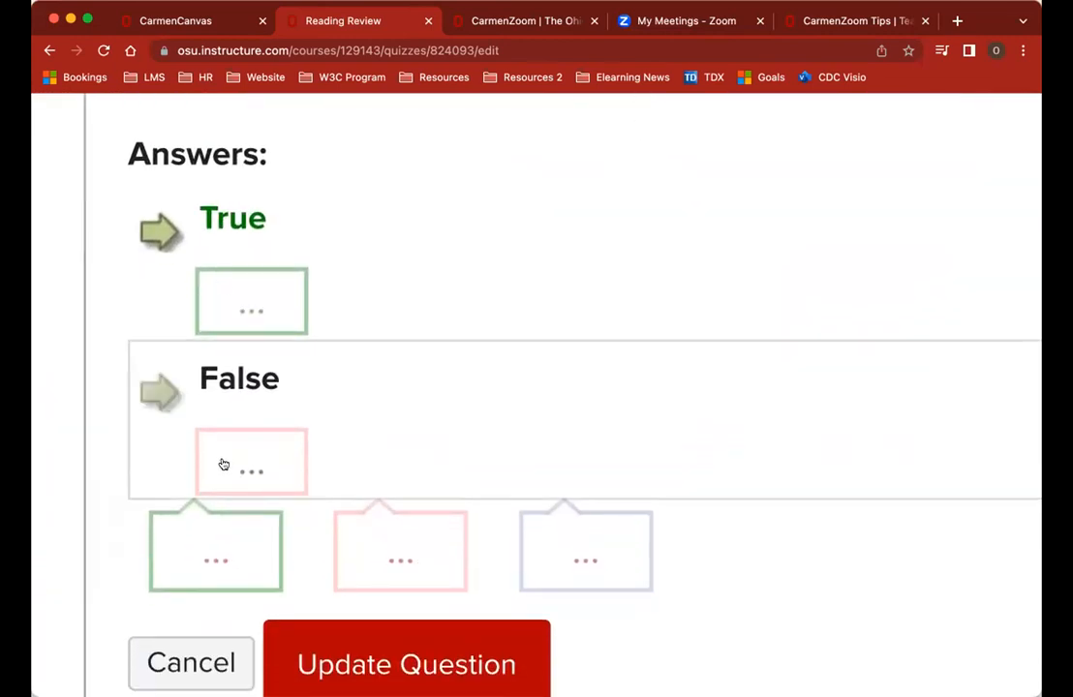
pyautogui.click(156, 401)
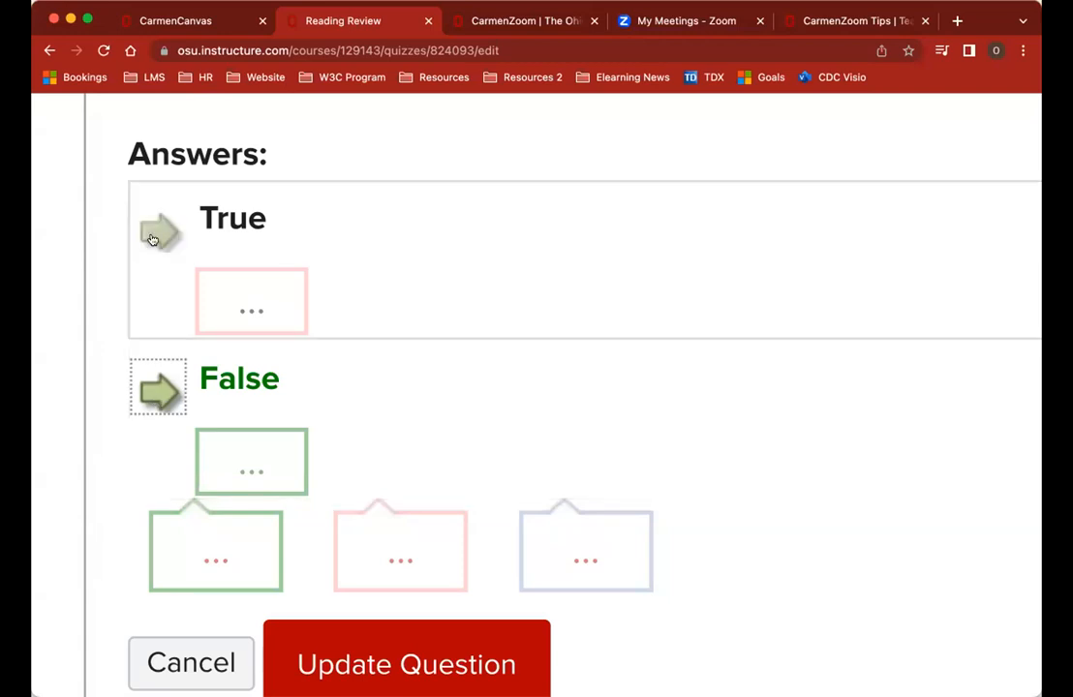
pyautogui.click(155, 233)
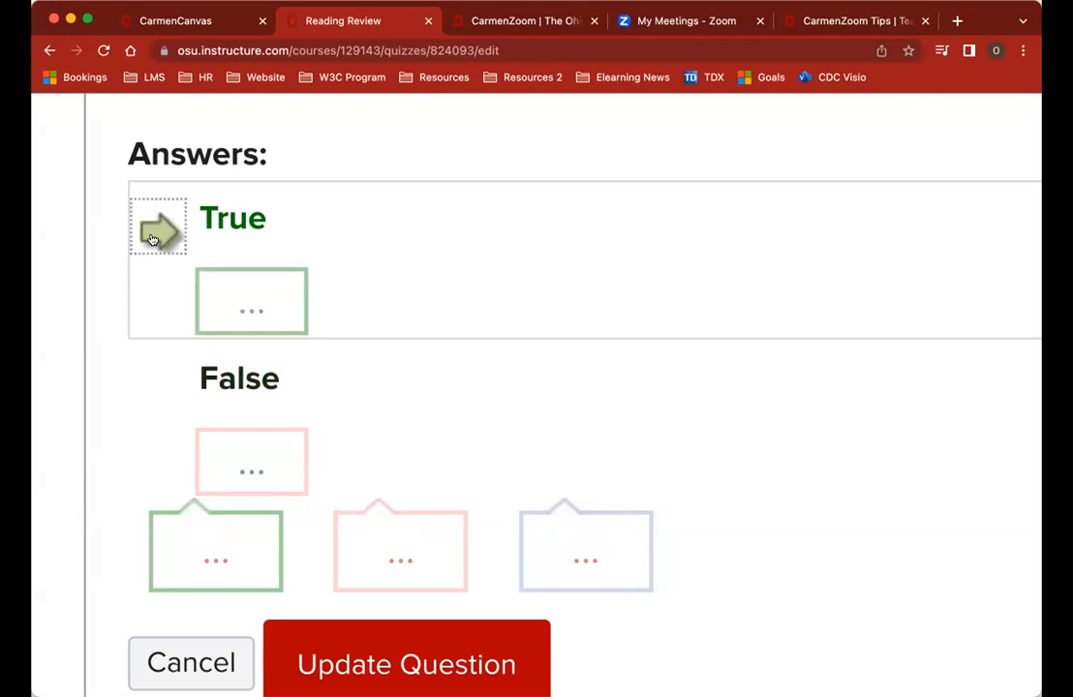
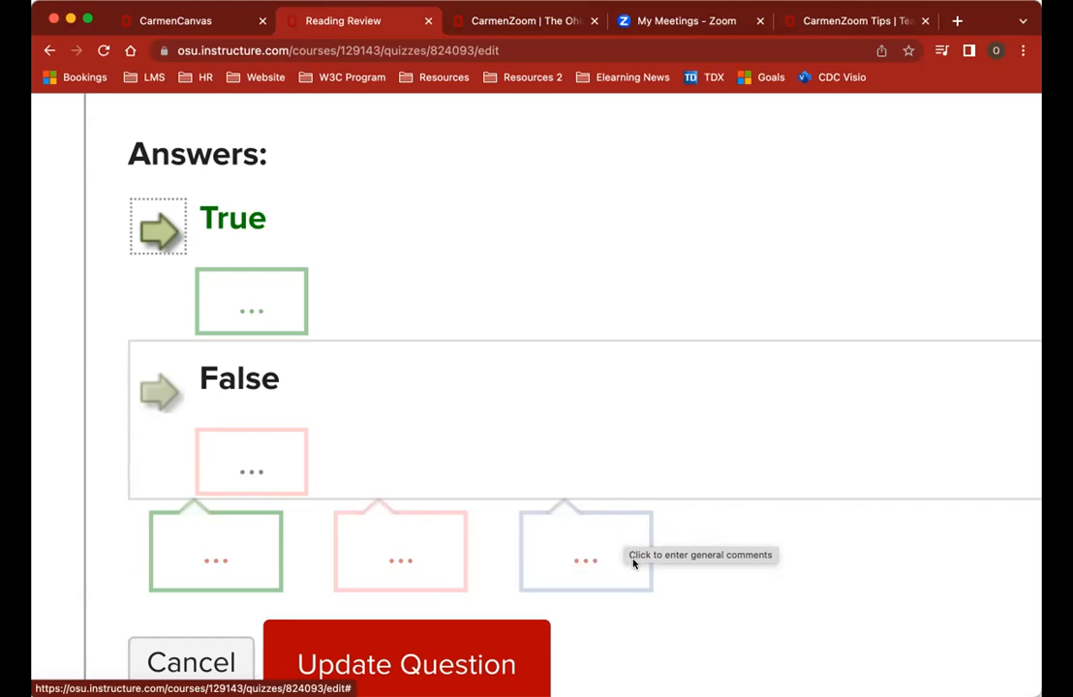
# Step: Save the CatDog true/false question with the Update Question command
pyautogui.scroll(-1, 634, 563)
pyautogui.scroll(-1, 639, 562)
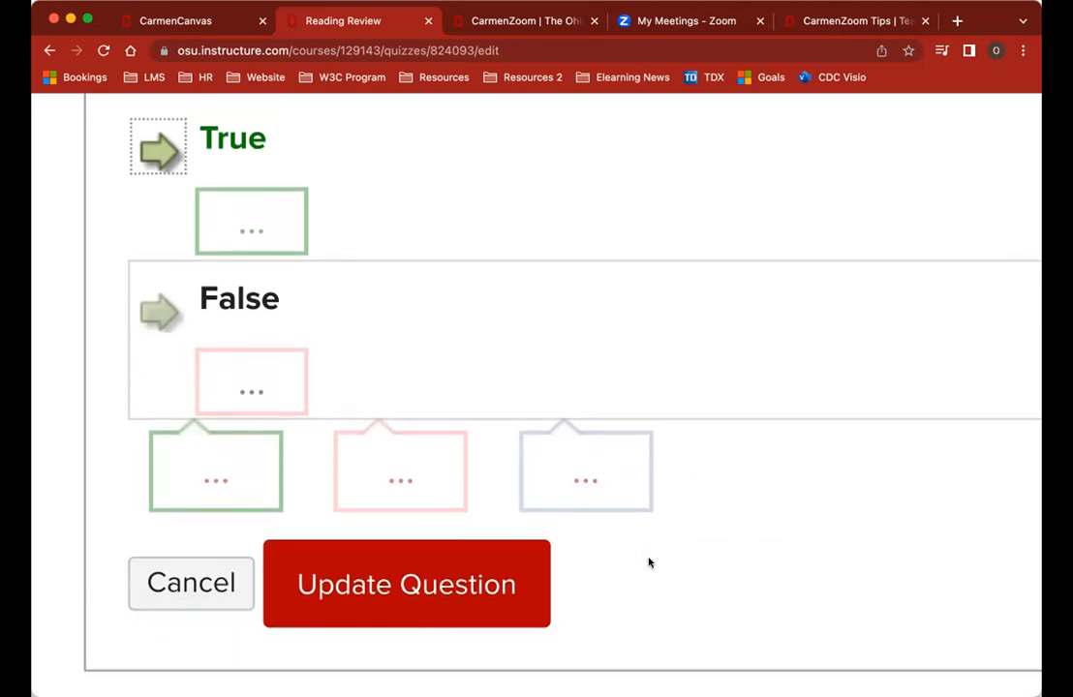
pyautogui.scroll(-2, 649, 562)
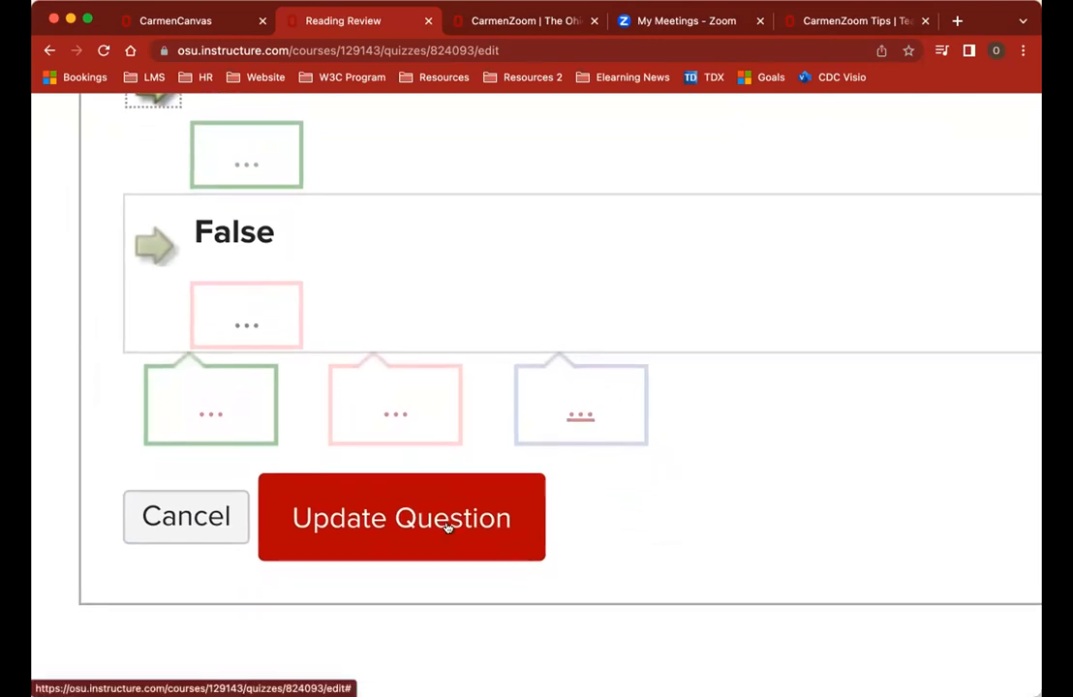
pyautogui.click(447, 526)
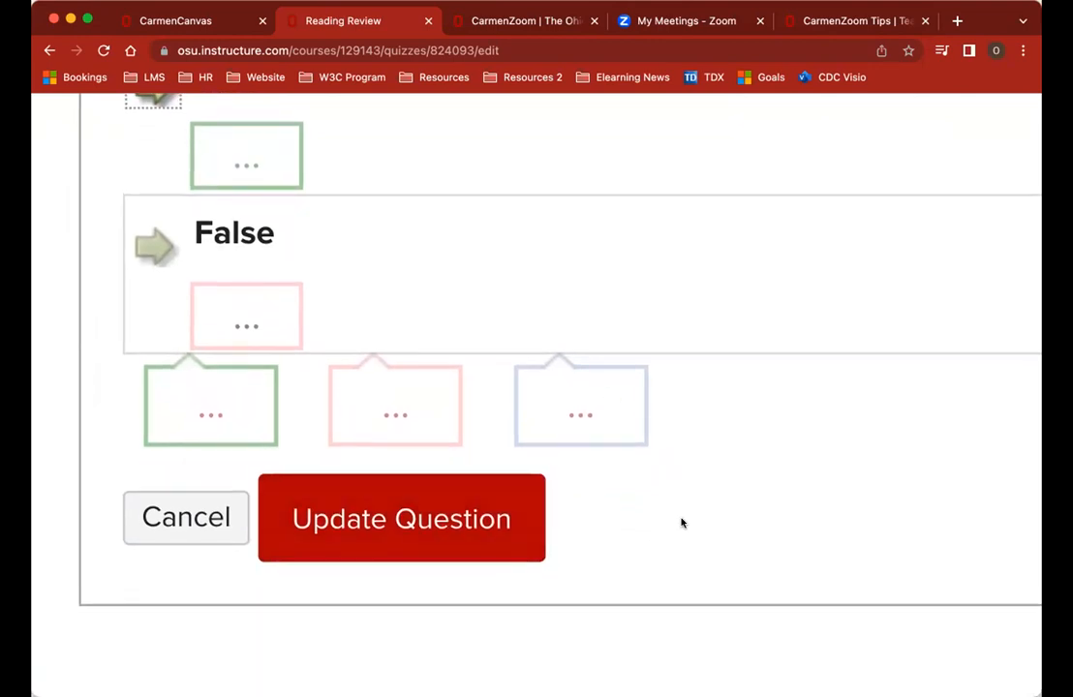
# Step: Set the CatDog true/false question's point value to 2
pyautogui.scroll(8, 682, 523)
pyautogui.scroll(-3, 682, 518)
pyautogui.scroll(10, 681, 519)
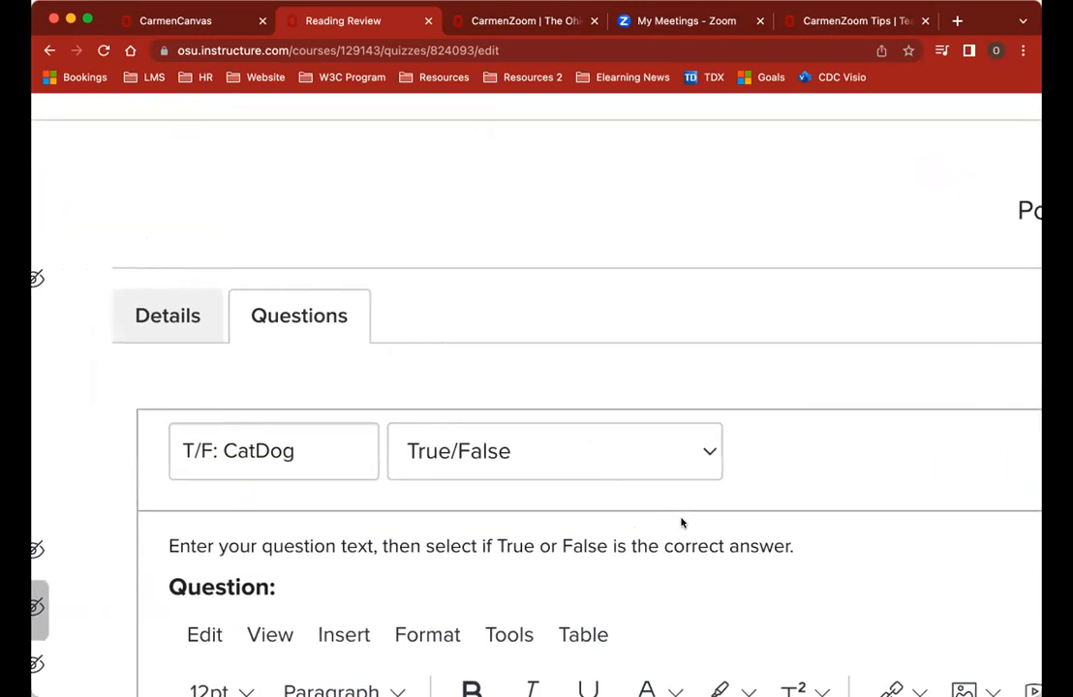
pyautogui.hscroll(5, 682, 523)
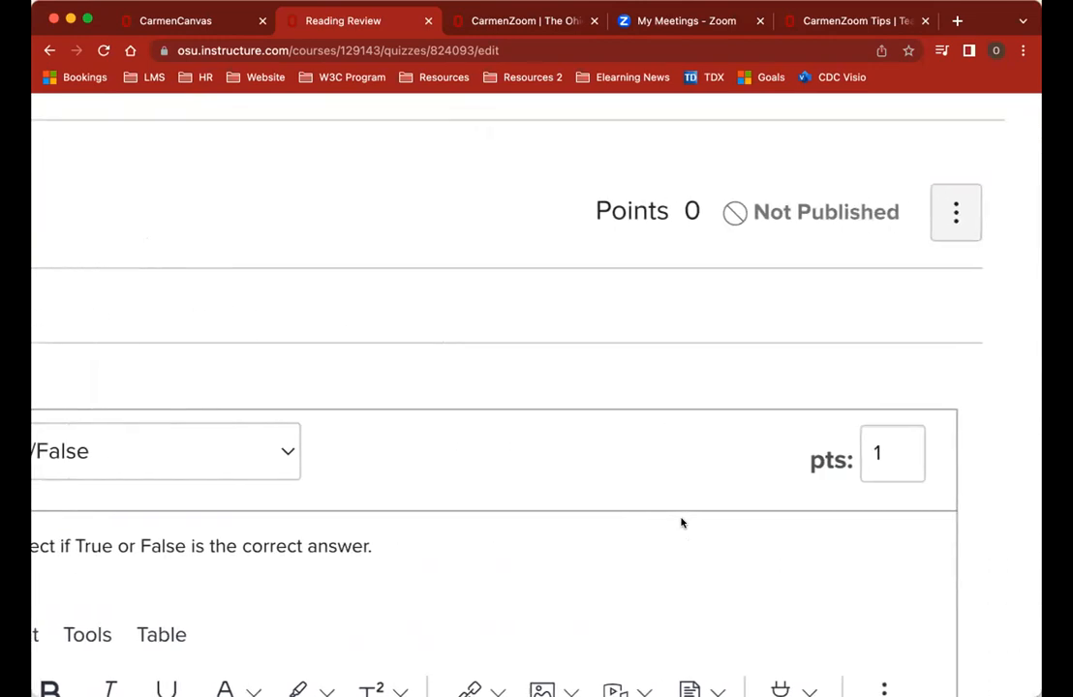
pyautogui.doubleClick(888, 452)
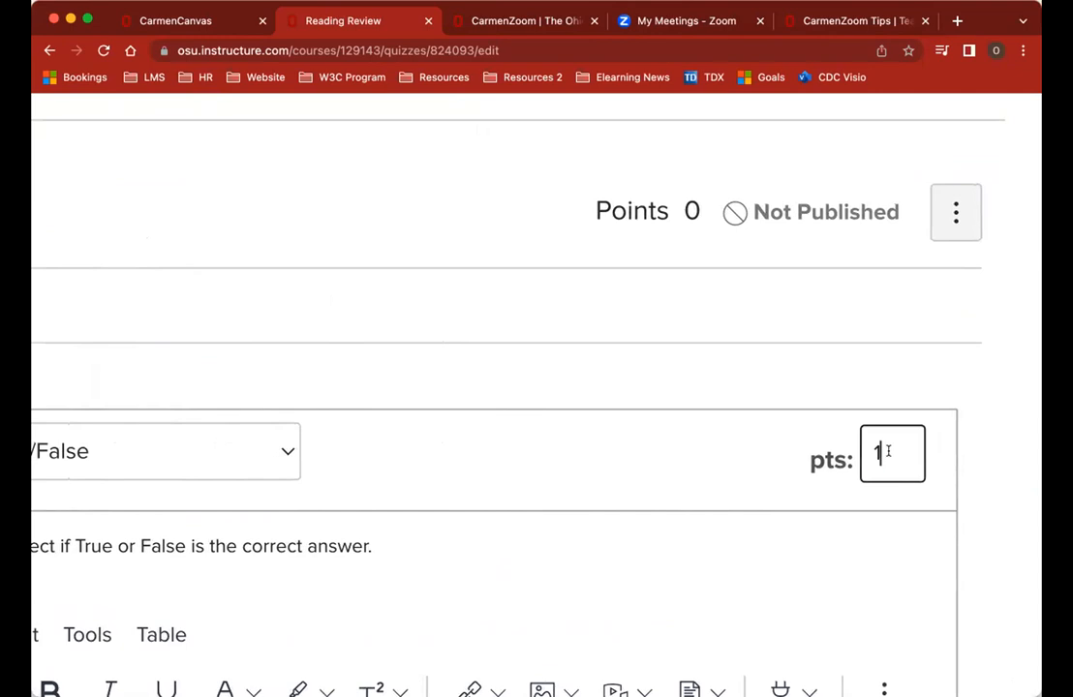
pyautogui.write('2')
# Step: Save the CatDog question with the Update Question command
pyautogui.scroll(-3, 721, 493)
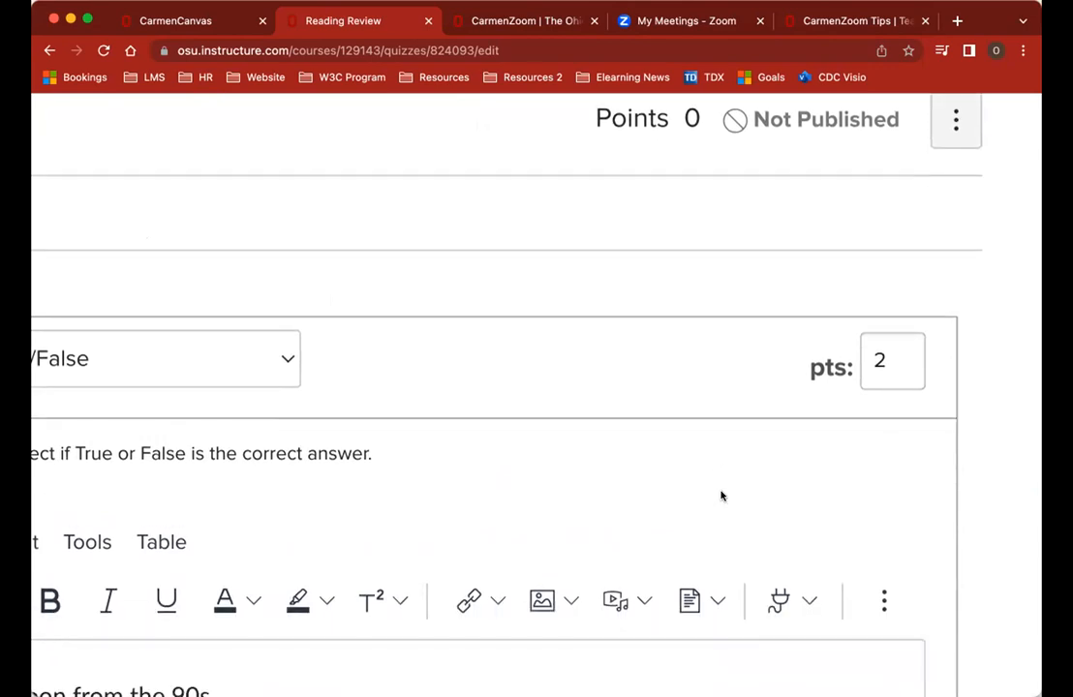
pyautogui.scroll(-3, 720, 496)
pyautogui.scroll(-5, 720, 496)
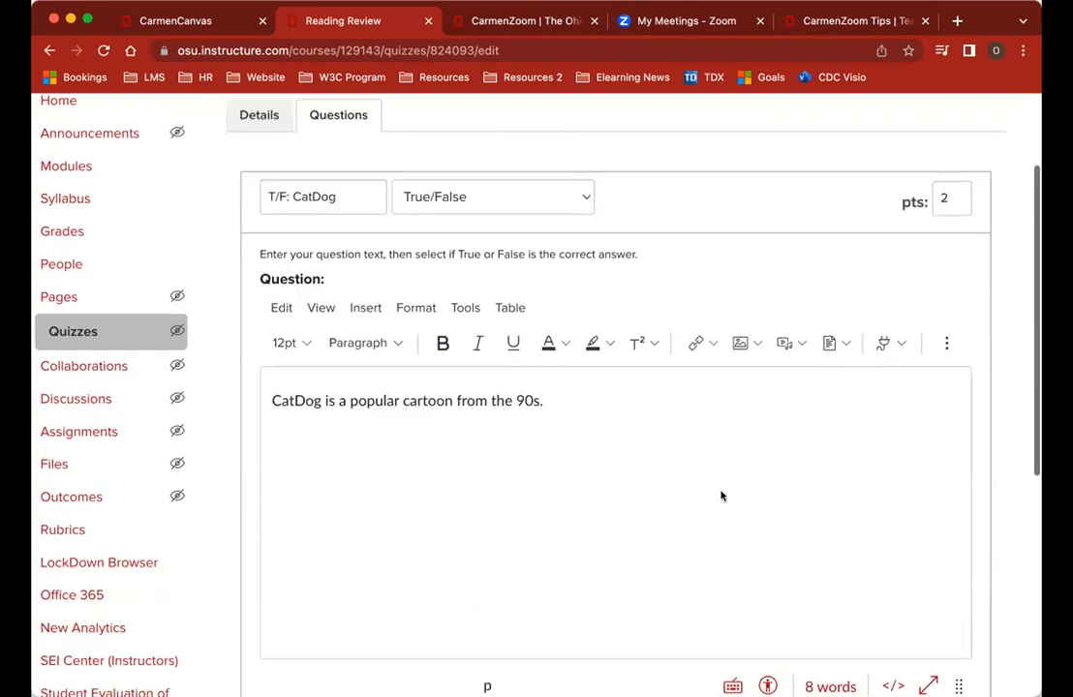
pyautogui.scroll(-3, 721, 494)
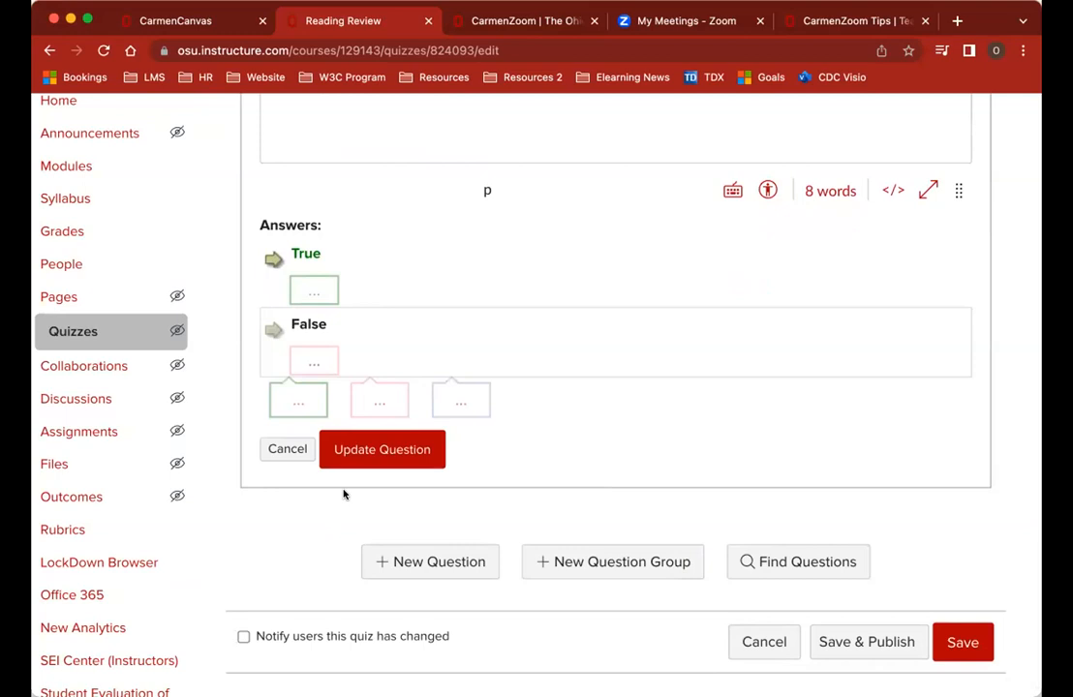
pyautogui.click(373, 453)
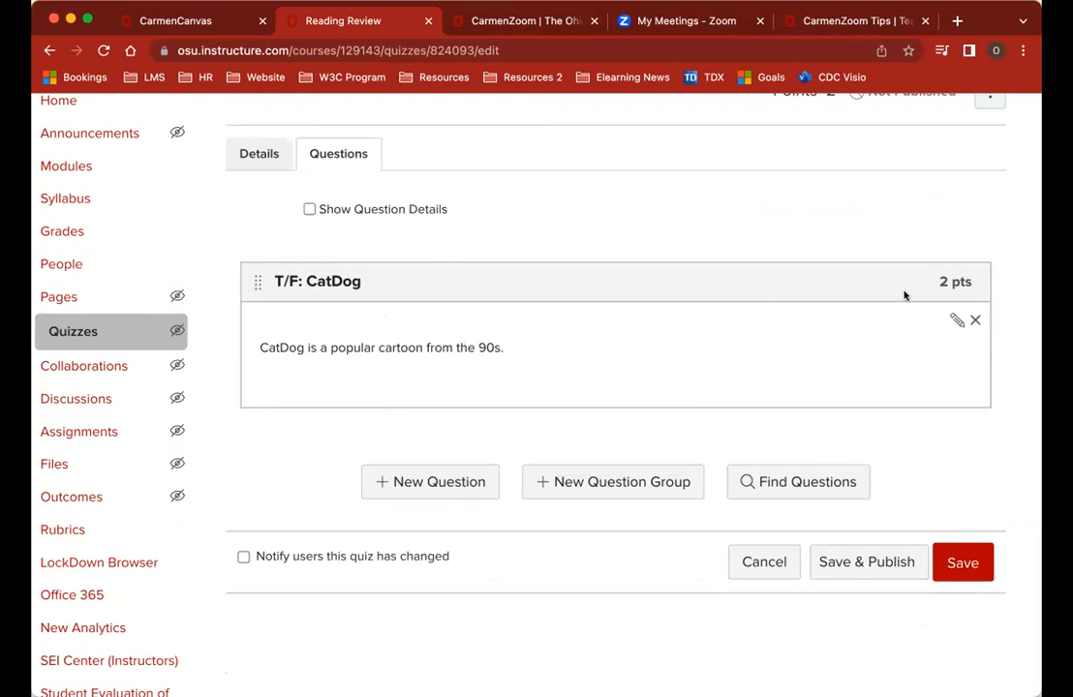
# Step: Check the quiz's total points and its list of questions
pyautogui.scroll(3, 896, 286)
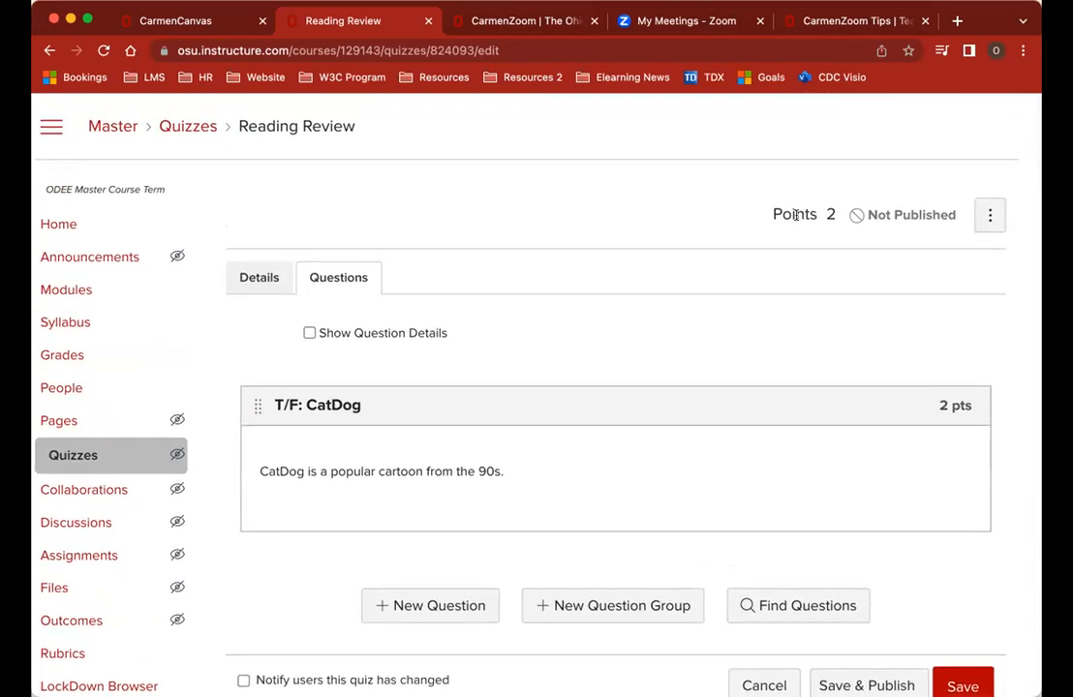
pyautogui.scroll(3, 818, 211)
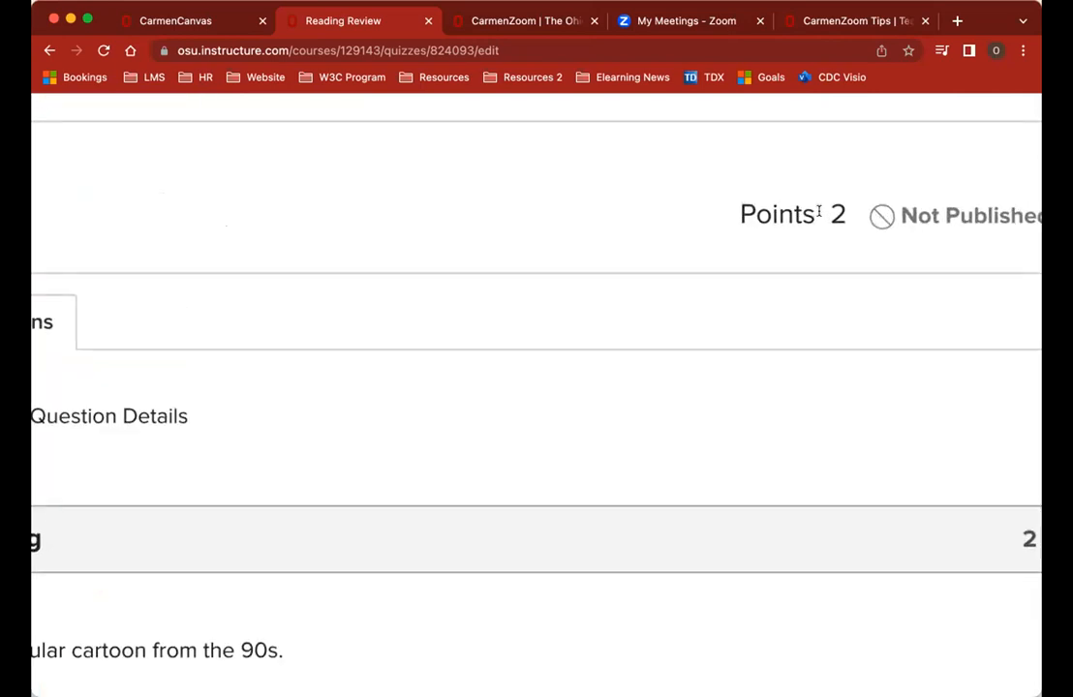
pyautogui.scroll(3, 818, 211)
pyautogui.hscroll(5, 818, 212)
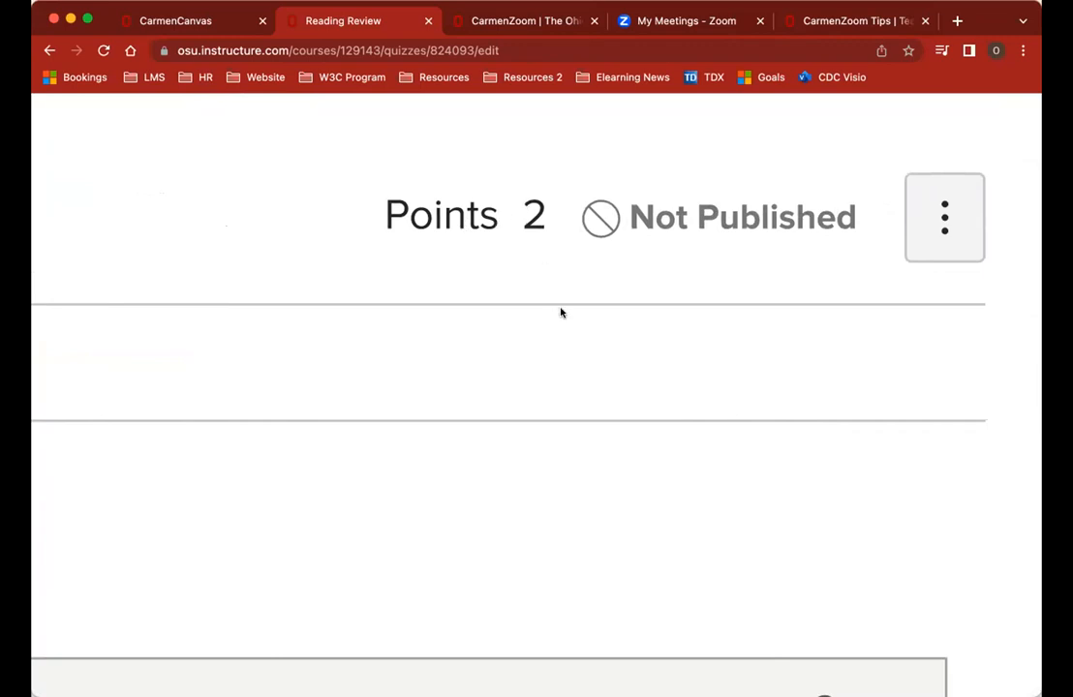
pyautogui.scroll(-5, 559, 312)
pyautogui.scroll(-4, 560, 312)
pyautogui.scroll(-5, 560, 312)
pyautogui.scroll(-2, 561, 312)
pyautogui.scroll(3, 560, 311)
pyautogui.scroll(-3, 561, 312)
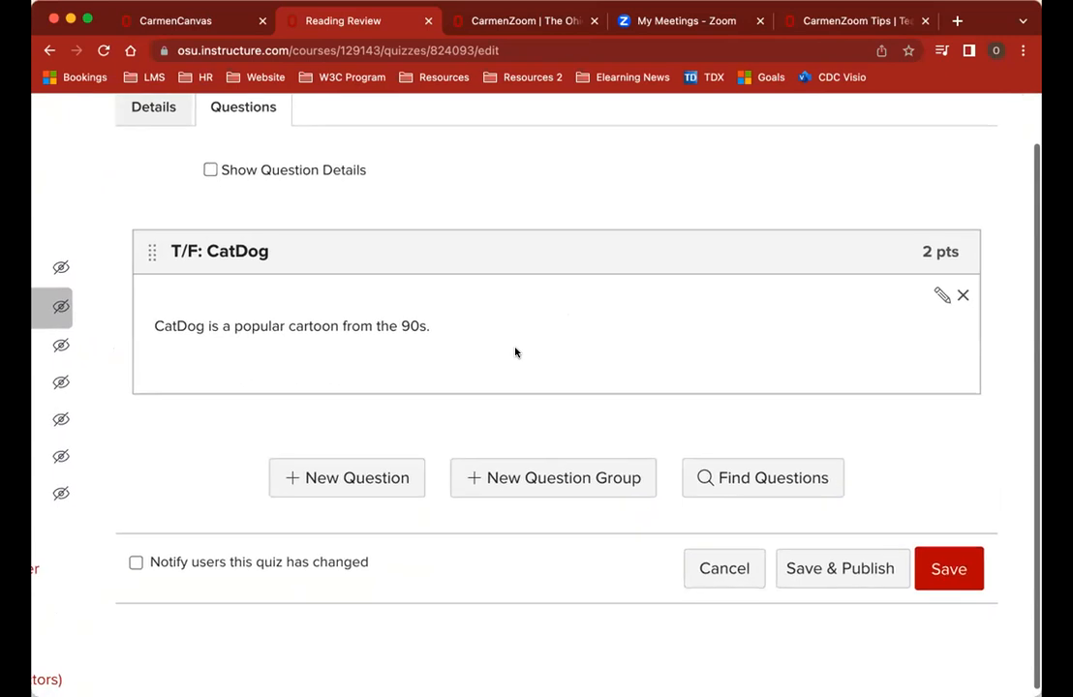
# Step: Start finding existing quiz questions and open the first Mid Term Assess & Gradebook question bank
pyautogui.scroll(-1, 515, 352)
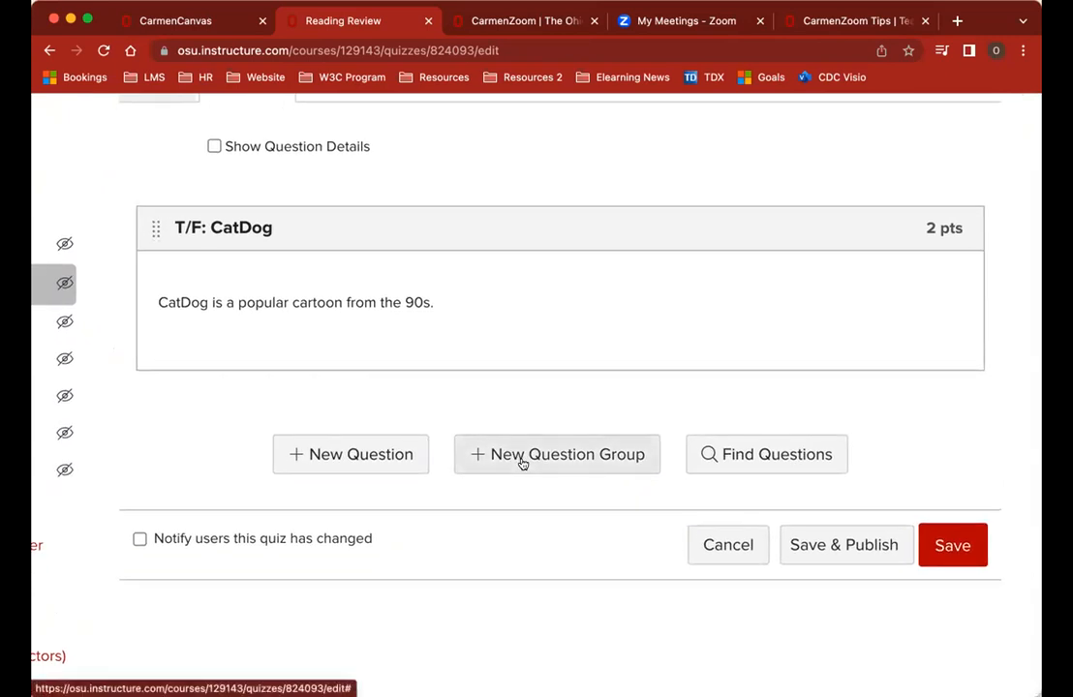
pyautogui.click(761, 453)
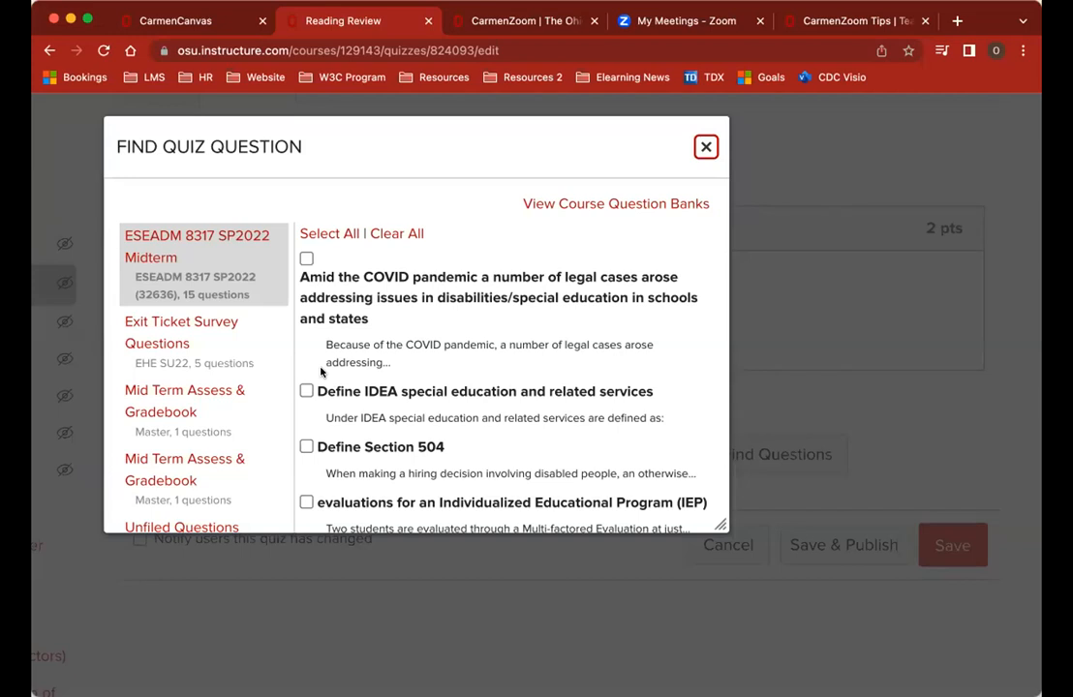
pyautogui.scroll(-1, 247, 426)
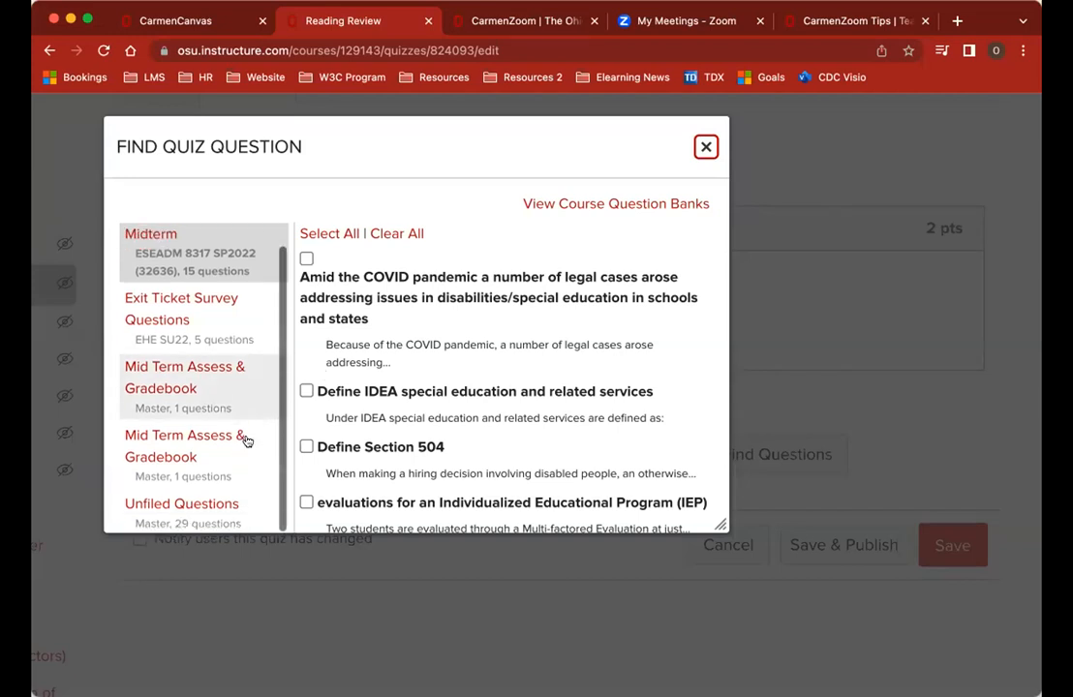
pyautogui.click(174, 378)
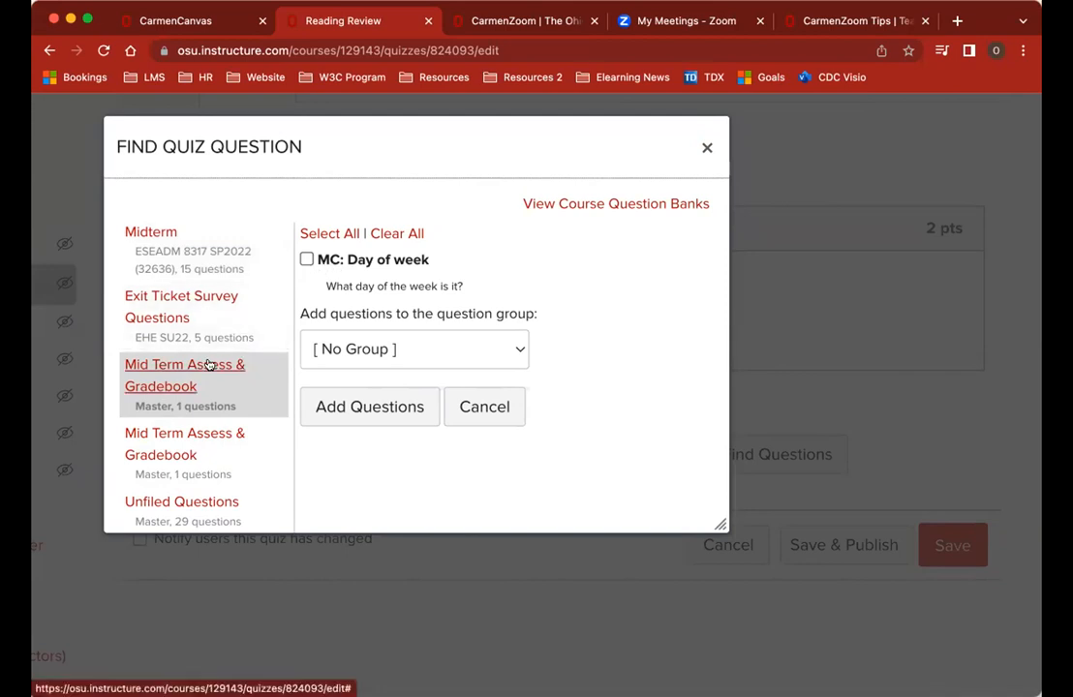
# Step: Examine the available question banks, their source courses and the options for adding questions to a group
pyautogui.scroll(5, 208, 364)
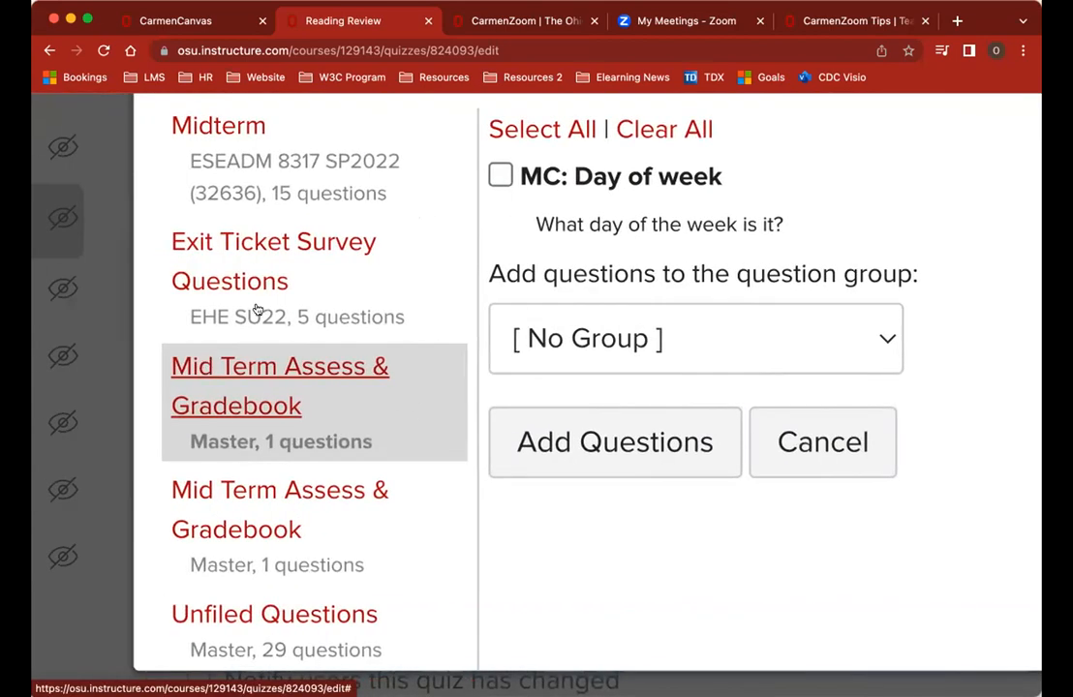
pyautogui.scroll(1, 284, 298)
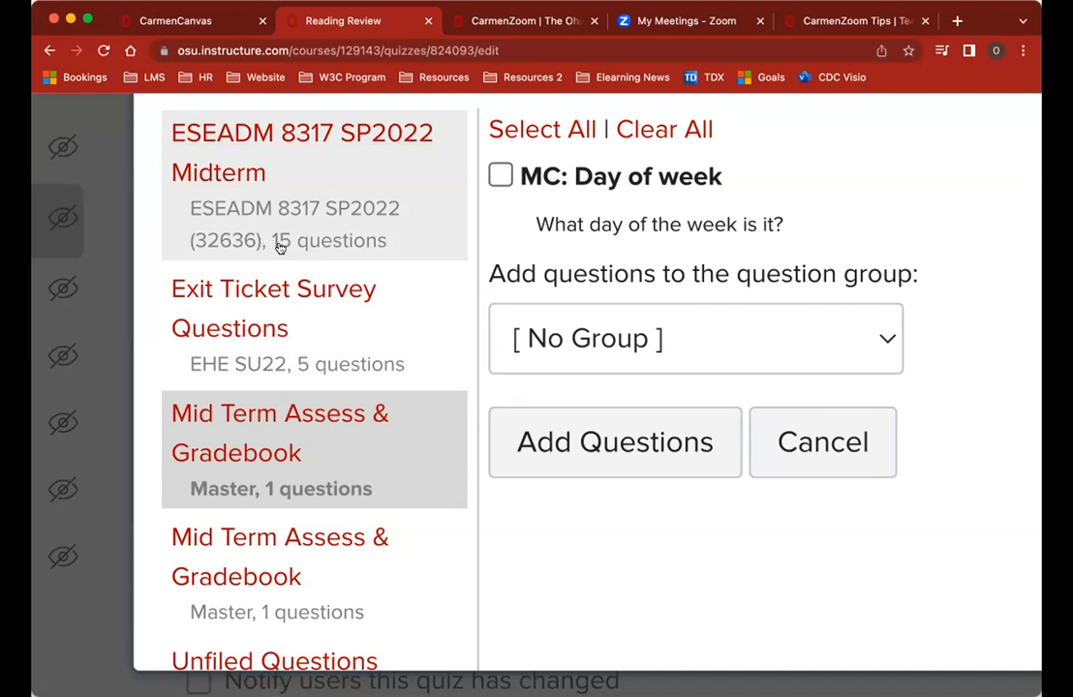
pyautogui.scroll(-1, 301, 353)
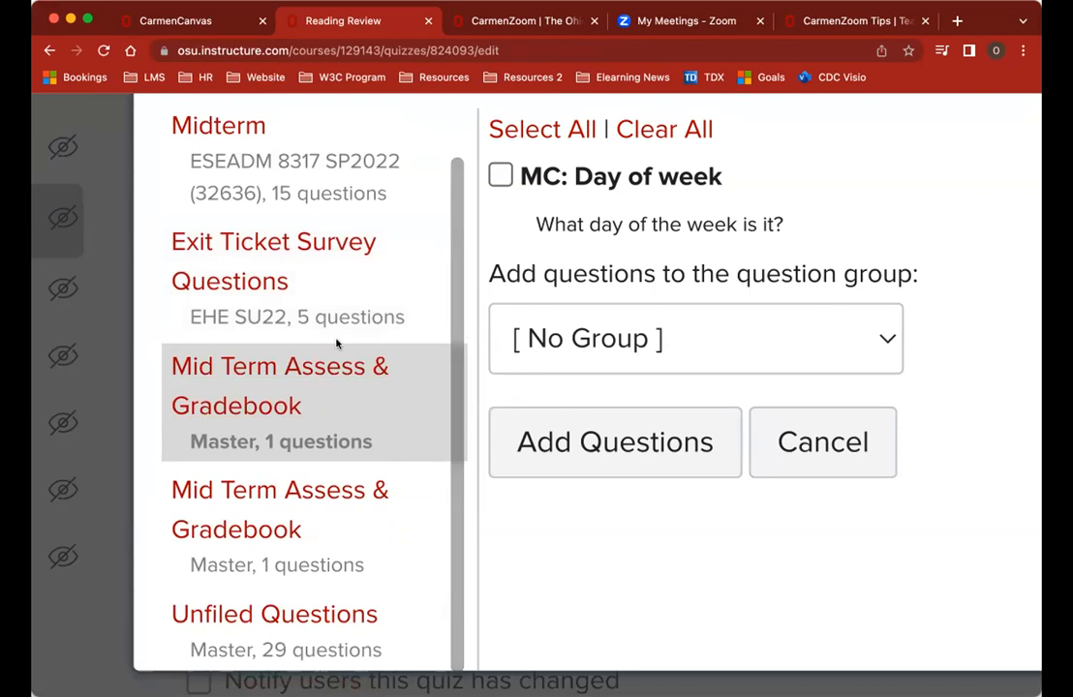
pyautogui.scroll(-1, 281, 484)
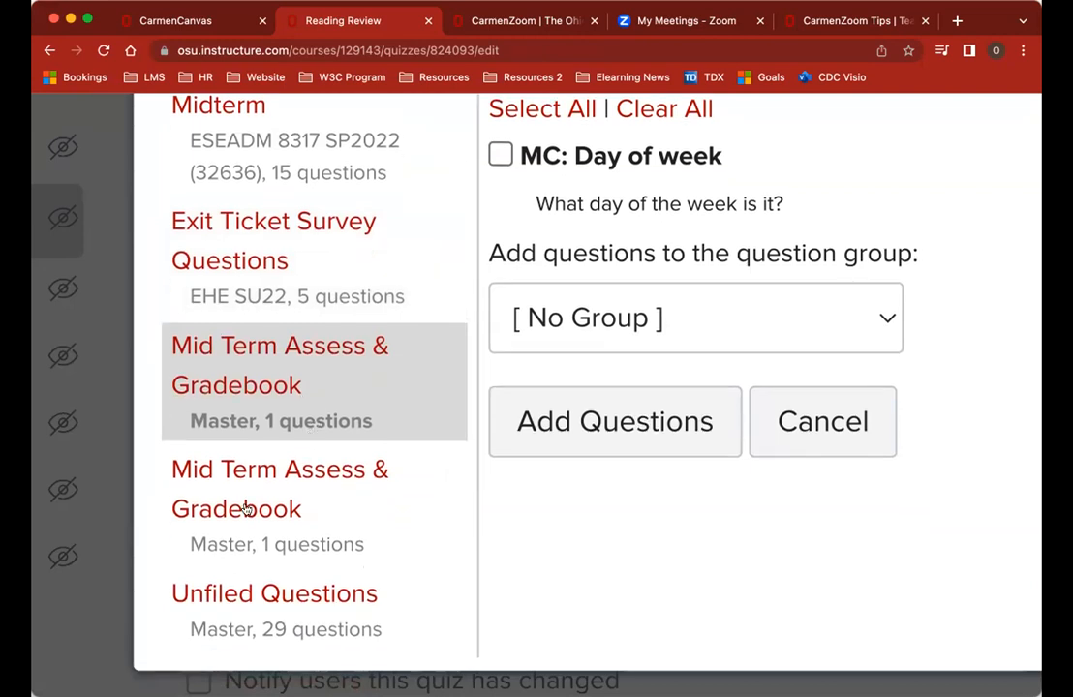
pyautogui.scroll(-1, 330, 557)
pyautogui.scroll(1, 330, 556)
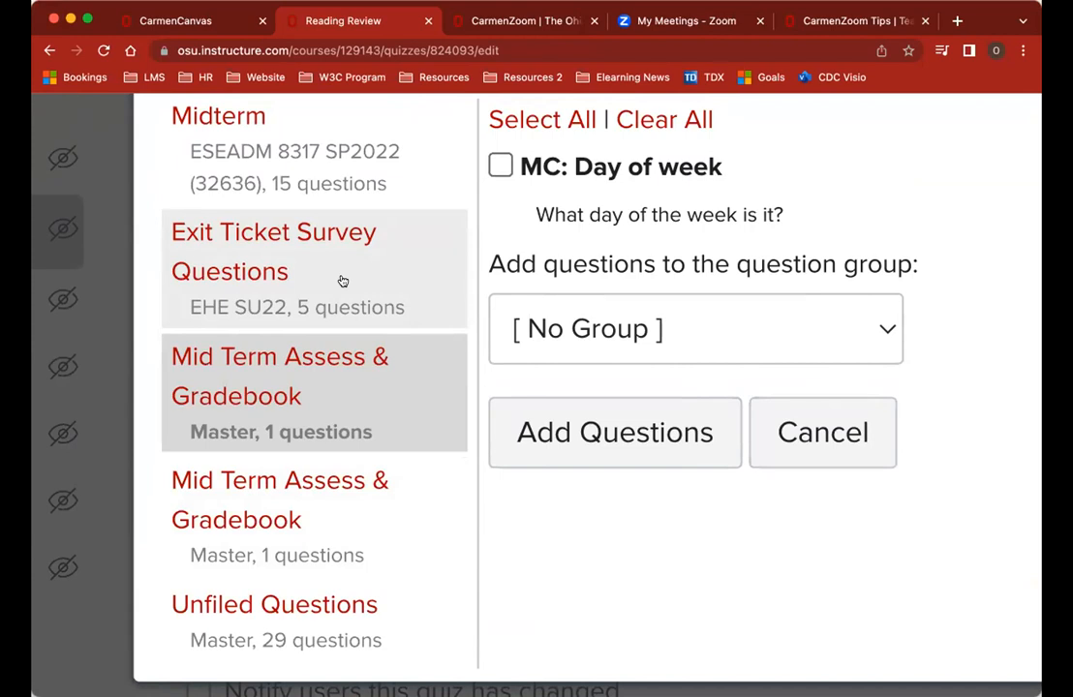
pyautogui.hscroll(3, 379, 411)
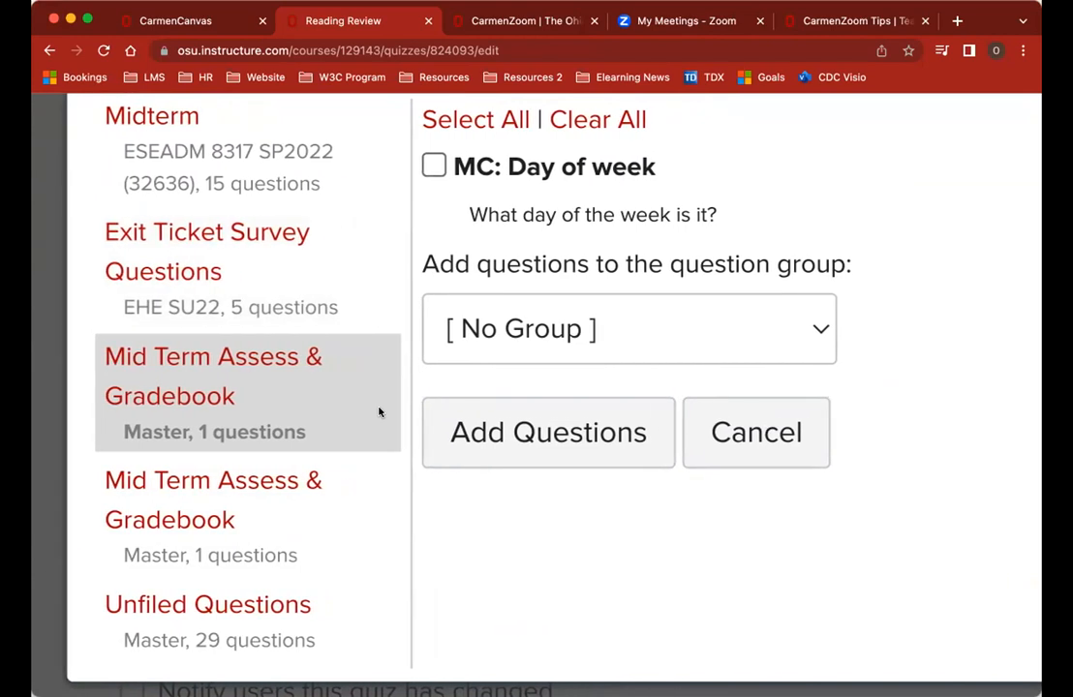
pyautogui.hscroll(1, 379, 411)
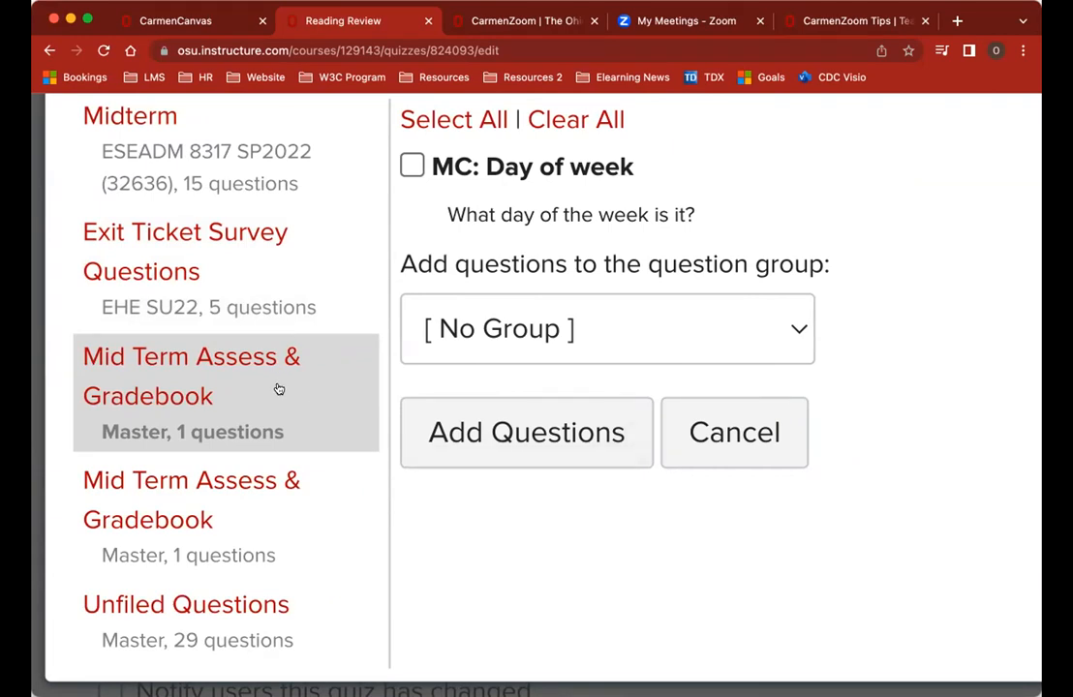
pyautogui.scroll(1, 524, 414)
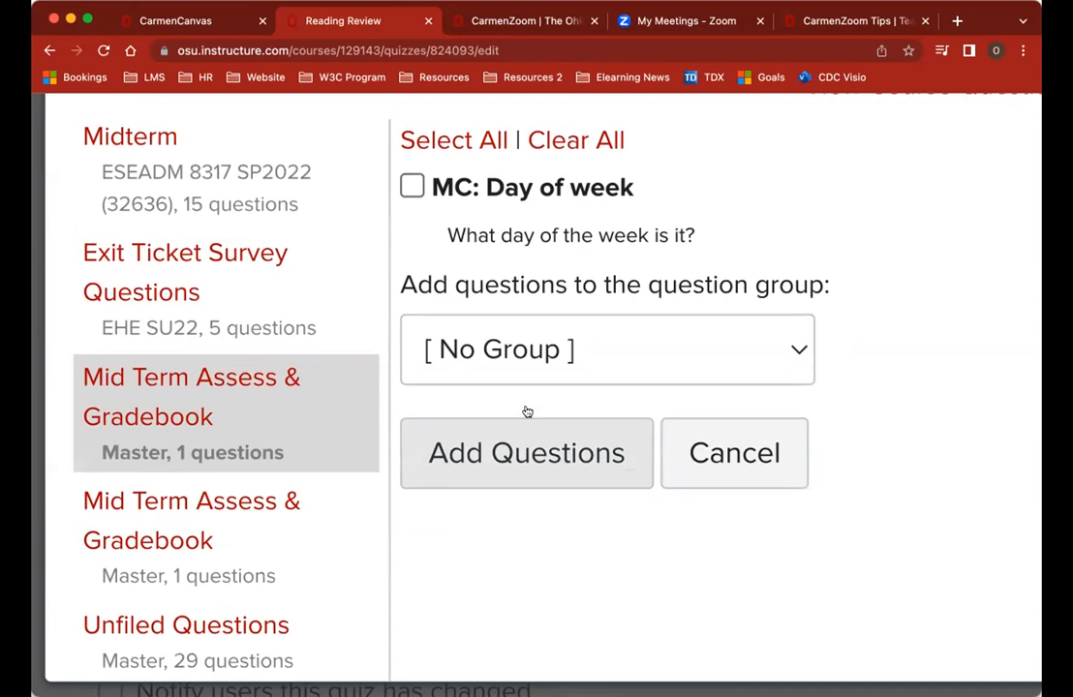
pyautogui.hscroll(2, 703, 404)
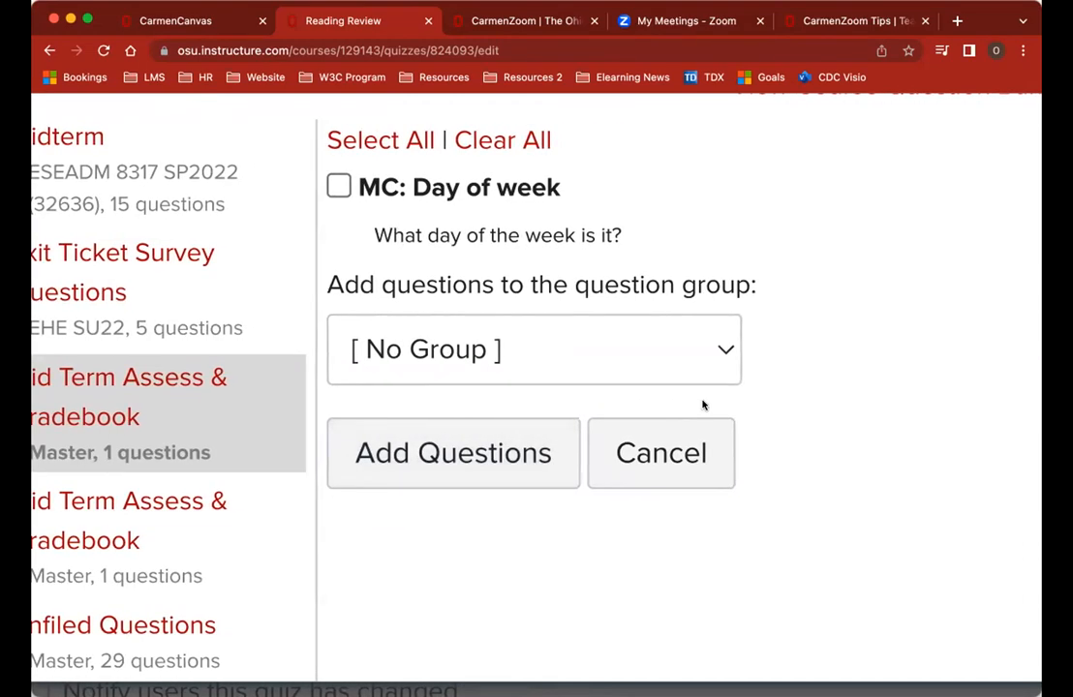
pyautogui.scroll(-3, 704, 405)
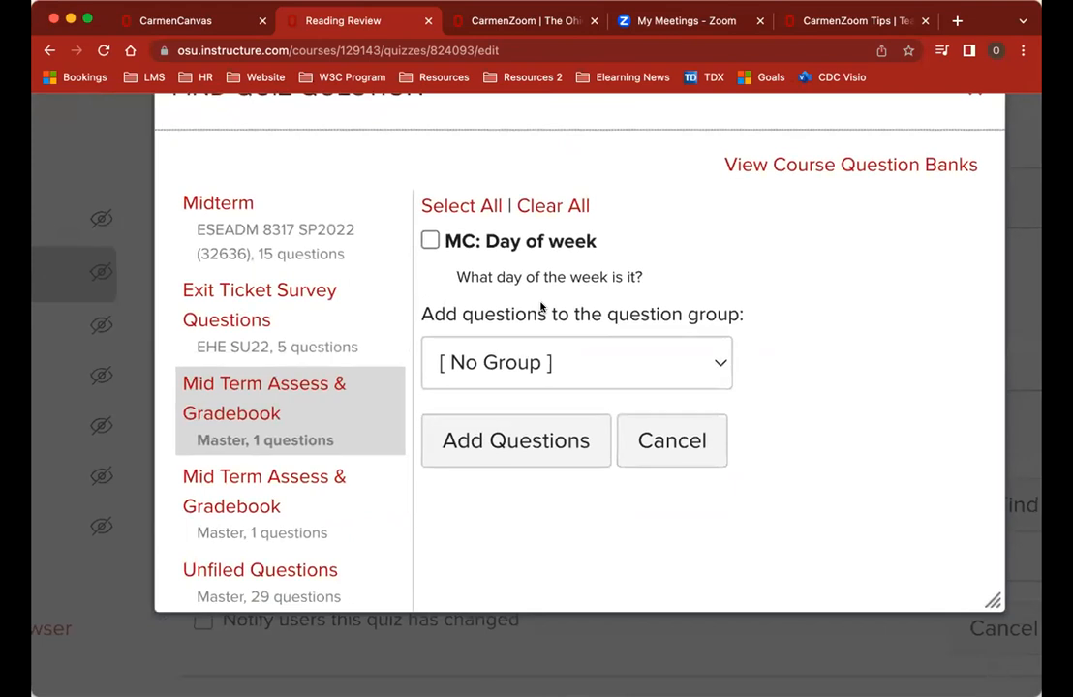
# Step: Select the "MC: Day of week" question from the bank and add it to the quiz with no question group
pyautogui.click(431, 242)
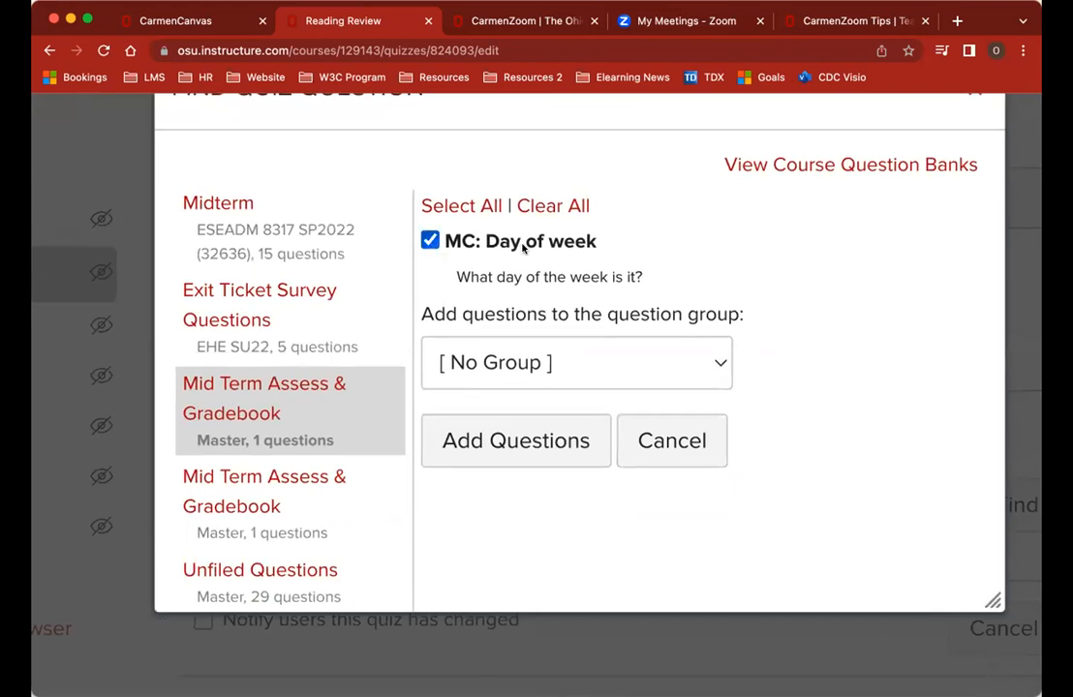
pyautogui.scroll(3, 491, 255)
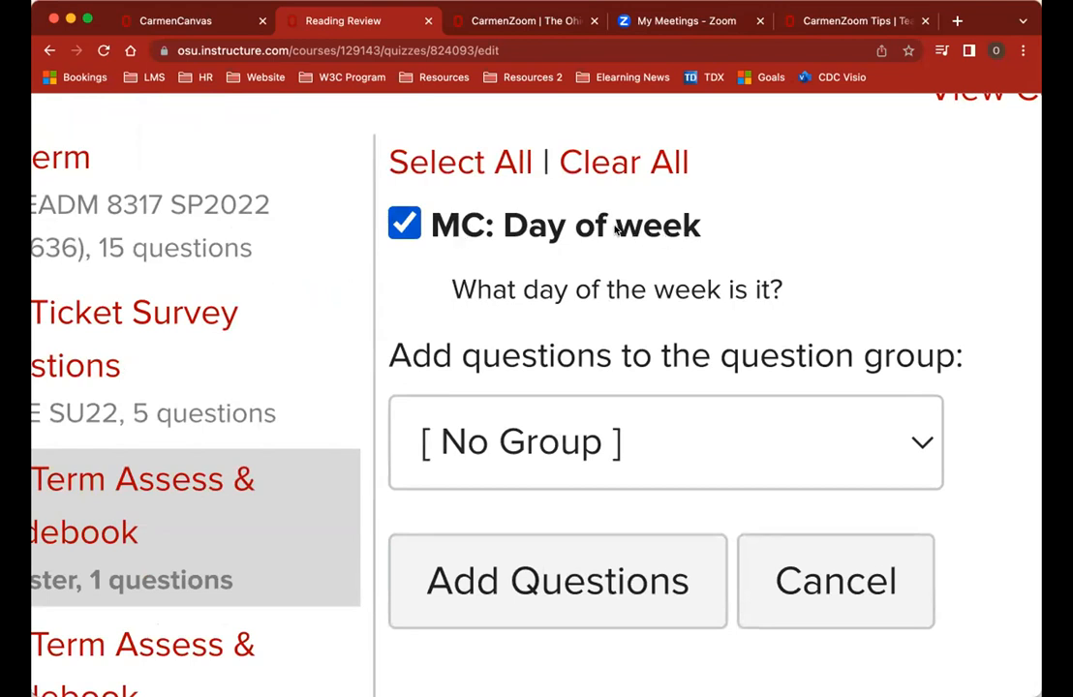
pyautogui.moveTo(429, 227); pyautogui.dragTo(662, 226)
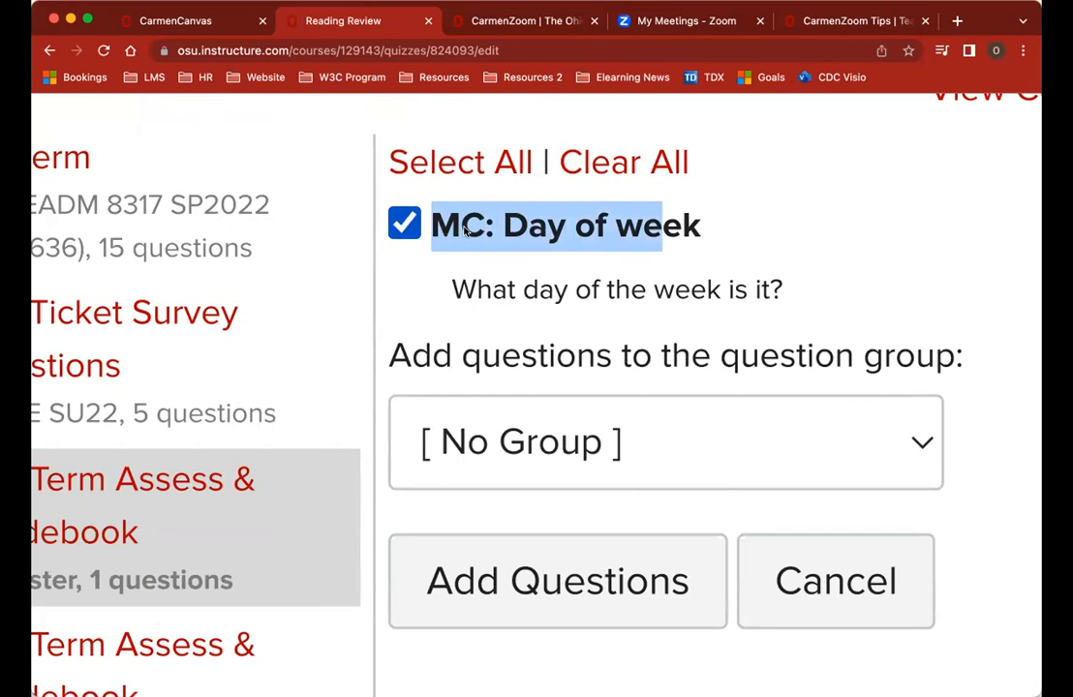
pyautogui.click(712, 293)
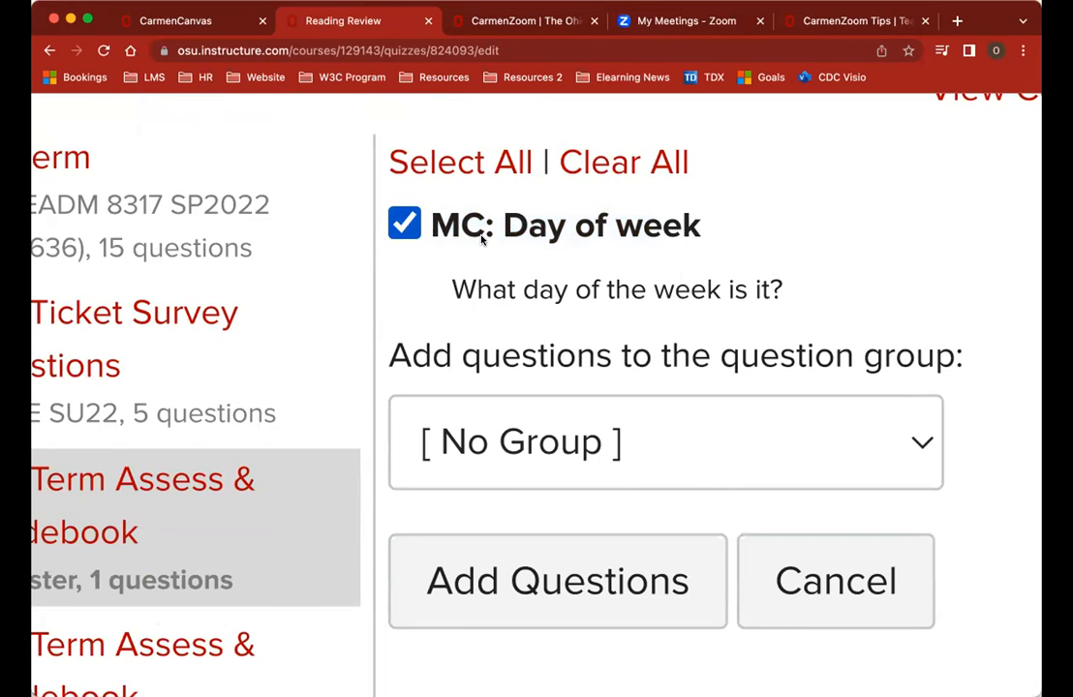
pyautogui.moveTo(422, 203); pyautogui.dragTo(1035, 231)
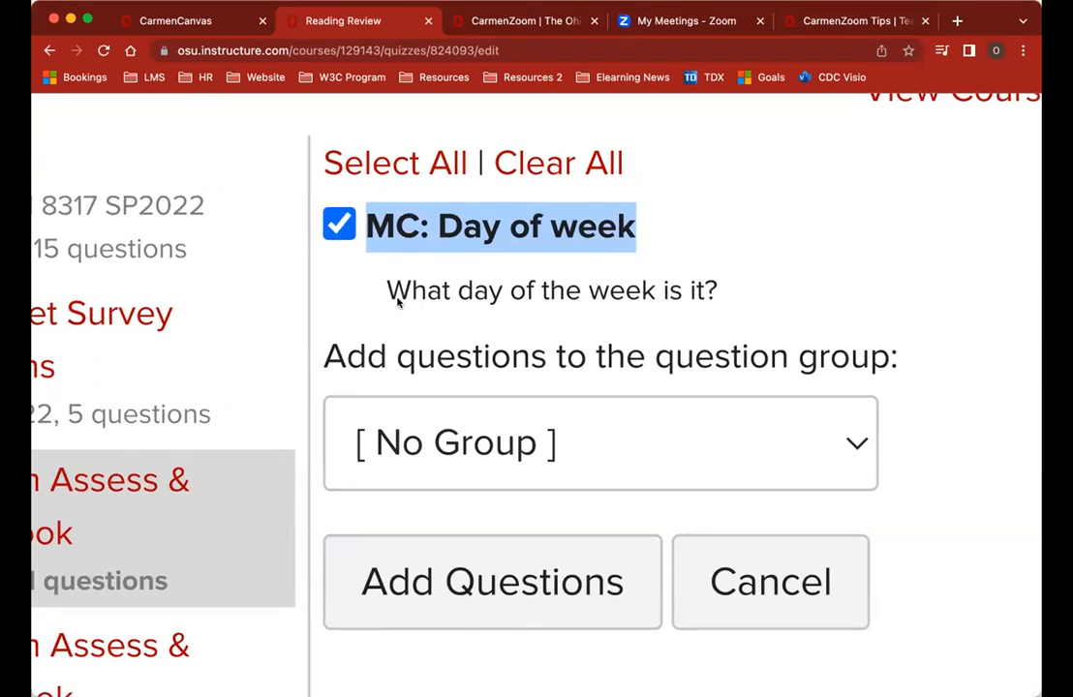
pyautogui.moveTo(385, 290); pyautogui.dragTo(758, 303)
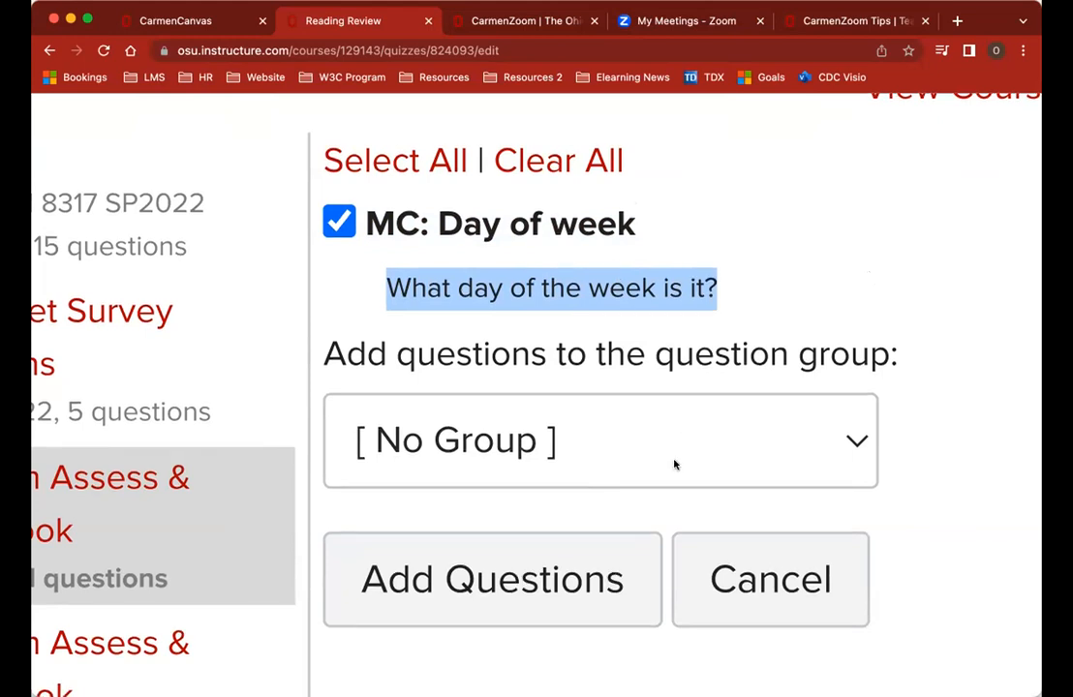
pyautogui.scroll(-1, 664, 471)
pyautogui.click(566, 577)
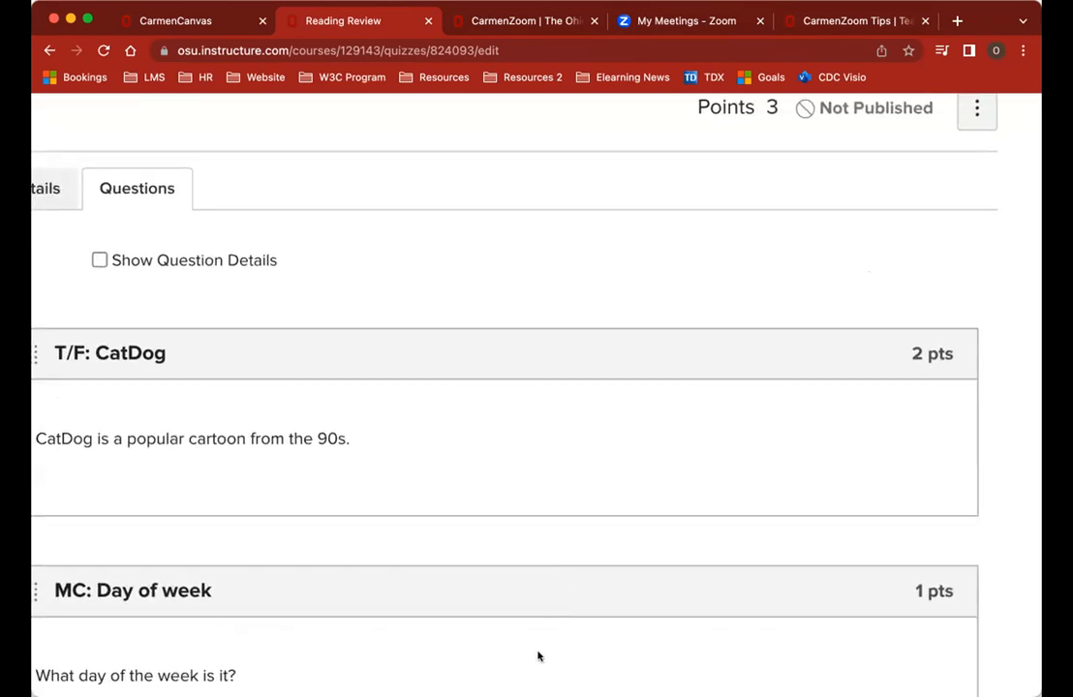
# Step: Set the "MC: Day of week" question to 4 points and update the question
pyautogui.scroll(-3, 564, 533)
pyautogui.scroll(-2, 564, 533)
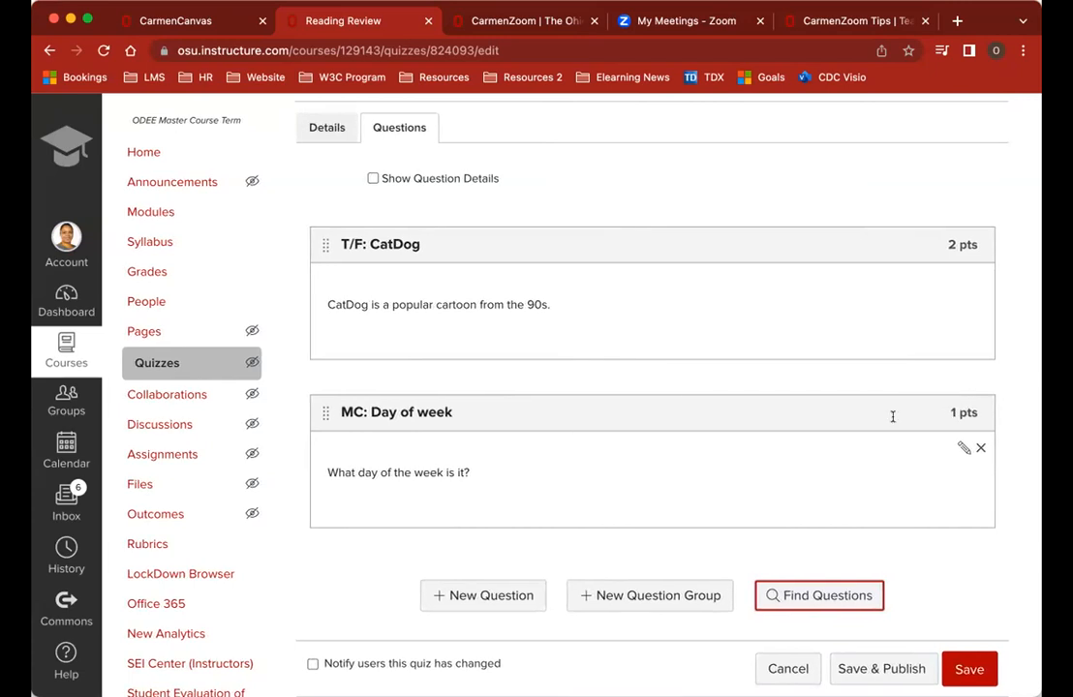
pyautogui.scroll(2, 893, 414)
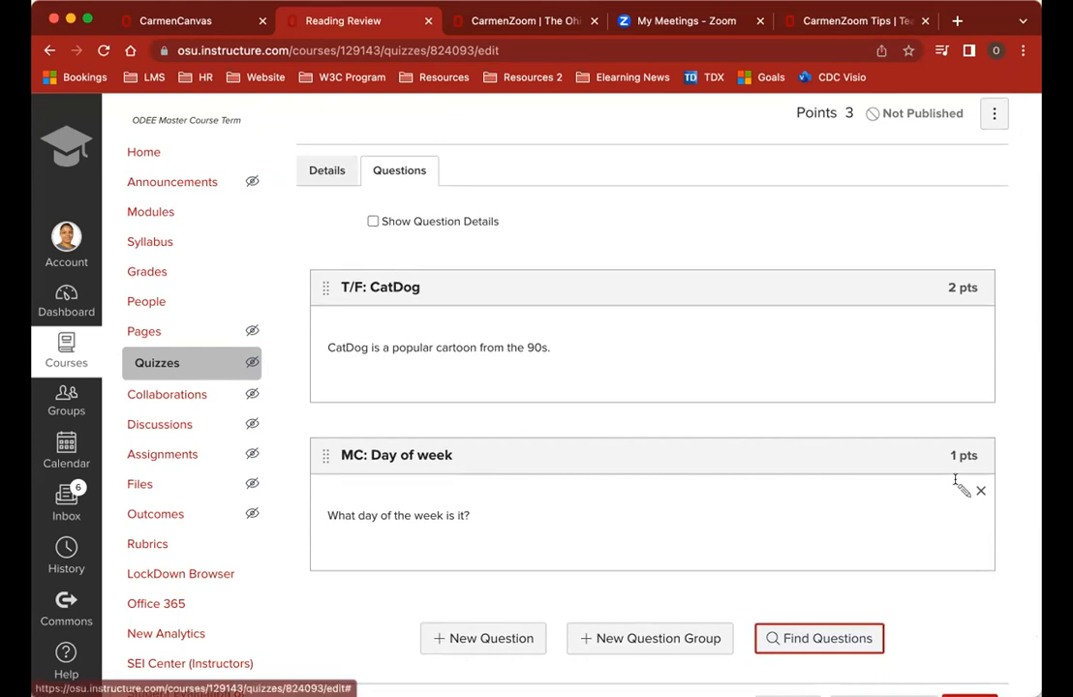
pyautogui.click(962, 490)
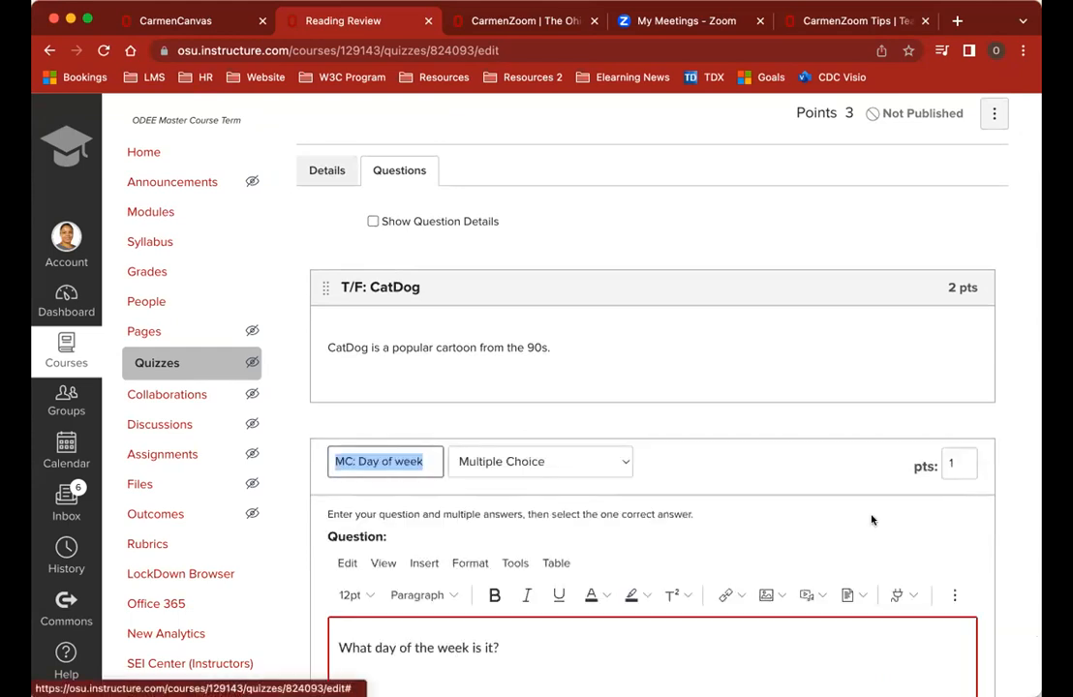
pyautogui.click(953, 466)
pyautogui.press('BackSpace')
pyautogui.write('4')
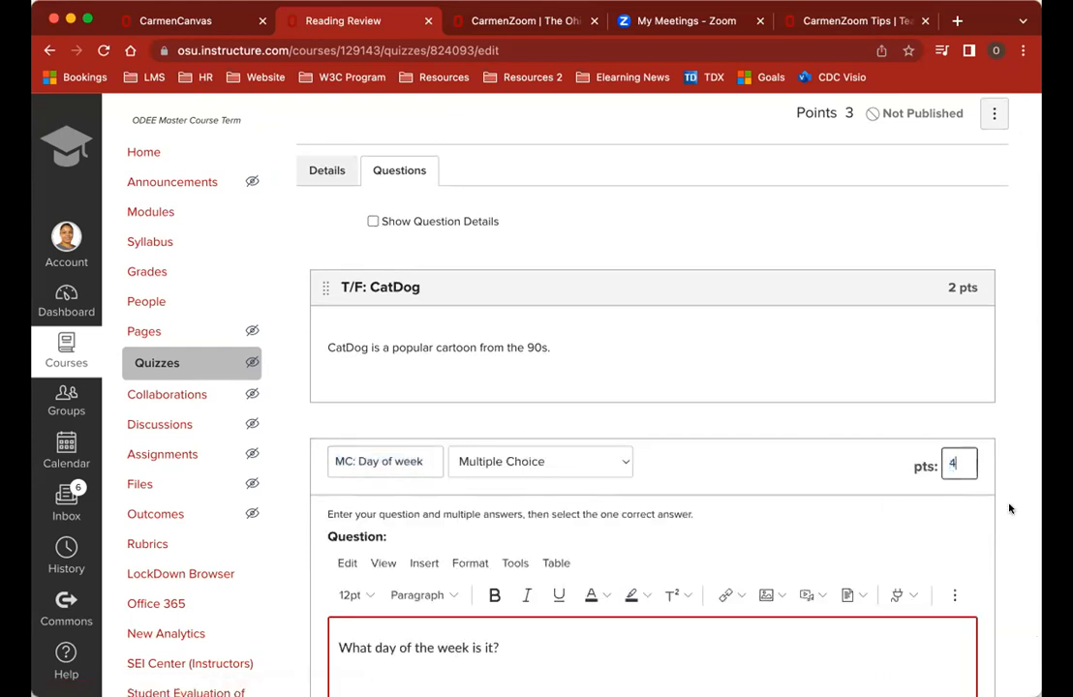
pyautogui.scroll(-5, 1008, 506)
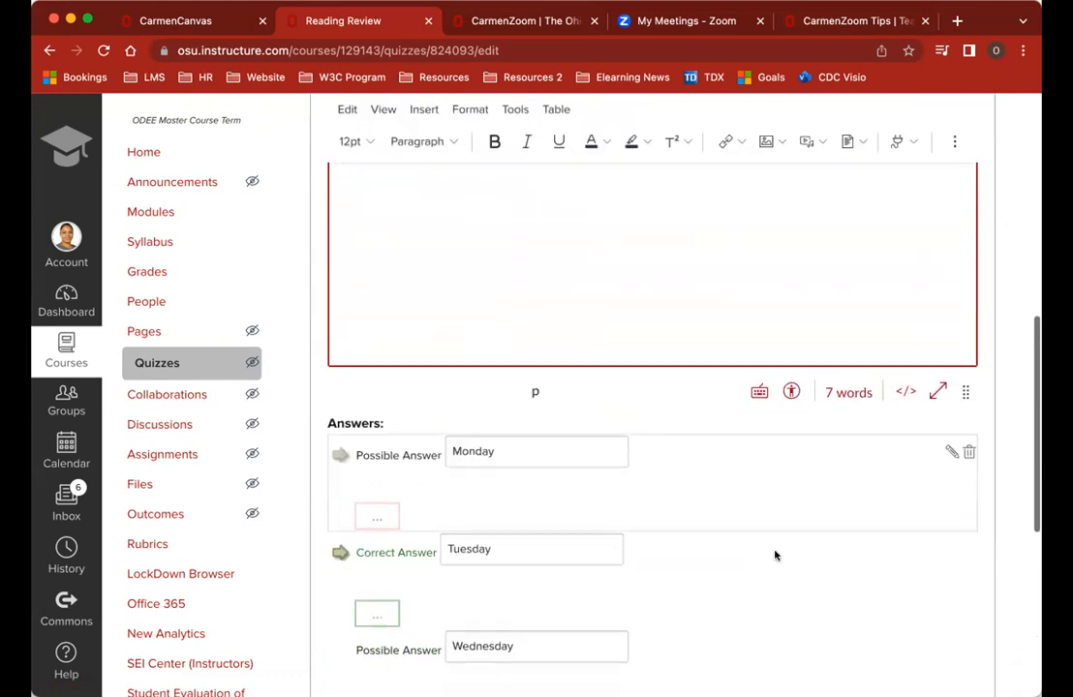
pyautogui.scroll(-3, 765, 556)
pyautogui.click(444, 637)
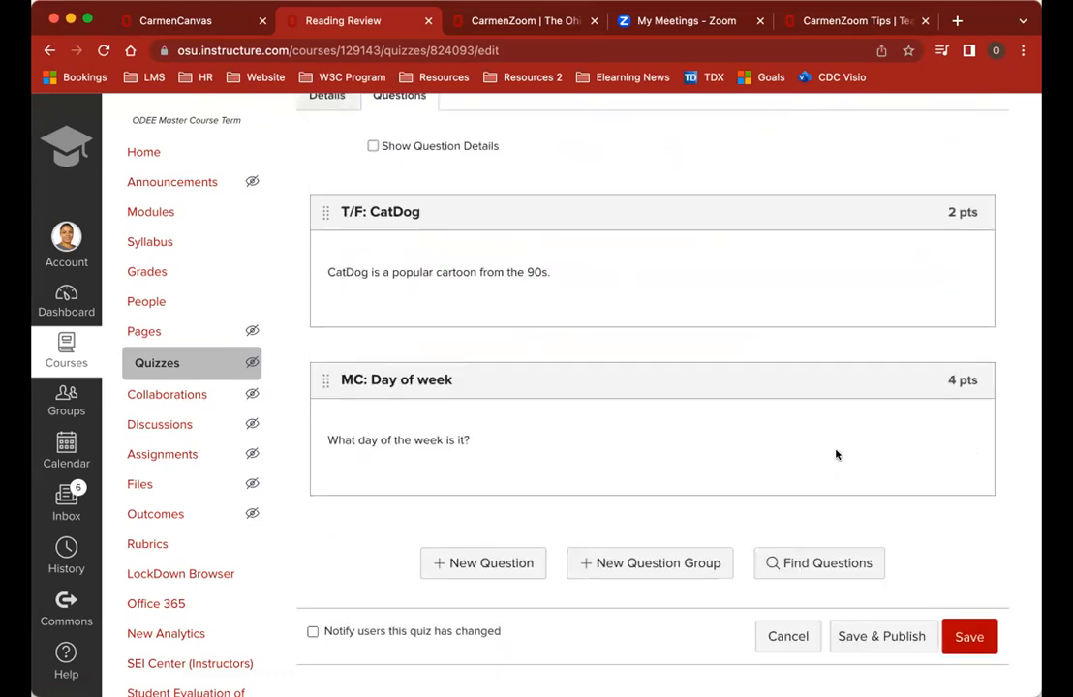
# Step: Add all questions from the Exit Ticket Survey Questions bank to the quiz with no question group
pyautogui.scroll(1, 893, 376)
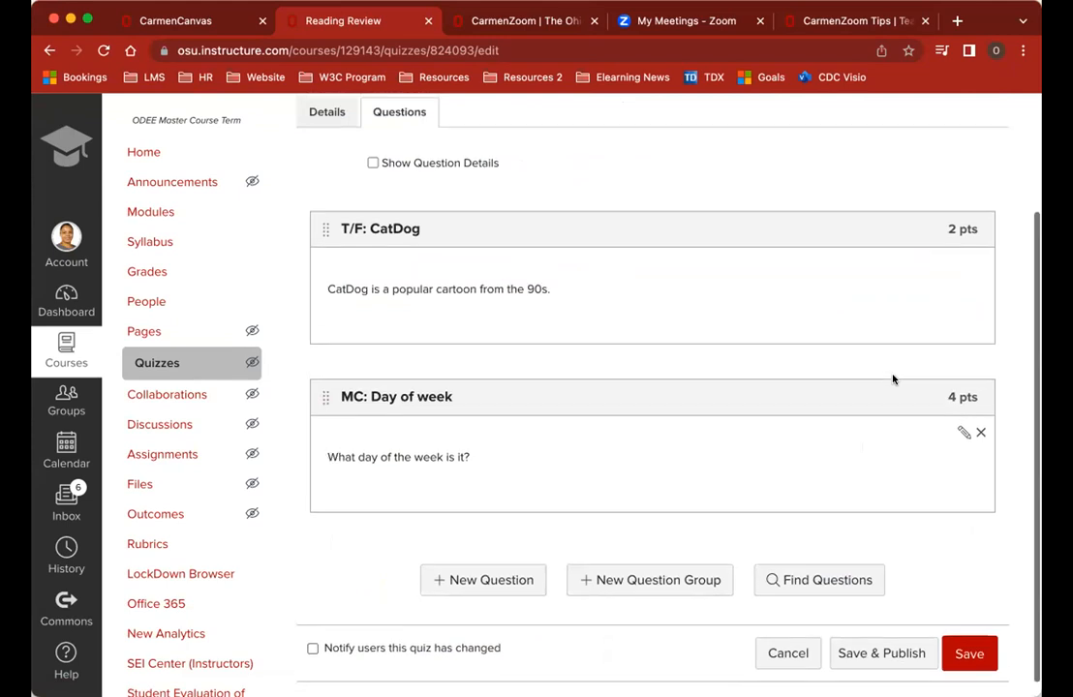
pyautogui.scroll(2, 893, 379)
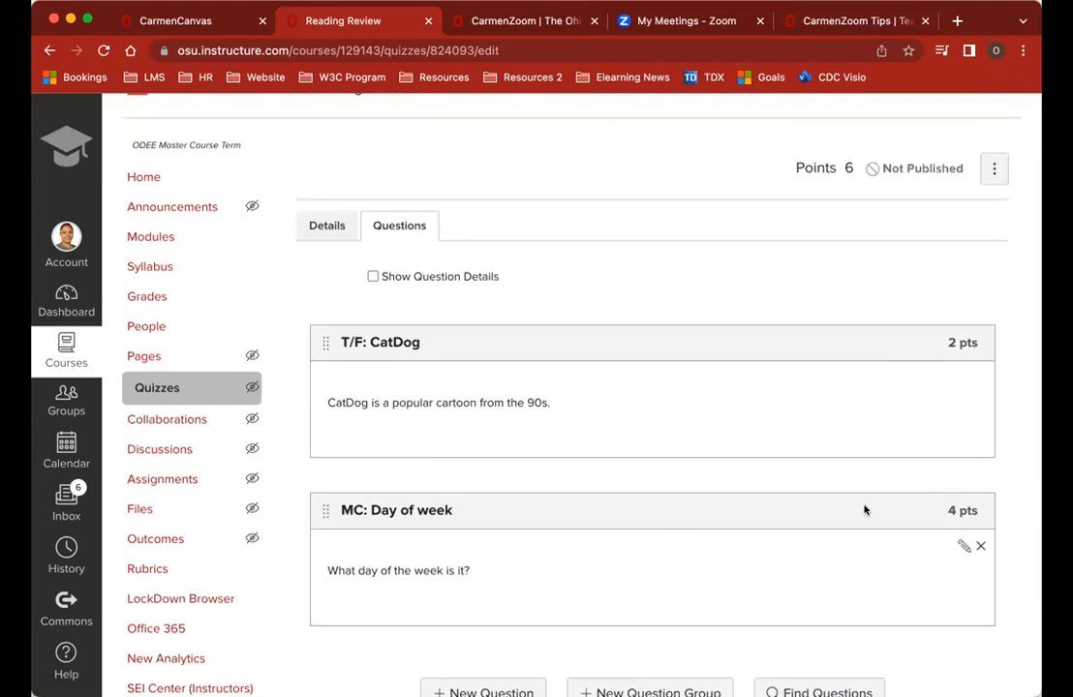
pyautogui.scroll(-2, 865, 510)
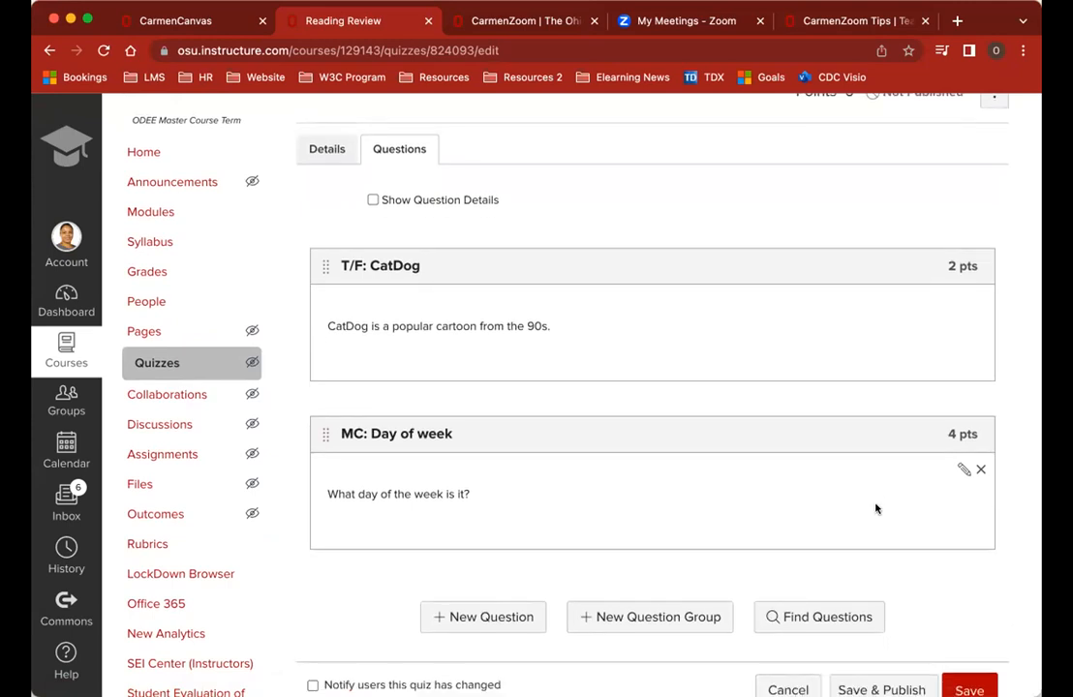
pyautogui.click(782, 617)
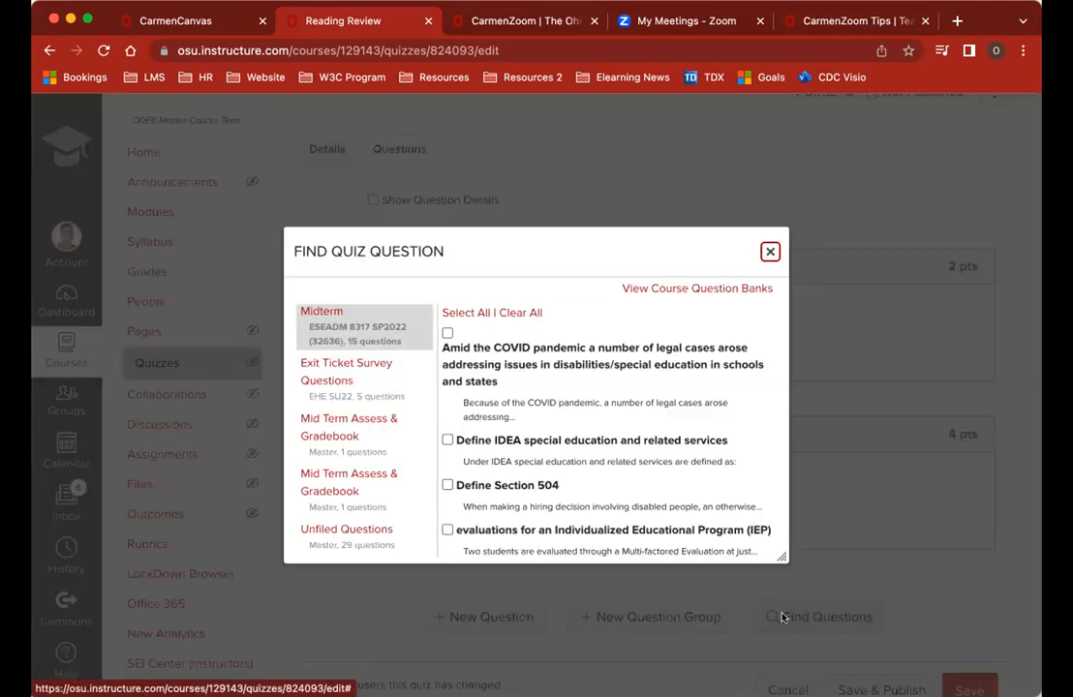
pyautogui.click(338, 380)
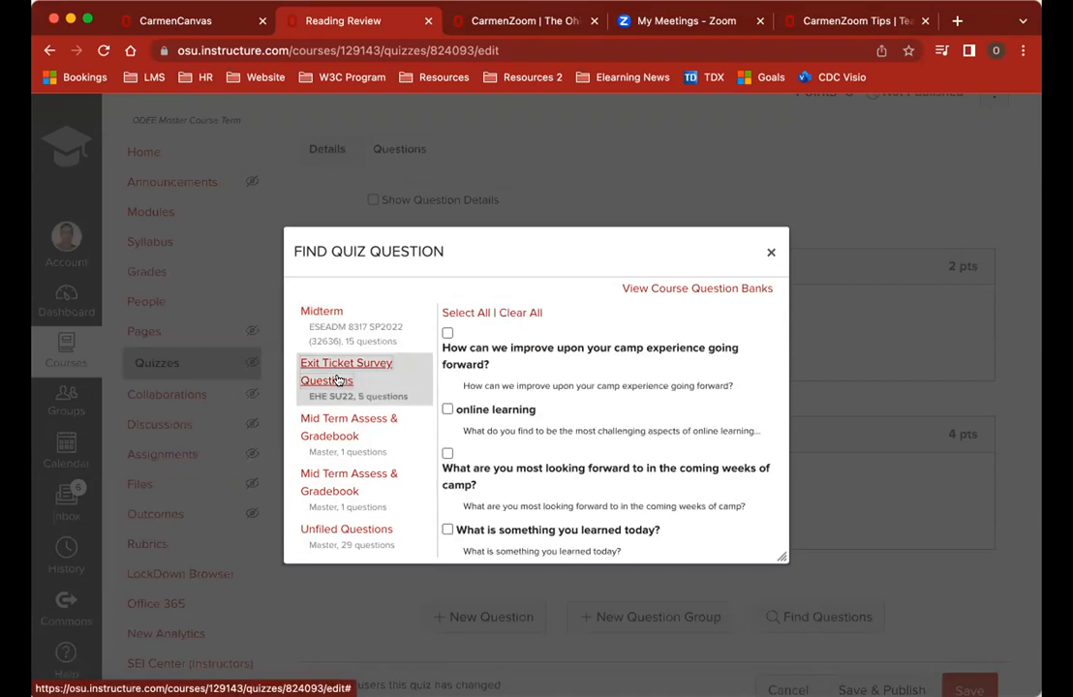
pyautogui.scroll(5, 466, 315)
pyautogui.click(468, 313)
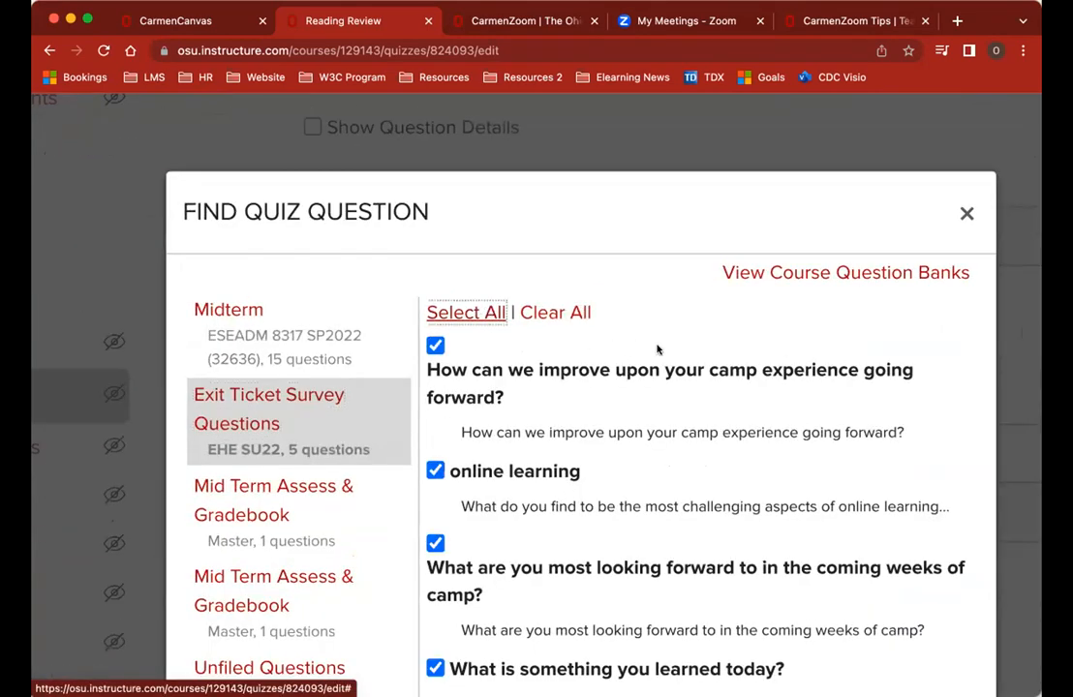
pyautogui.scroll(-10, 668, 350)
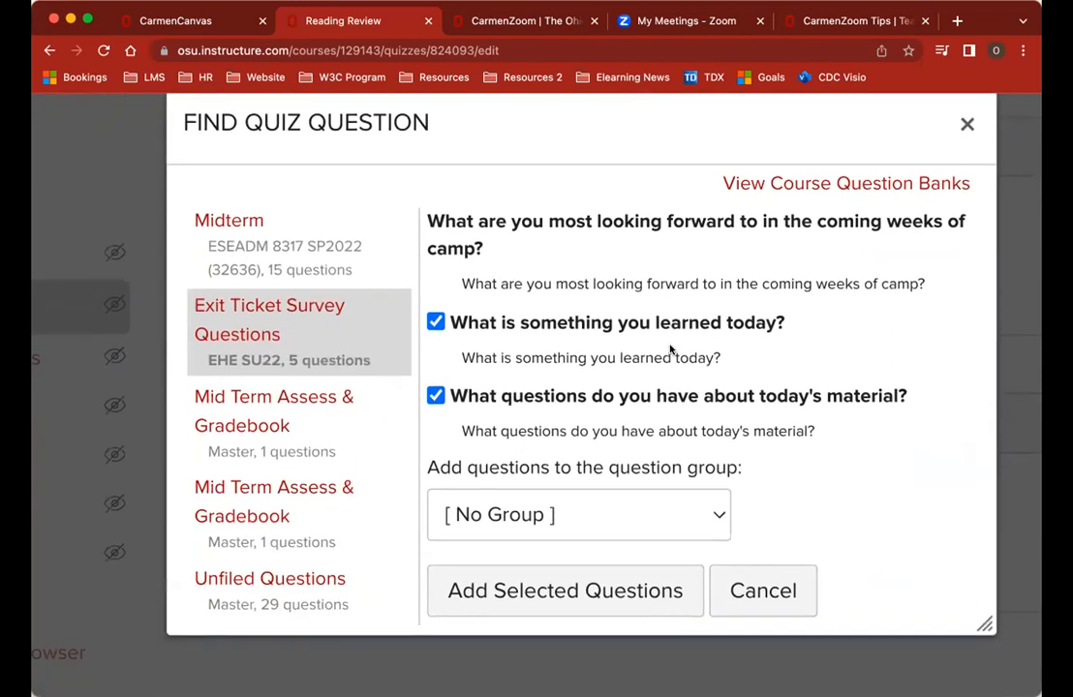
pyautogui.scroll(-2, 670, 351)
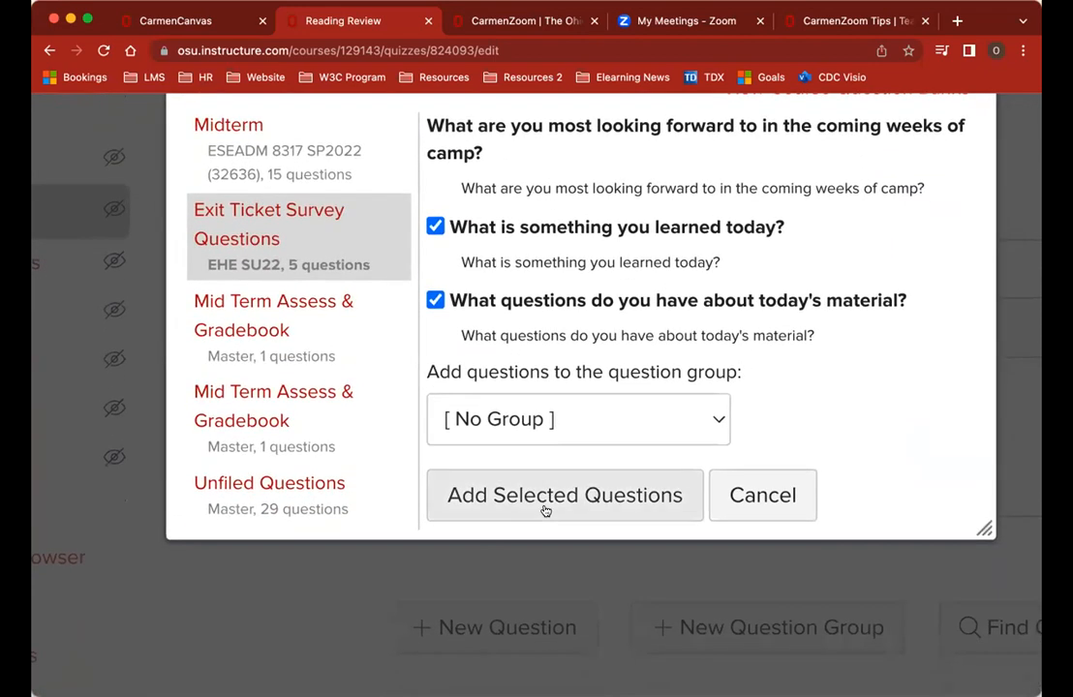
pyautogui.click(545, 509)
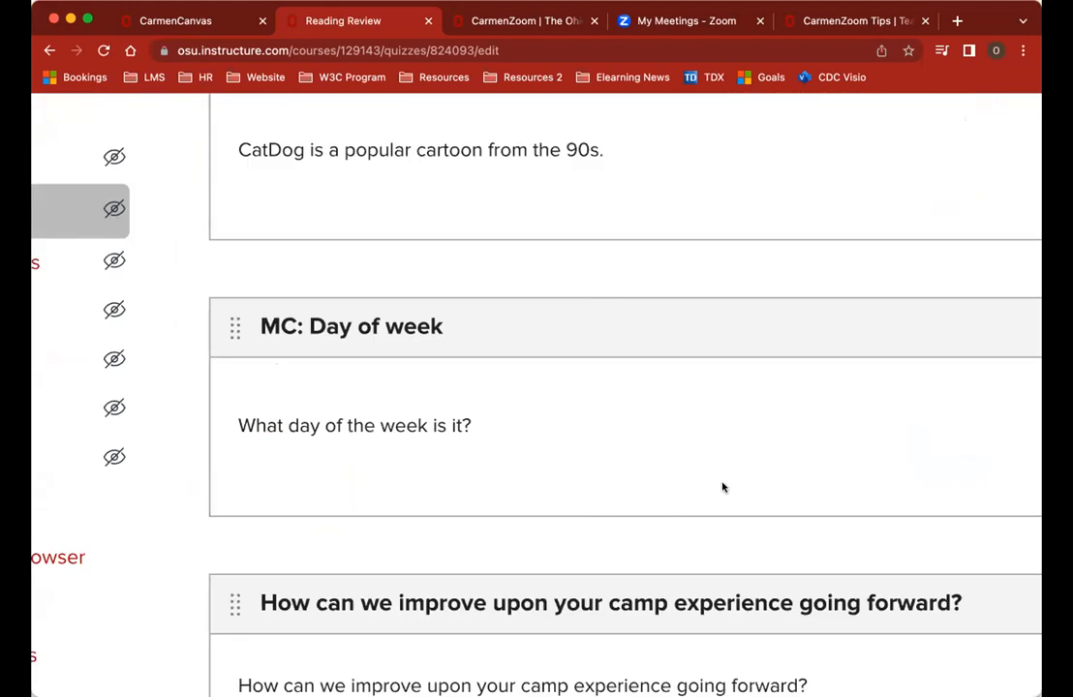
# Step: Review the questions added from the Exit Ticket Survey bank and their point values
pyautogui.scroll(-5, 723, 488)
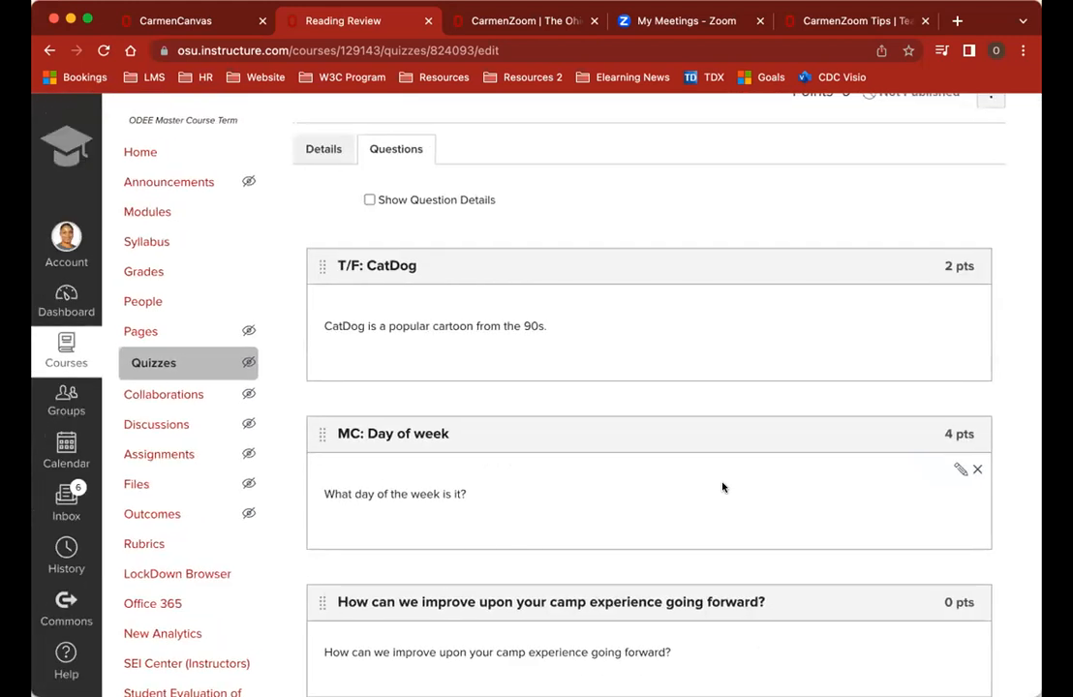
pyautogui.scroll(1, 723, 488)
pyautogui.scroll(1, 722, 488)
pyautogui.scroll(-5, 722, 488)
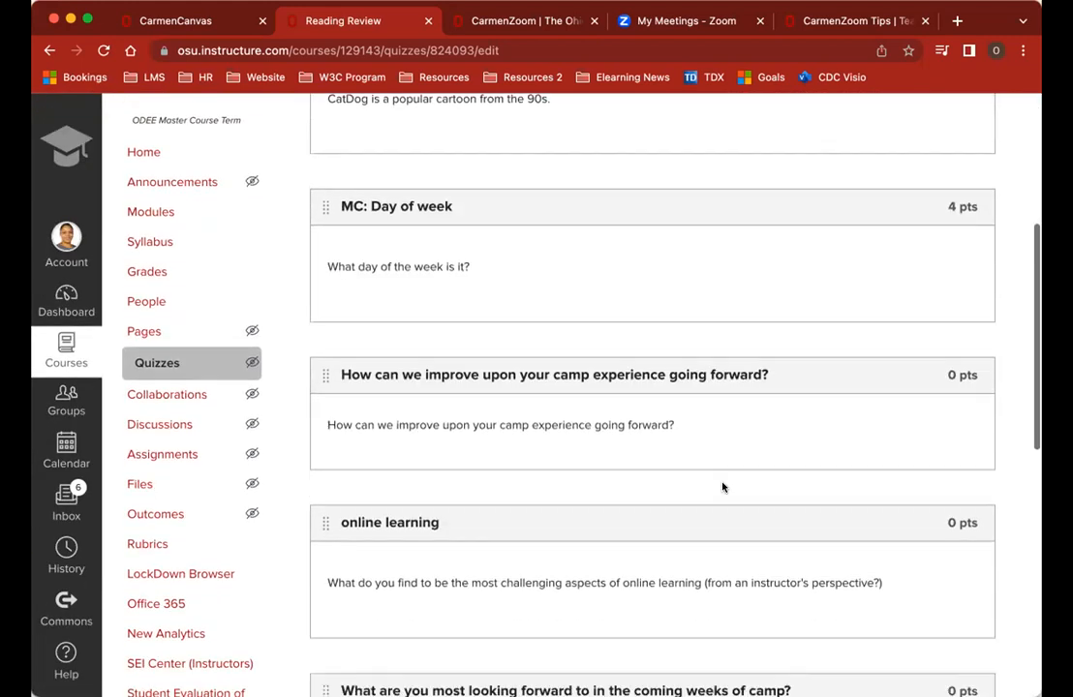
pyautogui.scroll(-5, 723, 489)
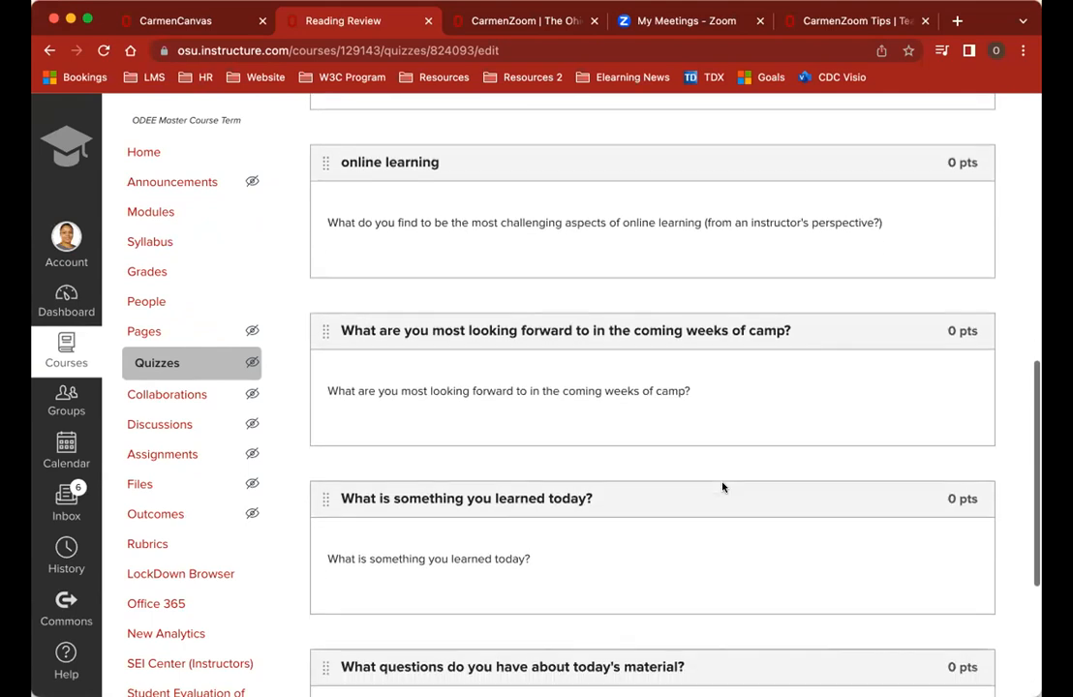
pyautogui.scroll(-1, 722, 488)
pyautogui.scroll(3, 723, 488)
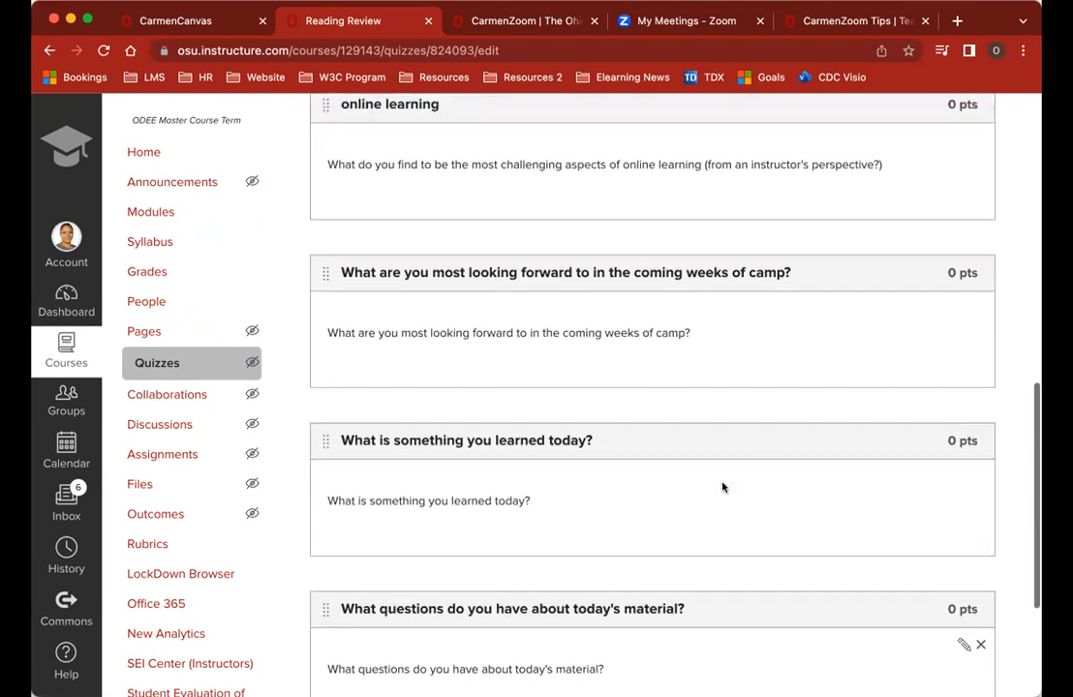
pyautogui.scroll(1, 723, 488)
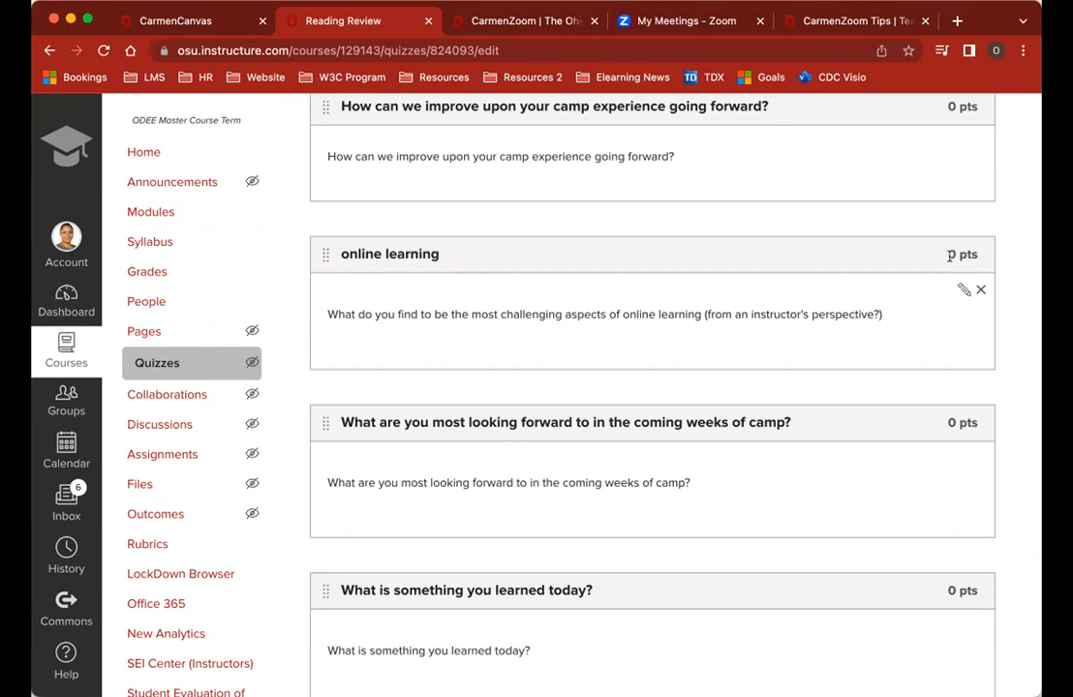
# Step: Set the "online learning" essay question to 1 point and update the question
pyautogui.click(959, 288)
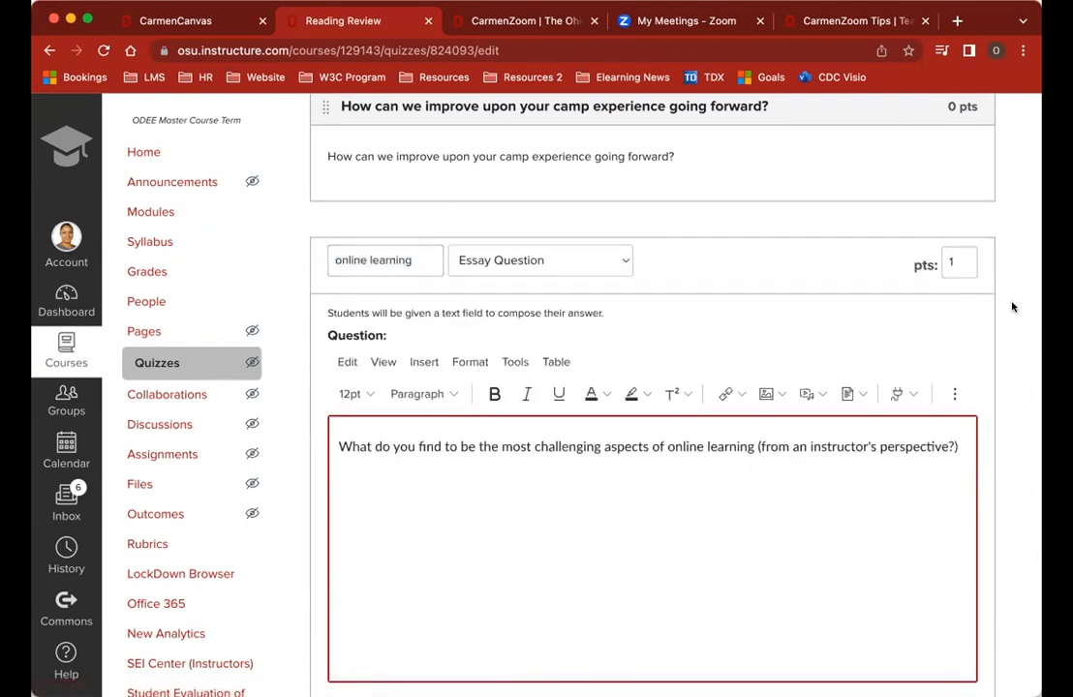
pyautogui.scroll(-1, 1014, 307)
pyautogui.scroll(-3, 376, 546)
pyautogui.click(438, 496)
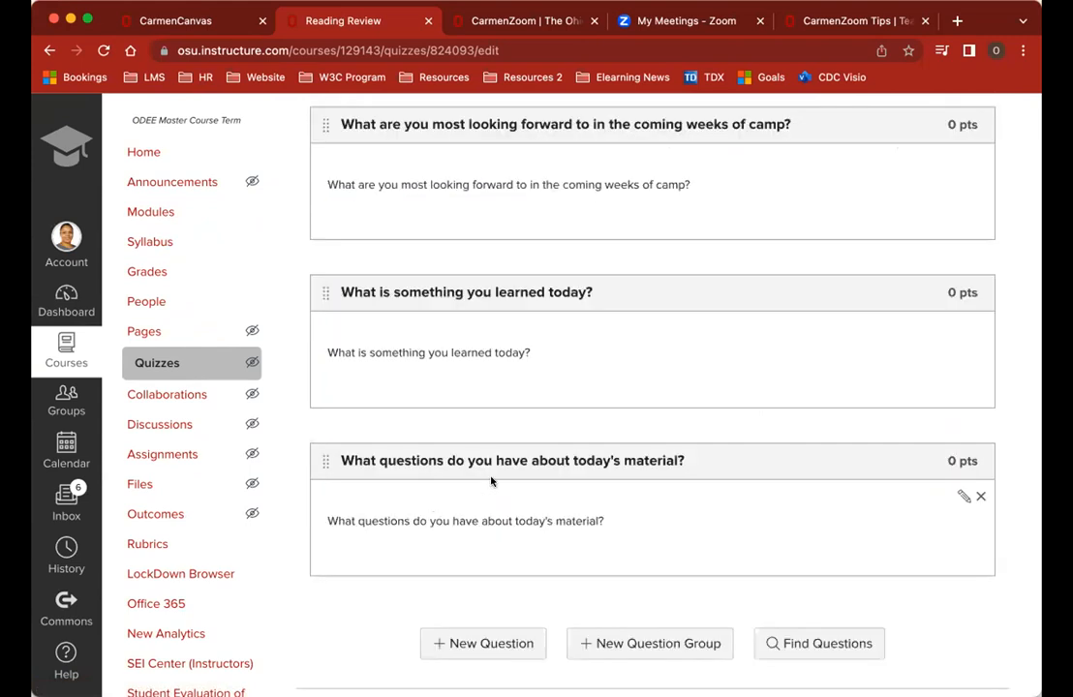
pyautogui.scroll(4, 738, 397)
pyautogui.scroll(-2, 743, 397)
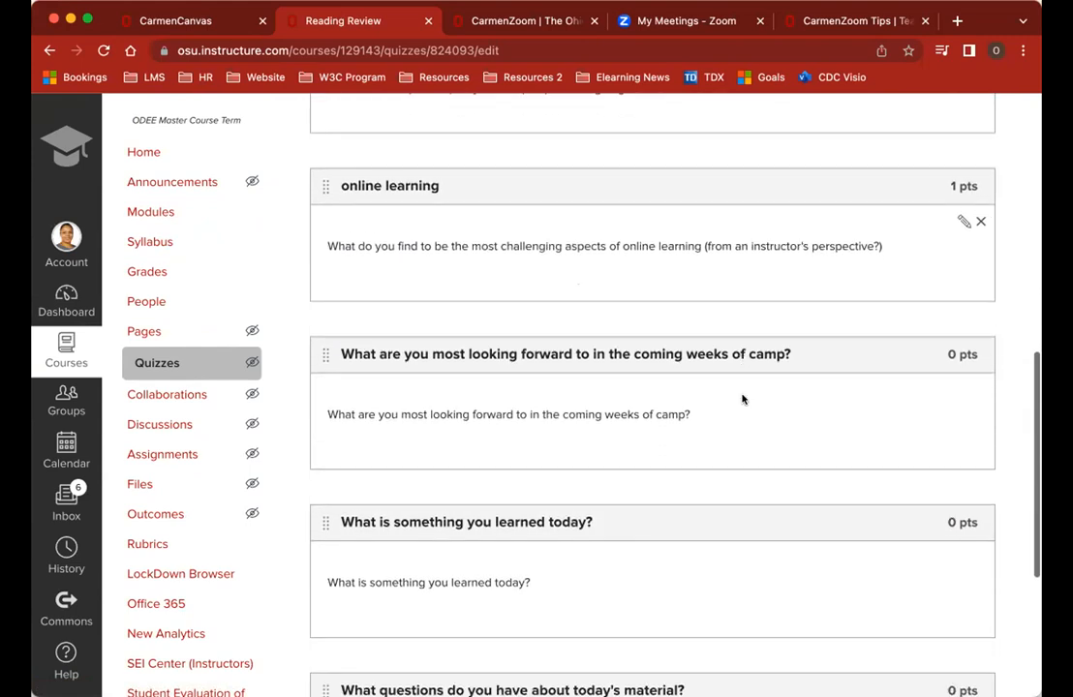
# Step: Start a new question group that picks 3 questions at 5 points per question
pyautogui.scroll(-3, 743, 399)
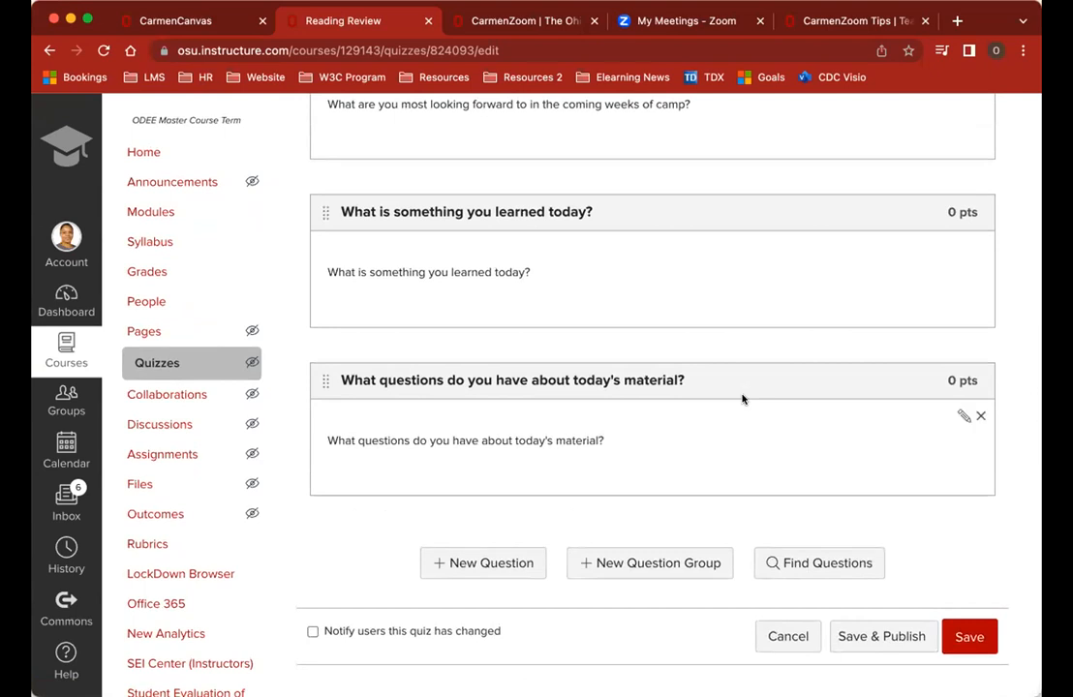
pyautogui.click(656, 563)
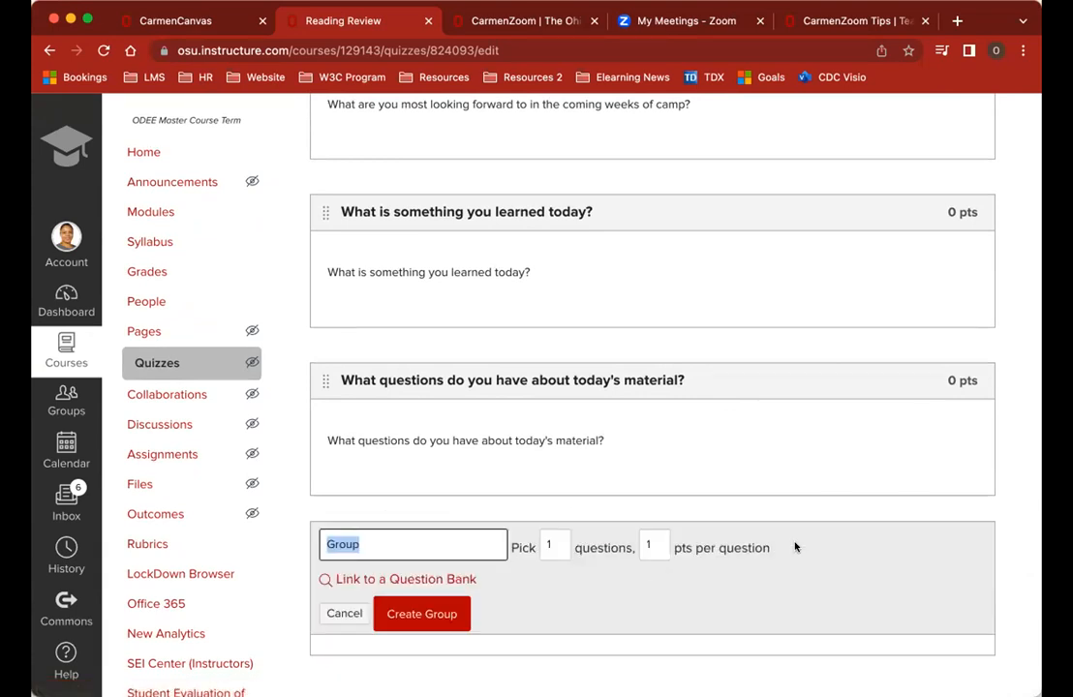
pyautogui.scroll(-3, 804, 512)
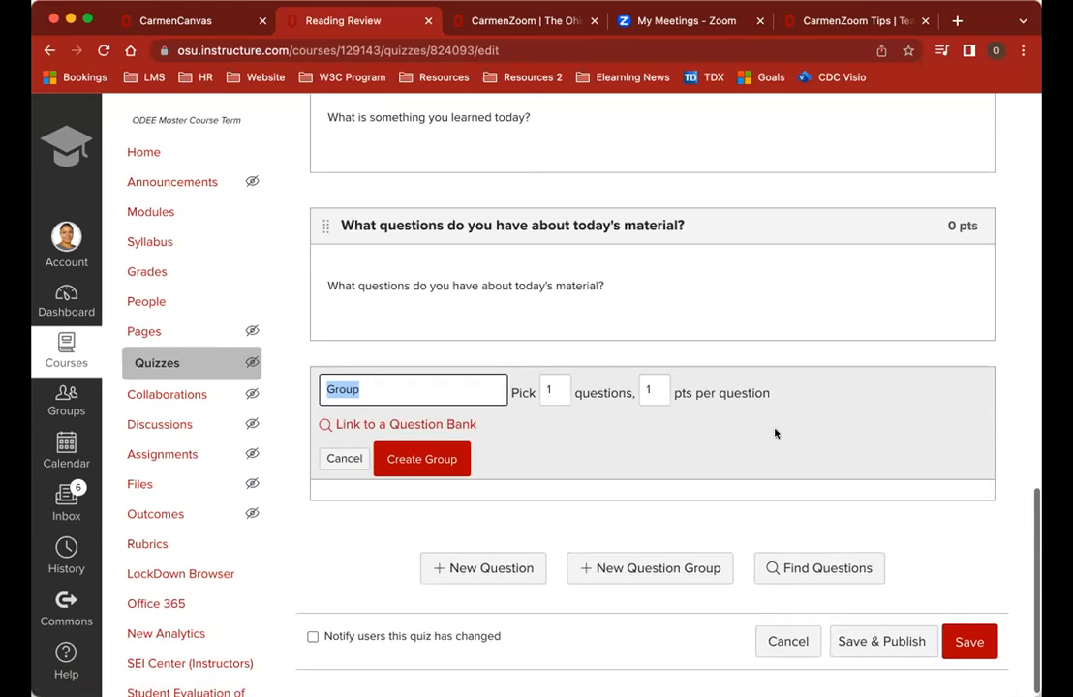
pyautogui.scroll(3, 775, 433)
pyautogui.scroll(3, 775, 433)
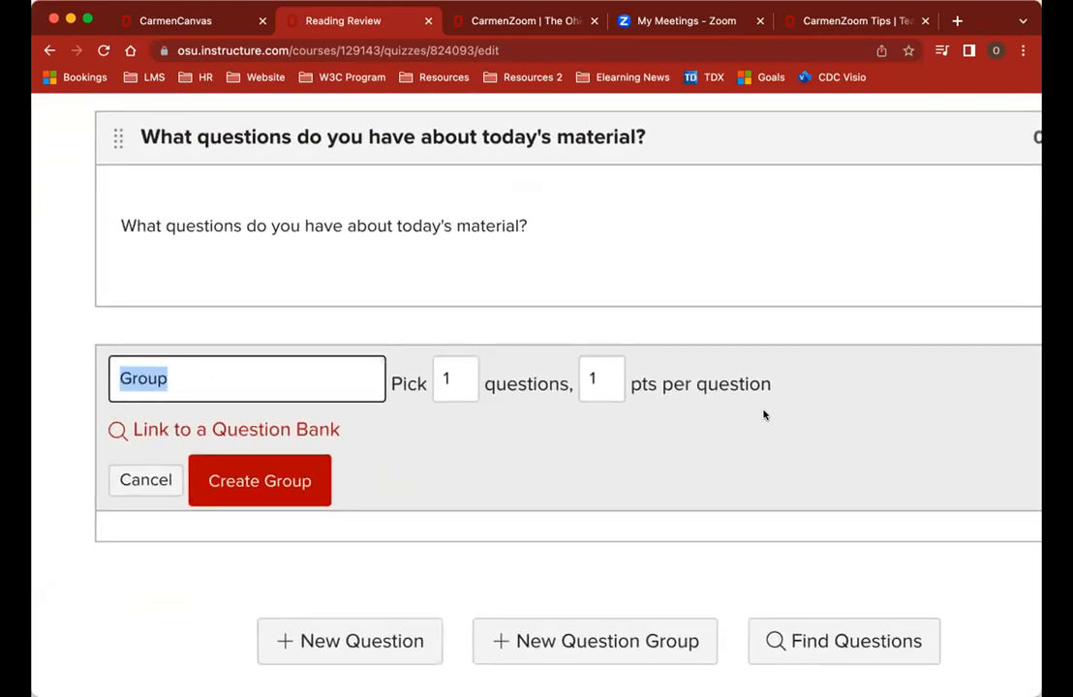
pyautogui.scroll(-2, 761, 414)
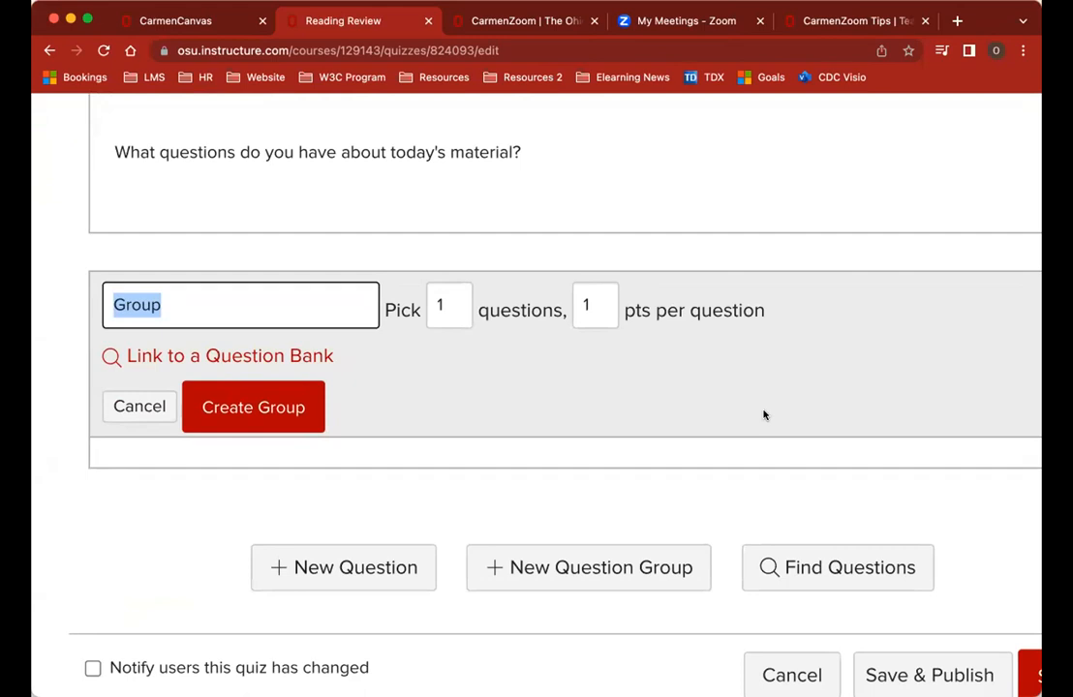
pyautogui.click(184, 307)
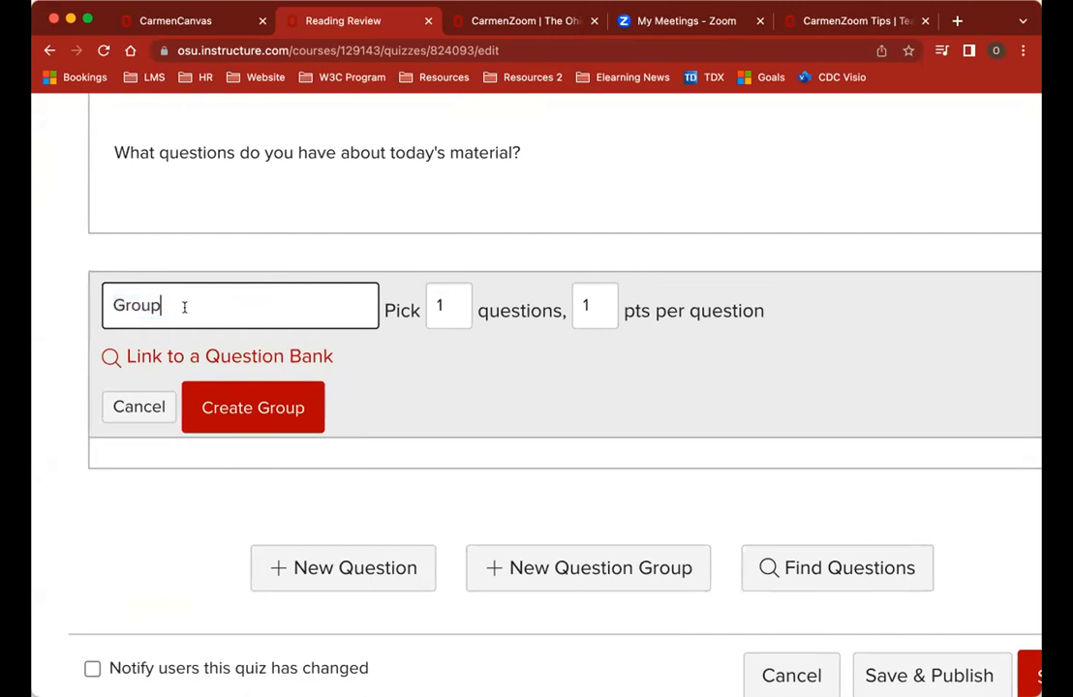
pyautogui.doubleClick(113, 308)
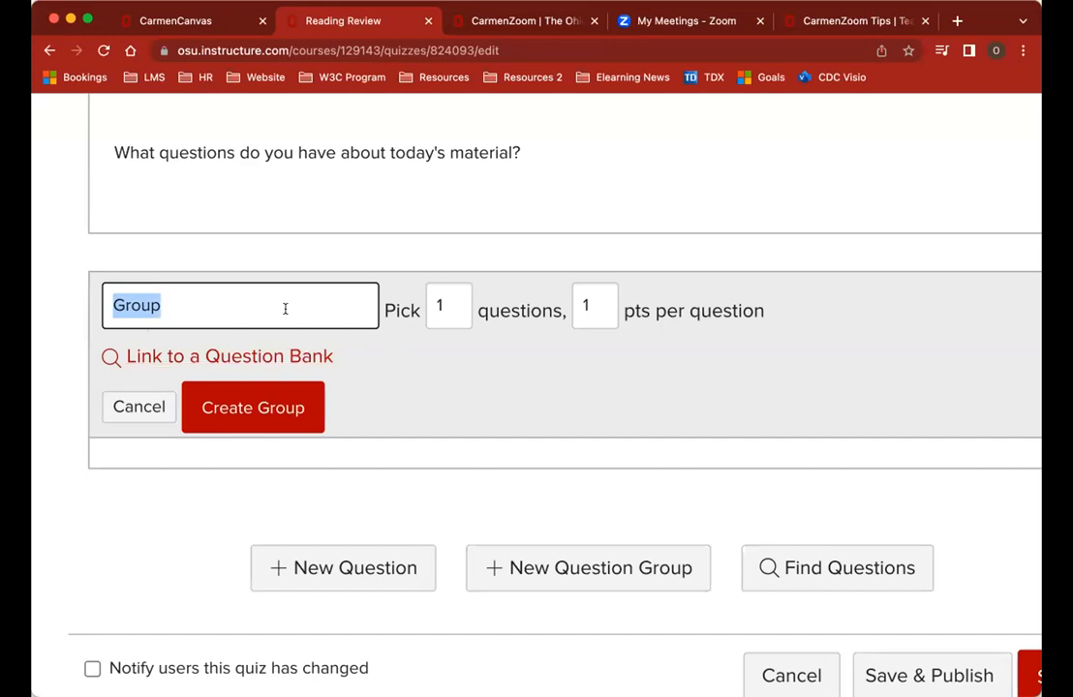
pyautogui.doubleClick(460, 309)
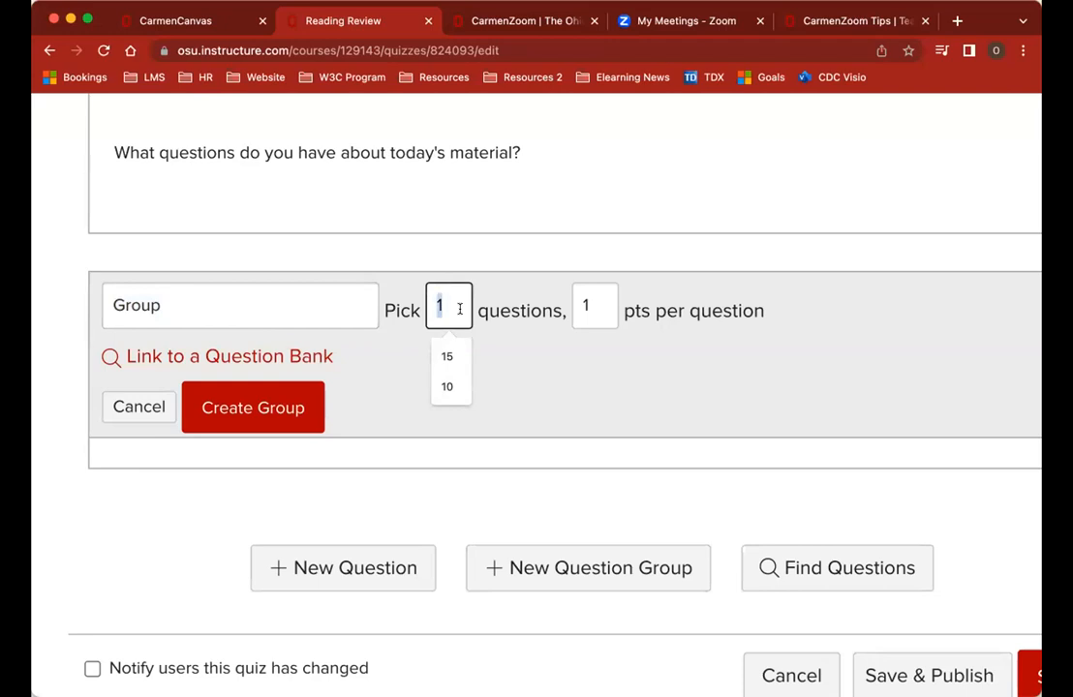
pyautogui.write('3')
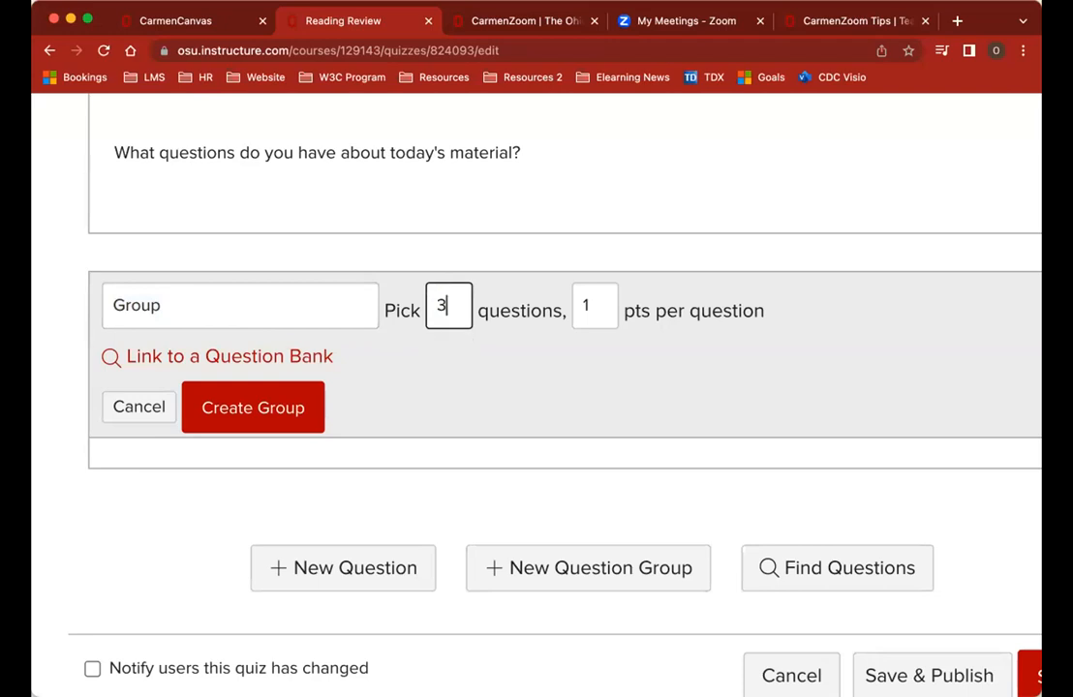
pyautogui.doubleClick(586, 306)
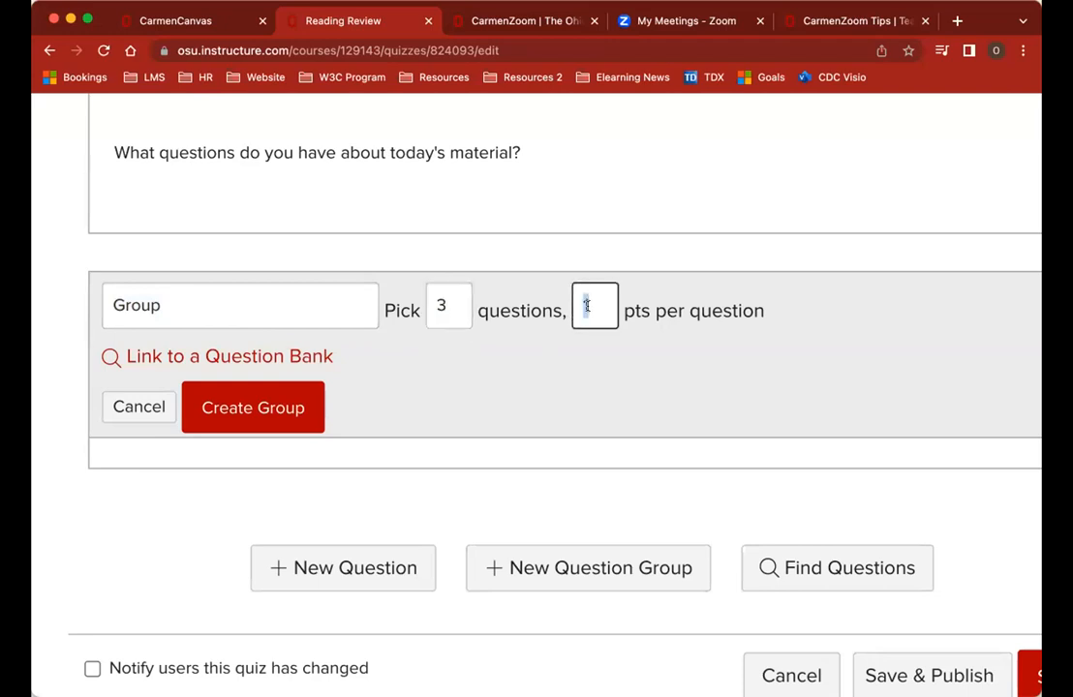
pyautogui.write('5')
# Step: Link the question group to the ESEADM 8317 SP2022 Midterm question bank and create the group
pyautogui.click(208, 360)
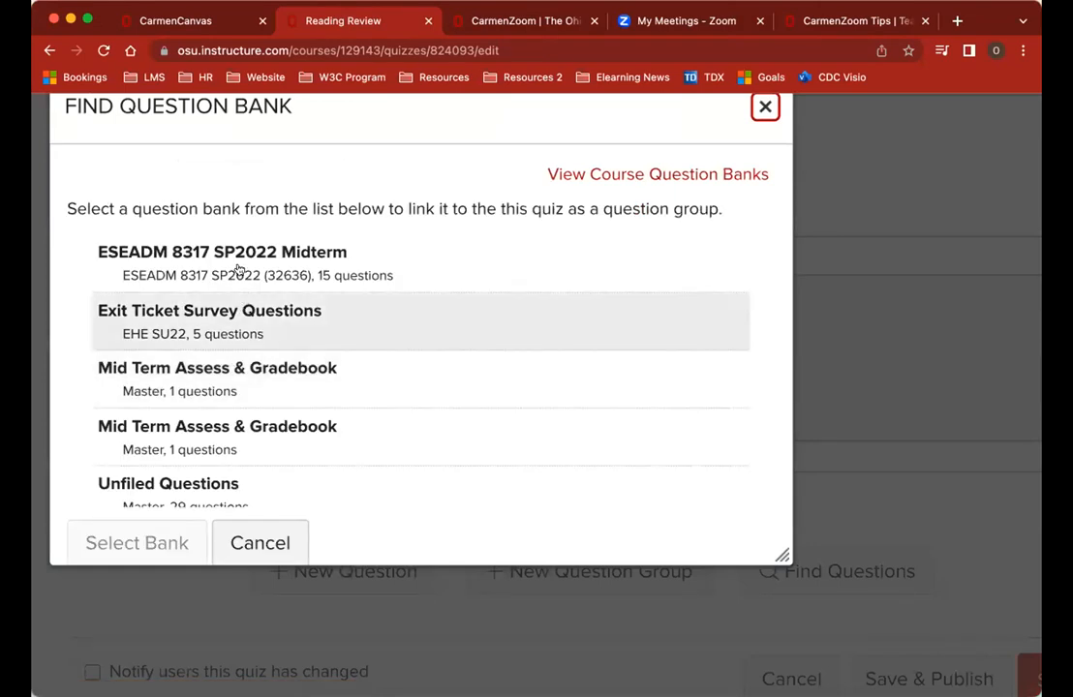
pyautogui.click(238, 270)
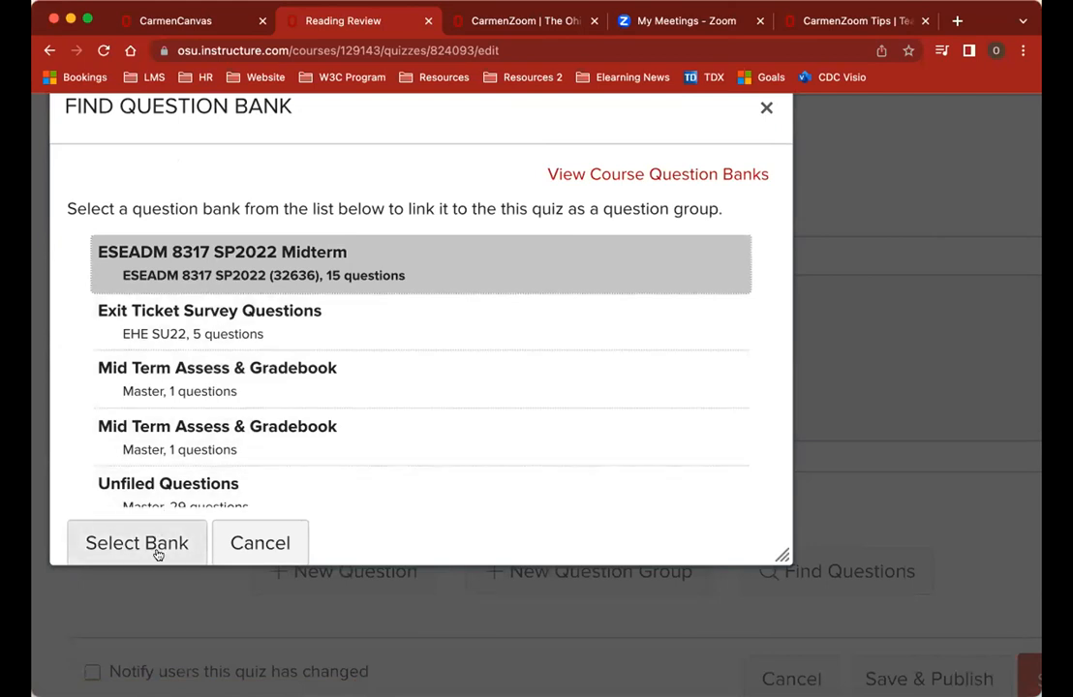
pyautogui.click(158, 548)
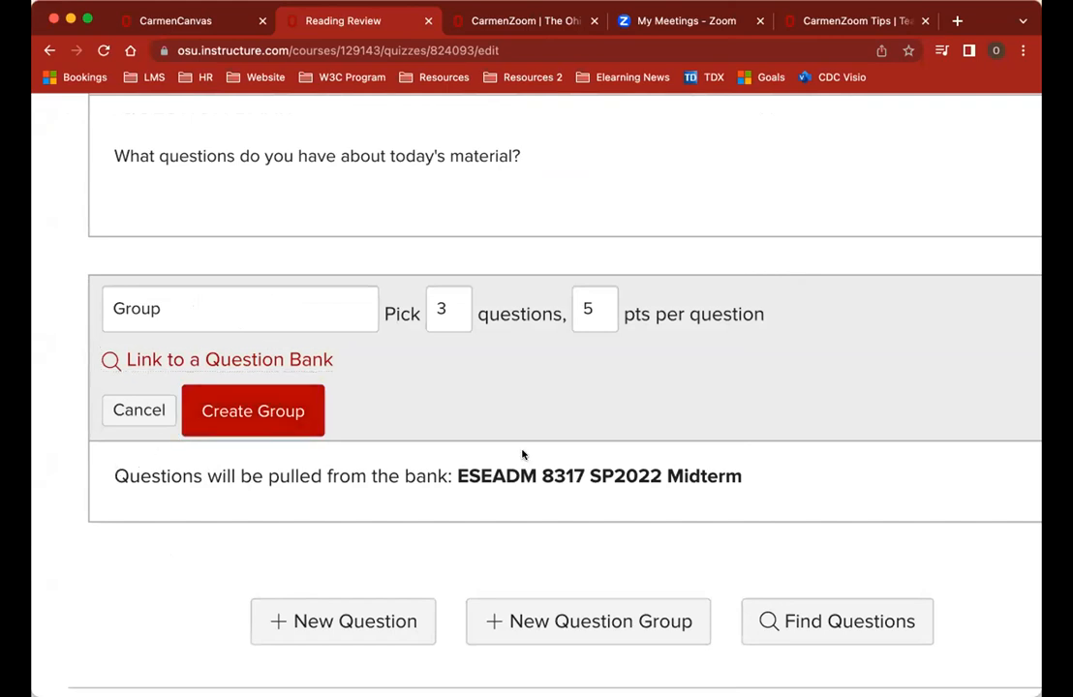
pyautogui.moveTo(114, 476); pyautogui.dragTo(754, 486)
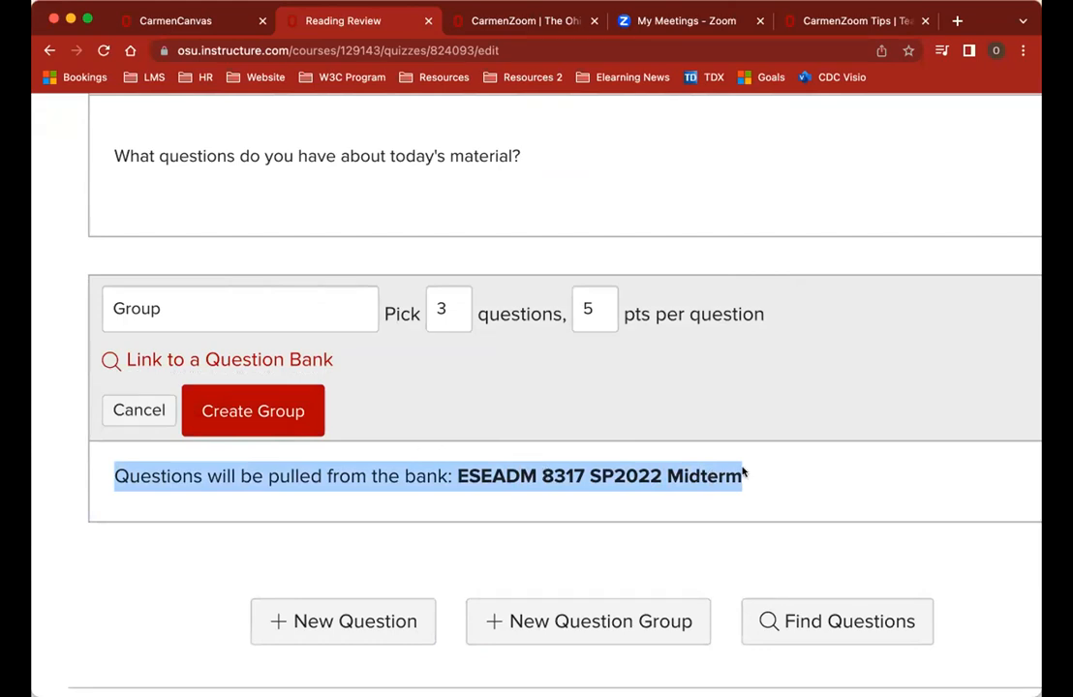
pyautogui.click(269, 419)
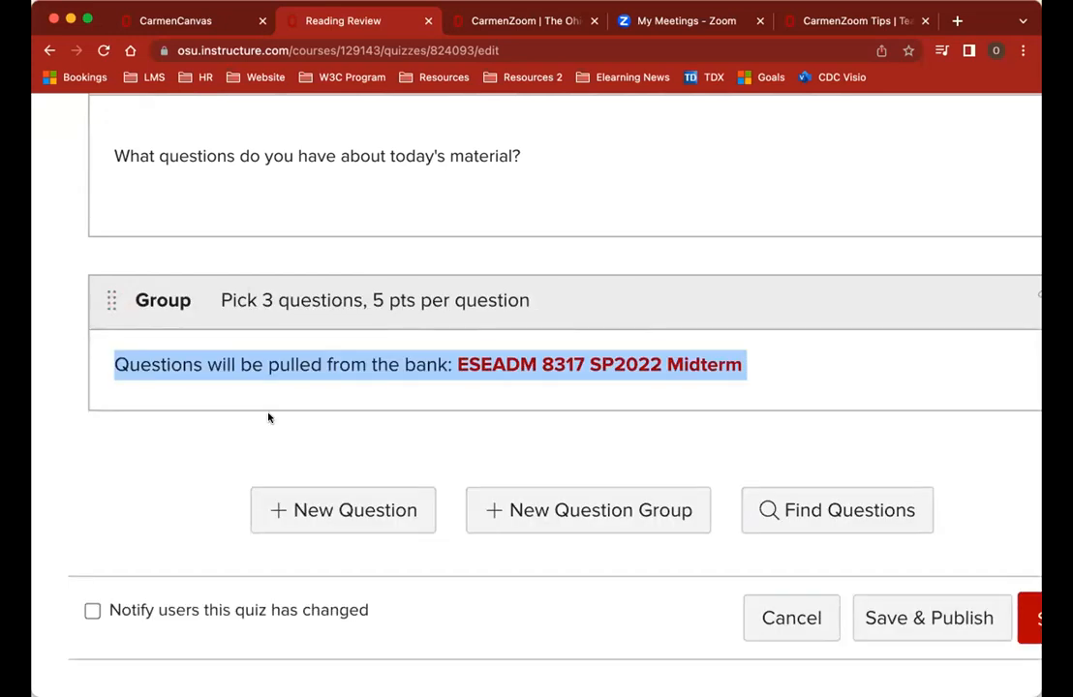
pyautogui.click(480, 405)
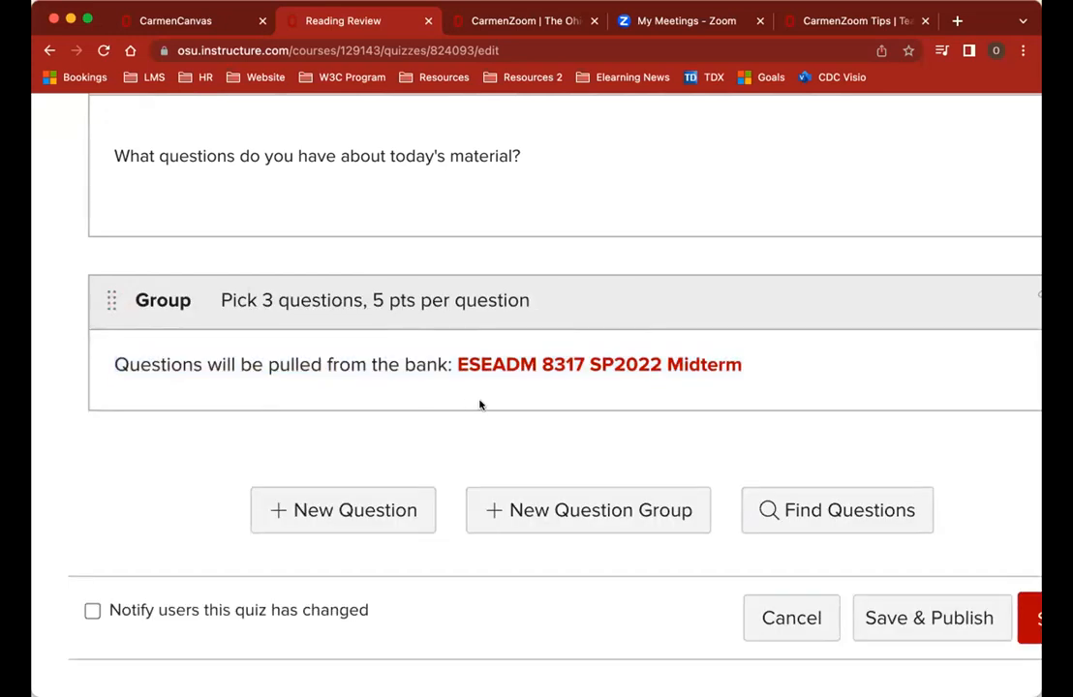
# Step: Review the quiz's total points, its question list and the new question group
pyautogui.hscroll(5, 480, 405)
pyautogui.hscroll(-2, 549, 408)
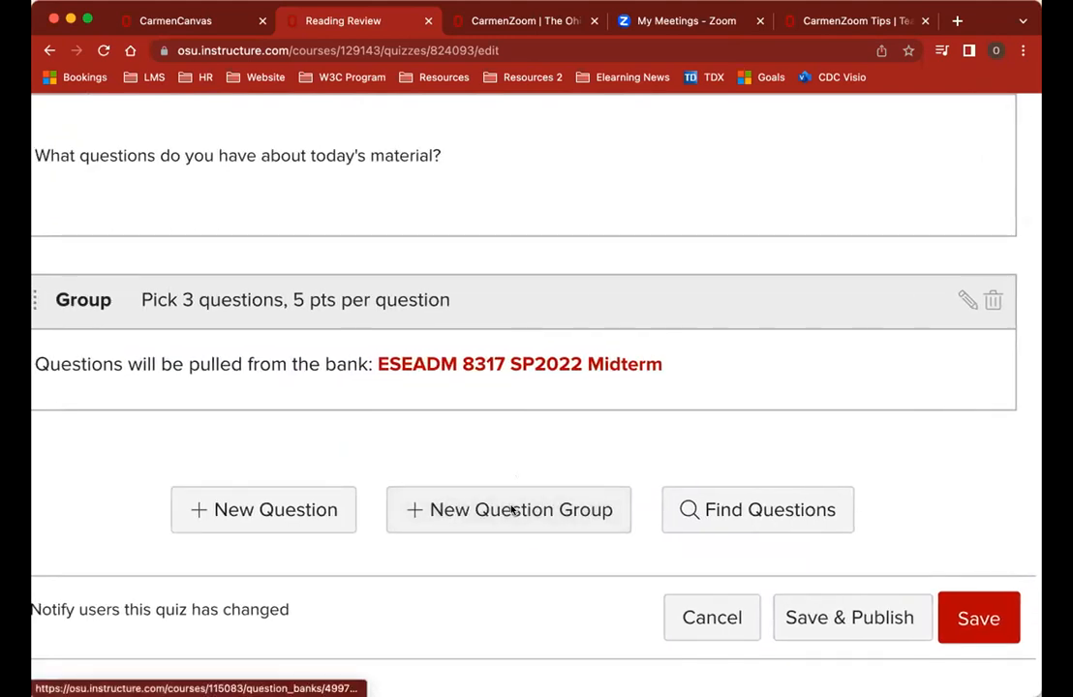
pyautogui.scroll(-3, 512, 509)
pyautogui.scroll(3, 513, 509)
pyautogui.scroll(10, 513, 509)
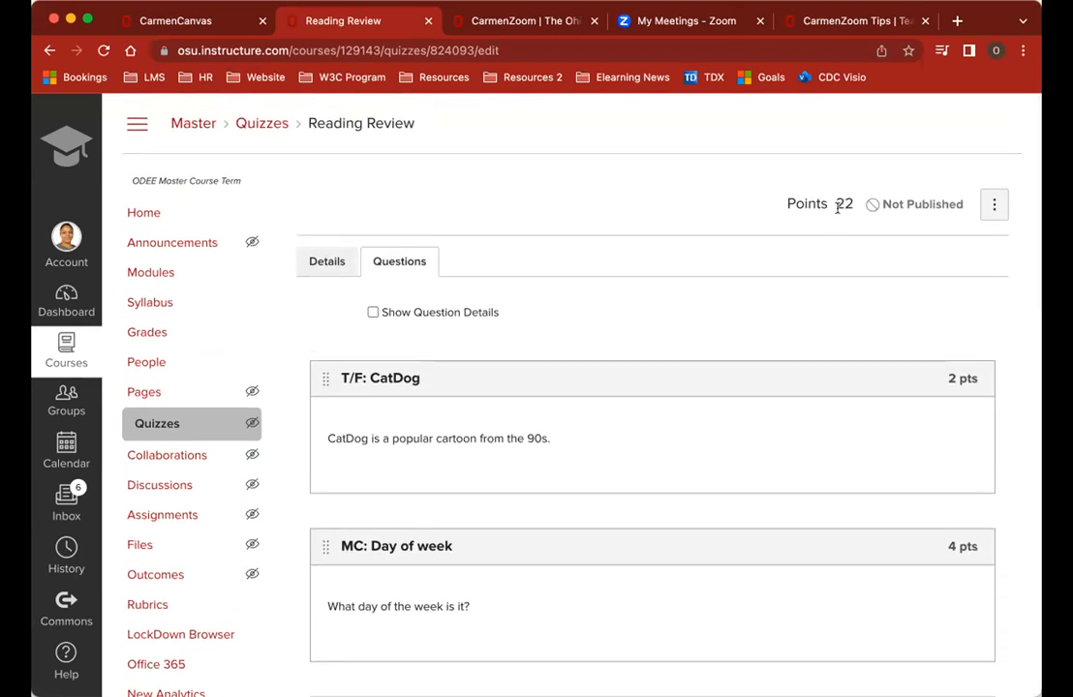
pyautogui.scroll(-5, 838, 215)
pyautogui.scroll(-10, 838, 213)
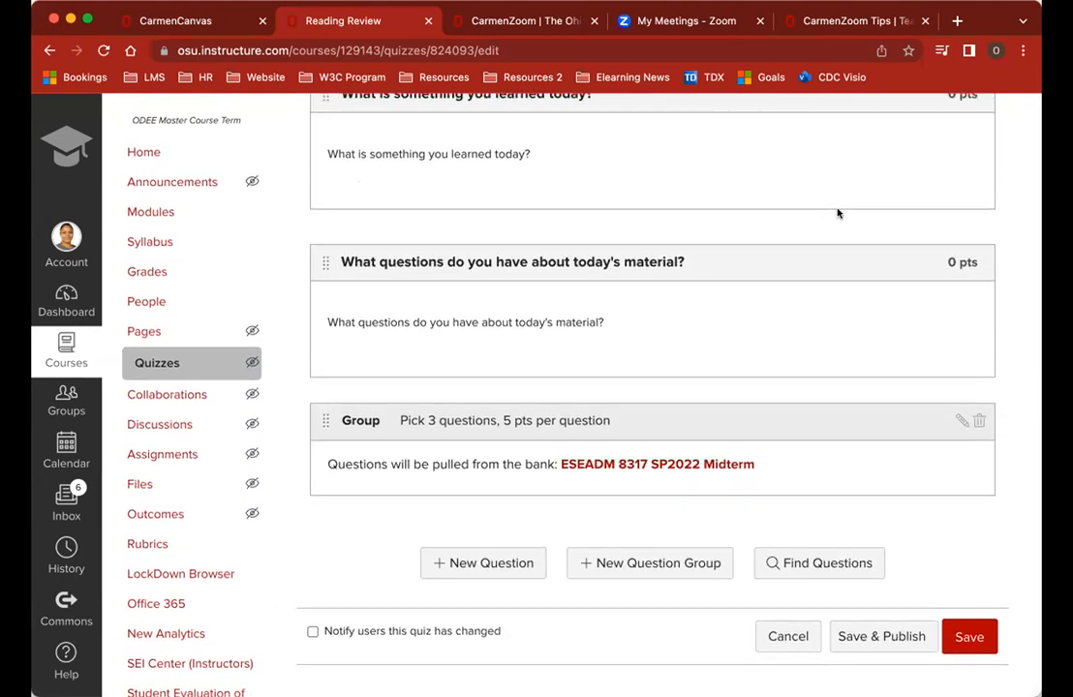
pyautogui.scroll(10, 762, 249)
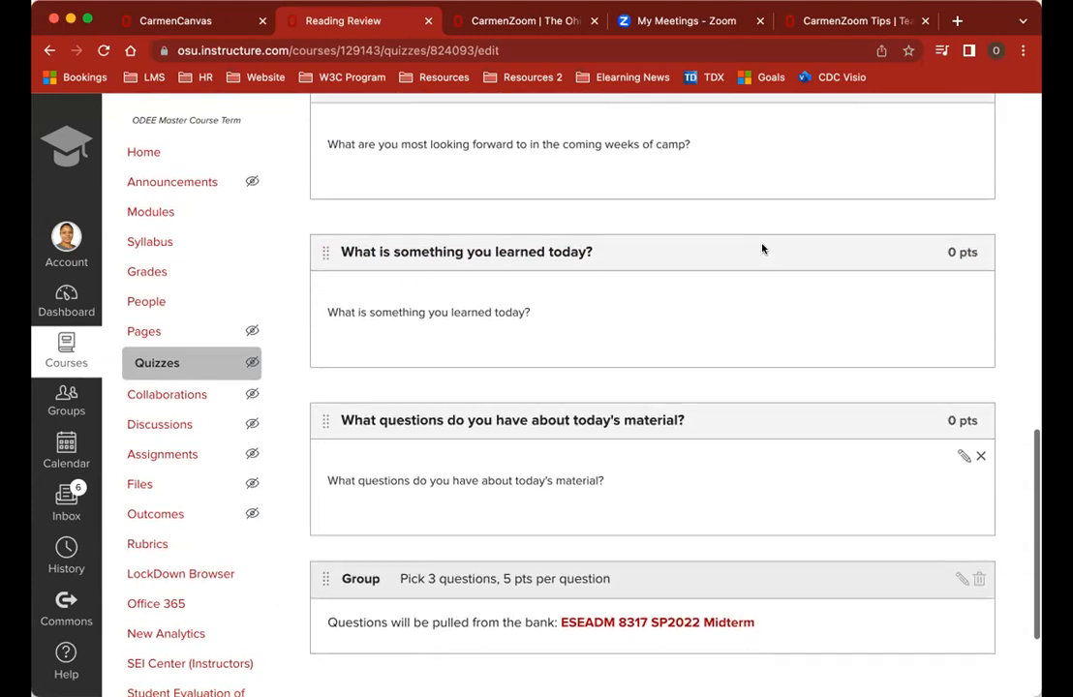
pyautogui.scroll(5, 762, 249)
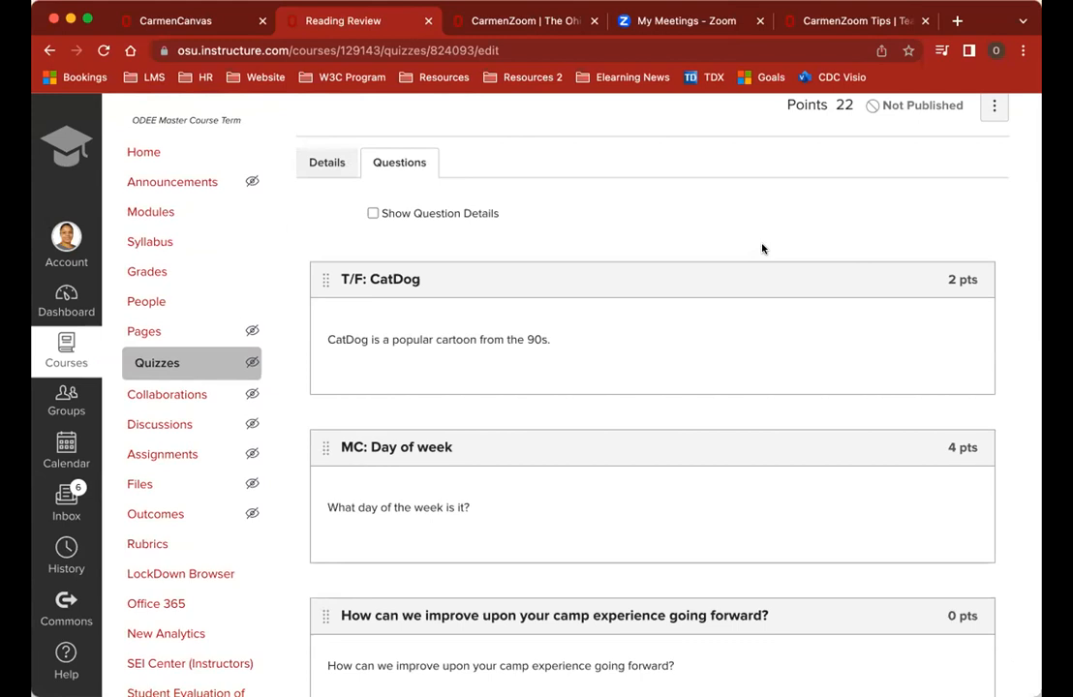
# Step: Save and publish the Reading Review quiz
pyautogui.scroll(-15, 762, 249)
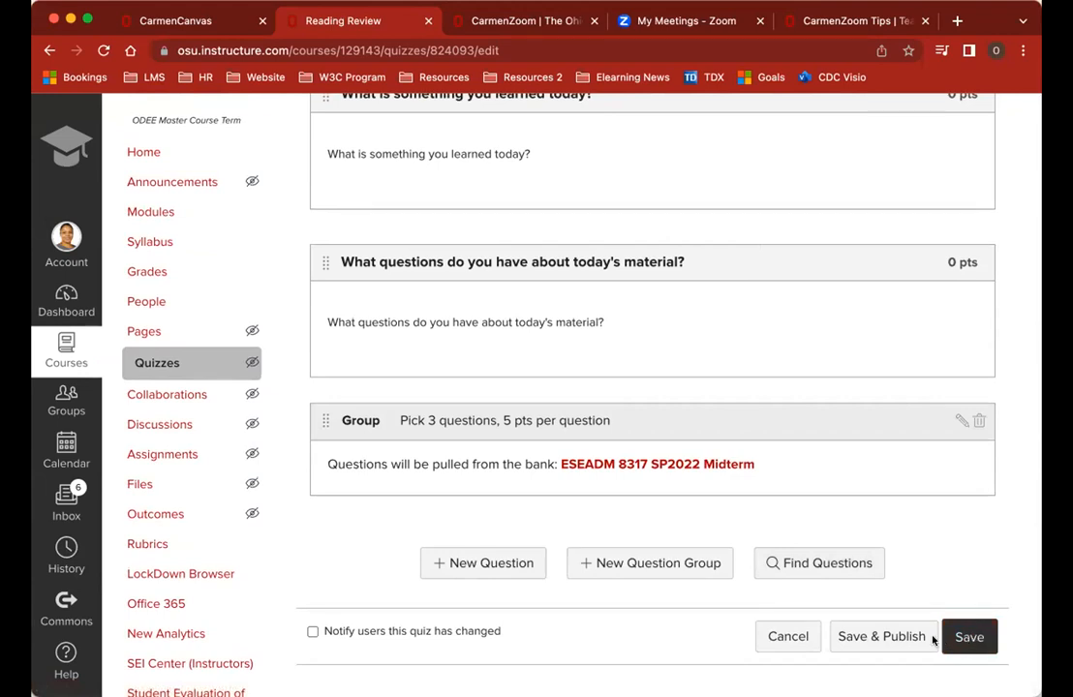
pyautogui.click(890, 636)
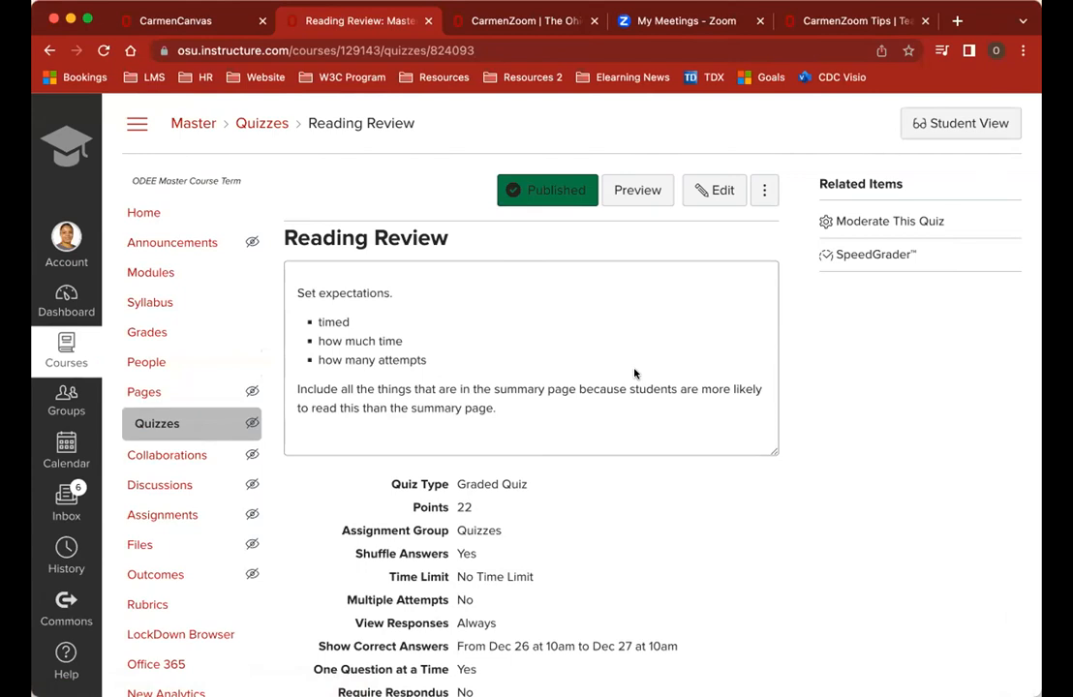
# Step: Add a new course question bank named "Reading Review" from the course's question bank management
pyautogui.click(158, 428)
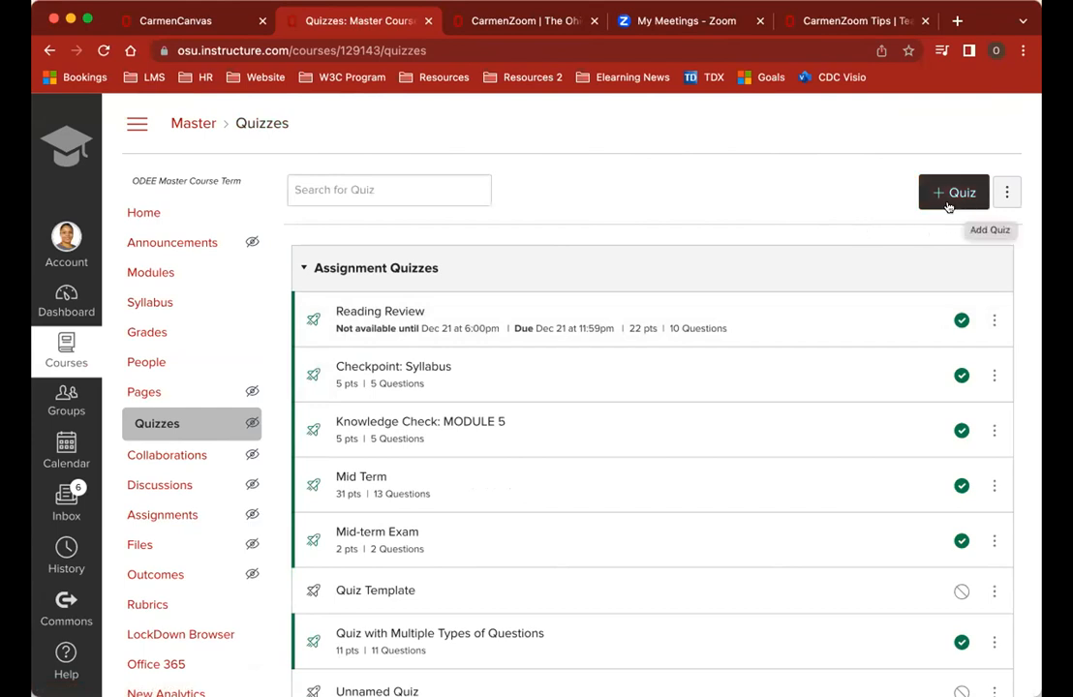
pyautogui.click(1006, 196)
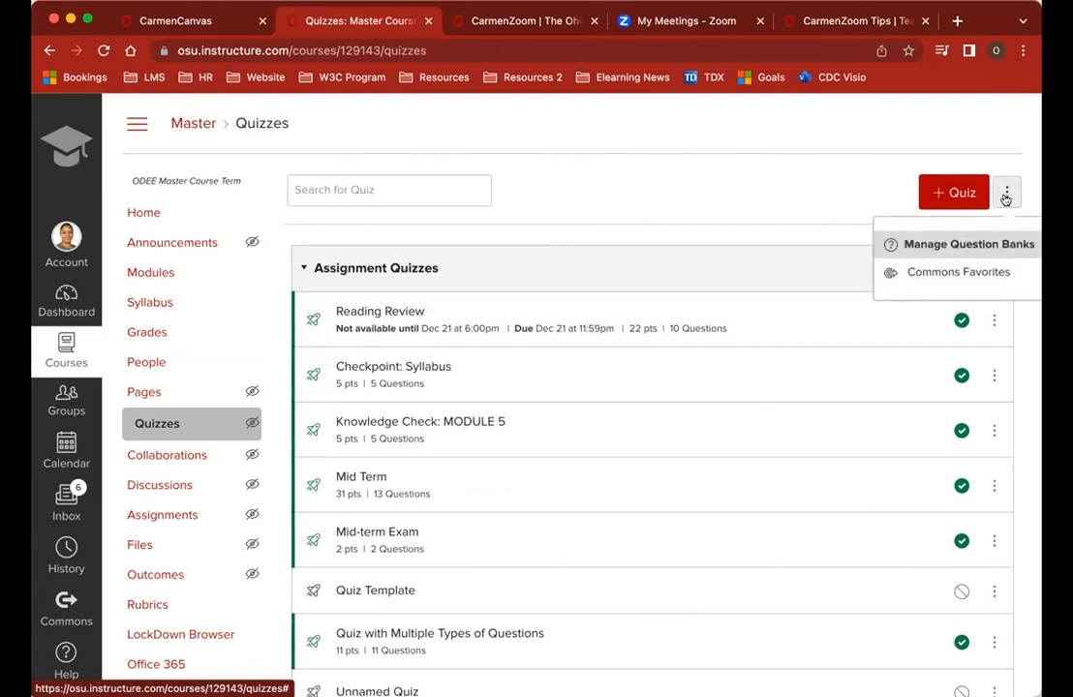
pyautogui.click(982, 246)
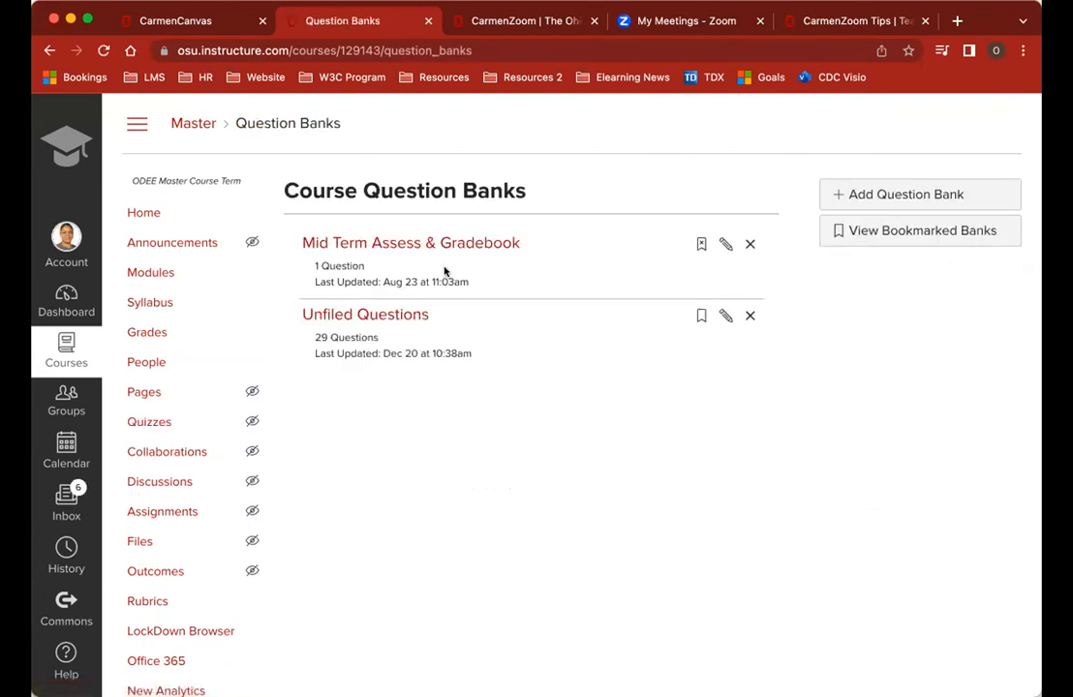
pyautogui.click(897, 206)
pyautogui.doubleClick(473, 242)
pyautogui.click(472, 242)
pyautogui.tripleClick(473, 242)
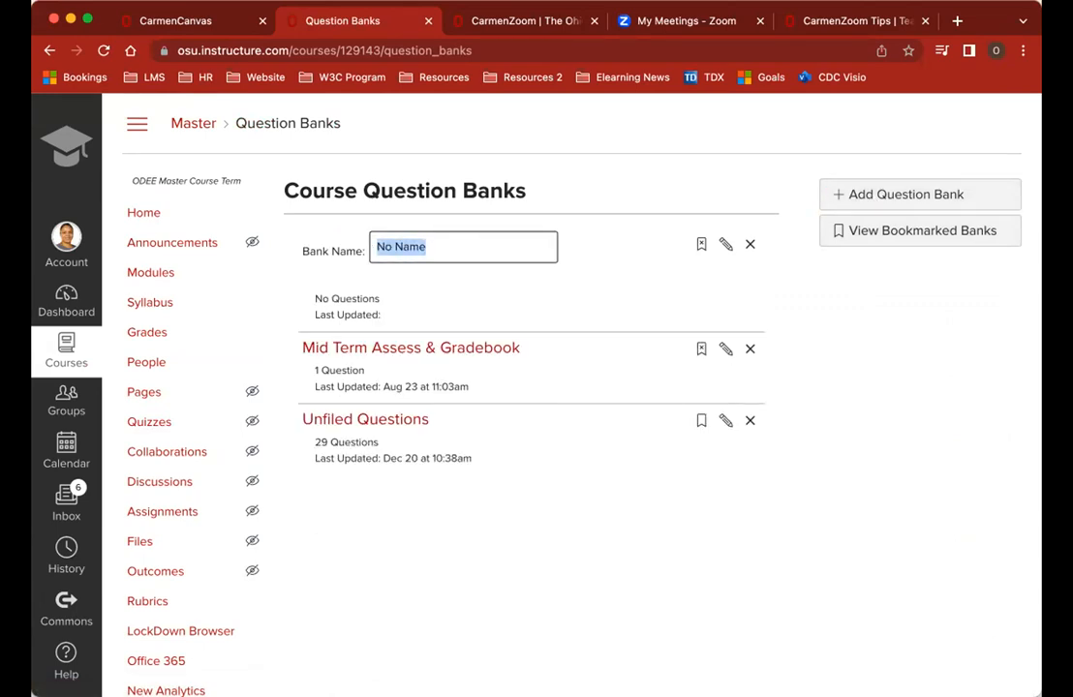
pyautogui.write('Reading Review')
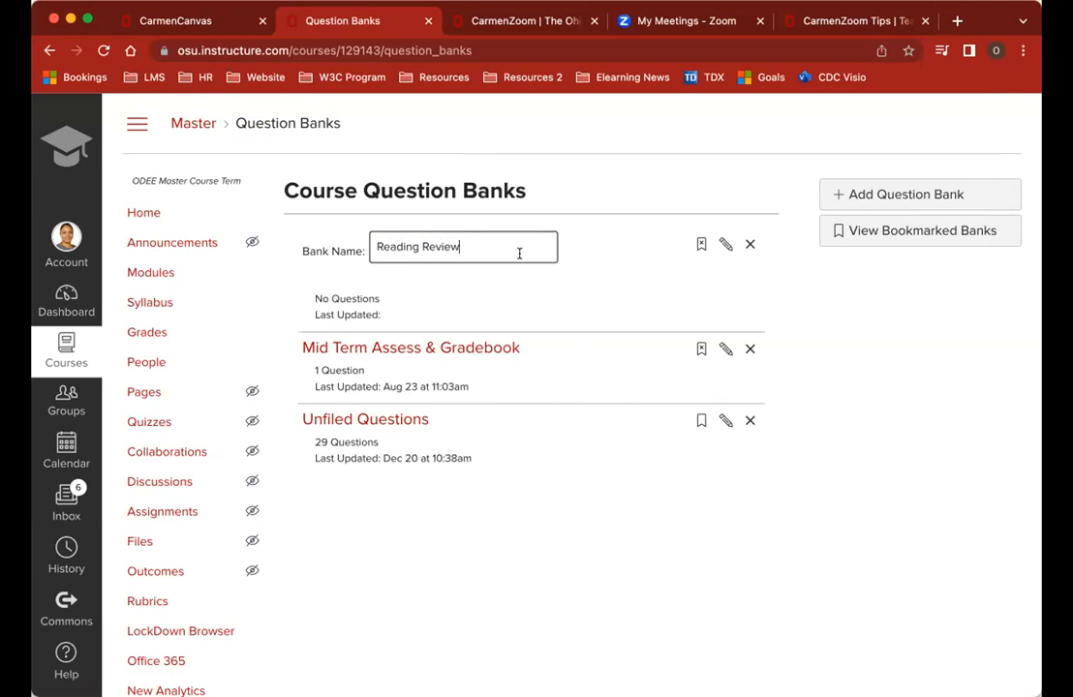
pyautogui.press('Return')
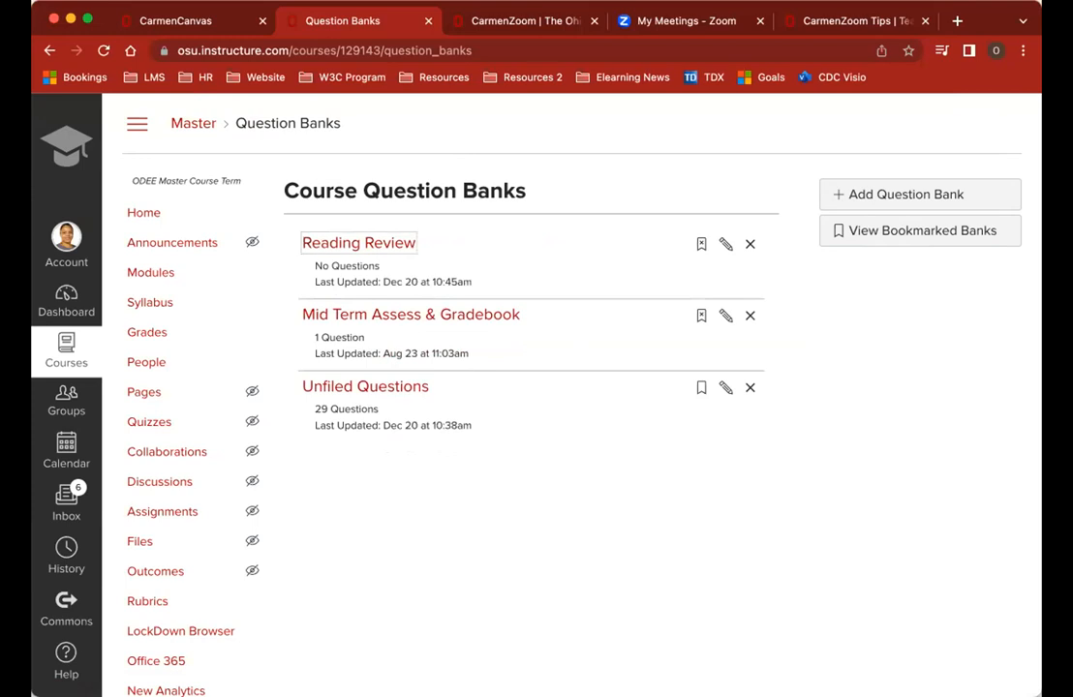
# Step: Start a Fill In the Blank question titled "FIB: Ohio Capital" in the Reading Review question bank
pyautogui.click(392, 244)
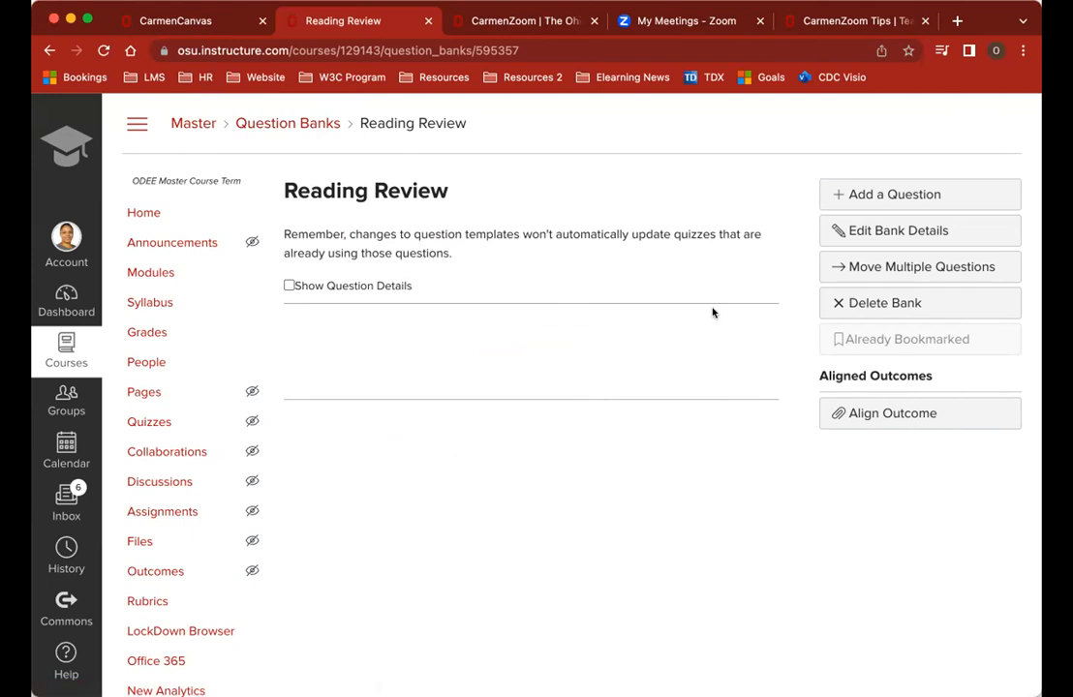
pyautogui.click(868, 197)
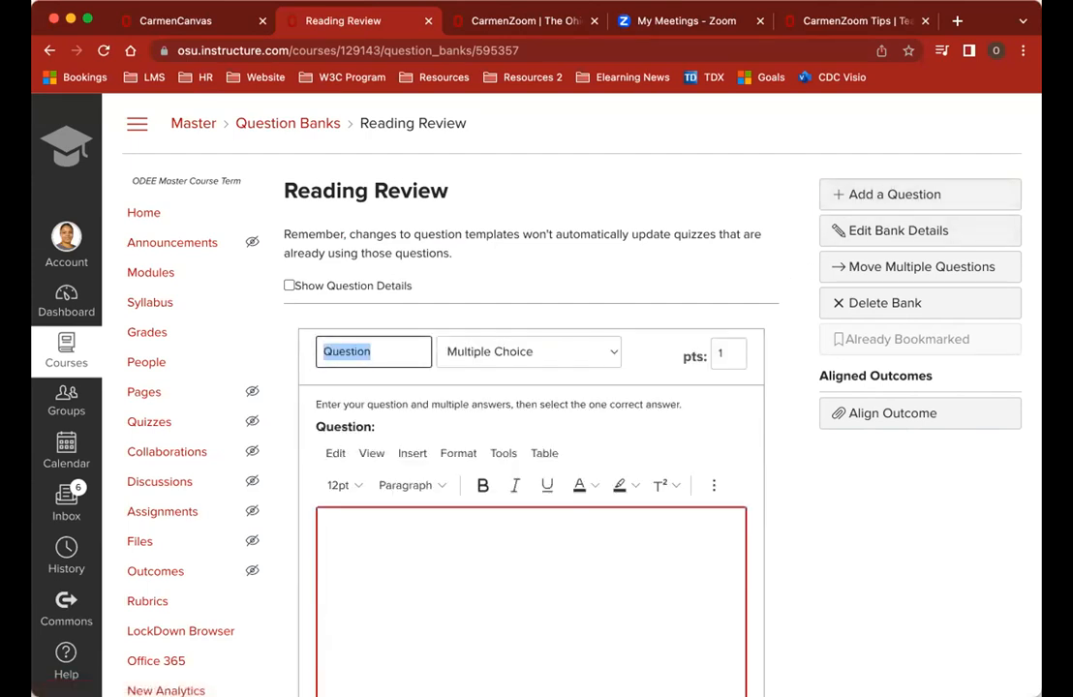
pyautogui.press('super+Tab')
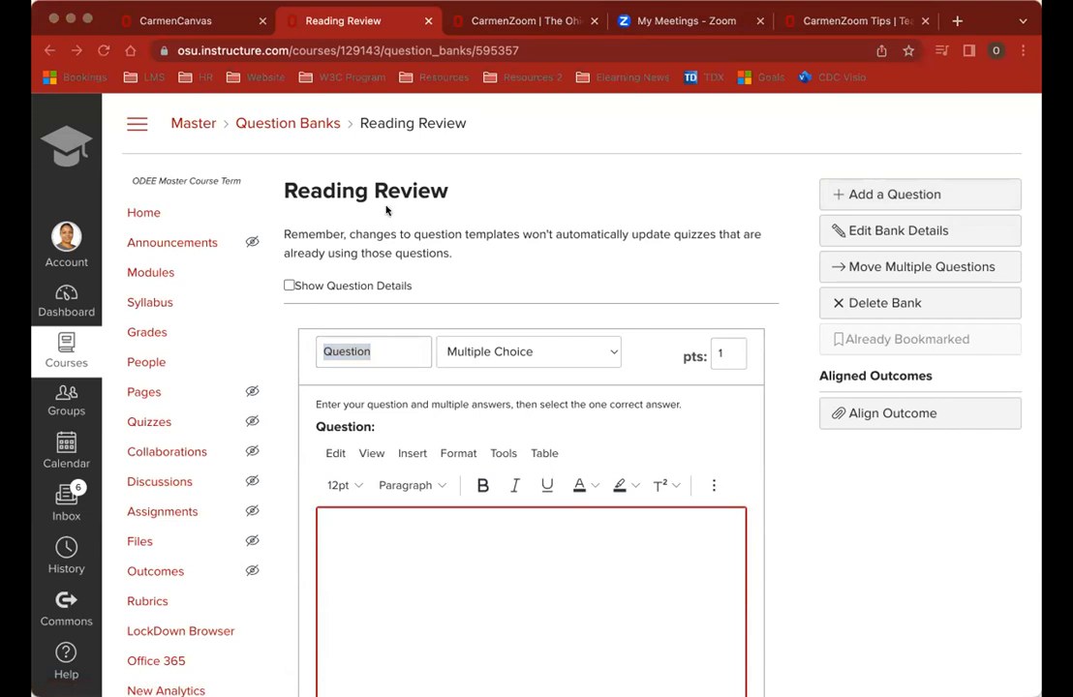
pyautogui.scroll(-1, 489, 441)
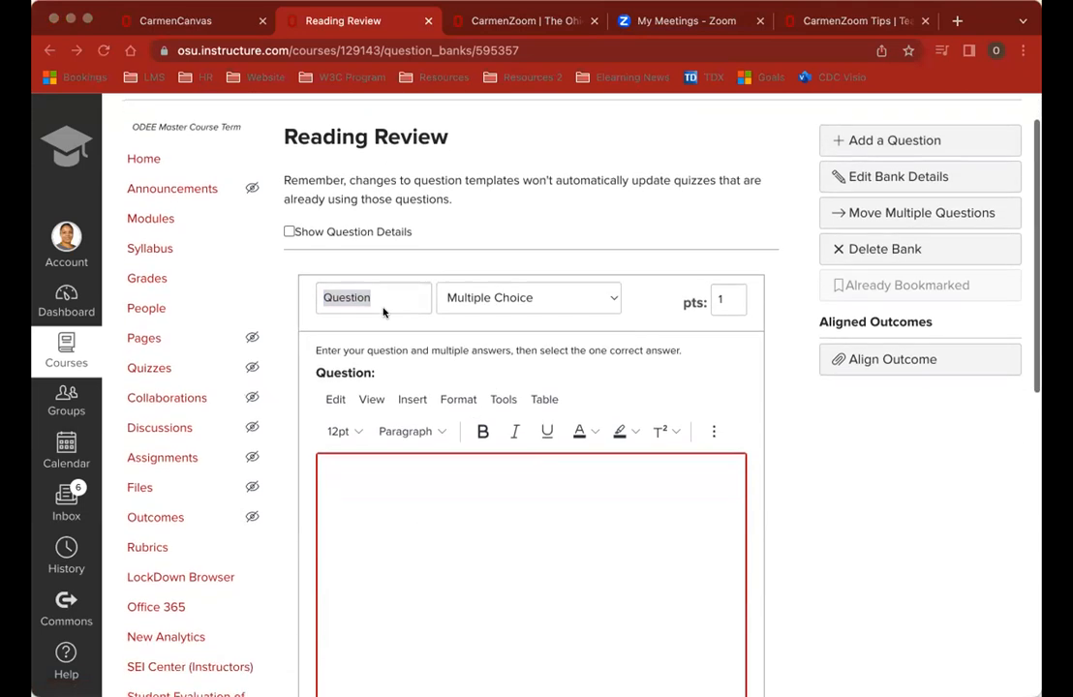
pyautogui.click(360, 297)
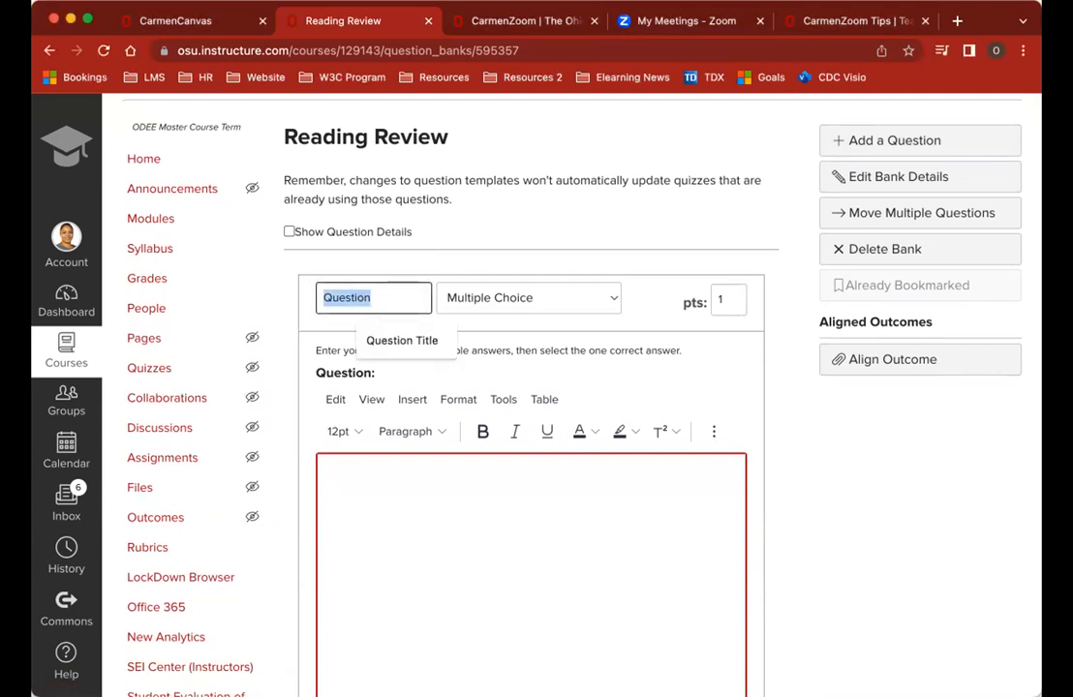
pyautogui.write('FIB')
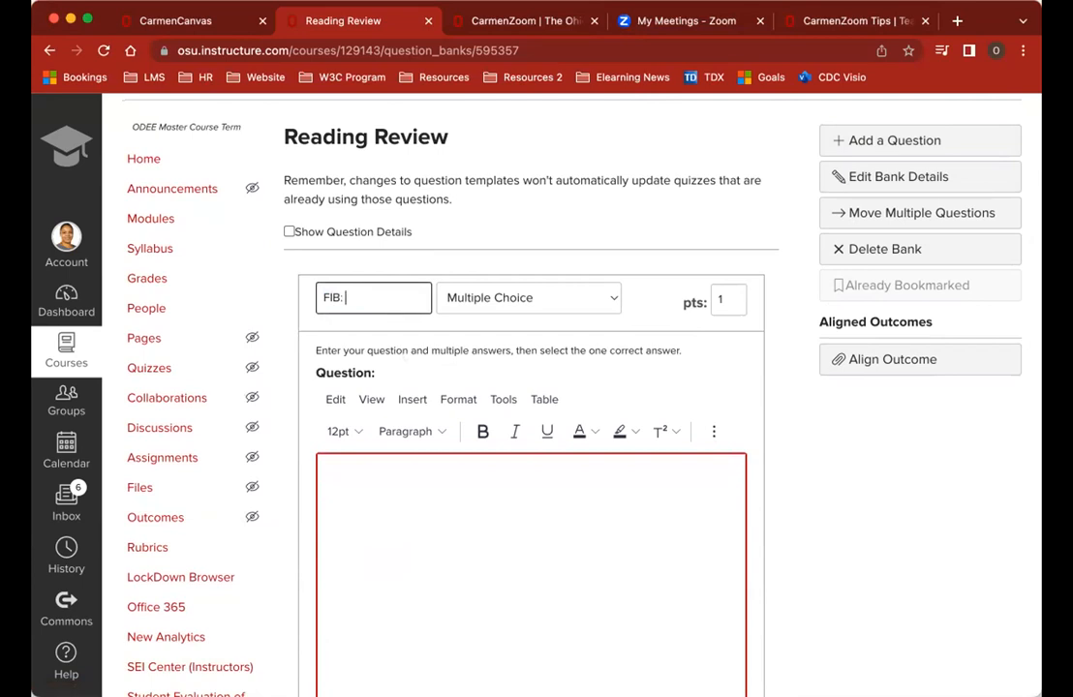
pyautogui.write(': Ohio Capital')
pyautogui.click(473, 300)
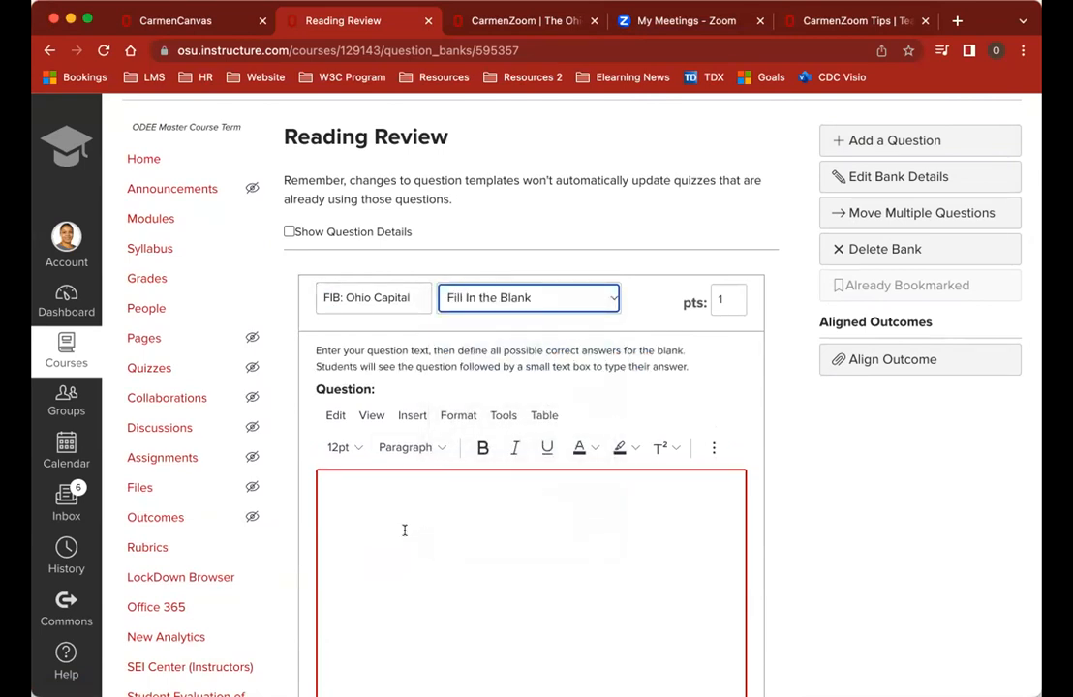
# Step: Enter "What is the capital of Ohio?" as the question text
pyautogui.scroll(-3, 405, 532)
pyautogui.click(377, 360)
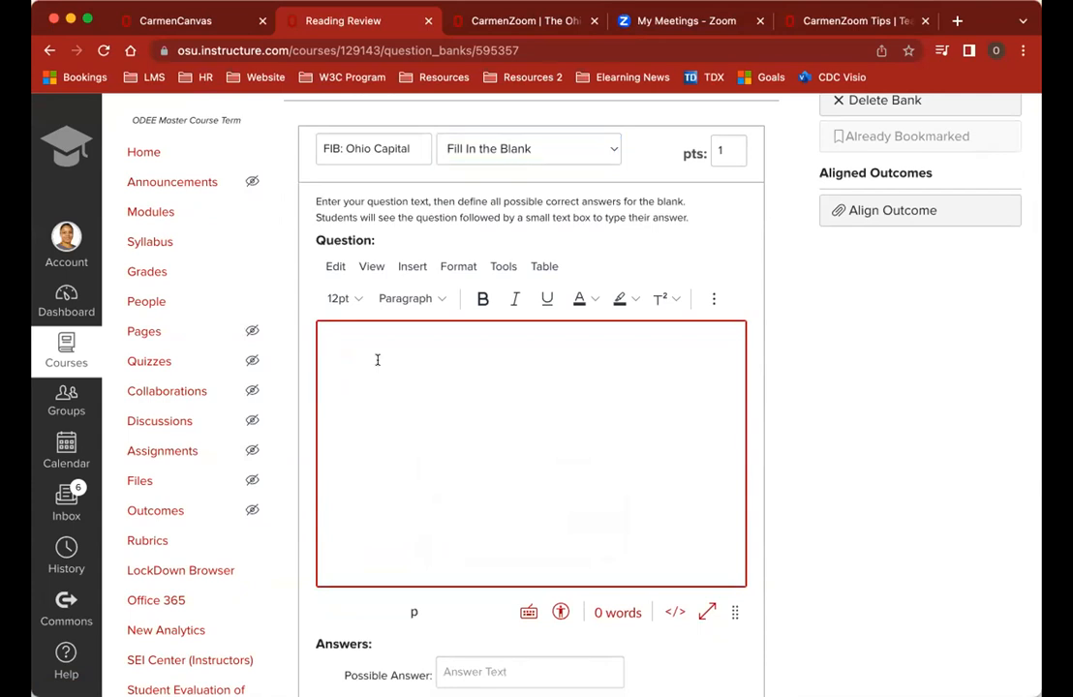
pyautogui.write('What is the capital of Ohio?')
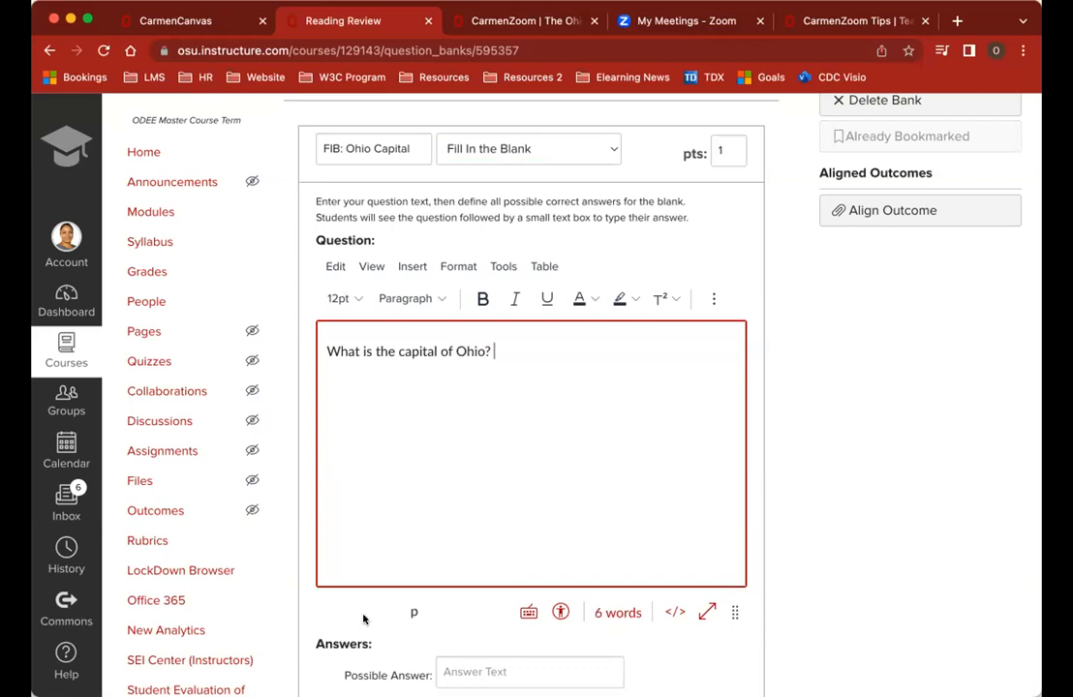
# Step: Enter New Brunswick, Cincinnati, Cleveland and Columbus as the four possible answers to the Ohio capital question
pyautogui.scroll(-5, 364, 618)
pyautogui.scroll(-2, 365, 620)
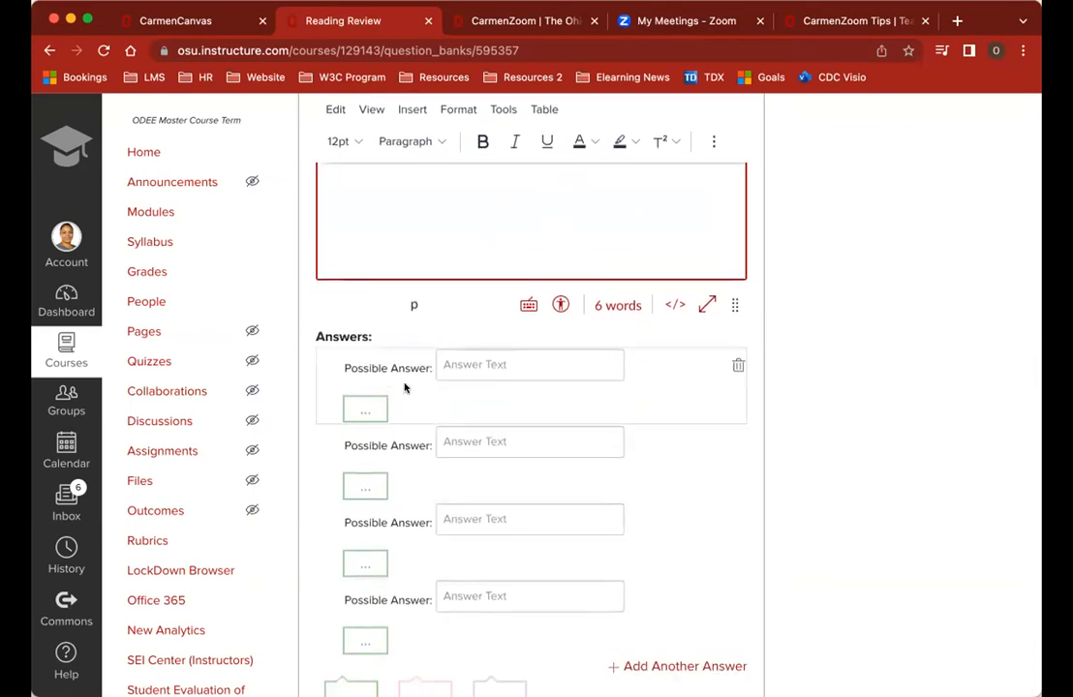
pyautogui.scroll(-2, 450, 449)
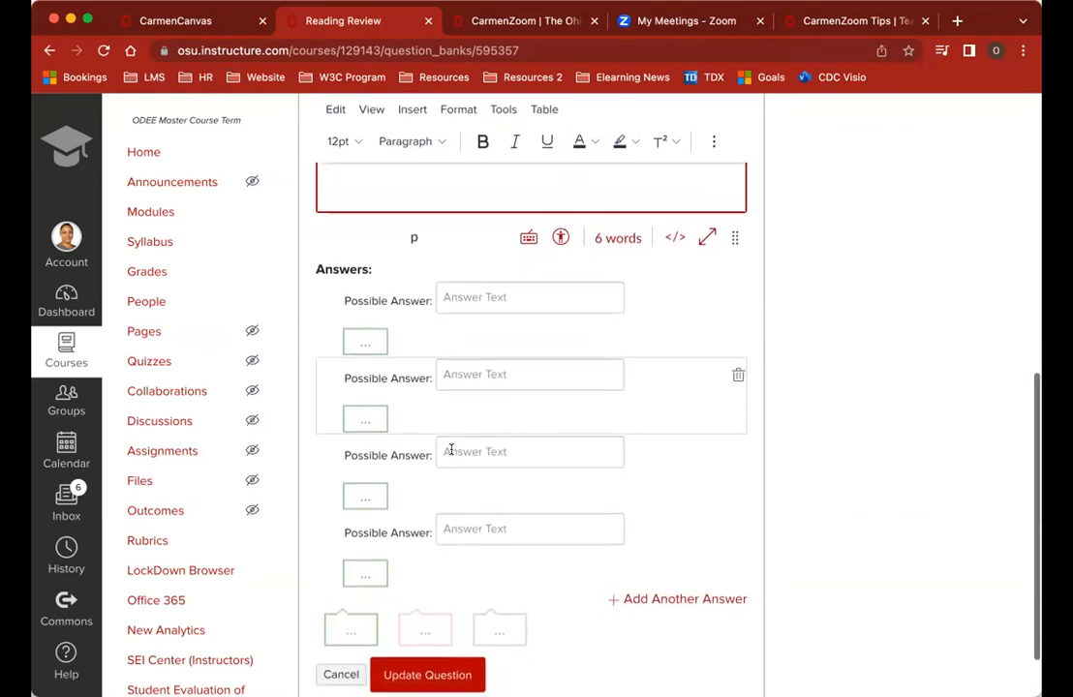
pyautogui.click(457, 286)
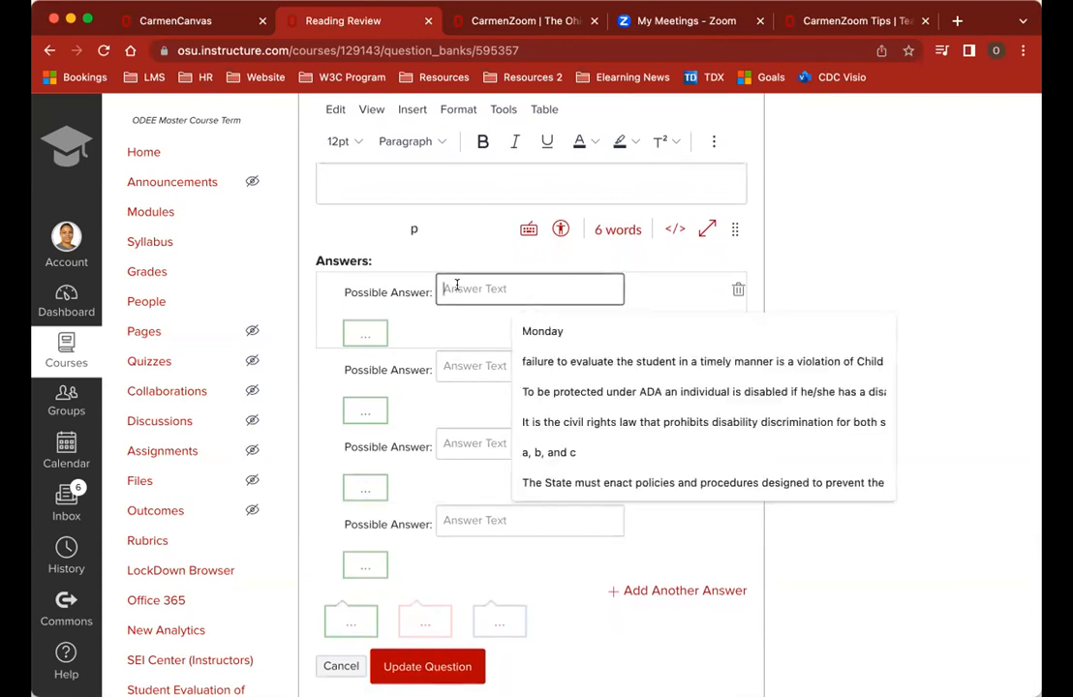
pyautogui.write('New')
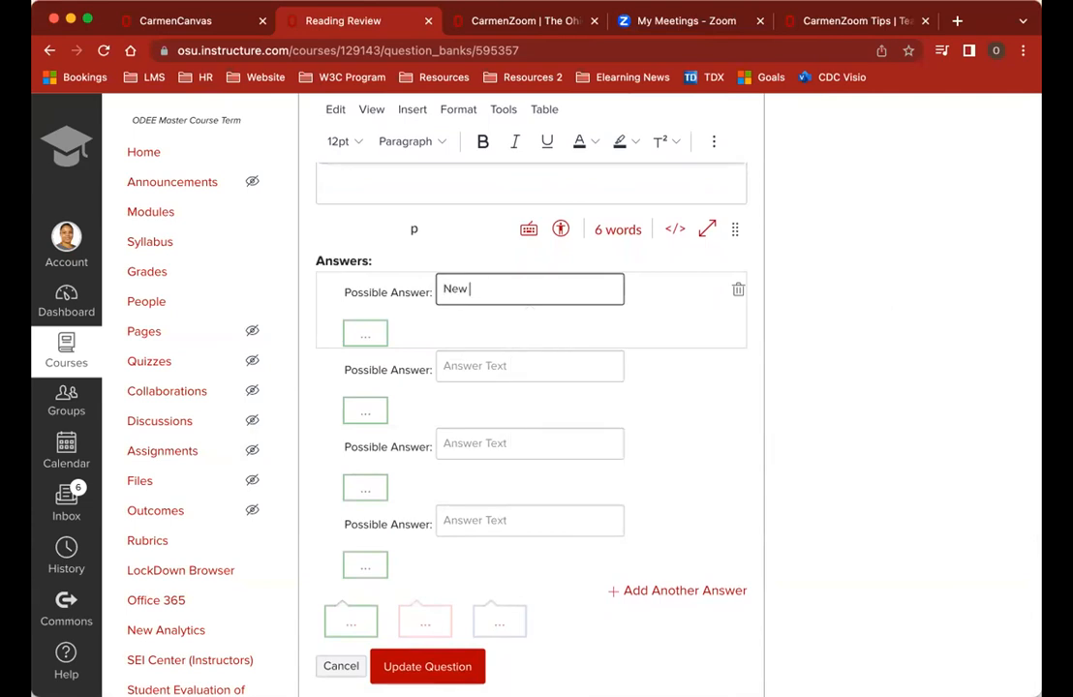
pyautogui.write(' Brunswick')
pyautogui.click(467, 366)
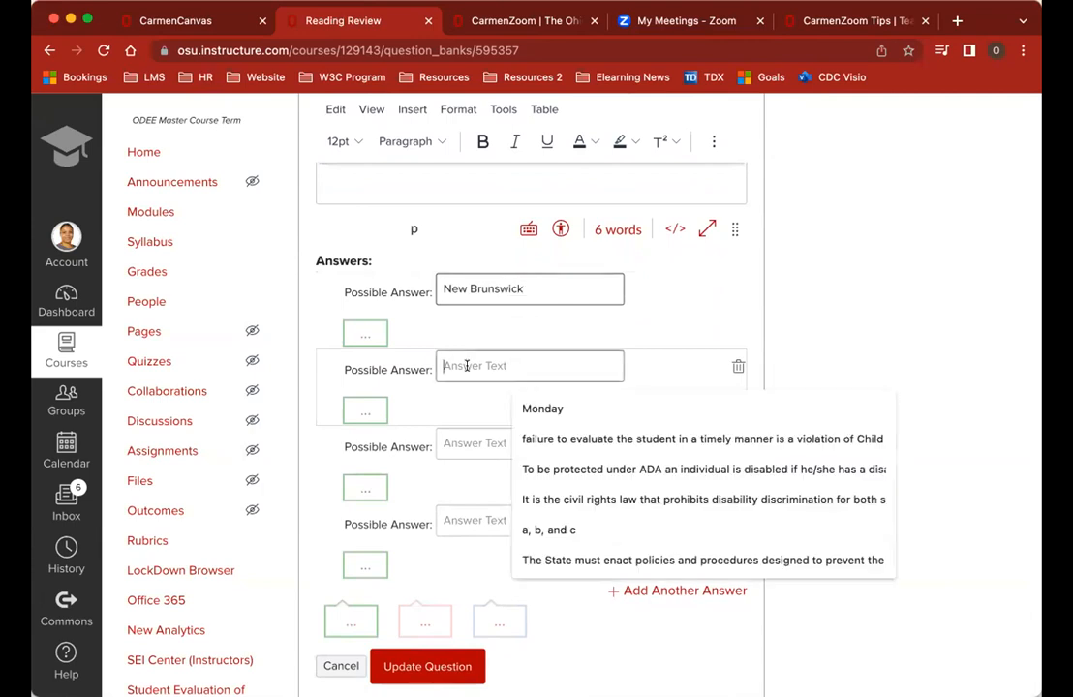
pyautogui.write('Cinn')
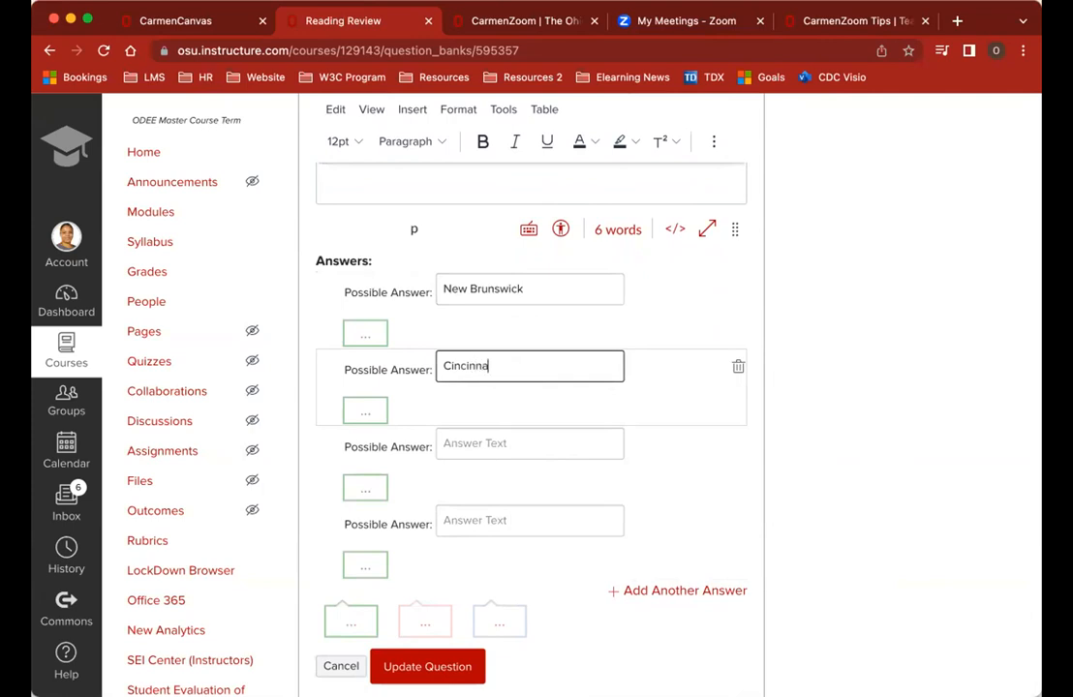
pyautogui.click(478, 443)
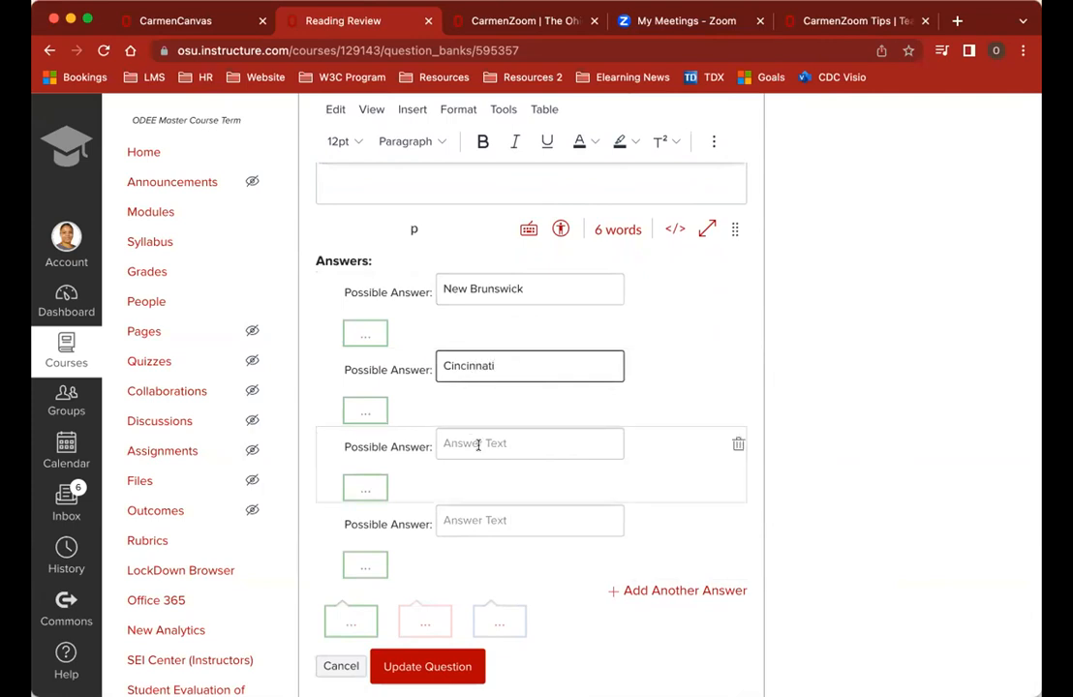
pyautogui.write('Clevel')
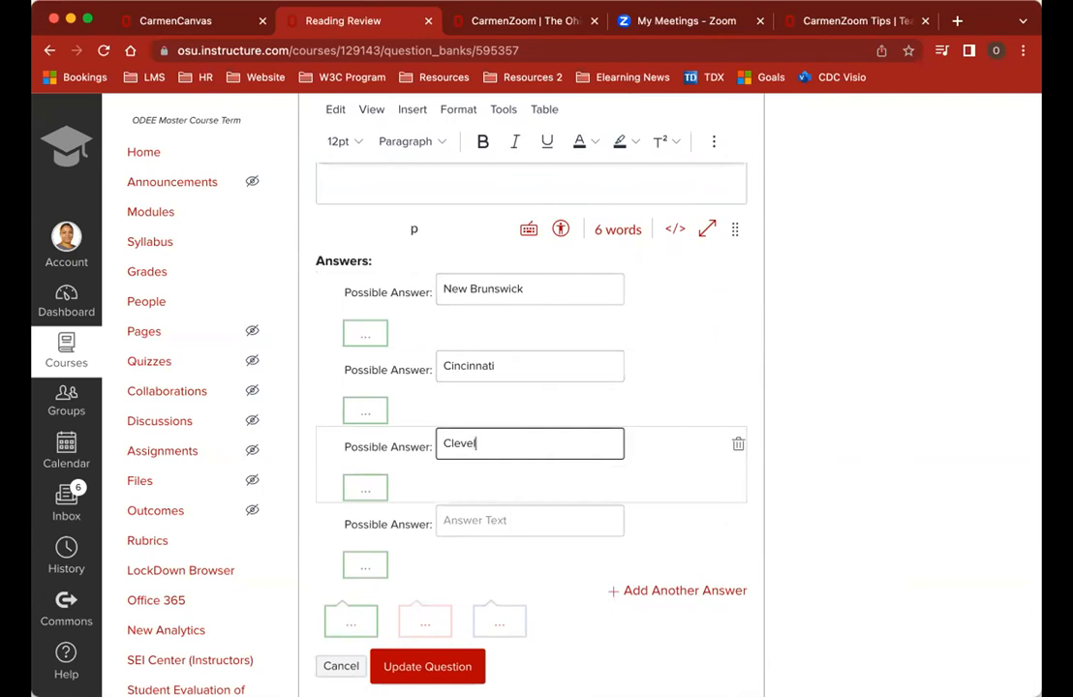
pyautogui.click(472, 522)
pyautogui.write('Columbus')
# Step: Change the first possible answer to Akron
pyautogui.click(472, 289)
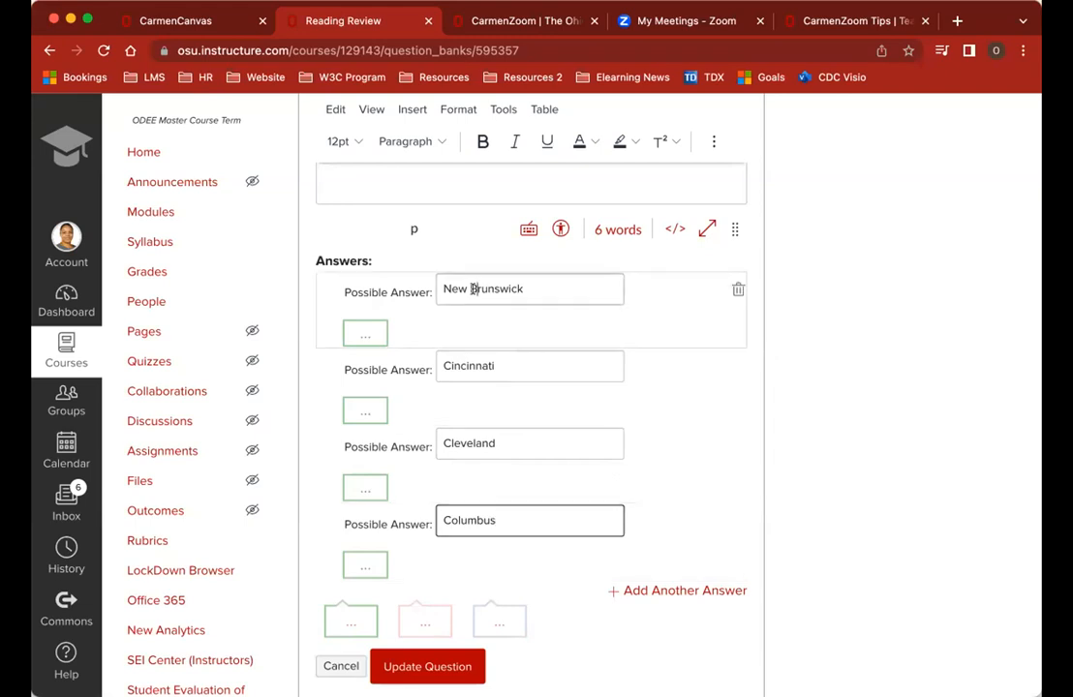
pyautogui.tripleClick(472, 289)
pyautogui.write('Akron')
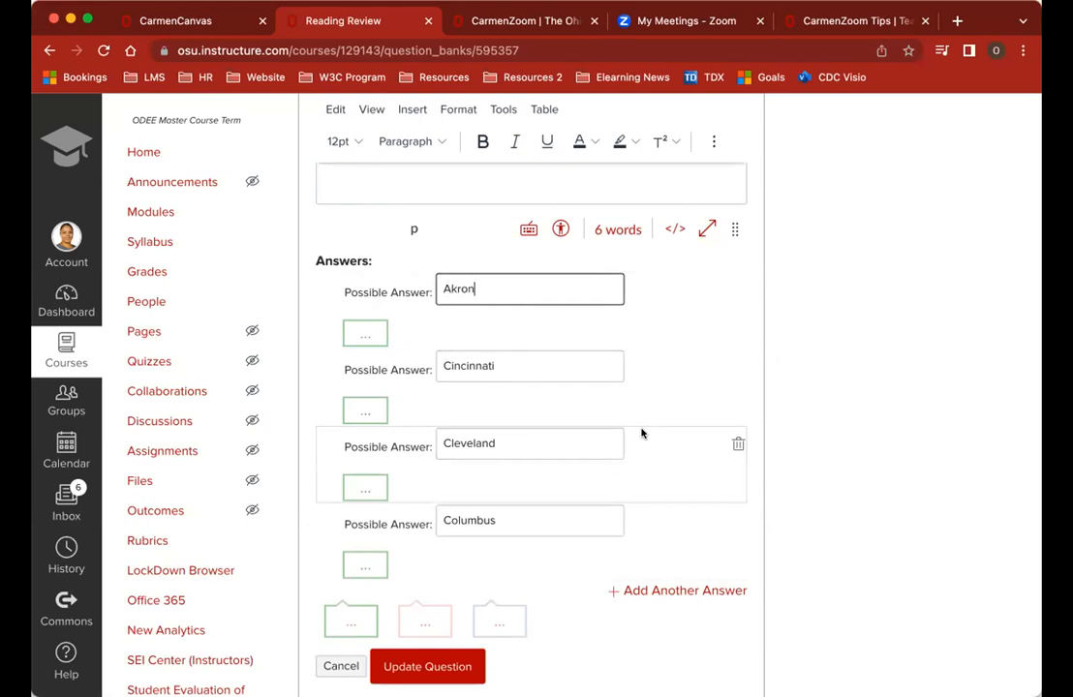
# Step: Delete the first possible answer, leaving Cincinnati, Cleveland and Columbus as the question's answers
pyautogui.scroll(-1, 552, 546)
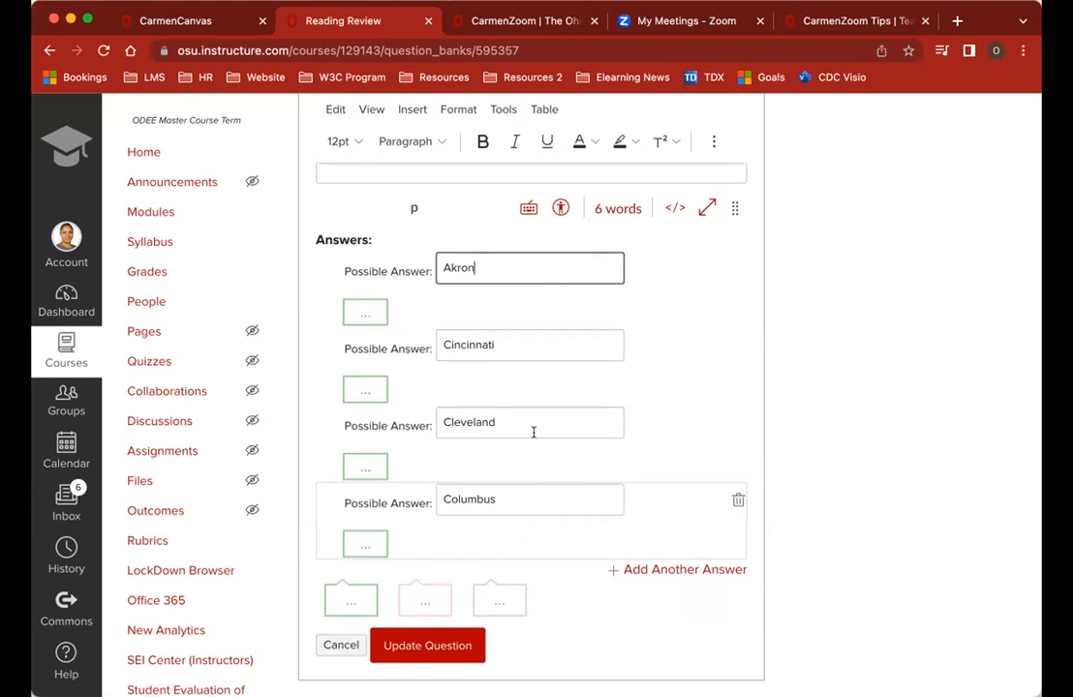
pyautogui.scroll(-1, 533, 504)
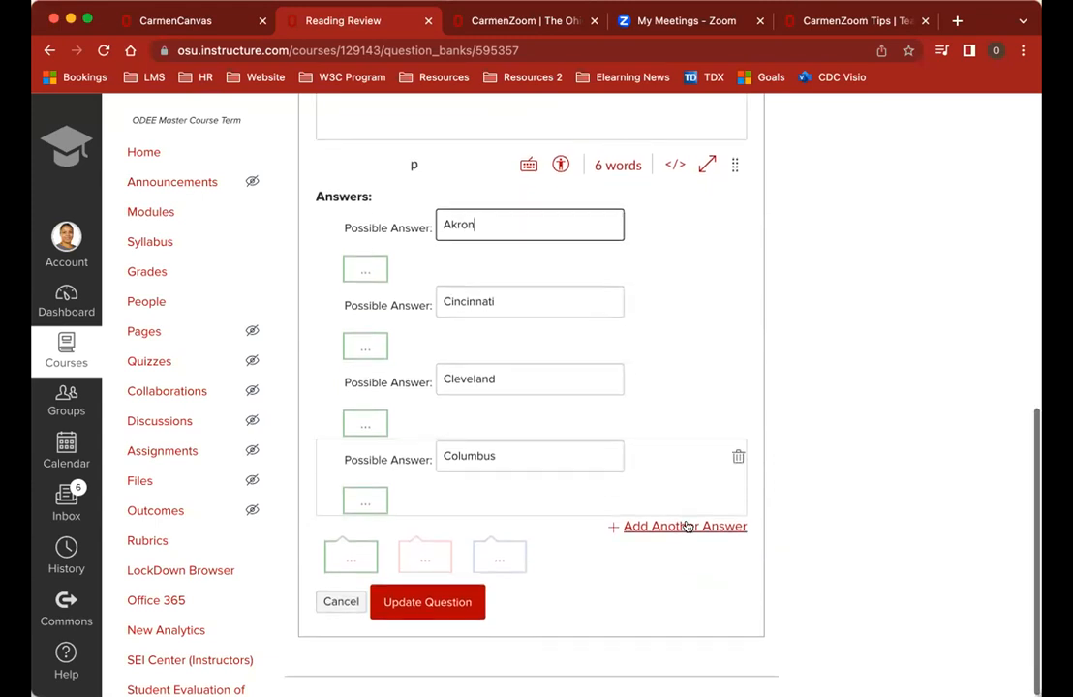
pyautogui.scroll(5, 714, 511)
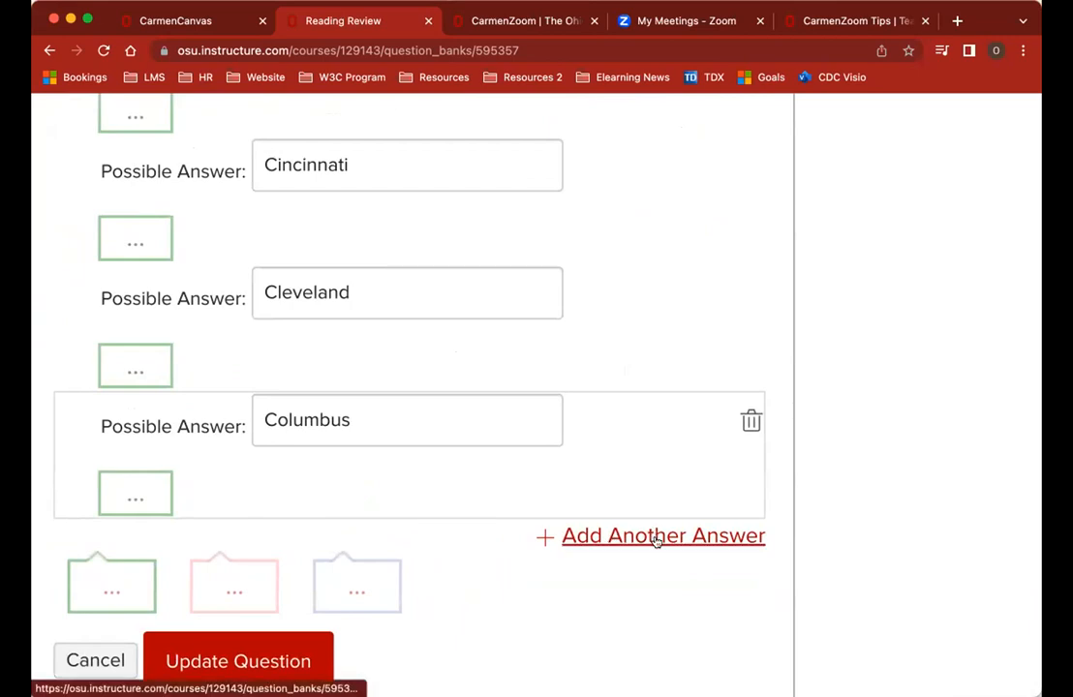
pyautogui.scroll(-5, 641, 554)
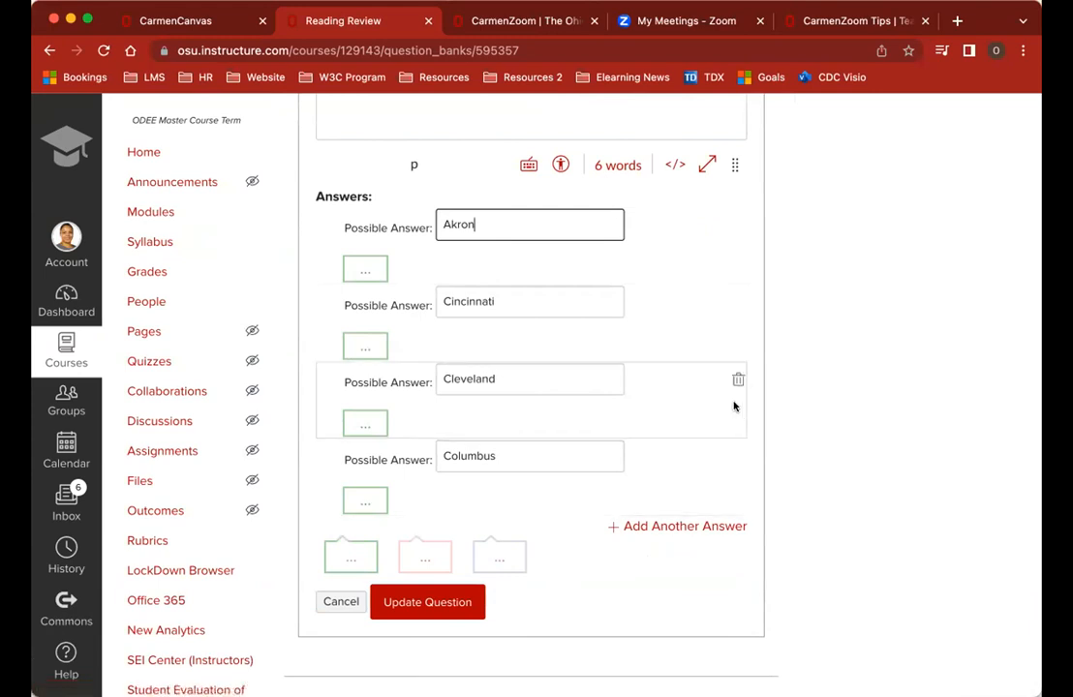
pyautogui.click(736, 223)
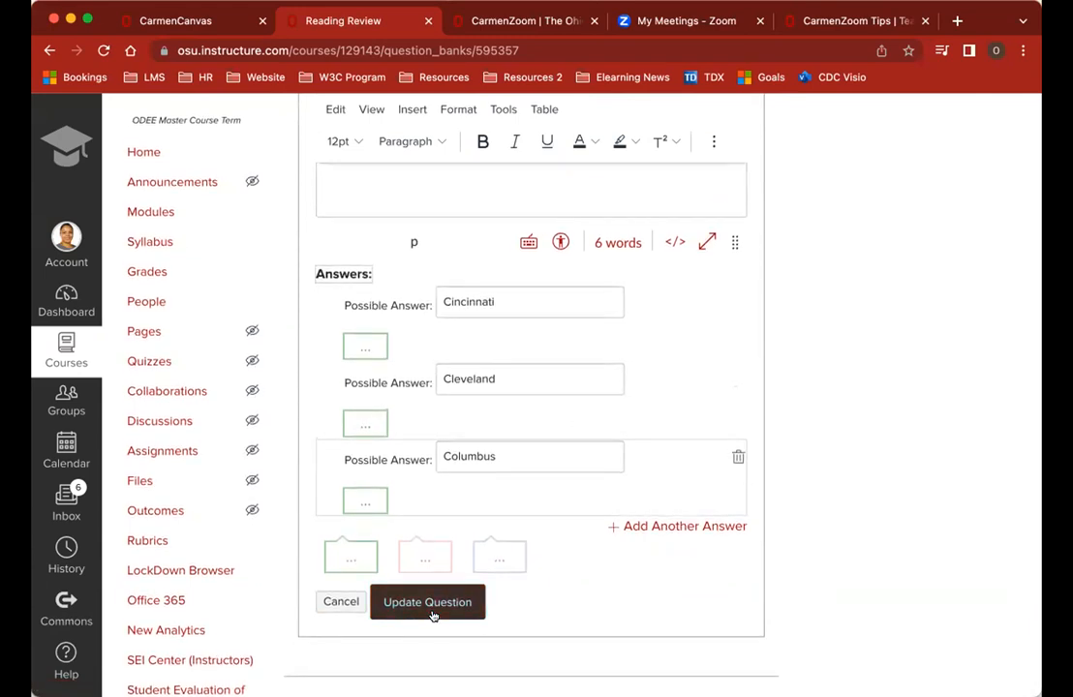
# Step: Set the Ohio capital question's point value to 2
pyautogui.scroll(5, 649, 547)
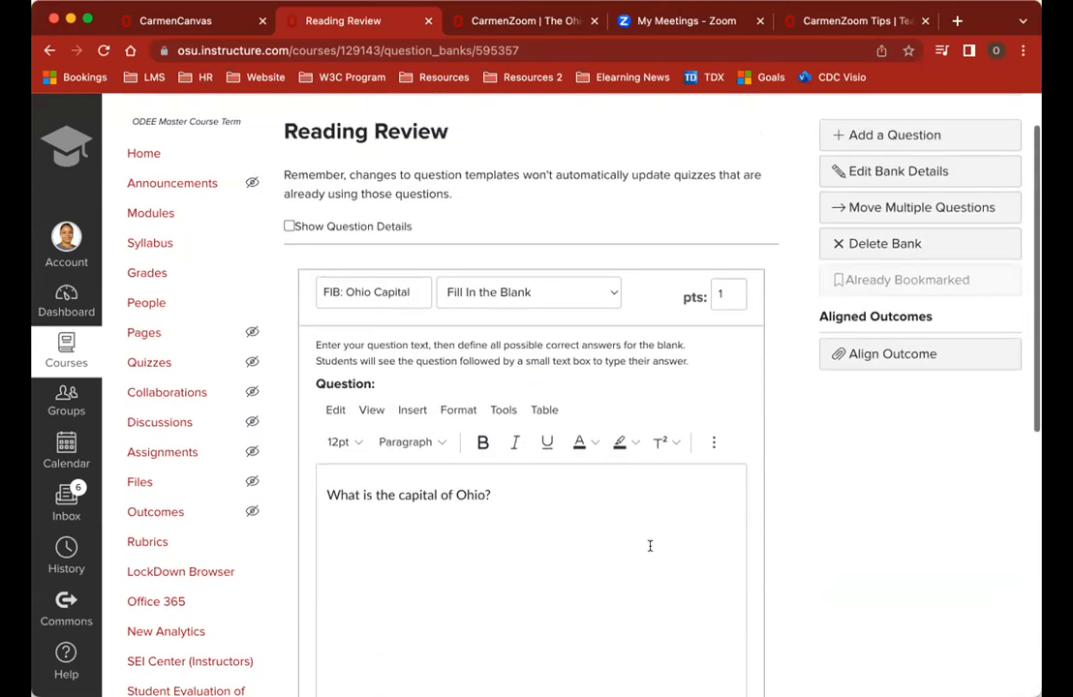
pyautogui.doubleClick(722, 291)
pyautogui.write('3')
# Step: Add the general answer comment "Columbus is the obvious choice." and save the Ohio capital question to the bank
pyautogui.scroll(-5, 776, 426)
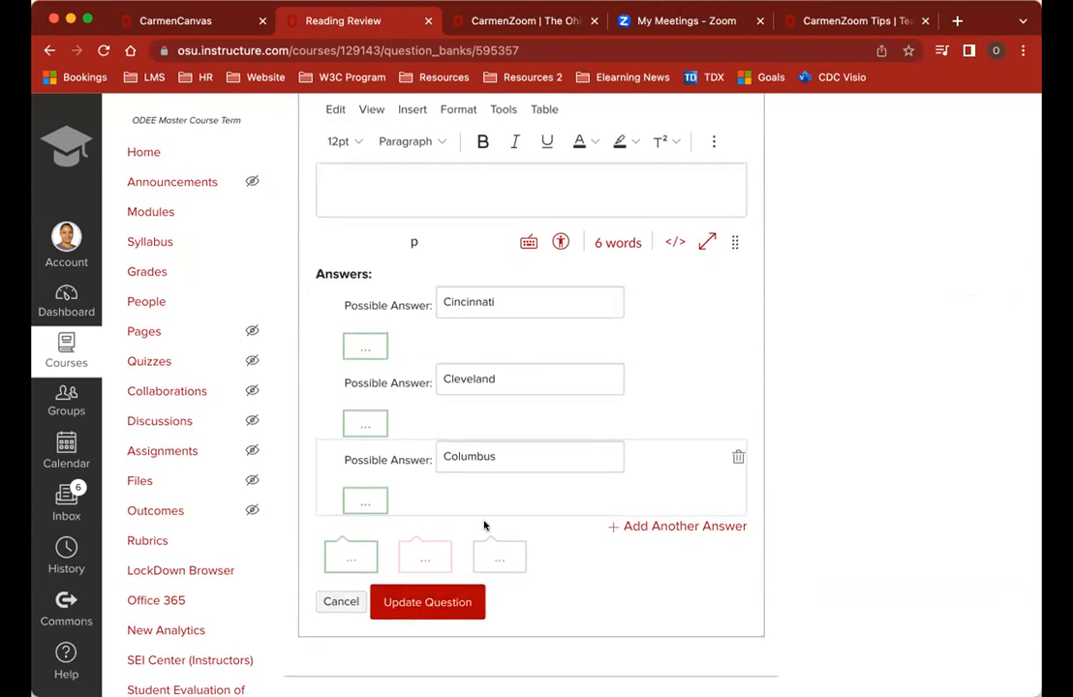
pyautogui.click(490, 557)
pyautogui.scroll(-5, 481, 438)
pyautogui.click(480, 438)
pyautogui.write('Colum')
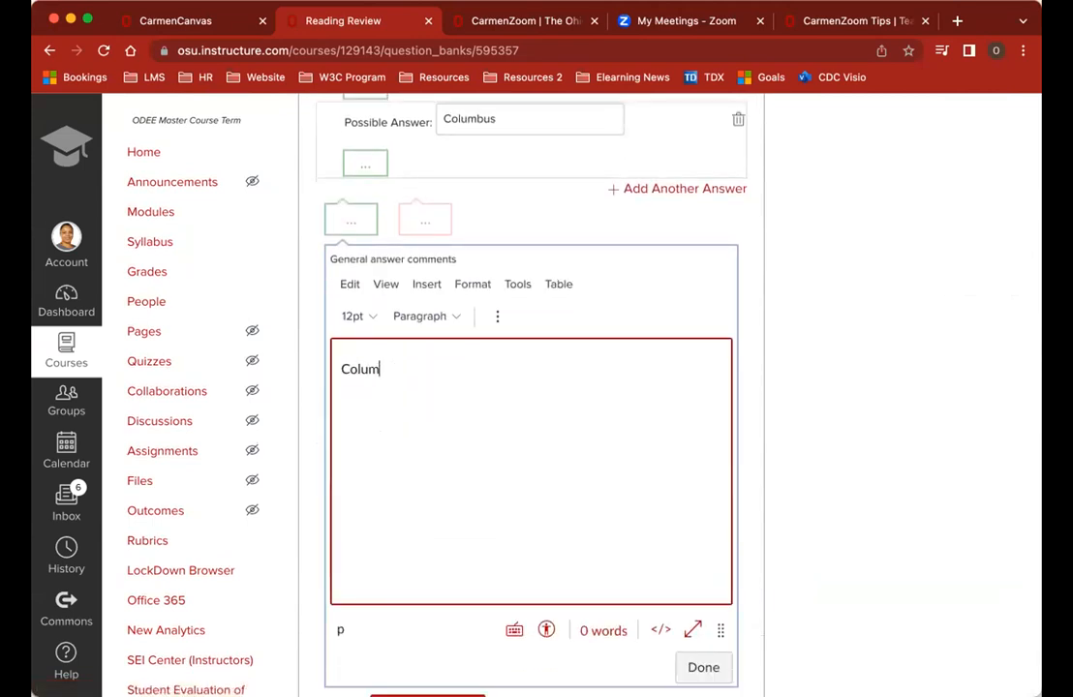
pyautogui.write('bus is th')
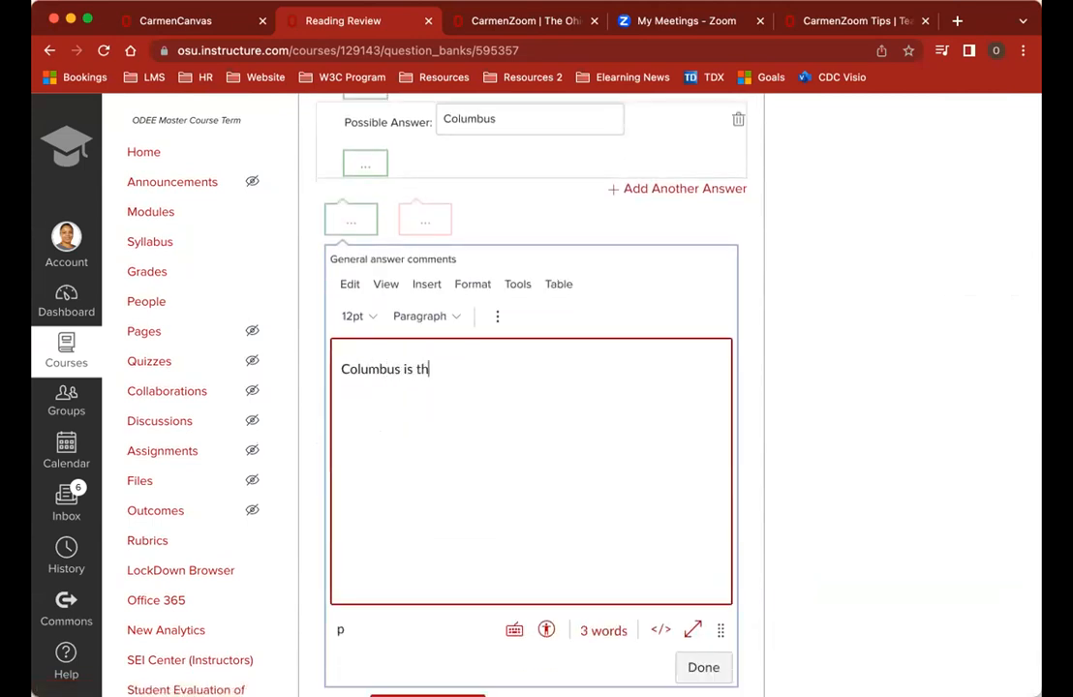
pyautogui.write('e obvious')
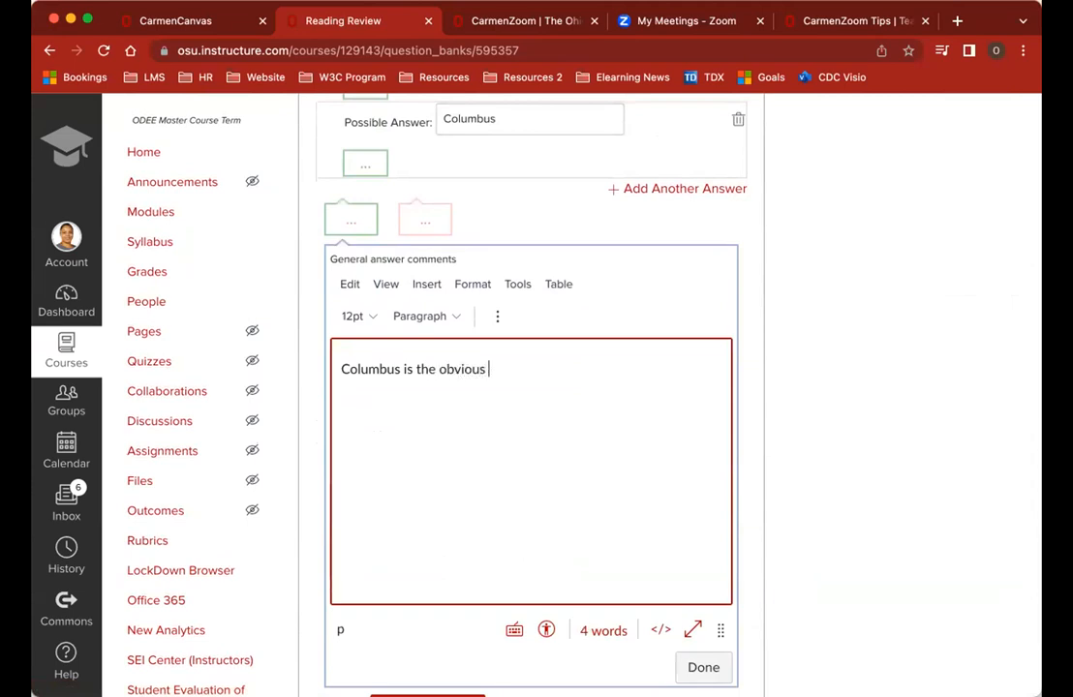
pyautogui.write(' choice.')
pyautogui.scroll(-3, 752, 462)
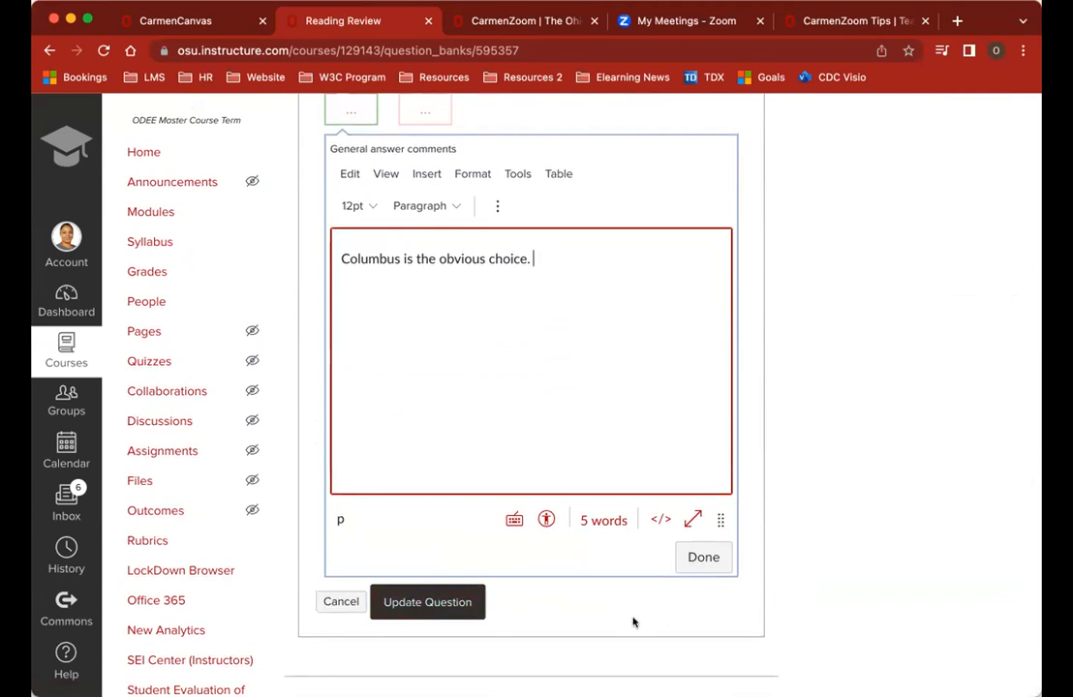
pyautogui.click(689, 557)
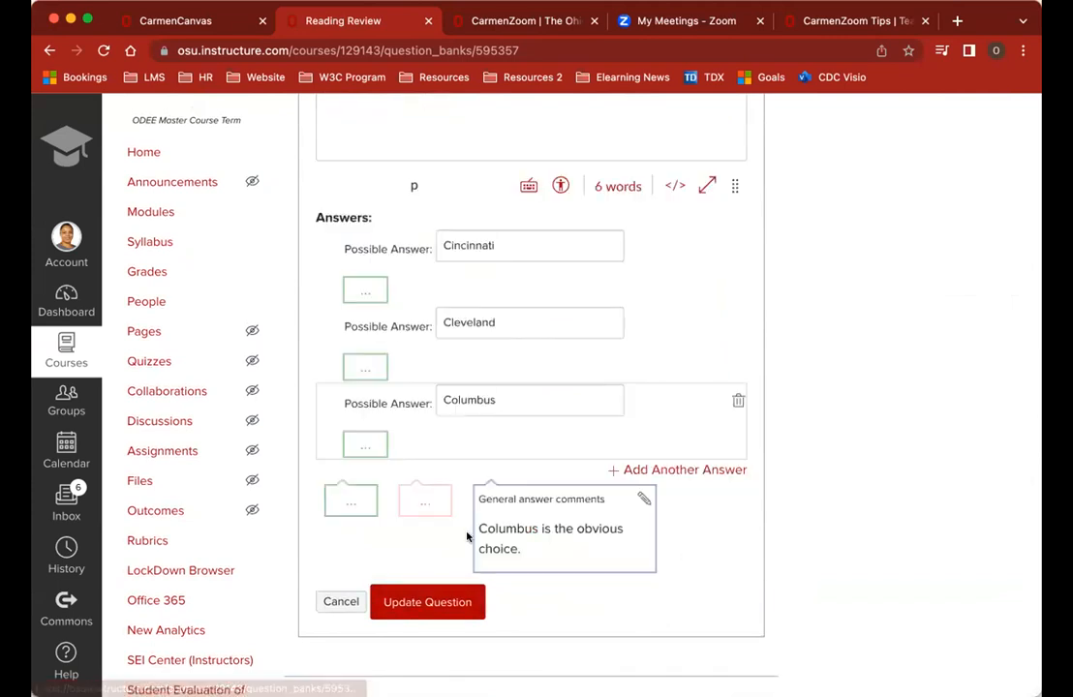
pyautogui.click(436, 603)
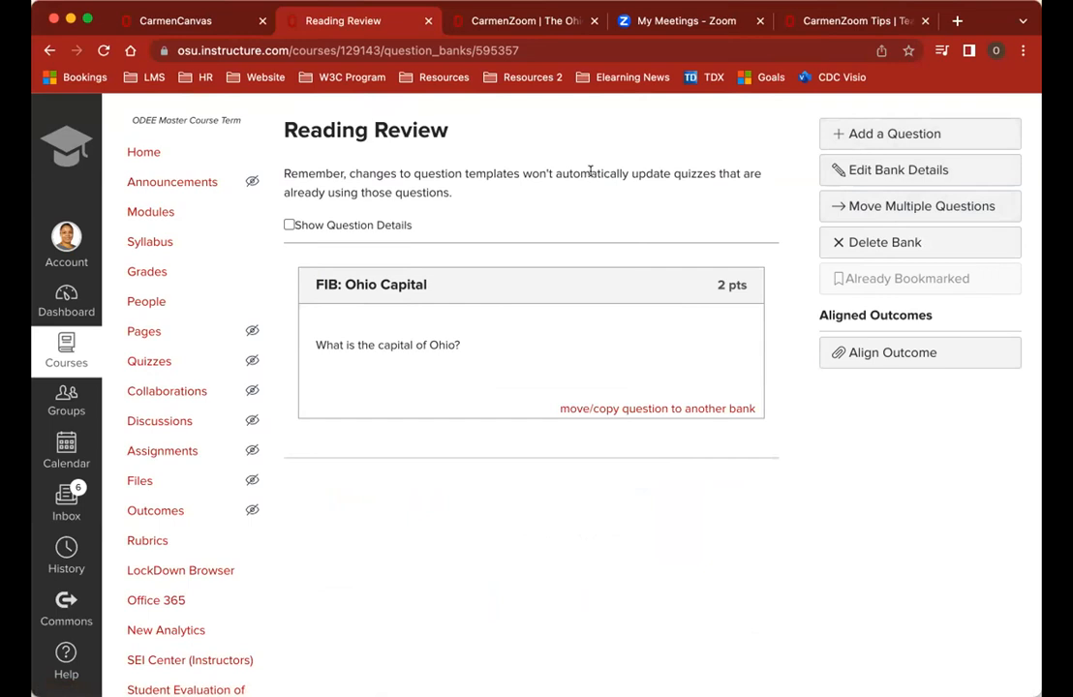
# Step: Return to the course's question banks list and open the course's Quizzes page
pyautogui.scroll(2, 589, 171)
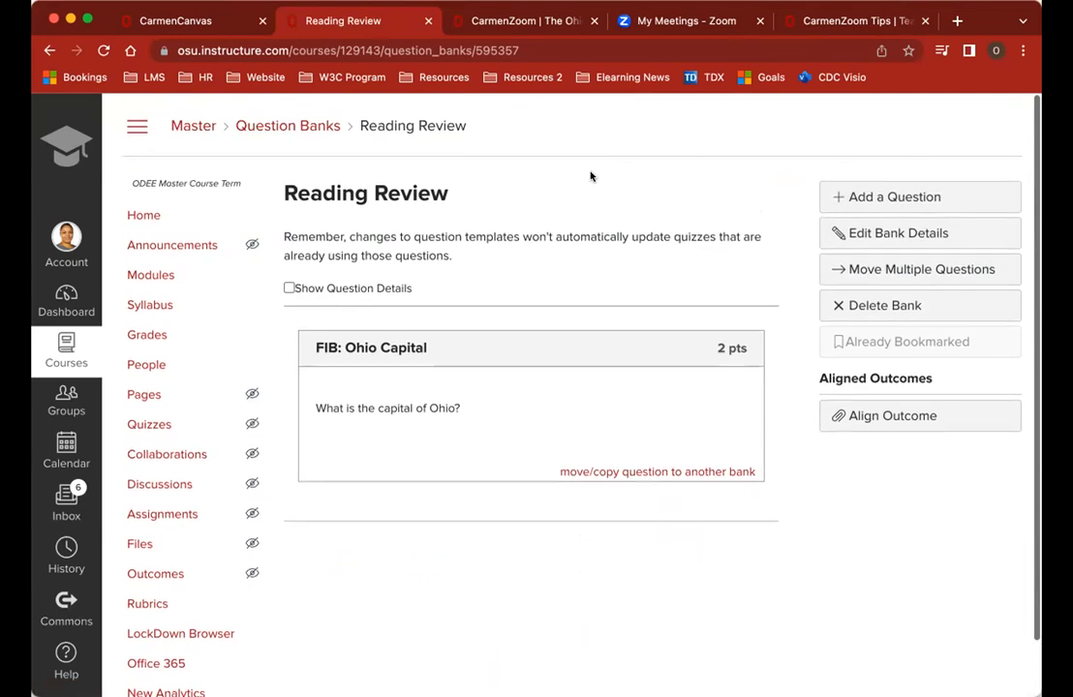
pyautogui.click(313, 134)
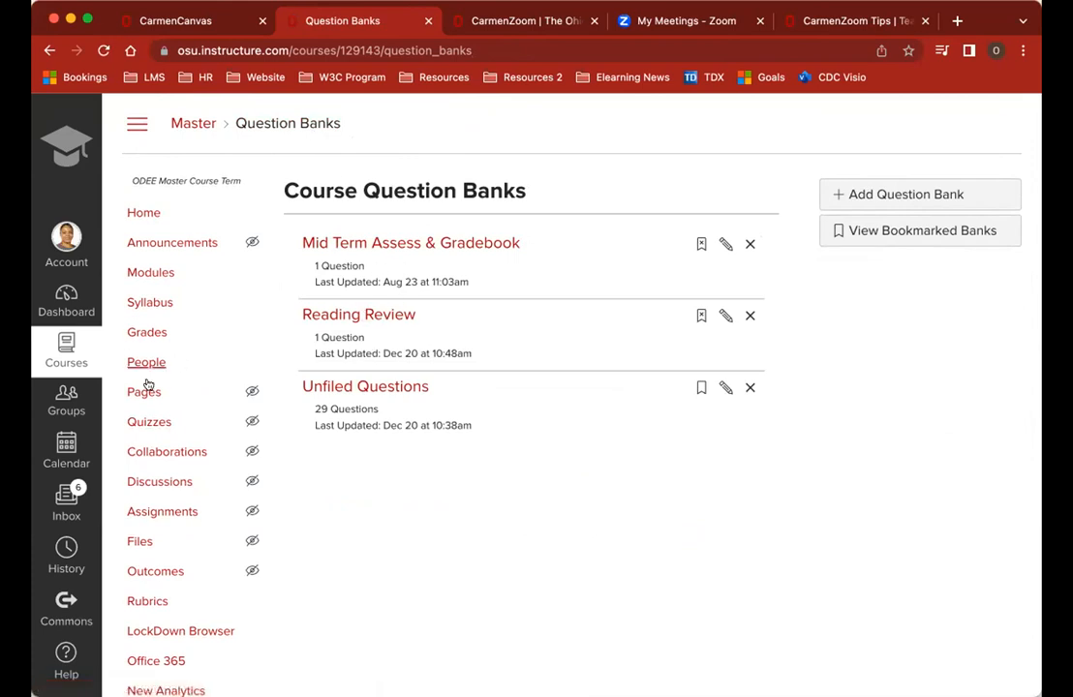
pyautogui.click(142, 422)
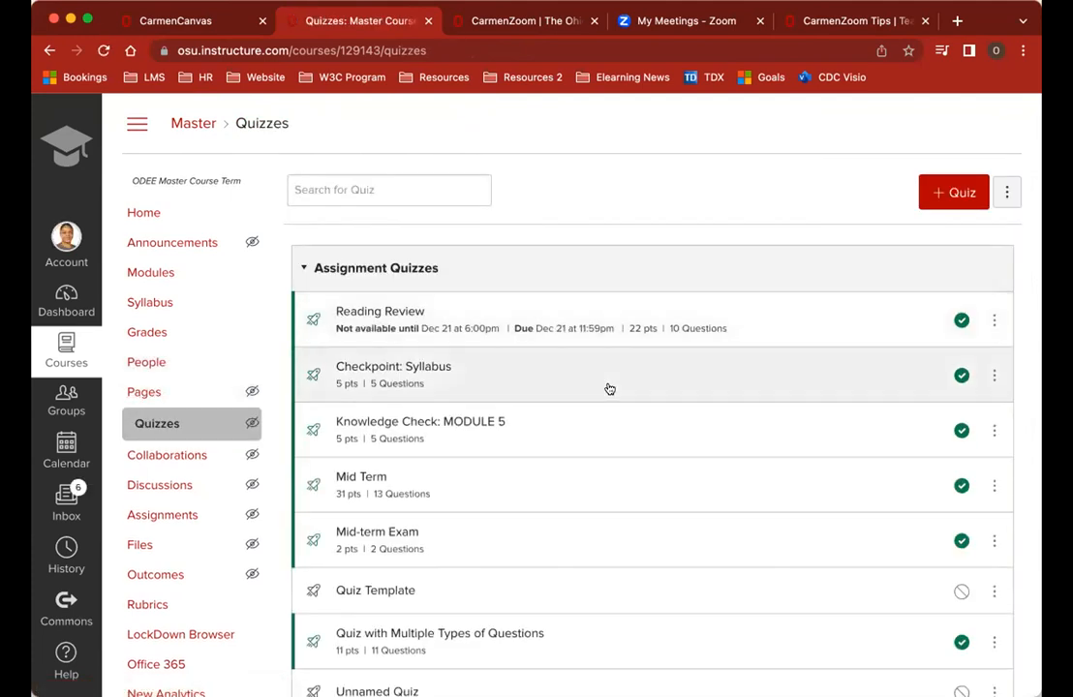
# Step: Open the Reading Review quiz from the Assignment Quizzes group and start its preview
pyautogui.scroll(-5, 609, 388)
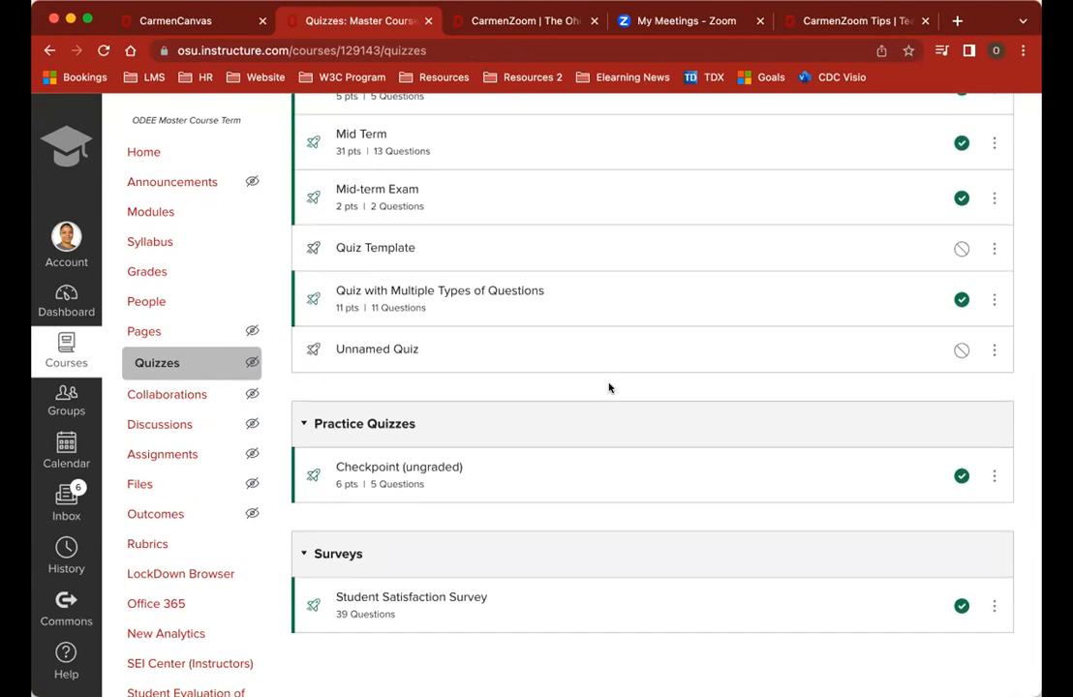
pyautogui.scroll(4, 610, 388)
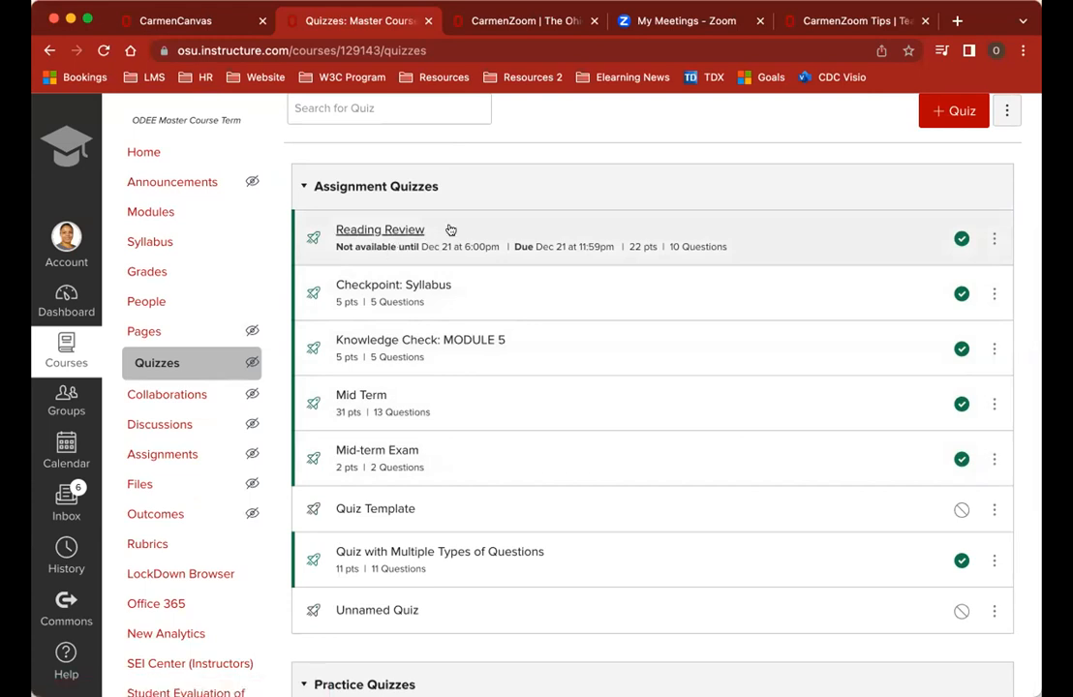
pyautogui.click(539, 227)
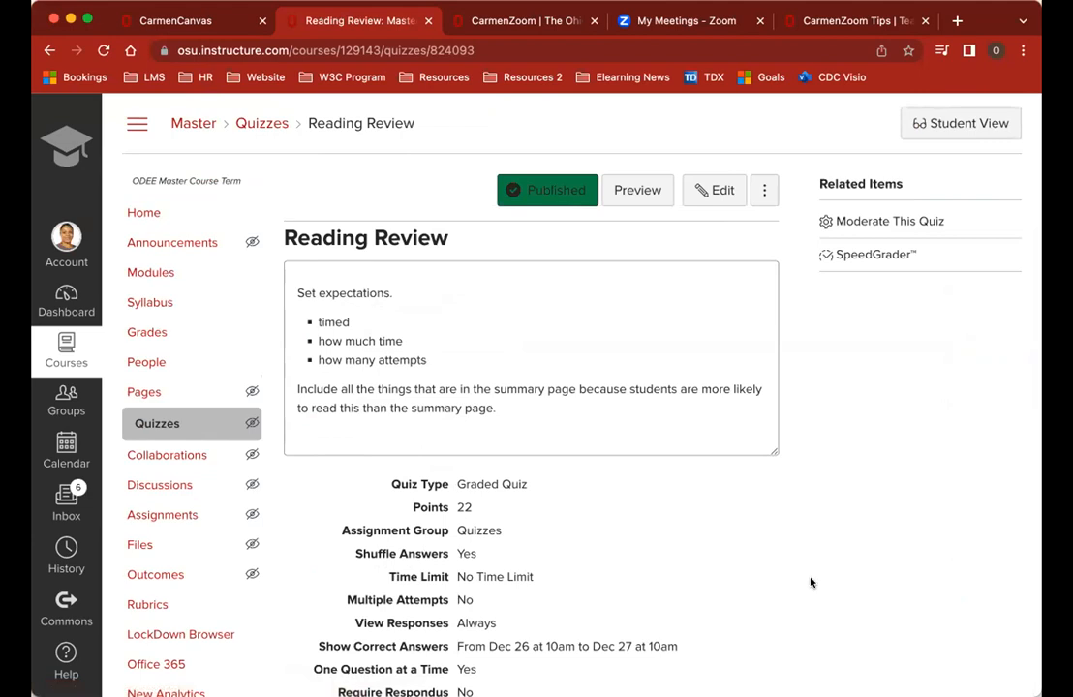
pyautogui.scroll(-8, 812, 582)
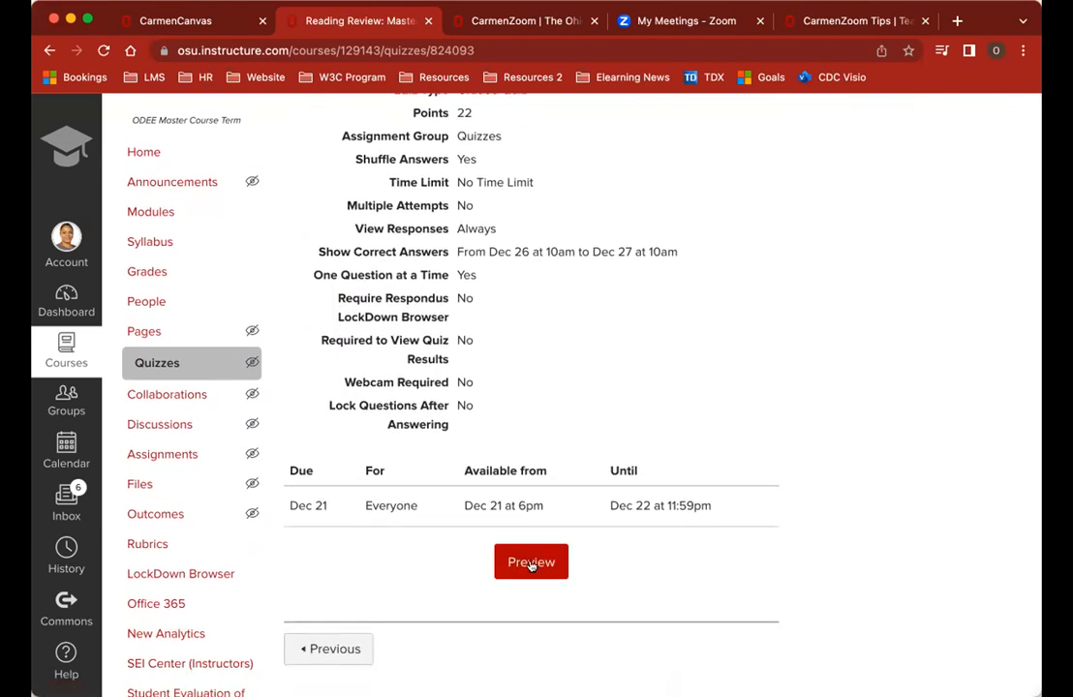
pyautogui.click(531, 562)
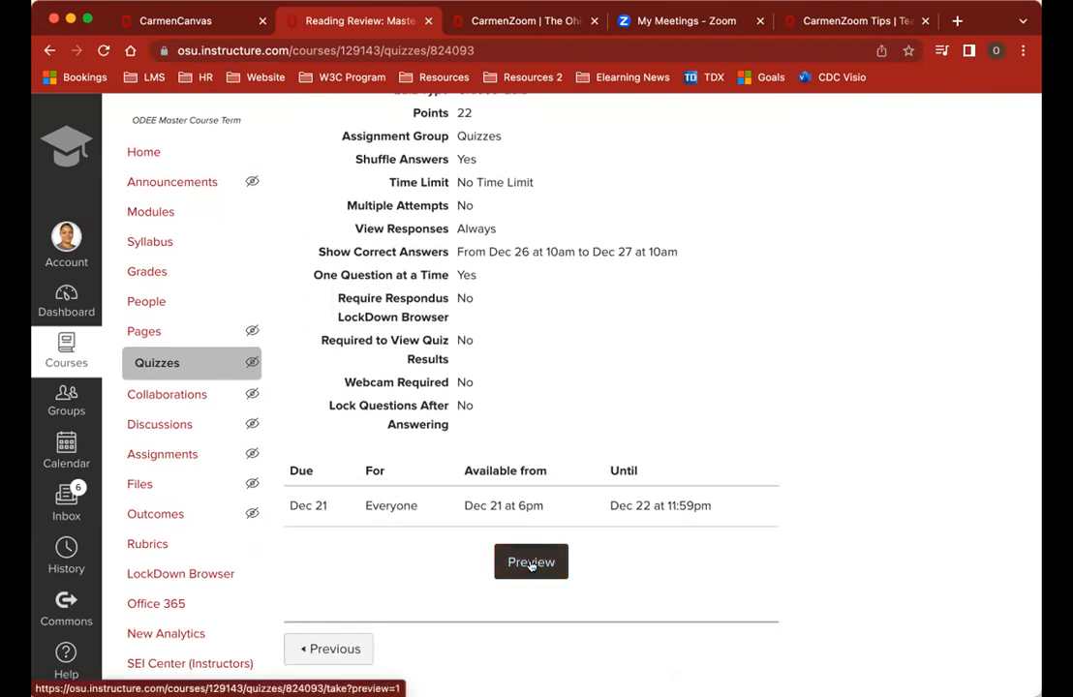
pyautogui.click(530, 563)
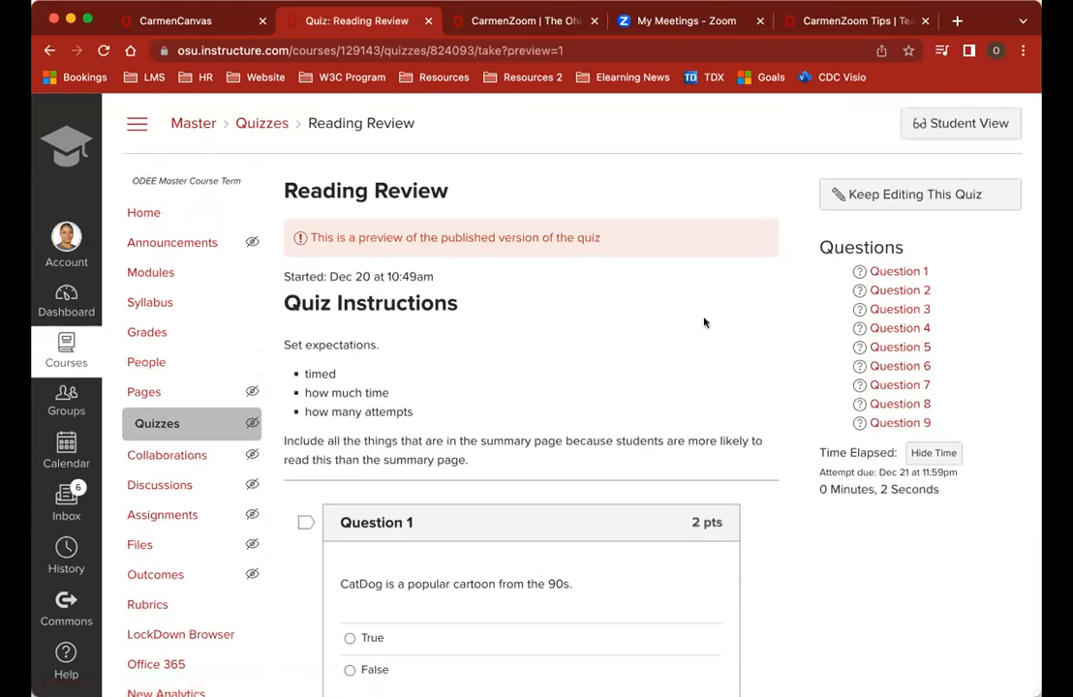
# Step: Examine the preview's question list, elapsed time, quiz instructions and the layout of Question 1
pyautogui.press('super+equal')
pyautogui.press('super+equal')
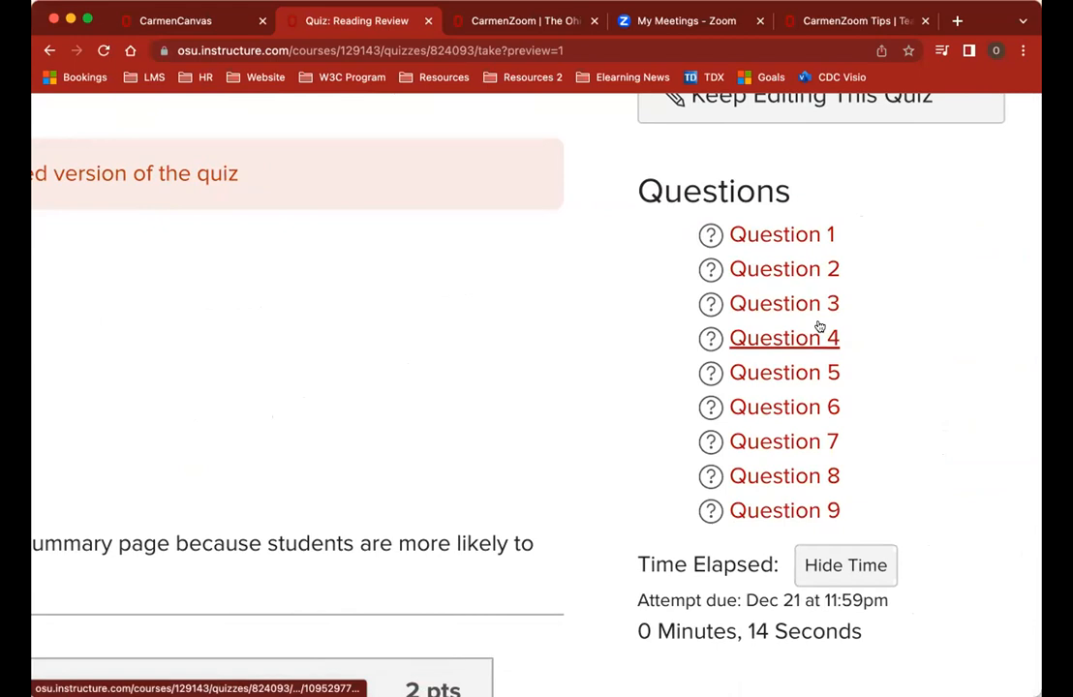
pyautogui.scroll(-5, 795, 332)
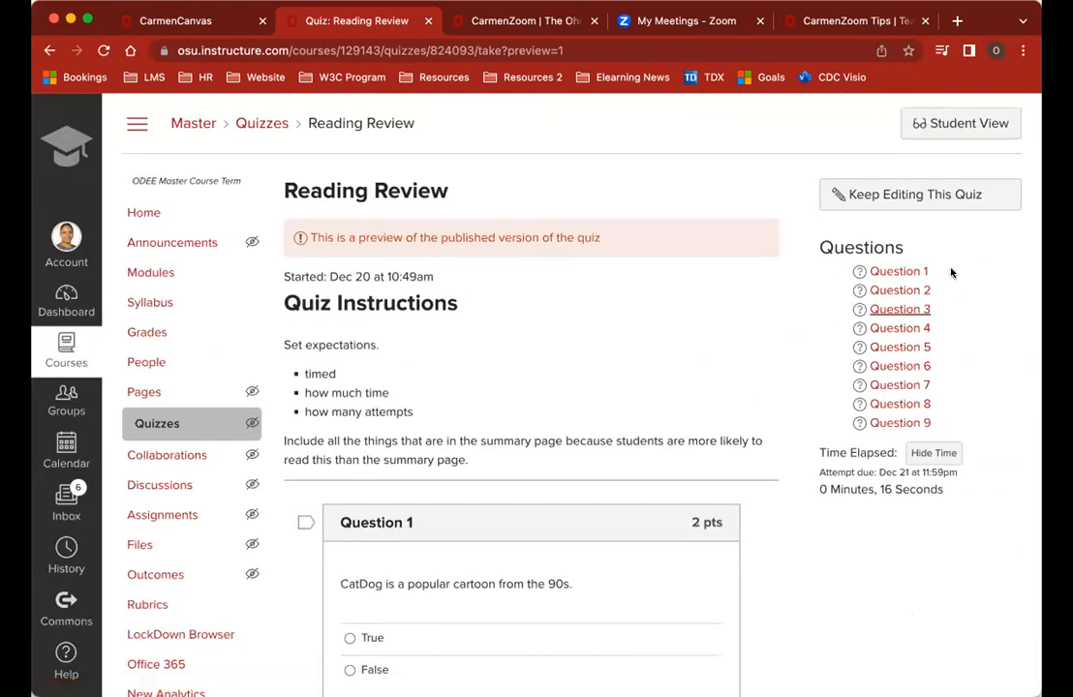
pyautogui.scroll(-3, 797, 508)
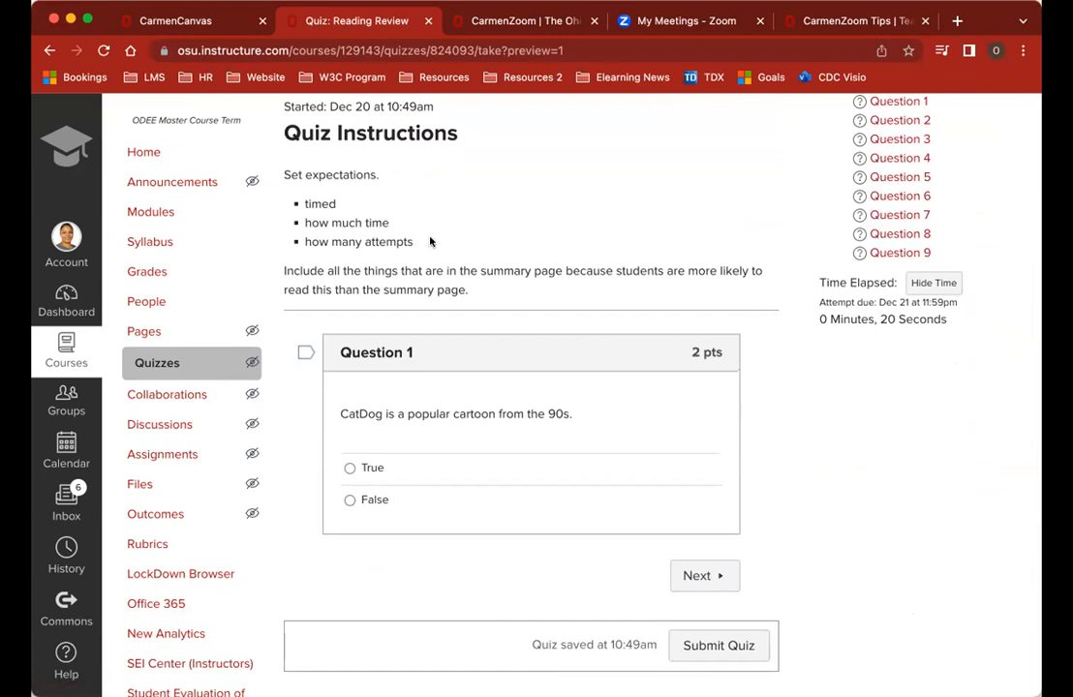
pyautogui.scroll(-1, 521, 255)
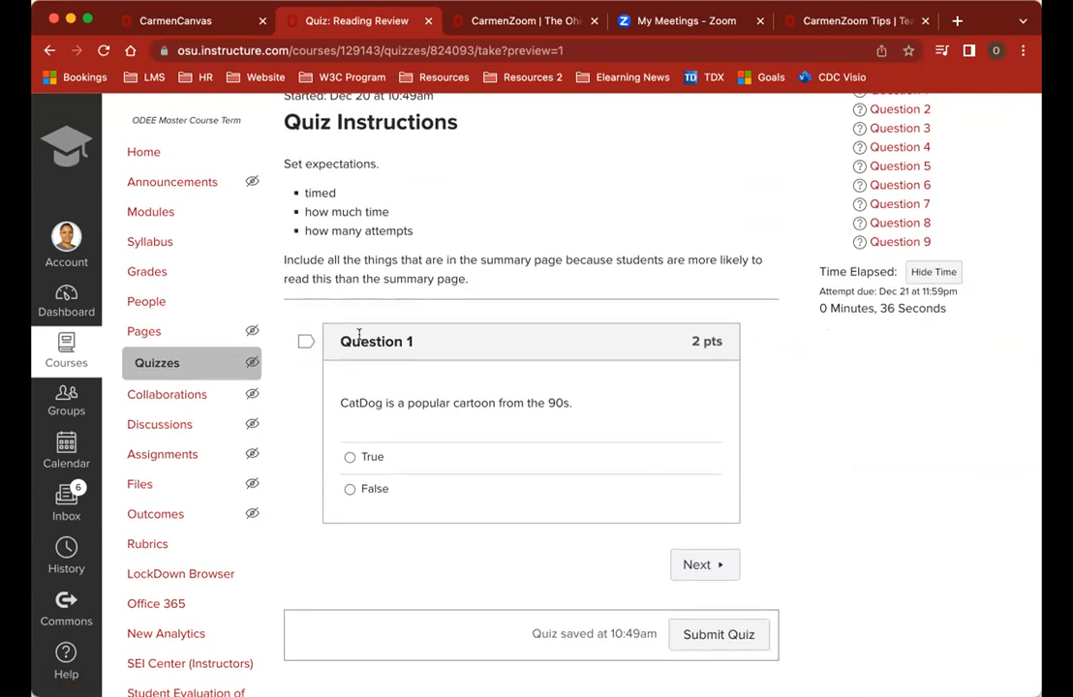
pyautogui.scroll(5, 358, 334)
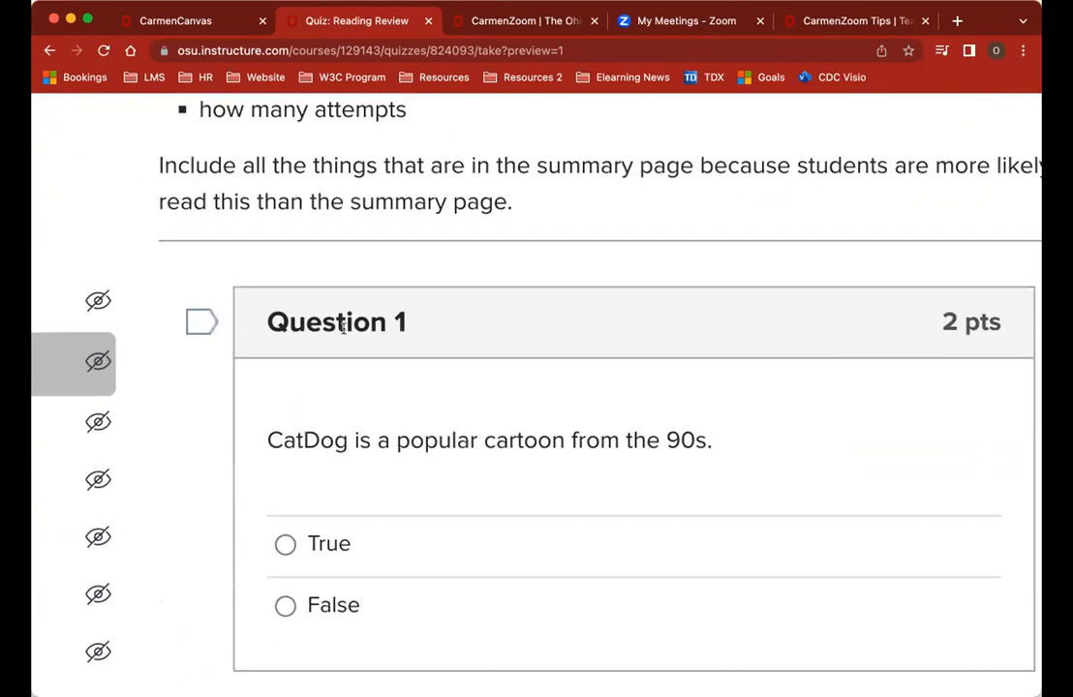
pyautogui.scroll(-4, 522, 439)
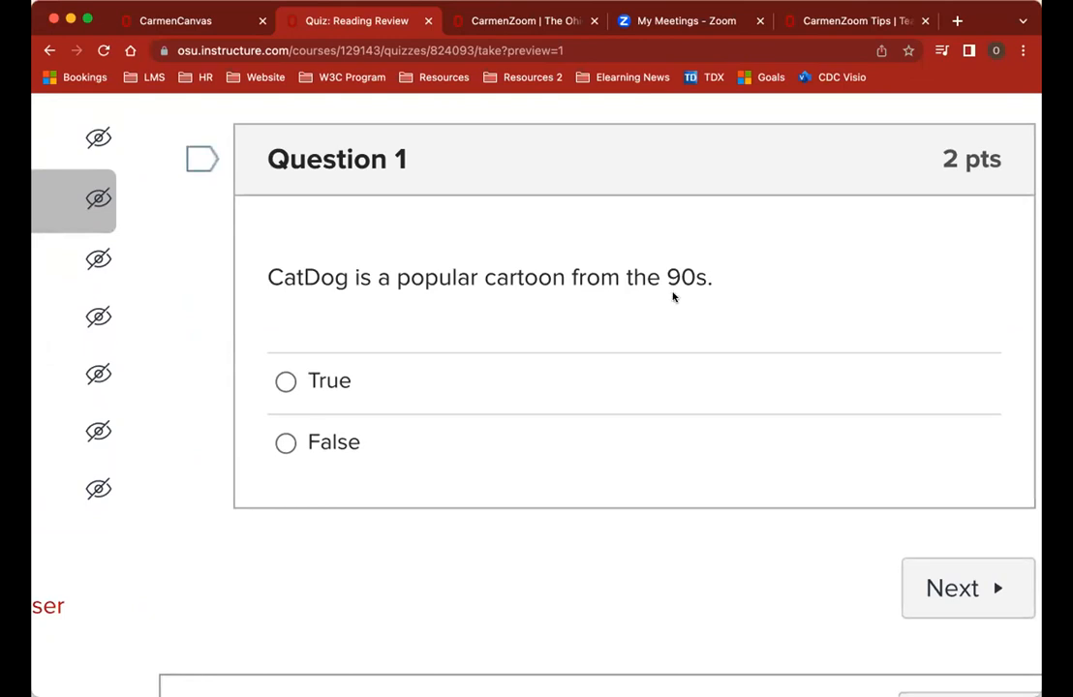
pyautogui.scroll(-5, 673, 297)
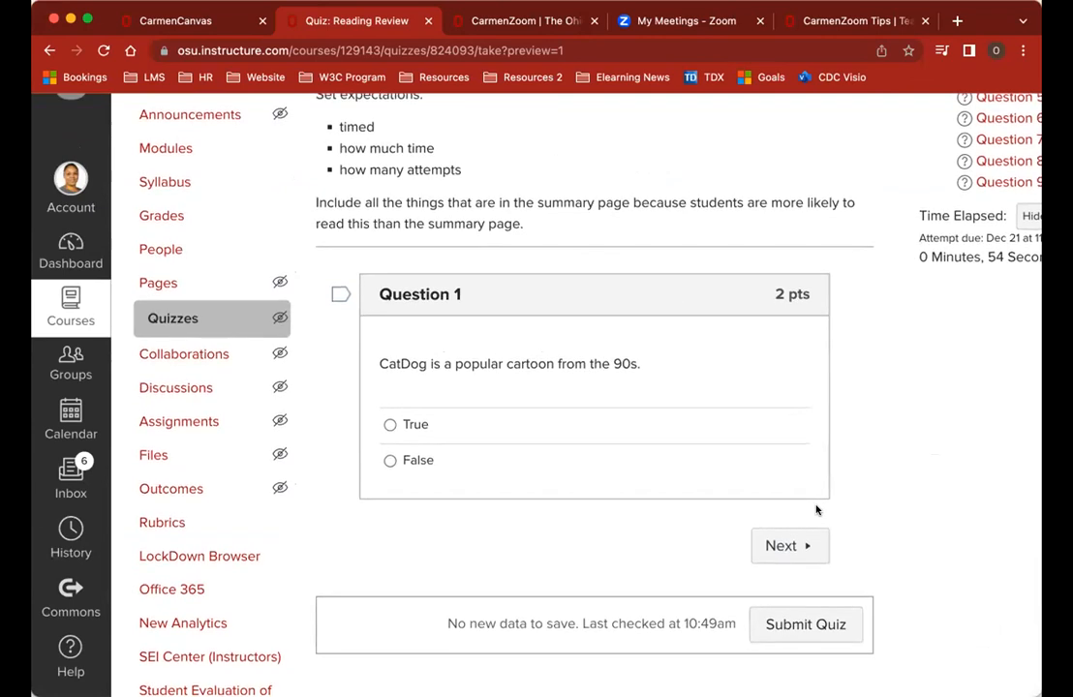
# Step: Advance the quiz preview to Question 2 and Question 3, and review the essay answer area
pyautogui.click(800, 552)
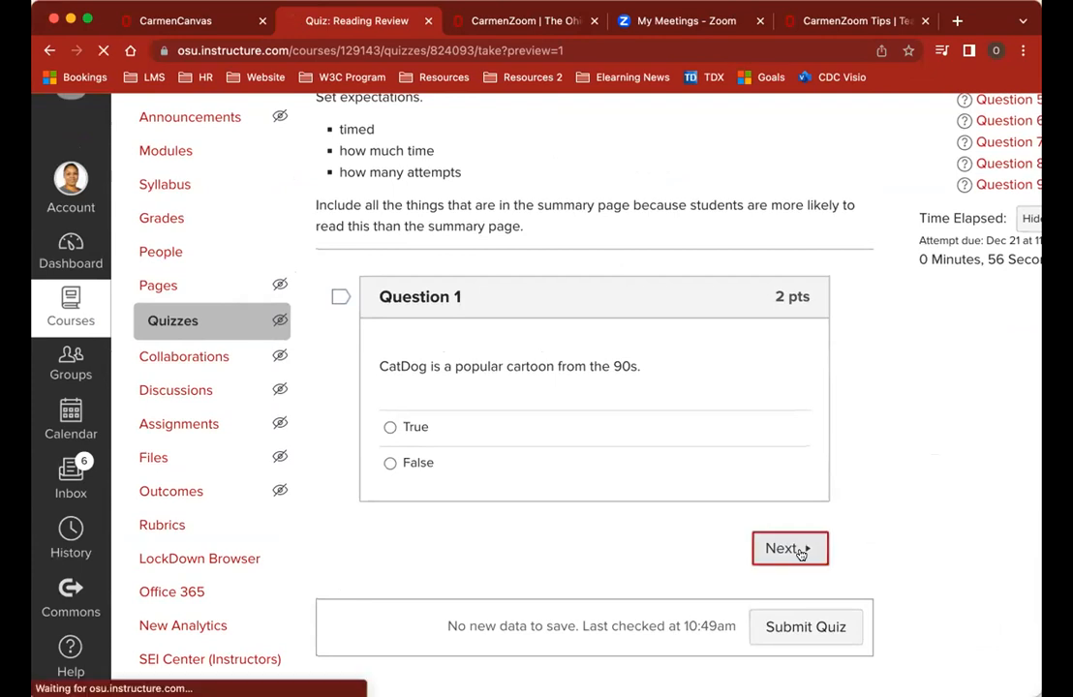
pyautogui.scroll(-5, 801, 555)
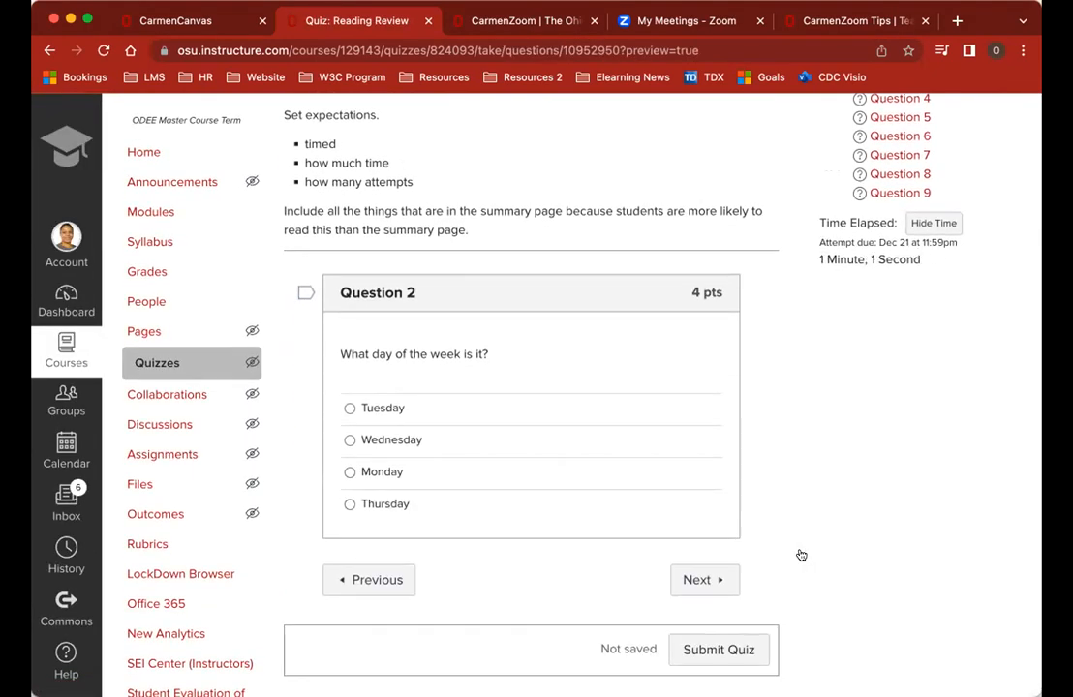
pyautogui.scroll(-1, 797, 553)
pyautogui.click(714, 567)
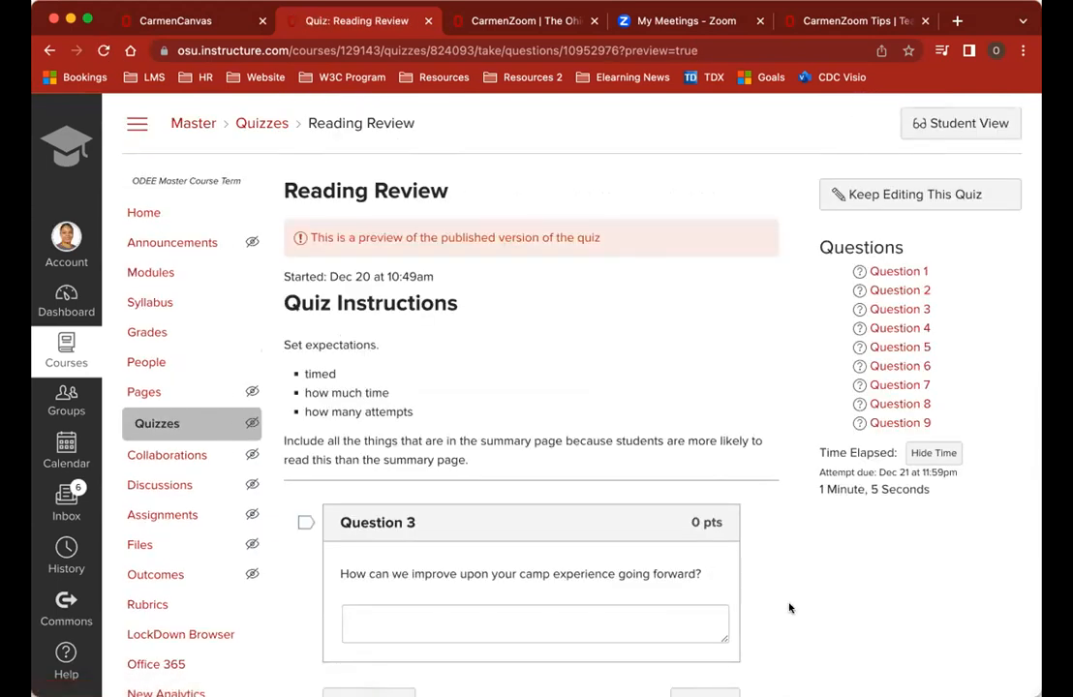
pyautogui.scroll(-2, 789, 608)
pyautogui.scroll(-5, 789, 608)
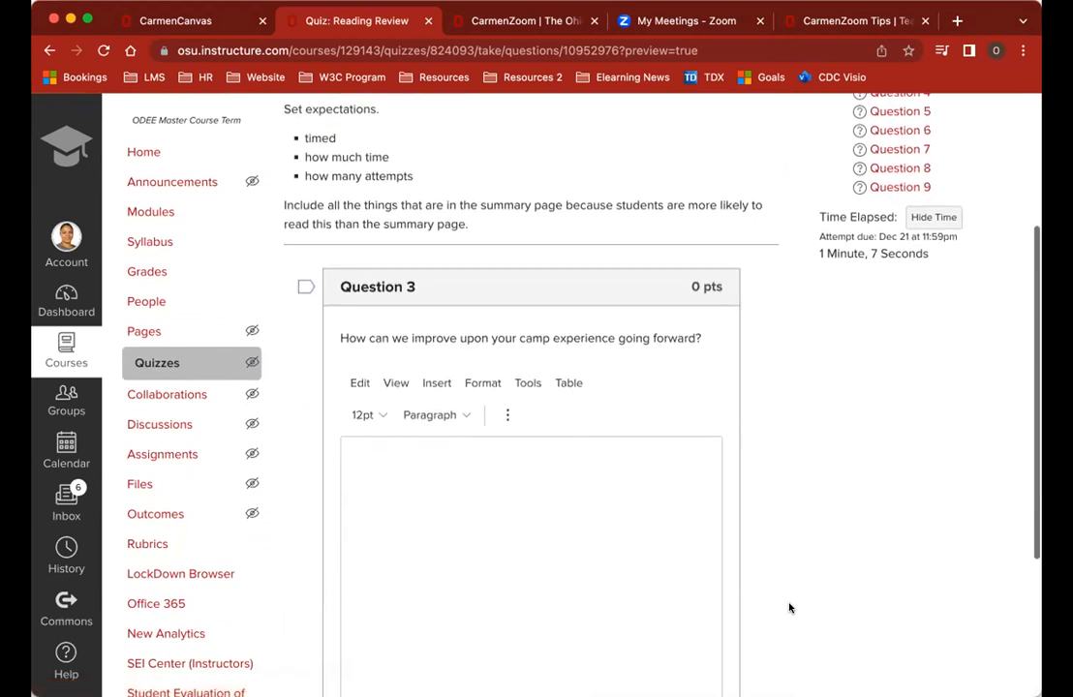
pyautogui.scroll(-2, 789, 609)
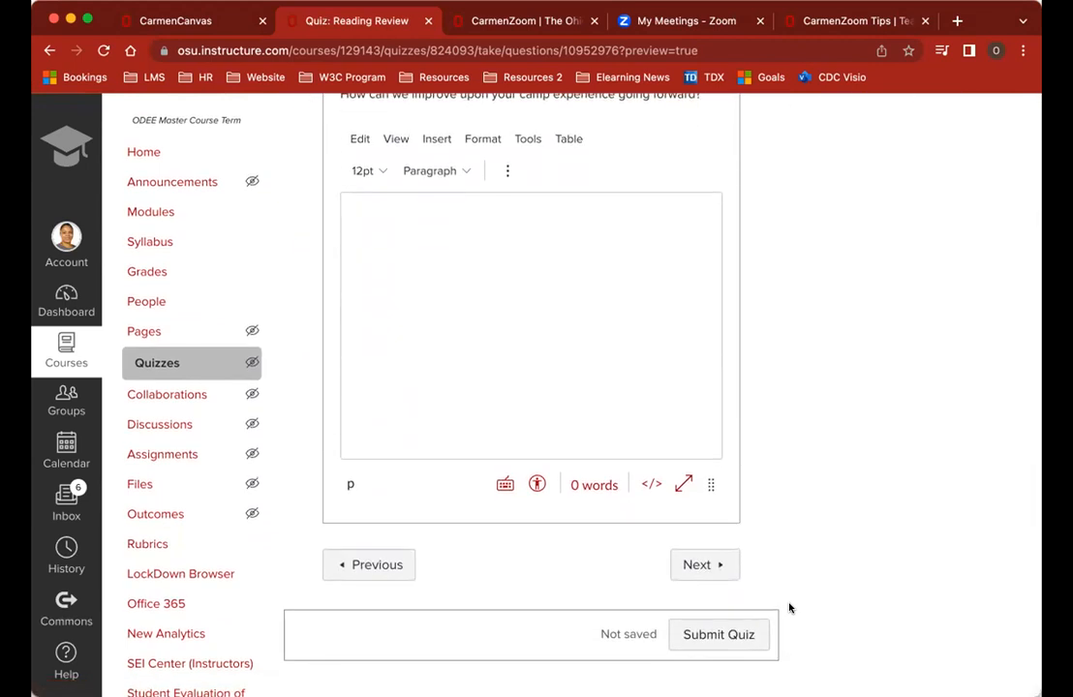
pyautogui.scroll(5, 789, 604)
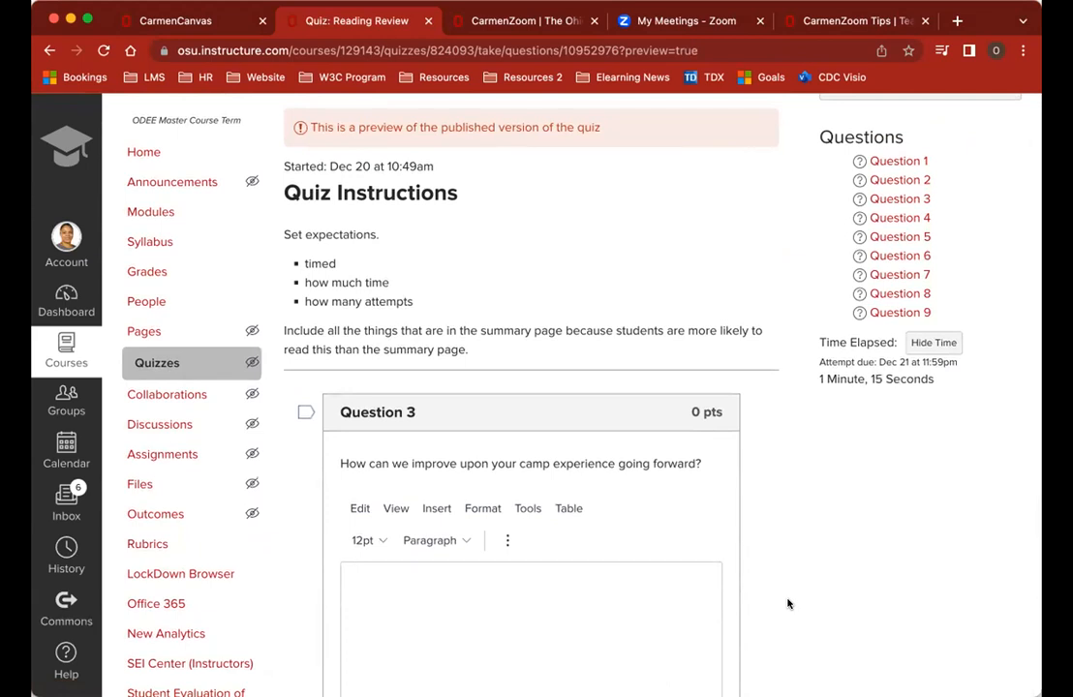
# Step: Jump to Question 8 in the quiz preview, continue to Question 9 and review its answer options
pyautogui.click(892, 291)
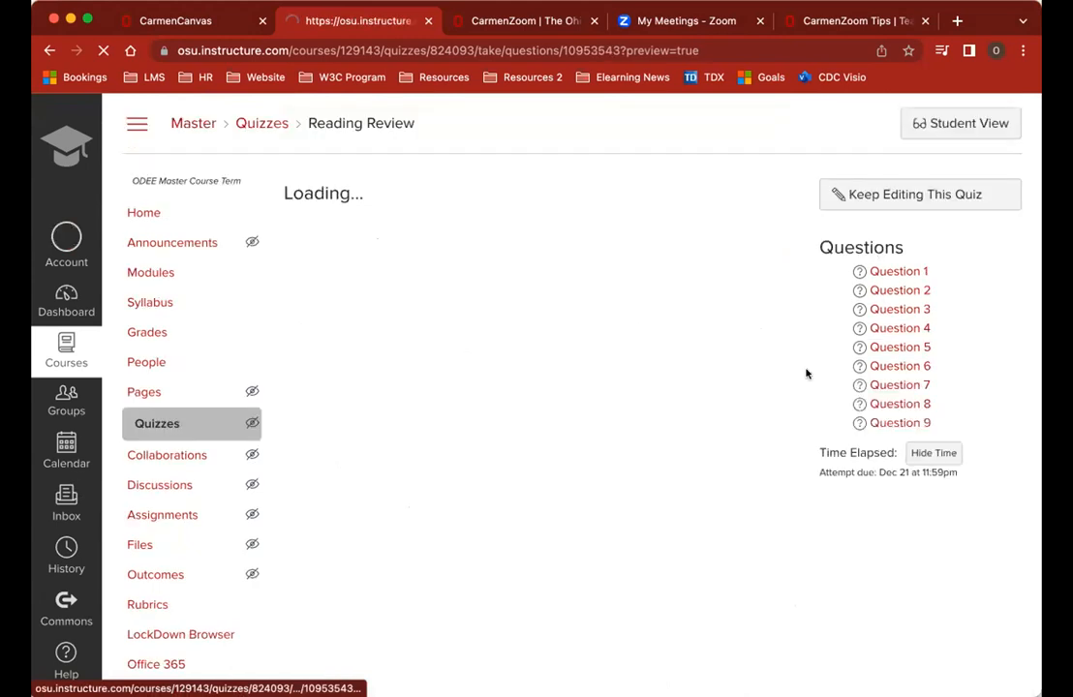
pyautogui.scroll(-4, 812, 513)
pyautogui.scroll(-3, 811, 513)
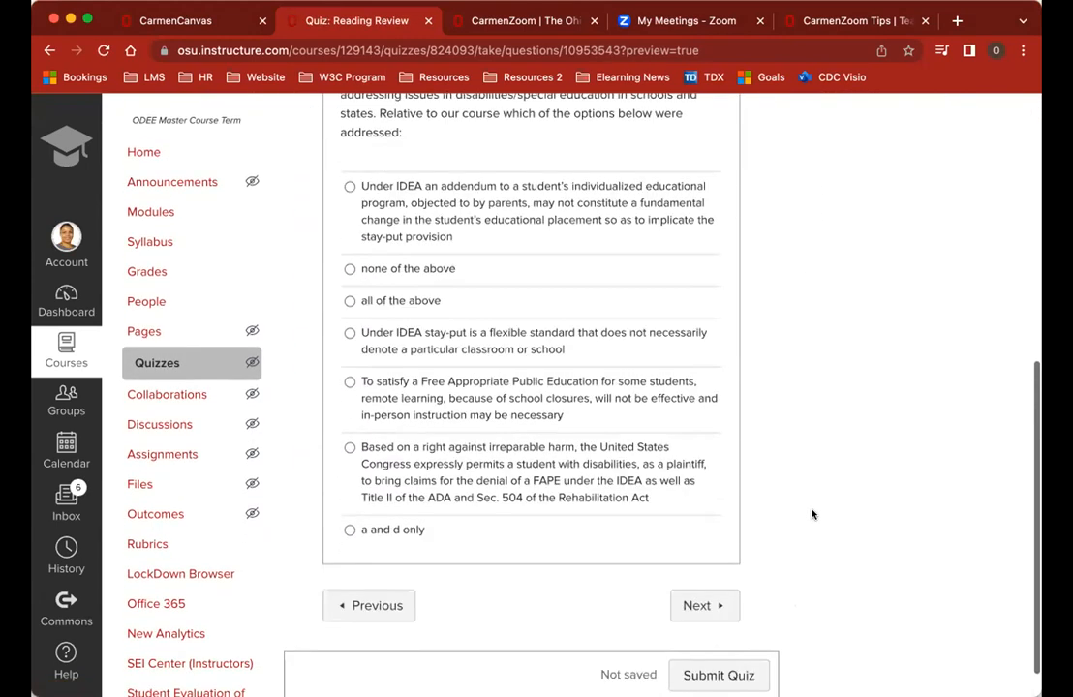
pyautogui.click(708, 567)
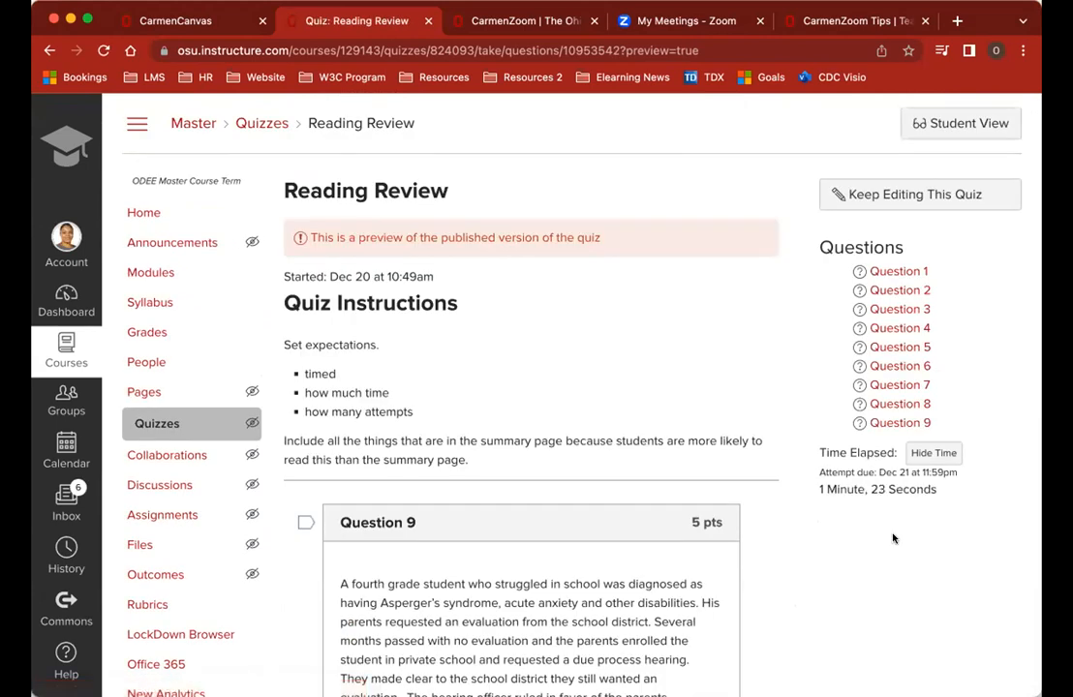
pyautogui.scroll(-5, 893, 539)
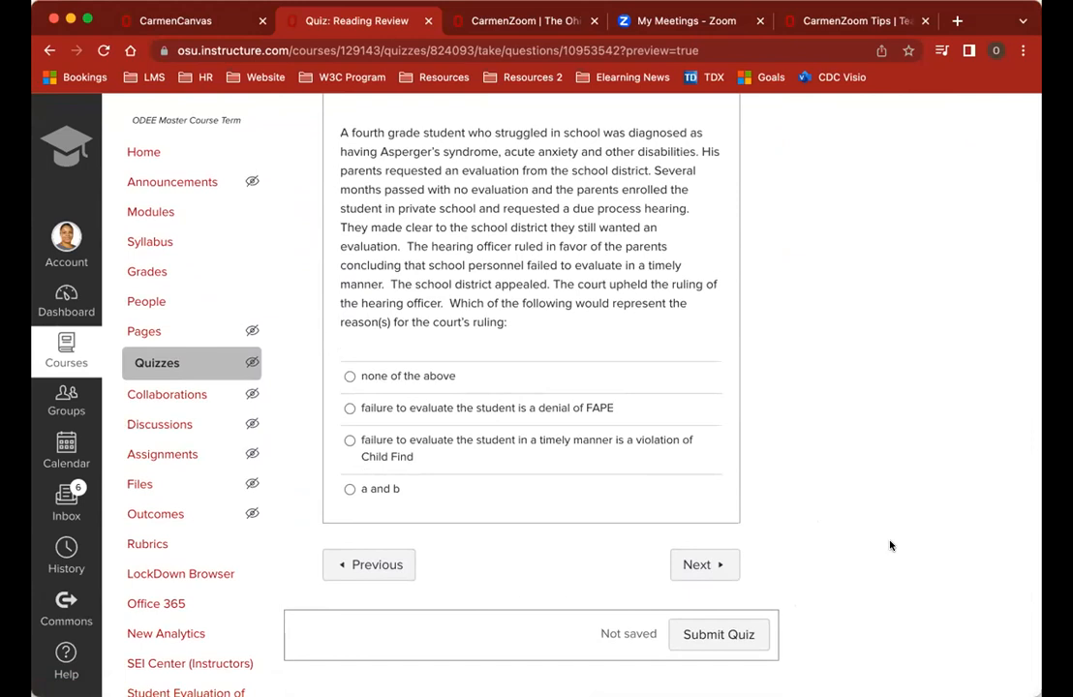
pyautogui.scroll(5, 811, 360)
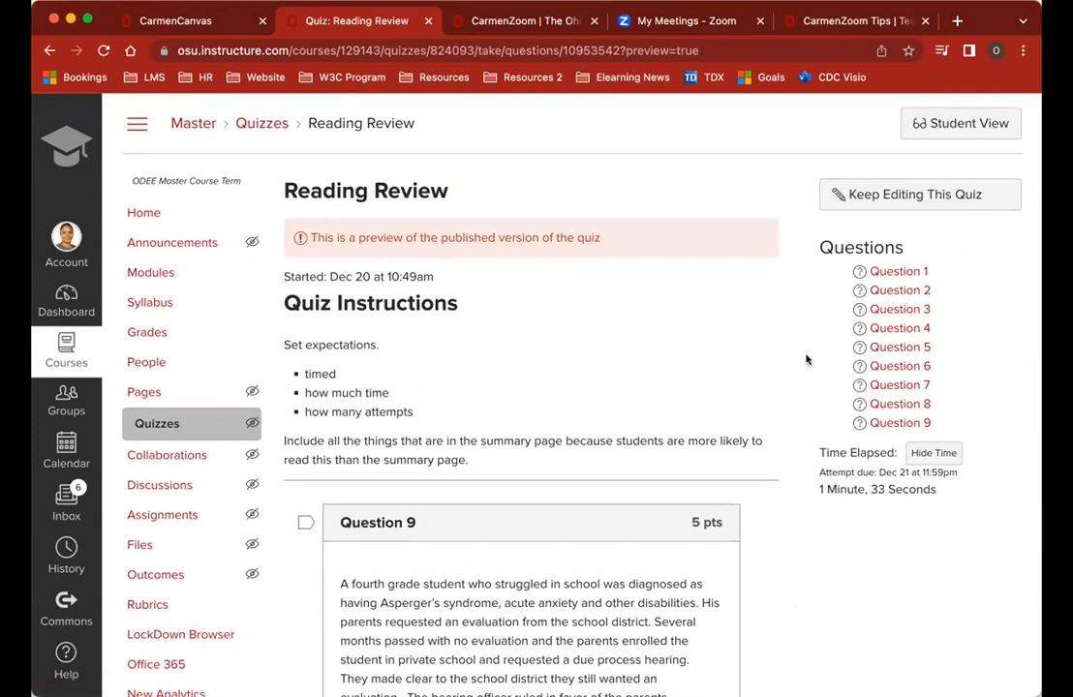
pyautogui.scroll(-5, 809, 435)
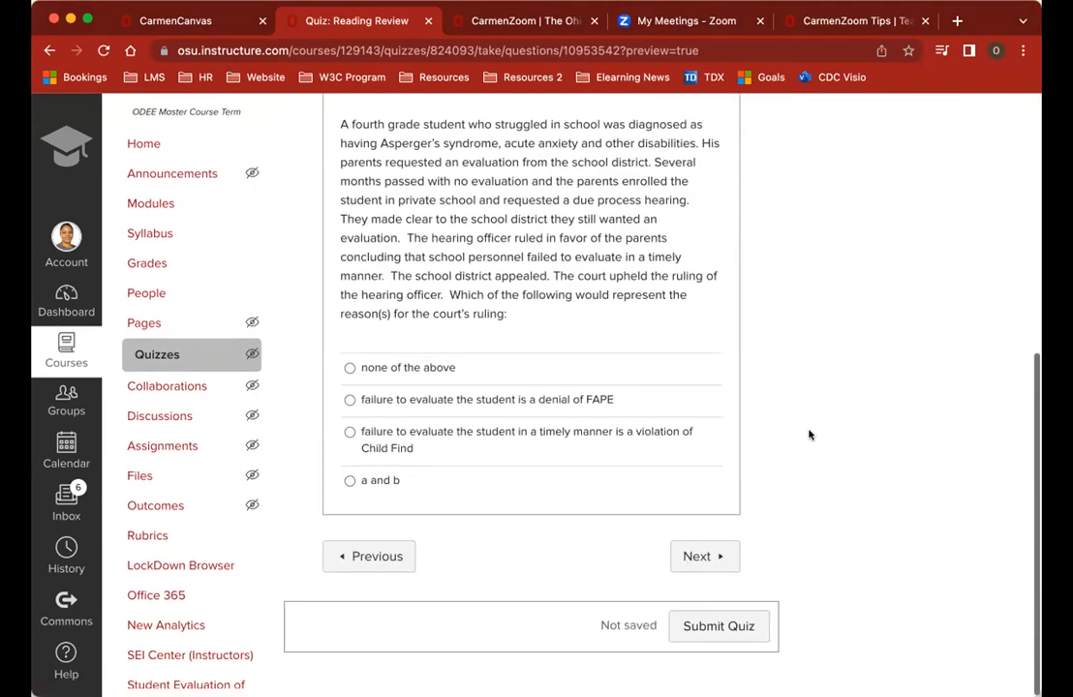
pyautogui.click(716, 636)
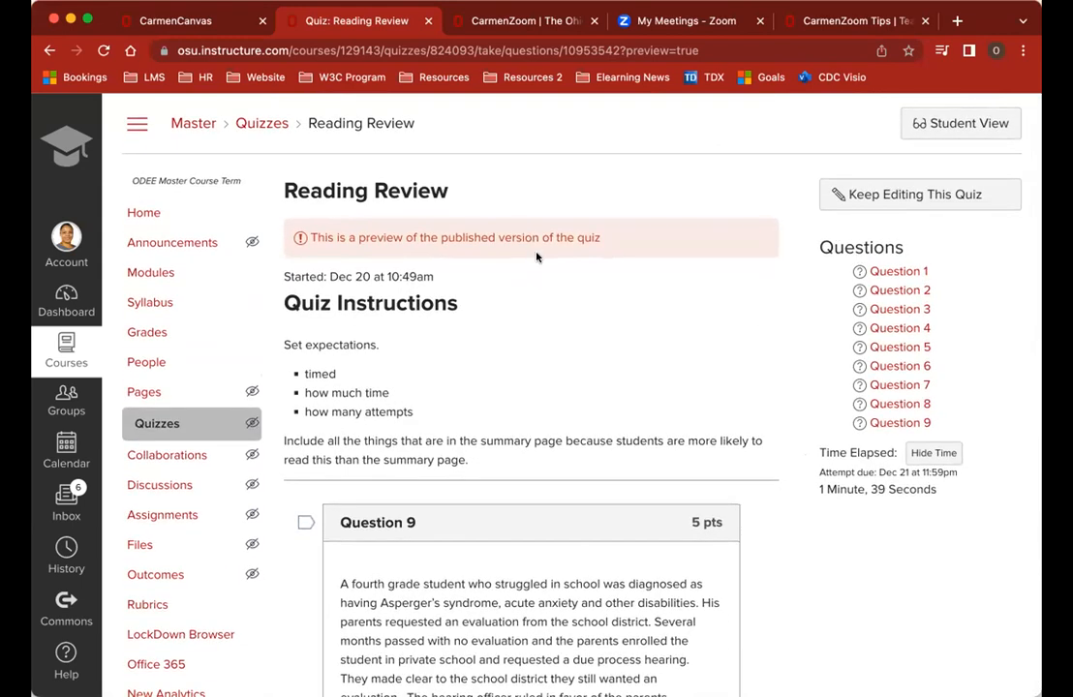
# Step: Check the Reading Review quiz in Student View, go back to the preceding course item and leave Student View
pyautogui.click(915, 125)
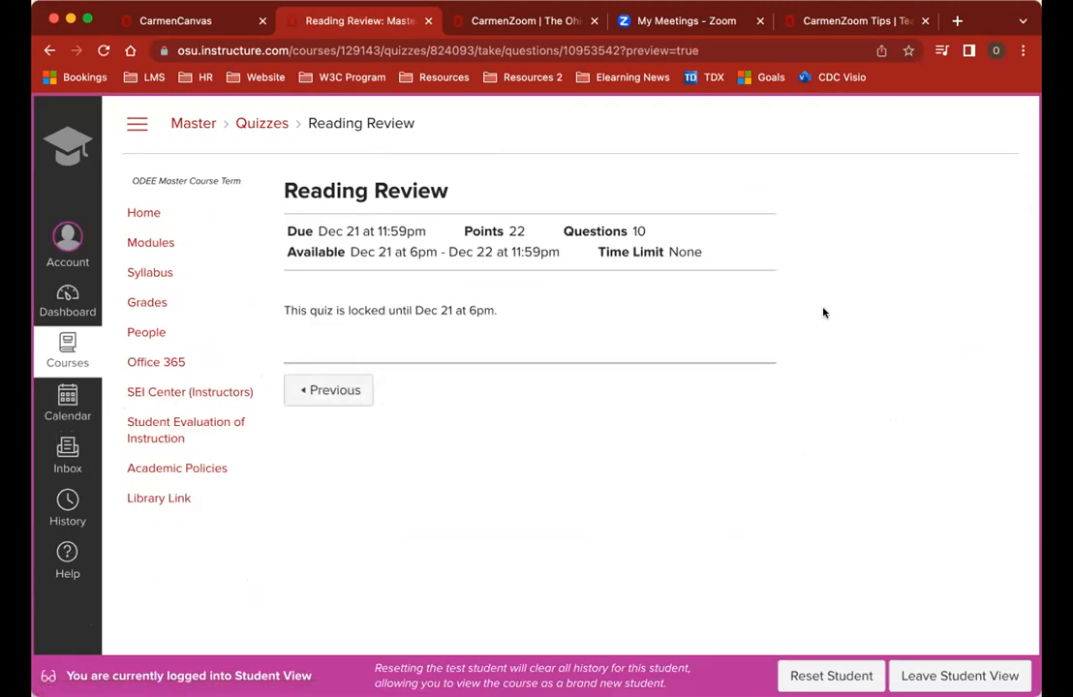
pyautogui.click(331, 394)
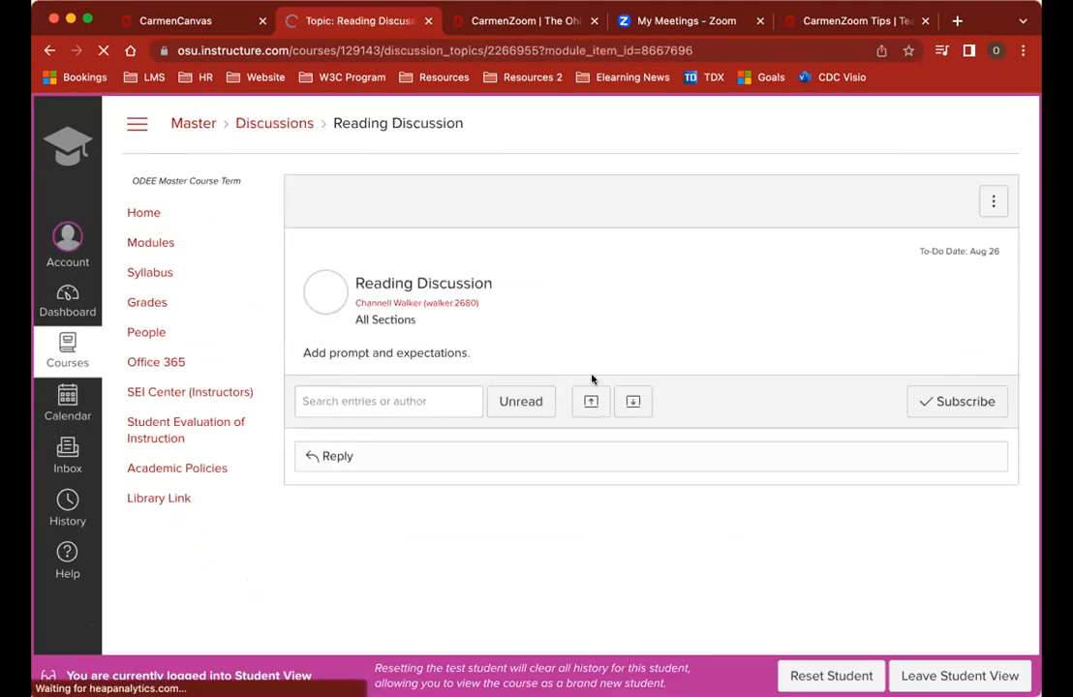
pyautogui.click(930, 678)
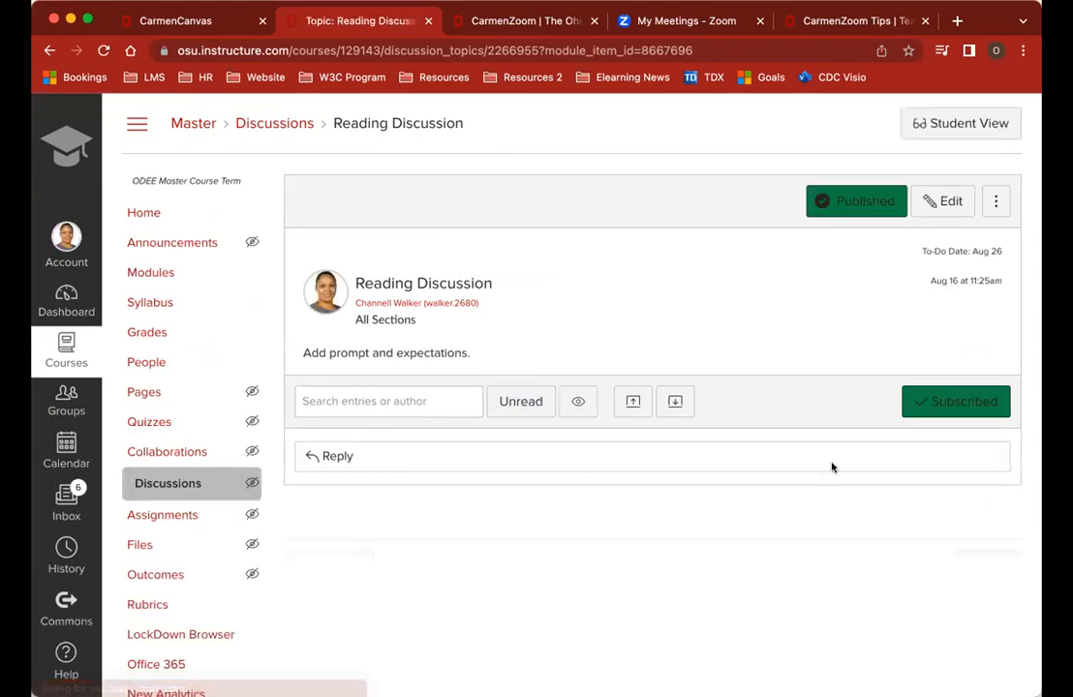
# Step: Go to the course modules and open the Reading Review quiz from there
pyautogui.click(168, 274)
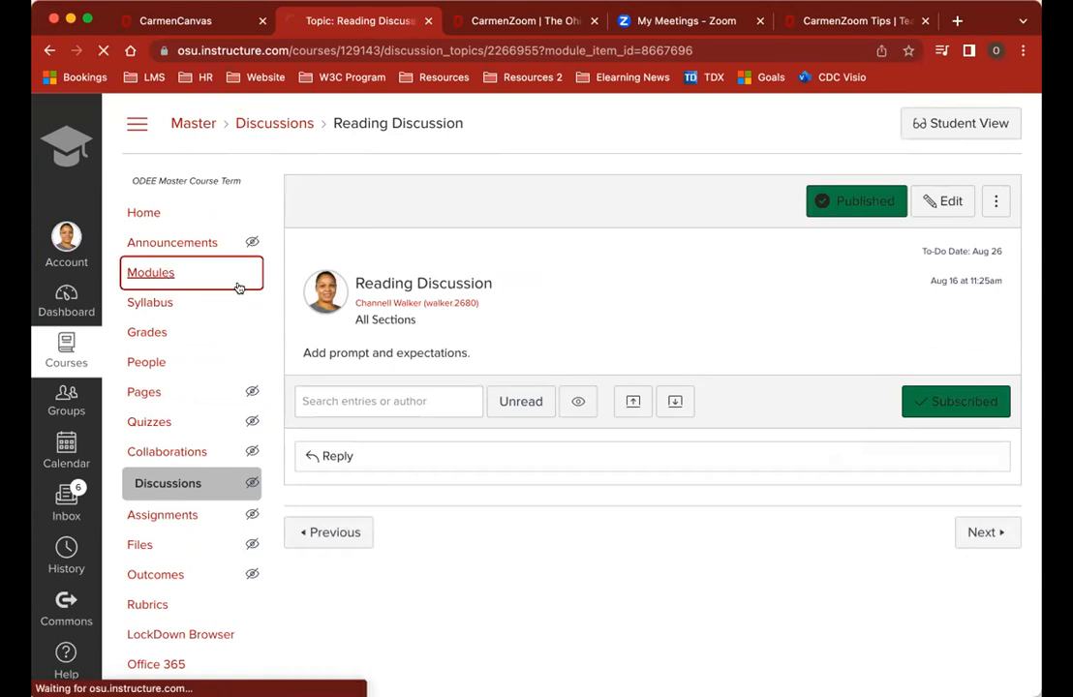
pyautogui.scroll(-3, 485, 388)
pyautogui.scroll(1, 486, 391)
pyautogui.click(373, 564)
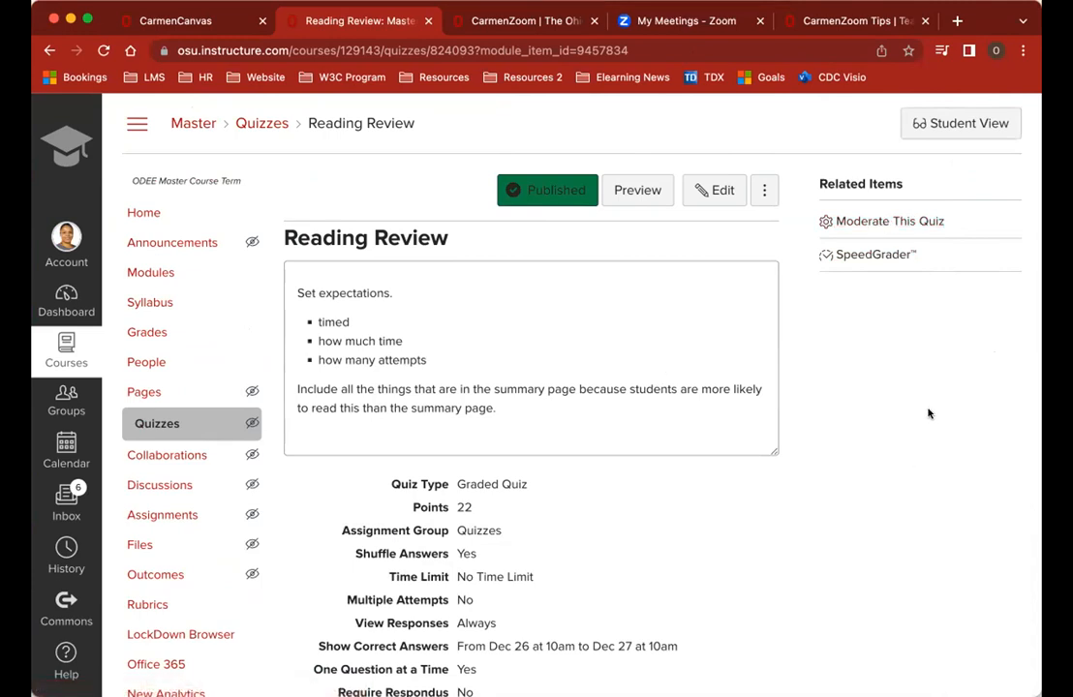
# Step: Moderate the Reading Review quiz, check the extension options available for the test student and dismiss them without changes
pyautogui.scroll(5, 873, 185)
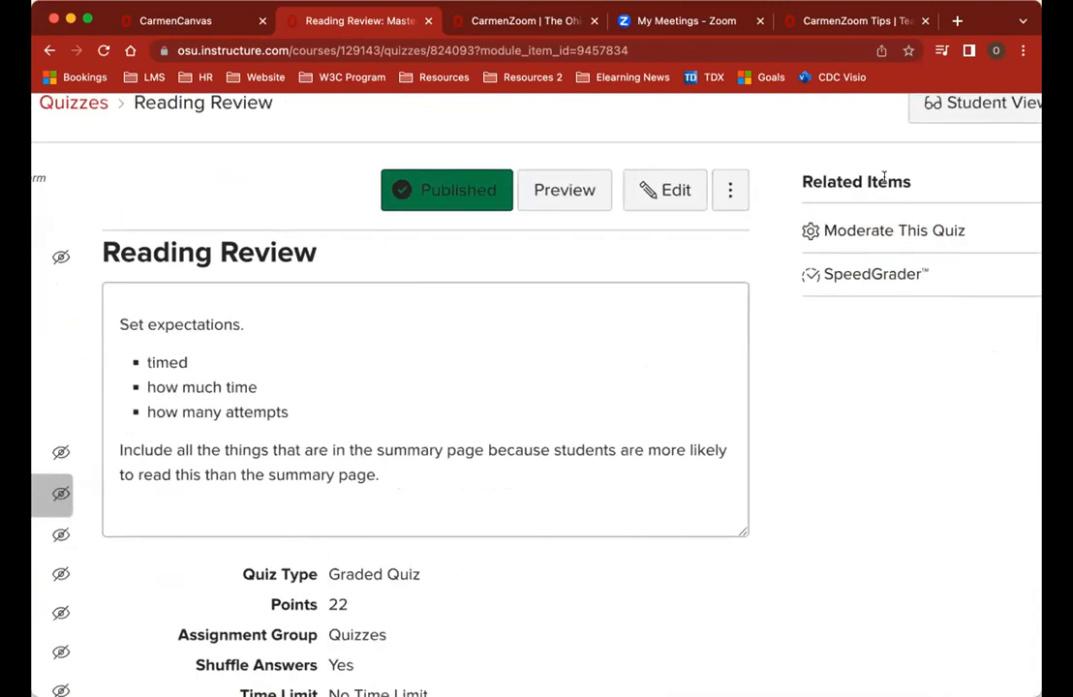
pyautogui.hscroll(2, 876, 184)
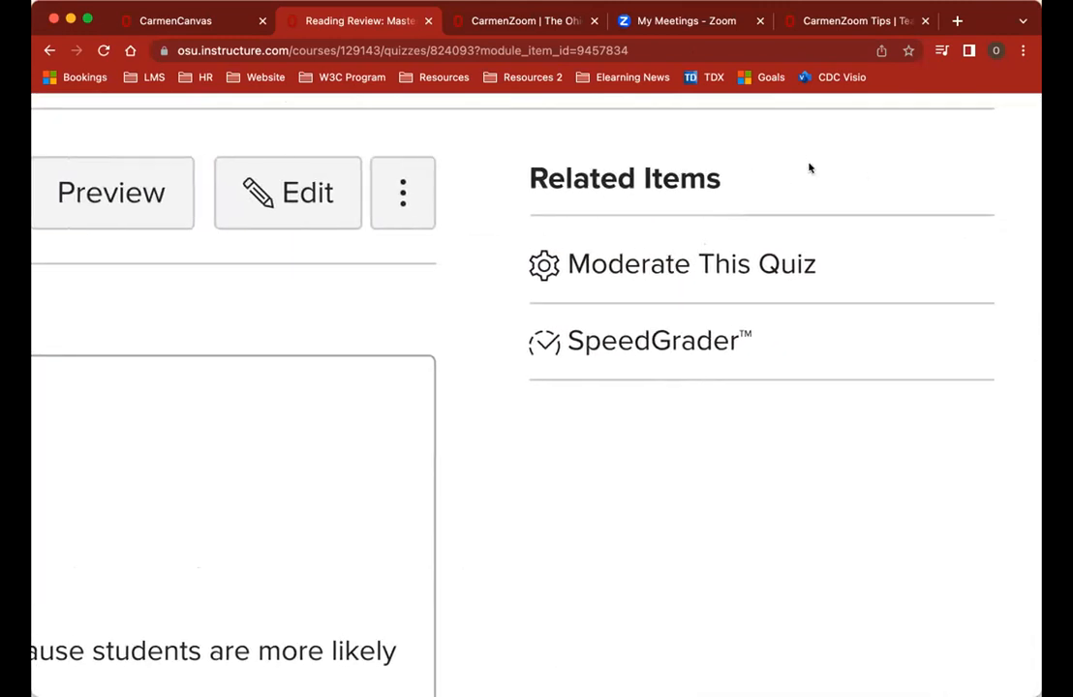
pyautogui.click(626, 271)
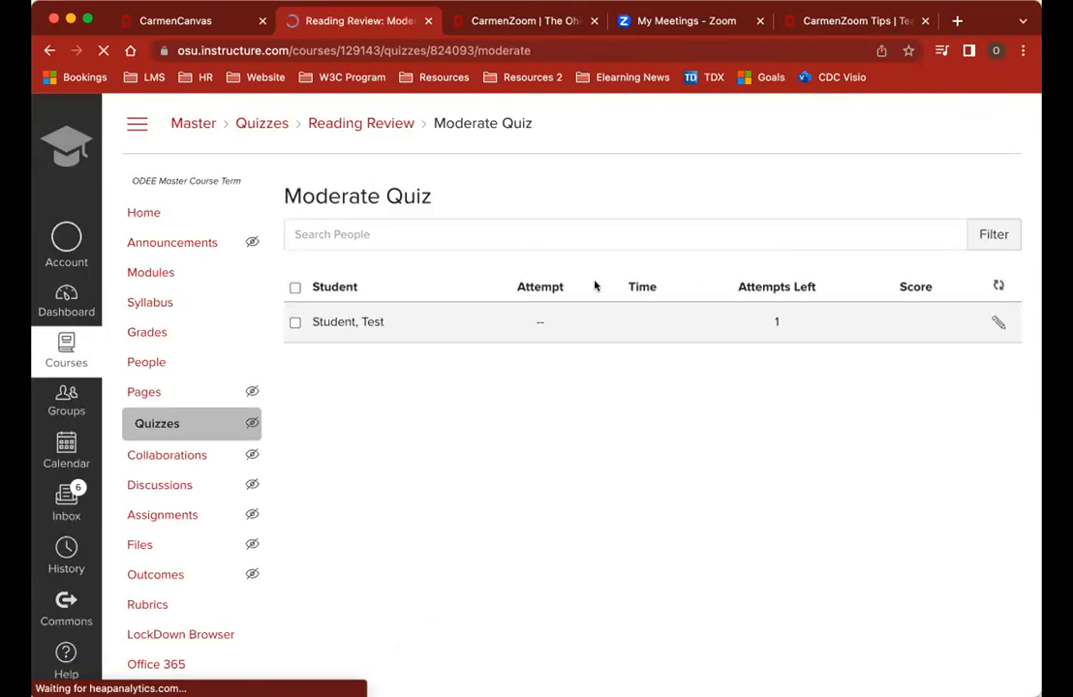
pyautogui.click(294, 324)
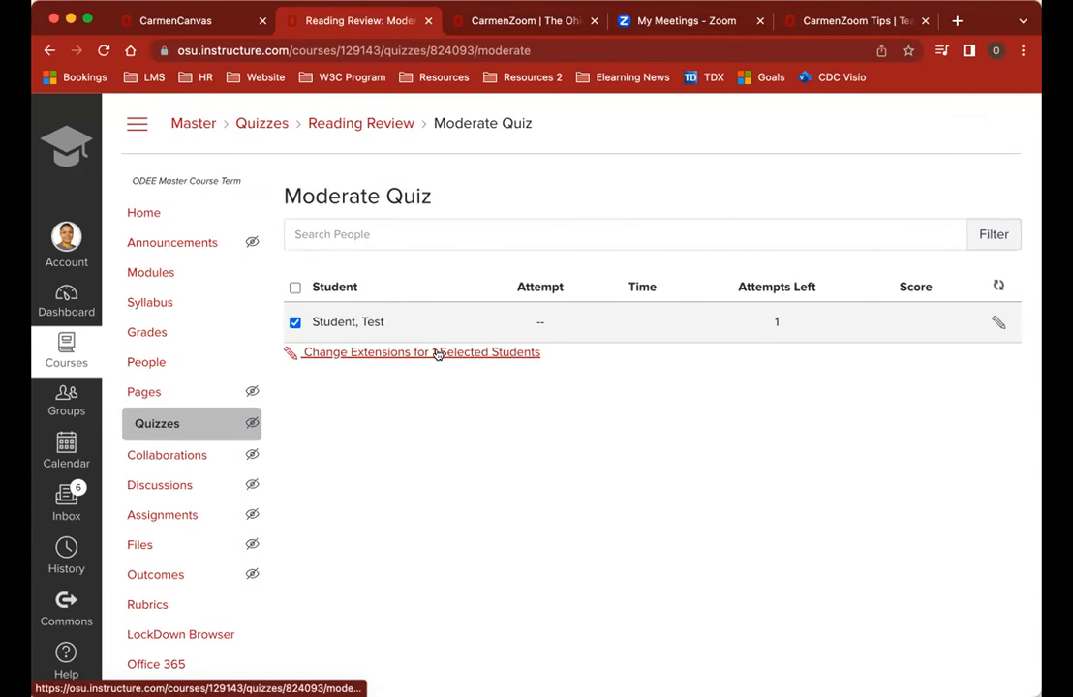
pyautogui.click(472, 354)
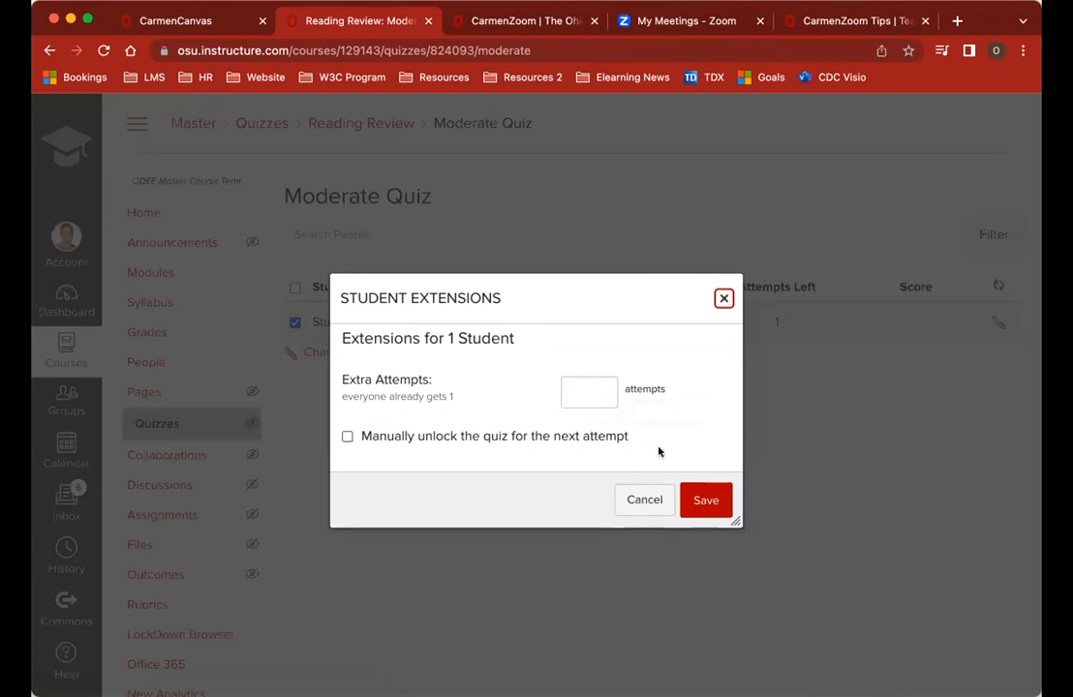
pyautogui.click(644, 501)
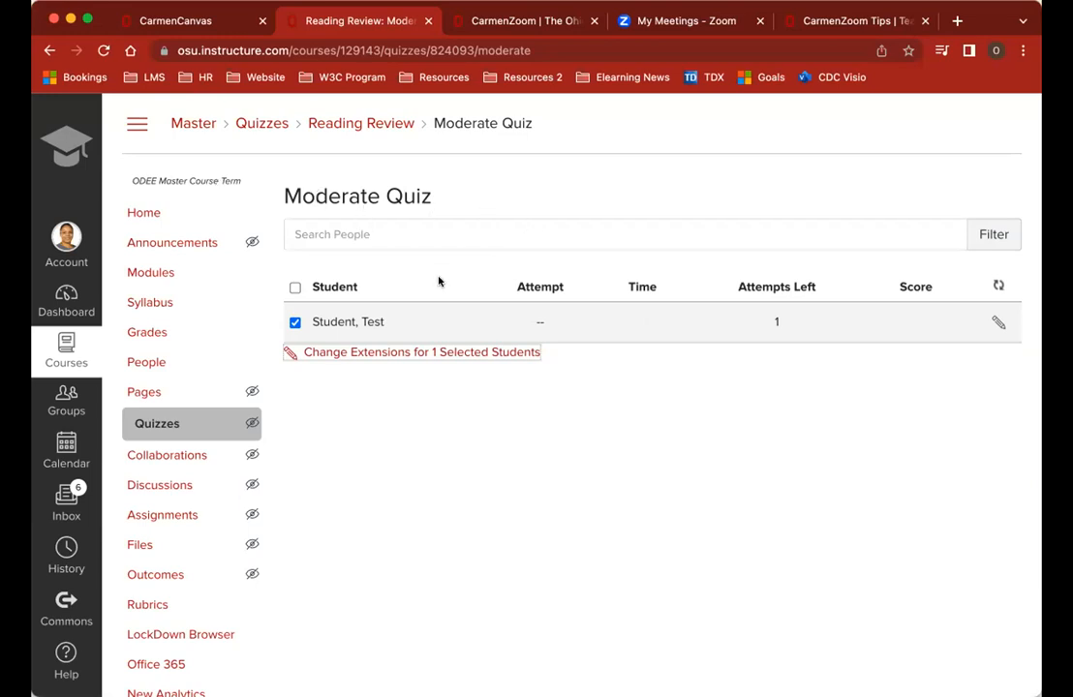
# Step: Edit the Reading Review quiz to enable a time limit of 60 minutes and save the quiz
pyautogui.hscroll(-5, 439, 282)
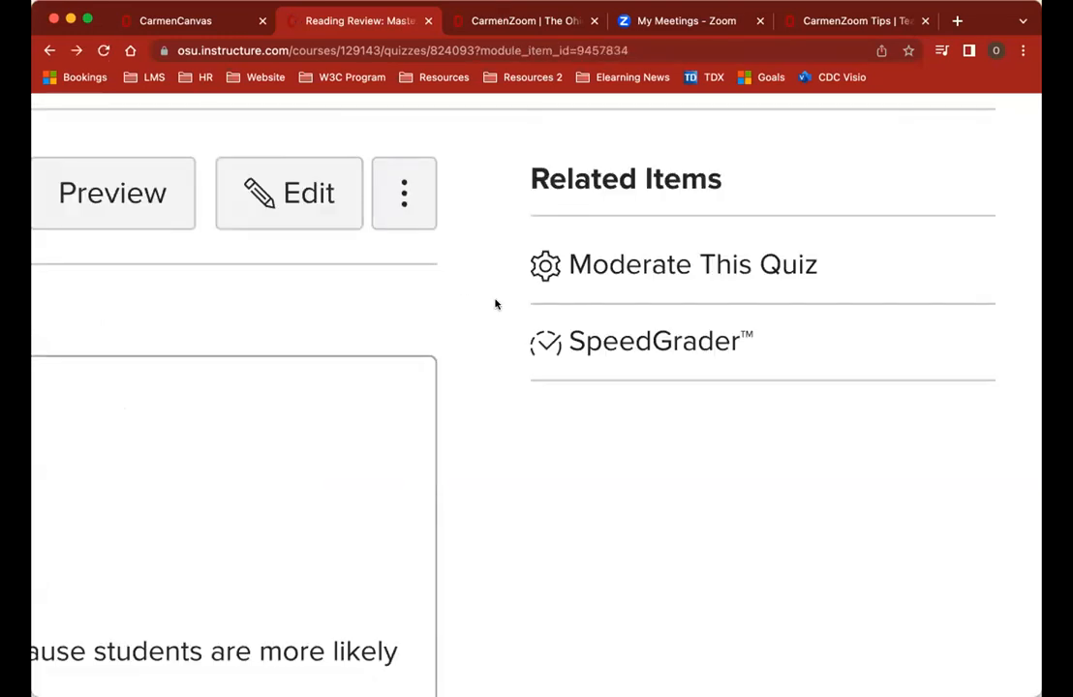
pyautogui.scroll(-5, 497, 292)
pyautogui.click(597, 225)
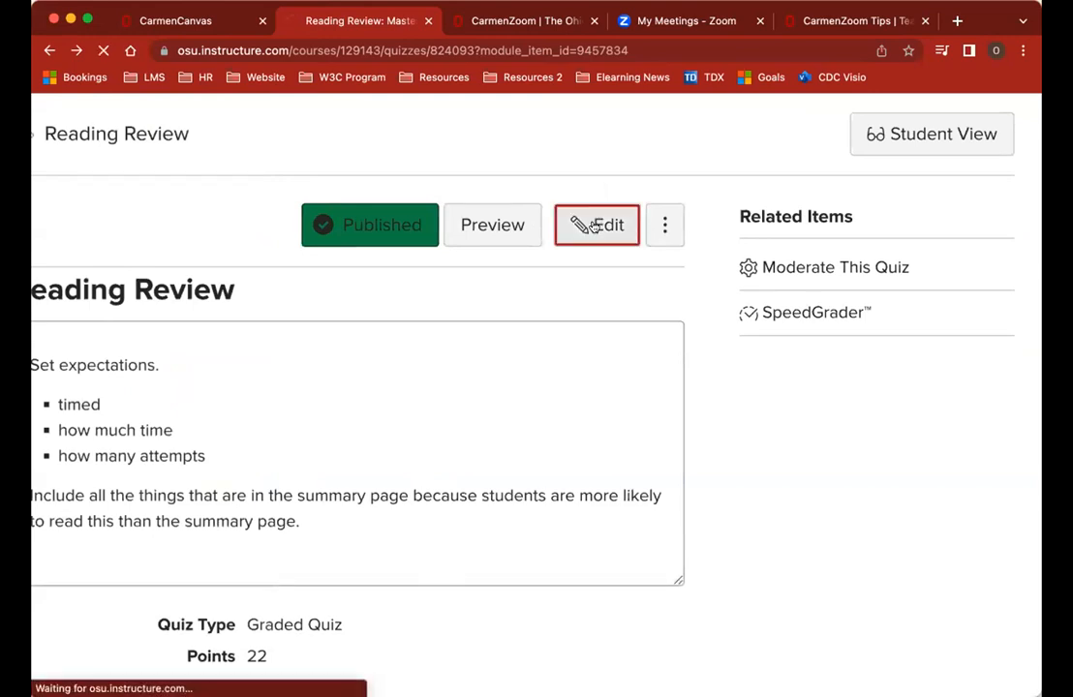
pyautogui.scroll(-10, 419, 350)
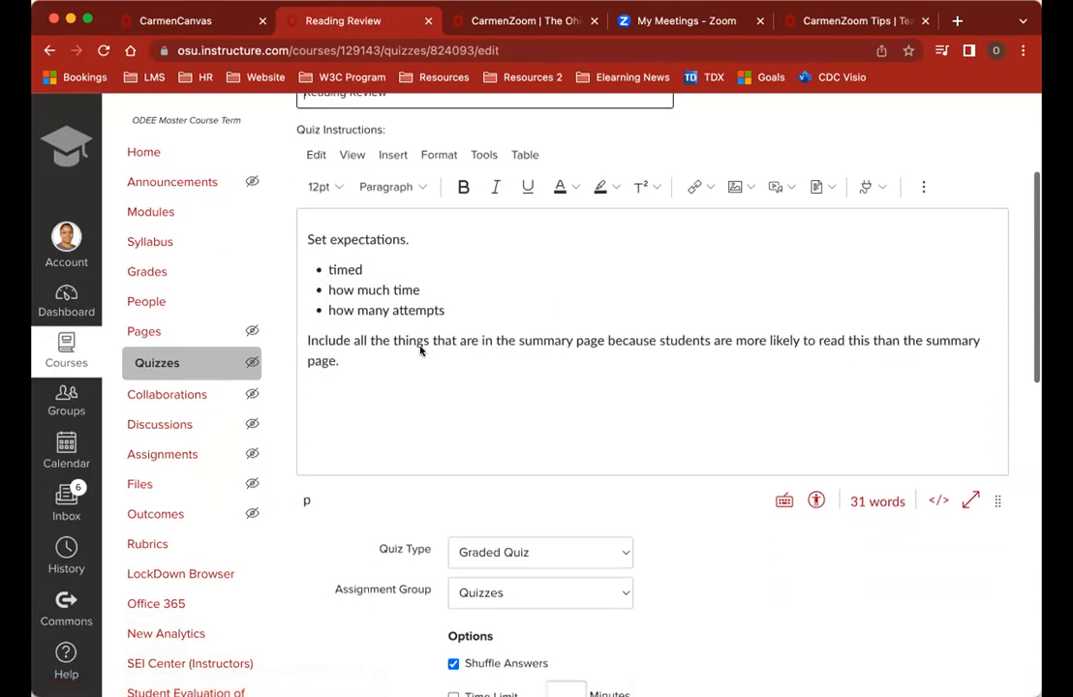
pyautogui.click(453, 347)
pyautogui.click(555, 347)
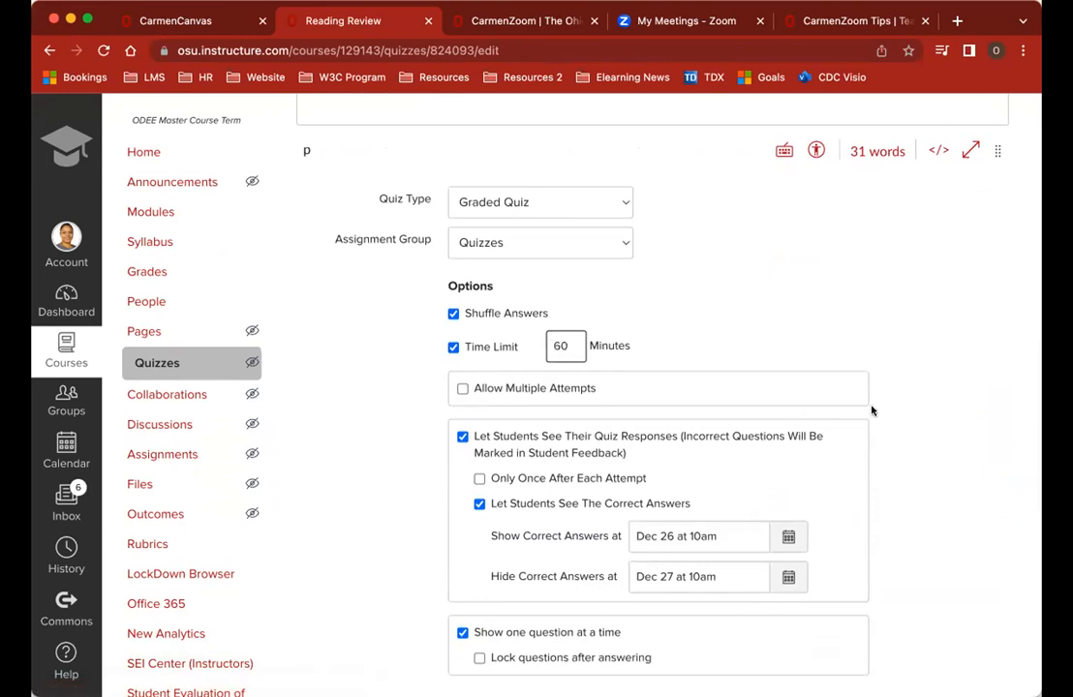
pyautogui.scroll(-10, 872, 411)
pyautogui.click(969, 636)
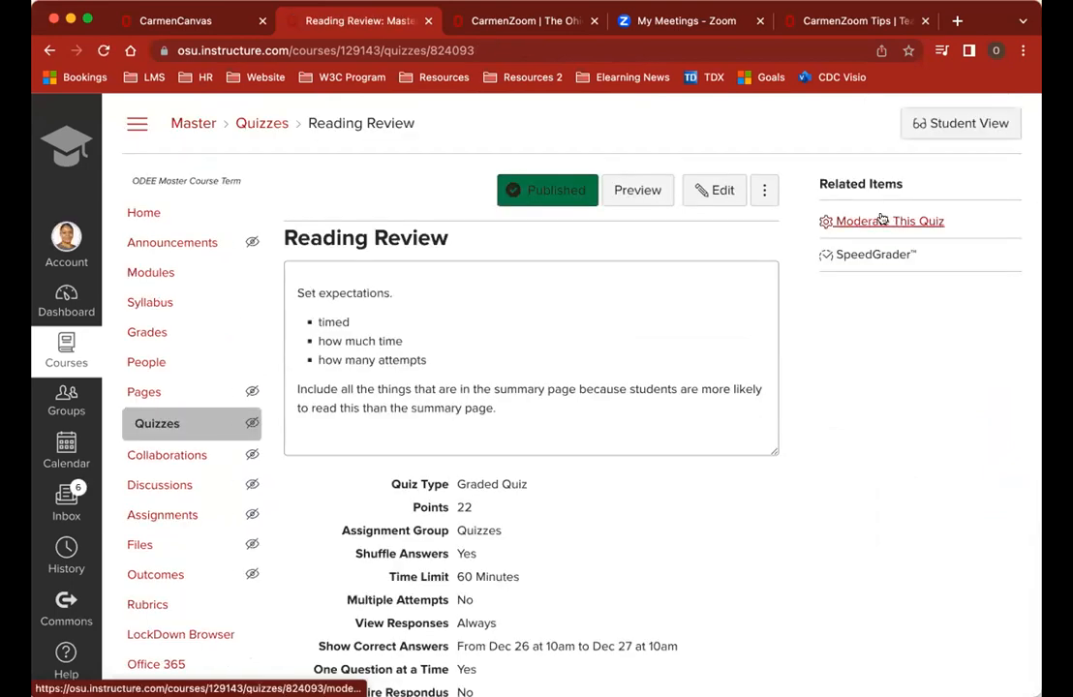
# Step: Moderate the quiz again and set 30 extra minutes on every attempt in the test student's extensions
pyautogui.click(882, 221)
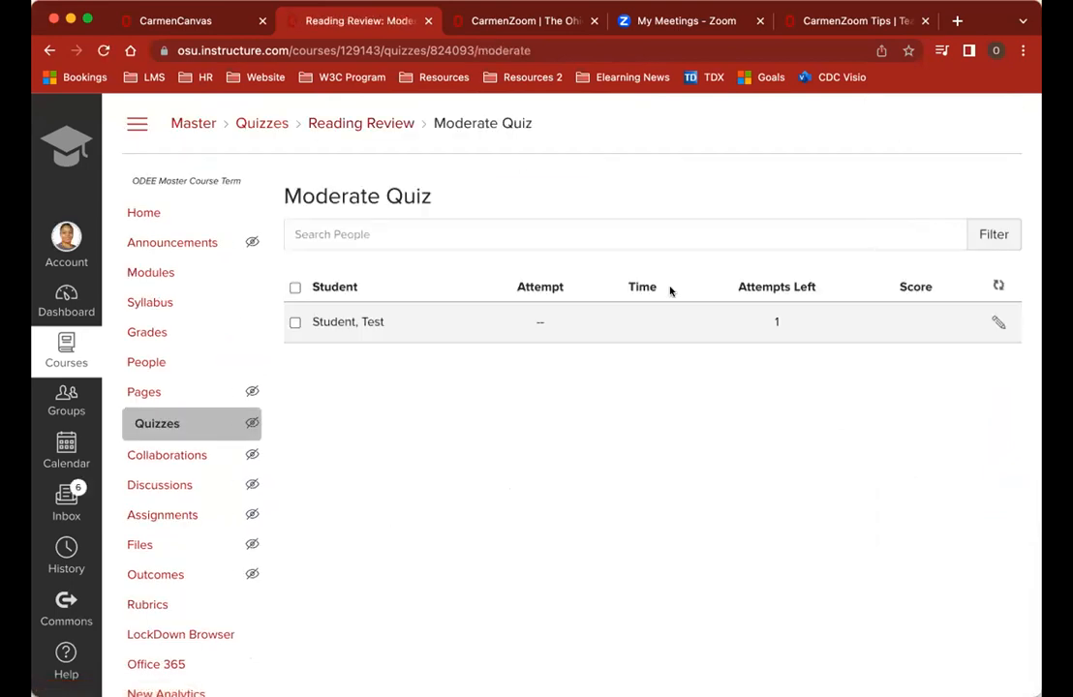
pyautogui.click(294, 322)
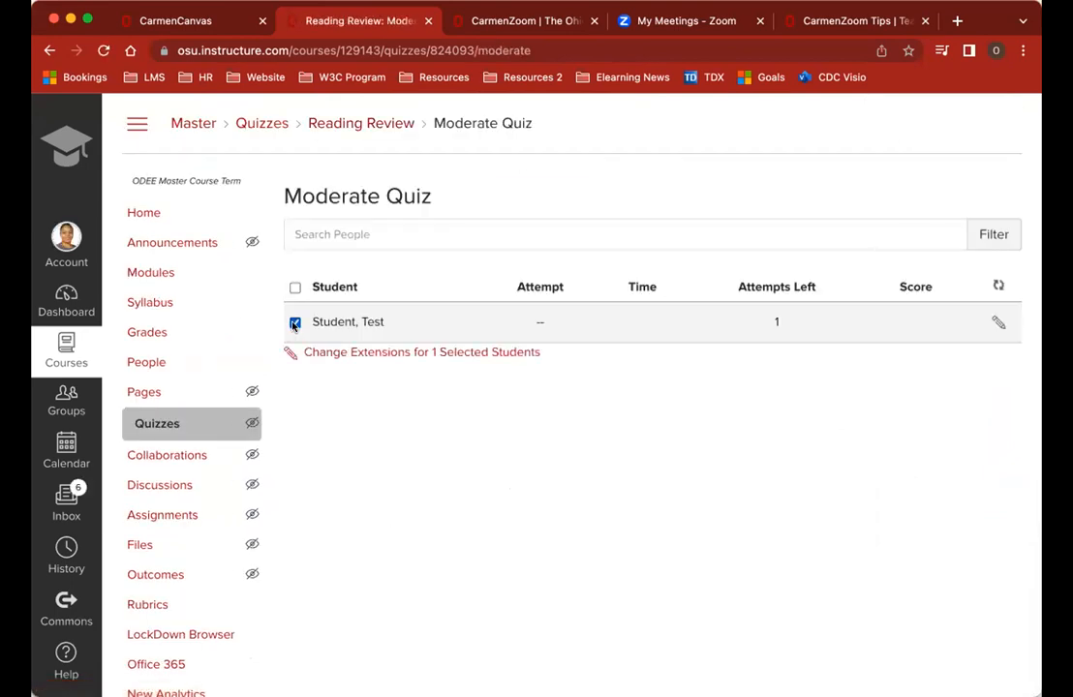
pyautogui.click(336, 354)
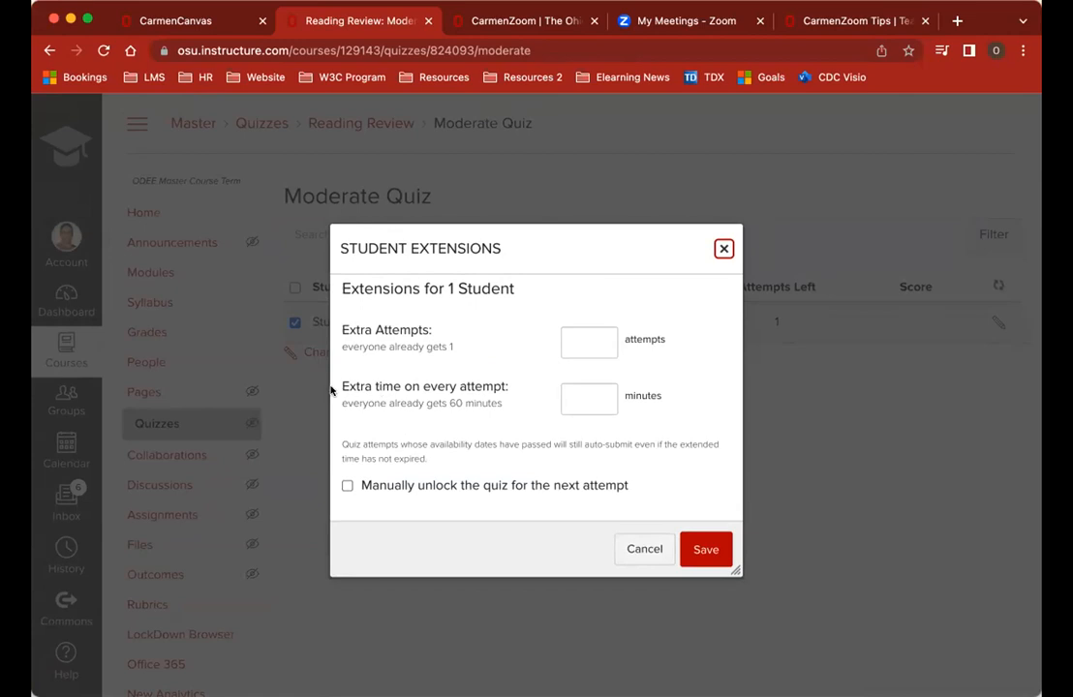
pyautogui.click(579, 401)
pyautogui.click(589, 440)
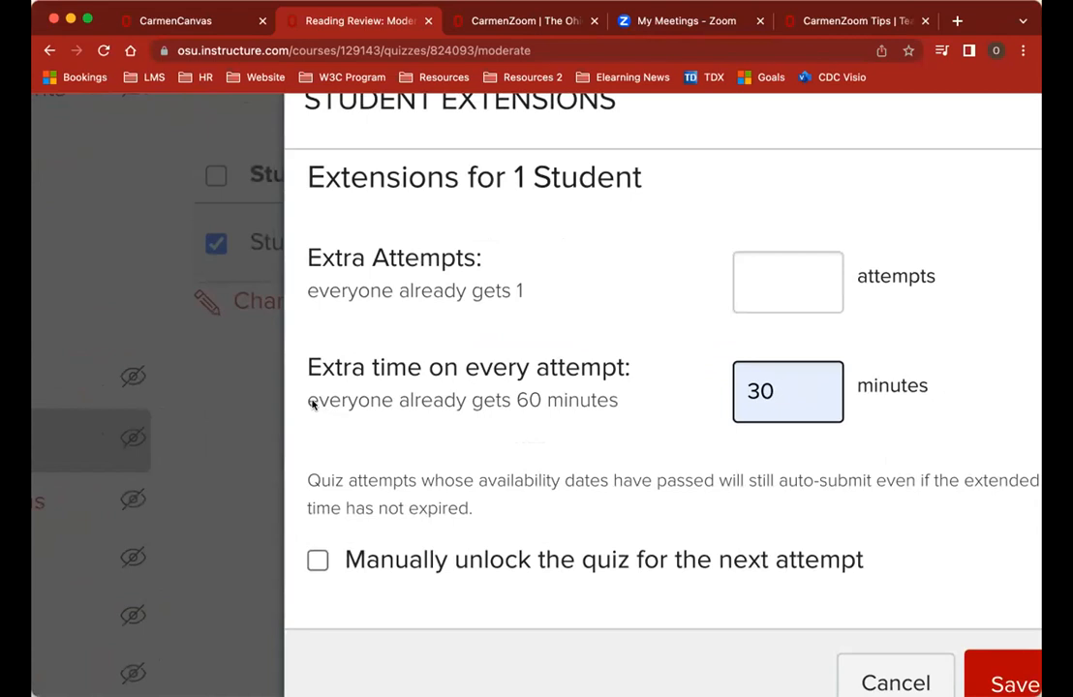
# Step: Review the standard time allowance note beside the extra time and save the test student's extension
pyautogui.moveTo(346, 404); pyautogui.dragTo(459, 412)
pyautogui.moveTo(537, 417); pyautogui.dragTo(544, 412)
pyautogui.moveTo(305, 401); pyautogui.dragTo(584, 411)
pyautogui.click(323, 399)
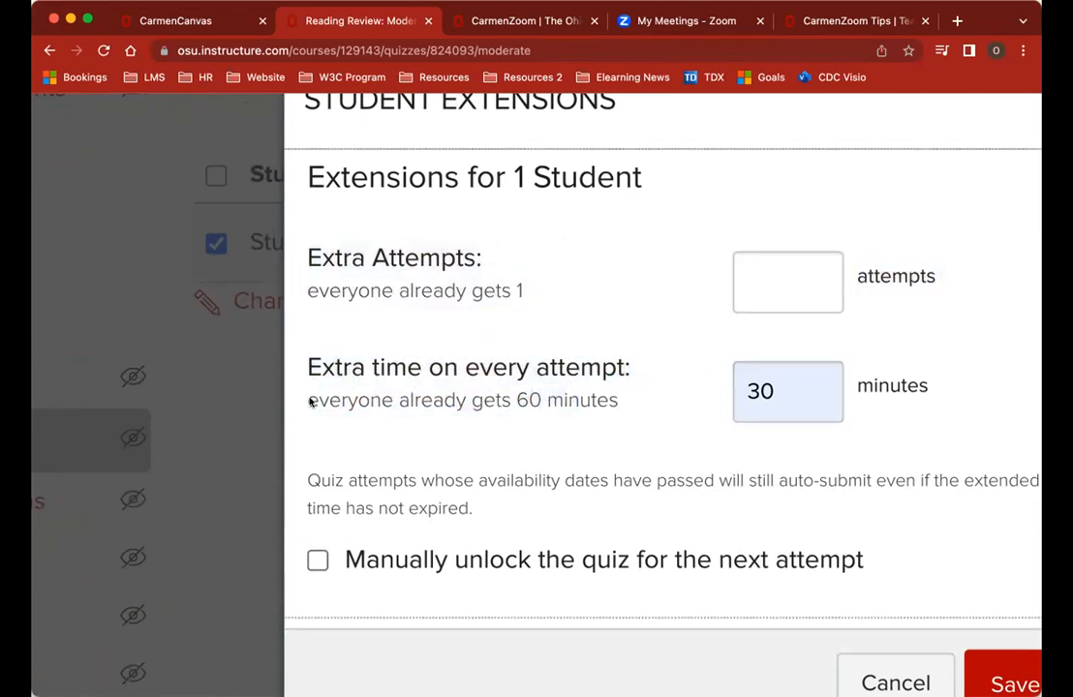
pyautogui.moveTo(305, 403); pyautogui.dragTo(661, 433)
pyautogui.click(664, 433)
pyautogui.doubleClick(809, 418)
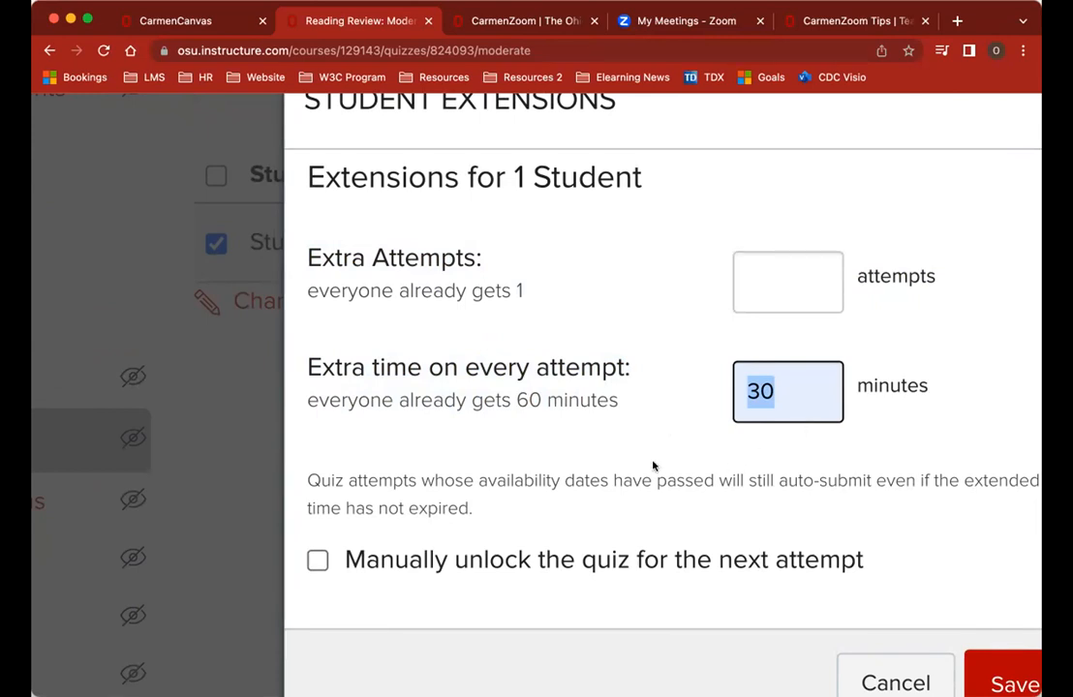
pyautogui.press('super+0')
pyautogui.click(699, 549)
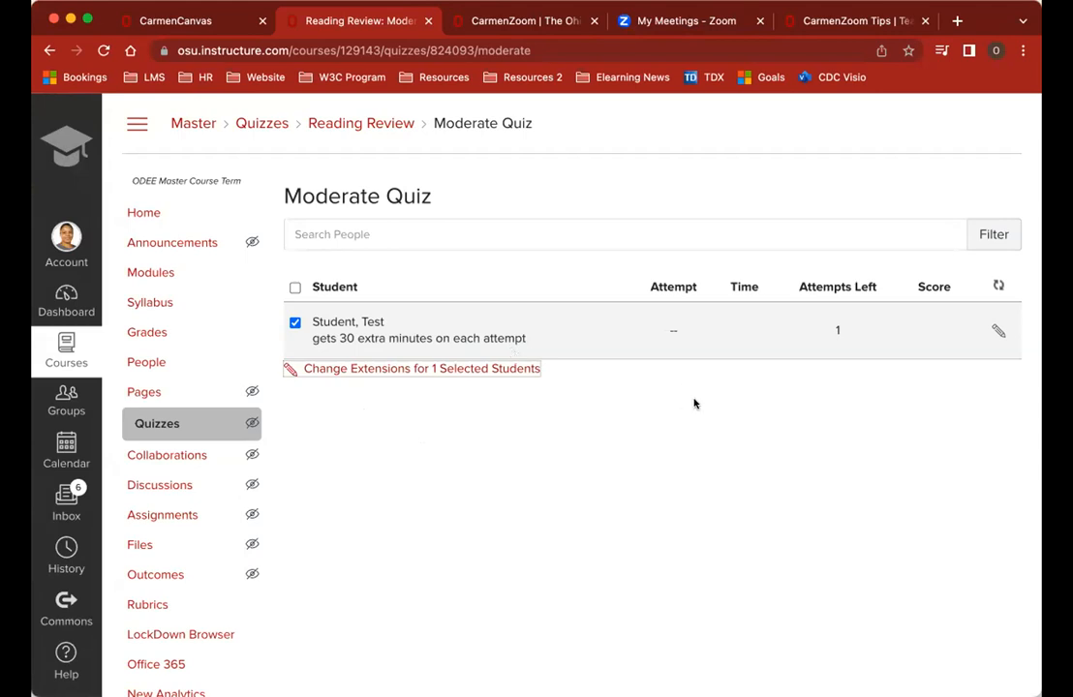
# Step: Return to the Reading Review quiz page and open the quiz in SpeedGrader
pyautogui.scroll(1, 693, 404)
pyautogui.click(354, 125)
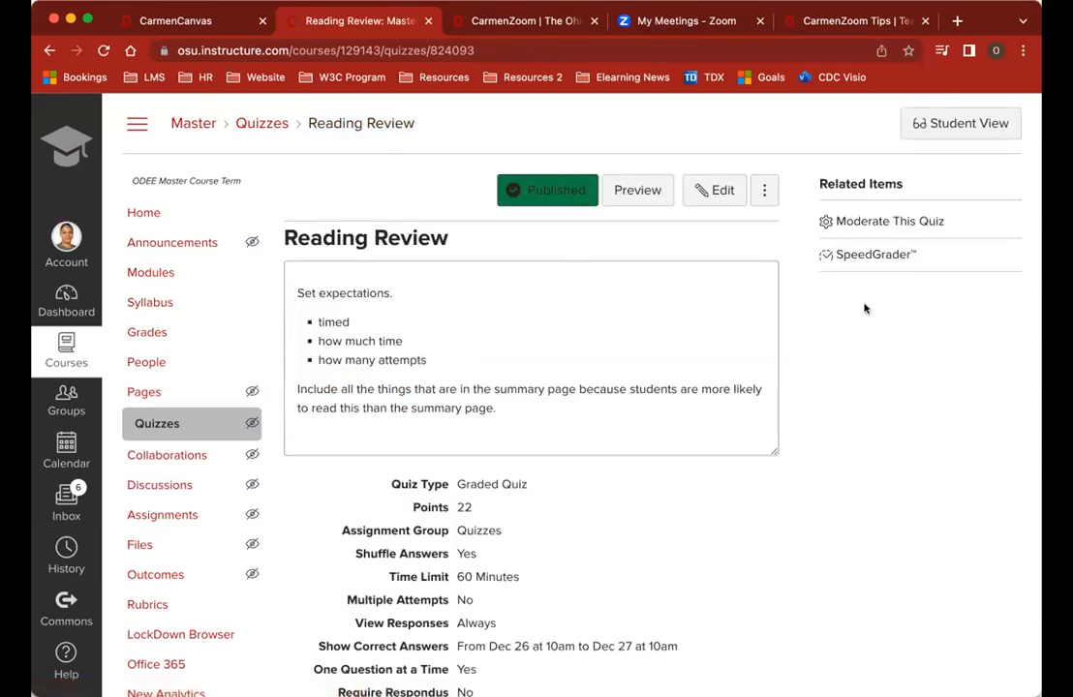
pyautogui.click(872, 253)
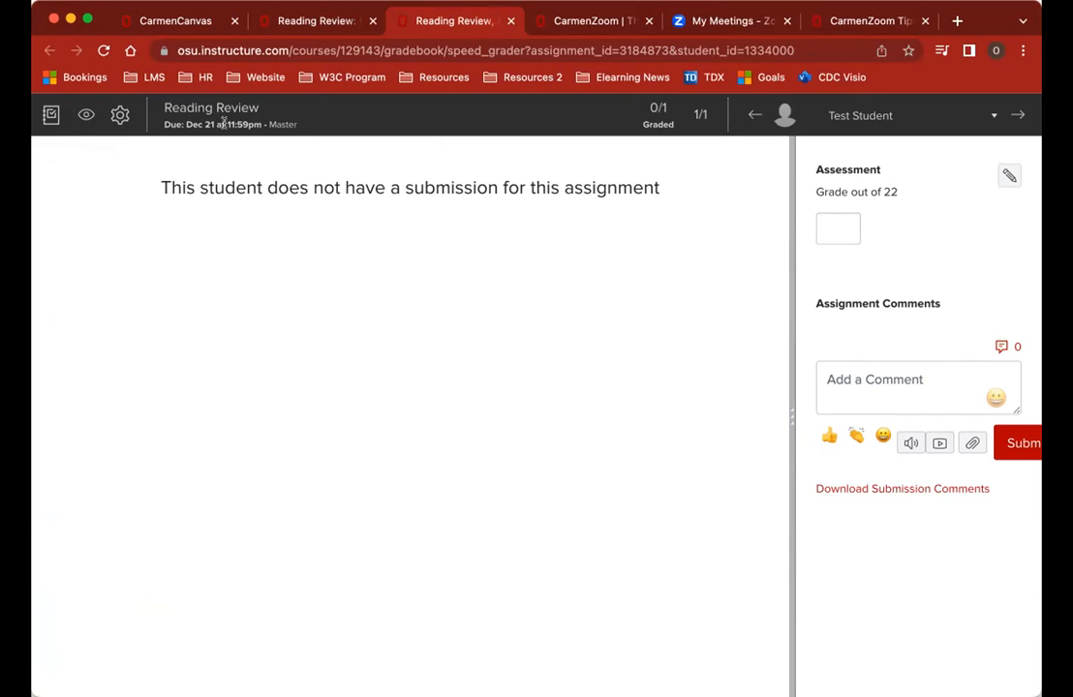
# Step: Examine the SpeedGrader header: the quiz title, due date, graded count, student position and student name
pyautogui.scroll(5, 218, 115)
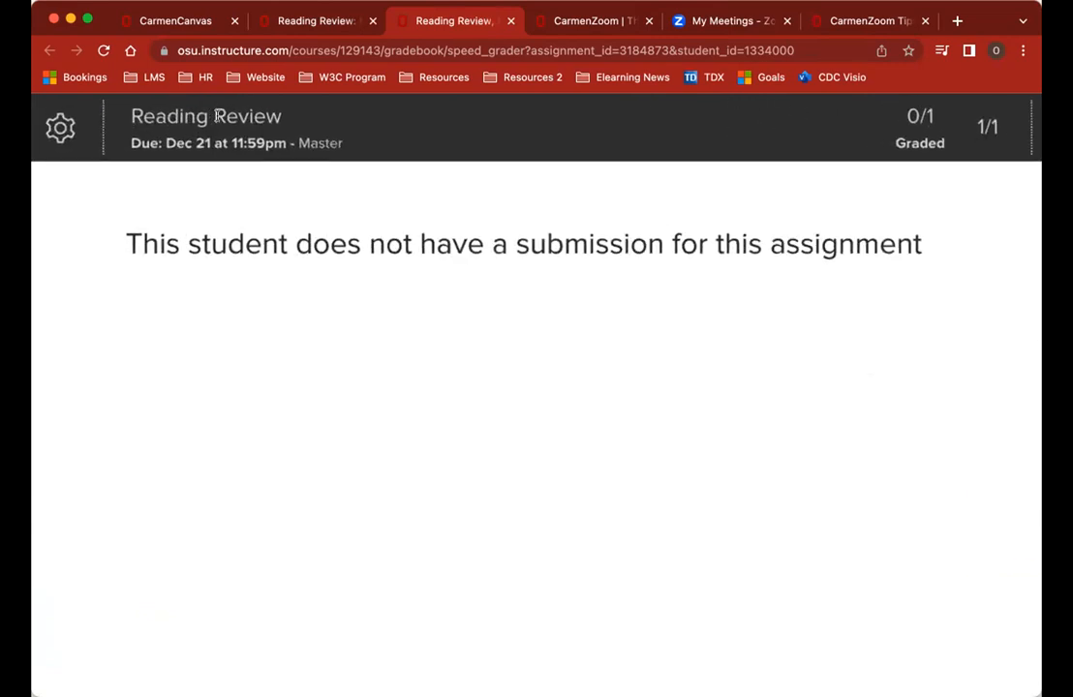
pyautogui.hscroll(1, 219, 123)
pyautogui.hscroll(1, 218, 123)
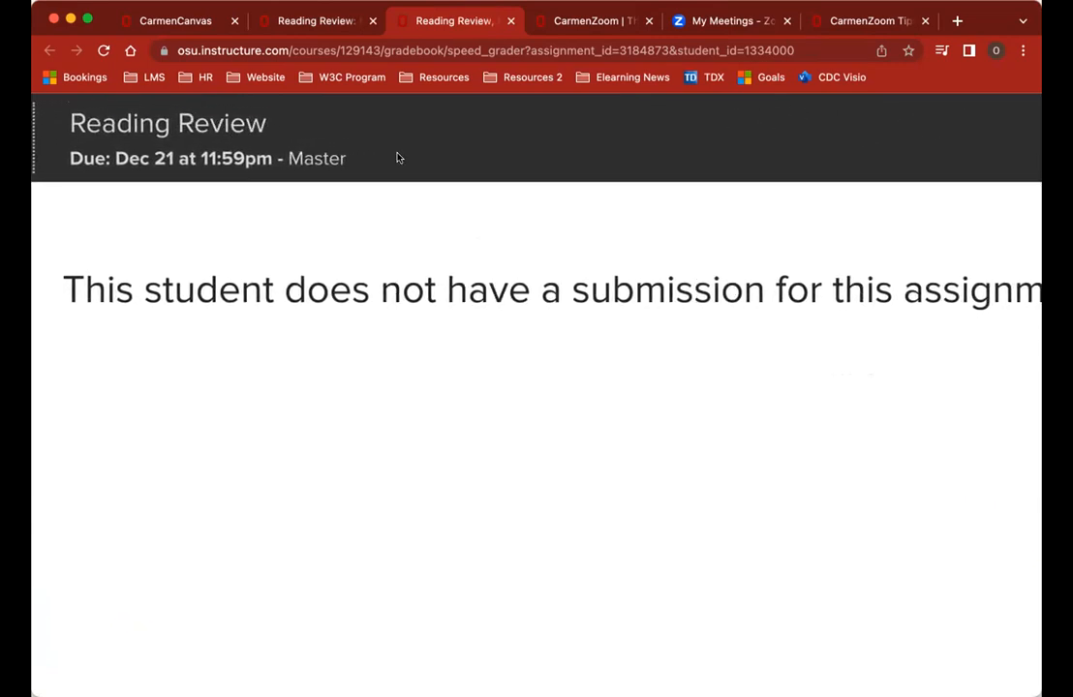
pyautogui.scroll(-5, 396, 158)
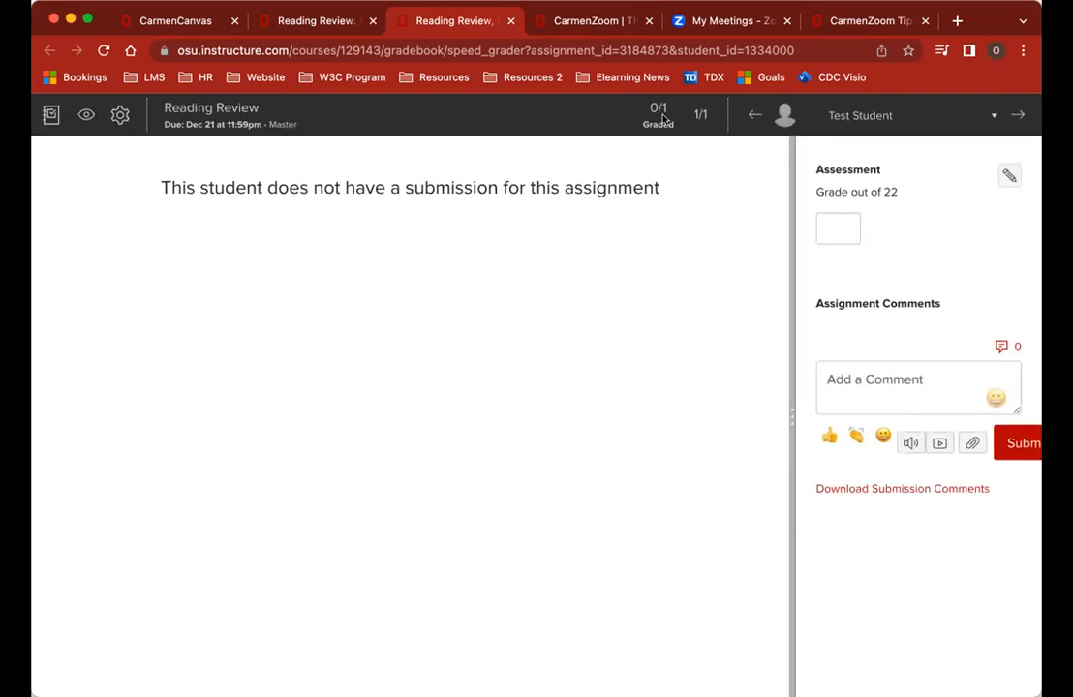
pyautogui.scroll(5, 663, 117)
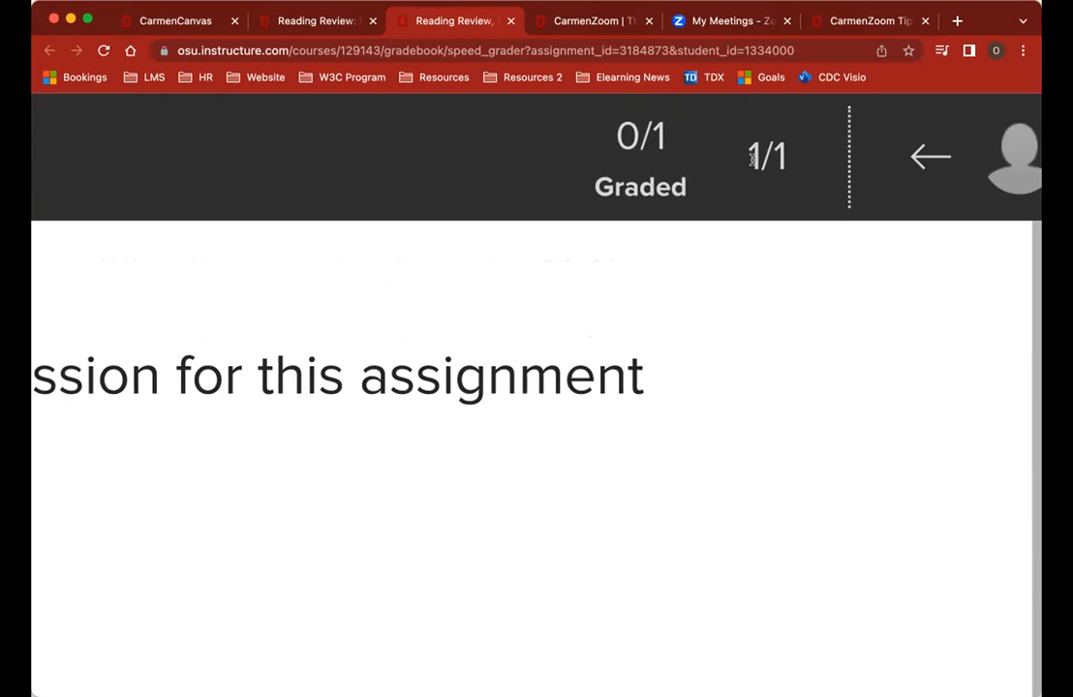
pyautogui.hscroll(3, 751, 159)
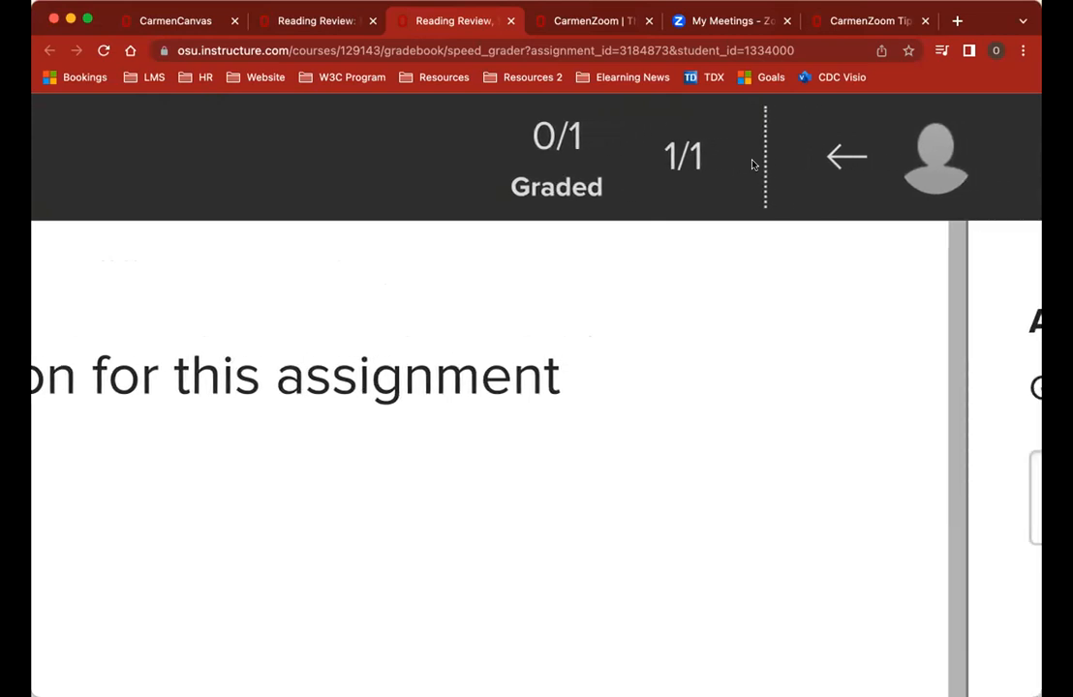
pyautogui.hscroll(4, 753, 164)
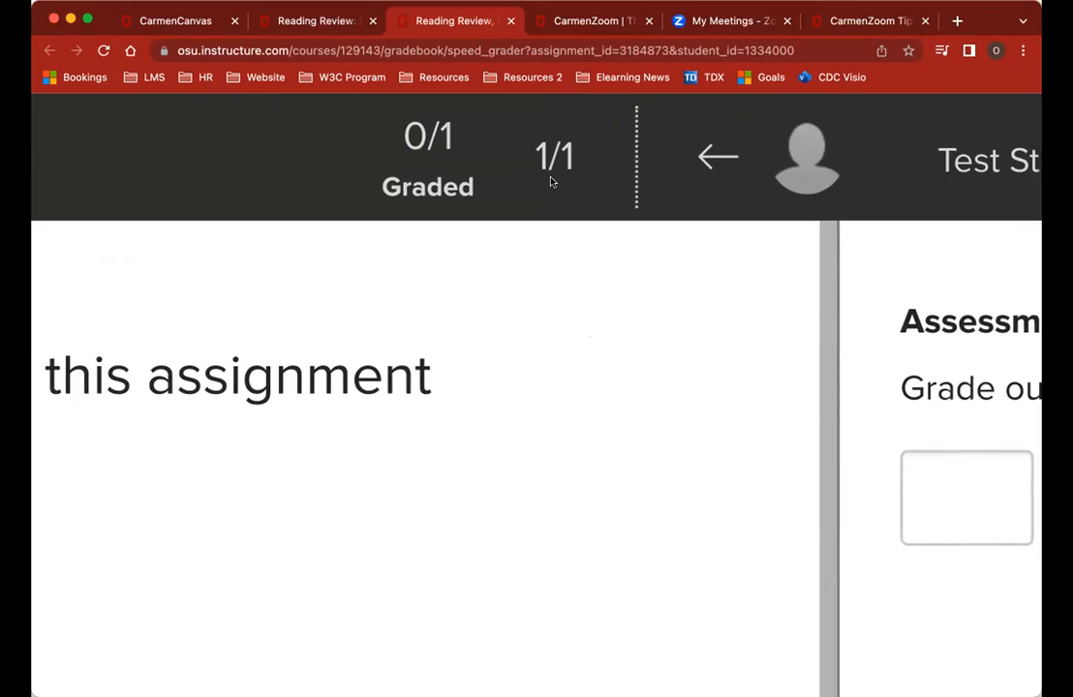
pyautogui.moveTo(548, 157); pyautogui.dragTo(594, 165)
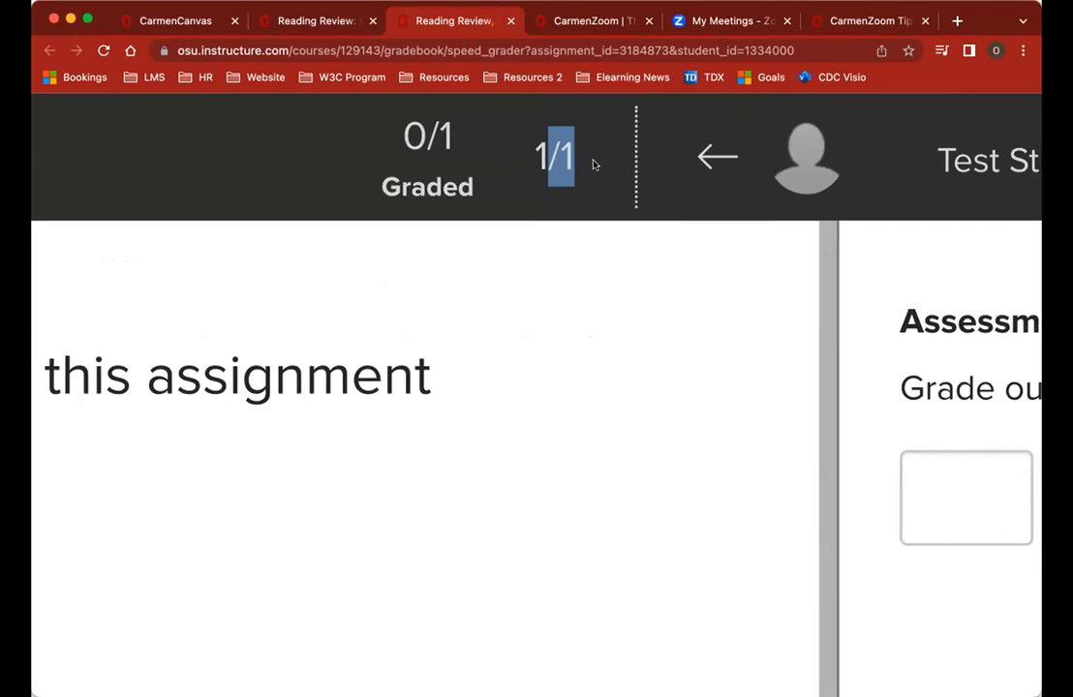
pyautogui.click(594, 165)
pyautogui.tripleClick(602, 157)
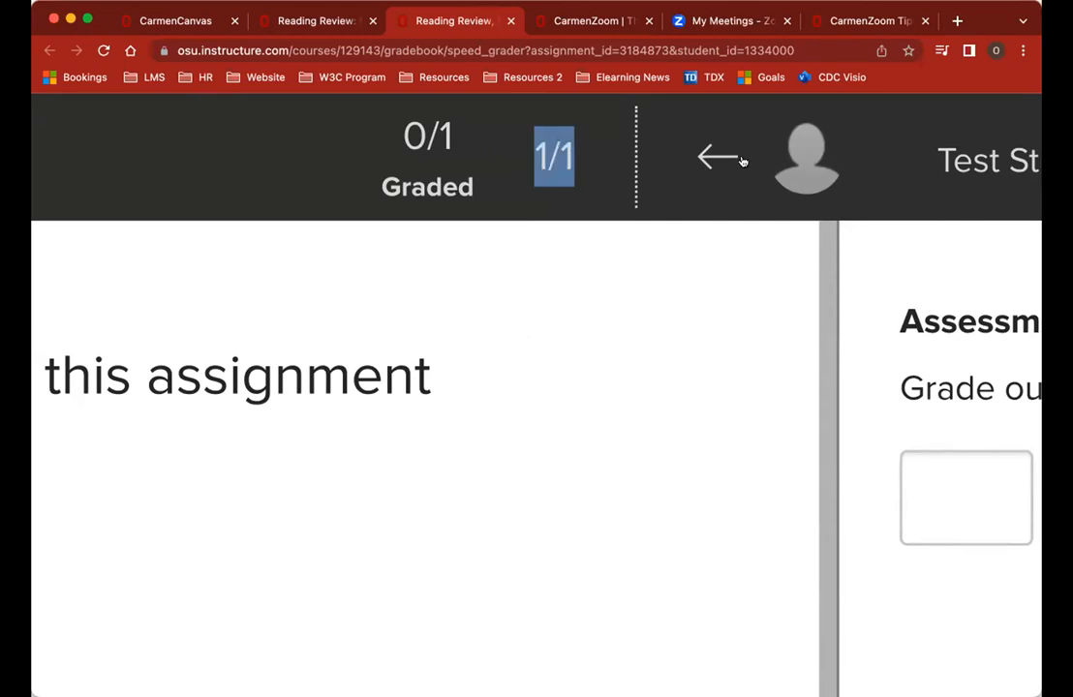
pyautogui.hscroll(5, 741, 160)
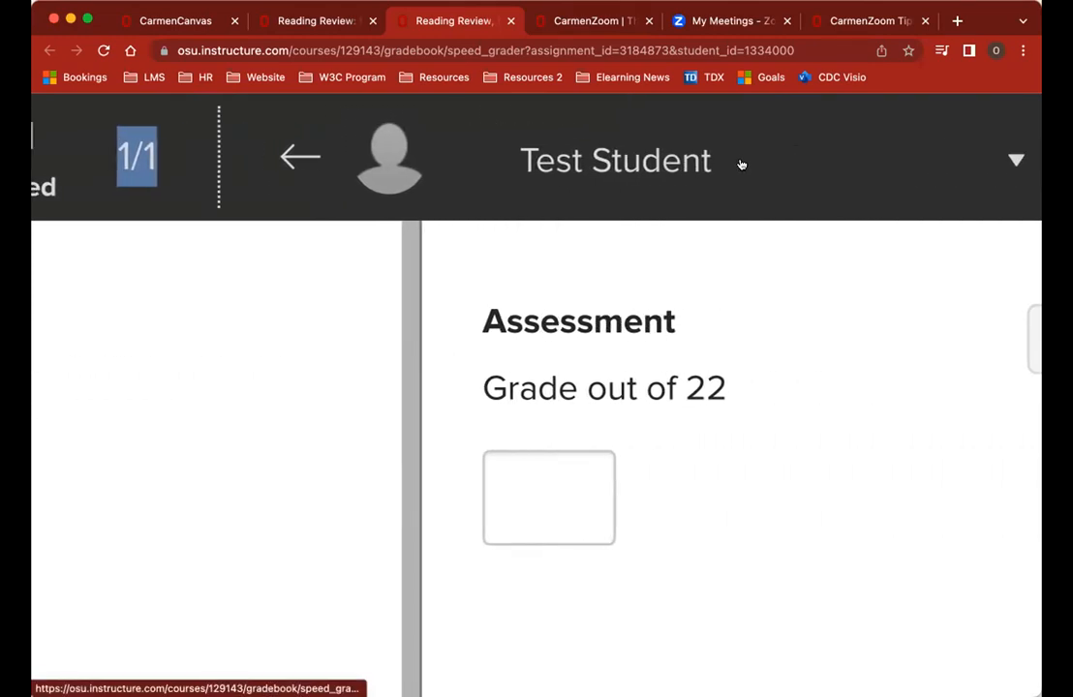
pyautogui.scroll(-3, 741, 165)
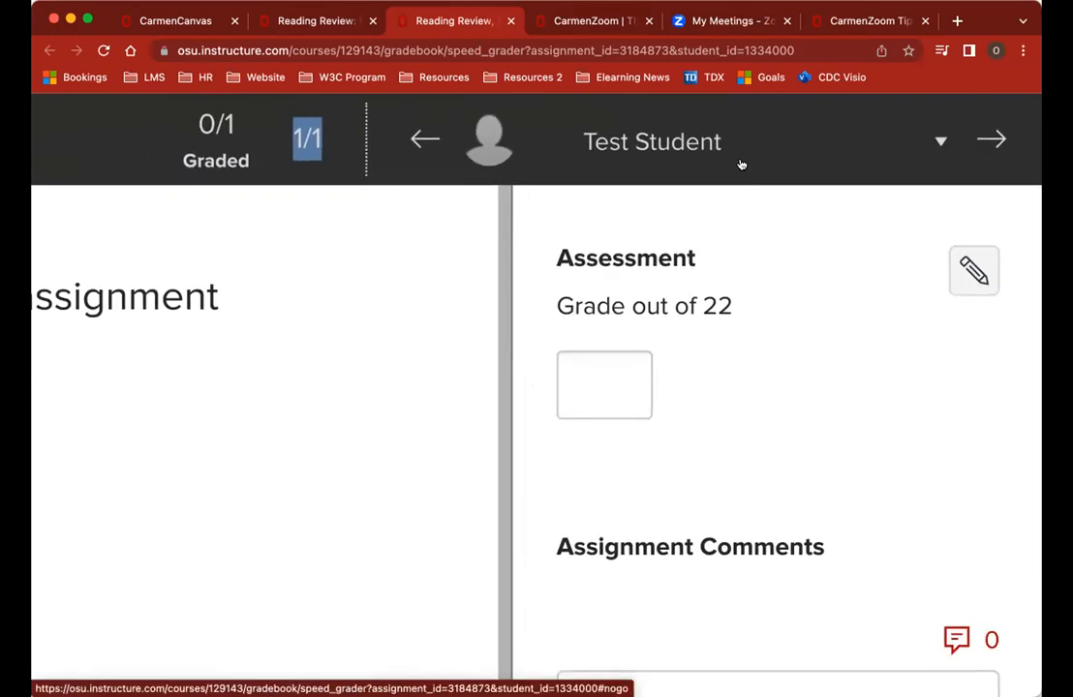
# Step: Check the list of students in SpeedGrader and try moving to the previous and next student
pyautogui.click(945, 143)
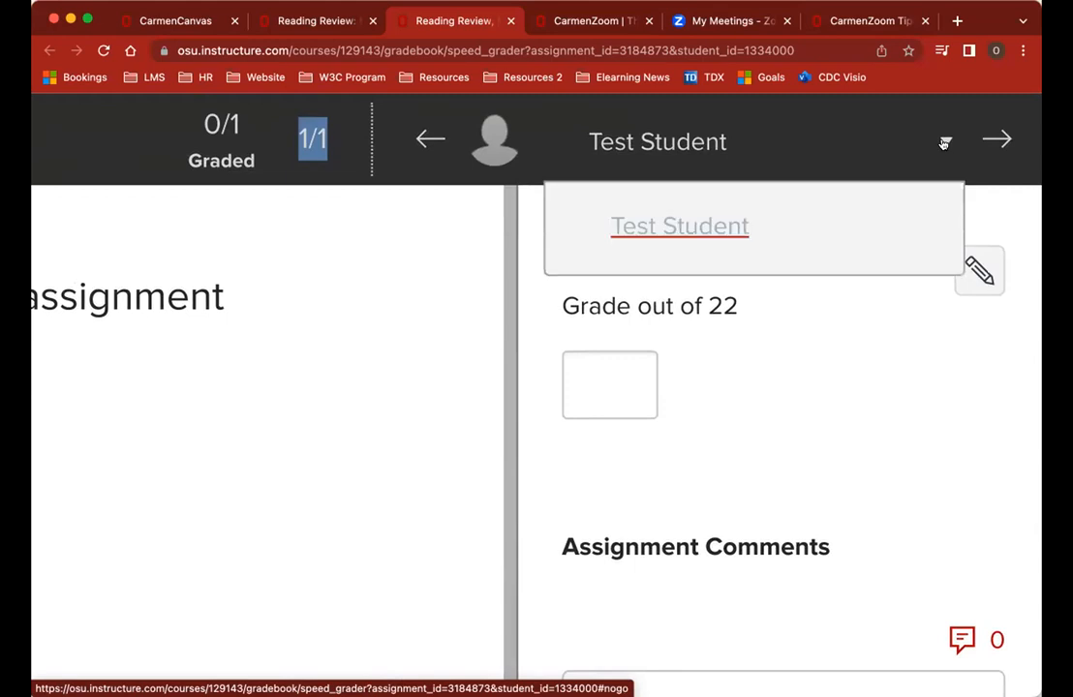
pyautogui.click(946, 144)
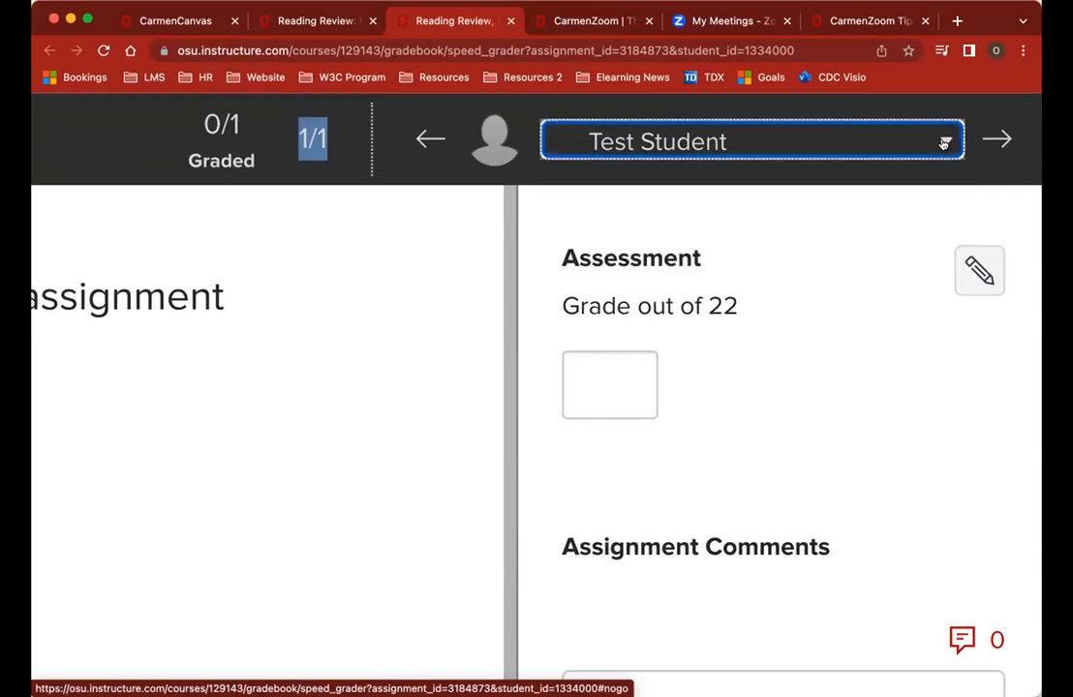
pyautogui.click(424, 143)
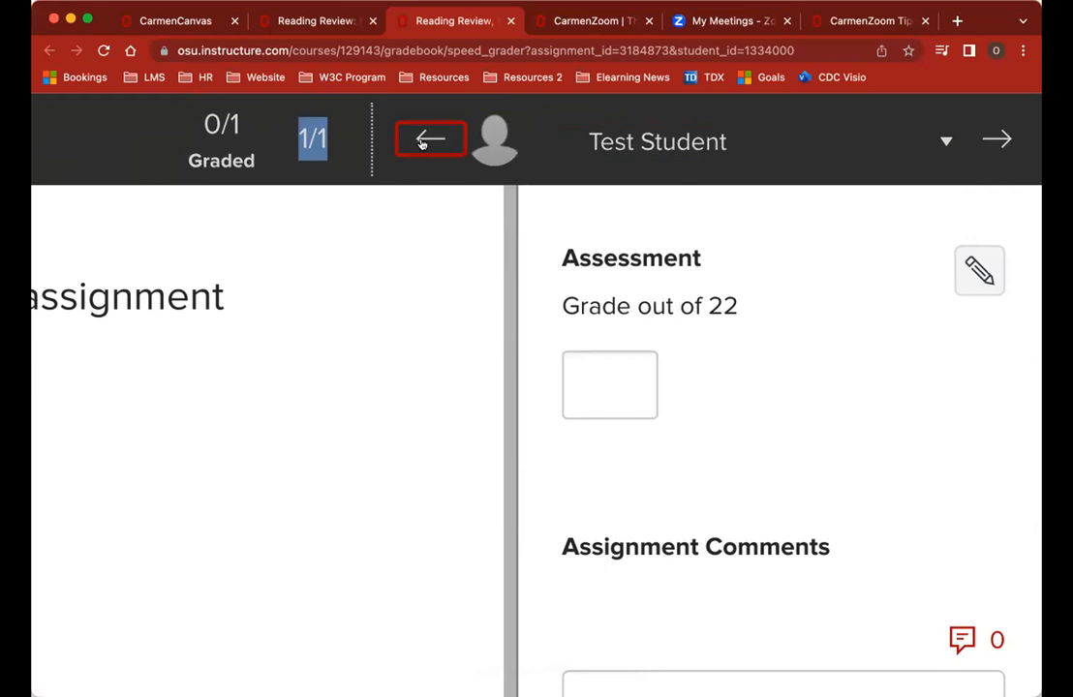
pyautogui.click(977, 142)
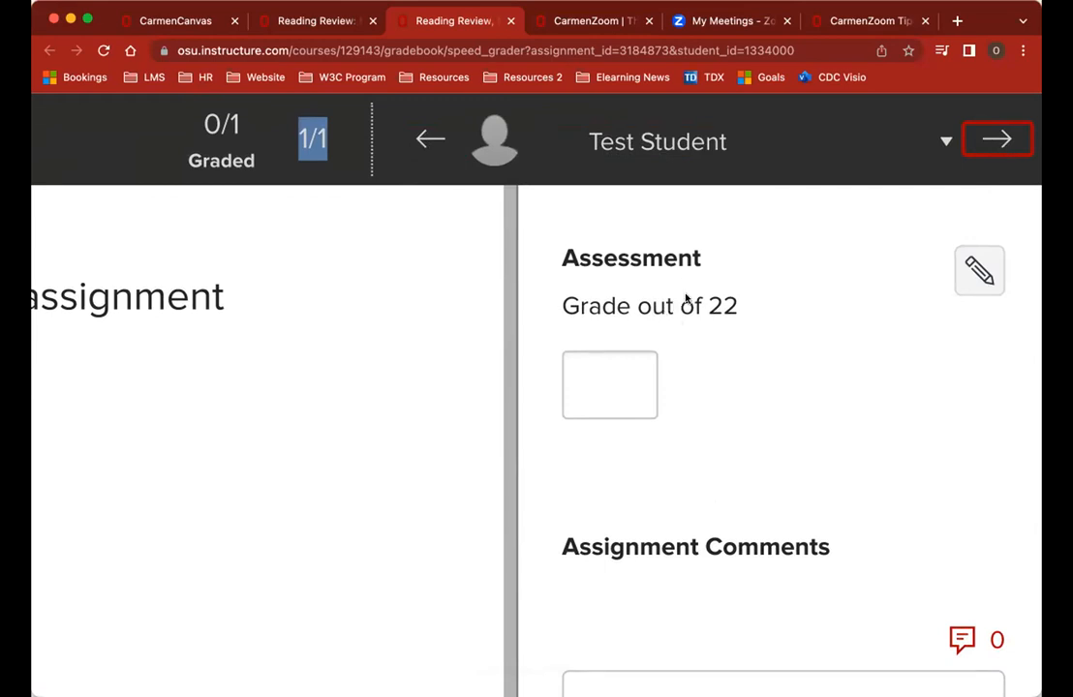
# Step: Give the test student a grade of 22 on the Reading Review quiz and start an assignment comment
pyautogui.click(592, 386)
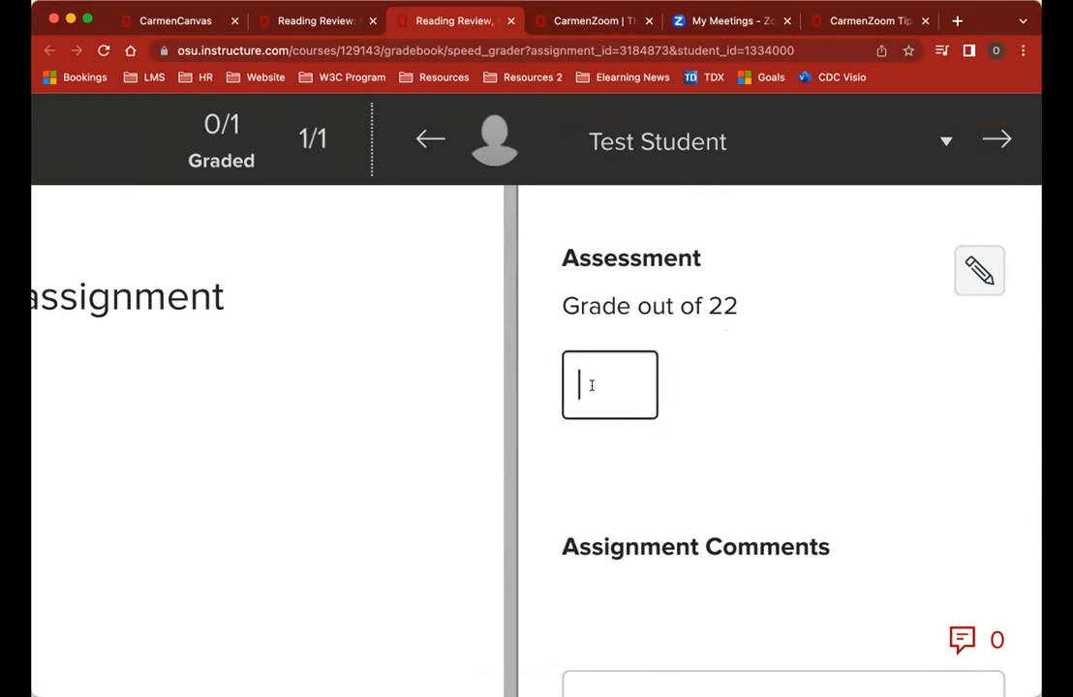
pyautogui.write('22')
pyautogui.scroll(-5, 849, 453)
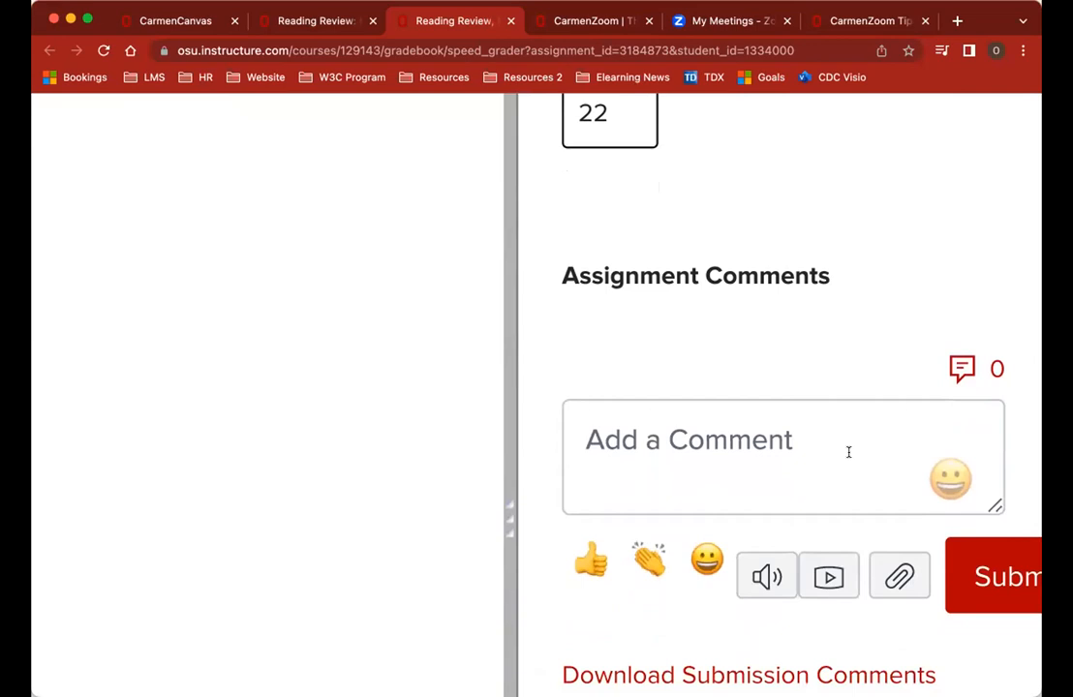
pyautogui.scroll(-1, 848, 453)
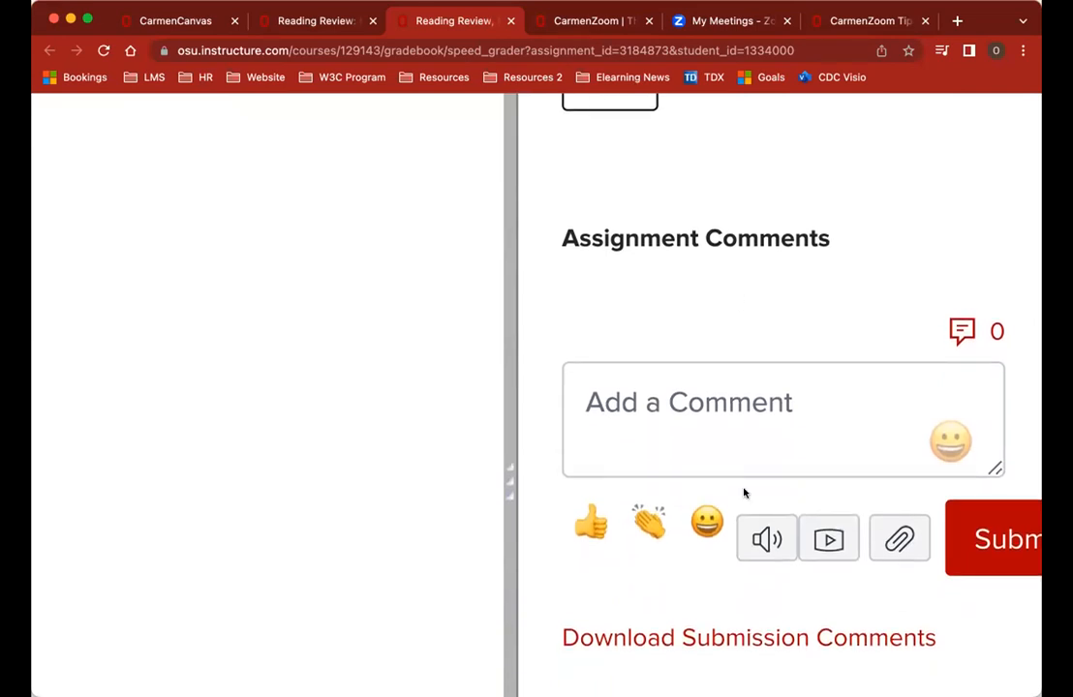
pyautogui.scroll(-2, 743, 493)
pyautogui.click(685, 323)
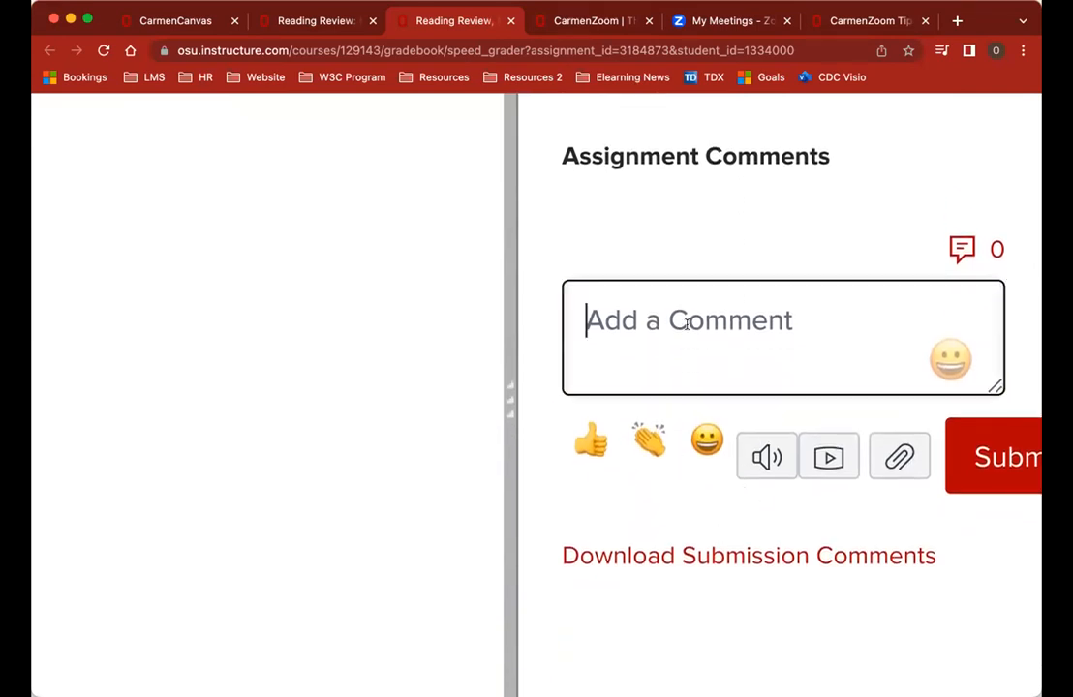
# Step: Examine the grade's visibility label and the comment options: emoji, audio and video media, file attachment, submission and comment download
pyautogui.scroll(5, 686, 327)
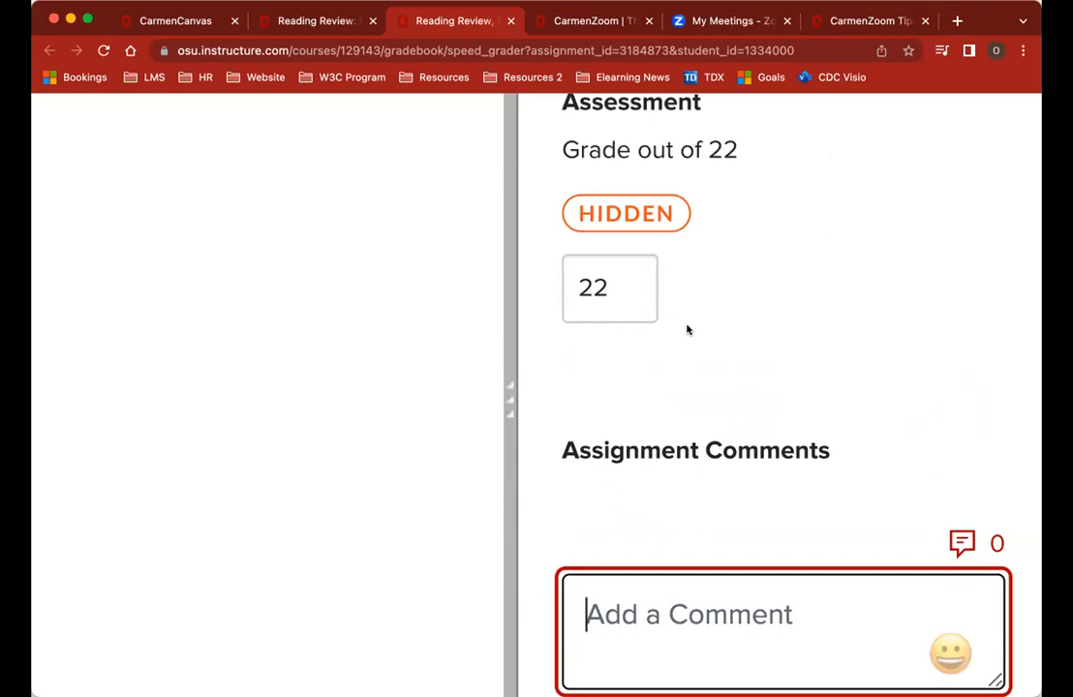
pyautogui.scroll(-1, 687, 330)
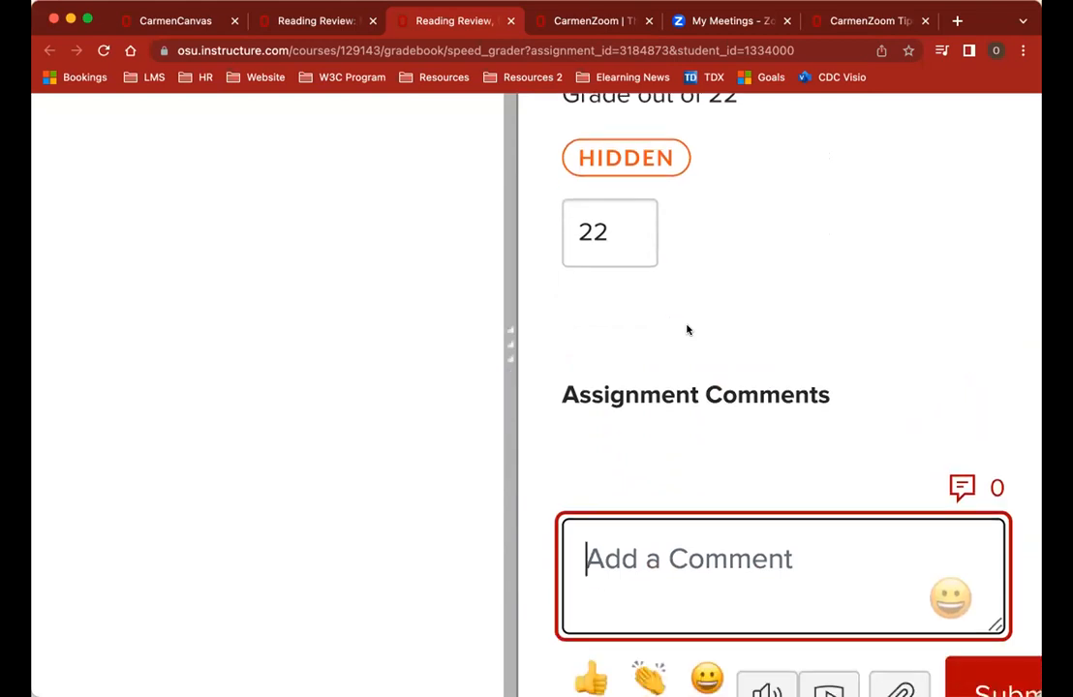
pyautogui.scroll(-4, 686, 330)
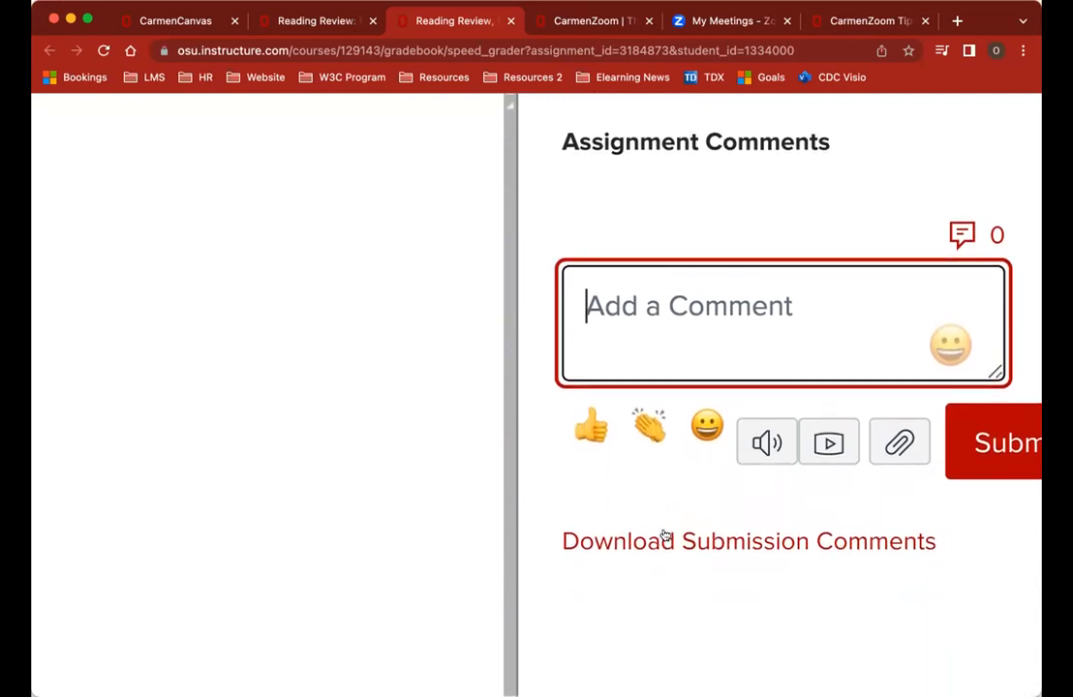
pyautogui.hscroll(1, 665, 536)
pyautogui.hscroll(-1, 665, 536)
pyautogui.hscroll(1, 666, 537)
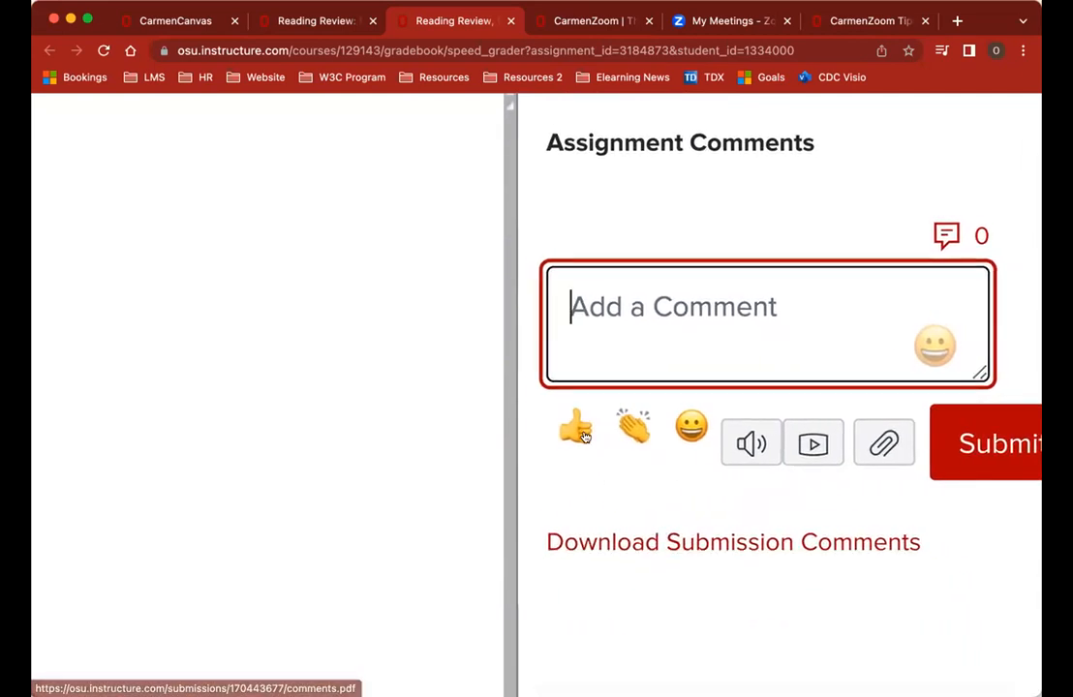
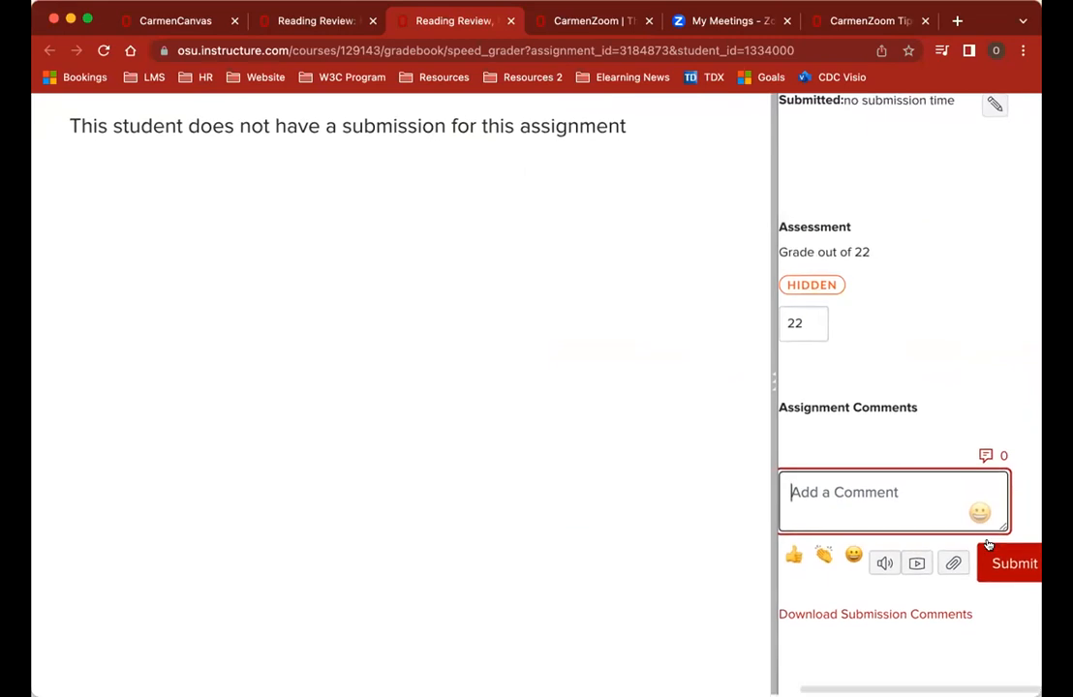
pyautogui.hscroll(-2, 944, 498)
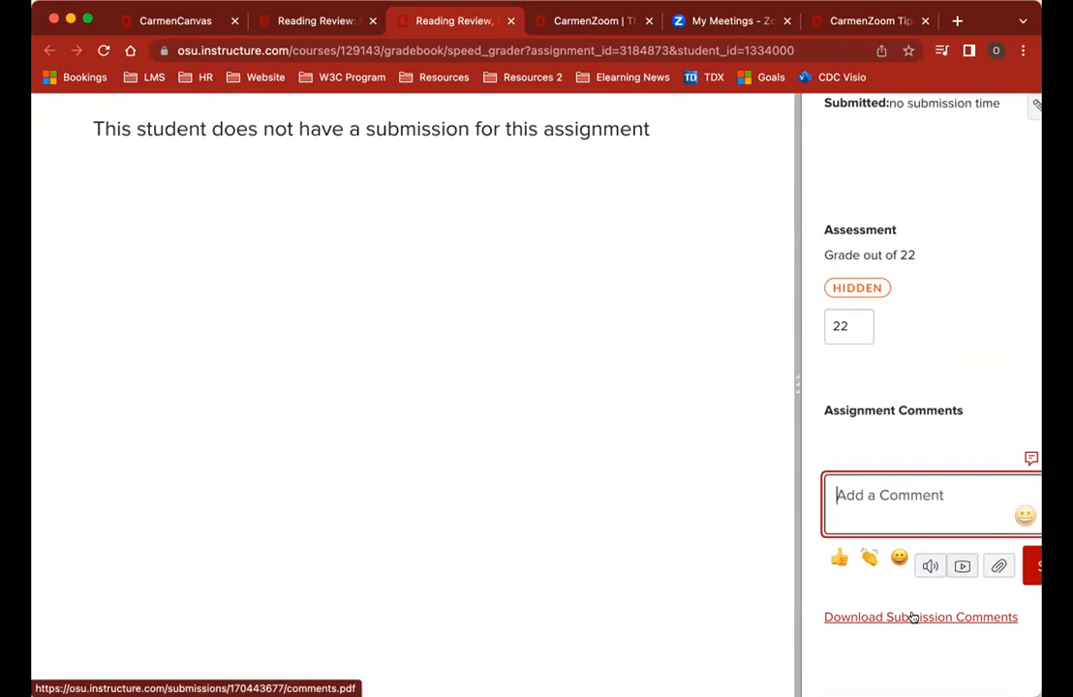
# Step: Open the course gradebook and enter a score of 4 for the test student's Checkpoint: Syllabus assignment
pyautogui.scroll(2, 984, 354)
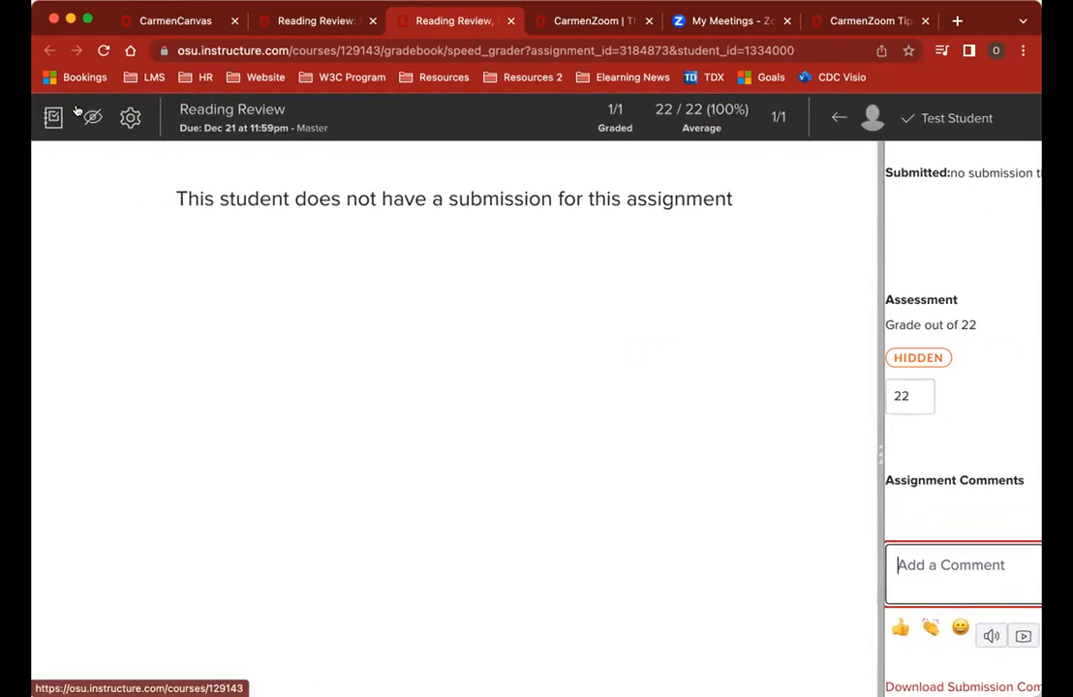
pyautogui.click(55, 116)
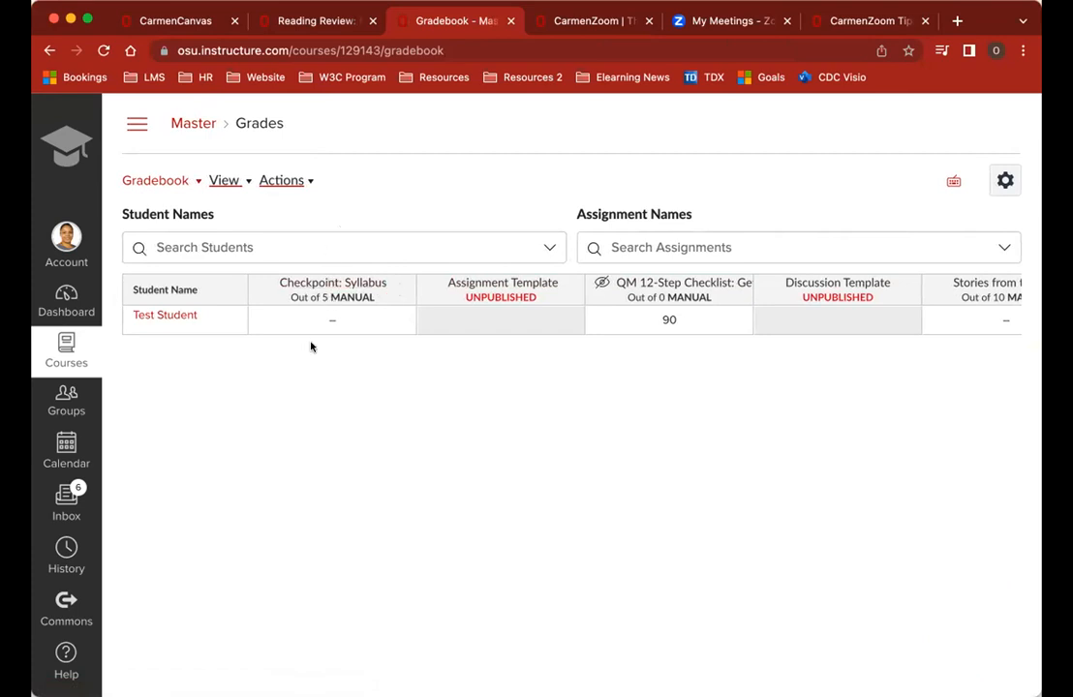
pyautogui.scroll(5, 311, 346)
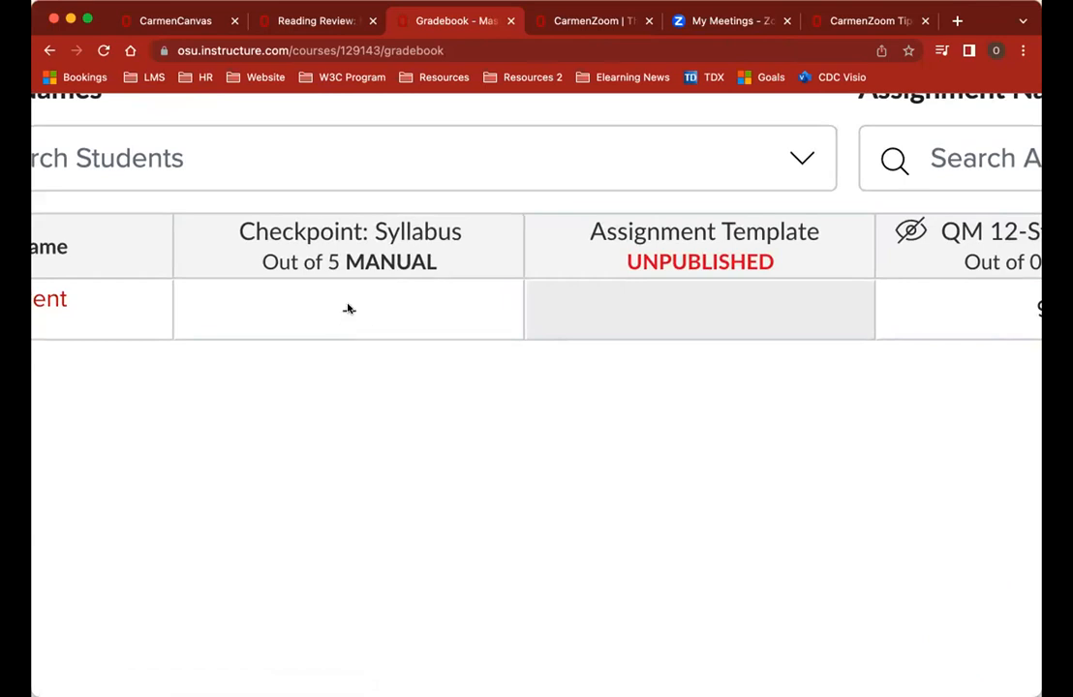
pyautogui.click(349, 309)
pyautogui.scroll(-5, 350, 309)
pyautogui.scroll(4, 537, 491)
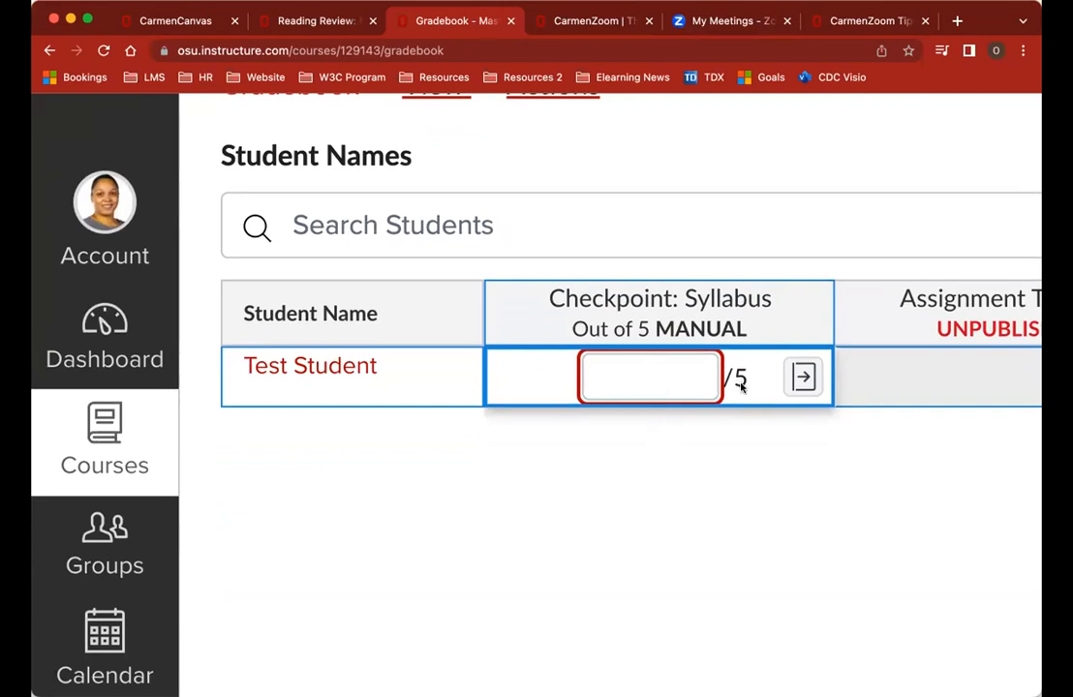
pyautogui.write('4')
pyautogui.press('Return')
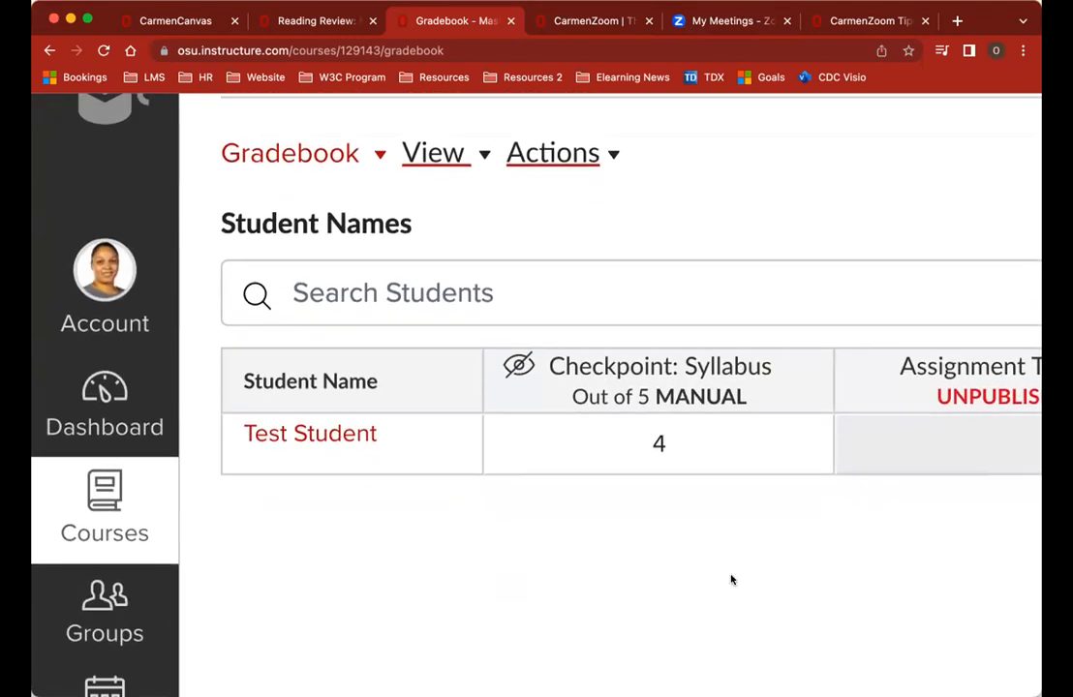
# Step: Reopen the test student's Checkpoint: Syllabus score cell to check the entry, then leave it without editing
pyautogui.click(663, 446)
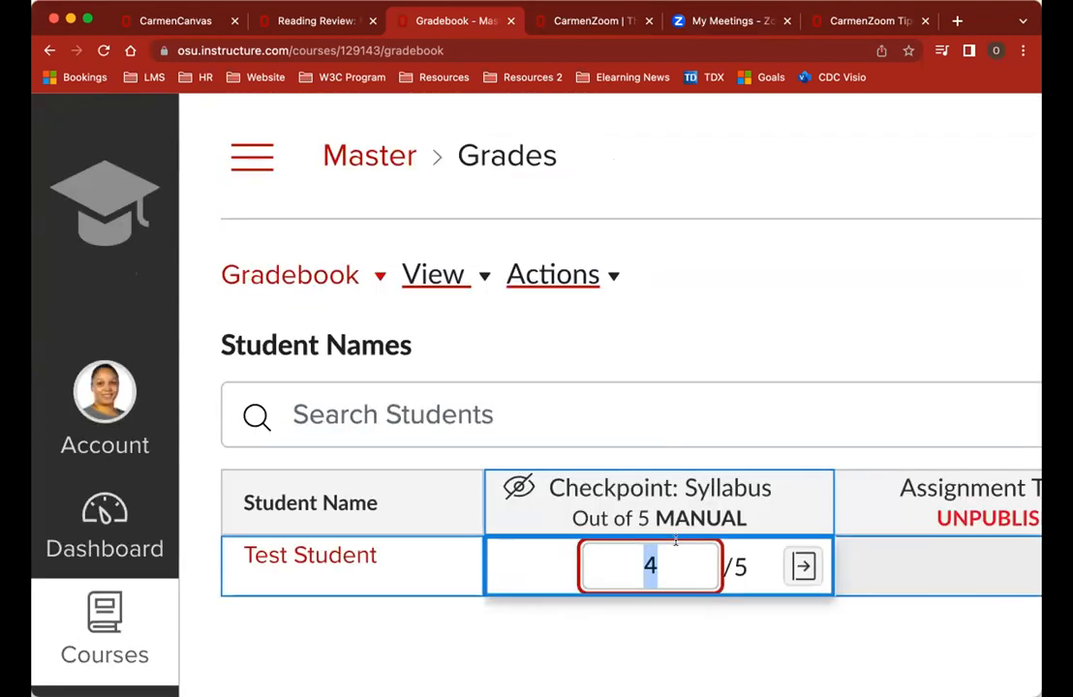
pyautogui.scroll(-2, 682, 573)
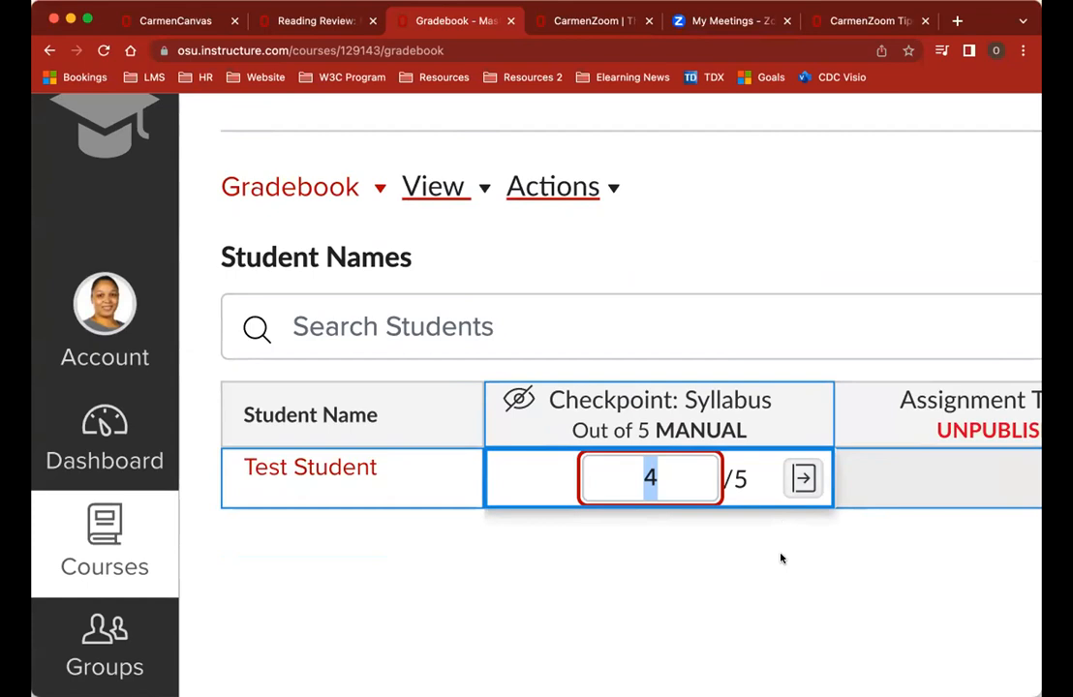
pyautogui.scroll(2, 781, 557)
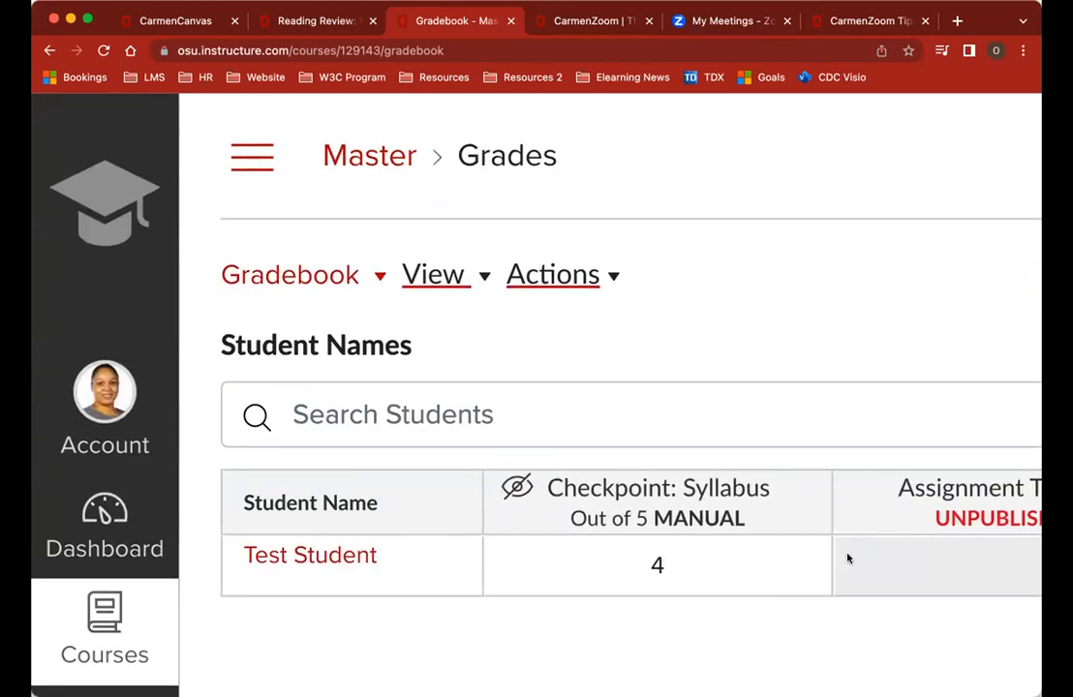
# Step: Move the Assignment Template column in the gradebook to directly after Discussion Template
pyautogui.hscroll(5, 848, 558)
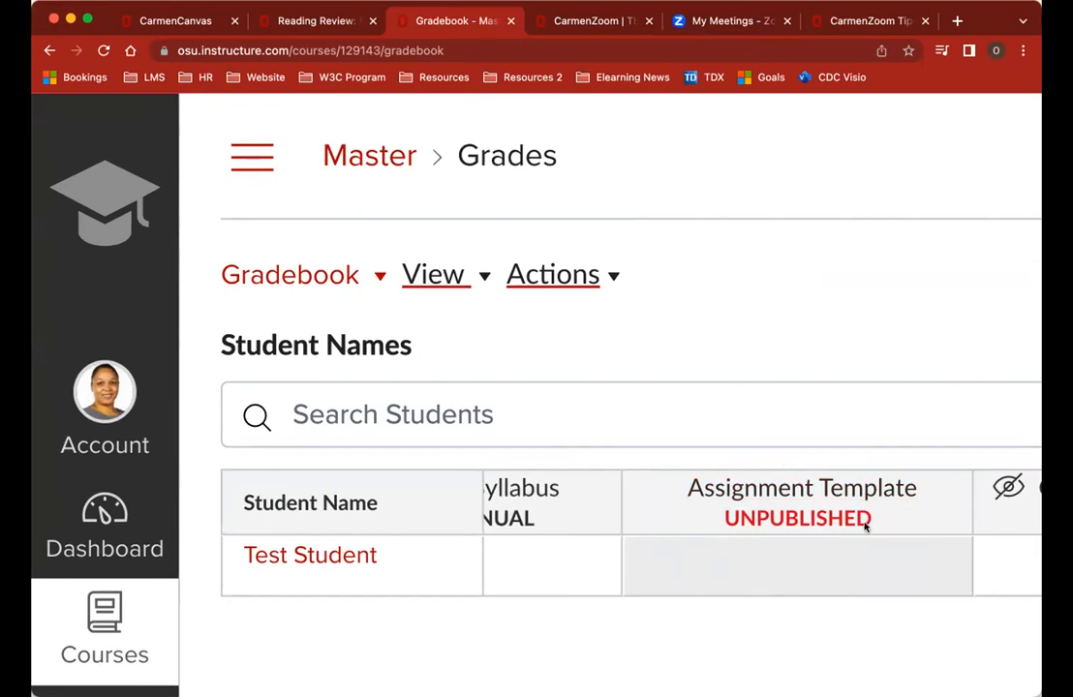
pyautogui.hscroll(10, 868, 523)
pyautogui.hscroll(2, 866, 527)
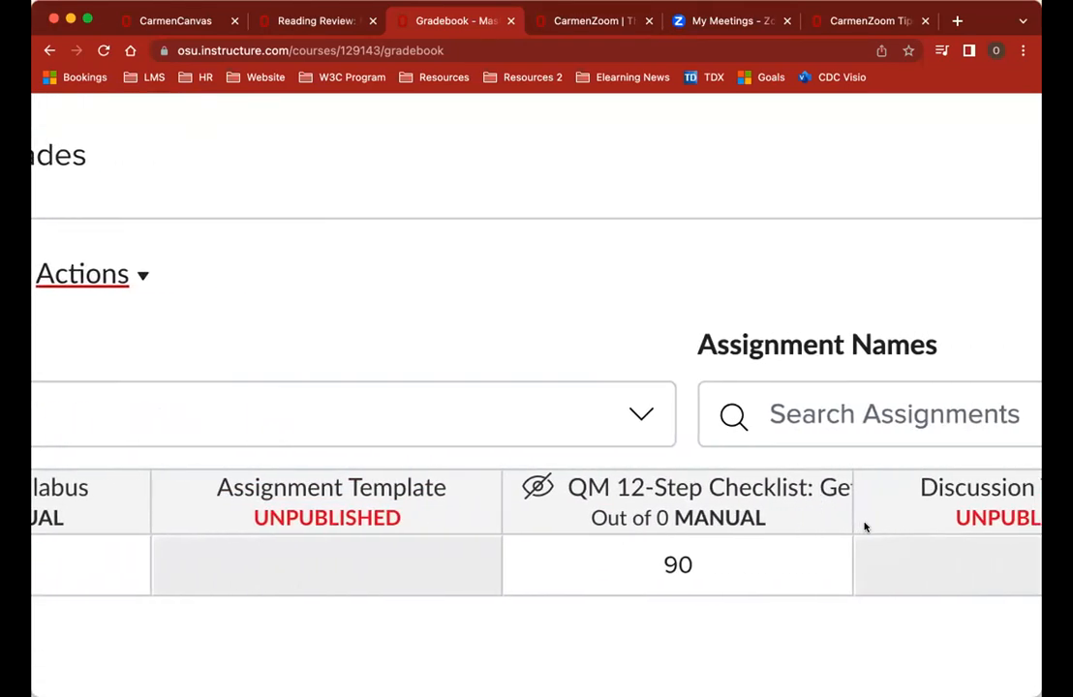
pyautogui.scroll(-5, 866, 527)
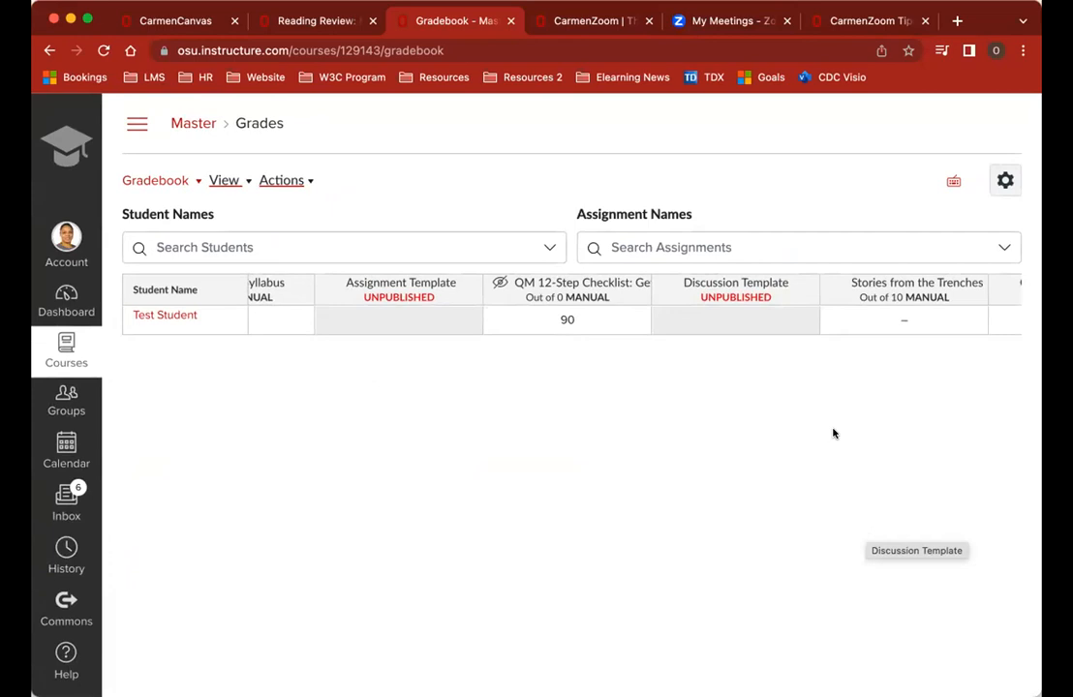
pyautogui.hscroll(1, 834, 434)
pyautogui.hscroll(-3, 834, 434)
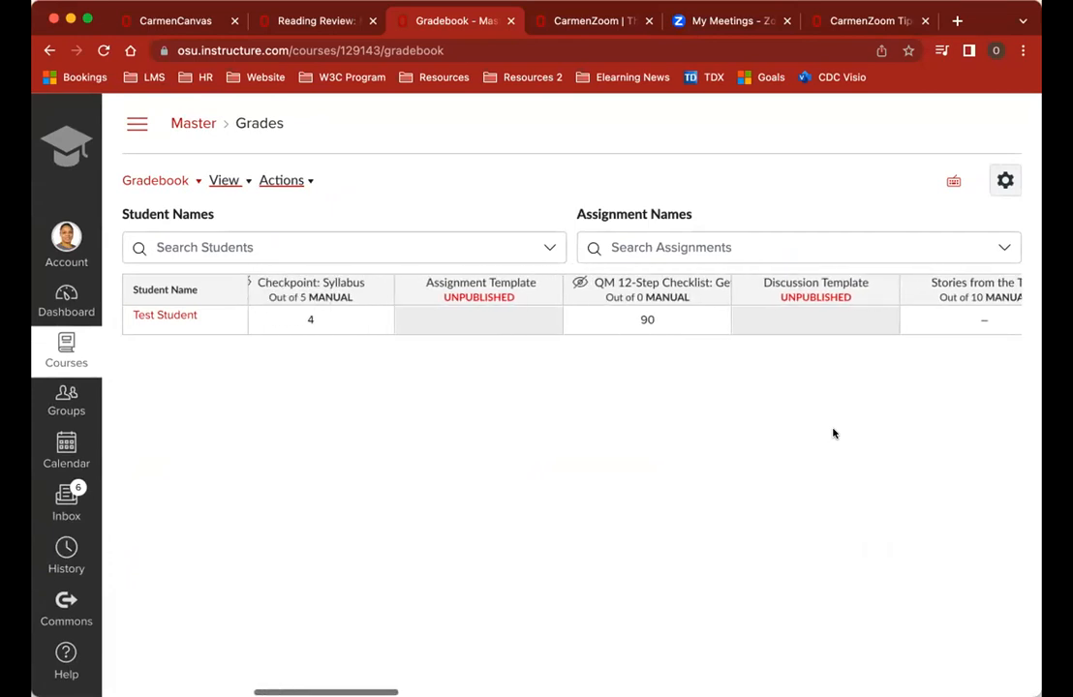
pyautogui.hscroll(-2, 834, 434)
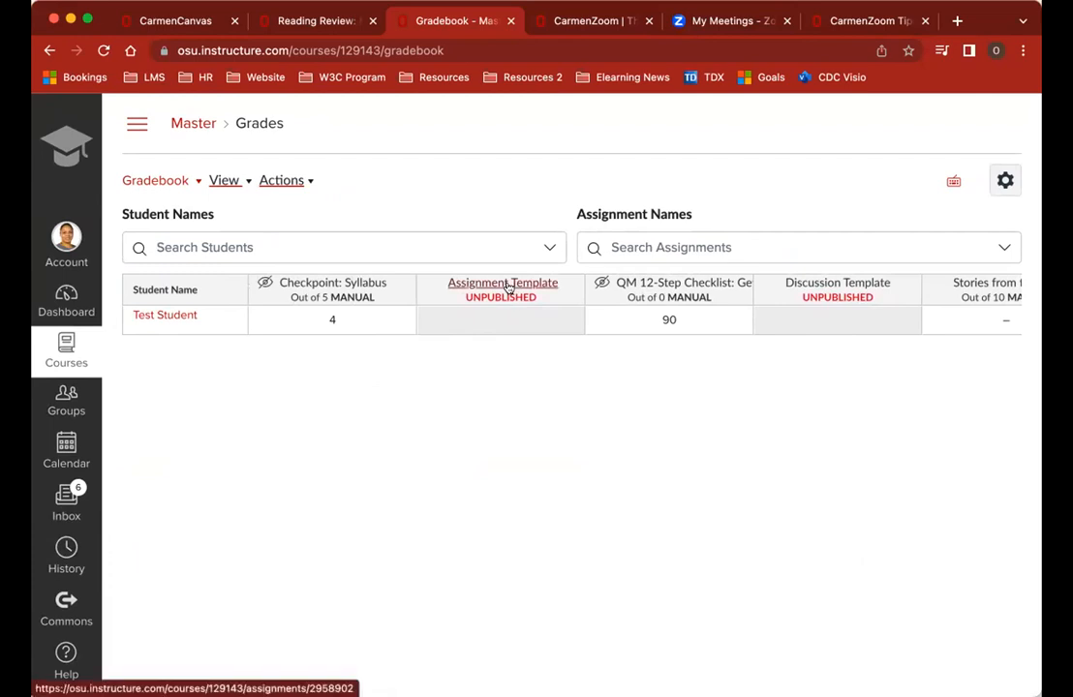
pyautogui.moveTo(554, 295); pyautogui.dragTo(893, 304)
pyautogui.hscroll(2, 777, 454)
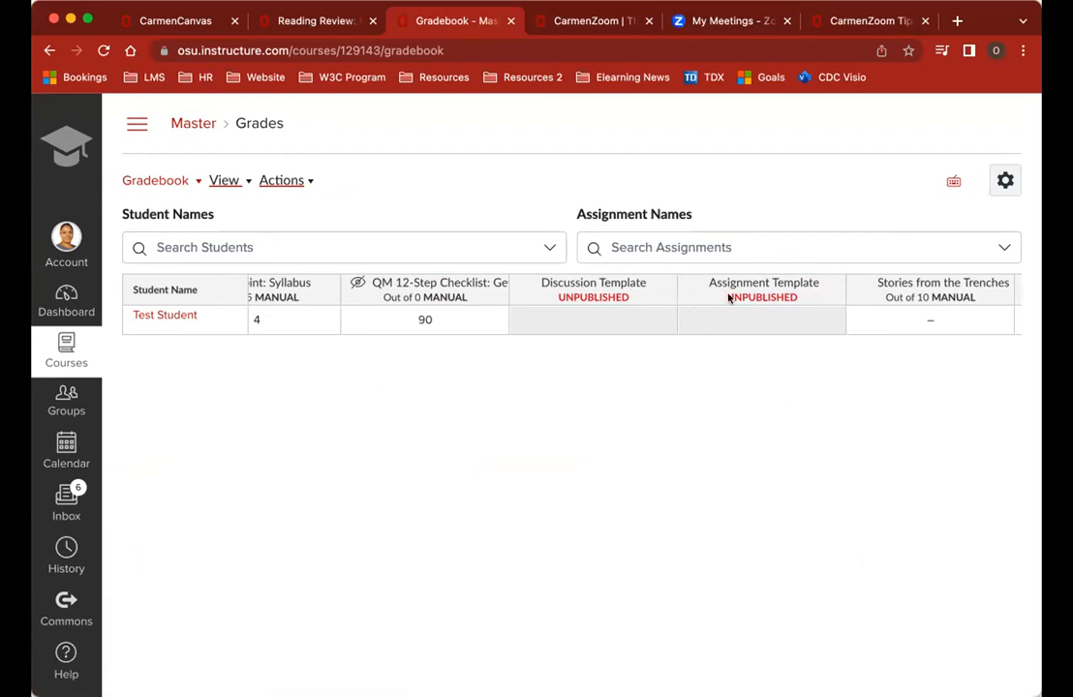
pyautogui.hscroll(-2, 579, 330)
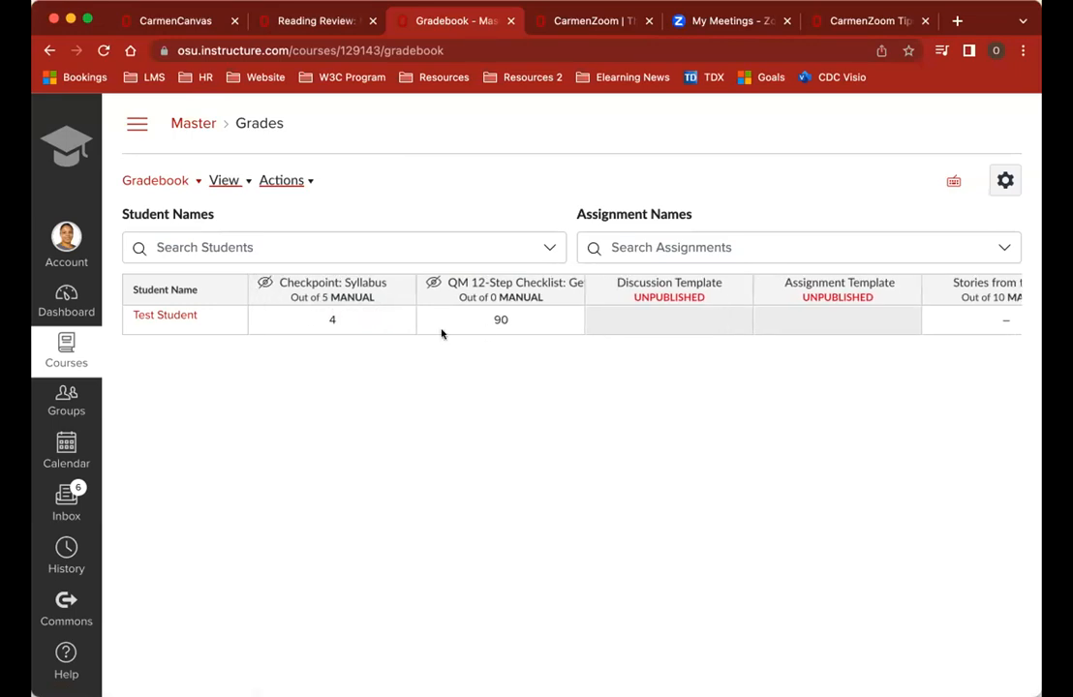
# Step: Examine the test student's scores and shaded cells across the gradebook's assignment columns from Discussion Template to Group Assignment
pyautogui.hscroll(4, 662, 331)
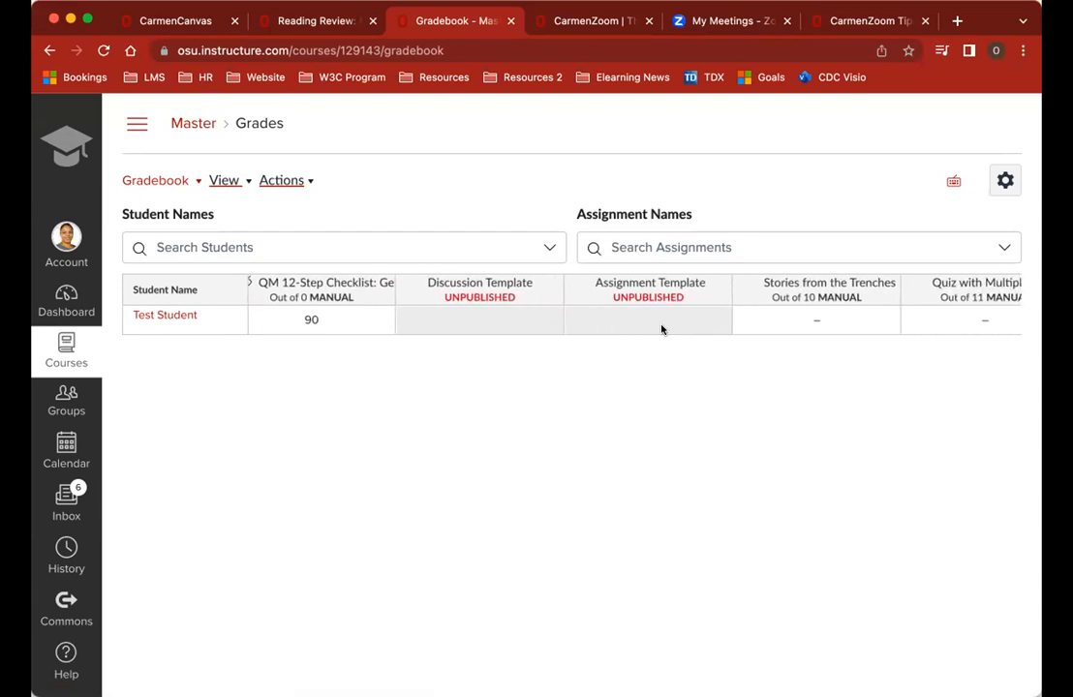
pyautogui.hscroll(5, 661, 331)
pyautogui.hscroll(1, 662, 330)
pyautogui.hscroll(-3, 661, 331)
pyautogui.hscroll(1, 661, 331)
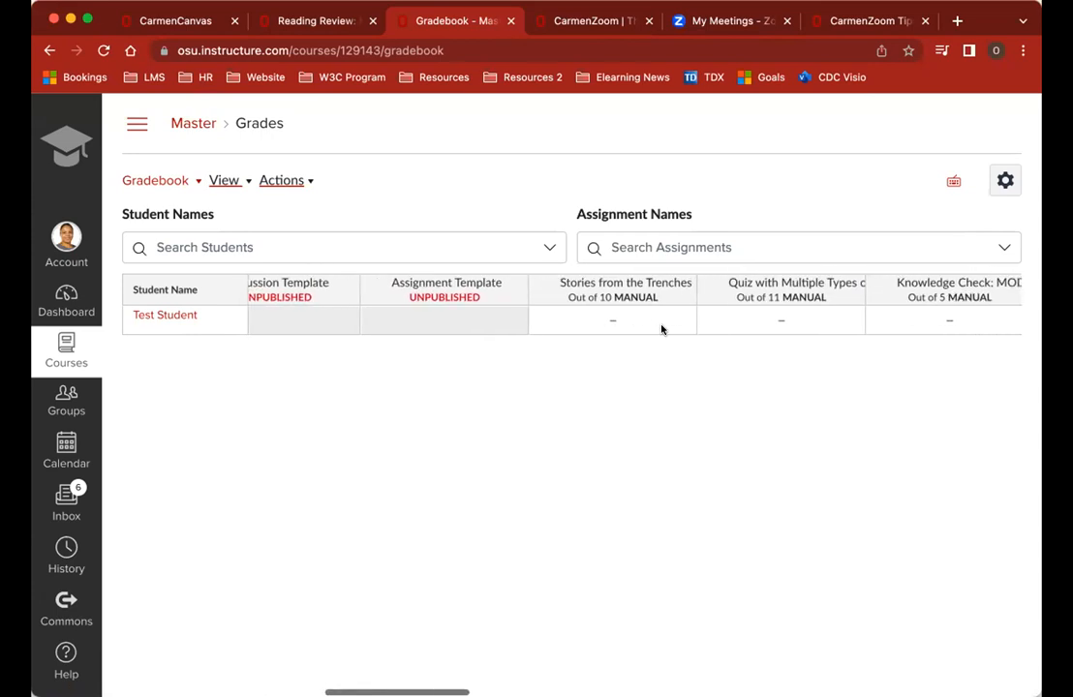
pyautogui.hscroll(6, 661, 331)
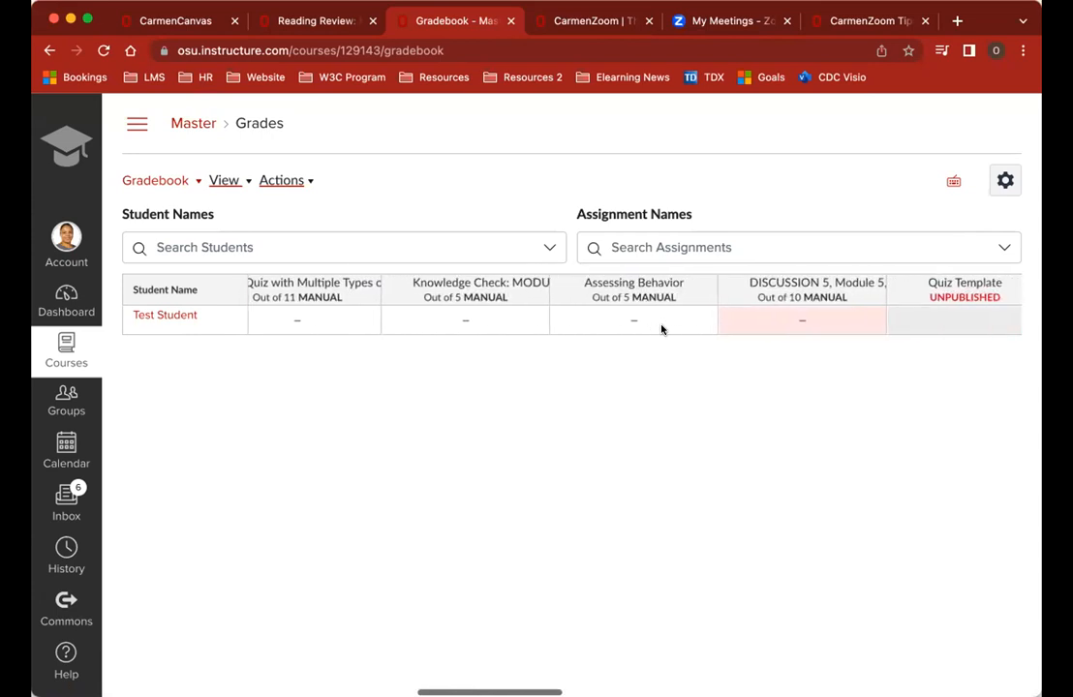
pyautogui.hscroll(3, 661, 330)
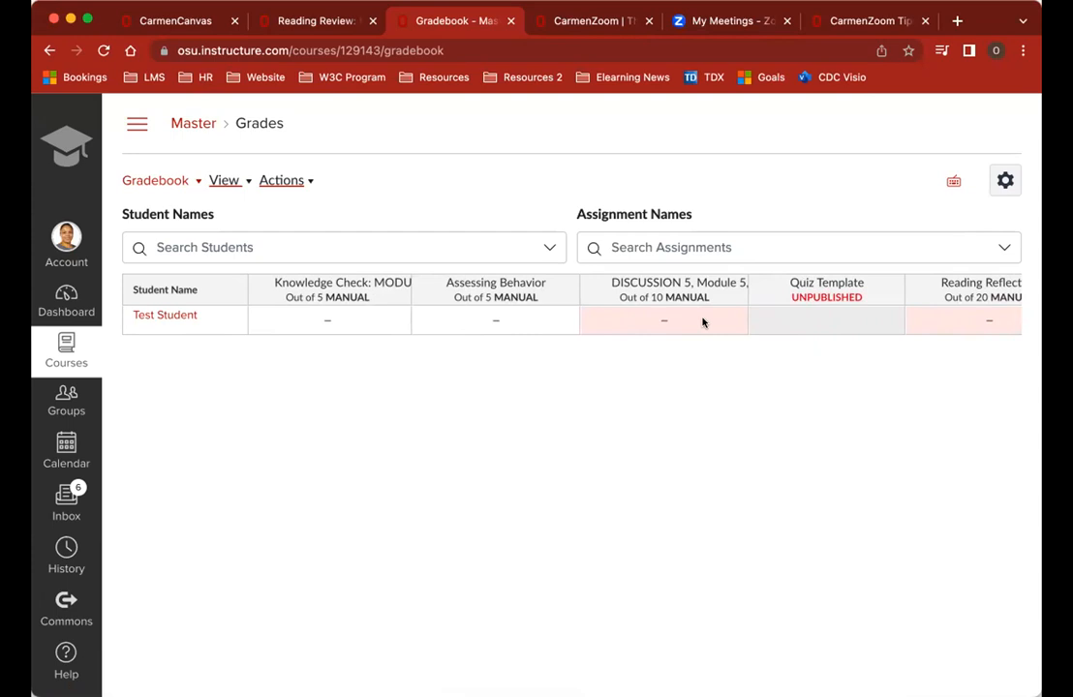
pyautogui.hscroll(5, 916, 319)
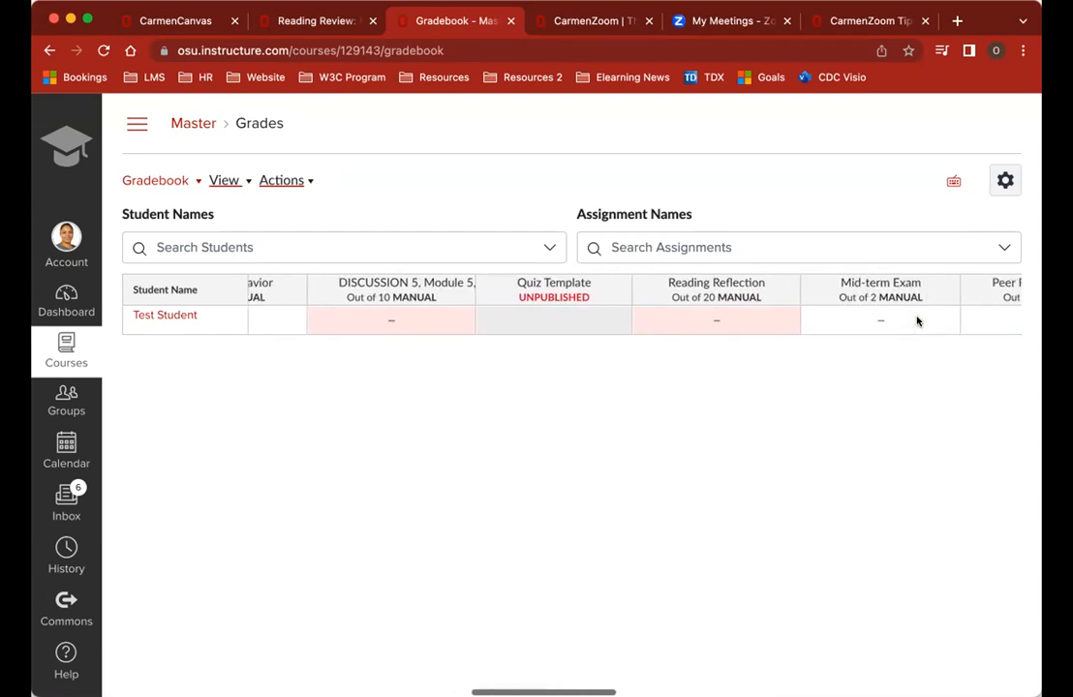
pyautogui.hscroll(8, 917, 320)
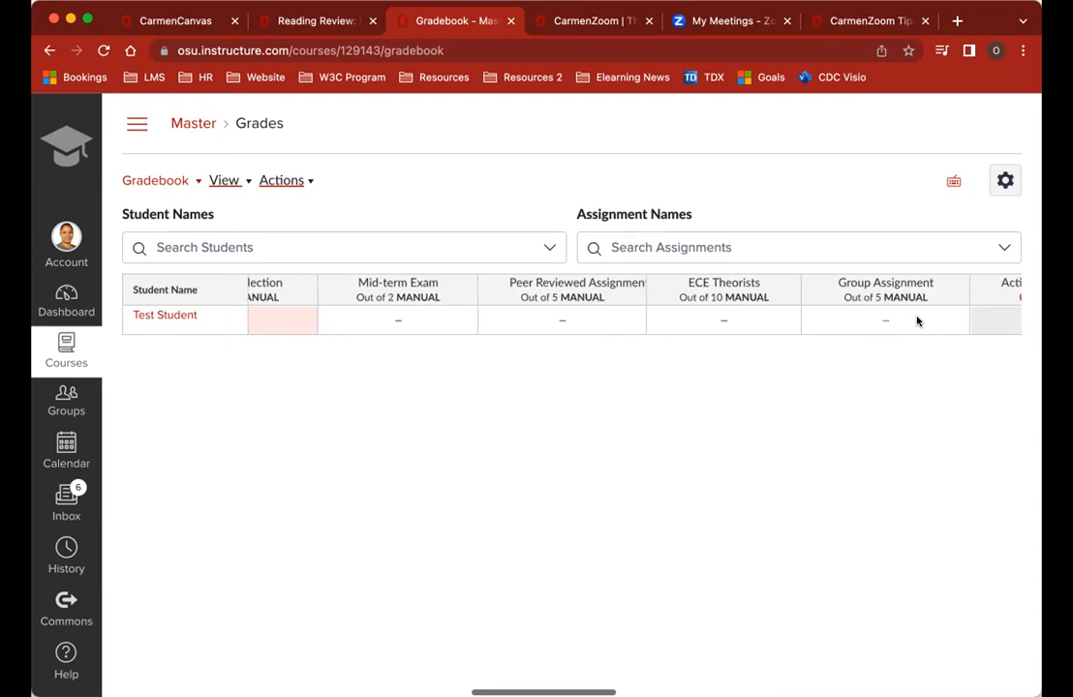
# Step: Move the ECE Theorists column in the gradebook to directly after the Activity: Session X column
pyautogui.hscroll(3, 916, 319)
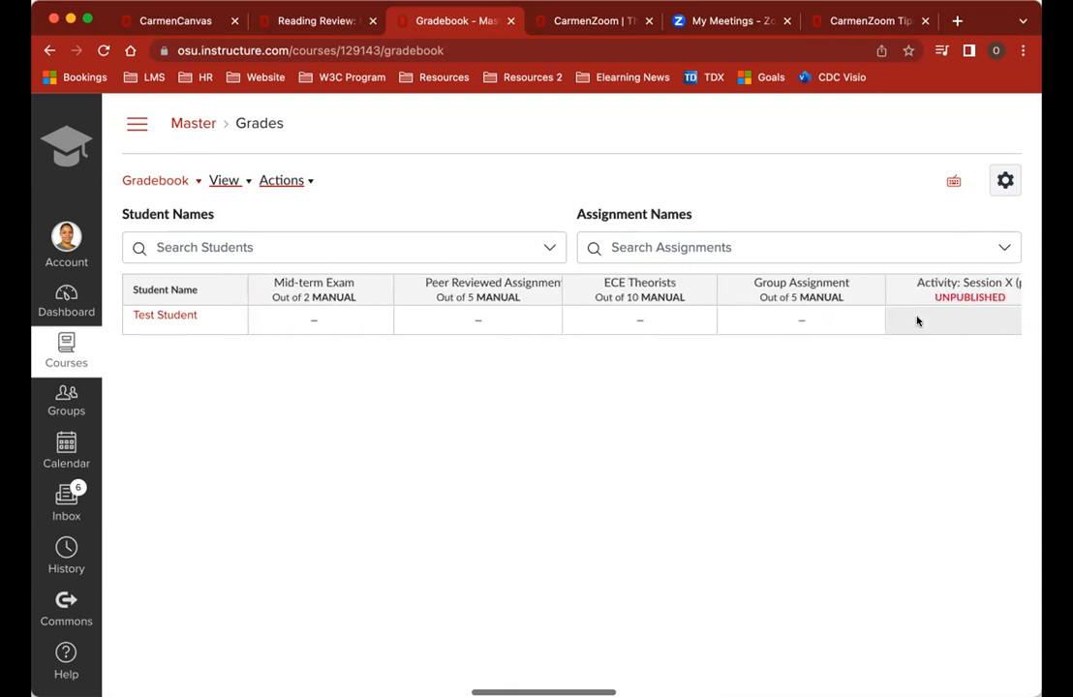
pyautogui.hscroll(3, 918, 320)
pyautogui.moveTo(479, 298); pyautogui.dragTo(874, 318)
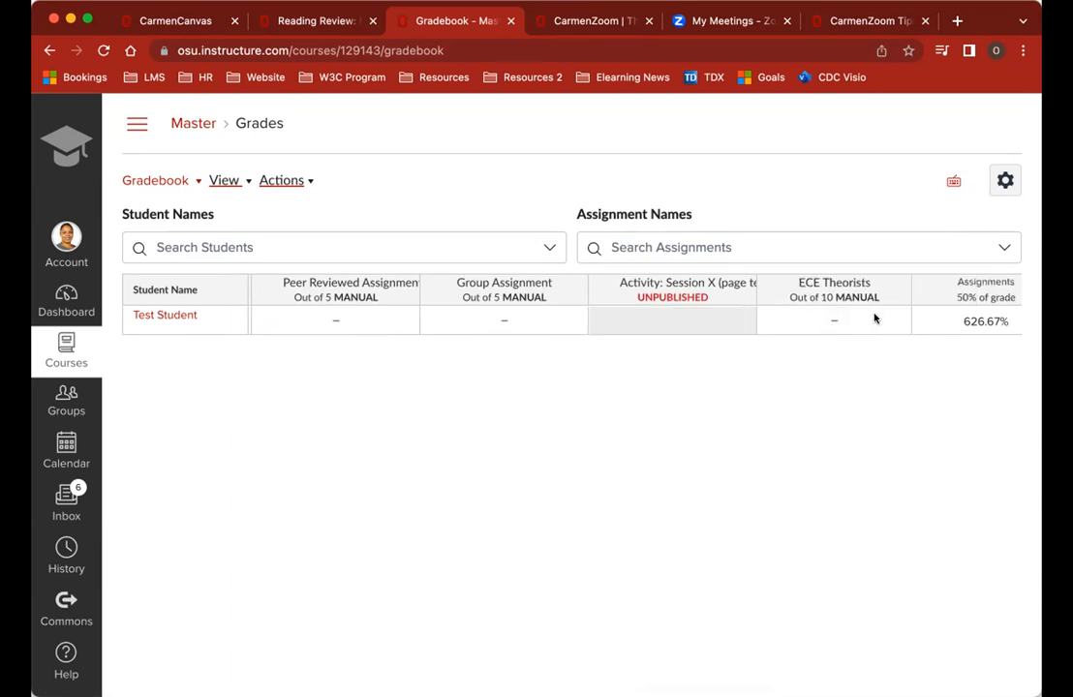
# Step: Look over the test student's group percentages, total and scores in the remaining gradebook columns through Participation
pyautogui.hscroll(-1, 853, 319)
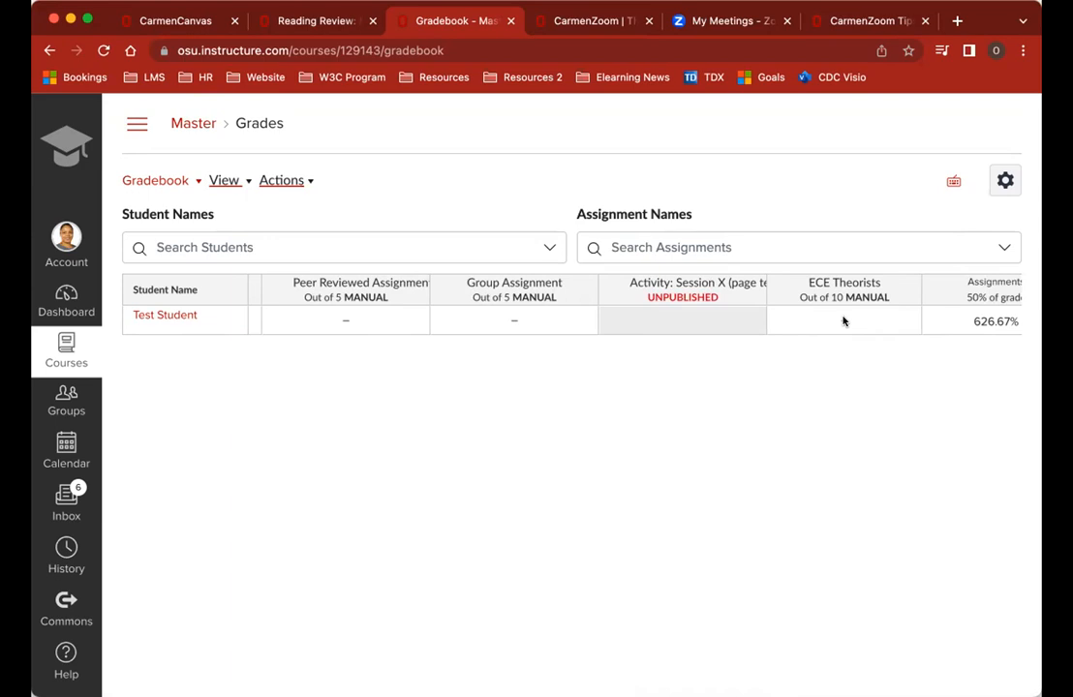
pyautogui.hscroll(15, 842, 321)
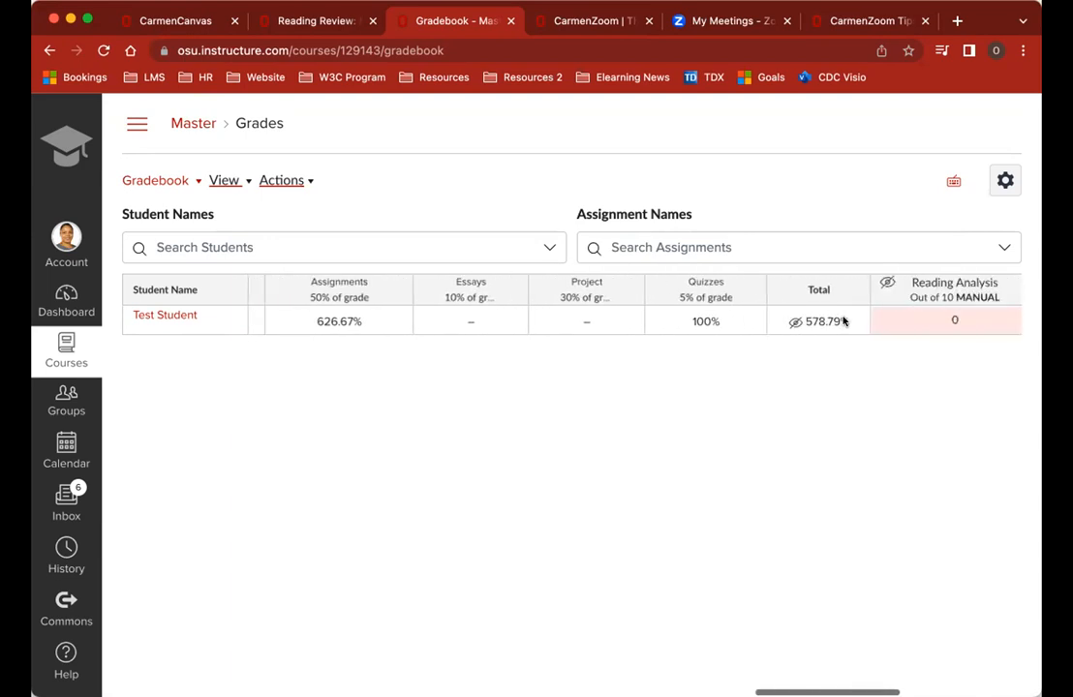
pyautogui.hscroll(6, 843, 320)
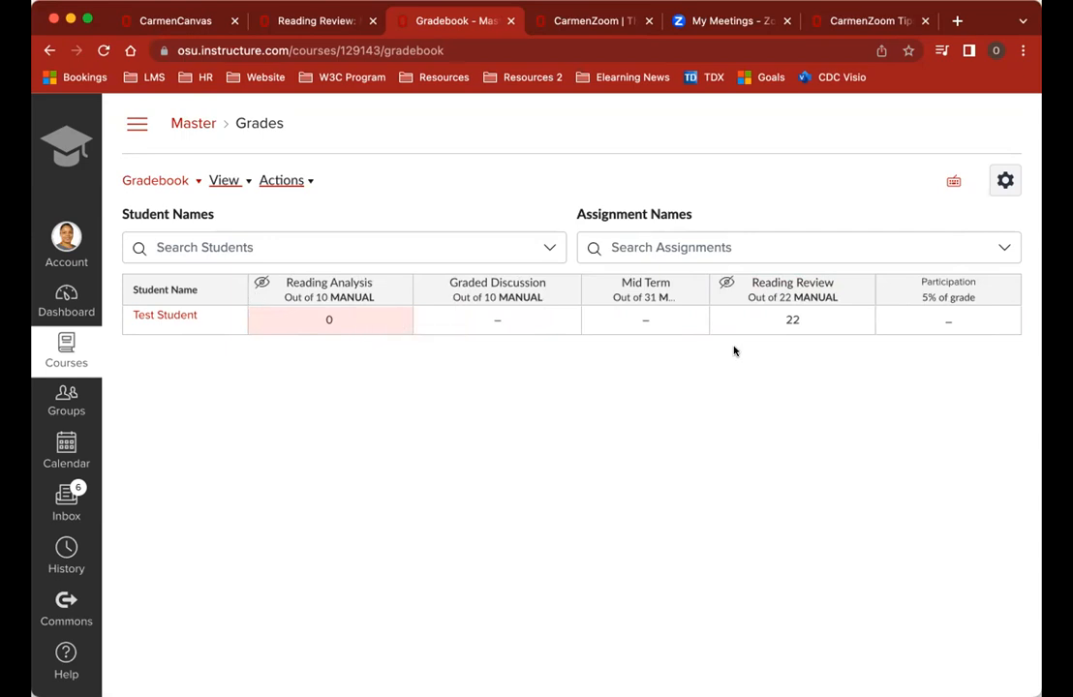
# Step: Review the gradebook's import and export, column arrangement, filter and display options without changing any of them
pyautogui.click(301, 180)
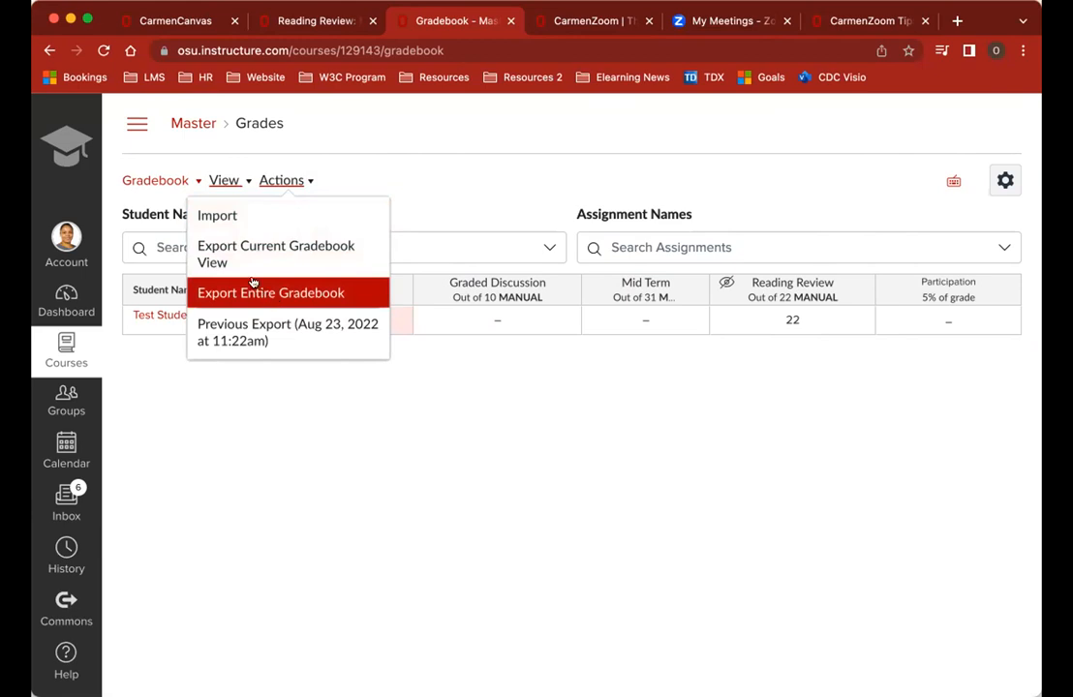
pyautogui.click(230, 181)
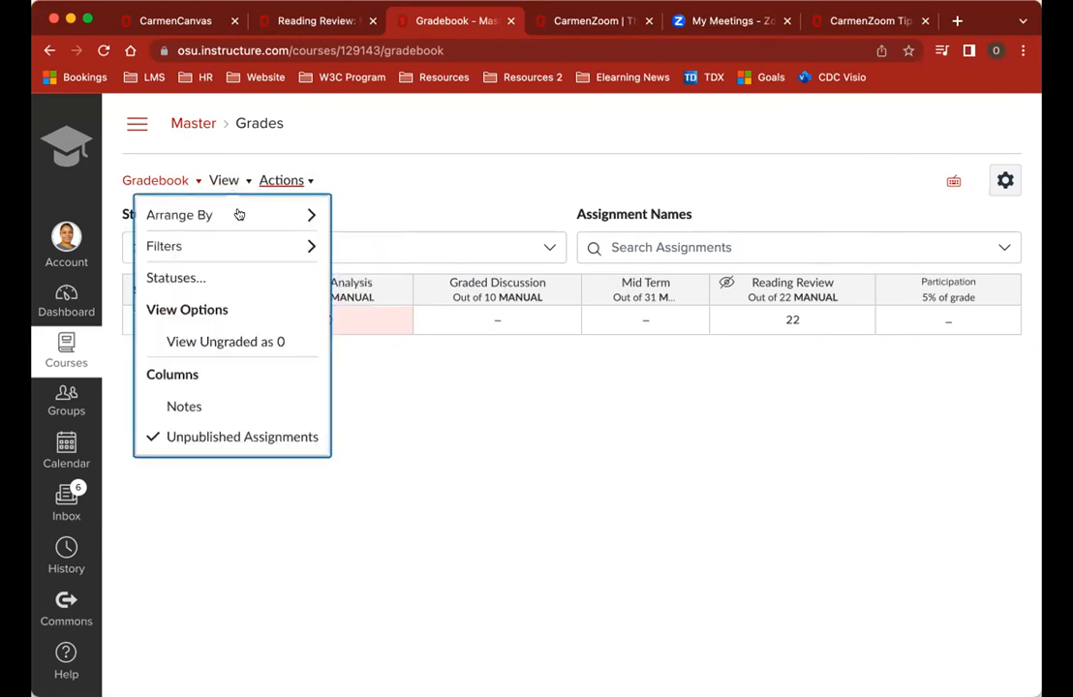
pyautogui.moveTo(238, 215)
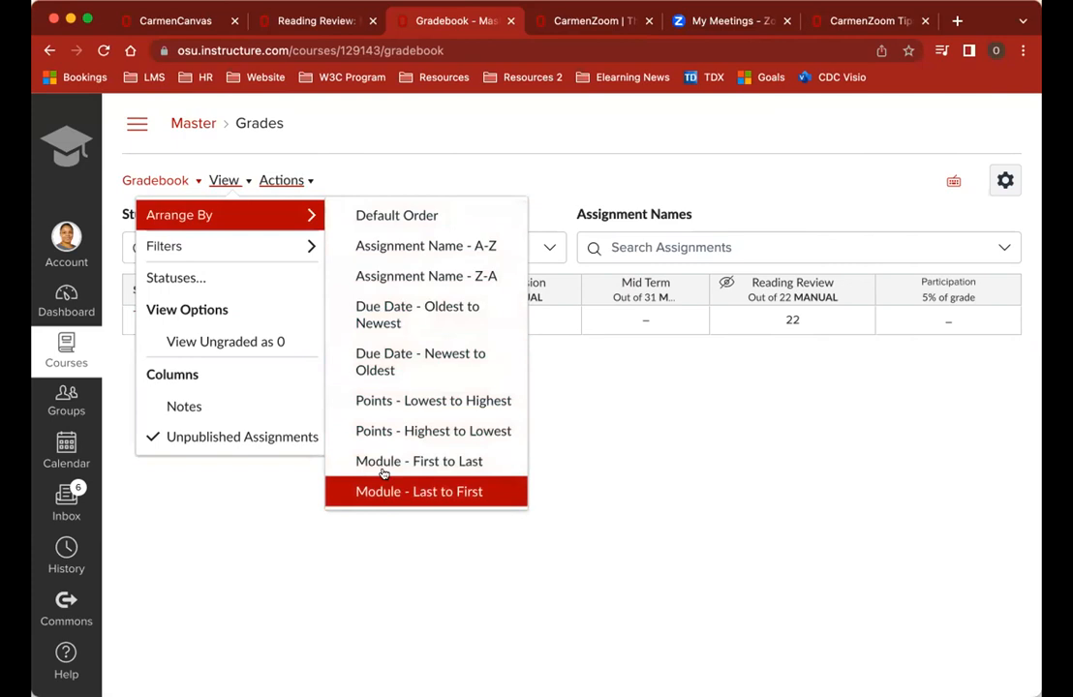
pyautogui.moveTo(283, 247)
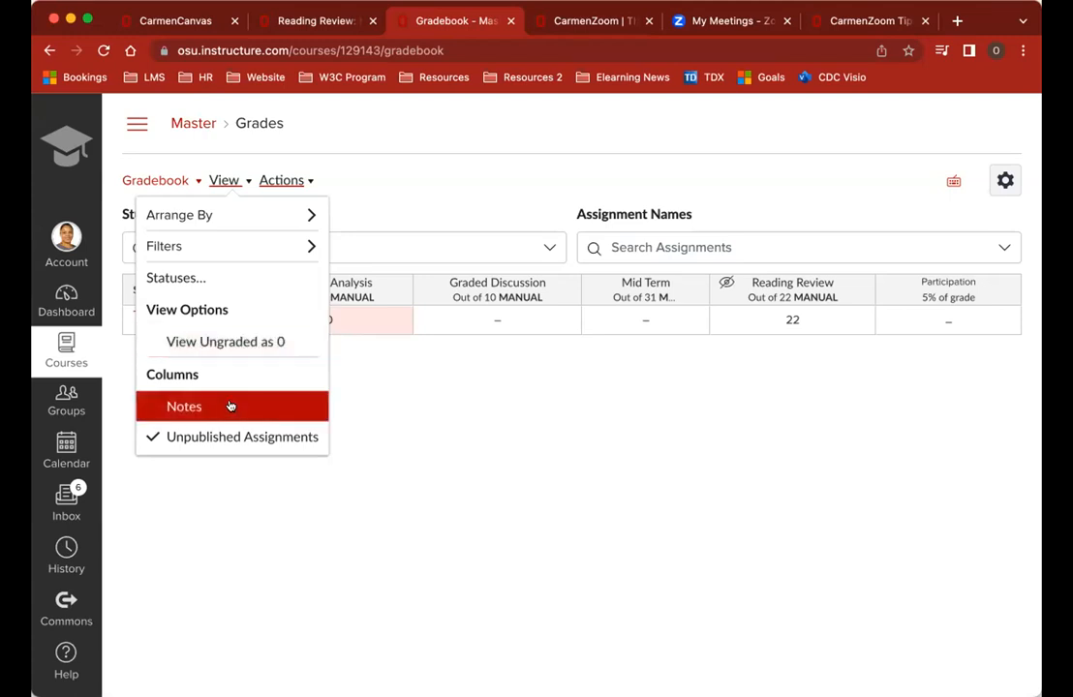
pyautogui.click(407, 431)
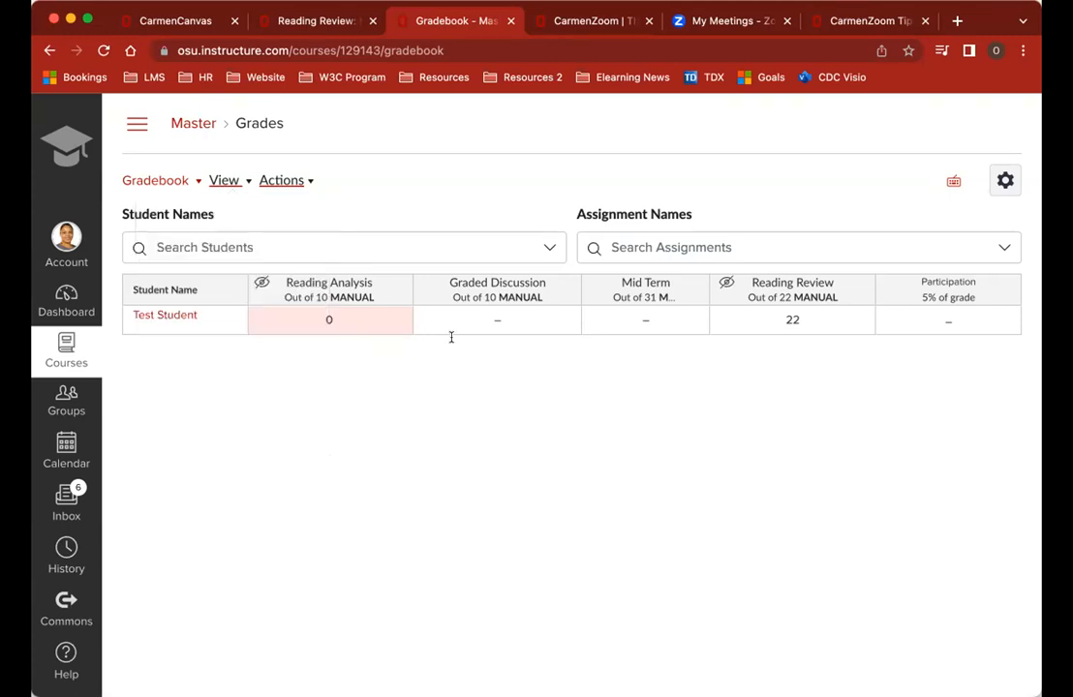
# Step: Open the gradebook settings and check the late policy's grade for missing submissions without editing it
pyautogui.click(1003, 184)
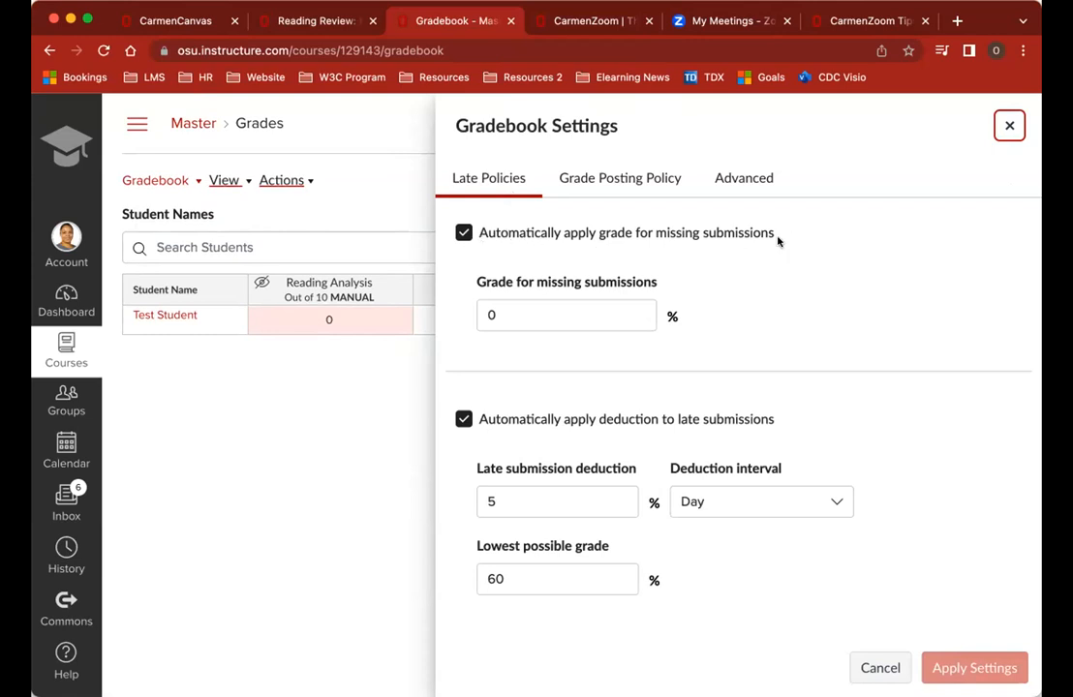
pyautogui.click(528, 316)
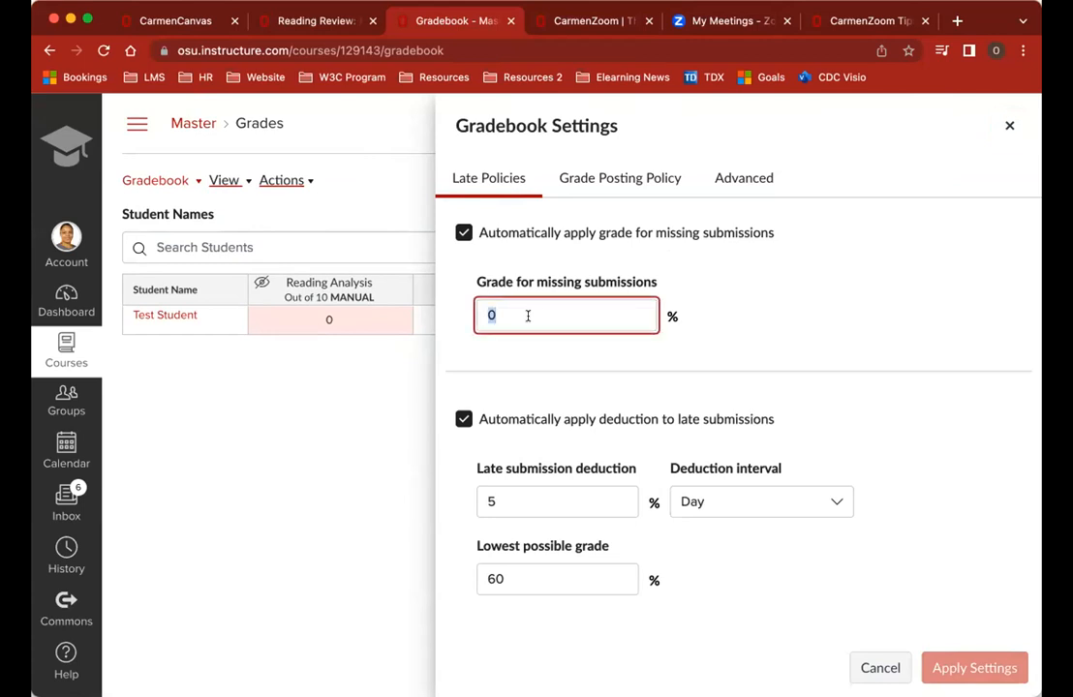
pyautogui.click(596, 346)
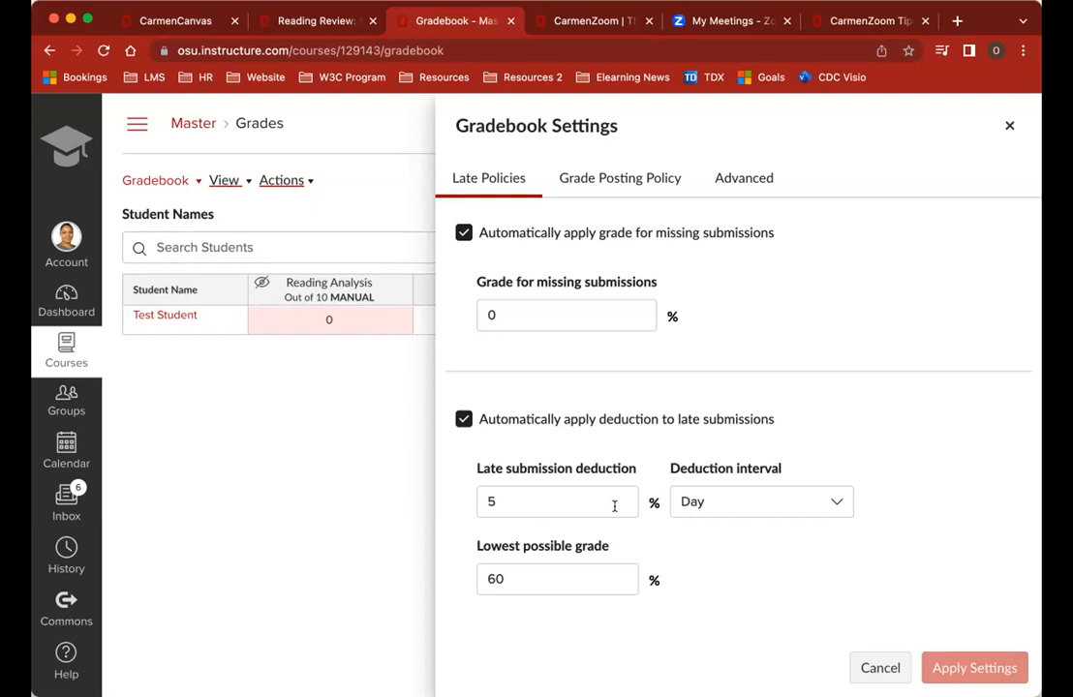
# Step: Set the late submission deduction to 1% with an hourly deduction interval
pyautogui.click(761, 501)
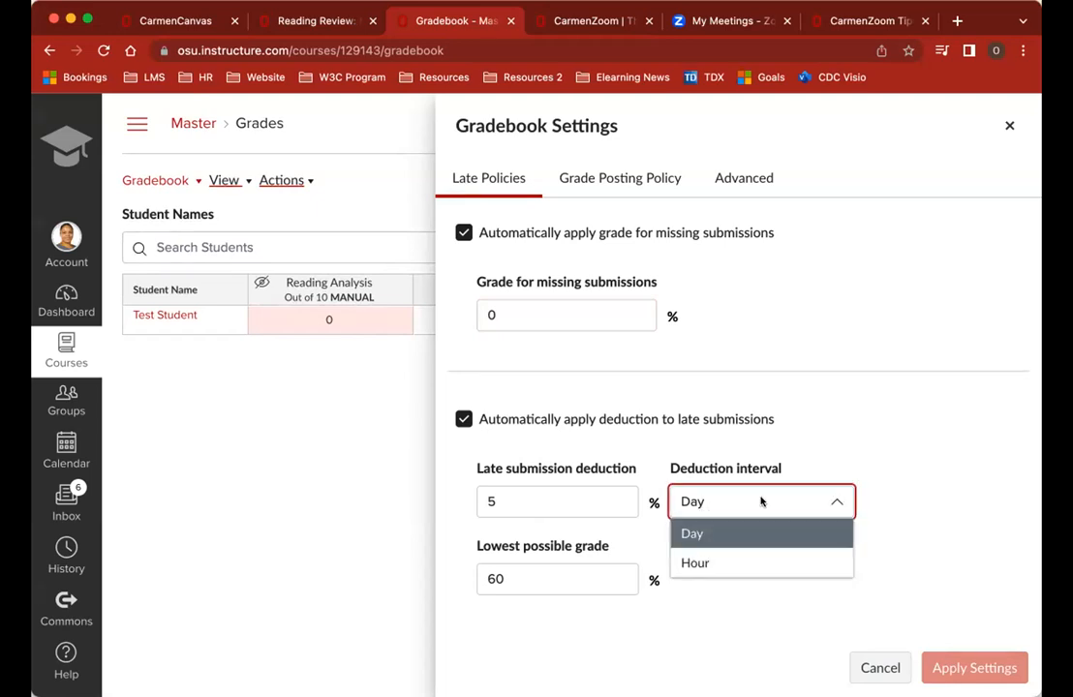
pyautogui.click(750, 556)
pyautogui.doubleClick(594, 501)
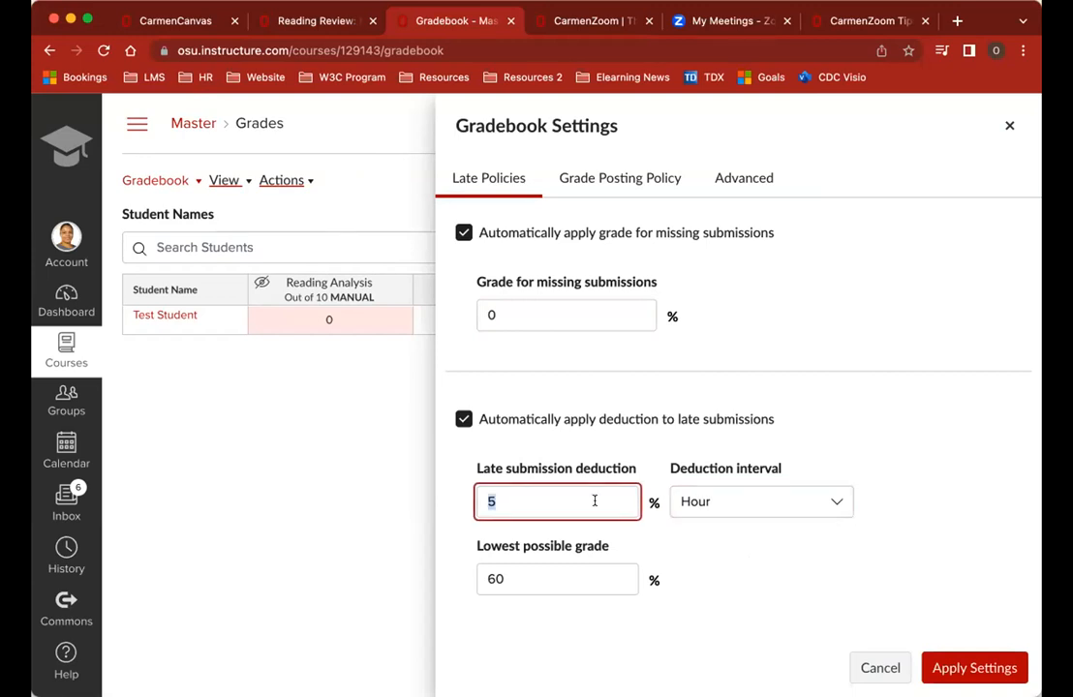
pyautogui.write('1')
# Step: Set the deduction interval to Day and the late submission deduction to 5%
pyautogui.click(832, 506)
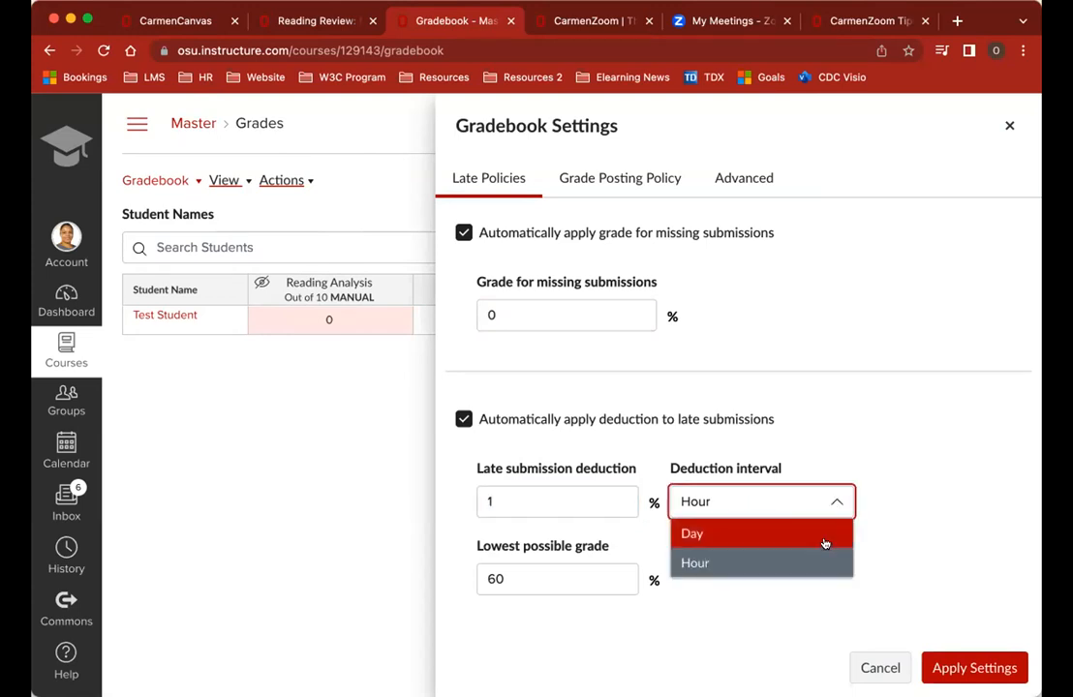
pyautogui.click(820, 535)
pyautogui.doubleClick(497, 500)
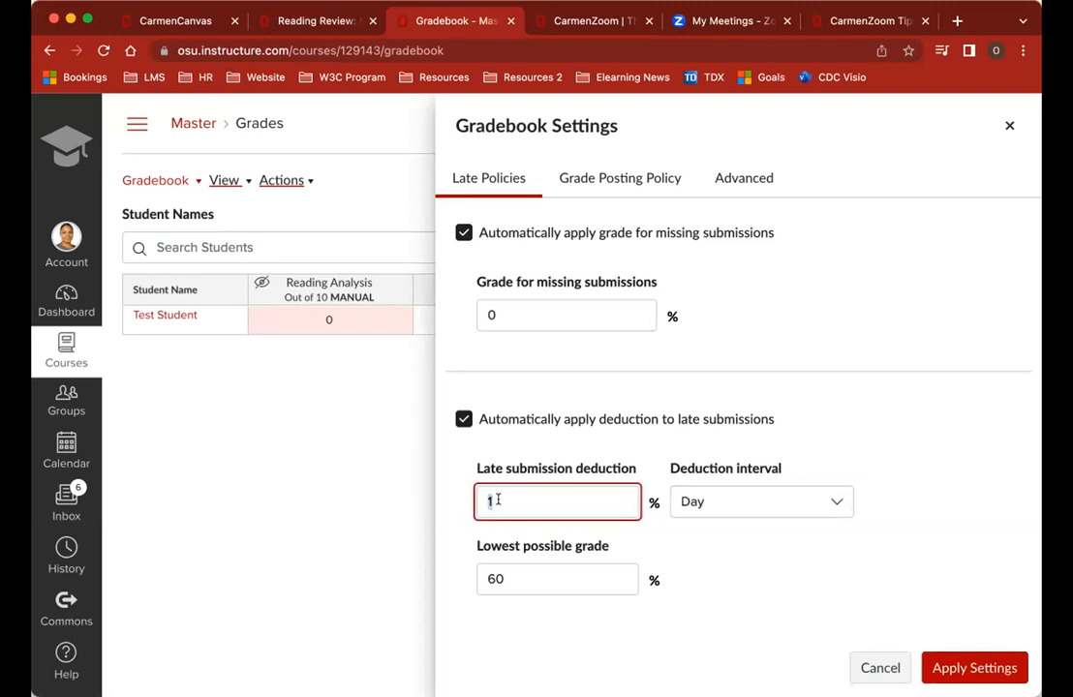
pyautogui.write('5')
# Step: Try Automatically Post Grades in the grade posting policy, and return the choice to Manually Post Grades
pyautogui.click(634, 181)
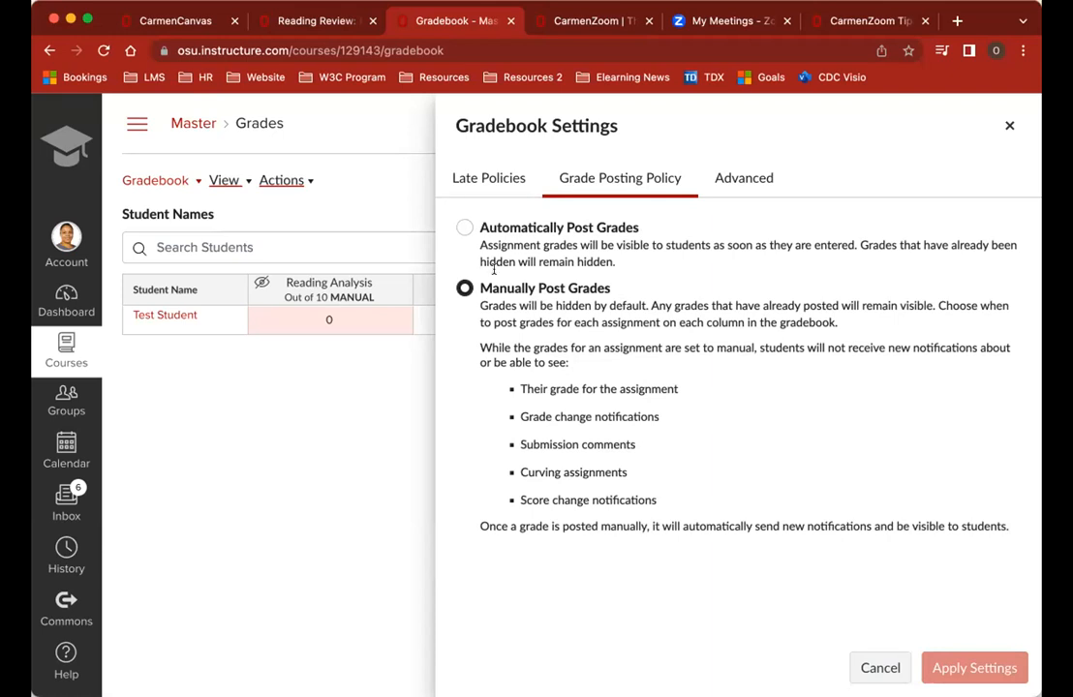
pyautogui.click(464, 228)
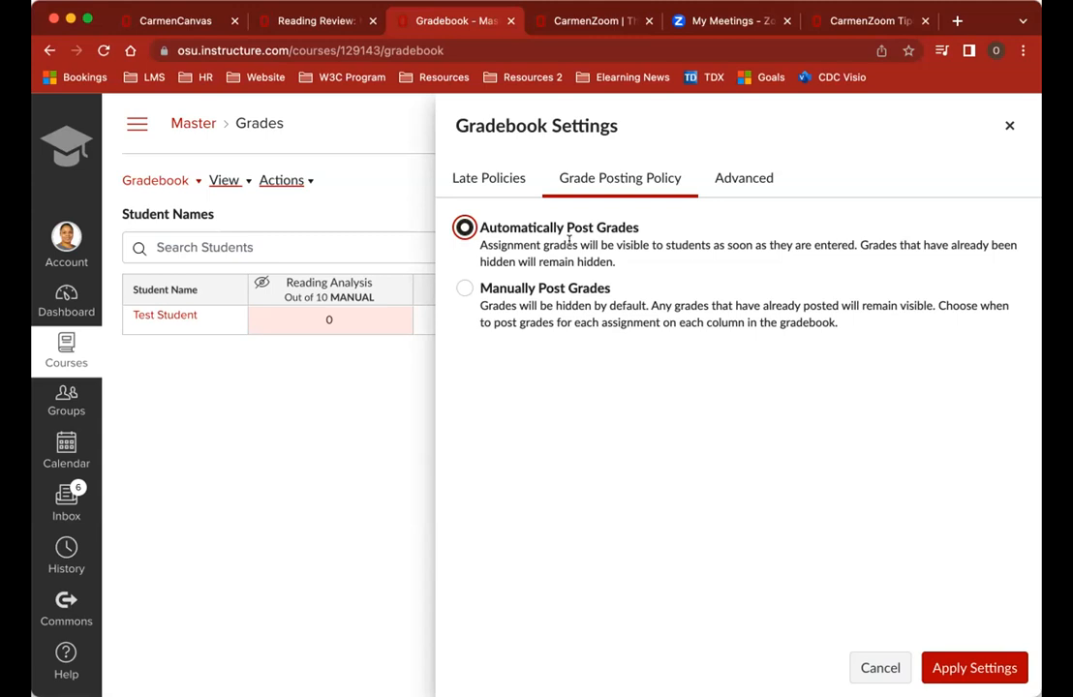
pyautogui.click(465, 289)
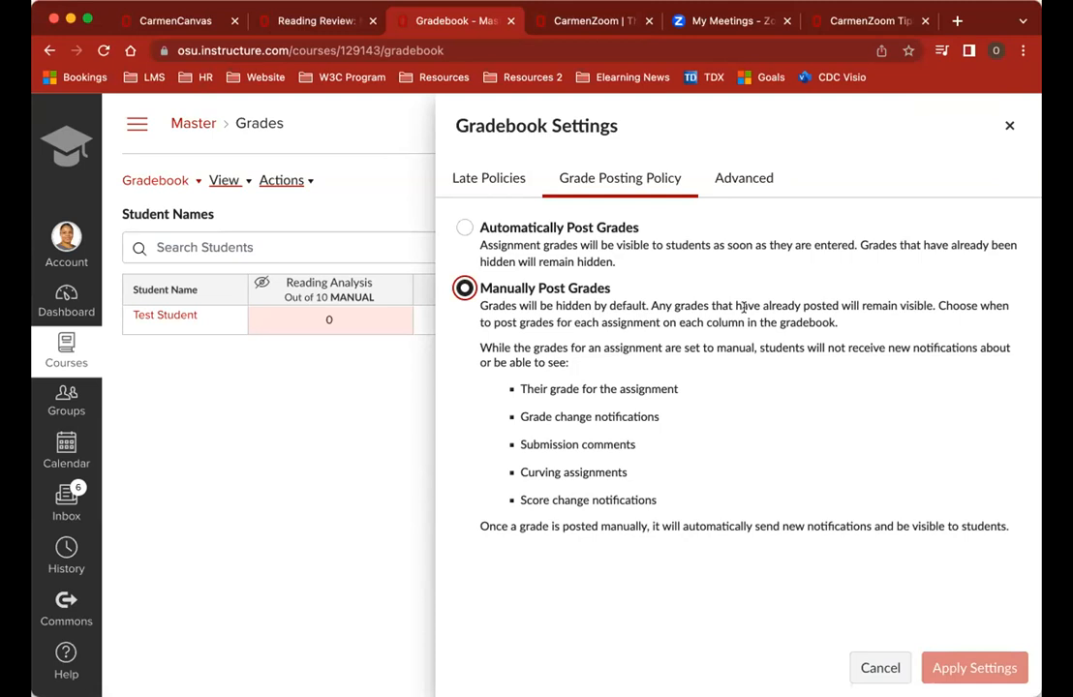
# Step: Allow final grade override in the advanced gradebook settings, apply the settings and check the end of the gradebook for the Override column
pyautogui.click(757, 182)
pyautogui.click(656, 185)
pyautogui.click(767, 183)
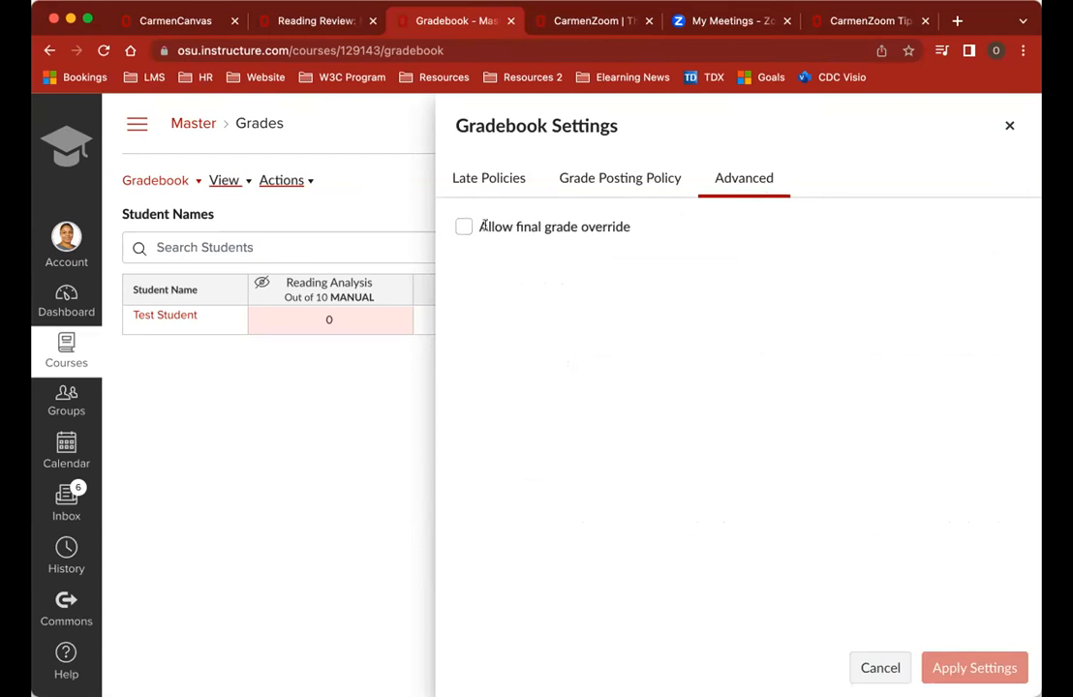
pyautogui.click(465, 228)
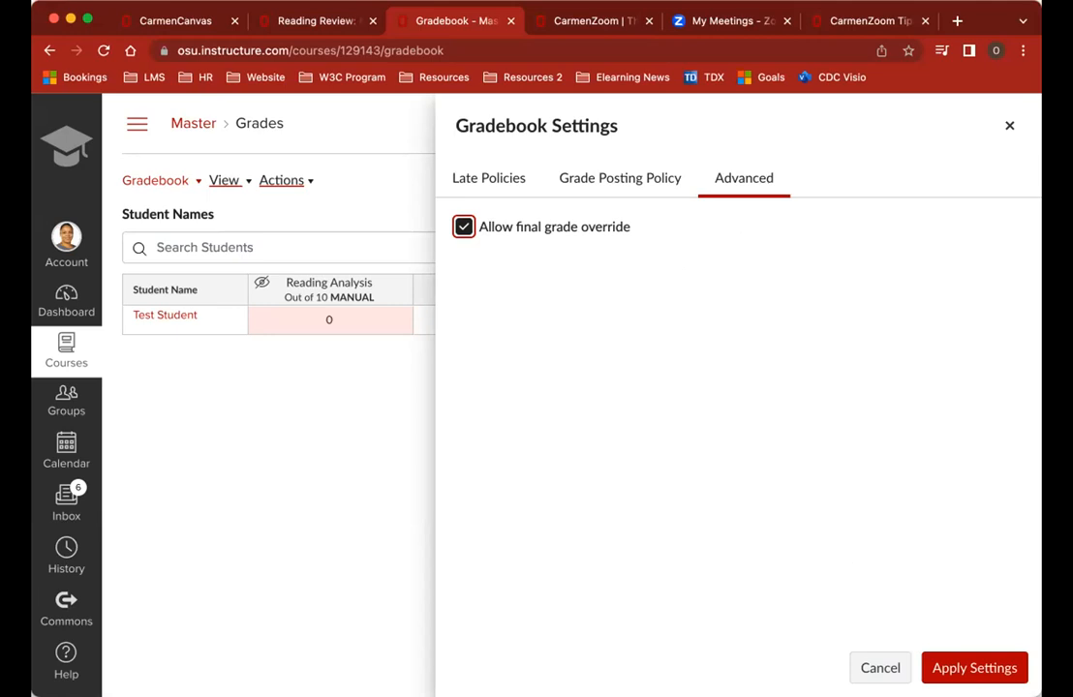
pyautogui.click(962, 673)
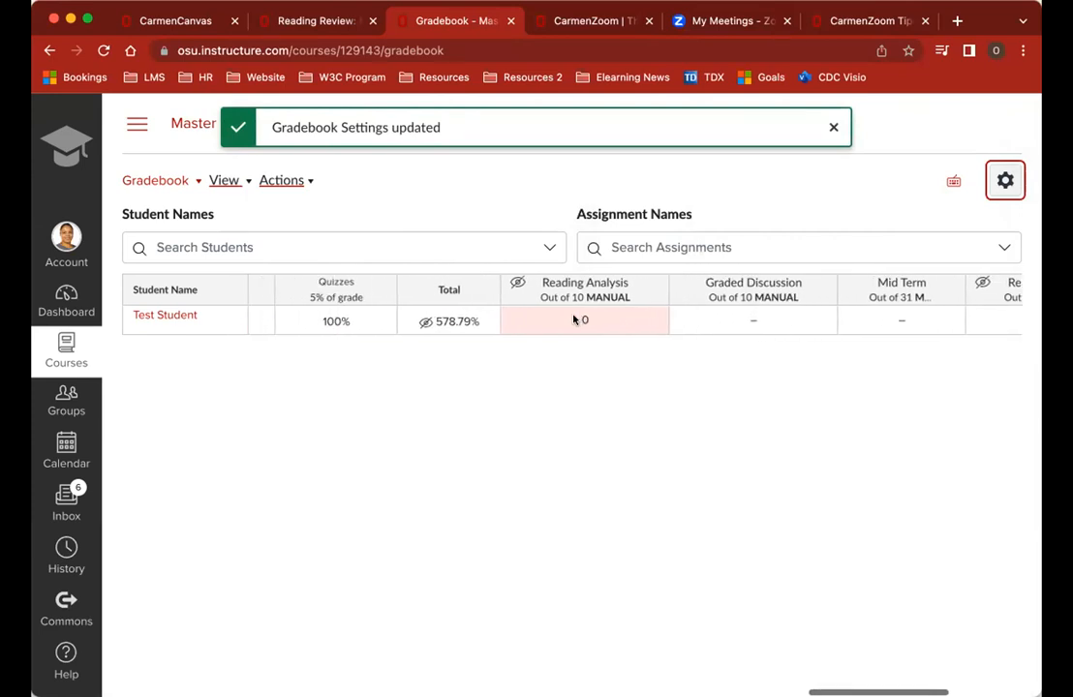
pyautogui.hscroll(10, 573, 319)
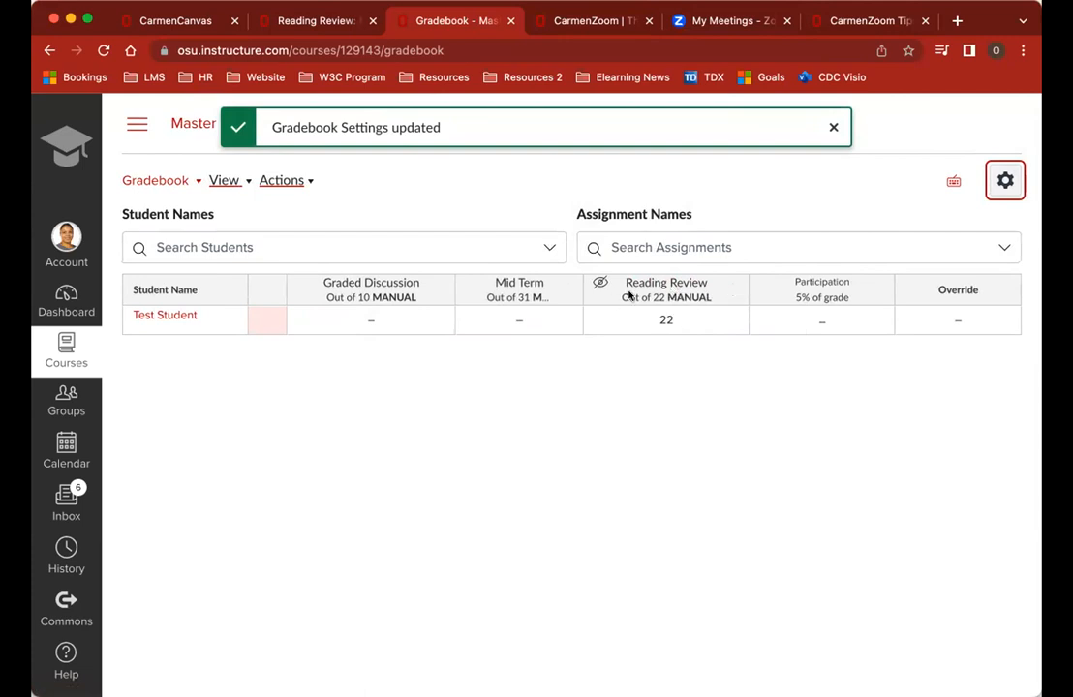
# Step: Open the grade posting options for the Reading Review column
pyautogui.scroll(5, 605, 293)
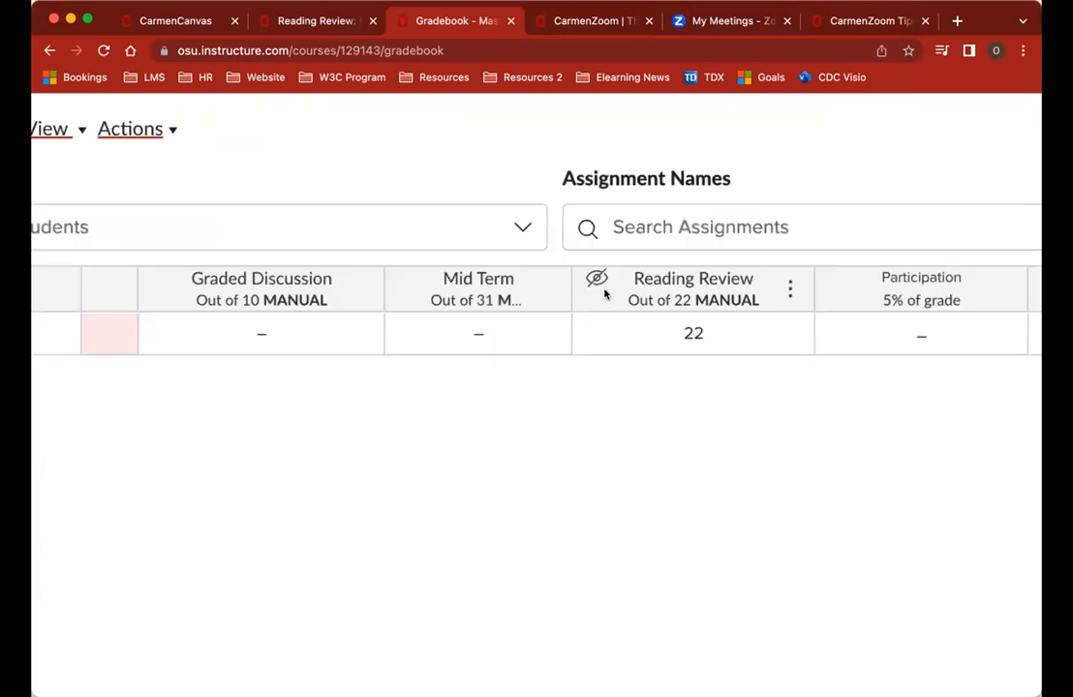
pyautogui.hscroll(3, 605, 293)
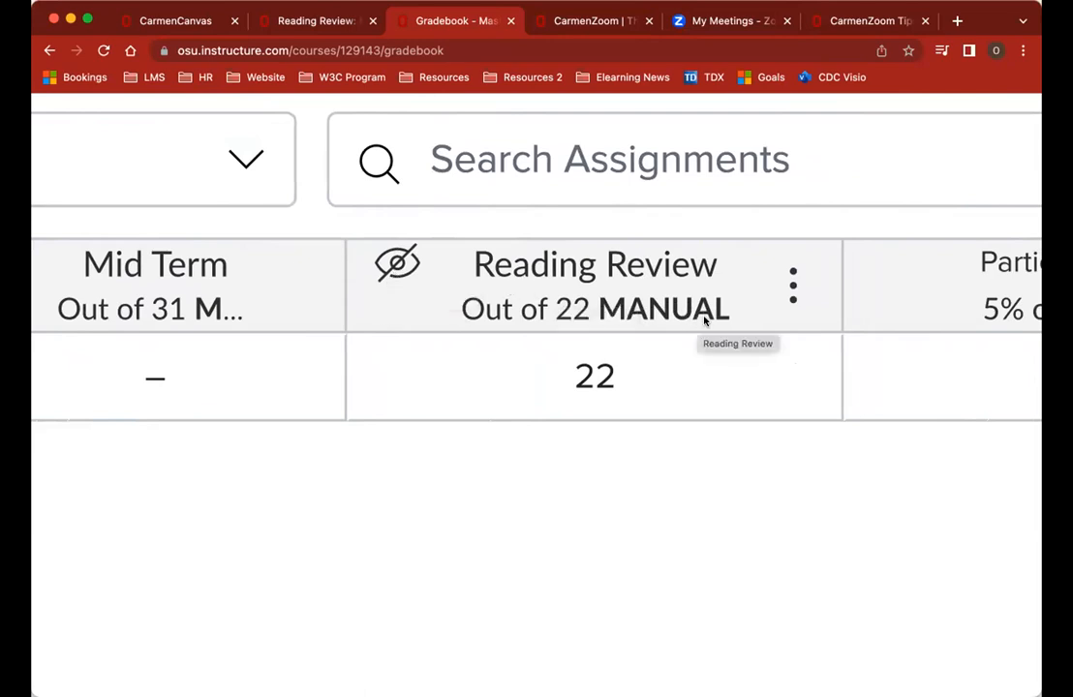
pyautogui.click(792, 291)
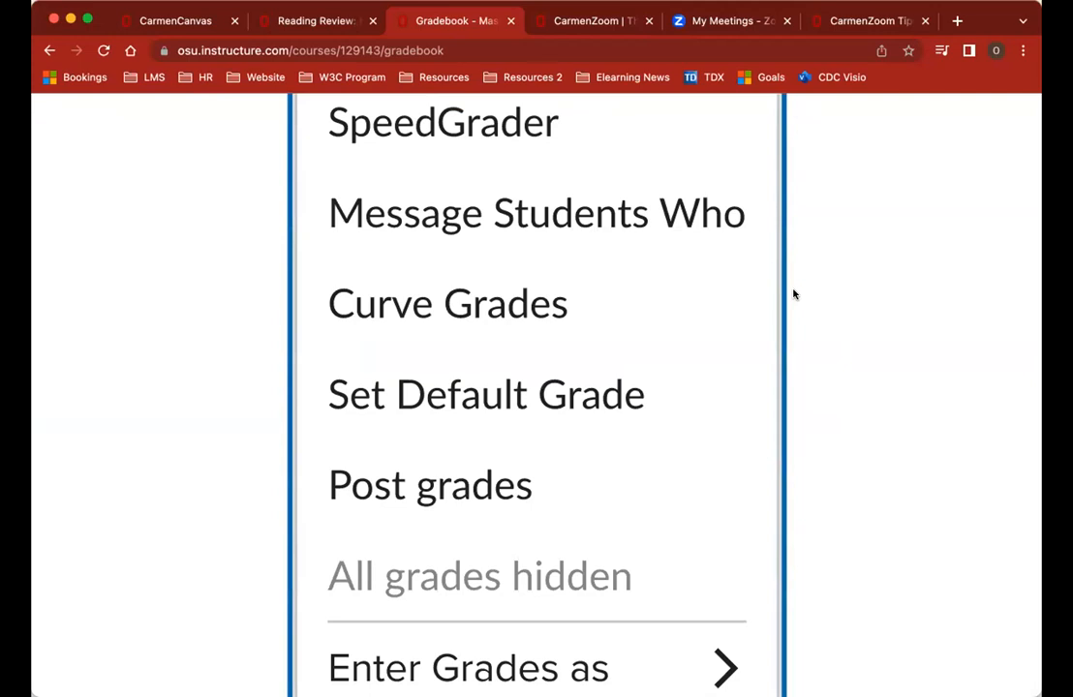
pyautogui.scroll(-5, 793, 289)
pyautogui.scroll(2, 794, 289)
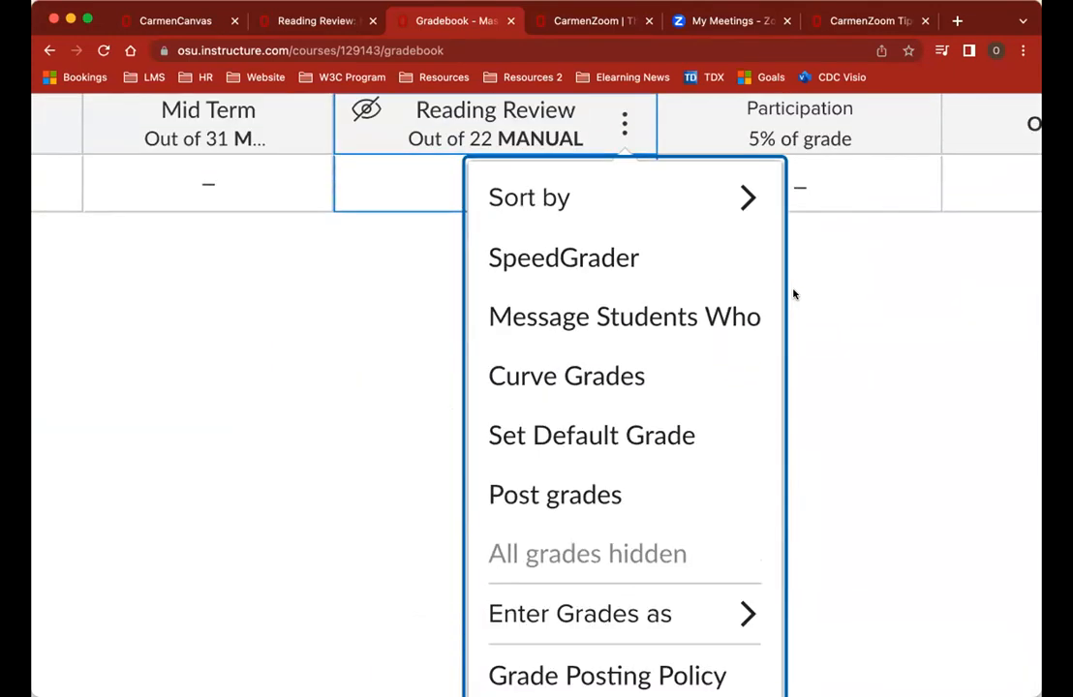
pyautogui.scroll(3, 793, 294)
pyautogui.scroll(-2, 794, 292)
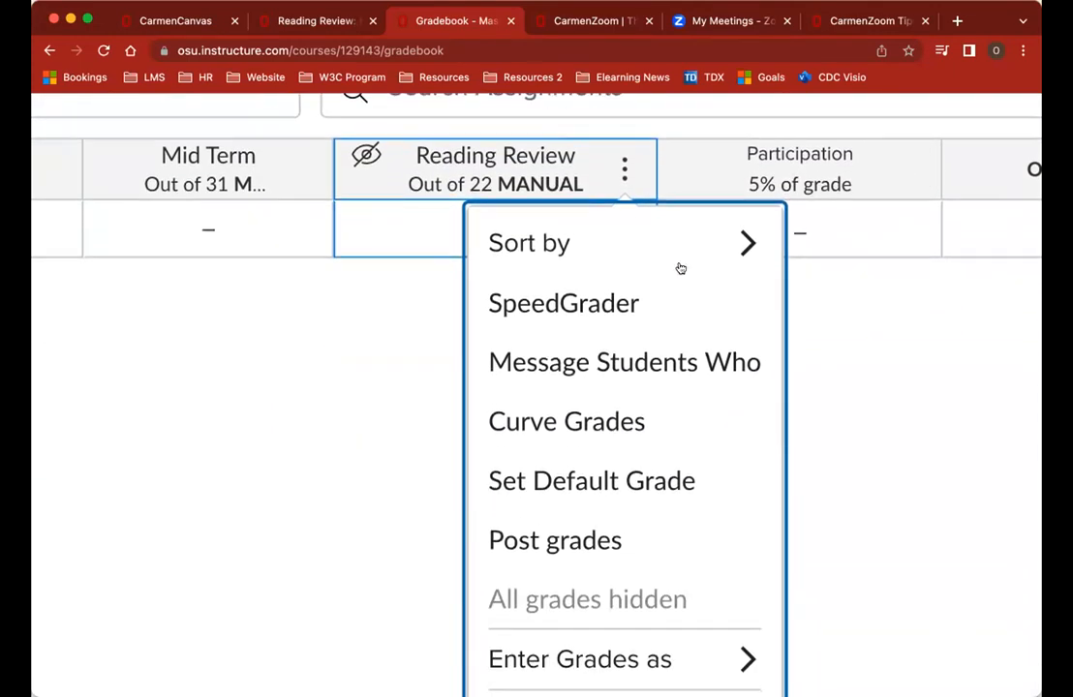
pyautogui.scroll(-1, 687, 516)
pyautogui.scroll(-1, 688, 516)
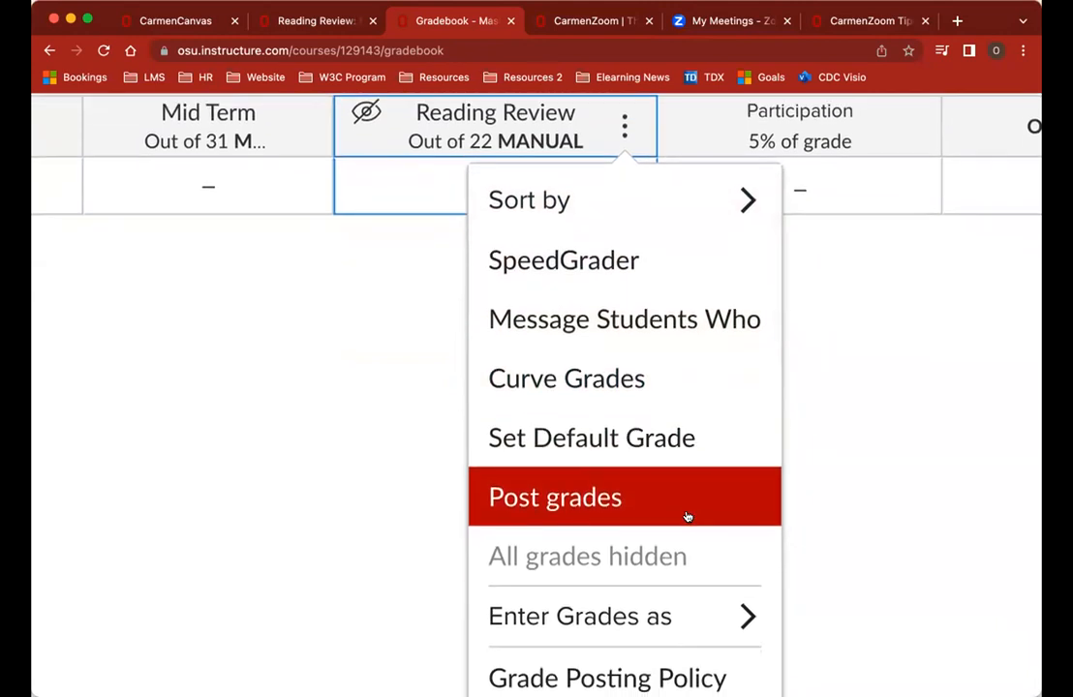
pyautogui.click(554, 498)
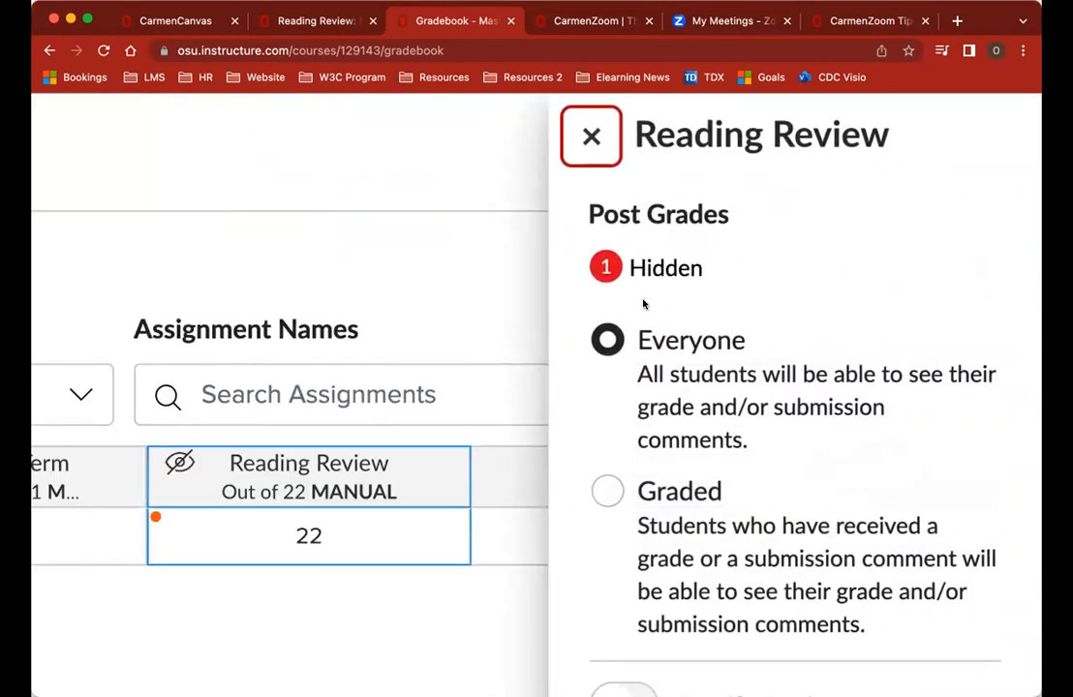
# Step: Post the Reading Review grades to everyone, leaving the specific sections option off
pyautogui.scroll(-1, 632, 507)
pyautogui.scroll(-1, 633, 508)
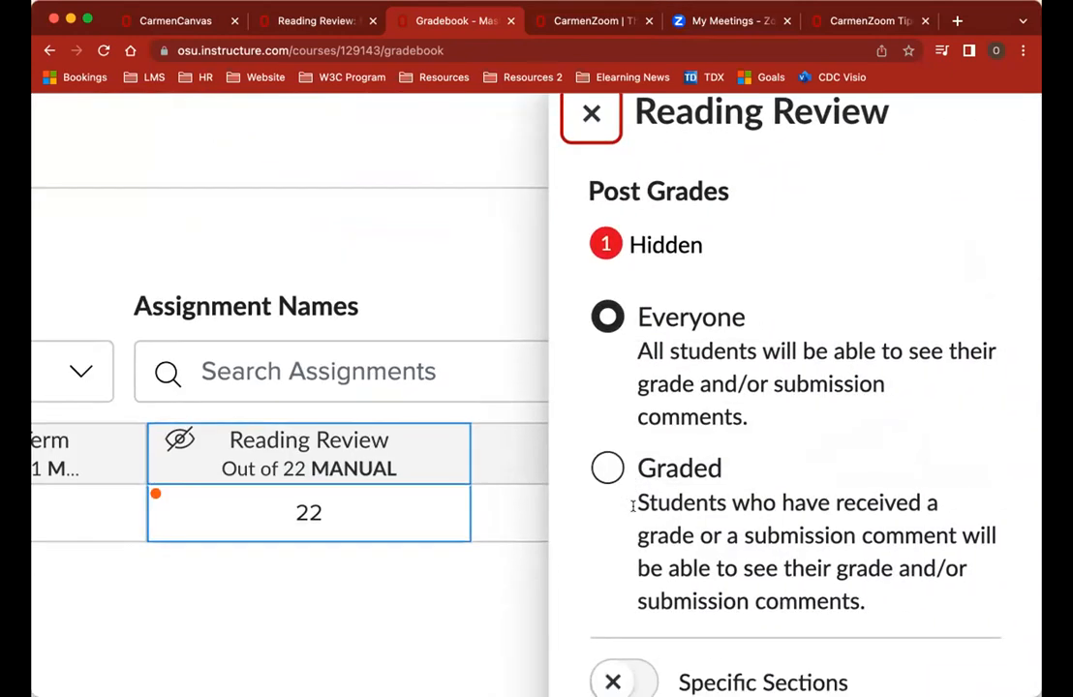
pyautogui.scroll(1, 640, 428)
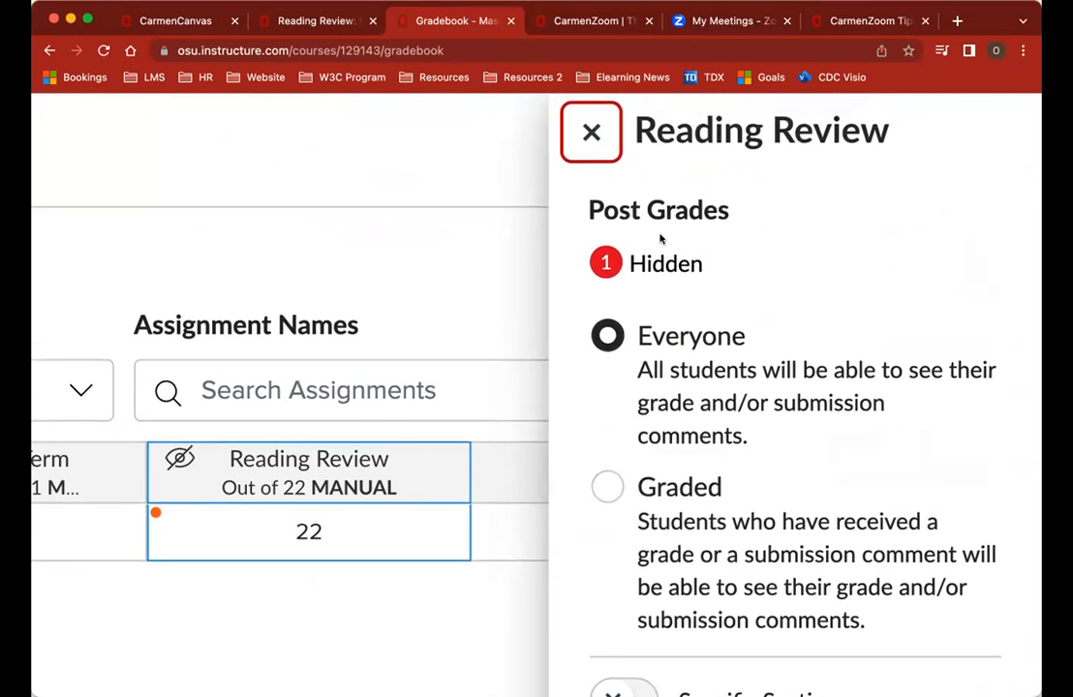
pyautogui.hscroll(1, 689, 433)
pyautogui.hscroll(-1, 690, 433)
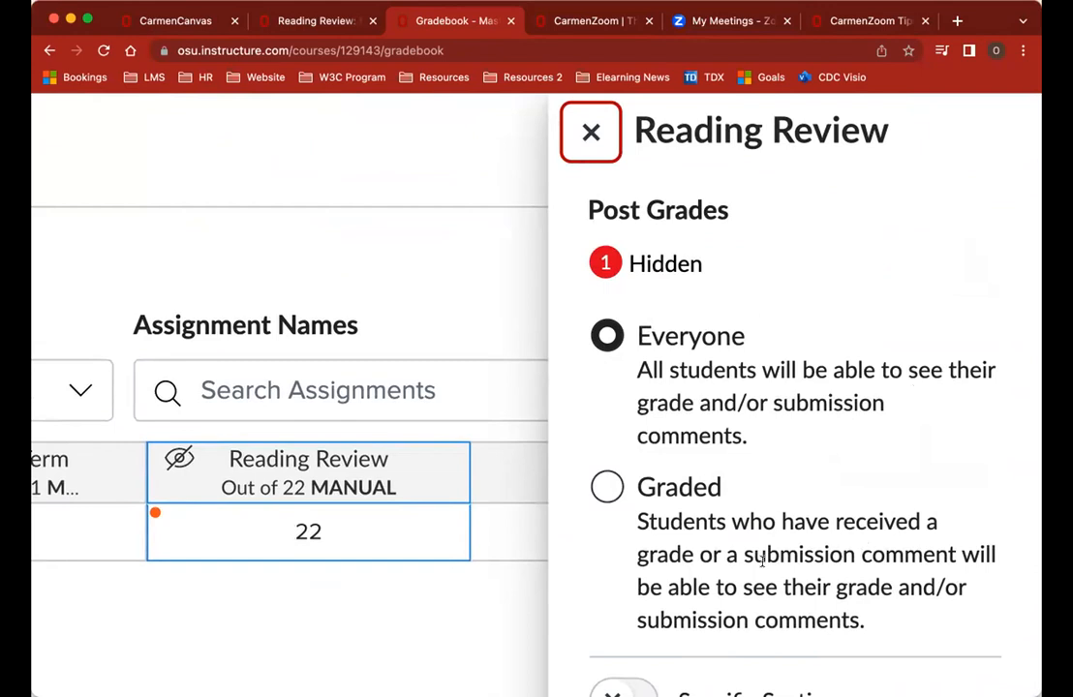
pyautogui.scroll(-3, 885, 601)
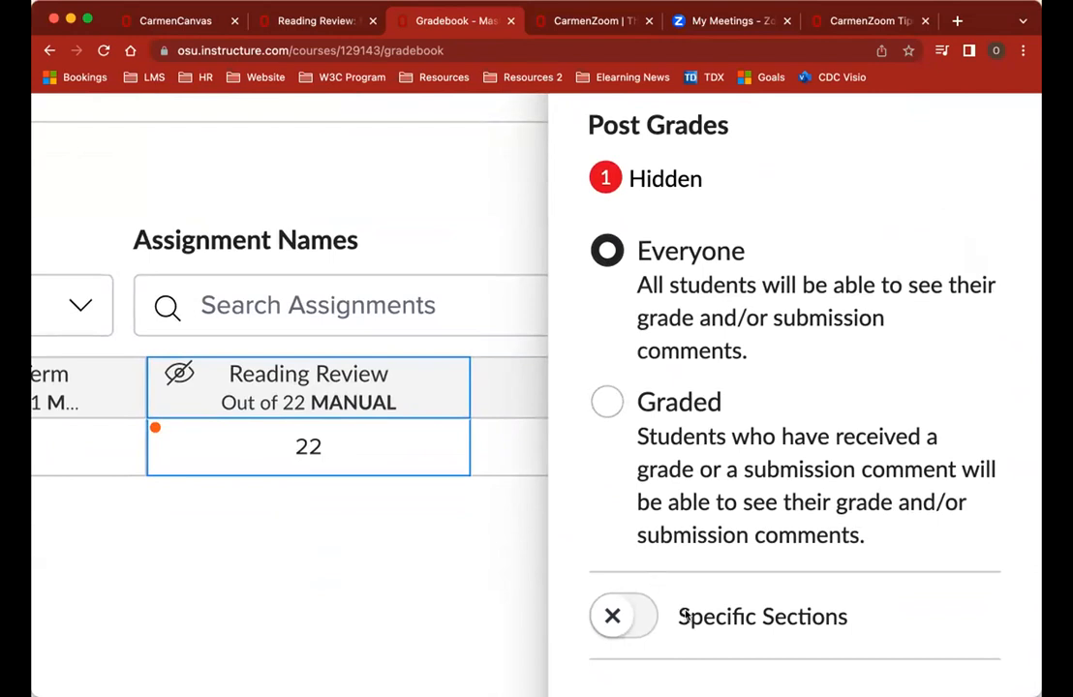
pyautogui.scroll(-5, 693, 571)
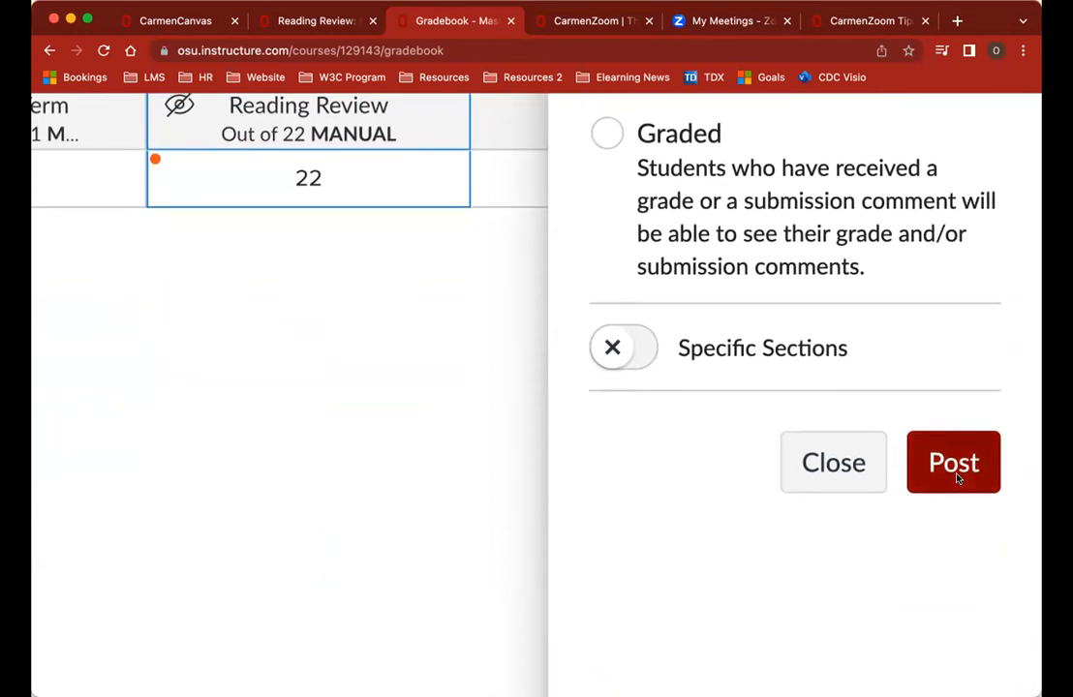
pyautogui.click(957, 475)
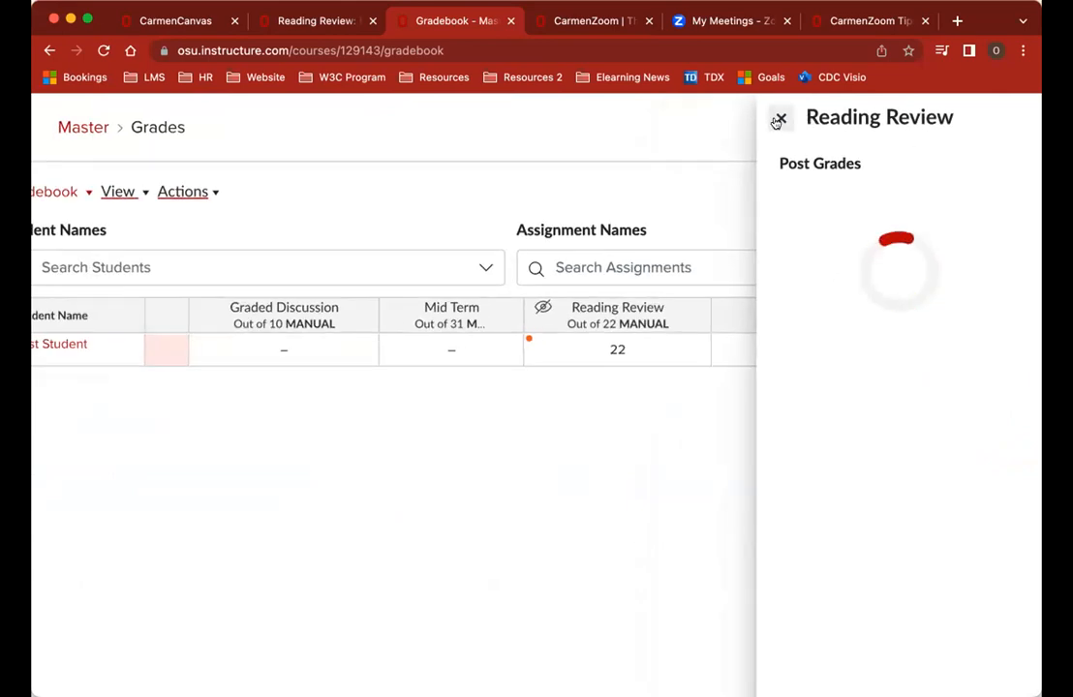
# Step: Close the grade posting pane and open the Message Students Who form for the Reading Review column
pyautogui.click(779, 120)
pyautogui.hscroll(1, 753, 399)
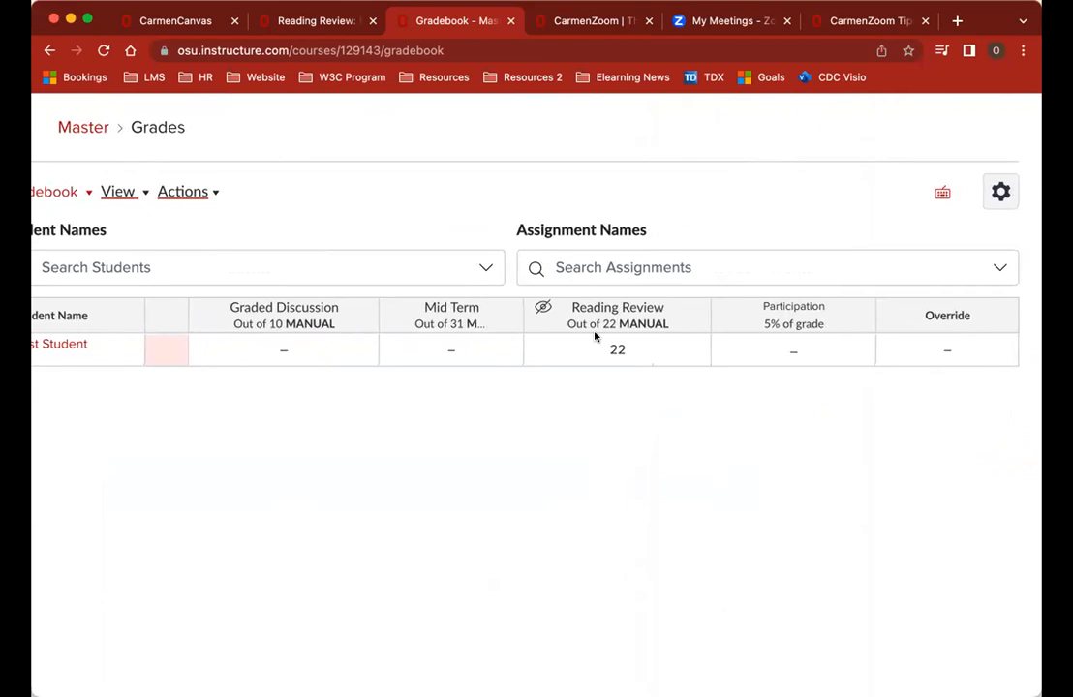
pyautogui.scroll(5, 598, 328)
pyautogui.scroll(-5, 595, 329)
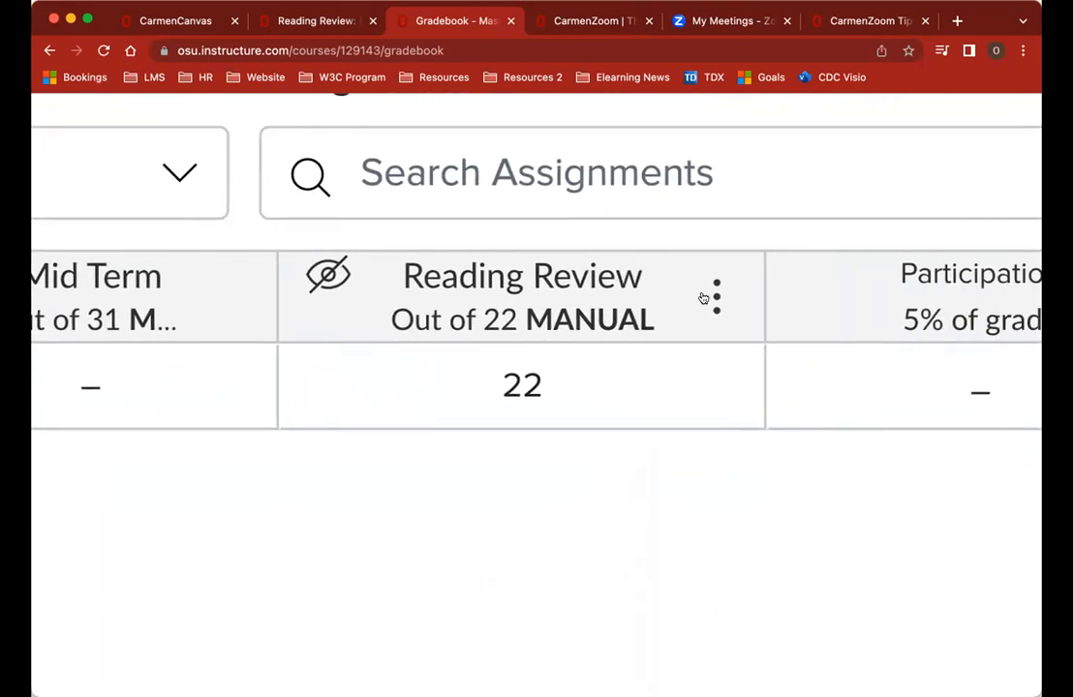
pyautogui.click(712, 295)
pyautogui.scroll(5, 711, 295)
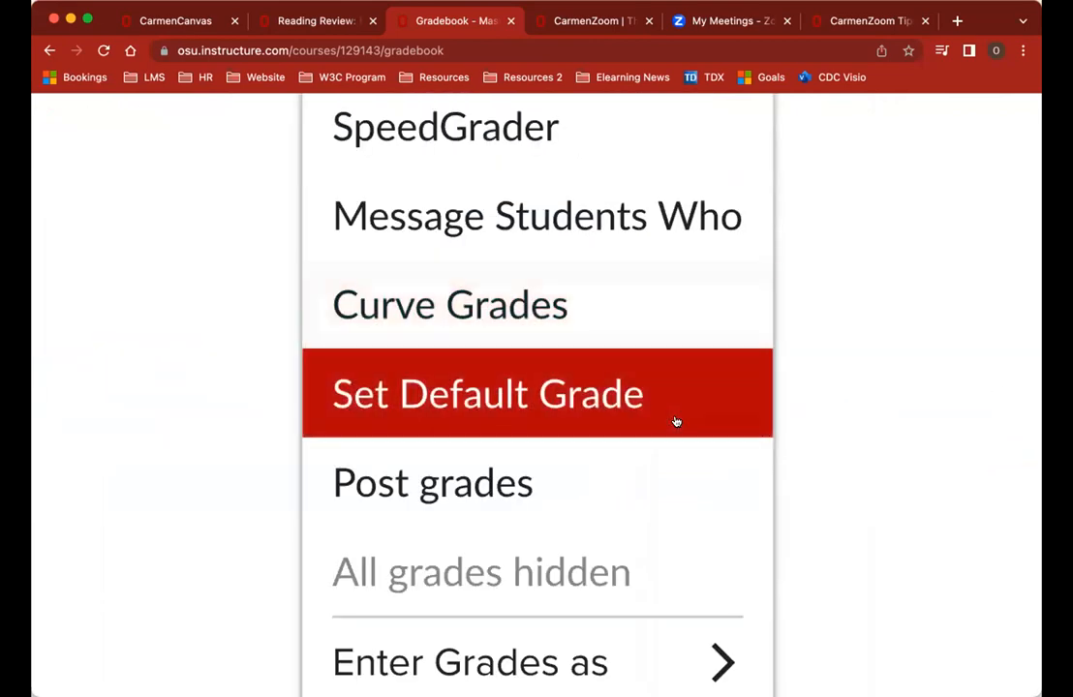
pyautogui.scroll(-5, 676, 422)
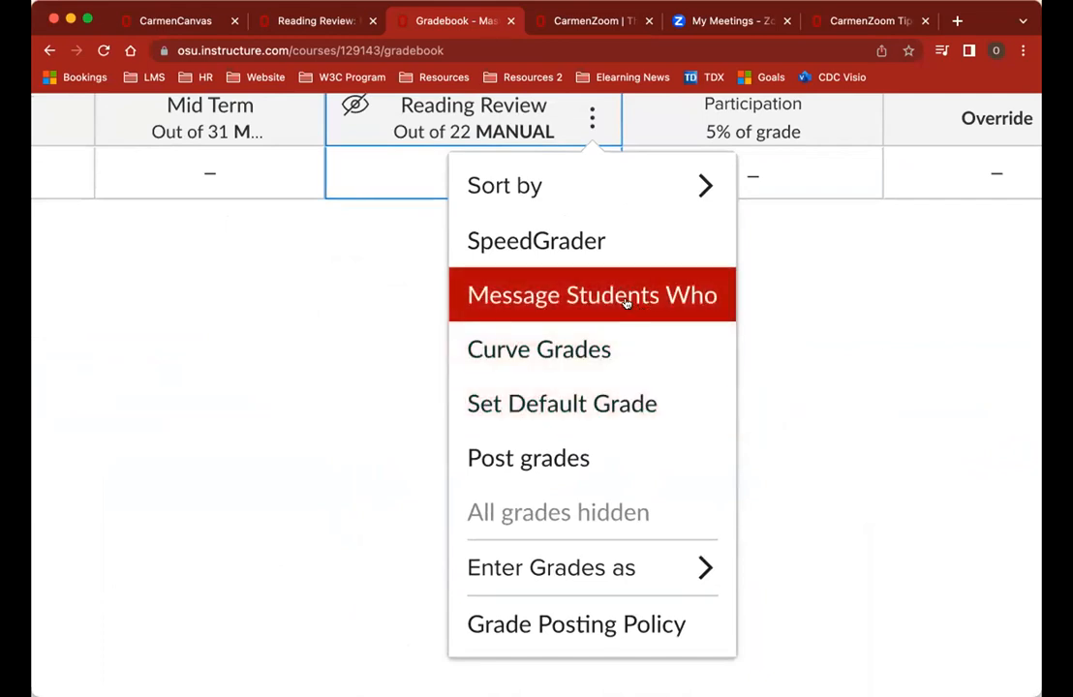
pyautogui.click(628, 304)
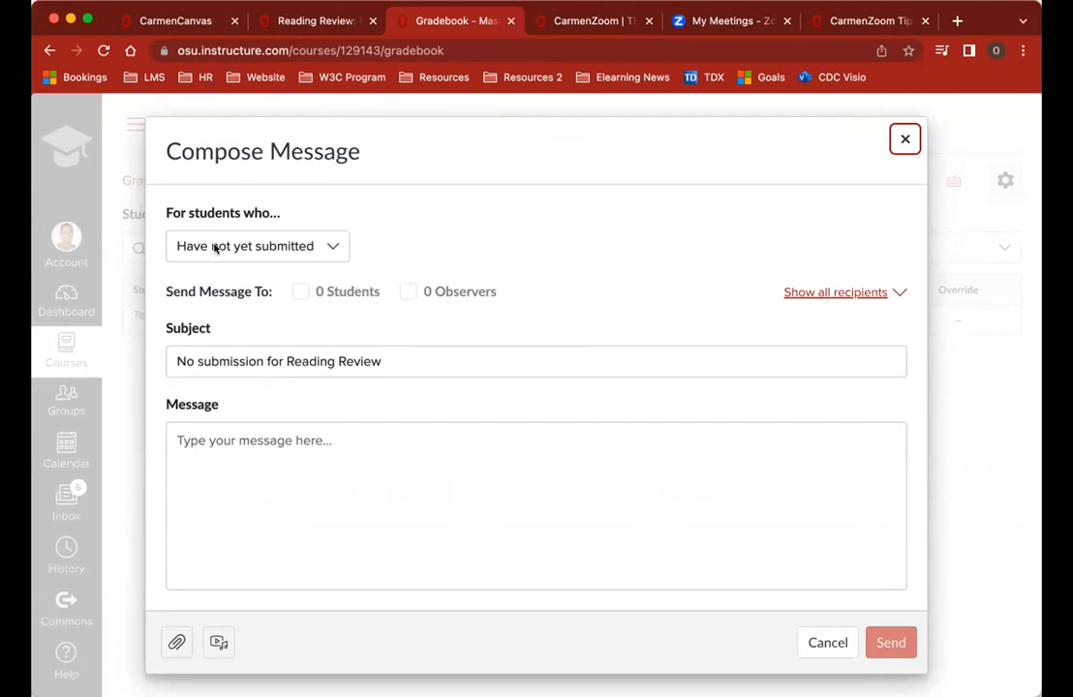
# Step: Address the message to students who scored less than 60 on Reading Review, and cancel it without sending
pyautogui.click(333, 250)
pyautogui.click(333, 250)
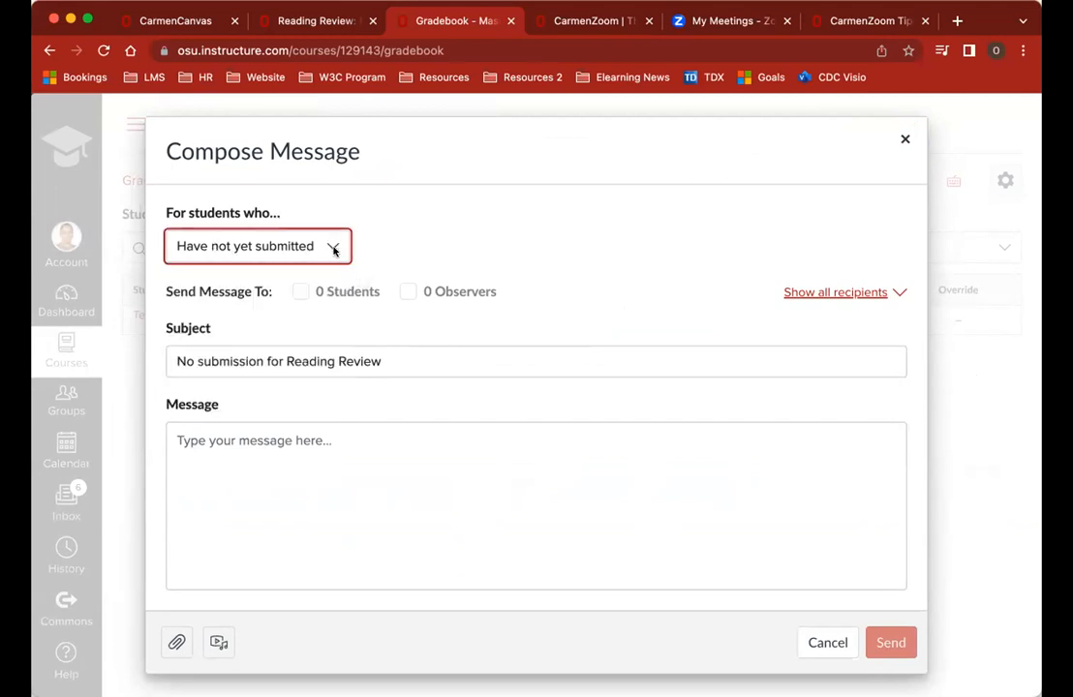
pyautogui.click(333, 250)
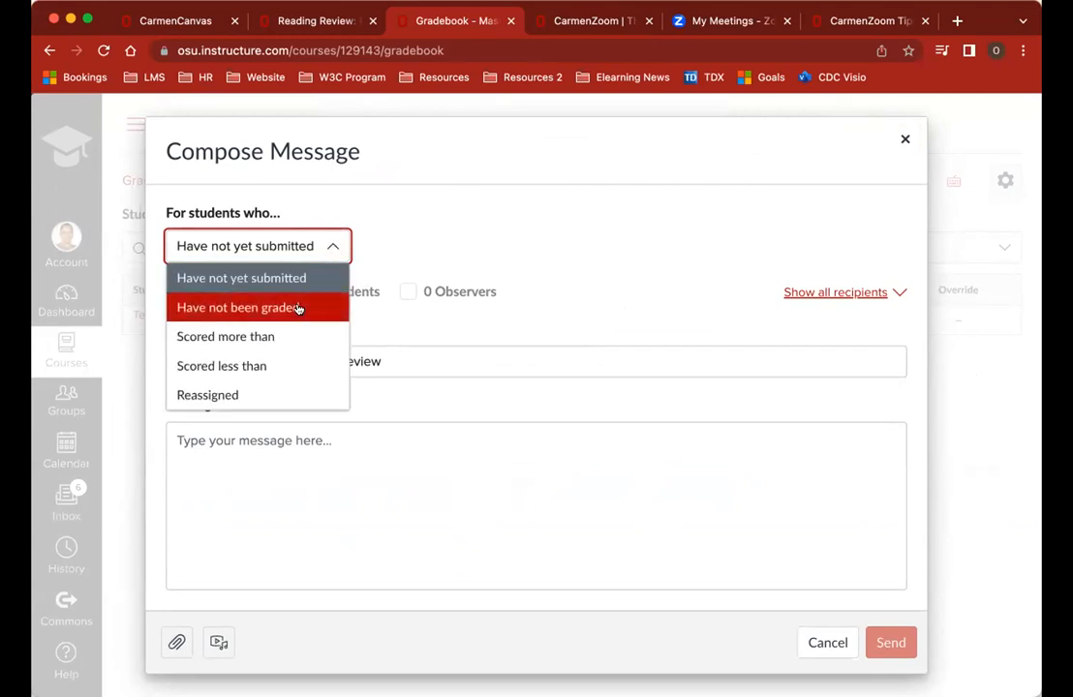
pyautogui.click(257, 365)
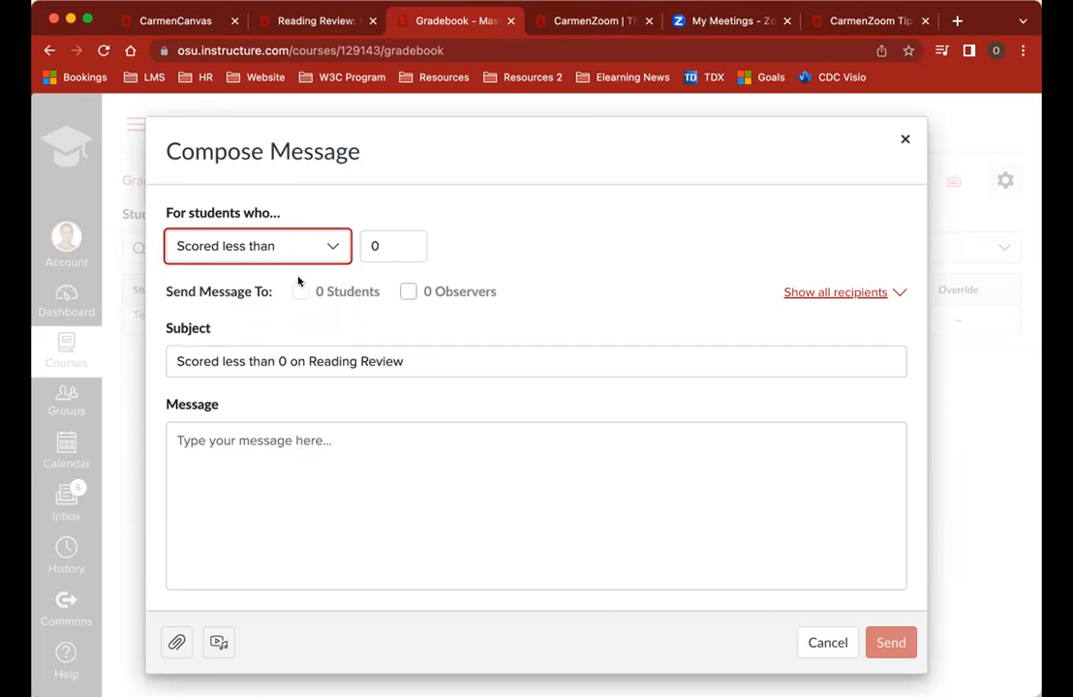
pyautogui.click(388, 245)
pyautogui.doubleClick(389, 245)
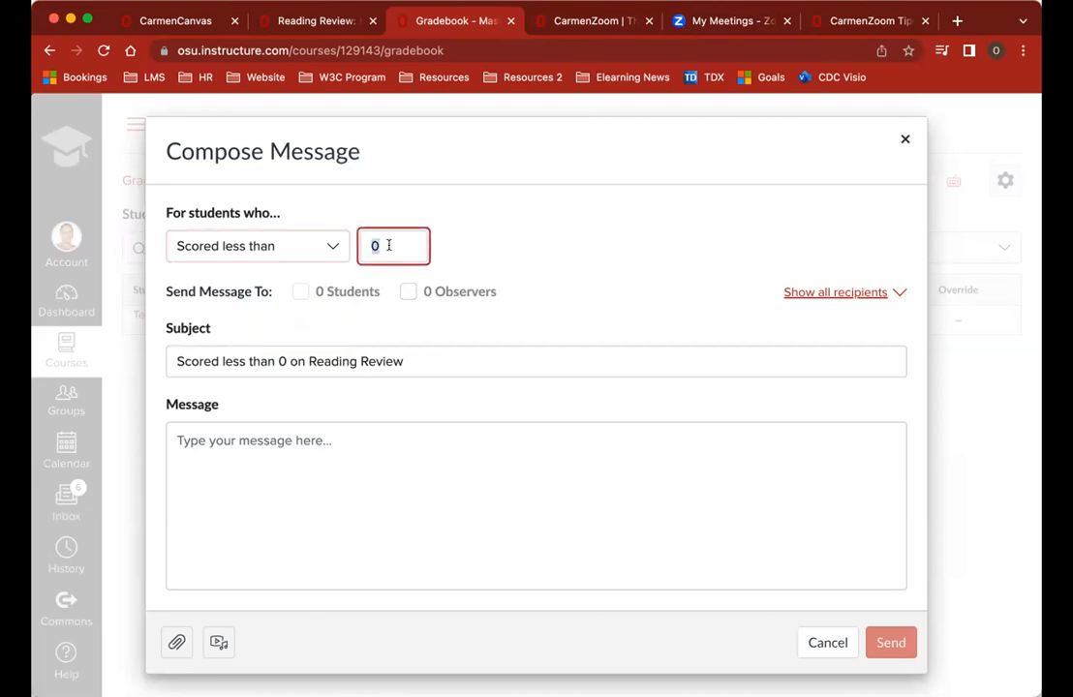
pyautogui.write('60')
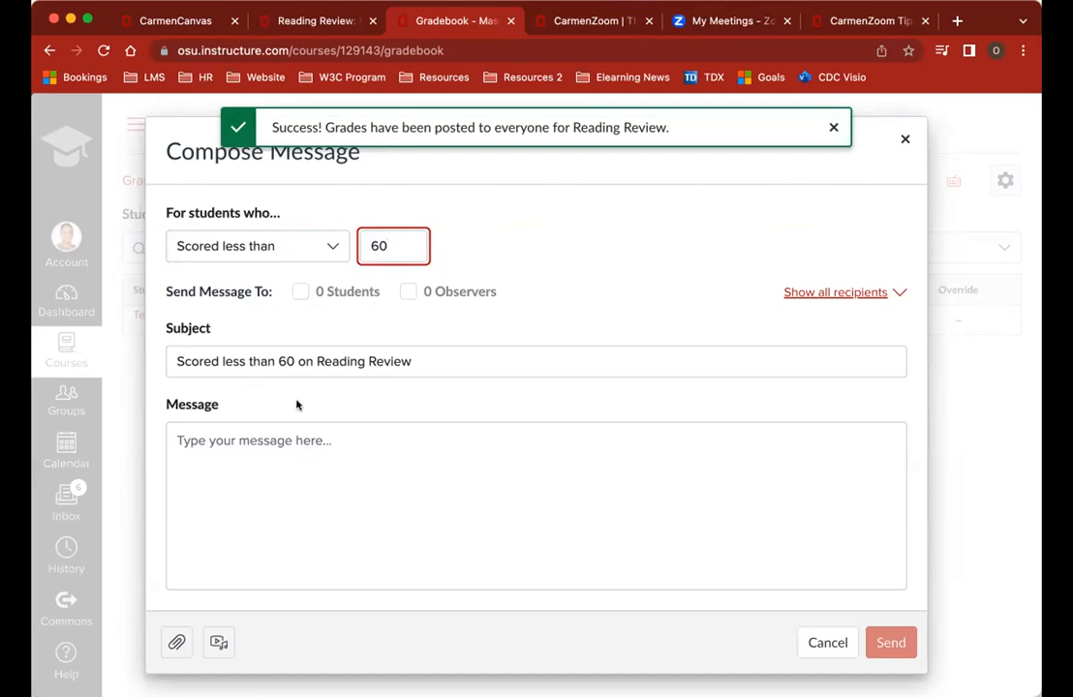
pyautogui.click(283, 463)
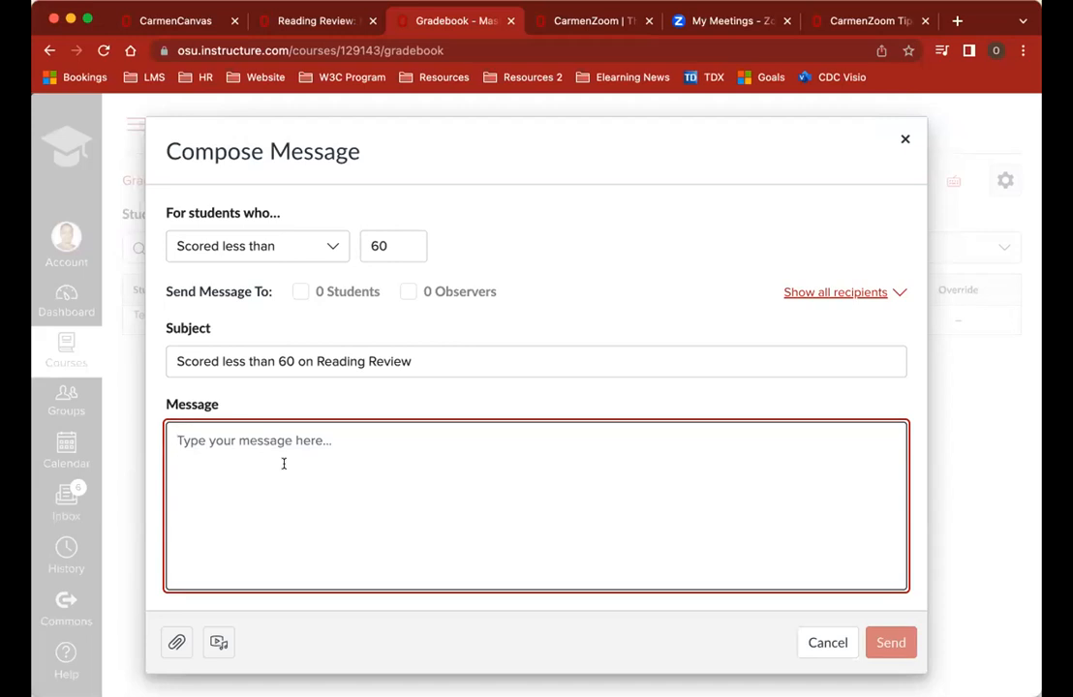
pyautogui.click(823, 651)
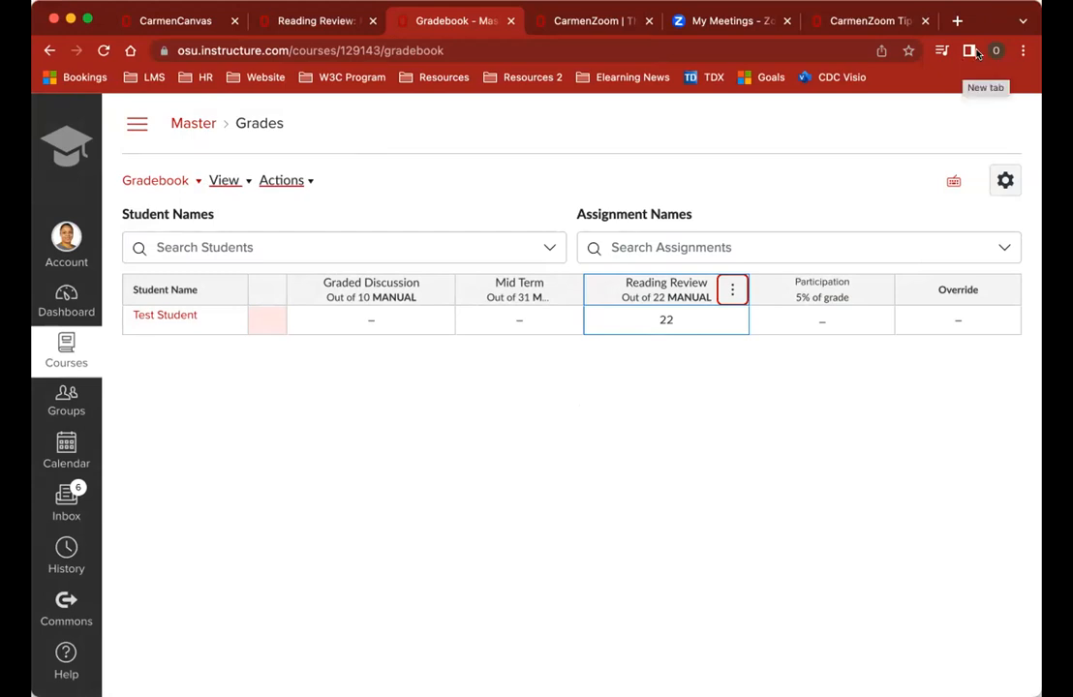
# Step: Open the course's Assignments page and collapse the Assignments, Essays, Project, Quizzes and Participation groups
pyautogui.click(137, 123)
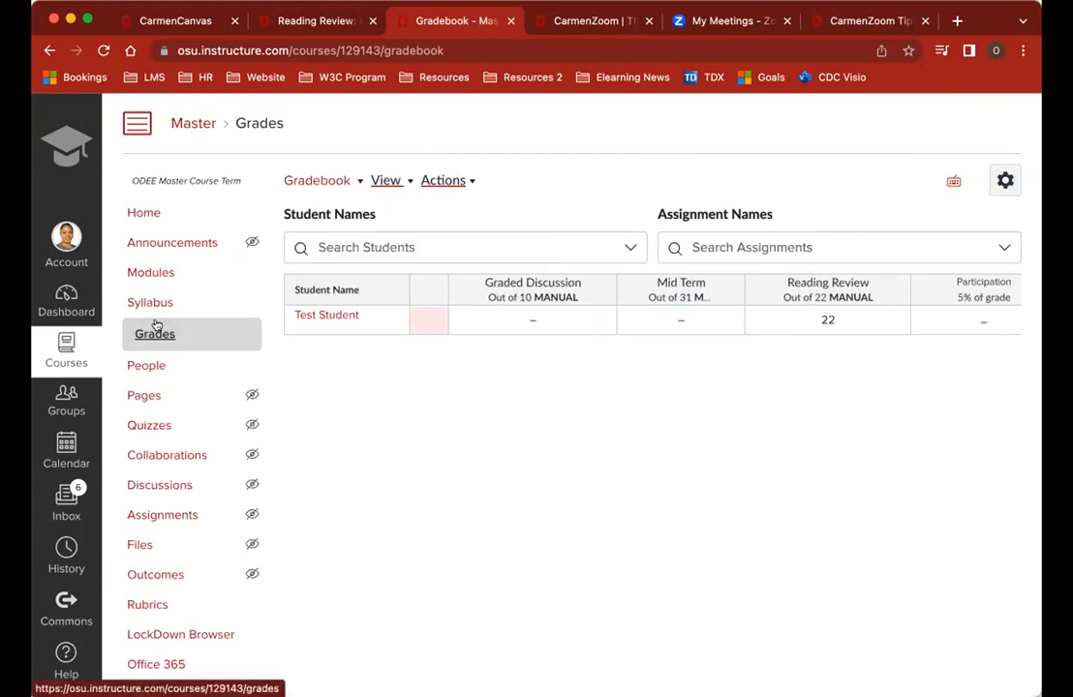
pyautogui.click(163, 515)
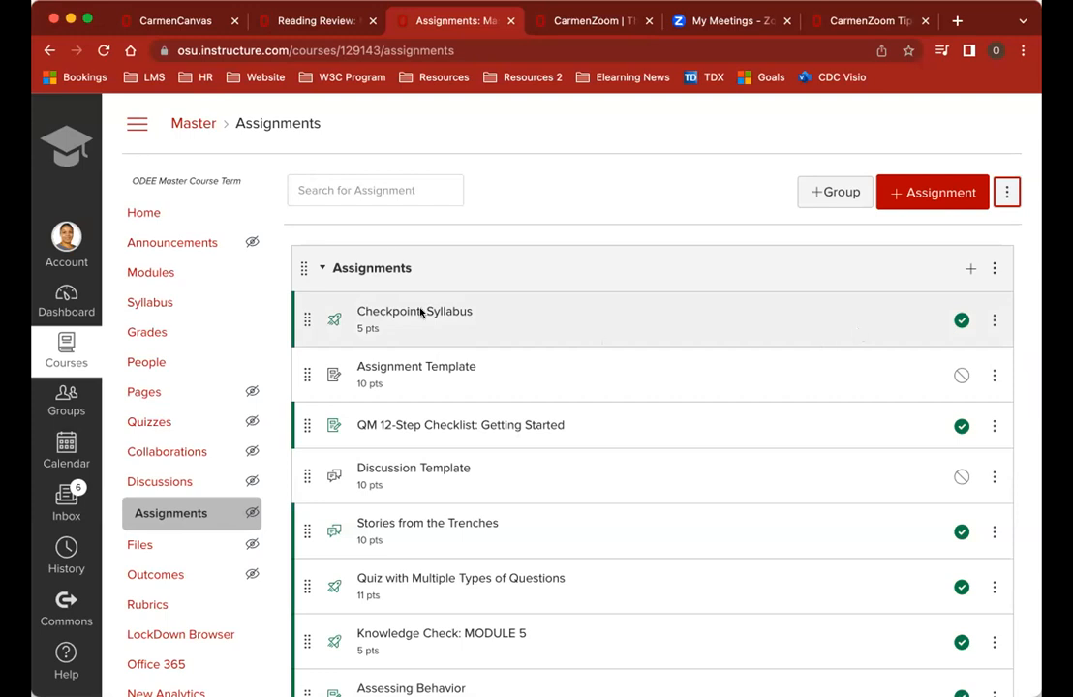
pyautogui.click(320, 271)
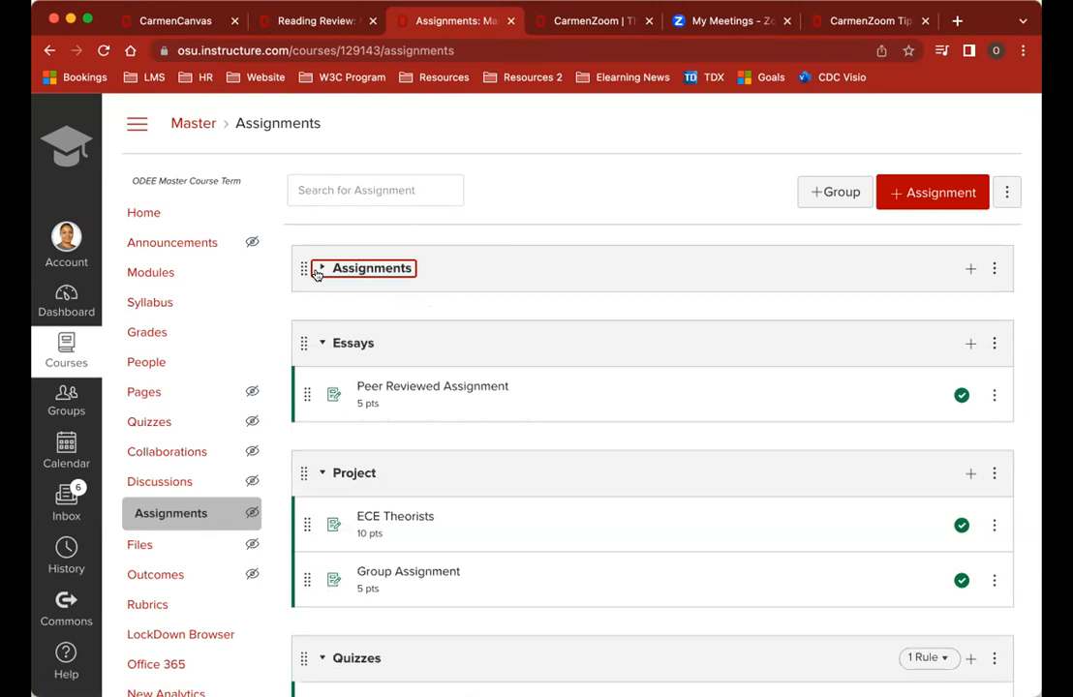
pyautogui.click(323, 345)
pyautogui.click(319, 417)
pyautogui.scroll(-2, 319, 415)
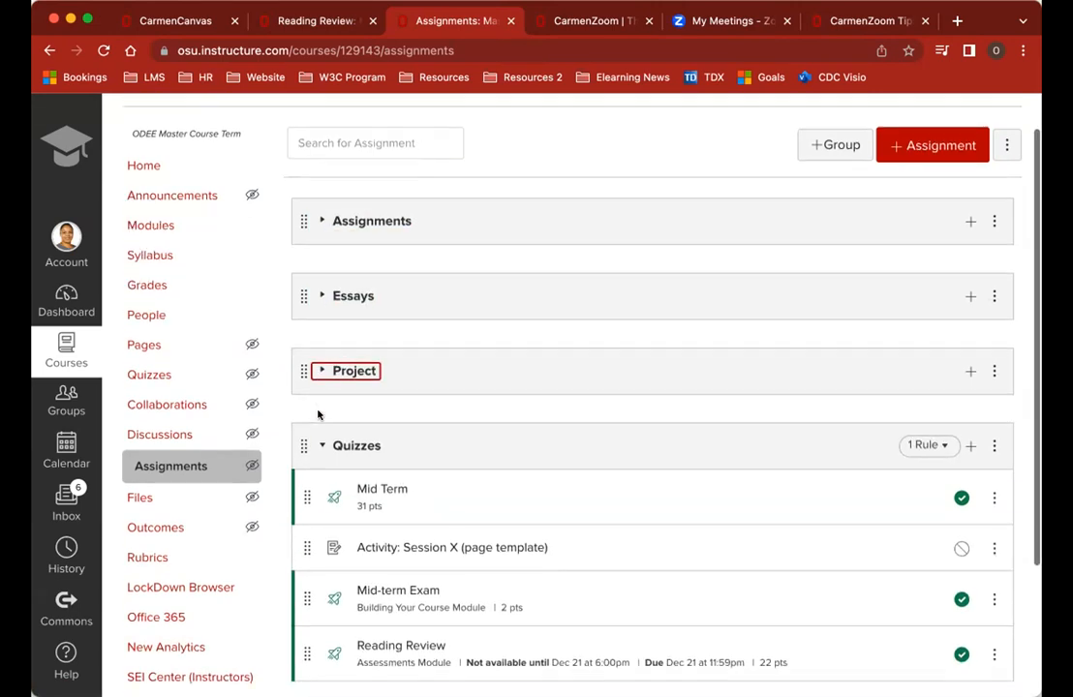
pyautogui.click(322, 432)
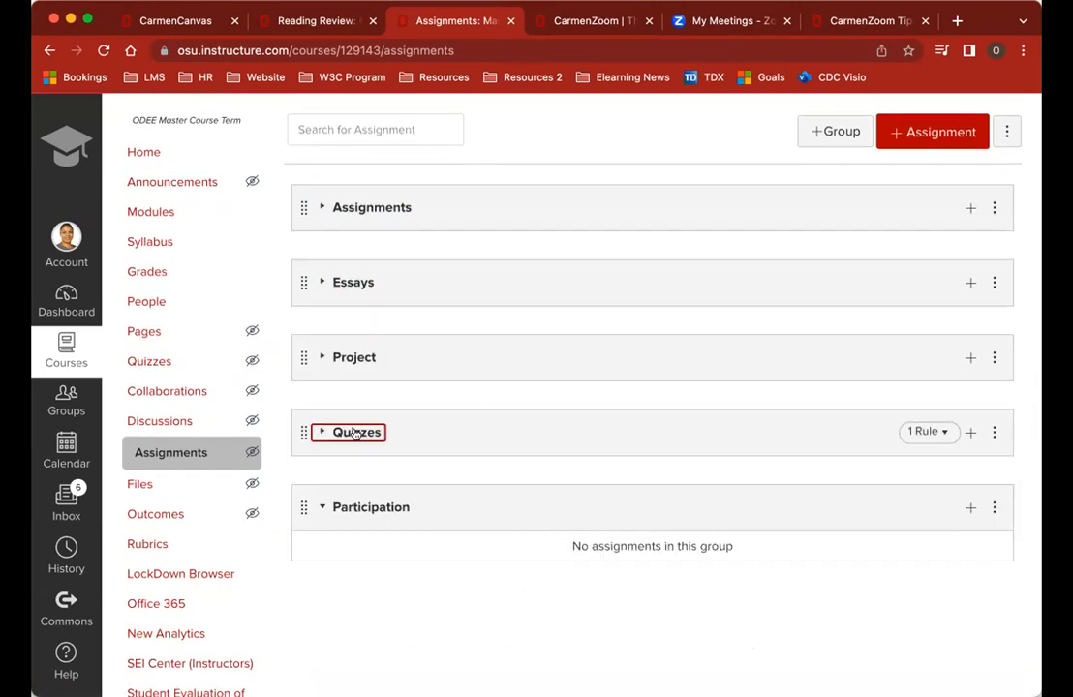
pyautogui.click(323, 507)
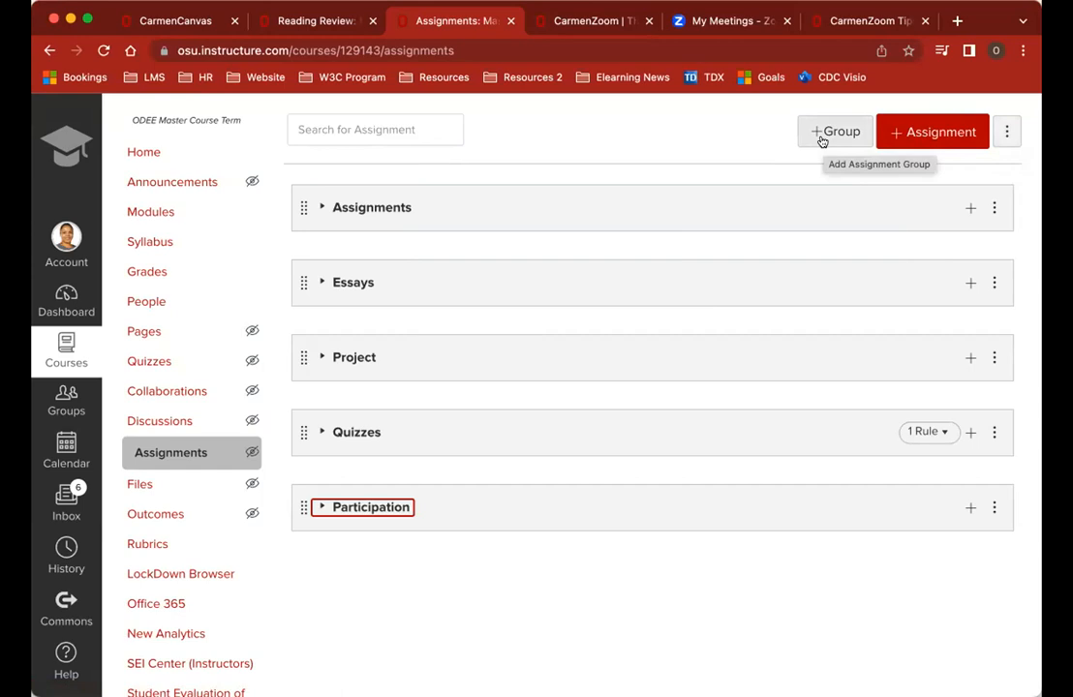
# Step: Add an assignment group named Mid Term and save it
pyautogui.scroll(5, 821, 141)
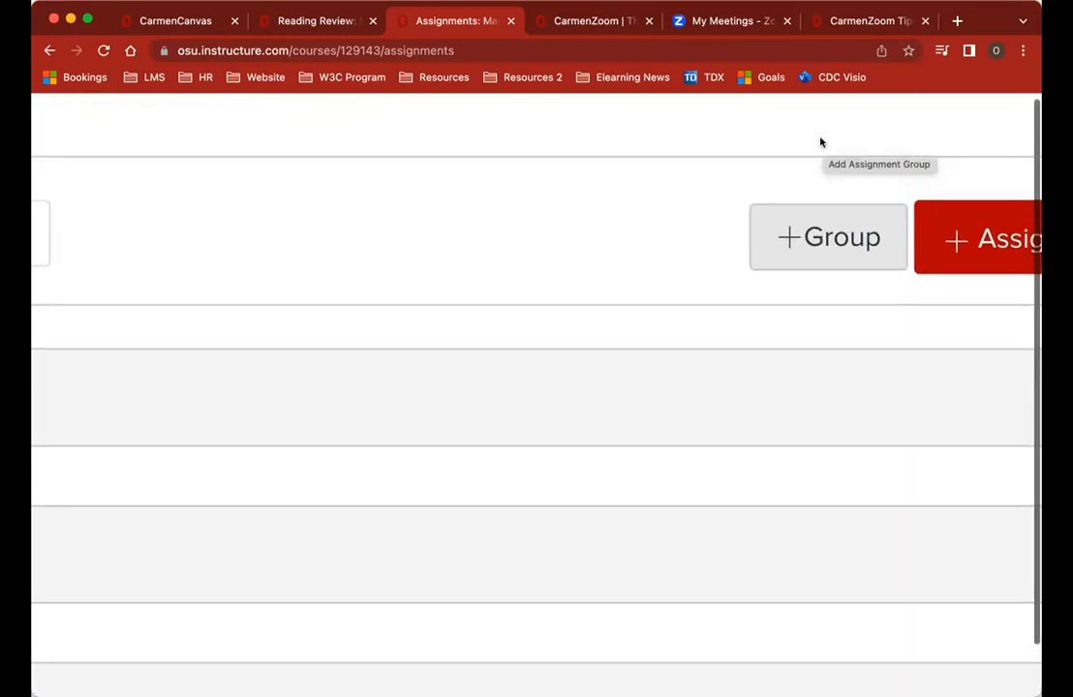
pyautogui.click(828, 240)
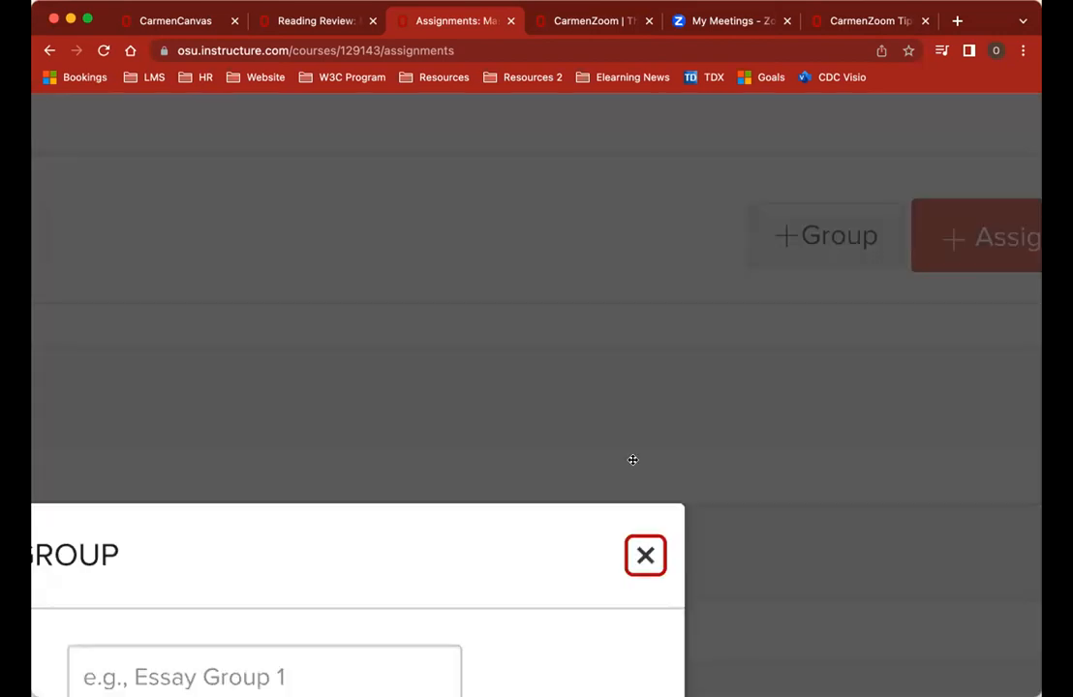
pyautogui.scroll(-5, 584, 524)
pyautogui.hscroll(-5, 584, 524)
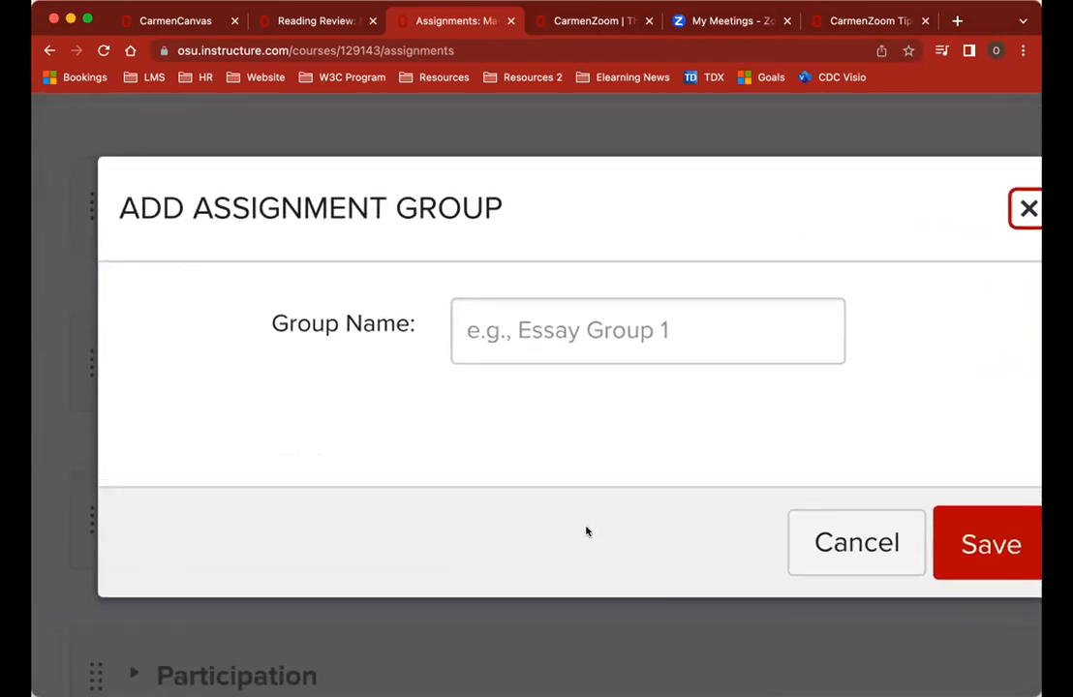
pyautogui.hscroll(2, 585, 531)
pyautogui.scroll(-1, 586, 531)
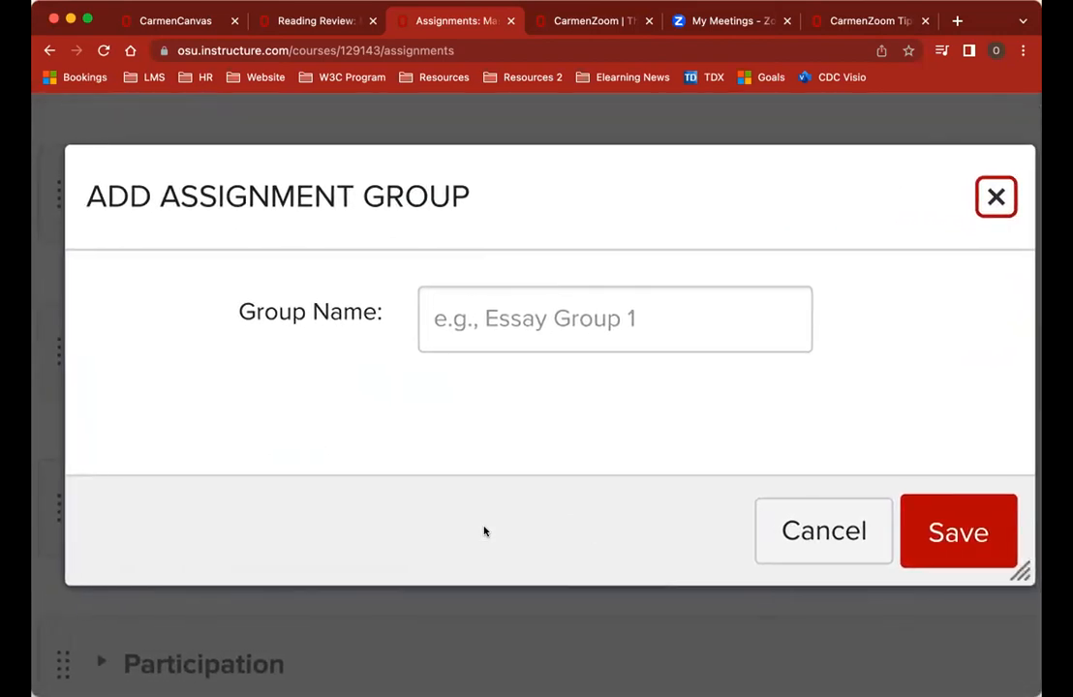
pyautogui.click(550, 321)
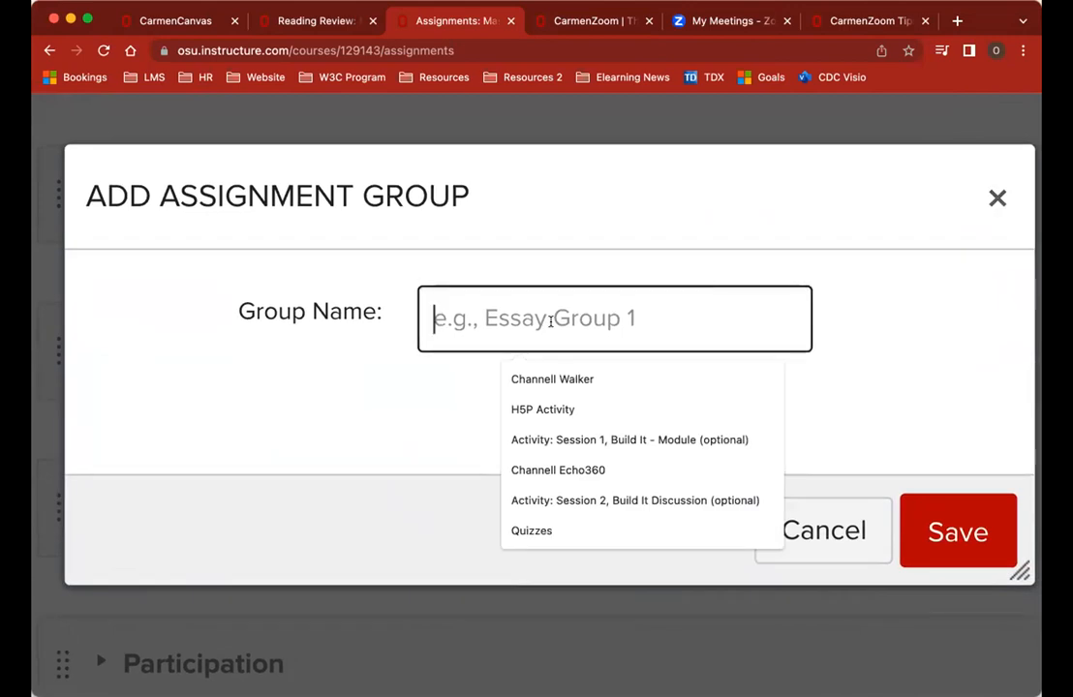
pyautogui.write('Fin')
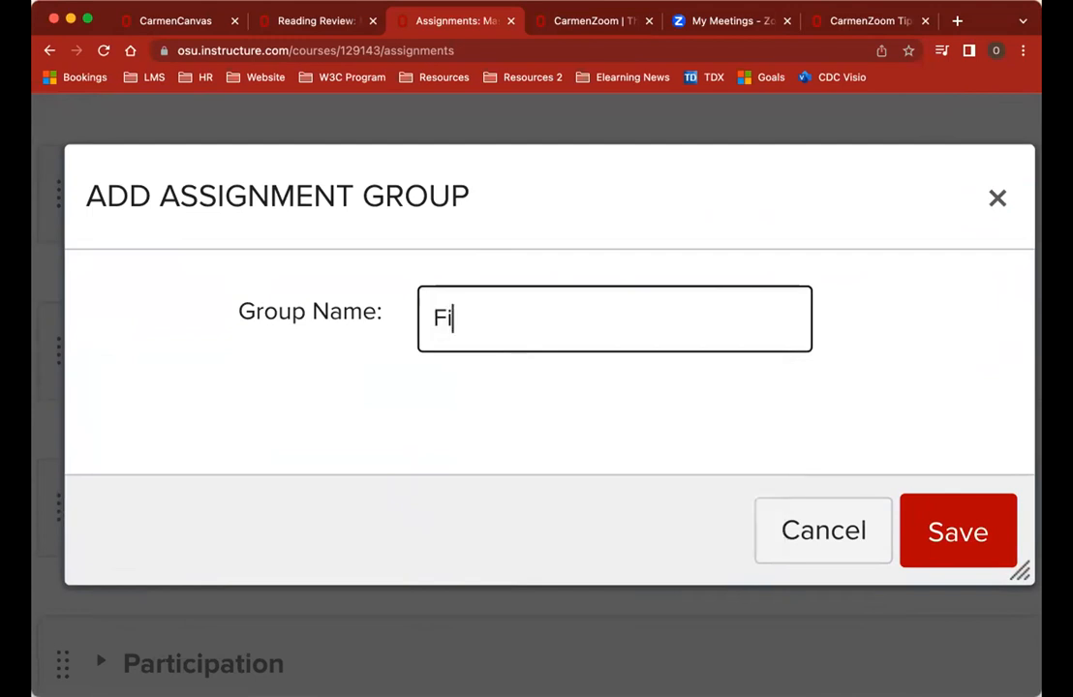
pyautogui.press('BackSpace')
pyautogui.press('BackSpace')
pyautogui.press('BackSpace')
pyautogui.write('Mid Term')
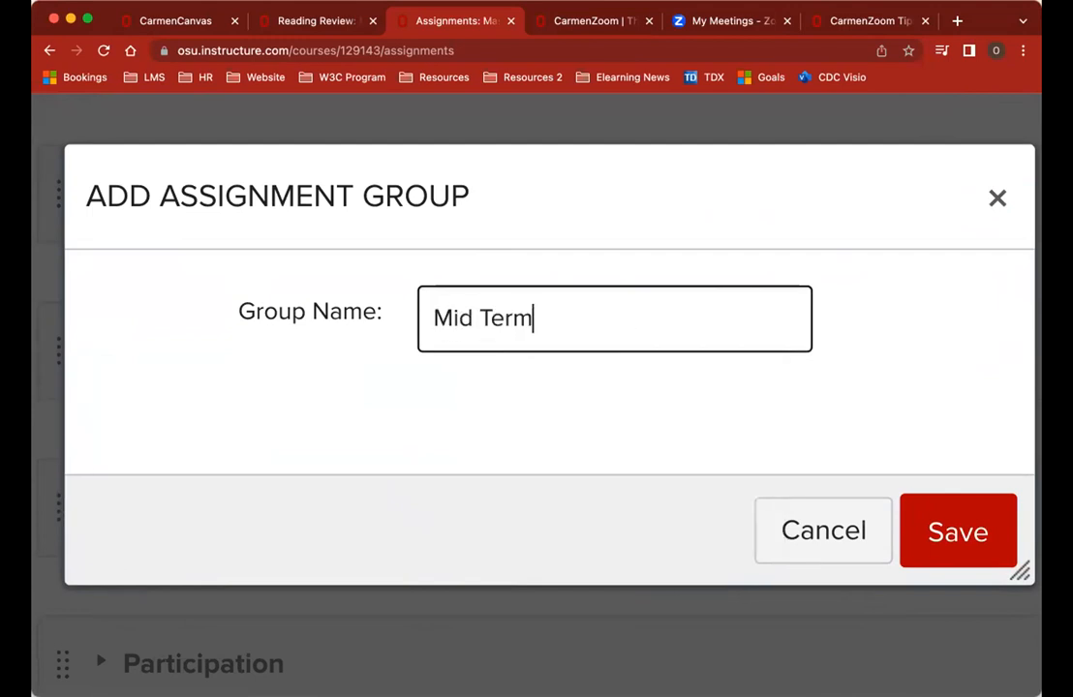
pyautogui.click(925, 534)
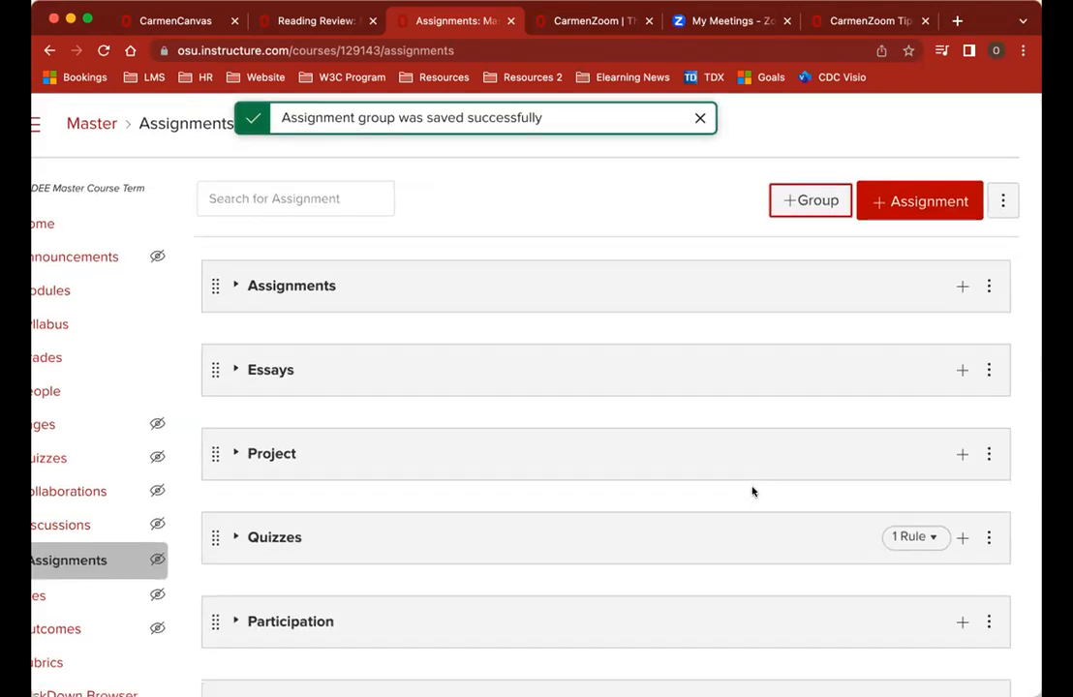
# Step: Review the assignment groups, including the Quizzes rule and the new Mid Term group, and expand Participation to examine its contents
pyautogui.scroll(-3, 748, 490)
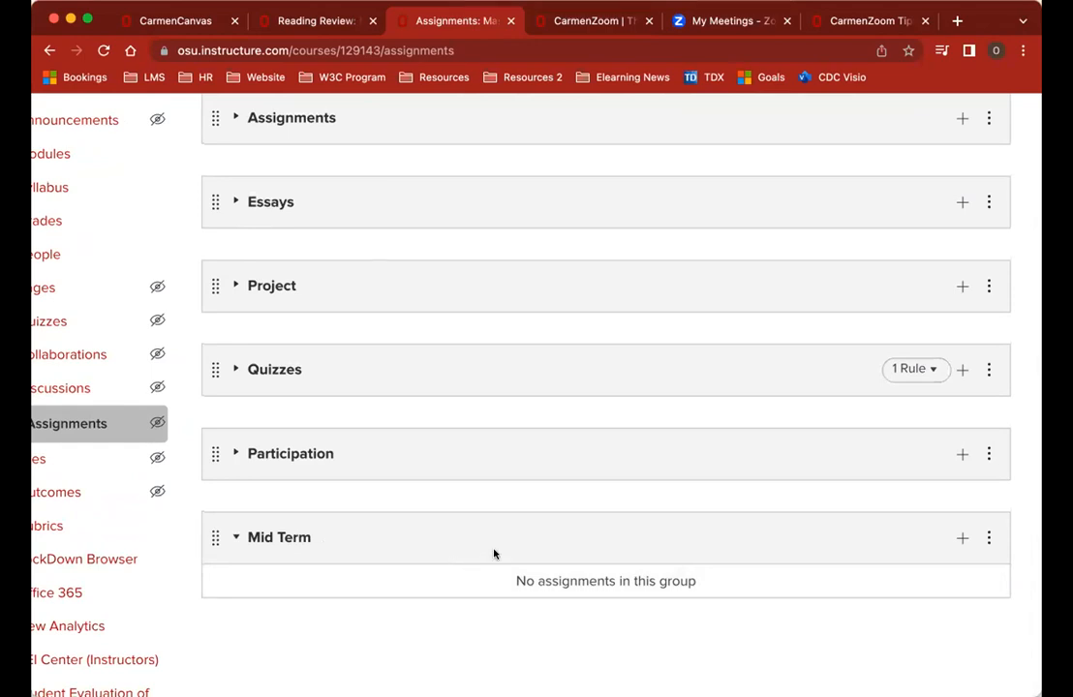
pyautogui.scroll(1, 494, 554)
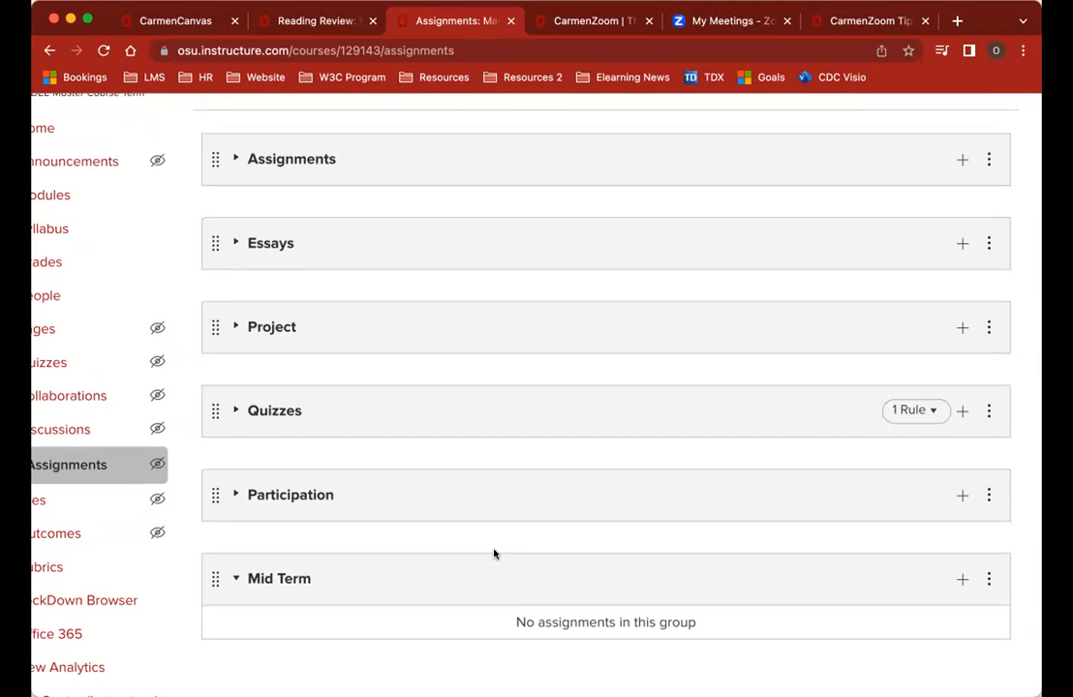
pyautogui.moveTo(935, 414)
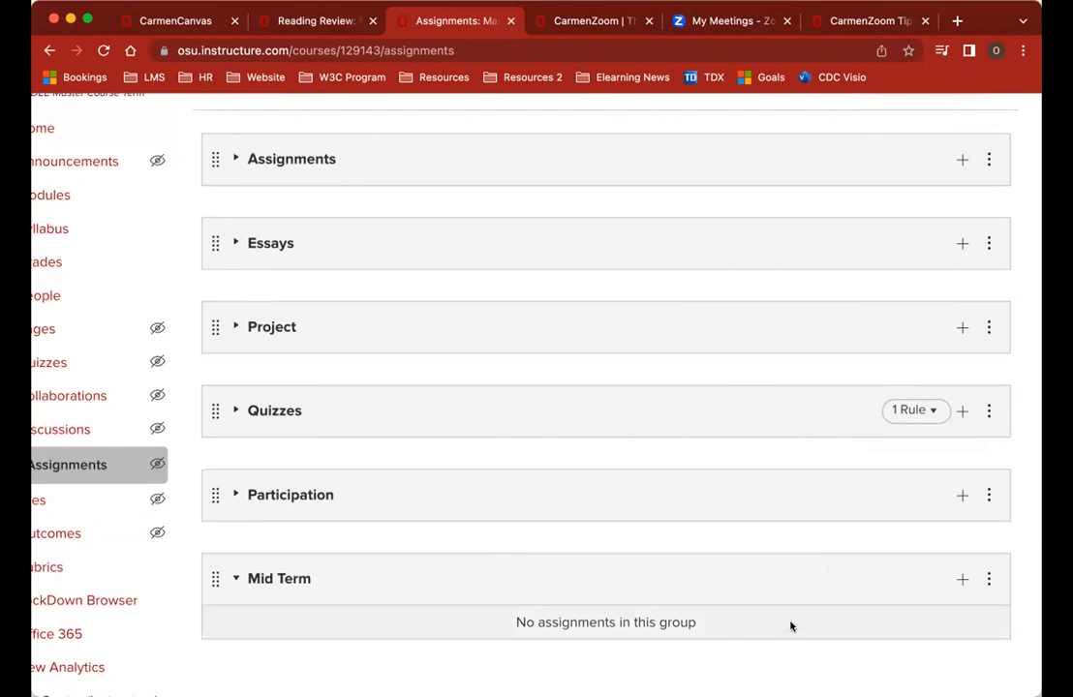
pyautogui.scroll(2, 654, 539)
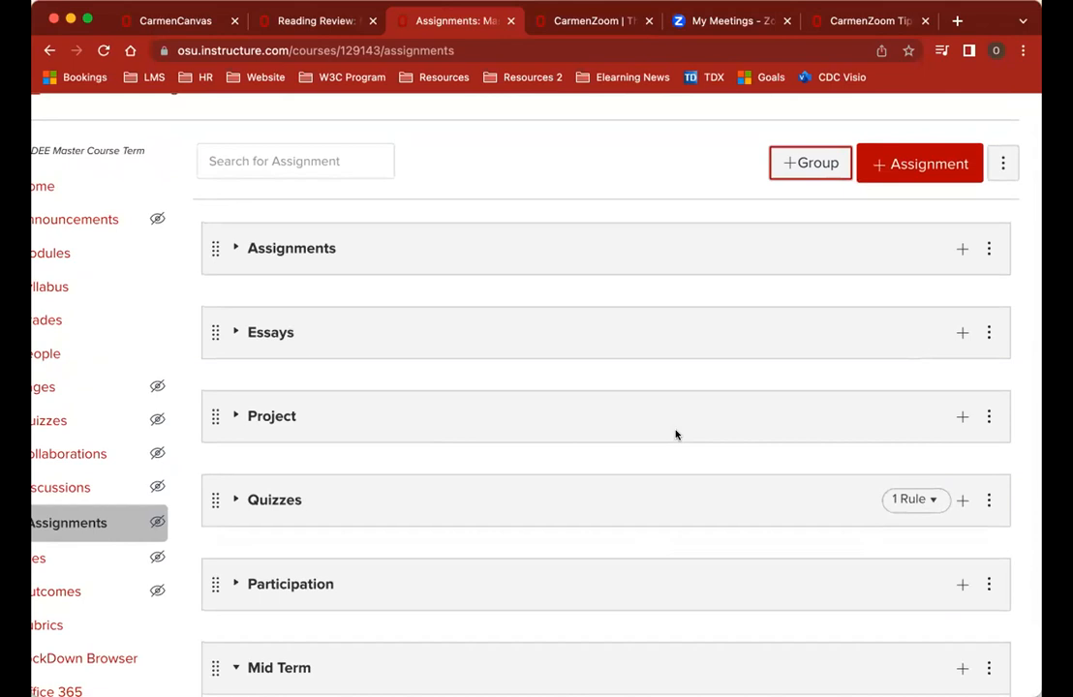
pyautogui.scroll(-2, 676, 435)
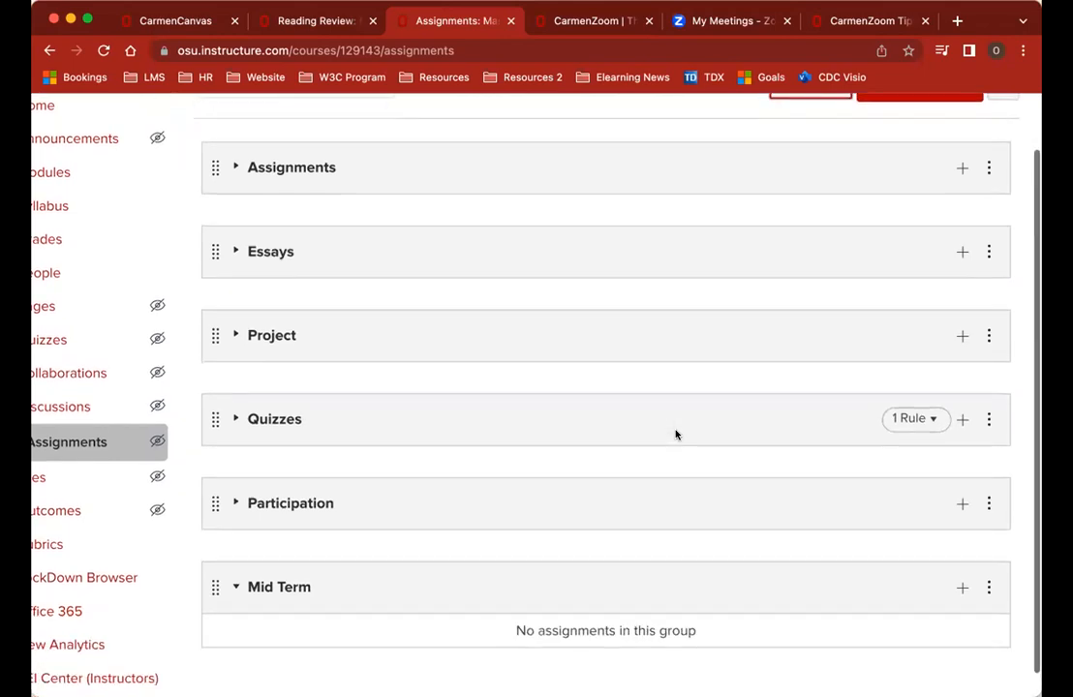
pyautogui.click(249, 501)
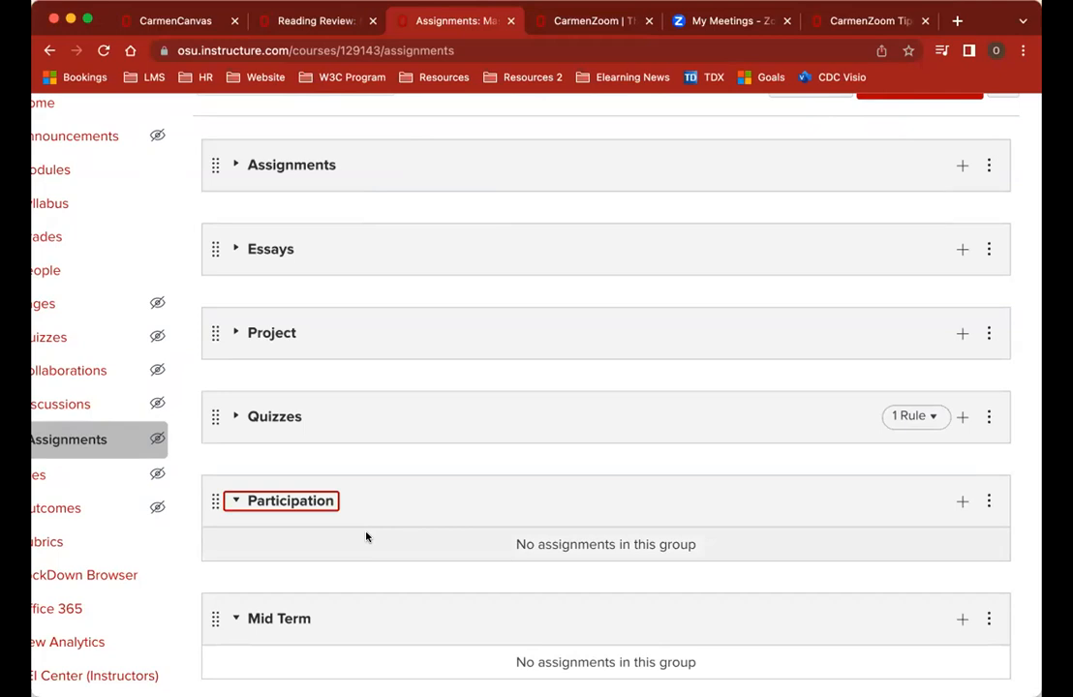
pyautogui.scroll(-2, 366, 535)
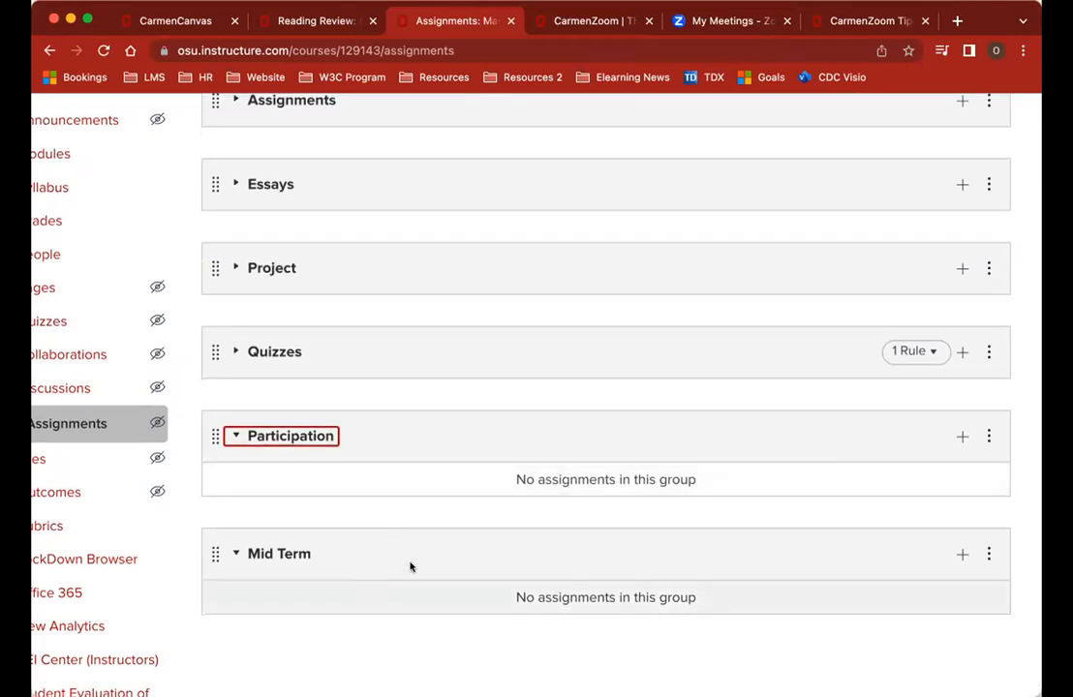
pyautogui.scroll(3, 441, 548)
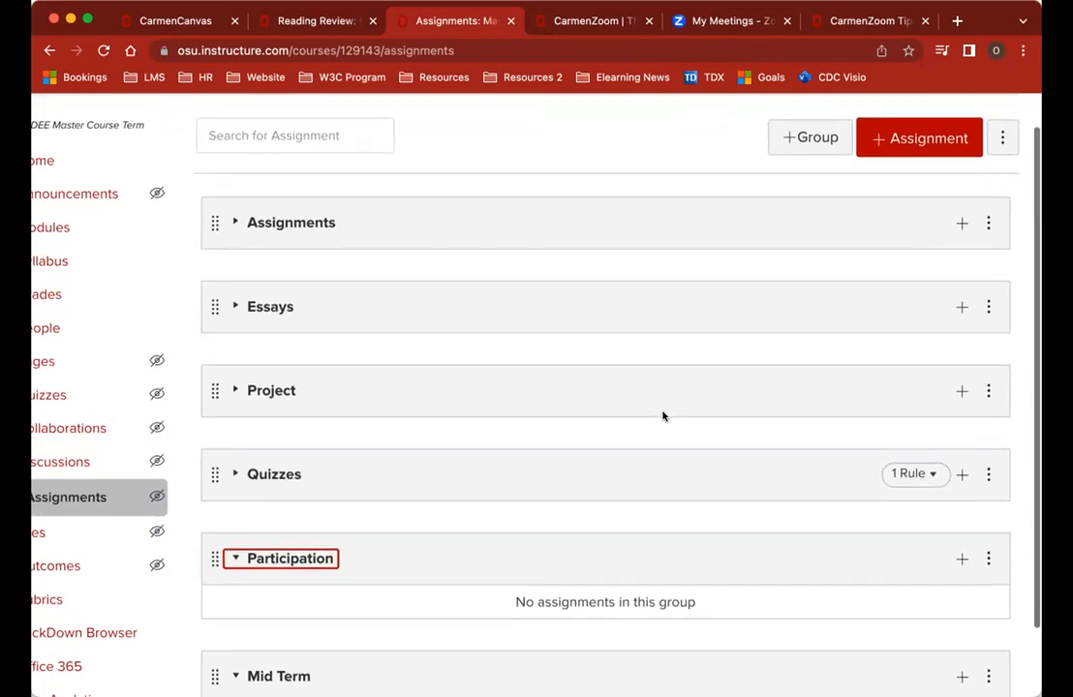
pyautogui.scroll(-1, 664, 415)
pyautogui.scroll(3, 901, 441)
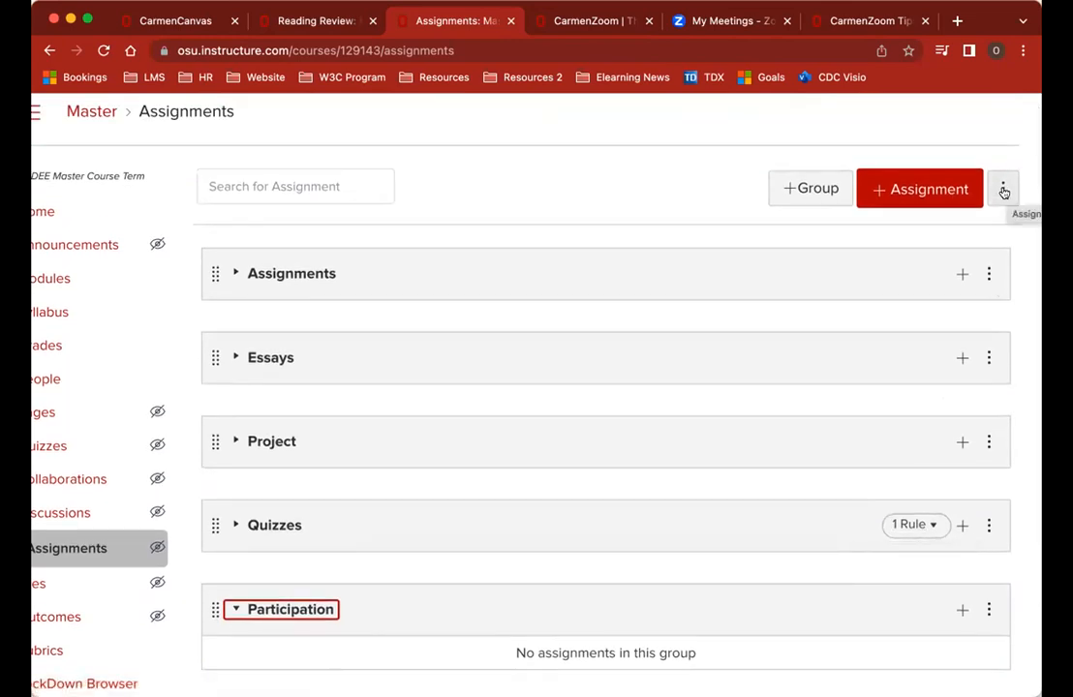
# Step: Open the assignment groups weight settings and enable weighting the final grade based on assignment groups
pyautogui.click(1005, 192)
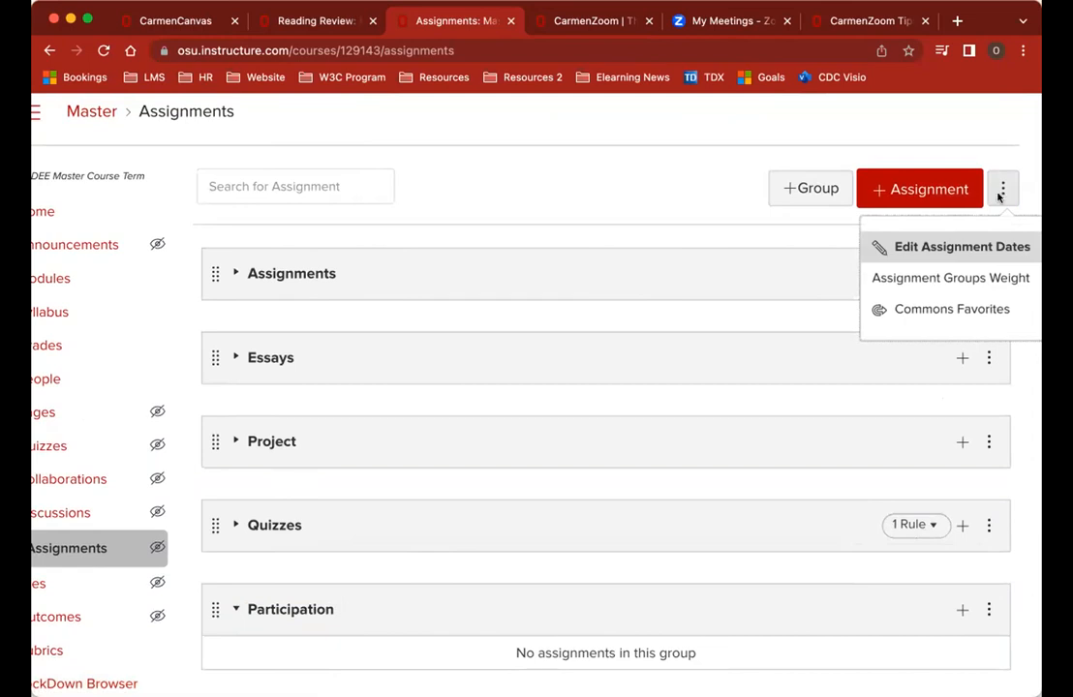
pyautogui.scroll(3, 949, 240)
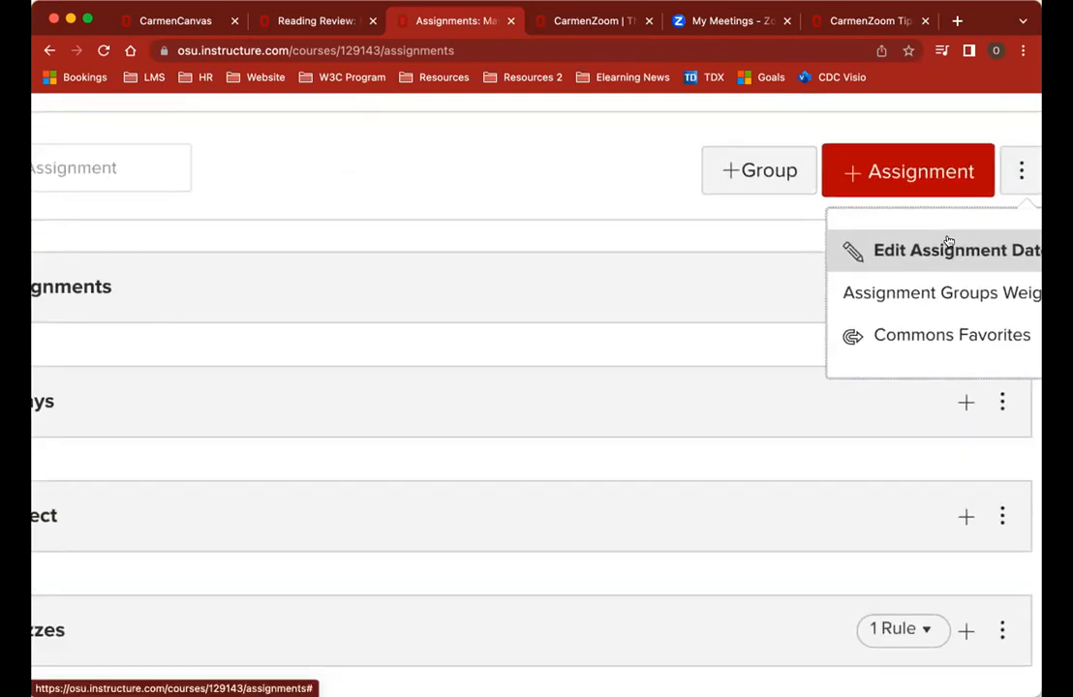
pyautogui.hscroll(1, 950, 240)
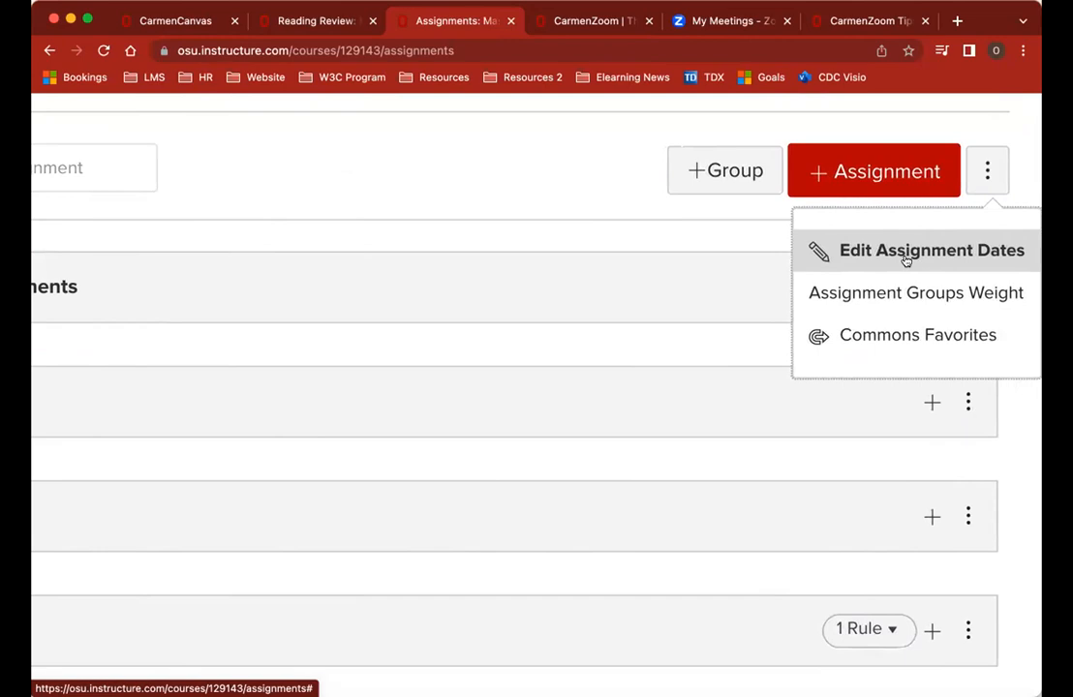
pyautogui.click(840, 294)
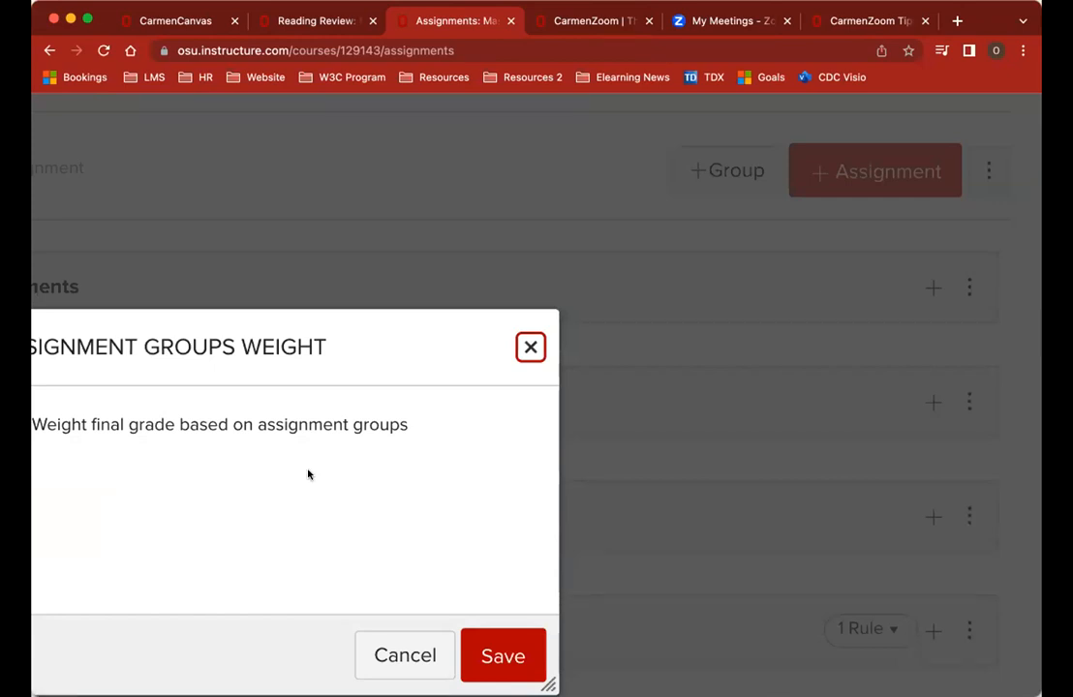
pyautogui.scroll(-2, 308, 475)
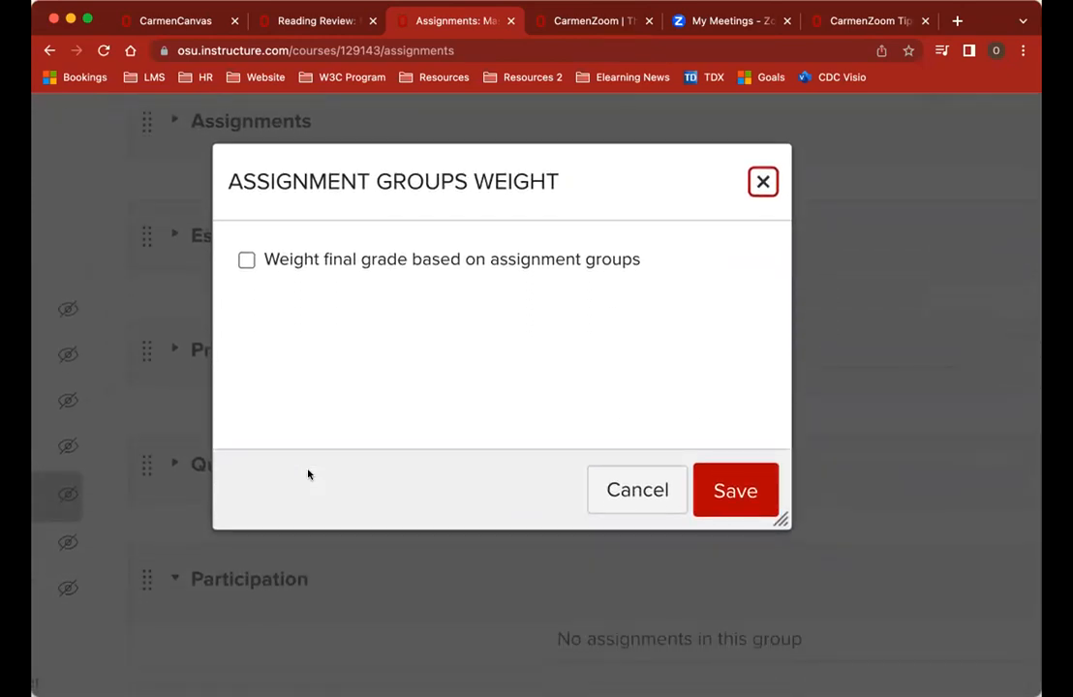
pyautogui.scroll(-5, 308, 474)
pyautogui.scroll(2, 308, 475)
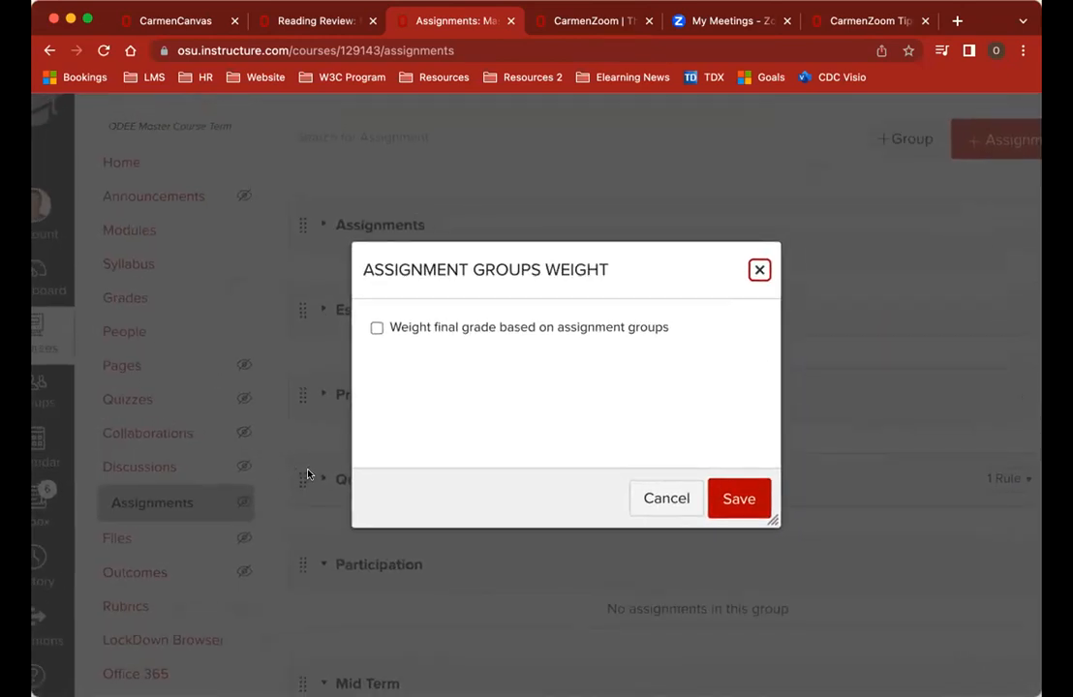
pyautogui.scroll(-2, 308, 475)
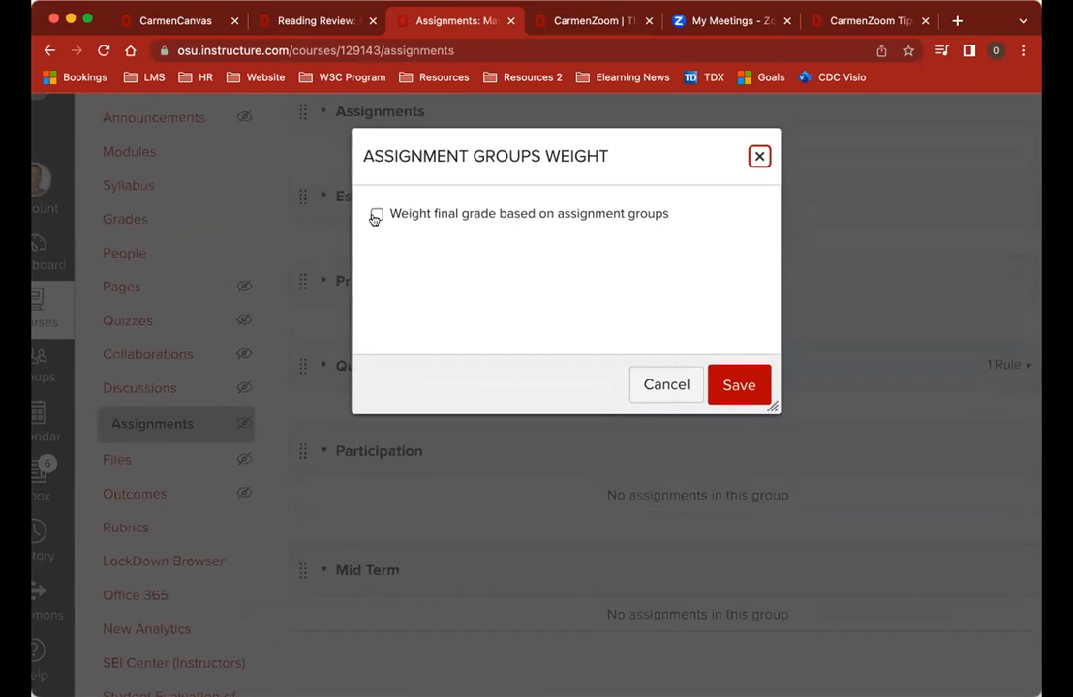
pyautogui.click(376, 215)
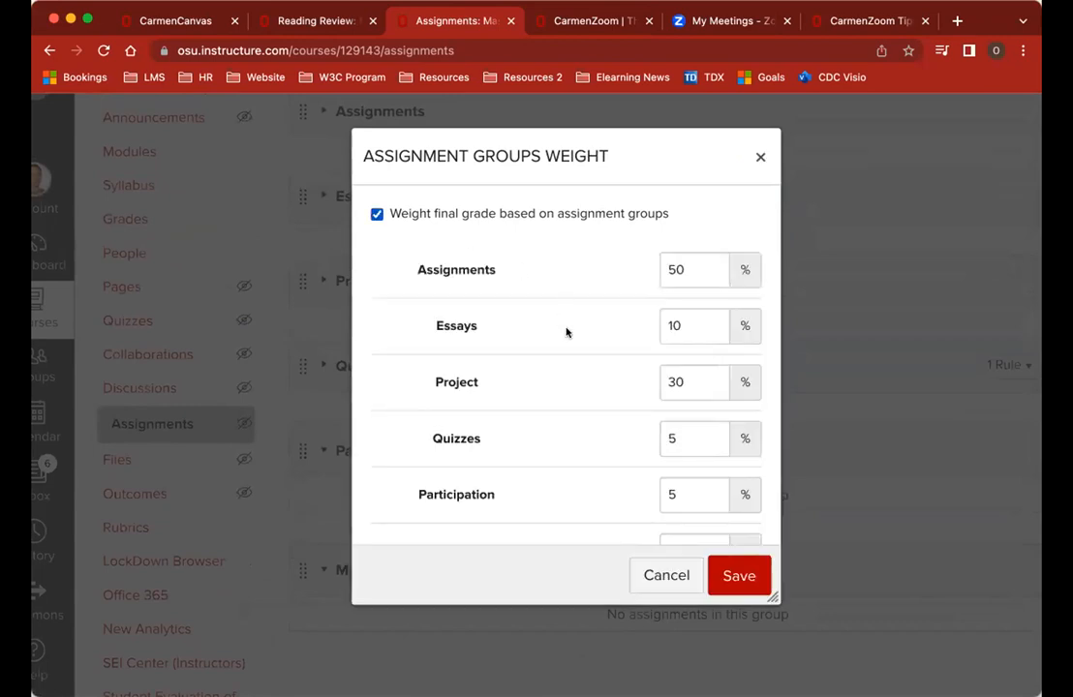
# Step: Review the weights of all groups, and set Assignments to 10% and Essays to 15%
pyautogui.scroll(-2, 572, 372)
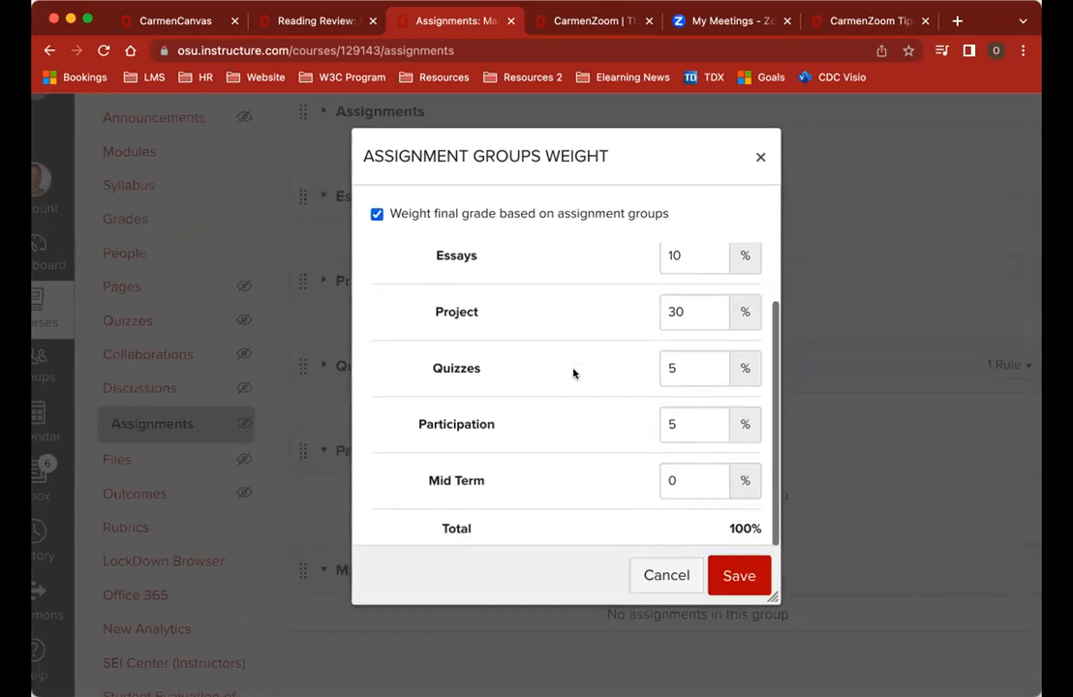
pyautogui.scroll(1, 573, 374)
pyautogui.scroll(-1, 573, 373)
pyautogui.scroll(2, 572, 373)
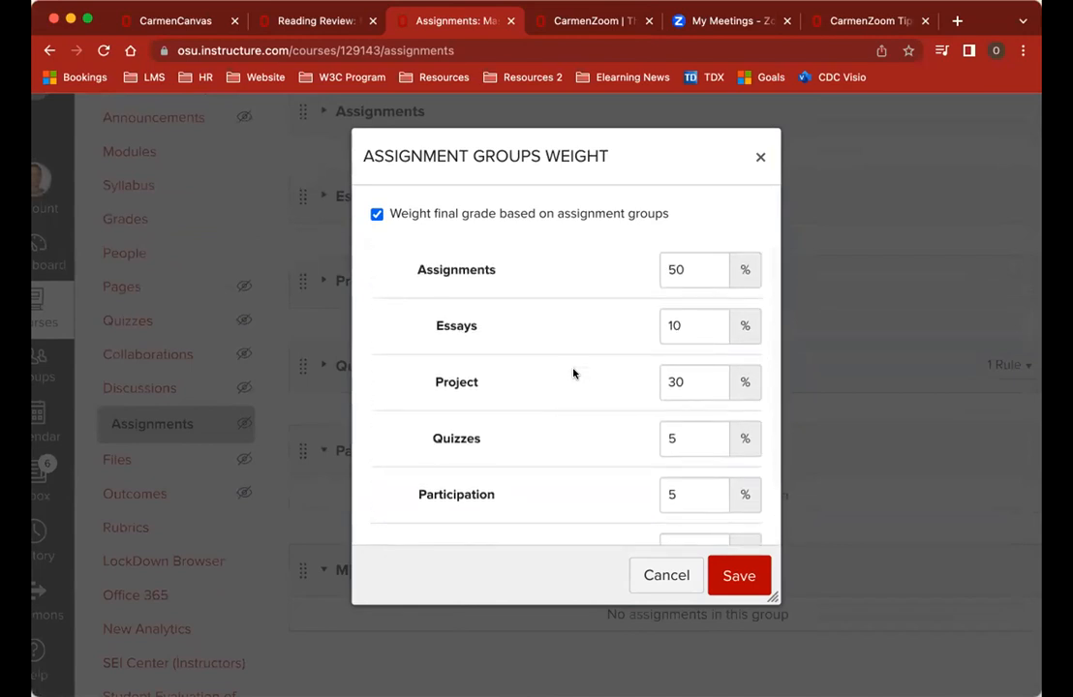
pyautogui.scroll(-2, 572, 372)
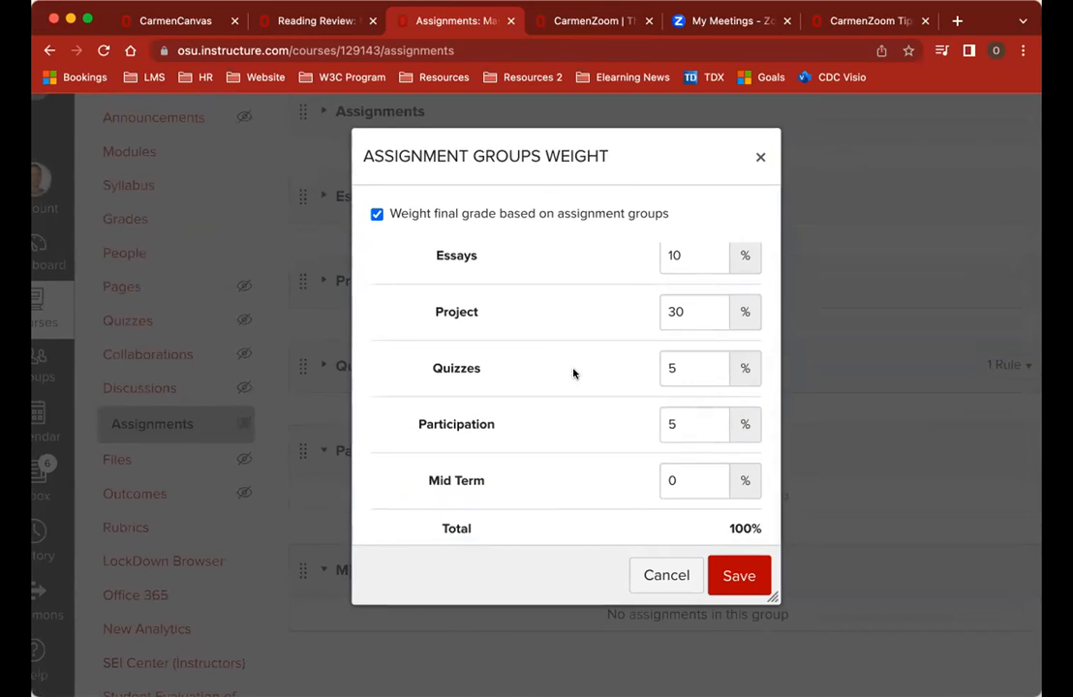
pyautogui.scroll(2, 573, 373)
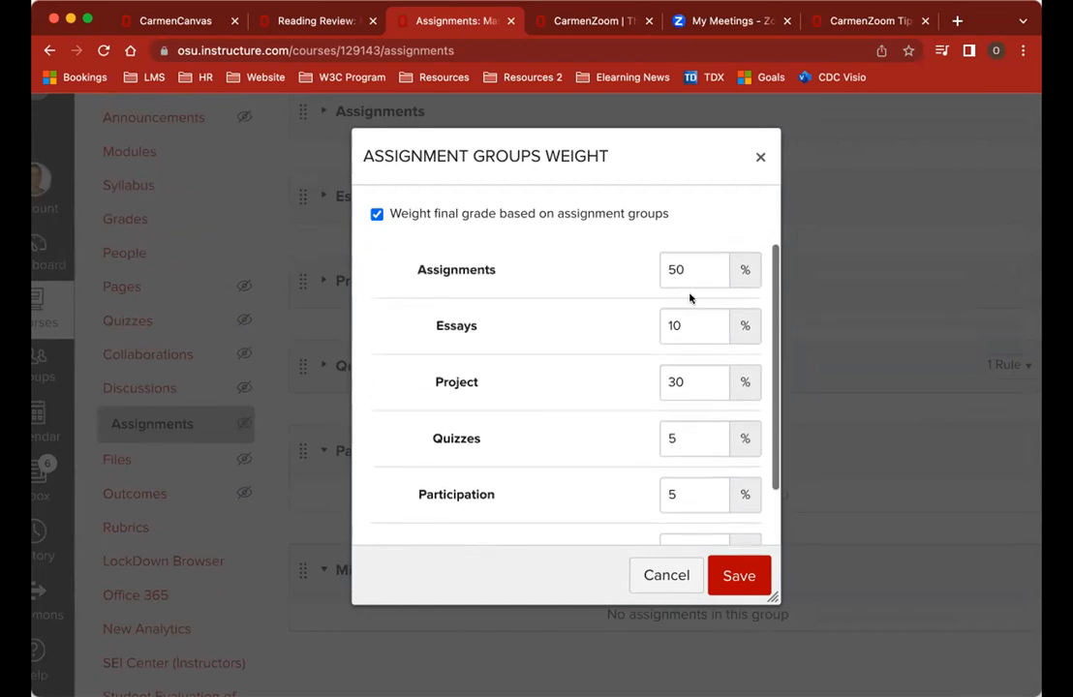
pyautogui.doubleClick(671, 272)
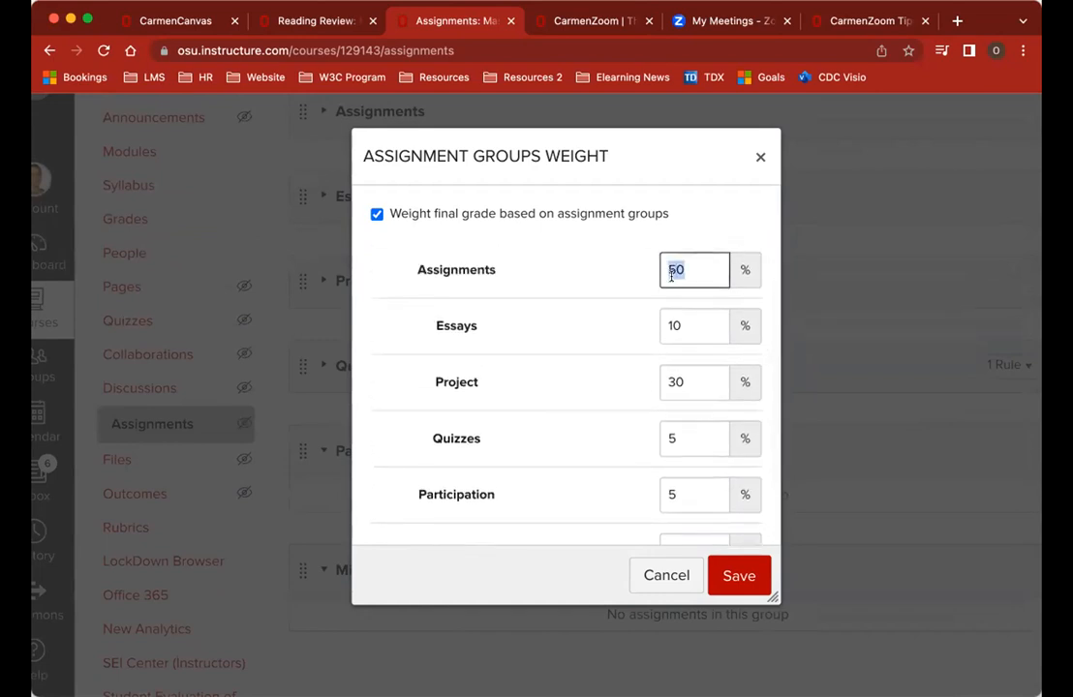
pyautogui.write('10')
pyautogui.scroll(-1, 642, 337)
pyautogui.scroll(1, 642, 337)
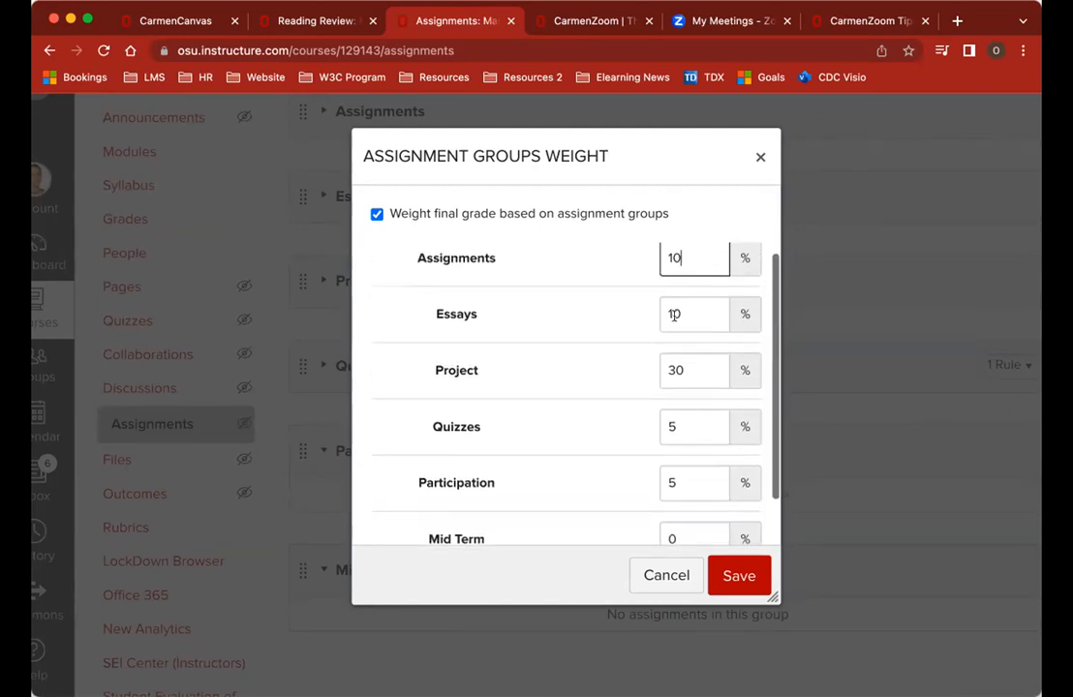
pyautogui.click(675, 314)
pyautogui.press('BackSpace')
pyautogui.write('5')
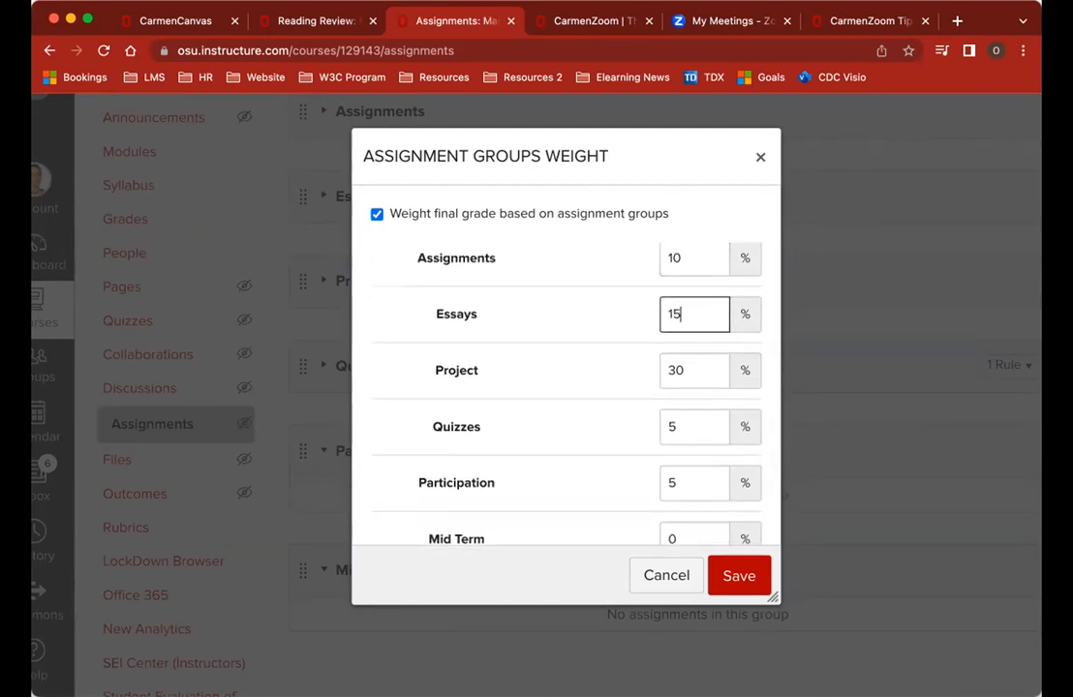
# Step: Set the Mid Term group's weight to 20% and the Quizzes group's weight to 20%
pyautogui.scroll(-1, 675, 314)
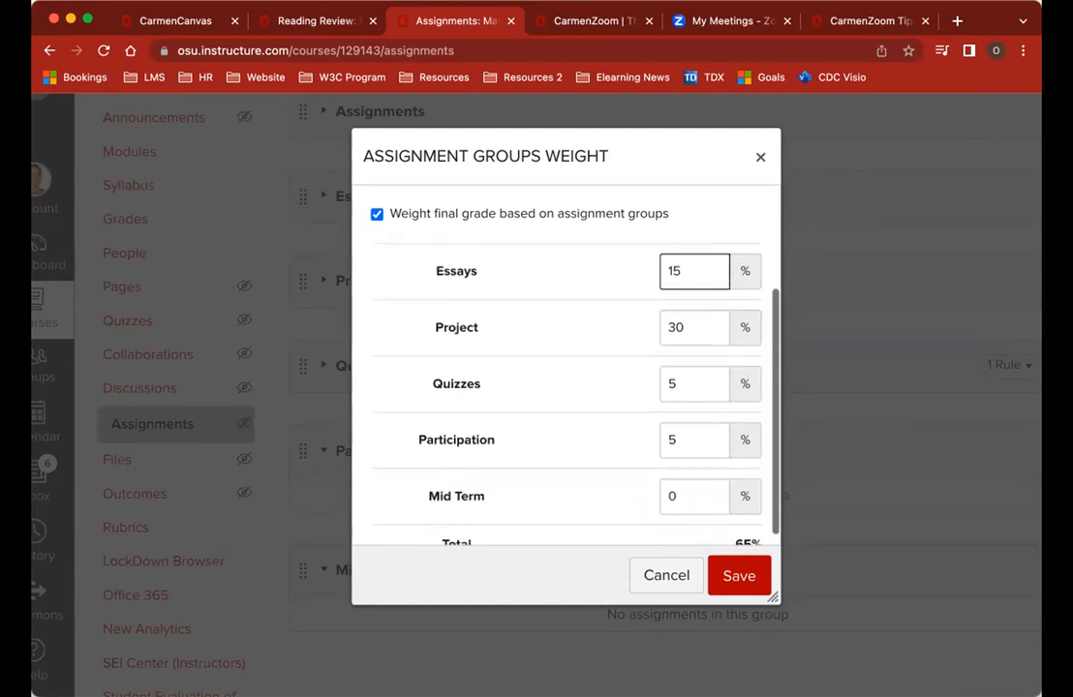
pyautogui.doubleClick(683, 475)
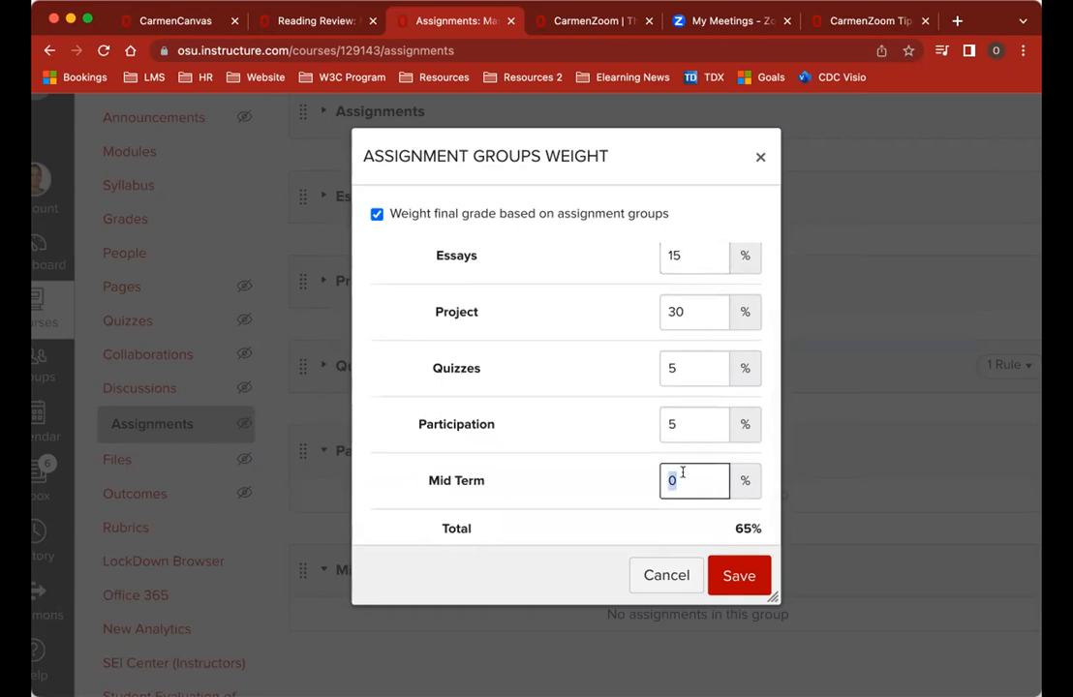
pyautogui.write('20')
pyautogui.scroll(3, 604, 439)
pyautogui.scroll(-3, 604, 438)
pyautogui.click(682, 370)
pyautogui.press('BackSpace')
pyautogui.write('15')
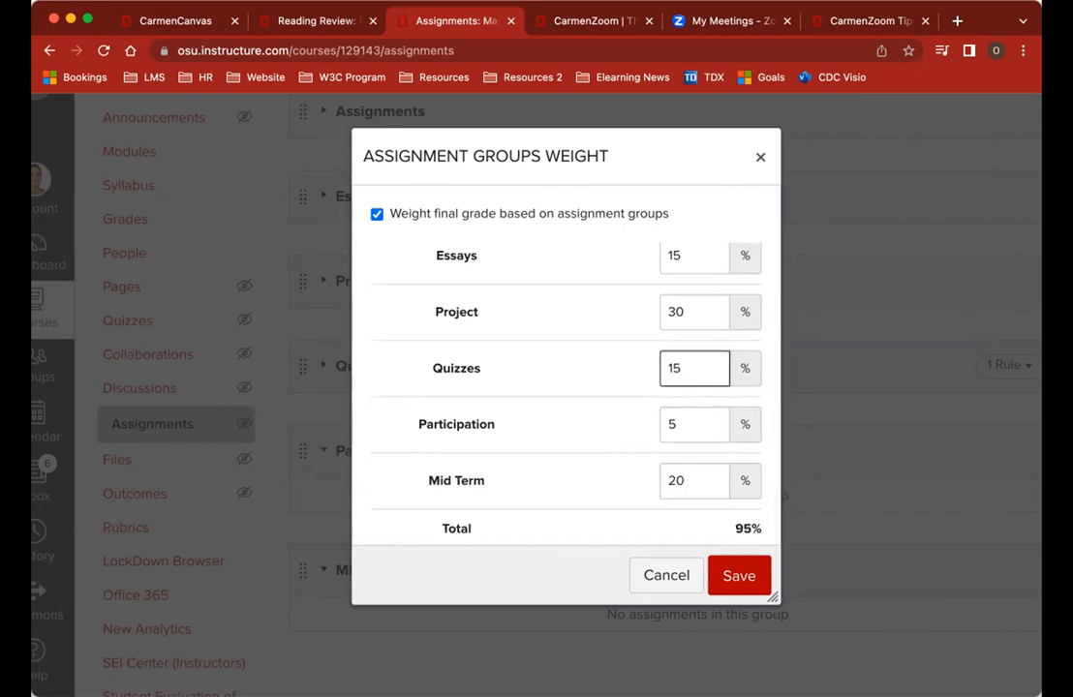
pyautogui.press('BackSpace')
pyautogui.press('BackSpace')
pyautogui.write('20')
# Step: Check the group weights and their total, and save the weighting
pyautogui.scroll(2, 589, 366)
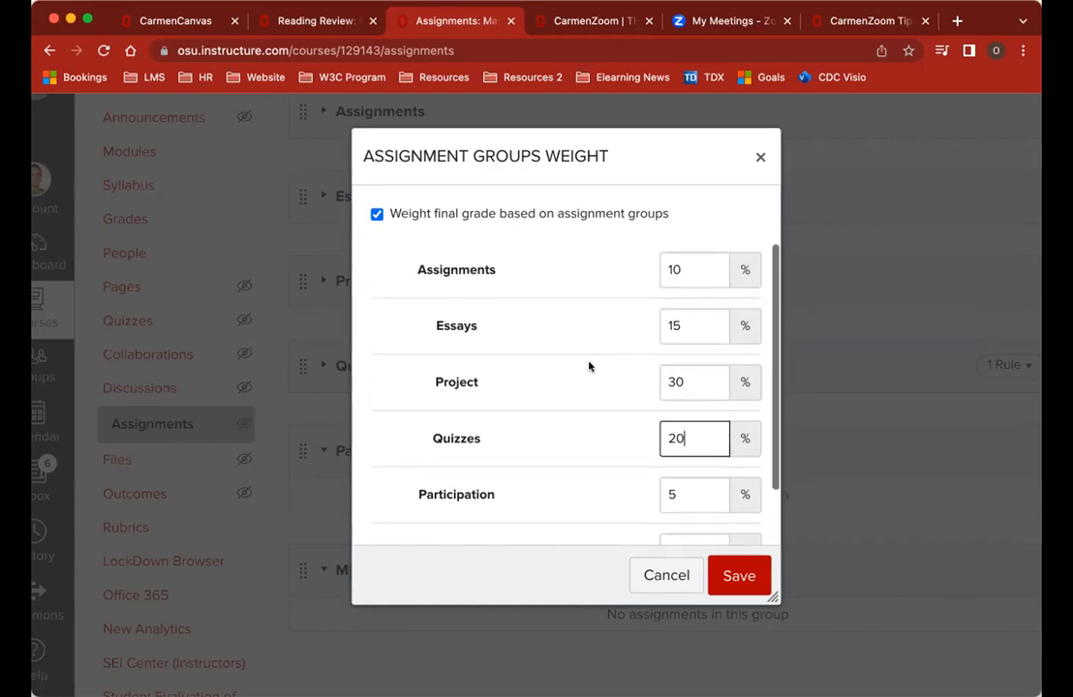
pyautogui.scroll(1, 589, 366)
pyautogui.scroll(-1, 588, 366)
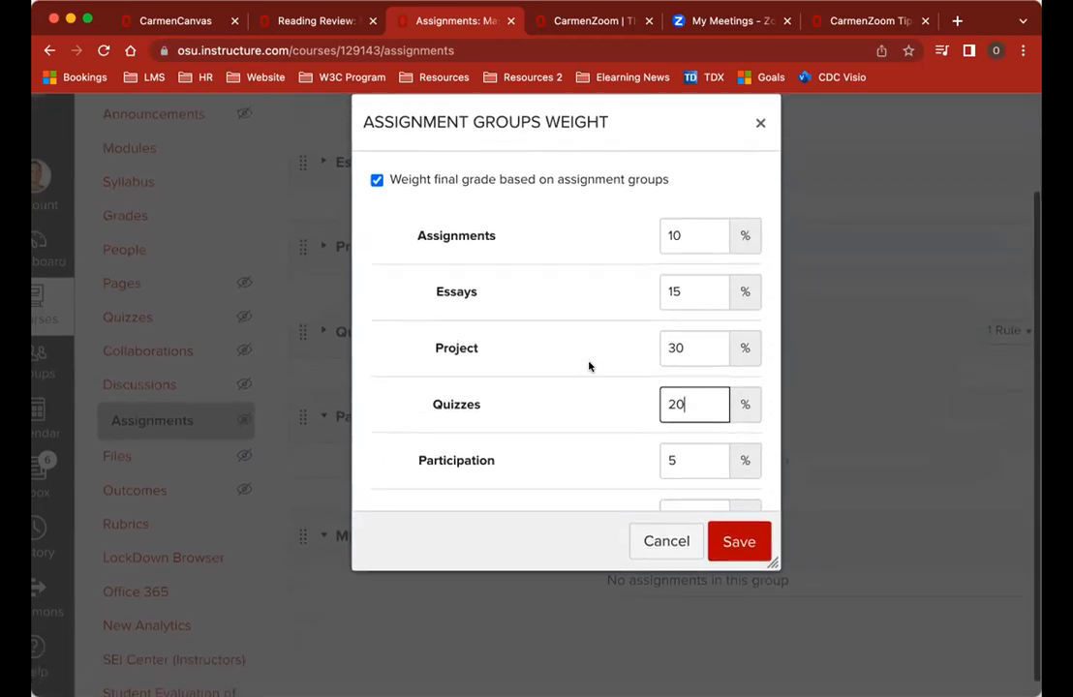
pyautogui.scroll(-2, 589, 365)
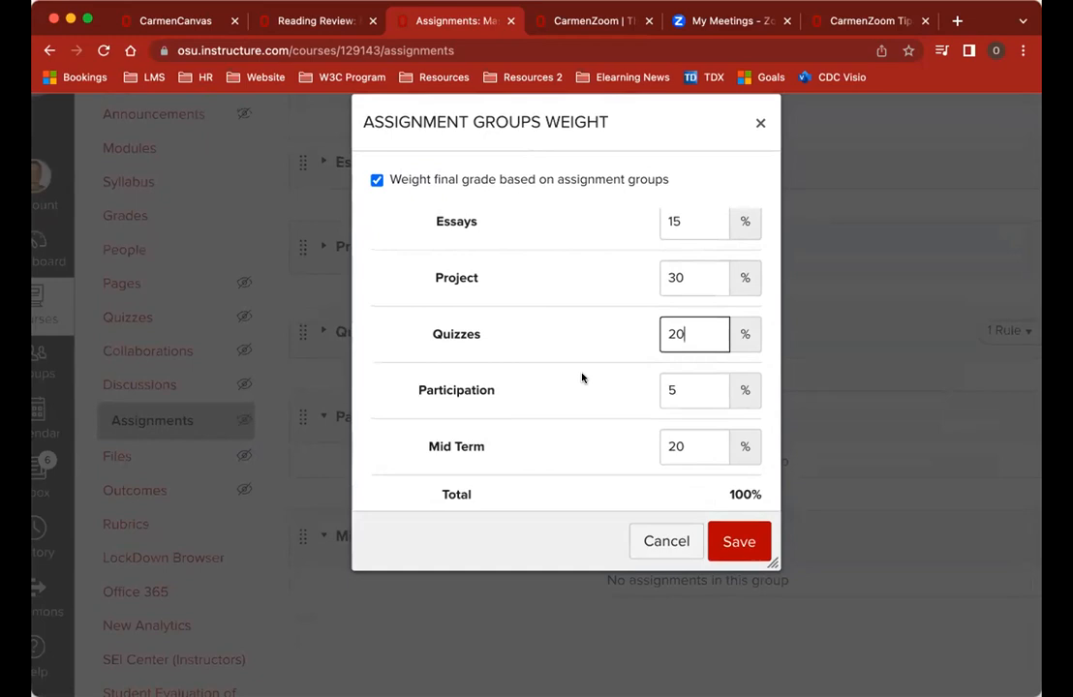
pyautogui.scroll(3, 582, 378)
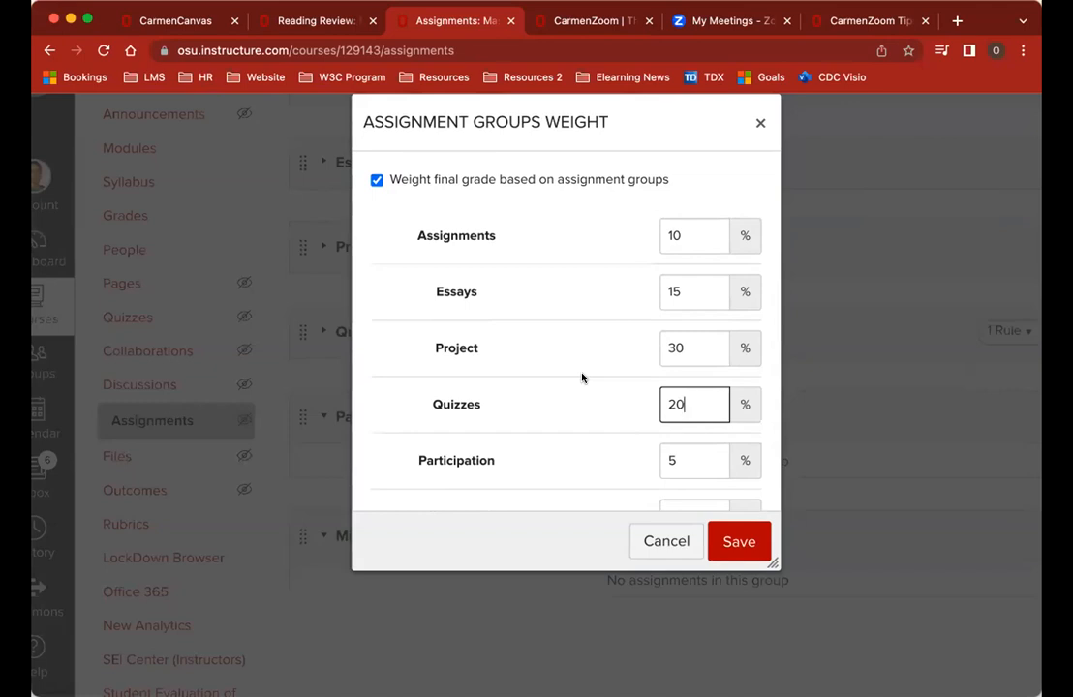
pyautogui.scroll(-3, 582, 378)
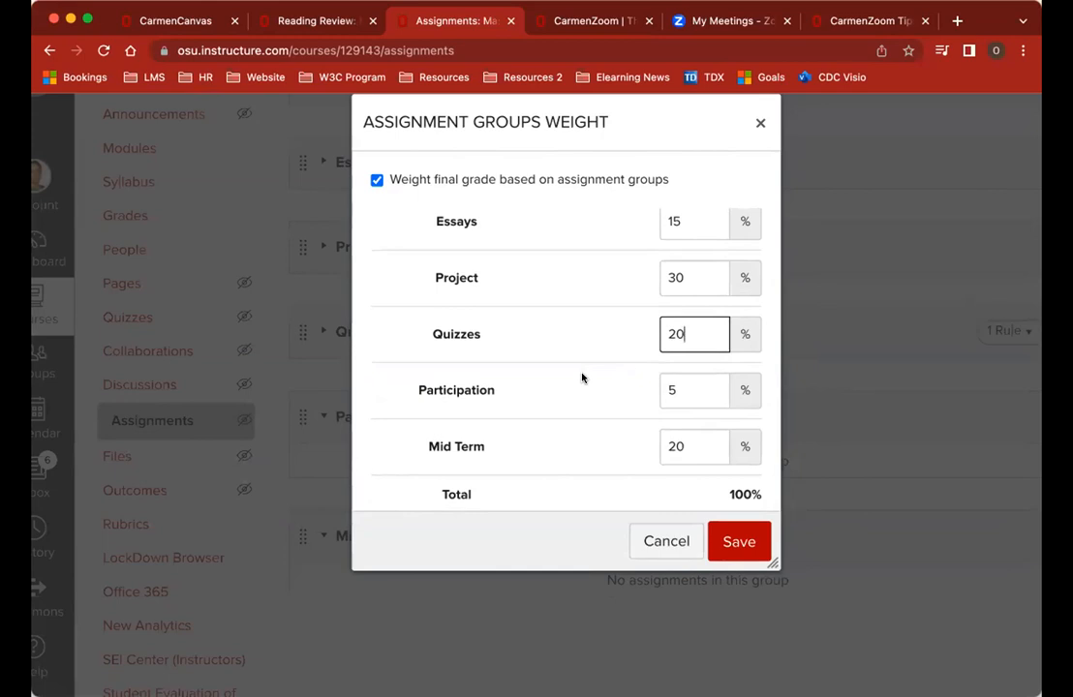
pyautogui.click(739, 542)
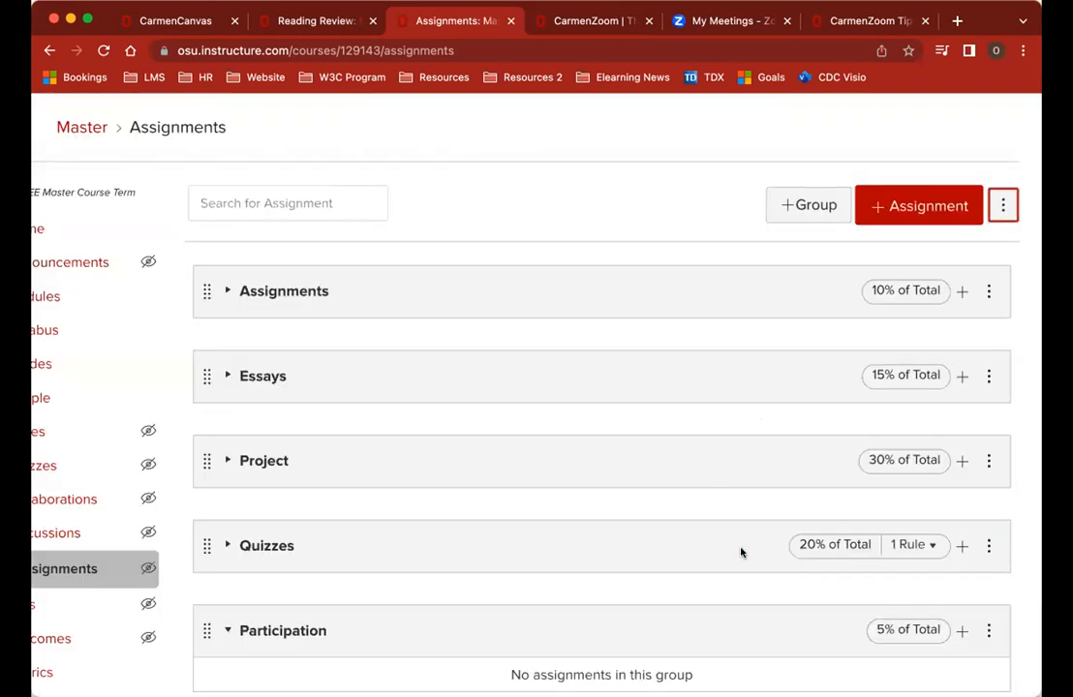
# Step: Check the weight shown for each assignment group and view the rule applied to Quizzes
pyautogui.scroll(-2, 741, 552)
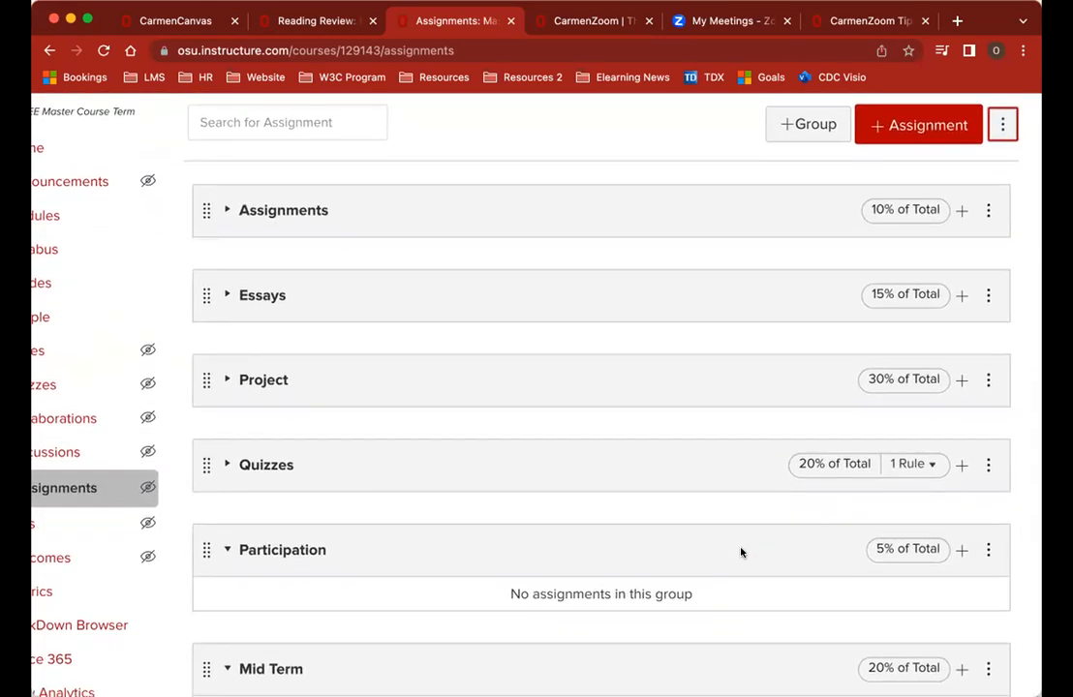
pyautogui.moveTo(897, 464)
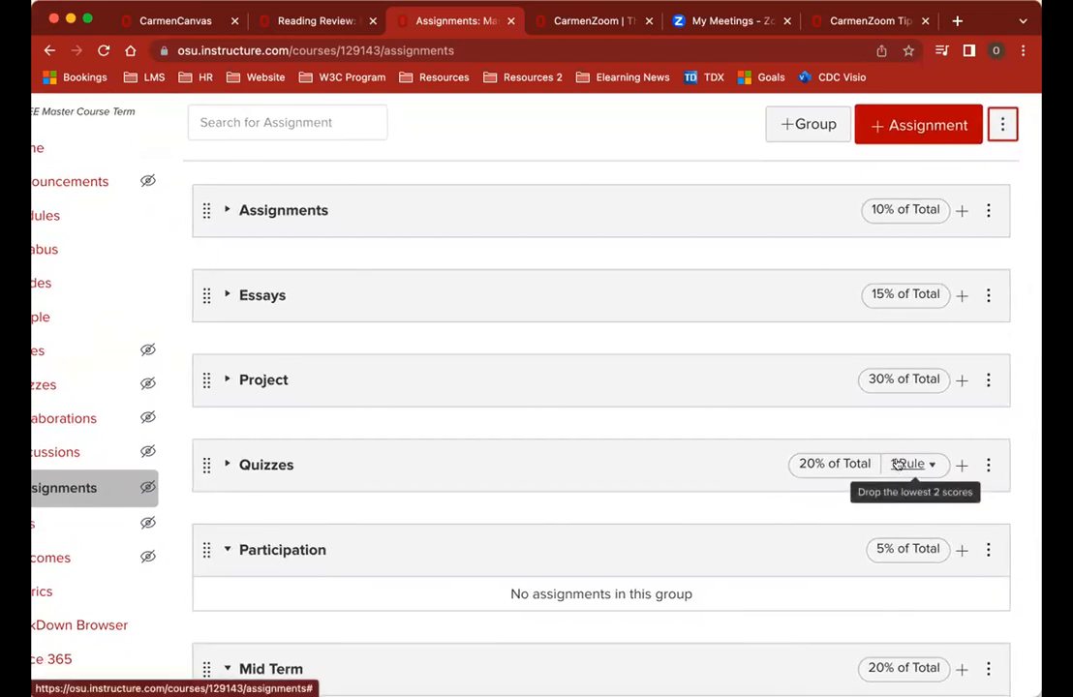
pyautogui.scroll(4, 896, 435)
pyautogui.hscroll(1, 890, 430)
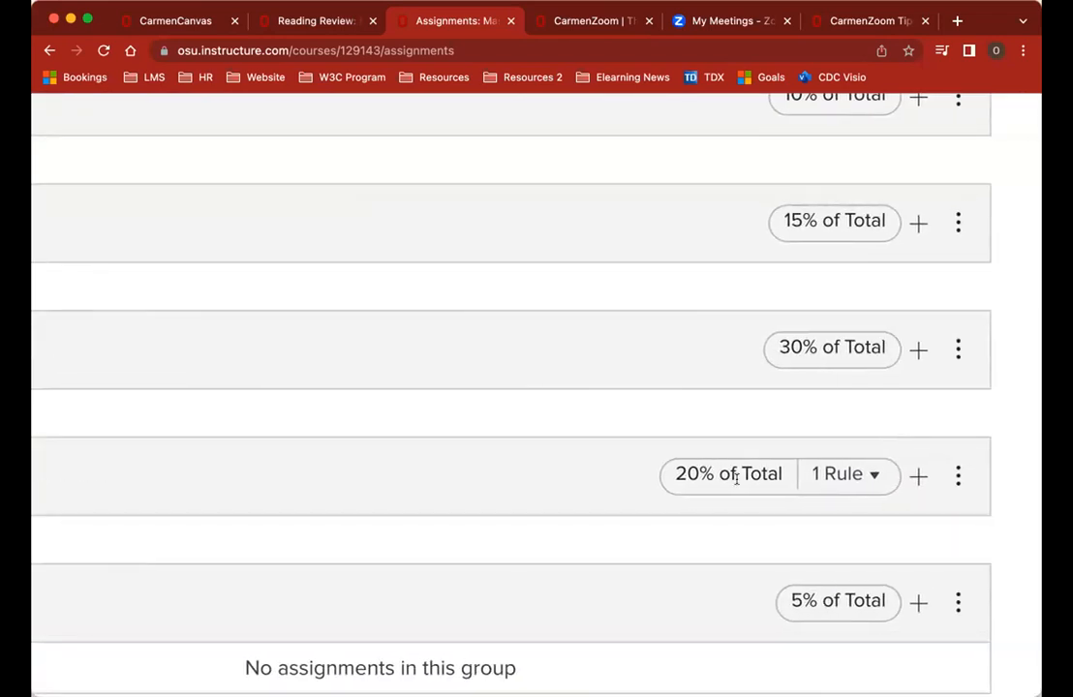
pyautogui.click(840, 480)
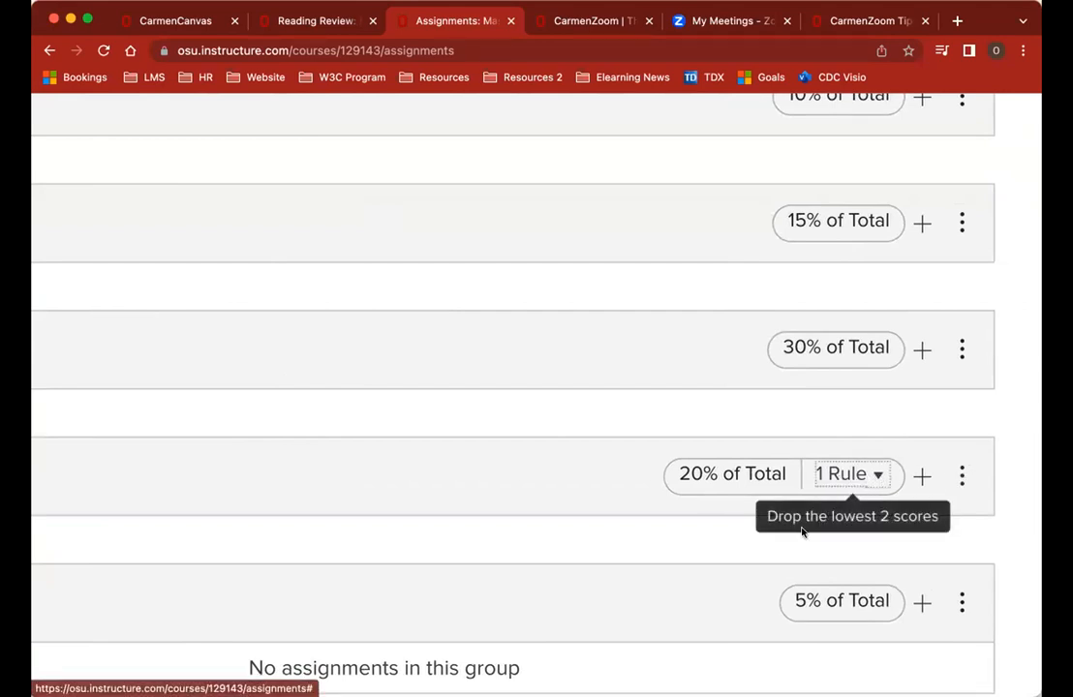
# Step: Open the Quizzes group for editing and examine its share of the total grade, ignored-score settings and Never Drop option
pyautogui.click(962, 478)
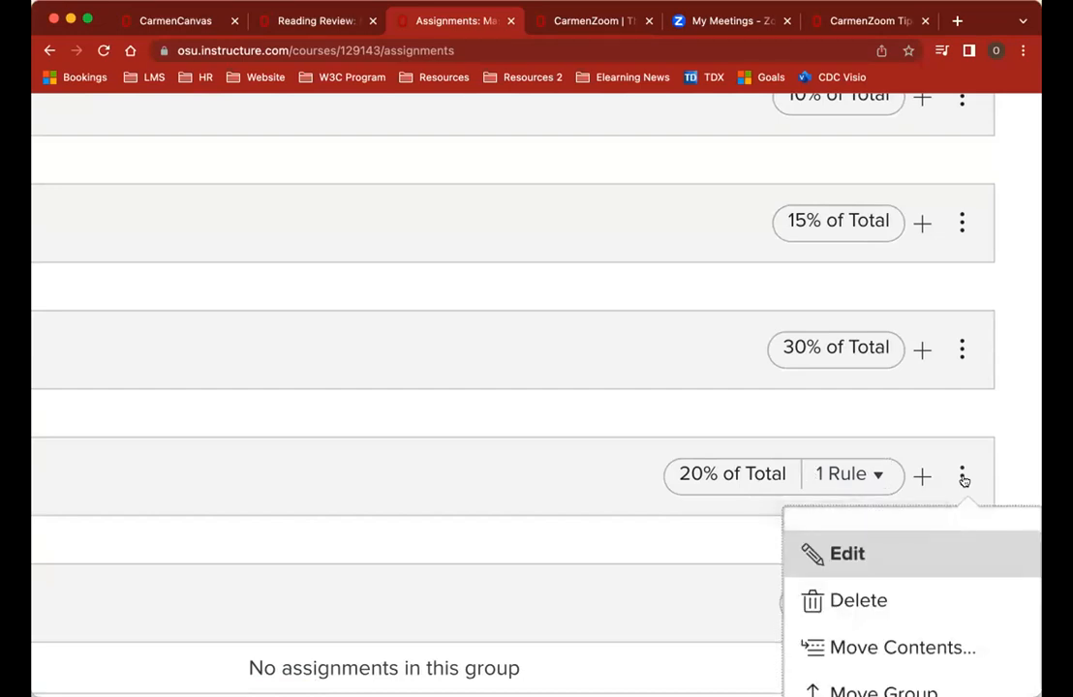
pyautogui.scroll(-5, 963, 479)
pyautogui.scroll(2, 961, 481)
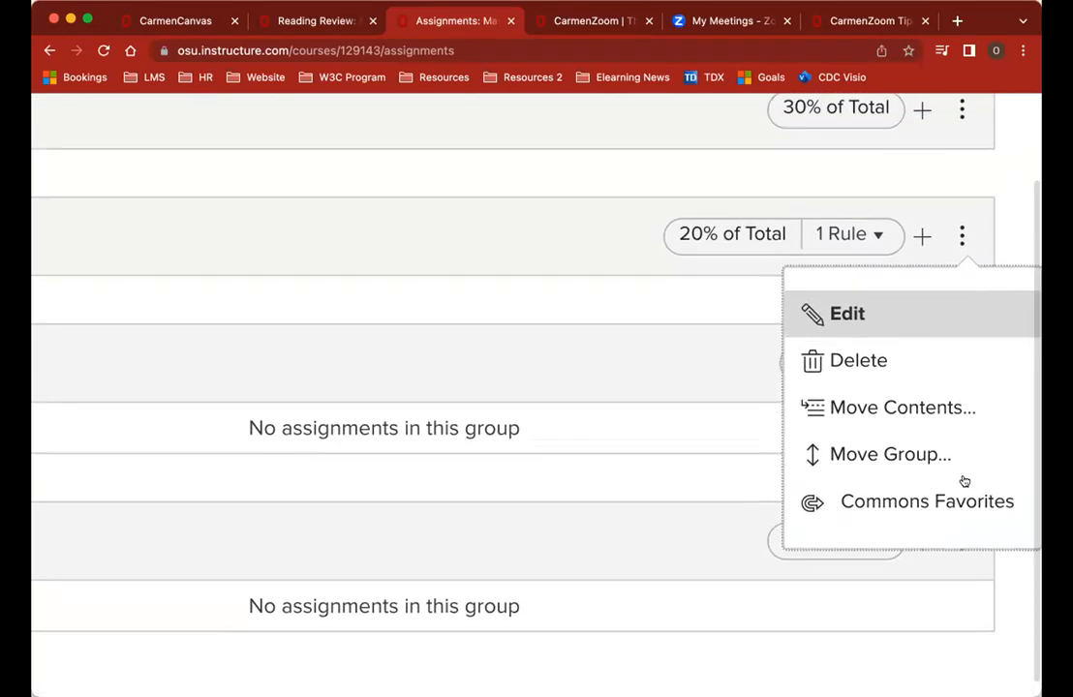
pyautogui.click(870, 319)
pyautogui.hscroll(-3, 734, 428)
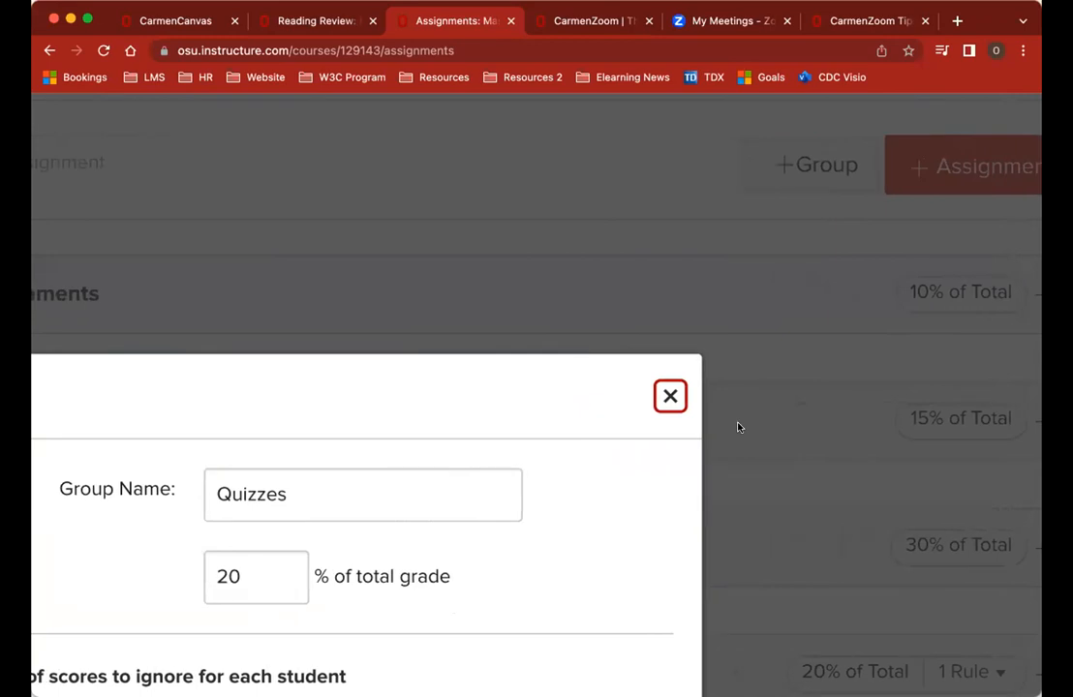
pyautogui.hscroll(-3, 739, 427)
pyautogui.scroll(-1, 736, 454)
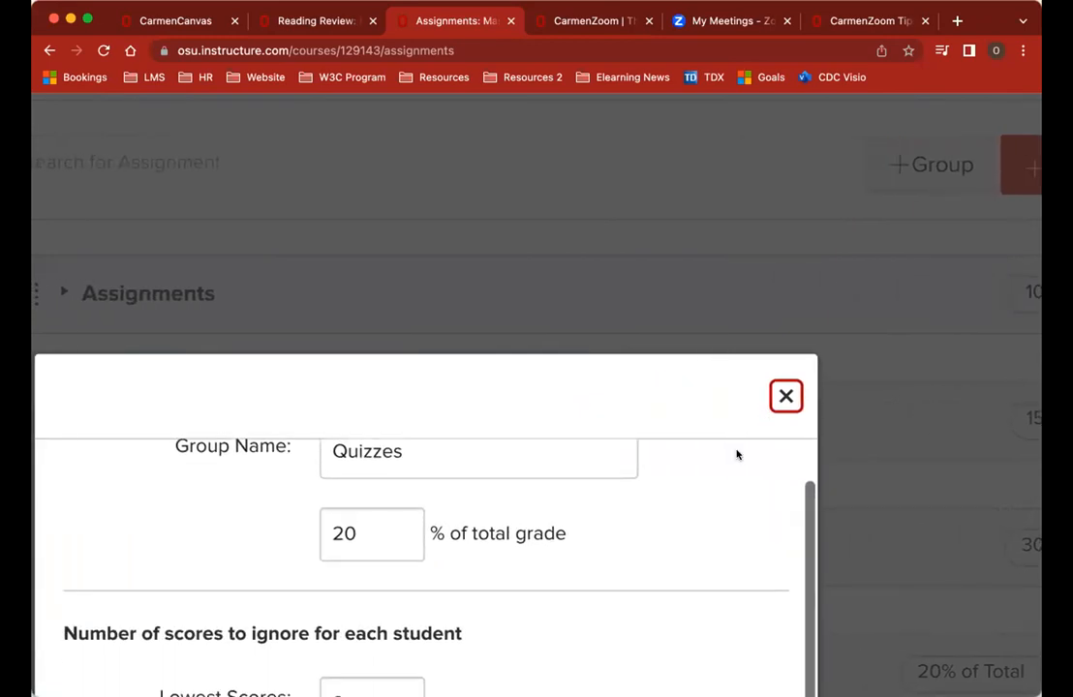
pyautogui.scroll(-1, 736, 450)
pyautogui.scroll(-5, 702, 479)
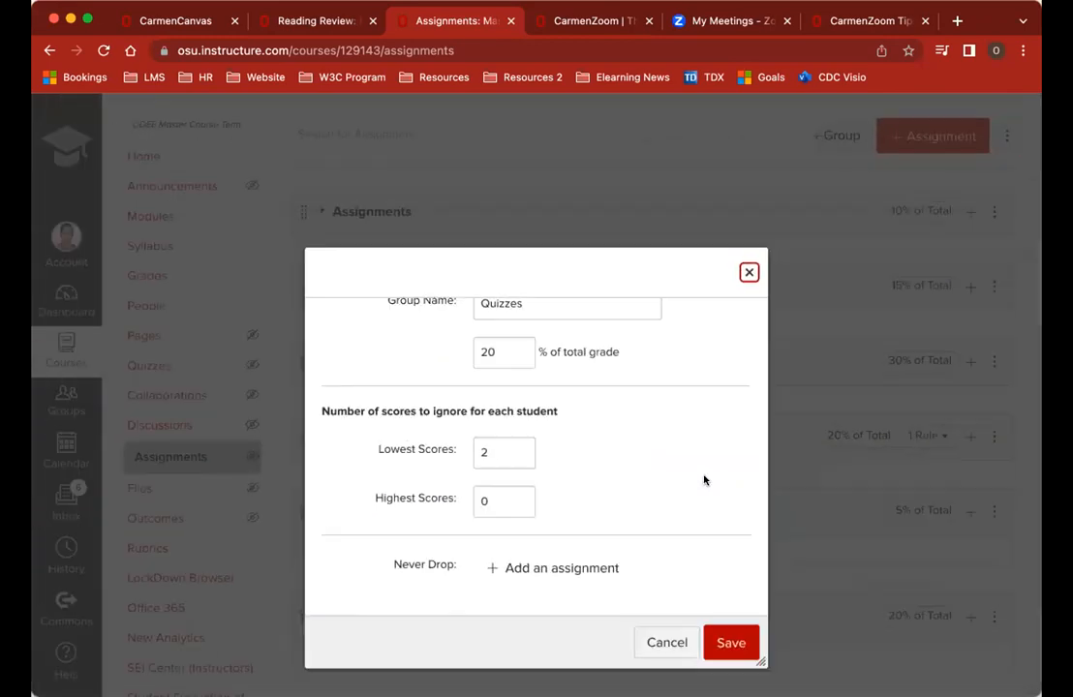
pyautogui.scroll(-1, 702, 479)
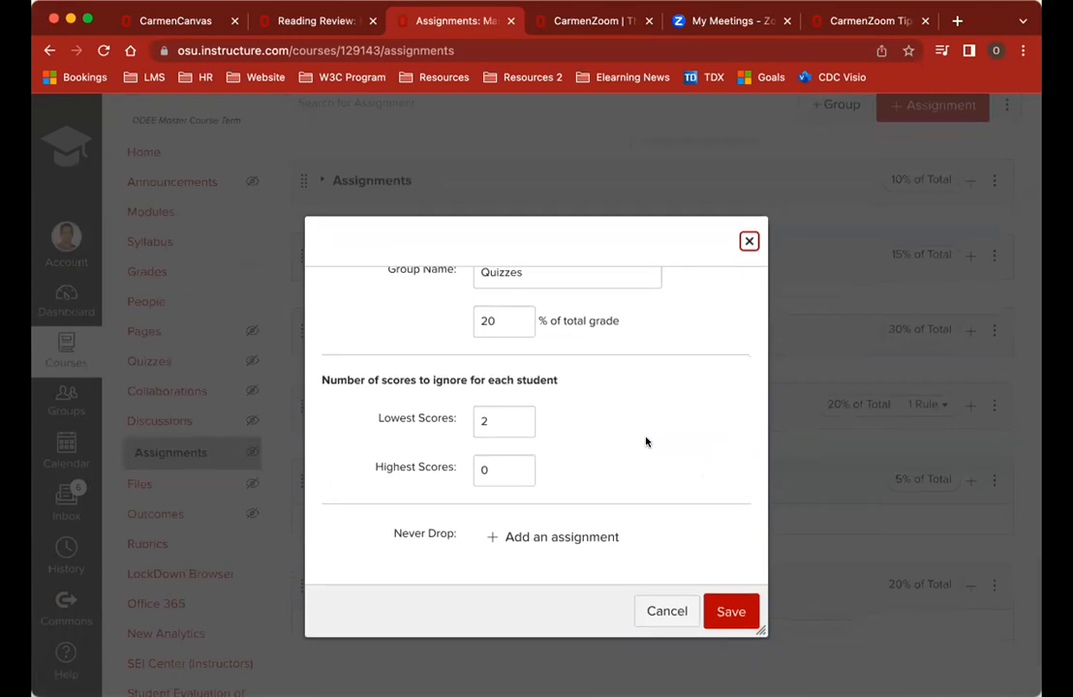
pyautogui.scroll(1, 648, 431)
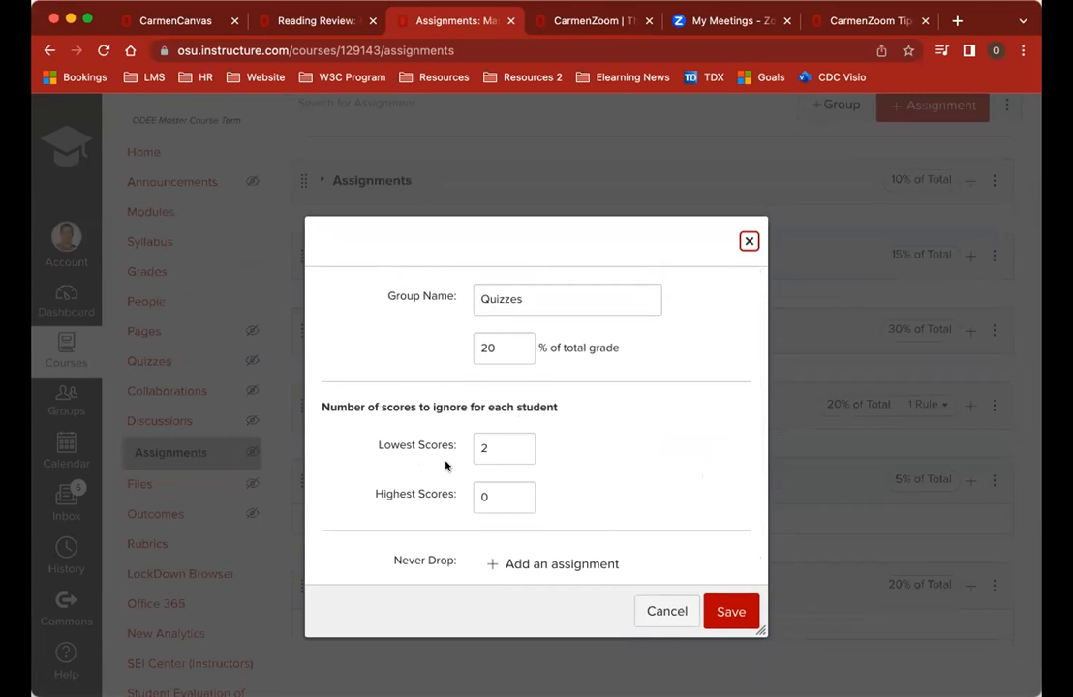
# Step: Set the number of lowest scores ignored in the Quizzes group to 0, and restore it to 2
pyautogui.doubleClick(474, 448)
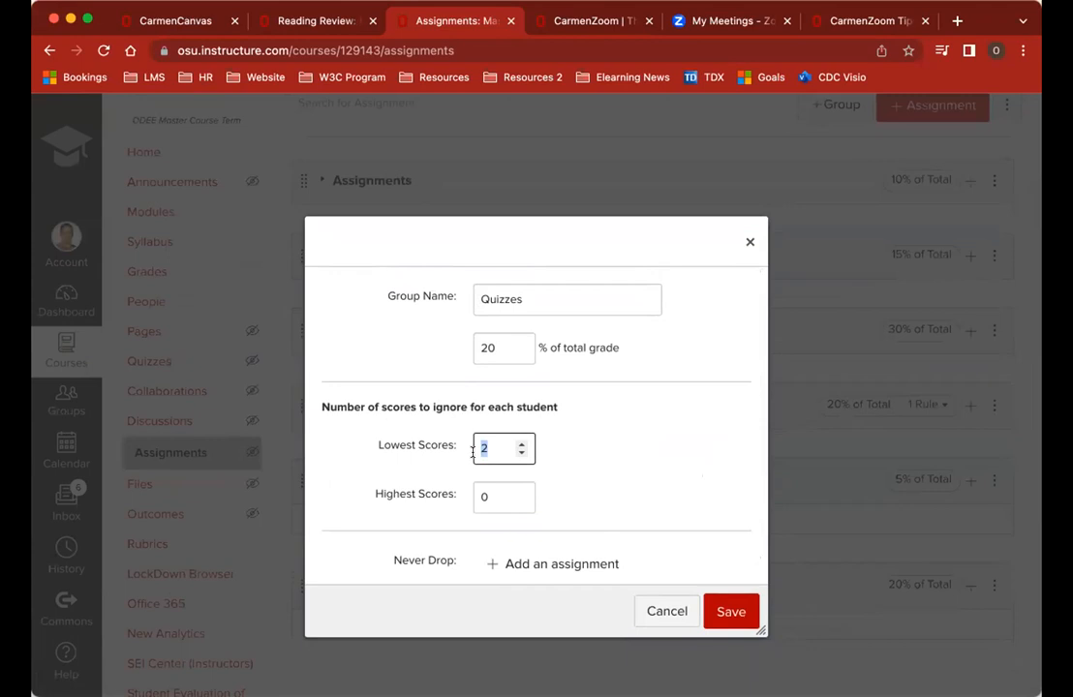
pyautogui.write('0')
pyautogui.click(654, 444)
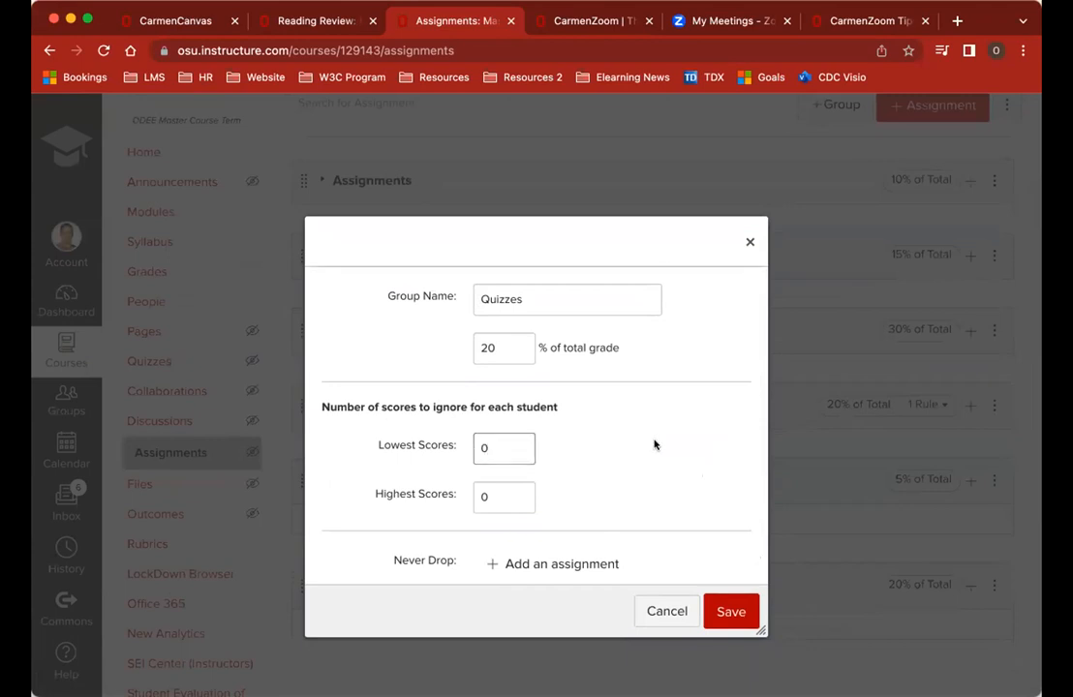
pyautogui.scroll(-1, 654, 443)
pyautogui.click(487, 422)
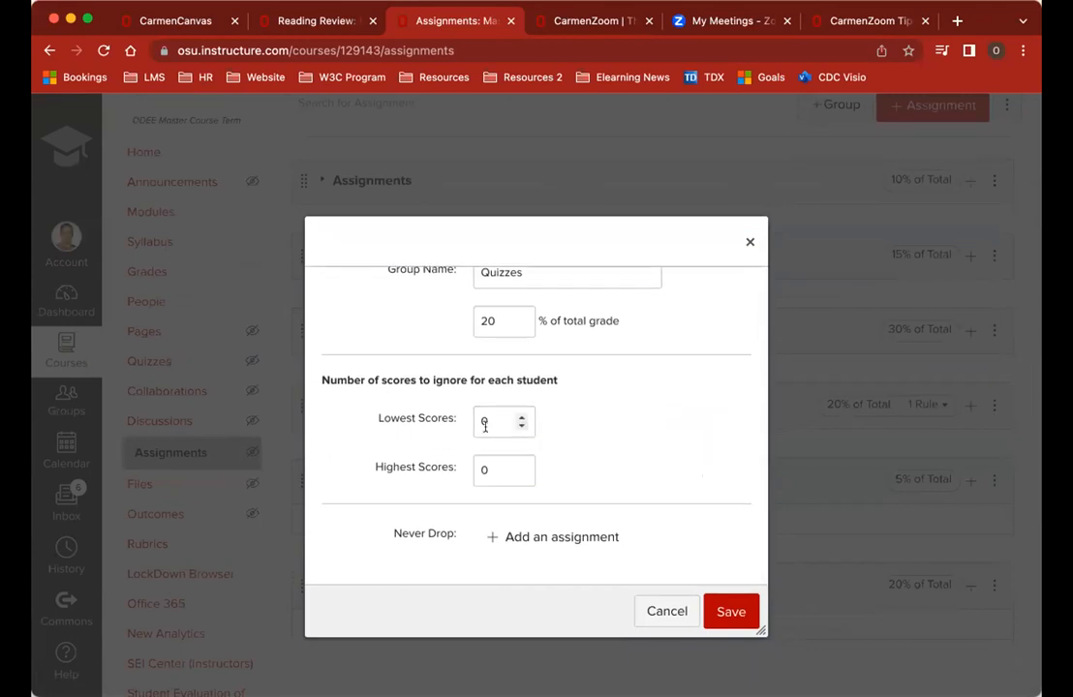
pyautogui.press('BackSpace')
pyautogui.write('2')
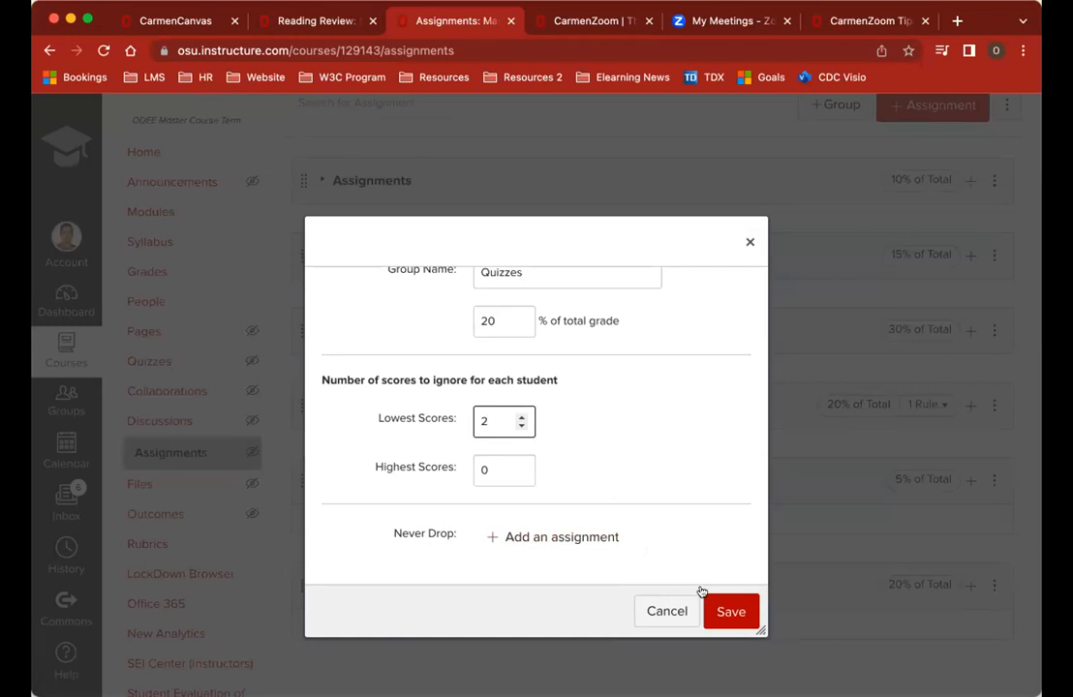
# Step: Set Reading Review as a never-dropped assignment in the Quizzes group, save the group, and check its weight and rules
pyautogui.click(509, 539)
pyautogui.scroll(-2, 616, 517)
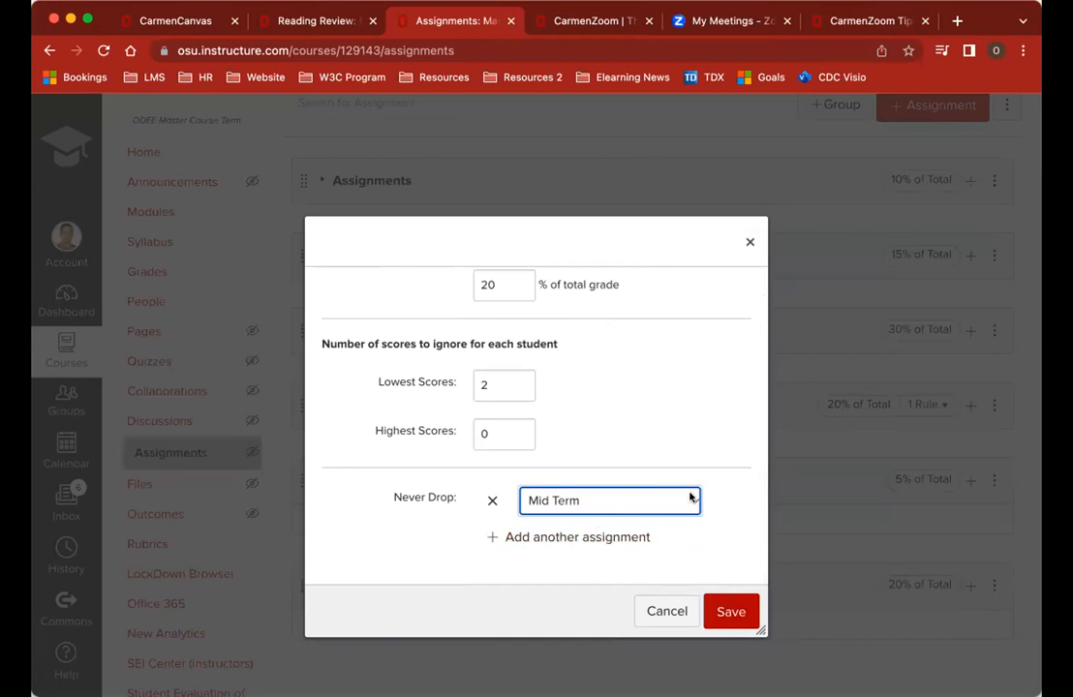
pyautogui.click(694, 501)
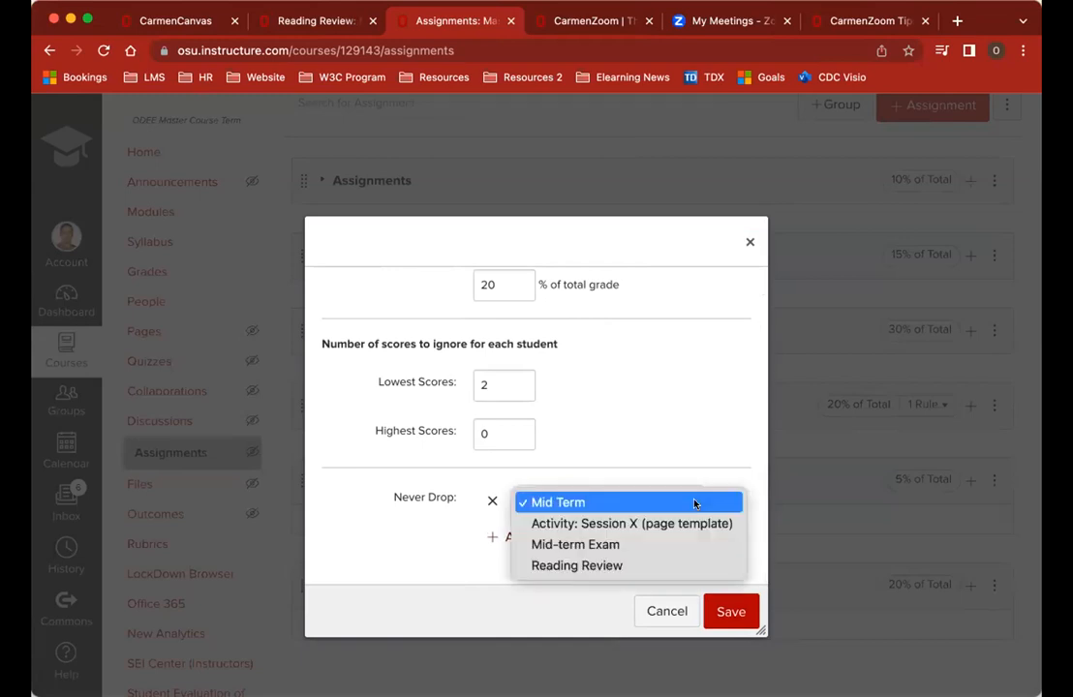
pyautogui.click(657, 567)
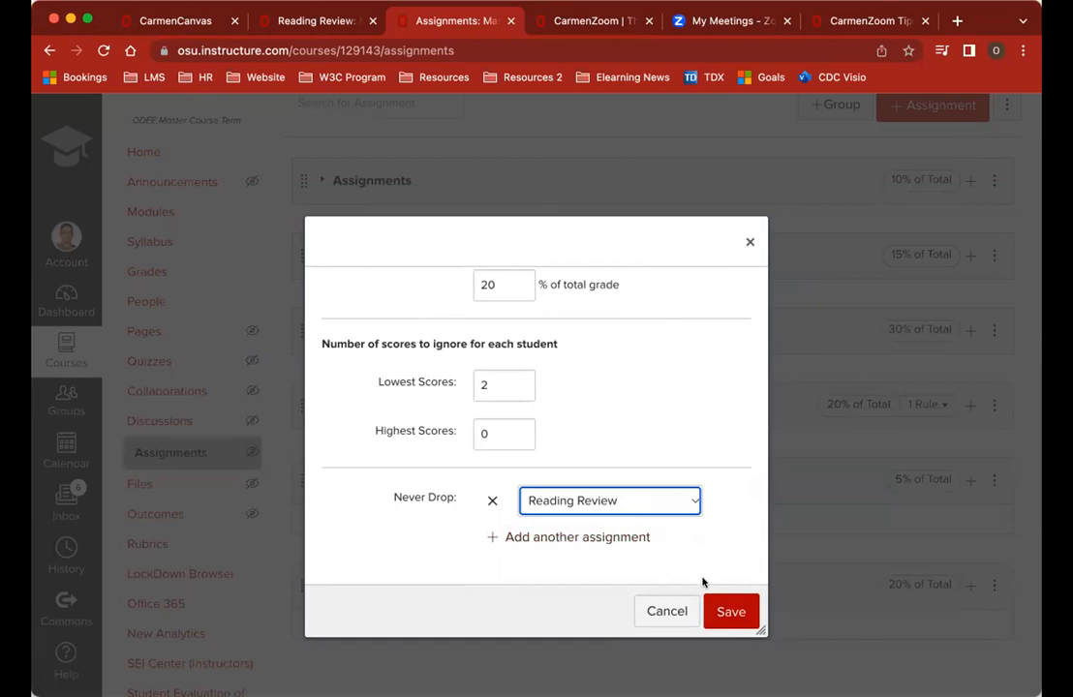
pyautogui.click(729, 614)
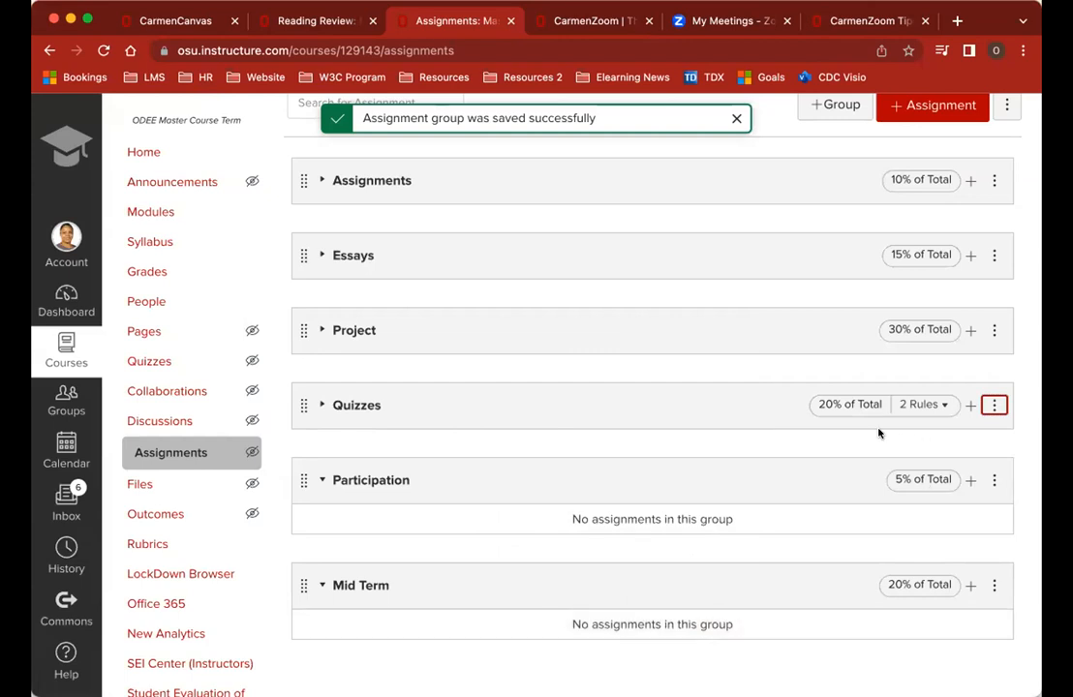
pyautogui.scroll(5, 879, 434)
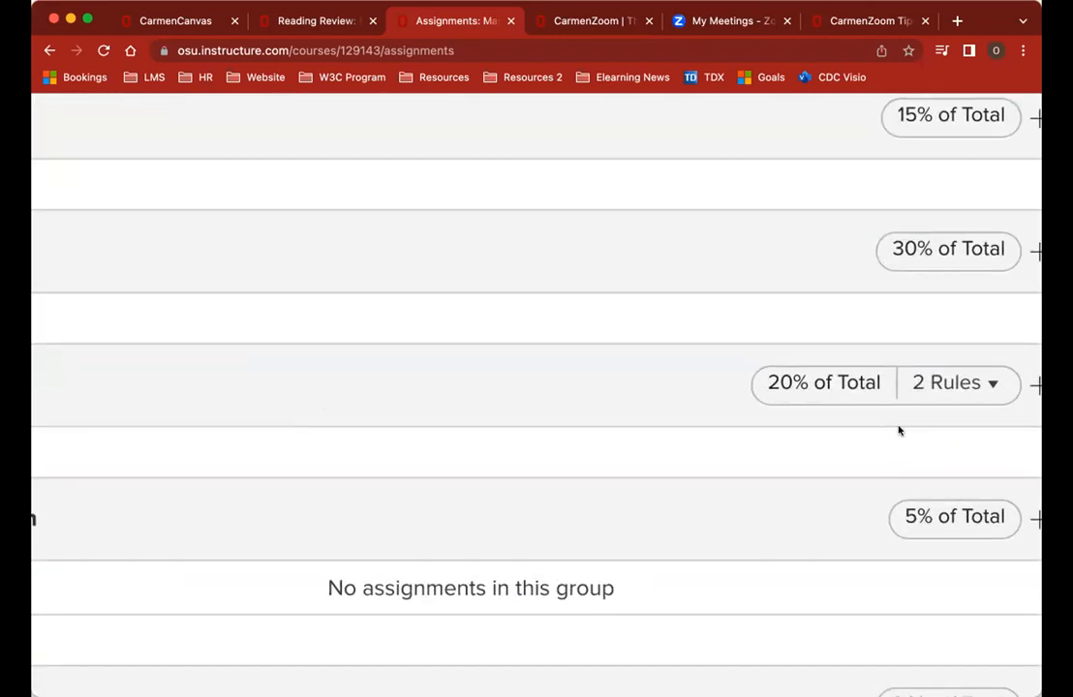
pyautogui.hscroll(2, 840, 414)
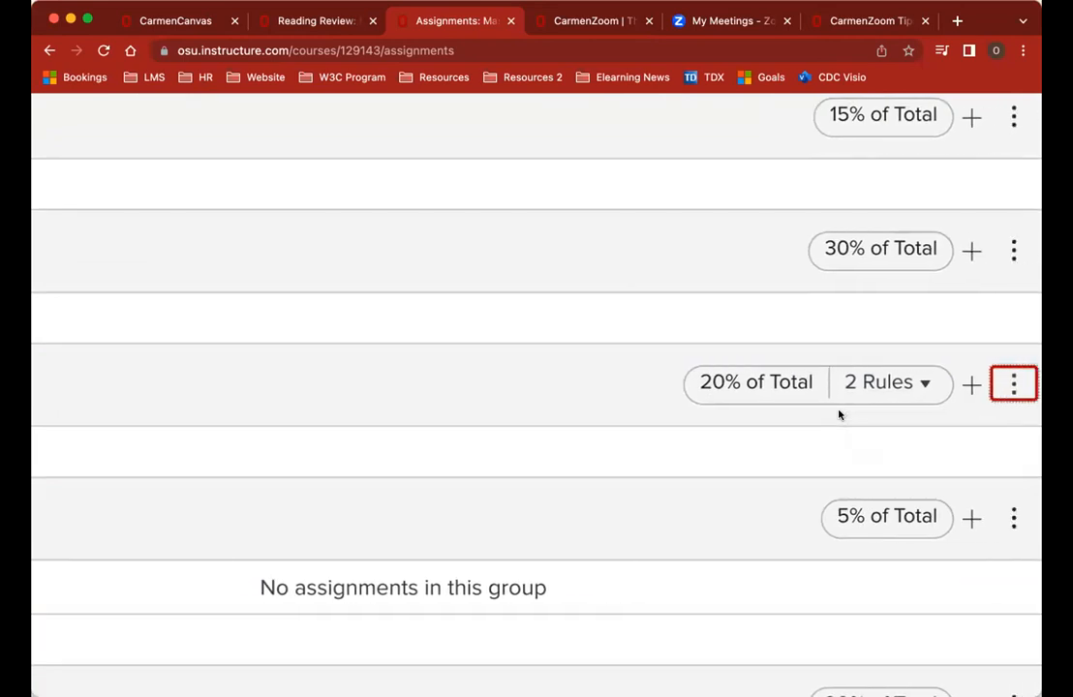
pyautogui.hscroll(2, 840, 414)
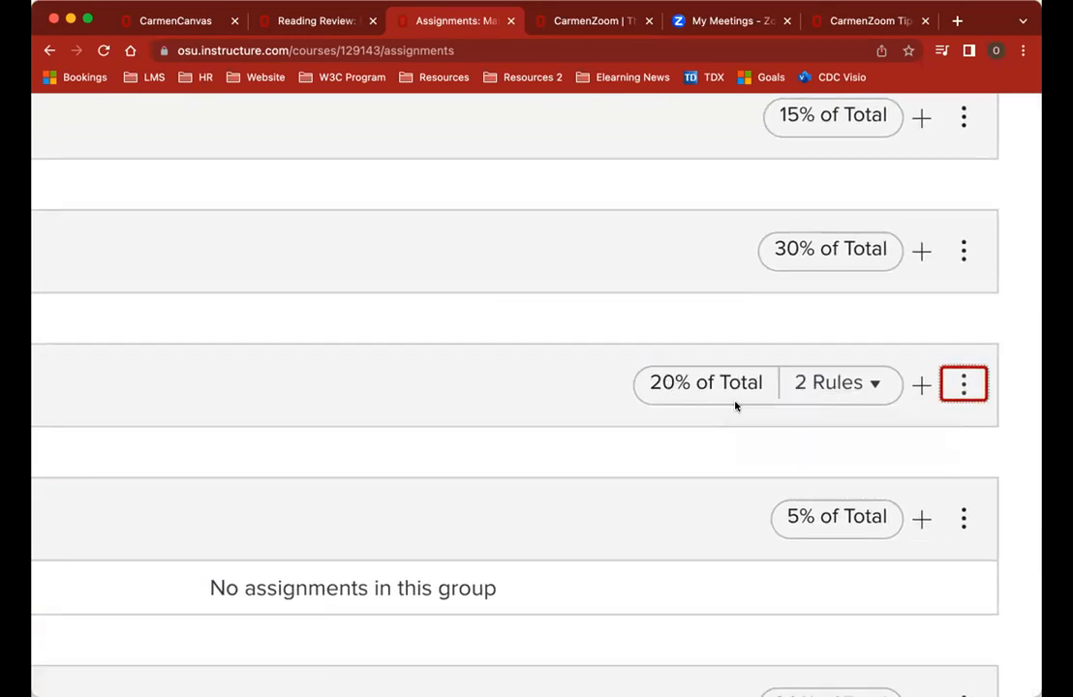
pyautogui.scroll(-5, 735, 406)
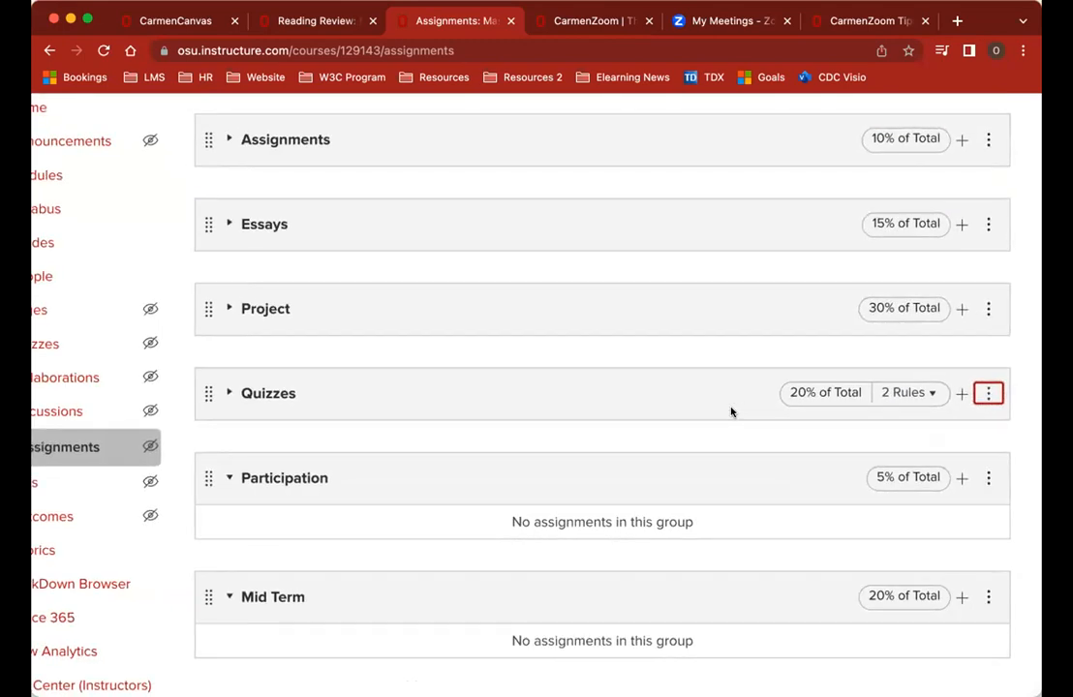
# Step: Expand the Assignments group and look through its items, viewing the Quiz Template in a separate tab and closing it
pyautogui.click(266, 157)
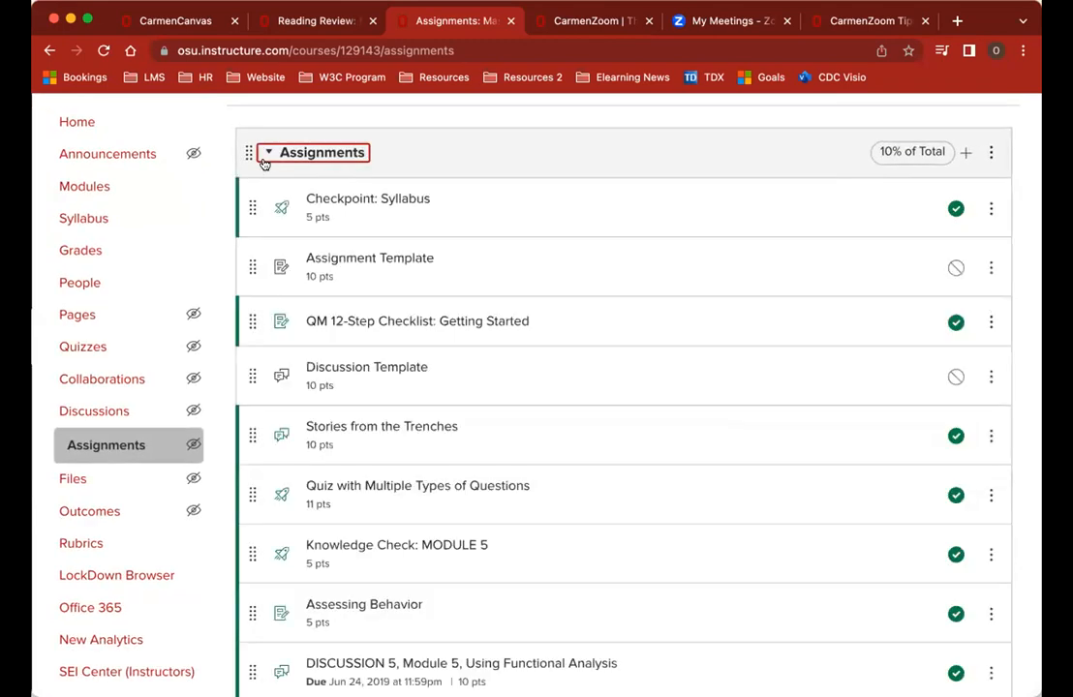
pyautogui.scroll(-5, 455, 291)
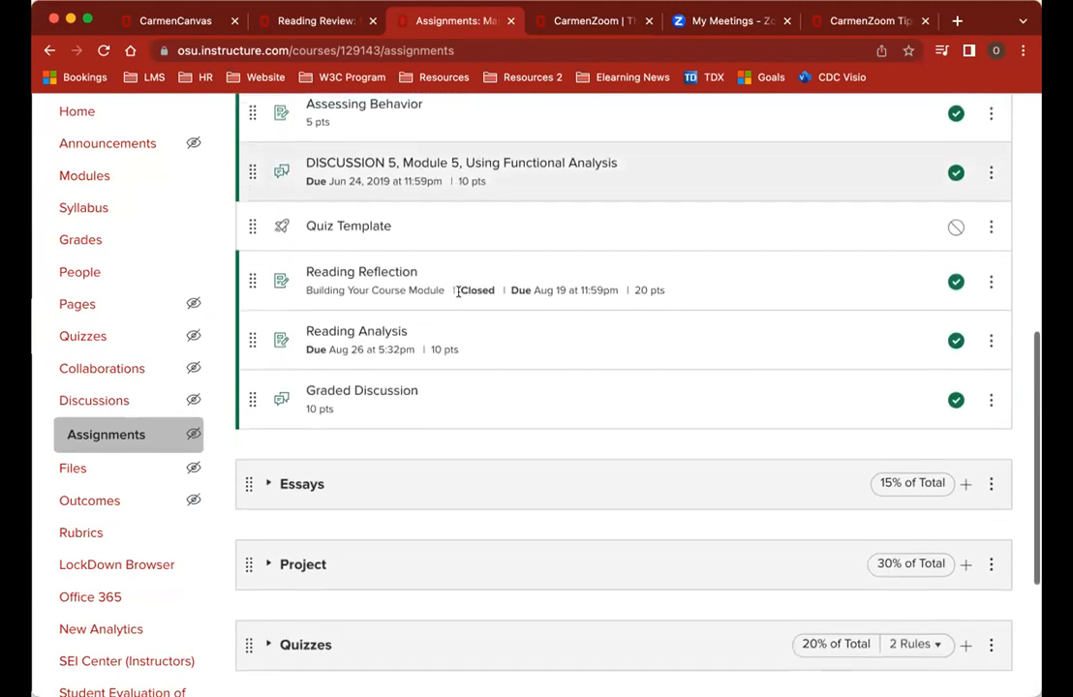
pyautogui.scroll(-2, 407, 370)
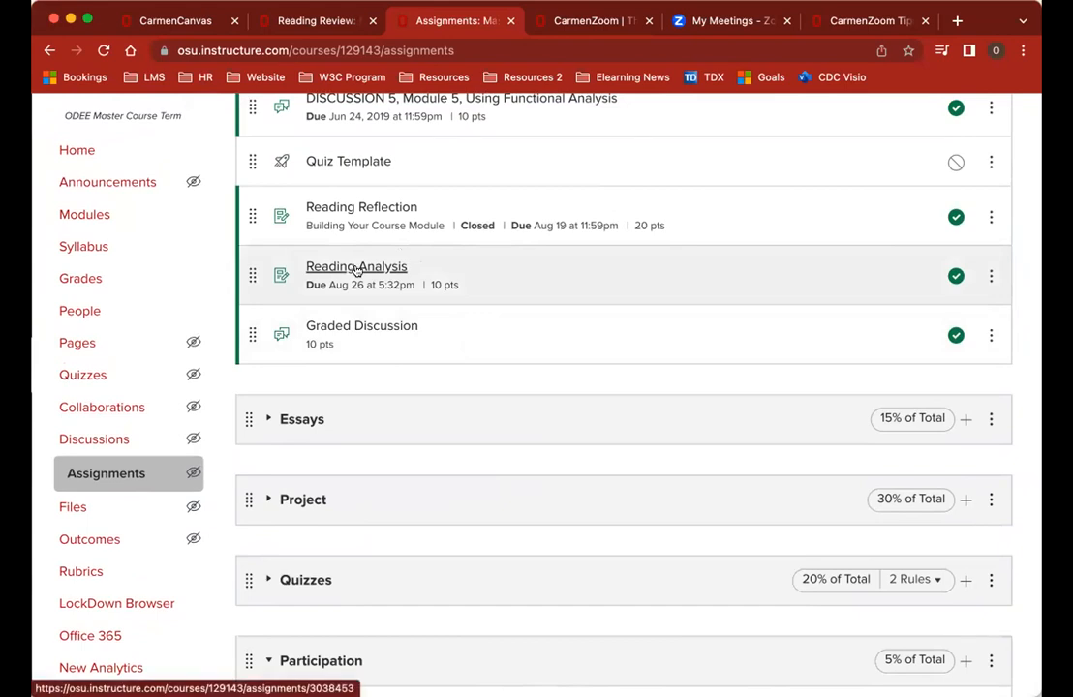
pyautogui.scroll(2, 358, 242)
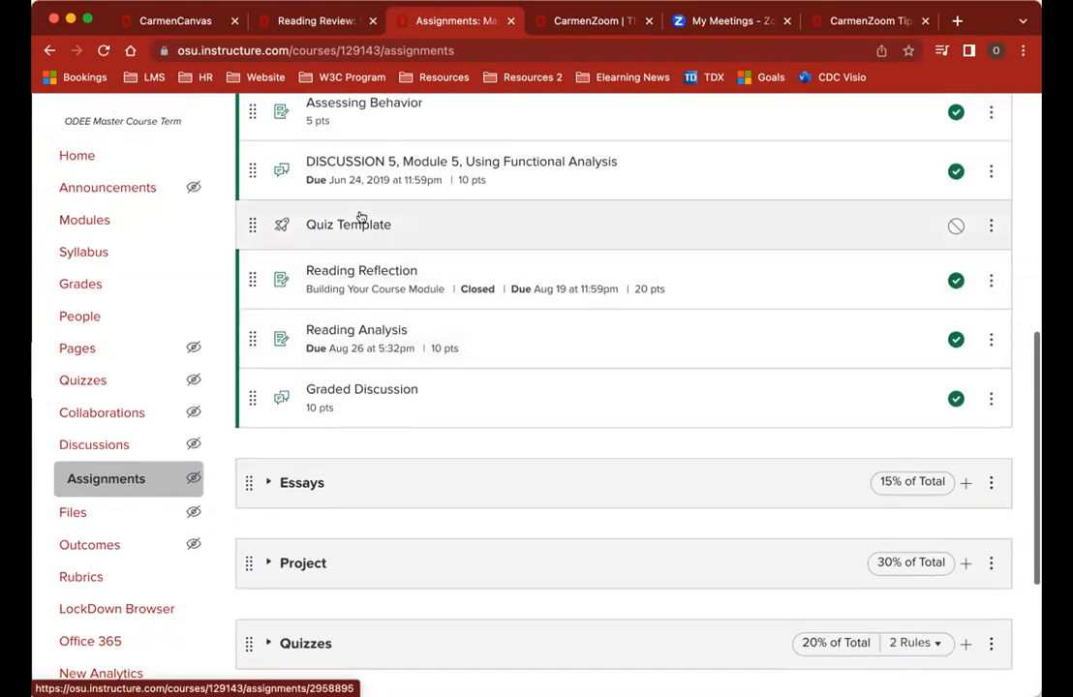
pyautogui.moveTo(358, 223); pyautogui.dragTo(376, 19)
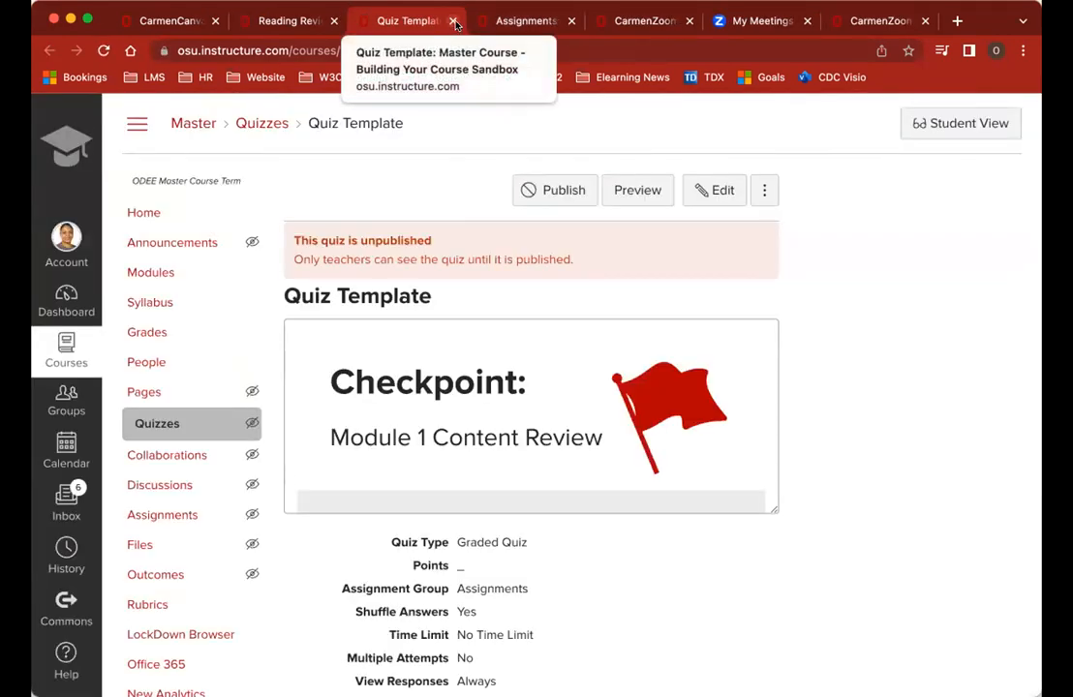
pyautogui.click(452, 20)
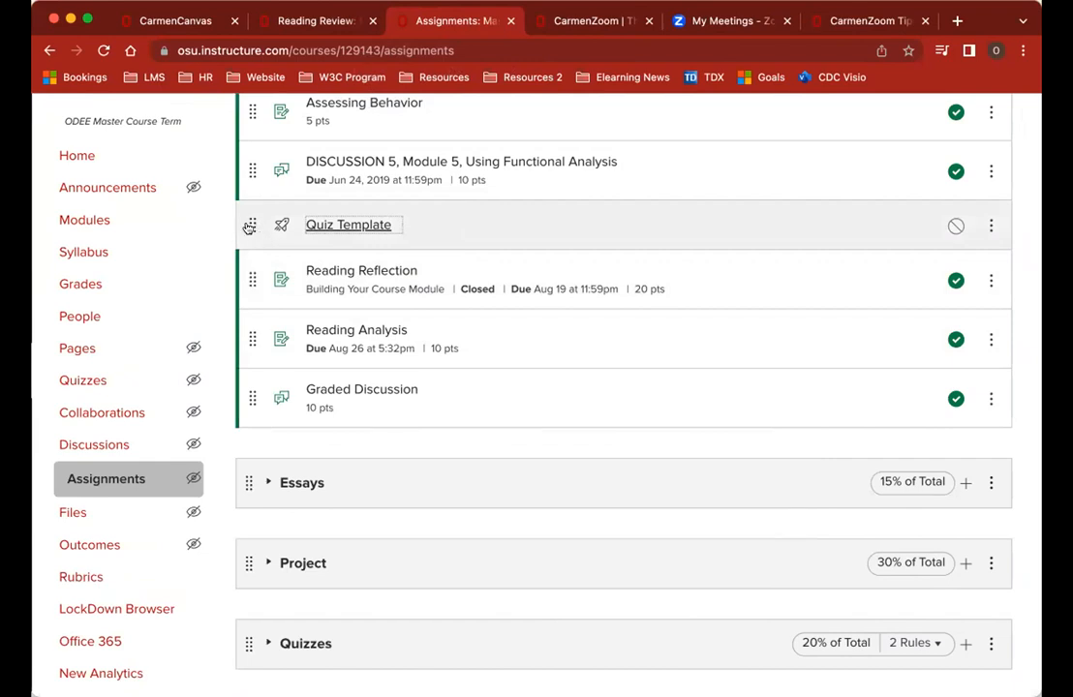
# Step: Expand the Quizzes group and move the Quiz Template from the Assignments group into it, directly below Mid Term
pyautogui.moveTo(249, 227); pyautogui.dragTo(269, 639)
pyautogui.scroll(-2, 291, 581)
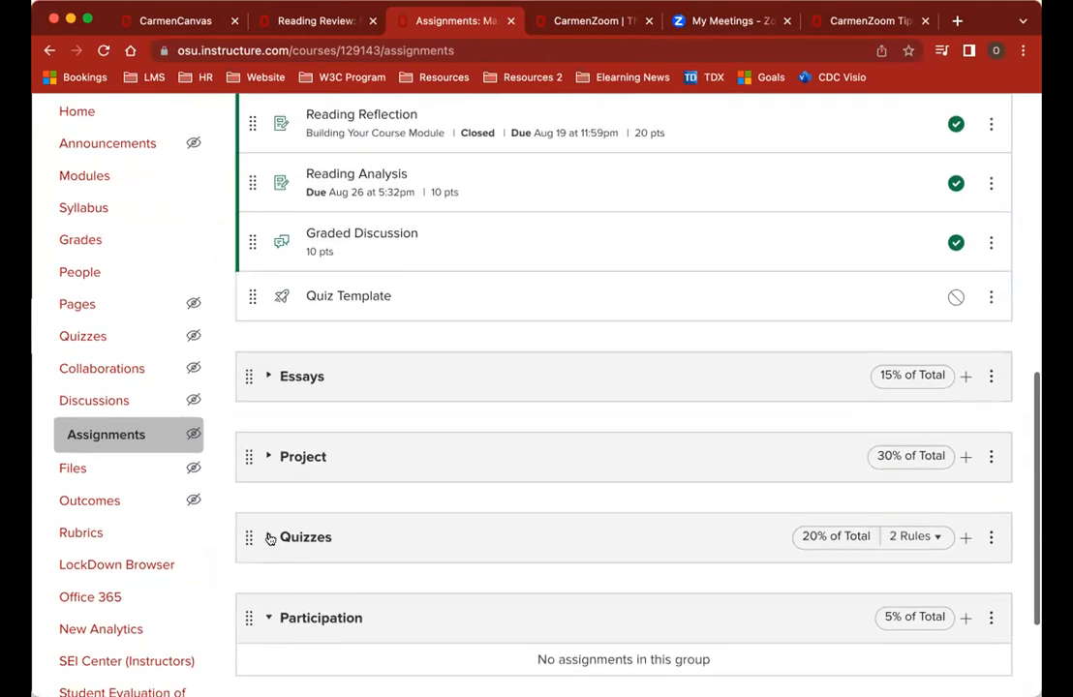
pyautogui.click(271, 537)
pyautogui.scroll(-2, 338, 493)
pyautogui.moveTo(249, 201); pyautogui.dragTo(252, 497)
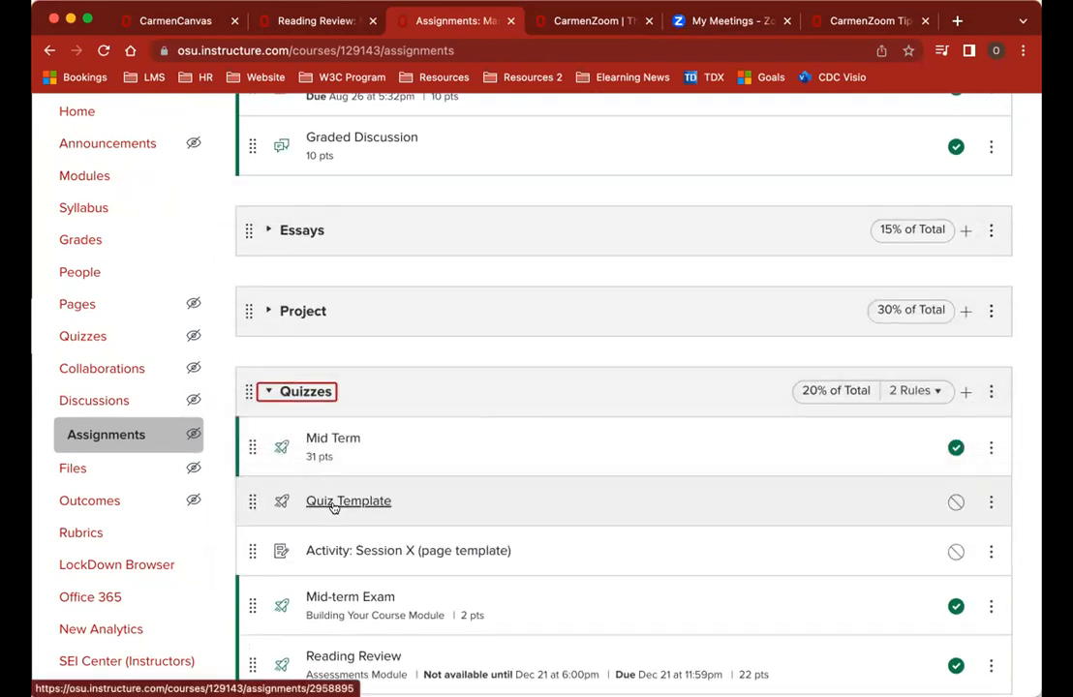
pyautogui.scroll(5, 334, 506)
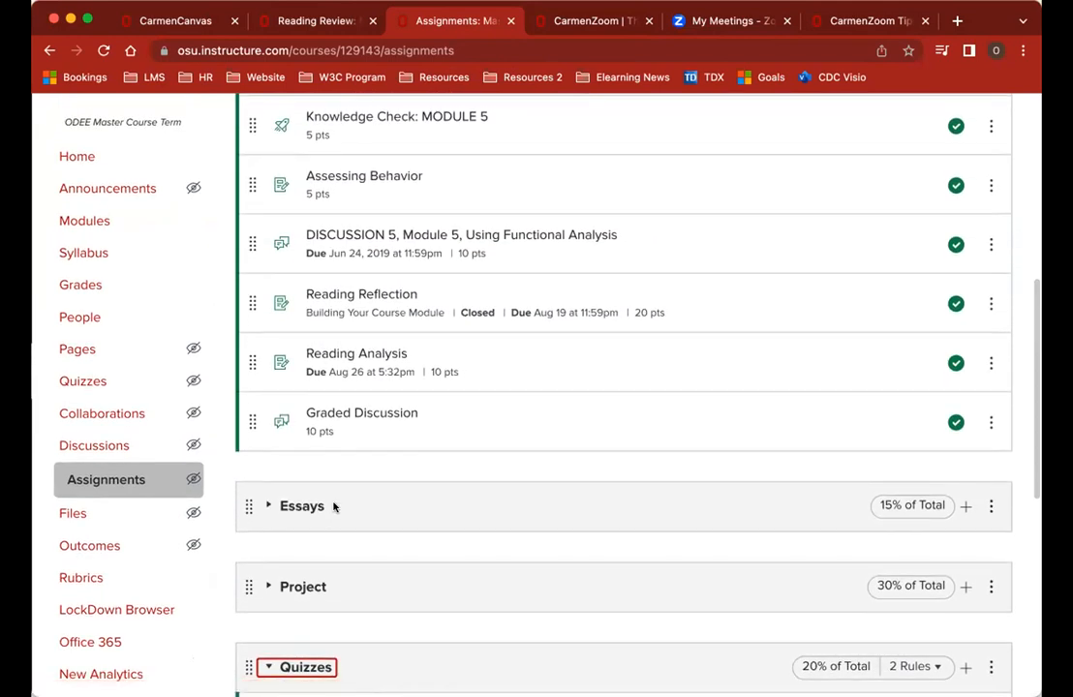
pyautogui.scroll(10, 334, 506)
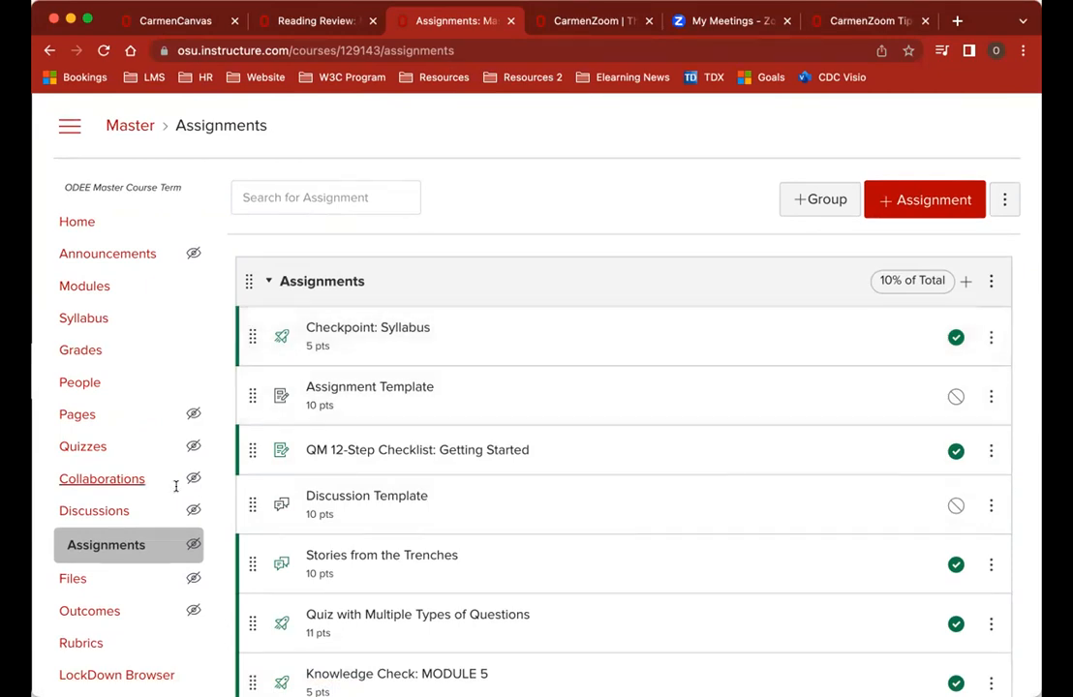
# Step: Create an assignment named Reading Reflection in the Assessments module of the course modules, with no indentation
pyautogui.click(118, 286)
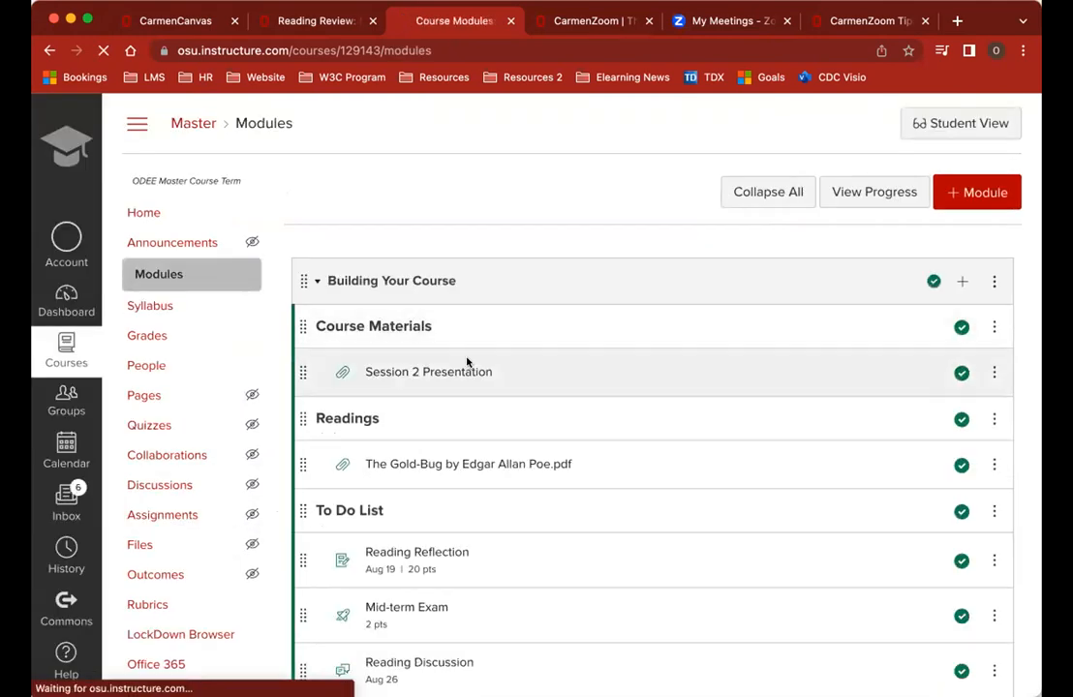
pyautogui.scroll(-5, 662, 461)
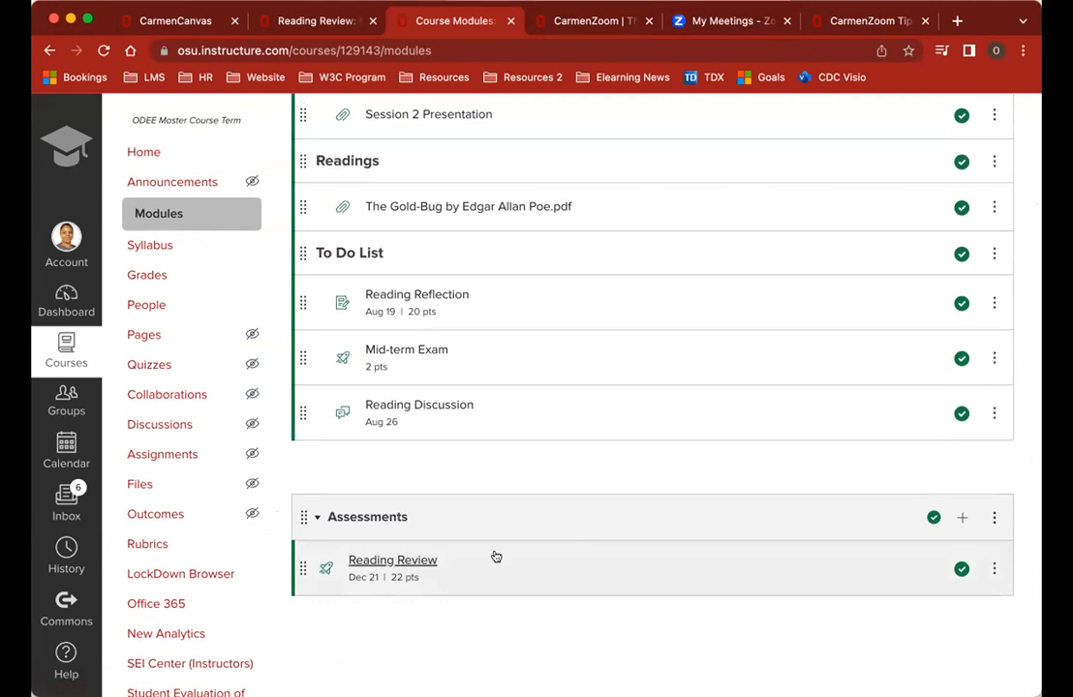
pyautogui.click(962, 517)
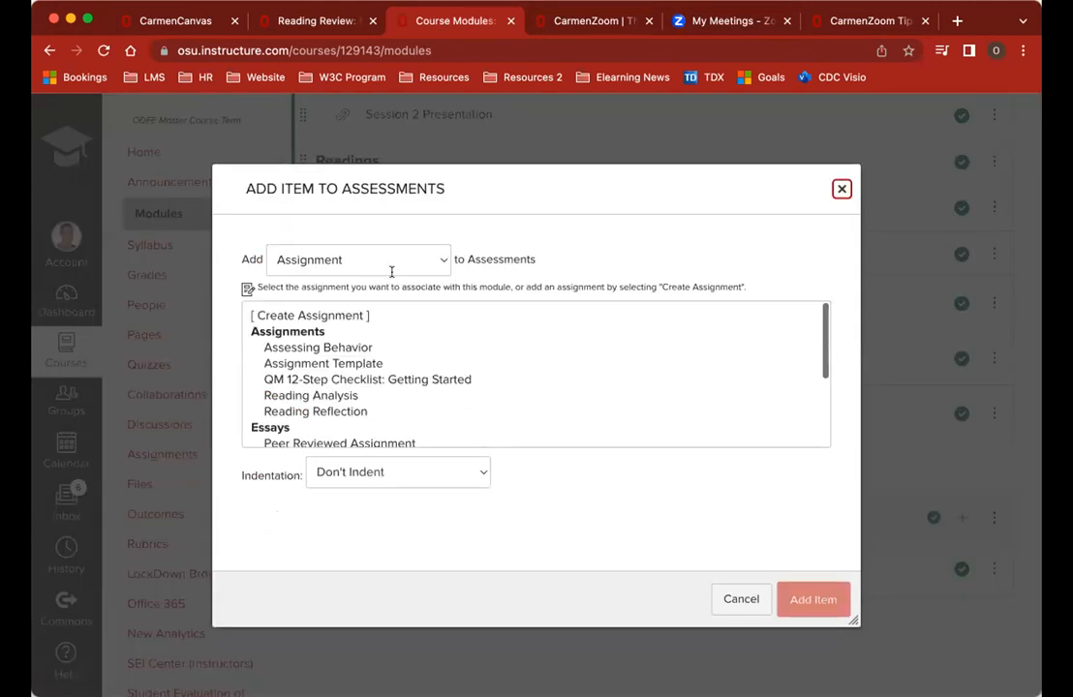
pyautogui.click(335, 320)
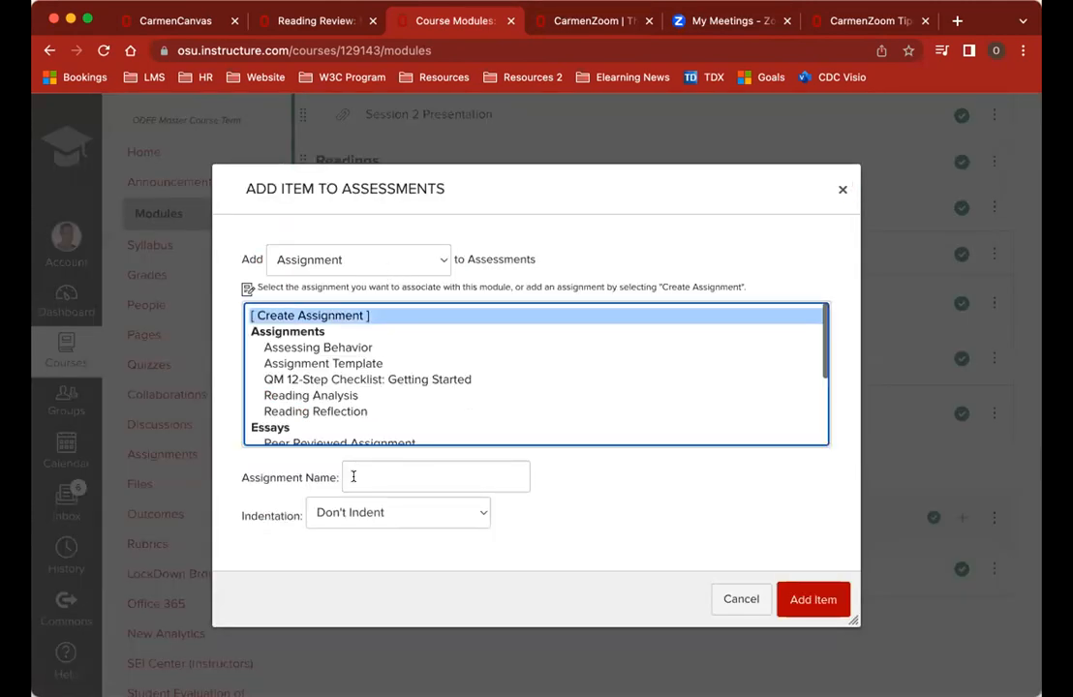
pyautogui.click(361, 477)
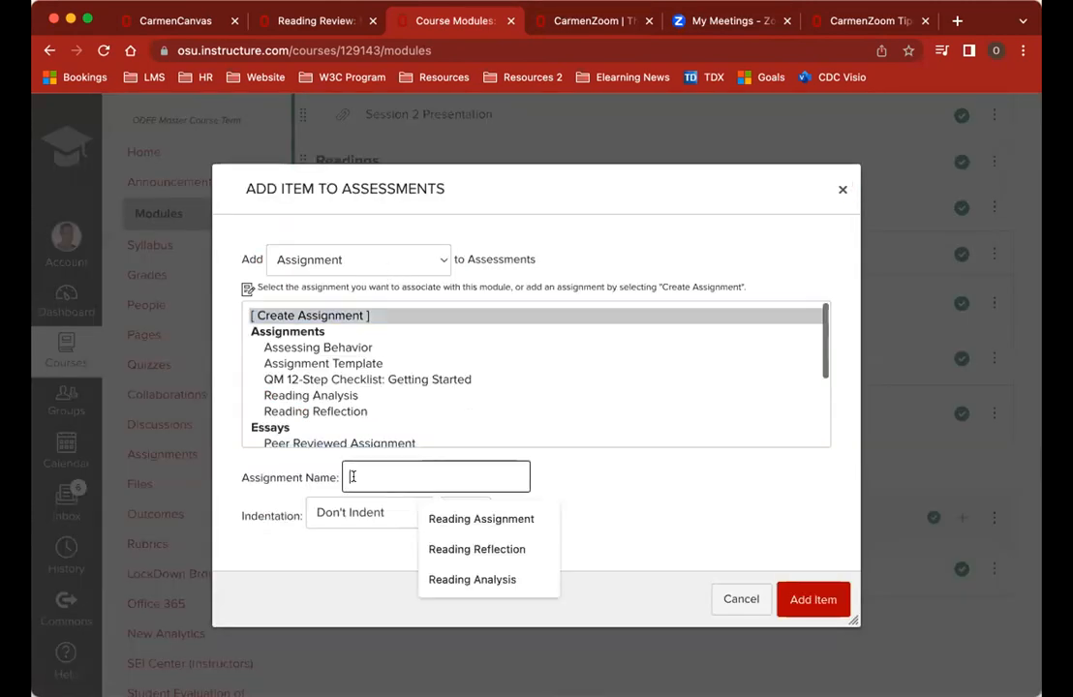
pyautogui.click(494, 549)
pyautogui.click(373, 516)
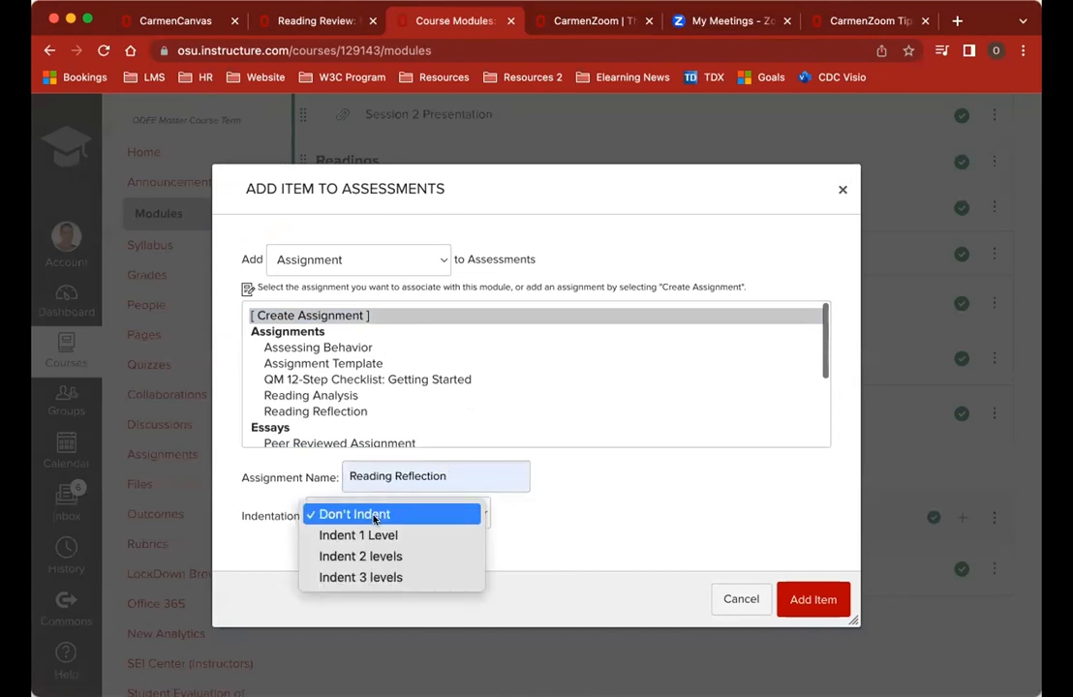
pyautogui.click(581, 520)
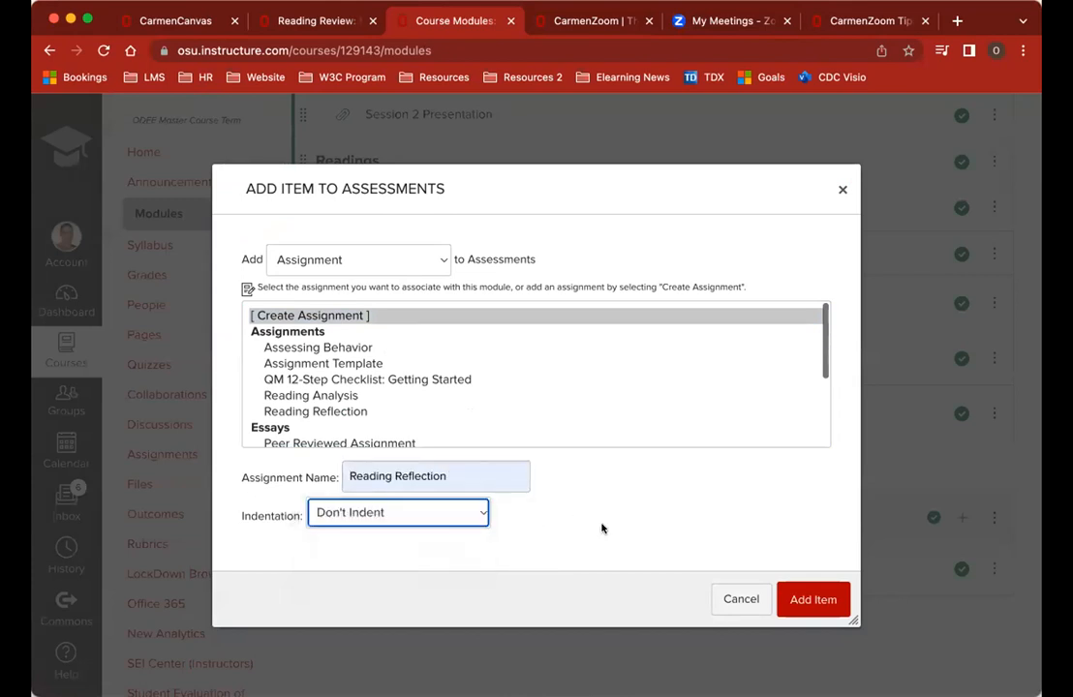
pyautogui.click(814, 599)
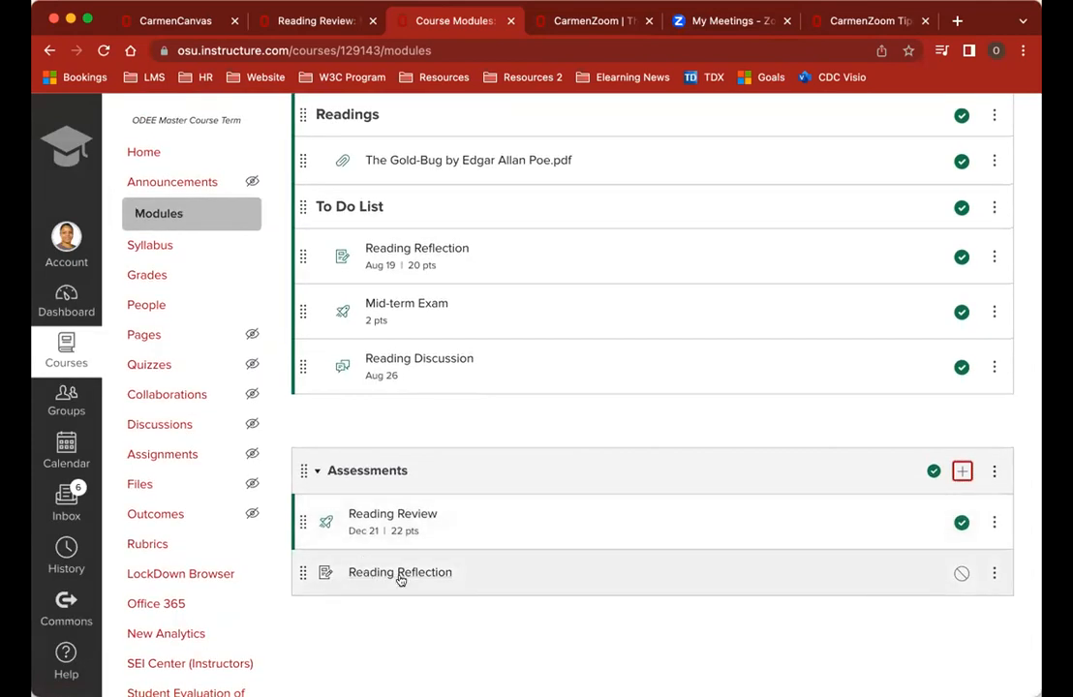
# Step: Open the new Reading Reflection assignment for editing and enter "Set expectations" as the first line of its description
pyautogui.click(400, 572)
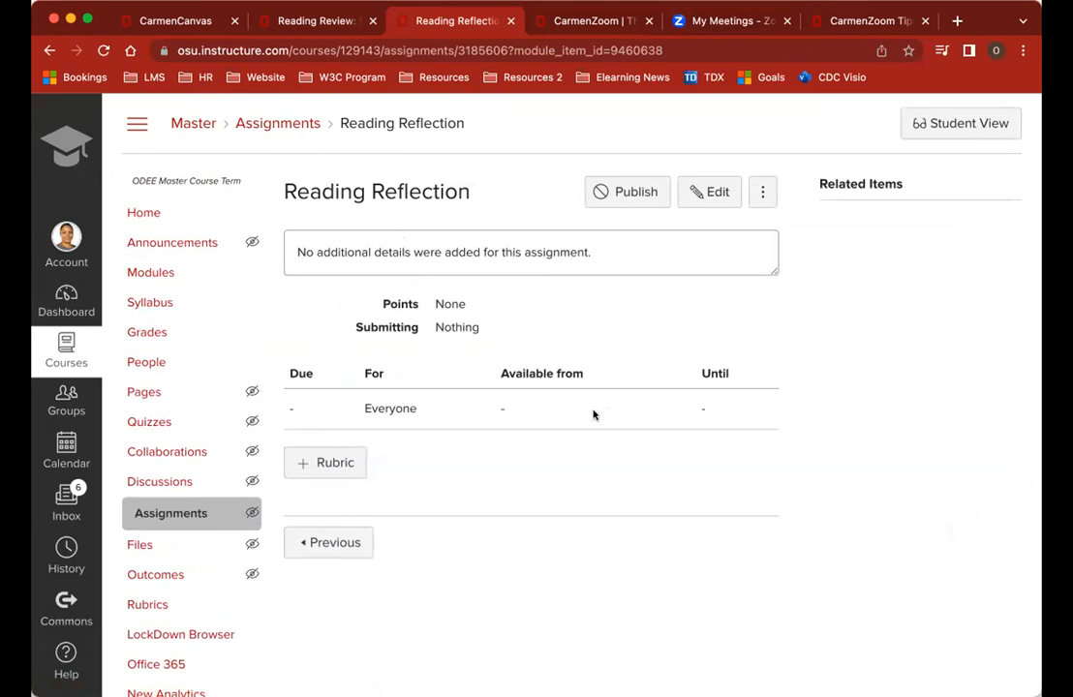
pyautogui.click(710, 192)
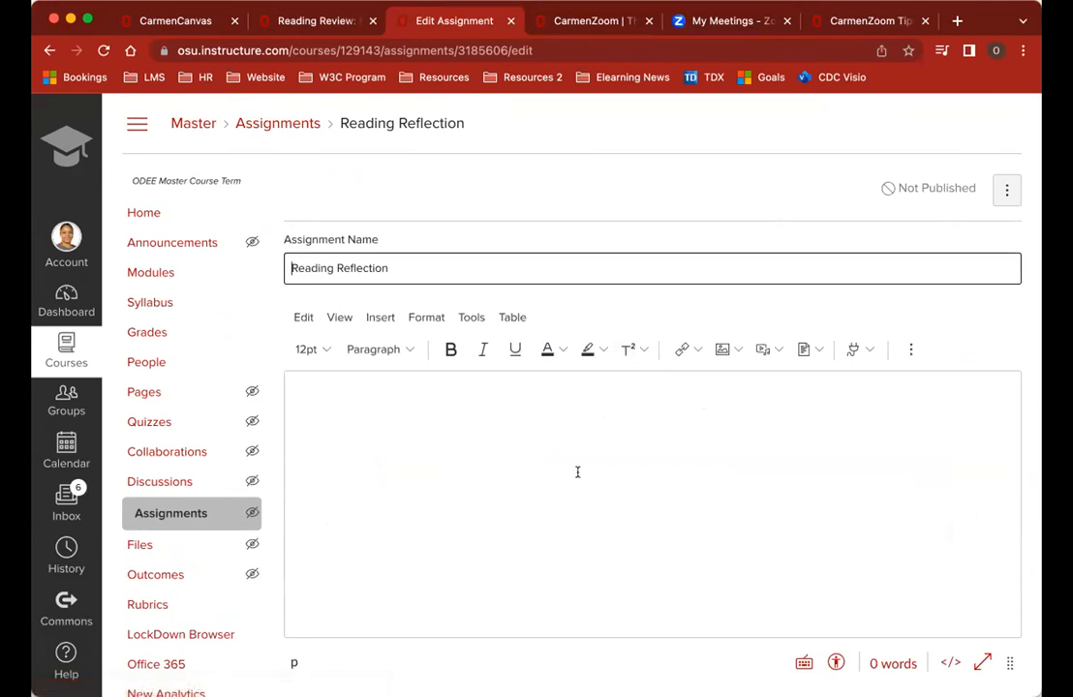
pyautogui.scroll(-2, 577, 470)
pyautogui.click(577, 392)
pyautogui.write('Set expec')
pyautogui.press('BackSpace')
pyautogui.write('ctations')
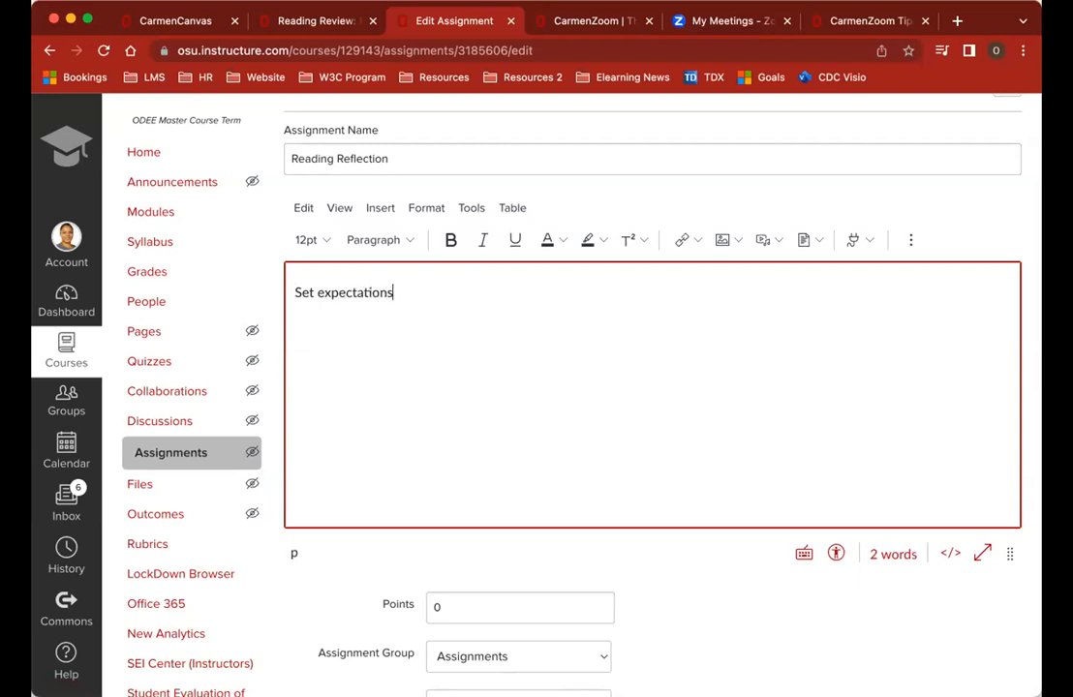
# Step: Add a second description line reading "put everything students need to know from the summary page."
pyautogui.press('Return')
pyautogui.write('put everything s')
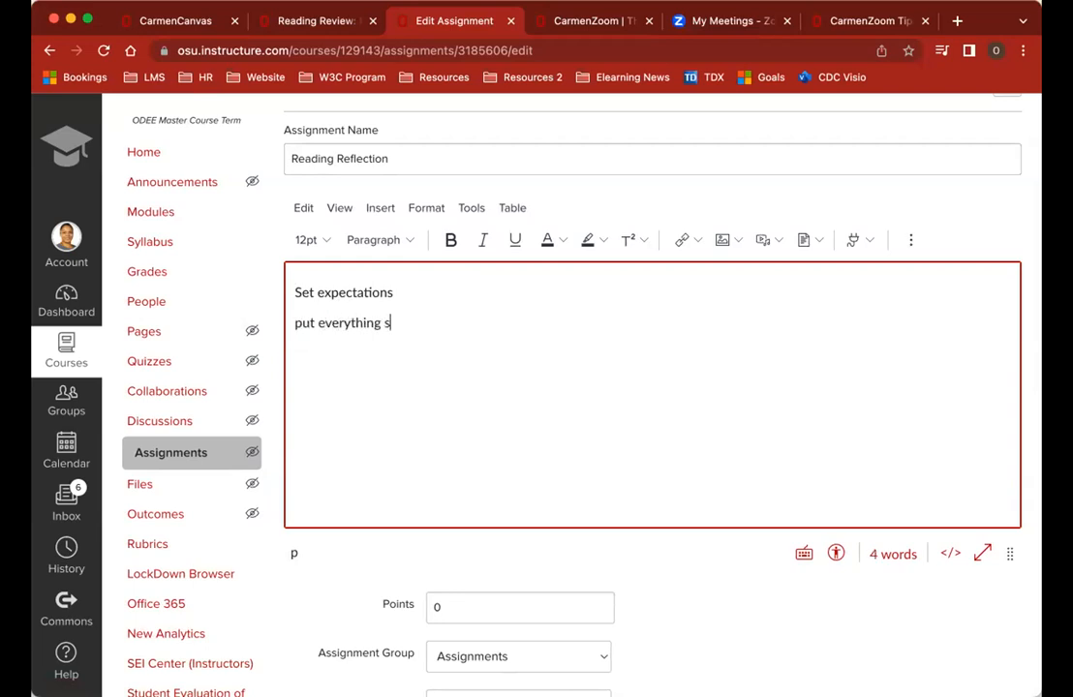
pyautogui.write('tudents need to know')
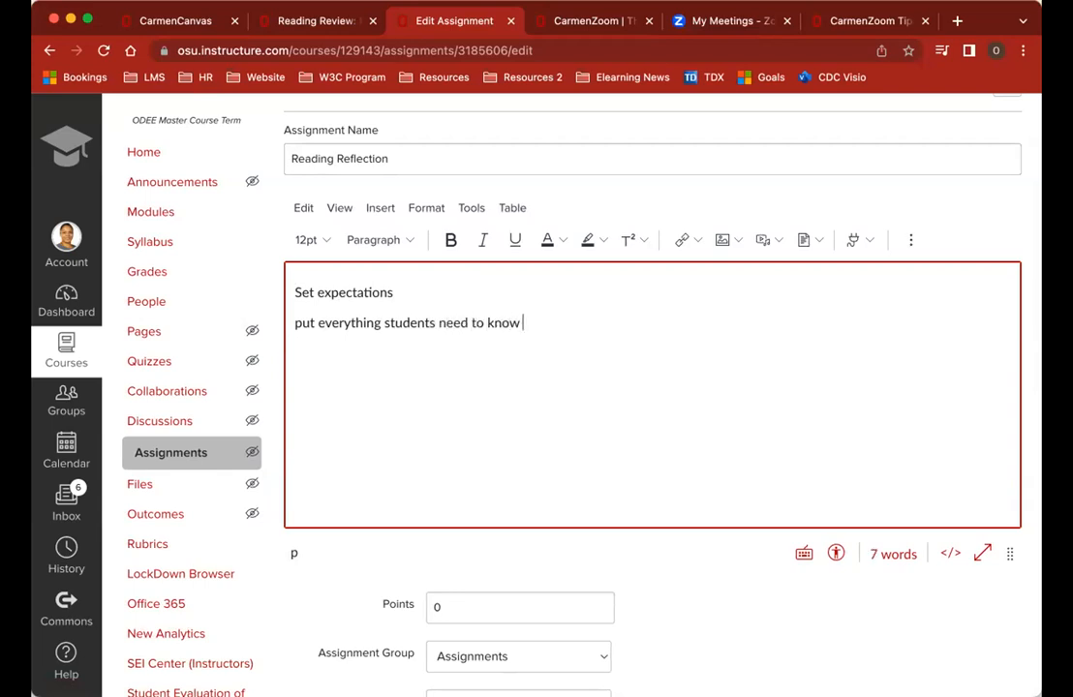
pyautogui.write(' from the summar y')
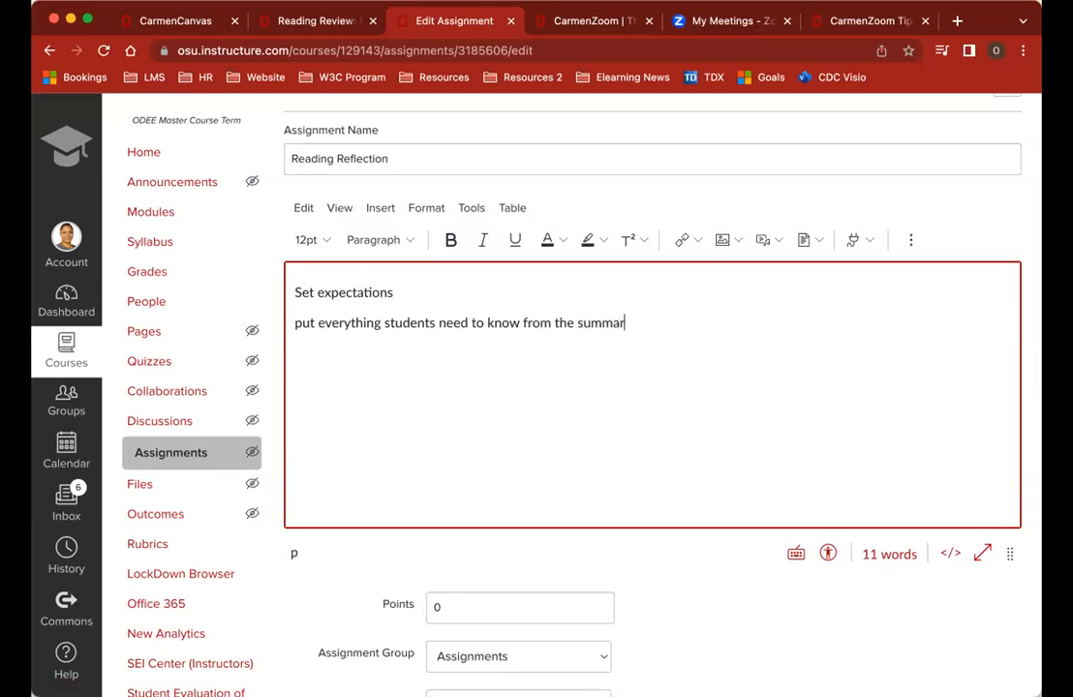
pyautogui.press('BackSpace')
pyautogui.press('BackSpace')
pyautogui.write('y page/..')
# Step: Add an "Instructions" line to the description and link it to the course document The Gold-Bug by Edgar Allan Poe.pdf
pyautogui.press('Return')
pyautogui.write('Instru')
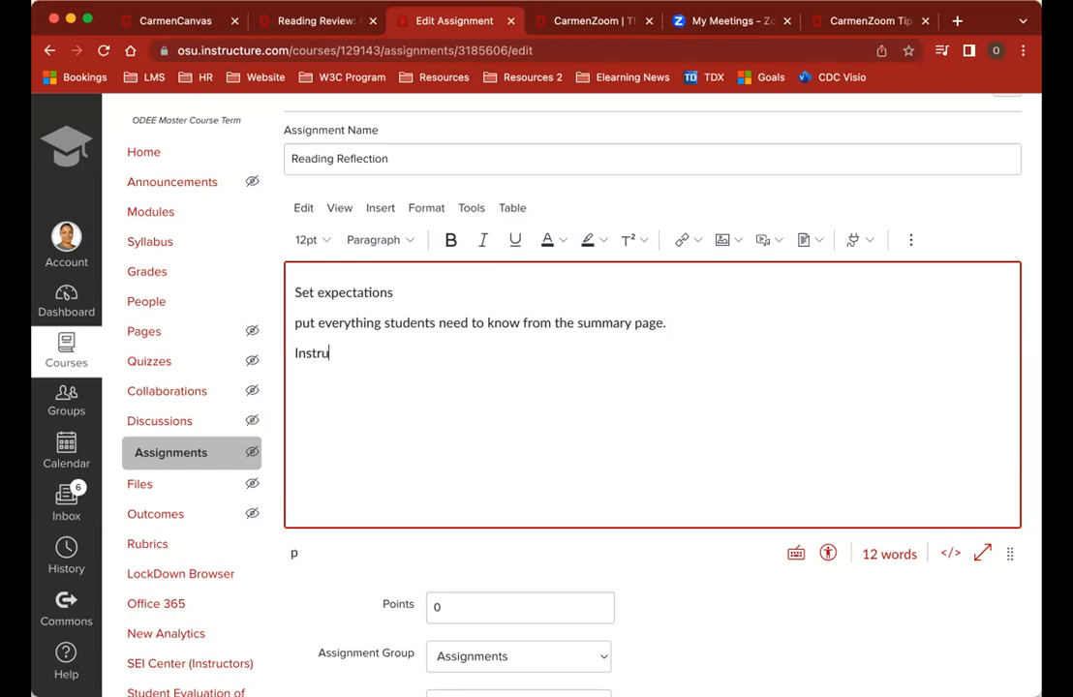
pyautogui.write('ctions')
pyautogui.doubleClick(335, 355)
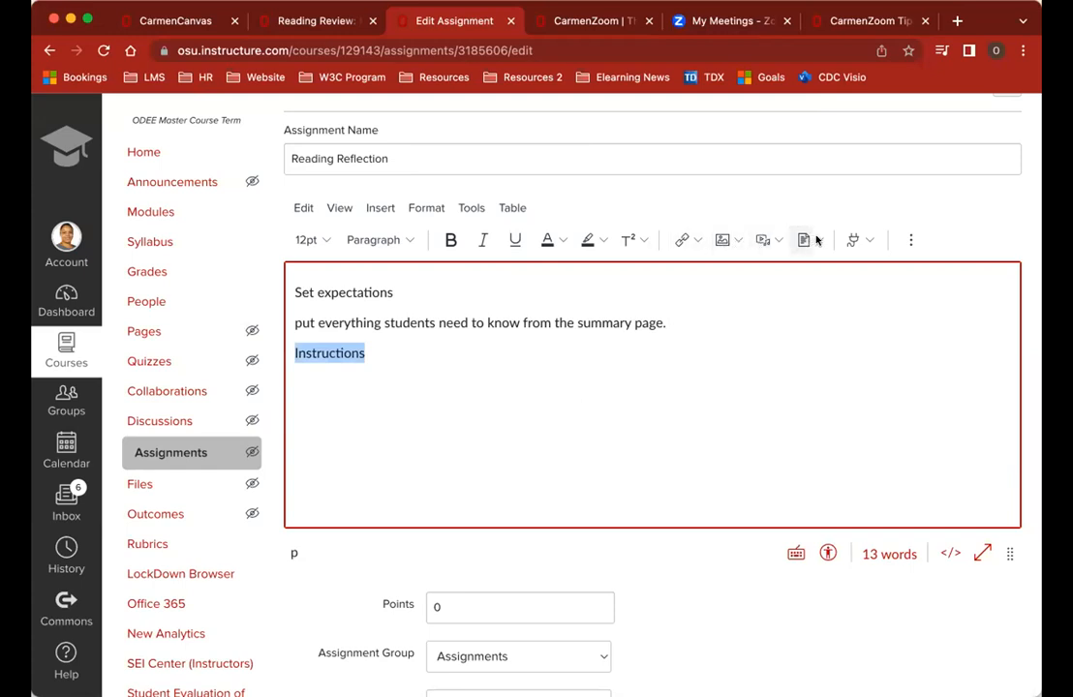
pyautogui.click(817, 240)
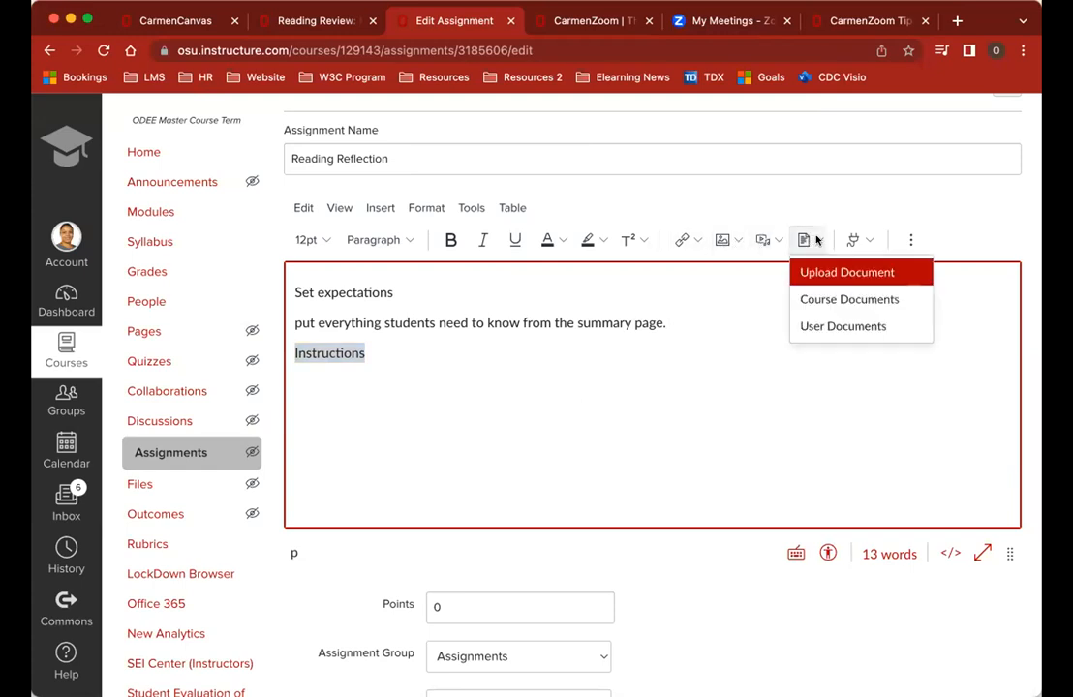
pyautogui.click(817, 306)
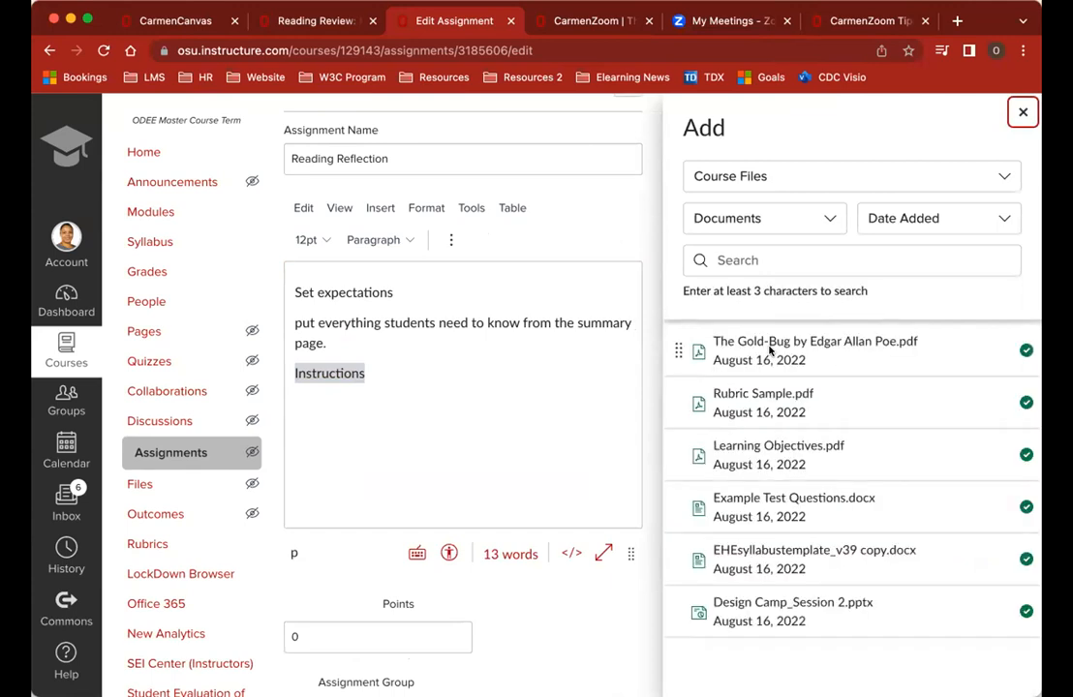
pyautogui.click(791, 351)
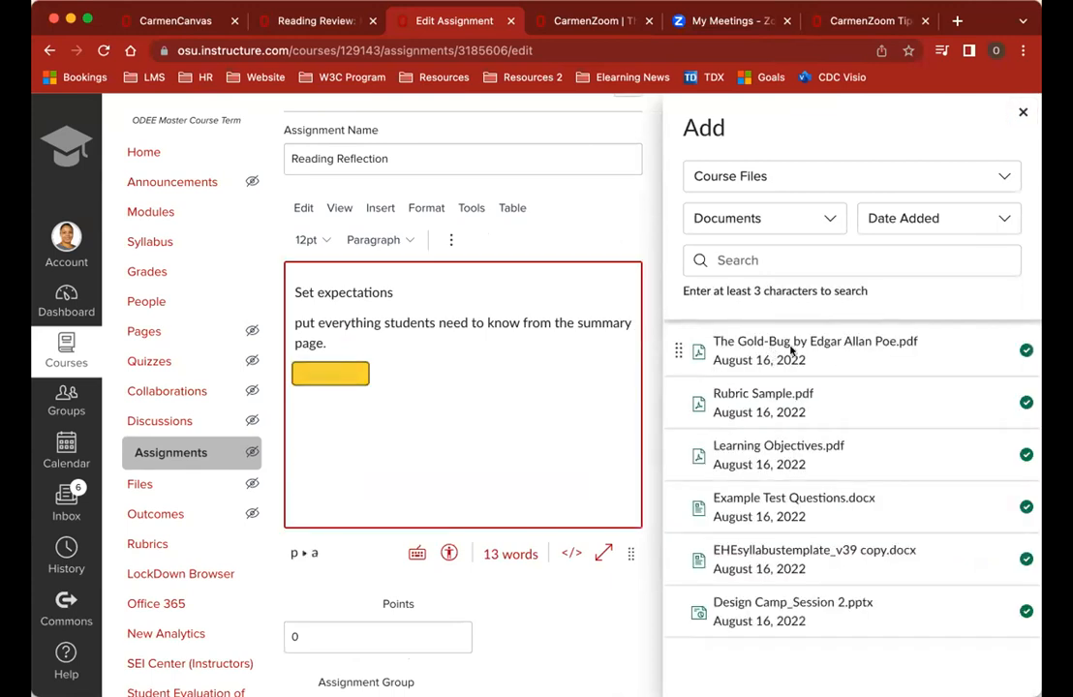
pyautogui.click(1021, 115)
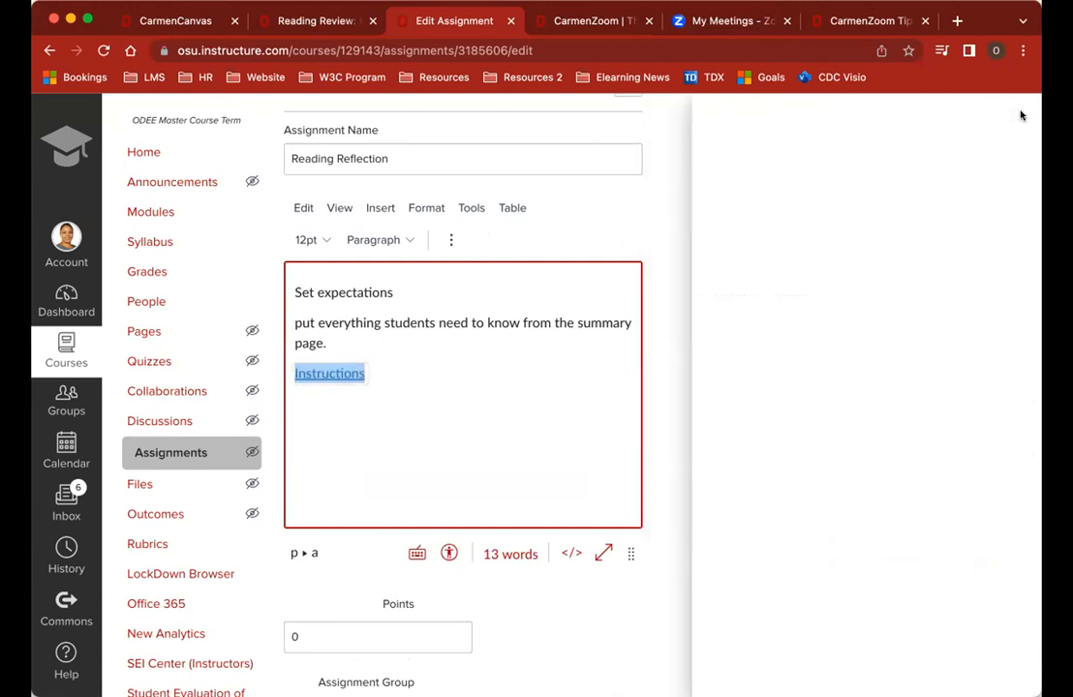
# Step: Set the Instructions link to preview inline, with the preview expanded by default
pyautogui.click(338, 355)
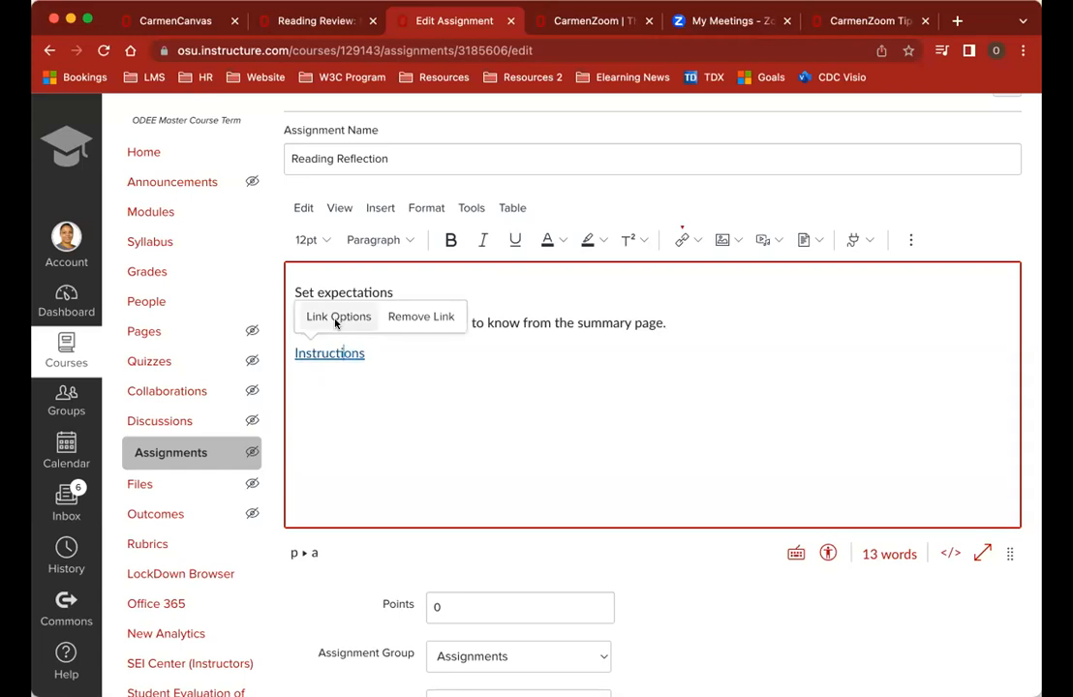
pyautogui.click(336, 322)
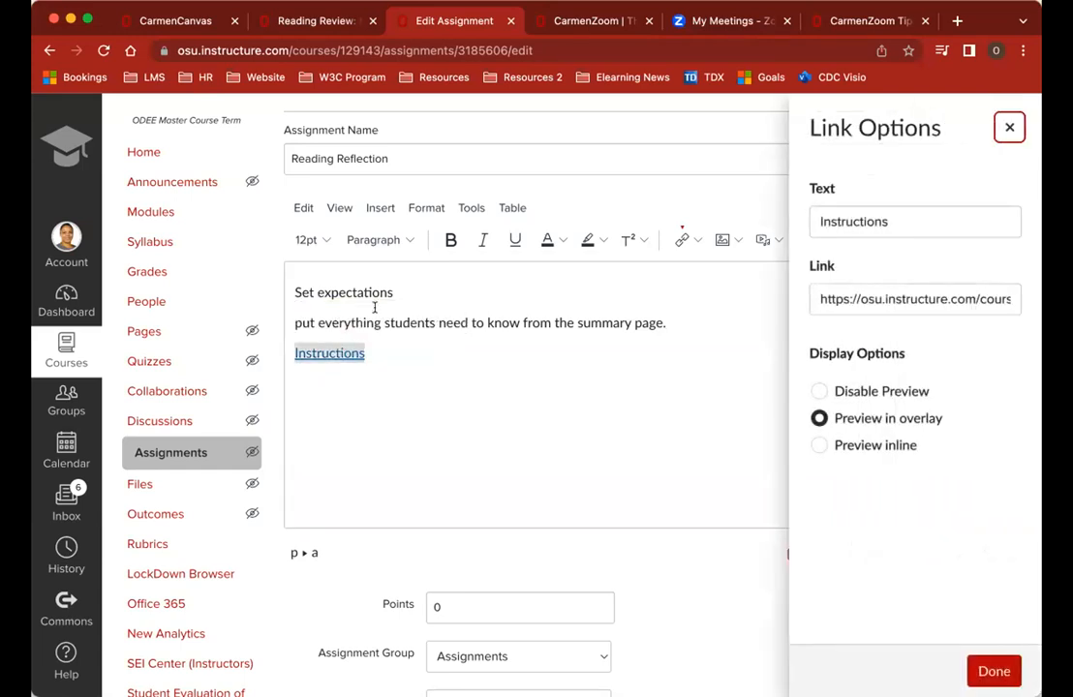
pyautogui.click(819, 446)
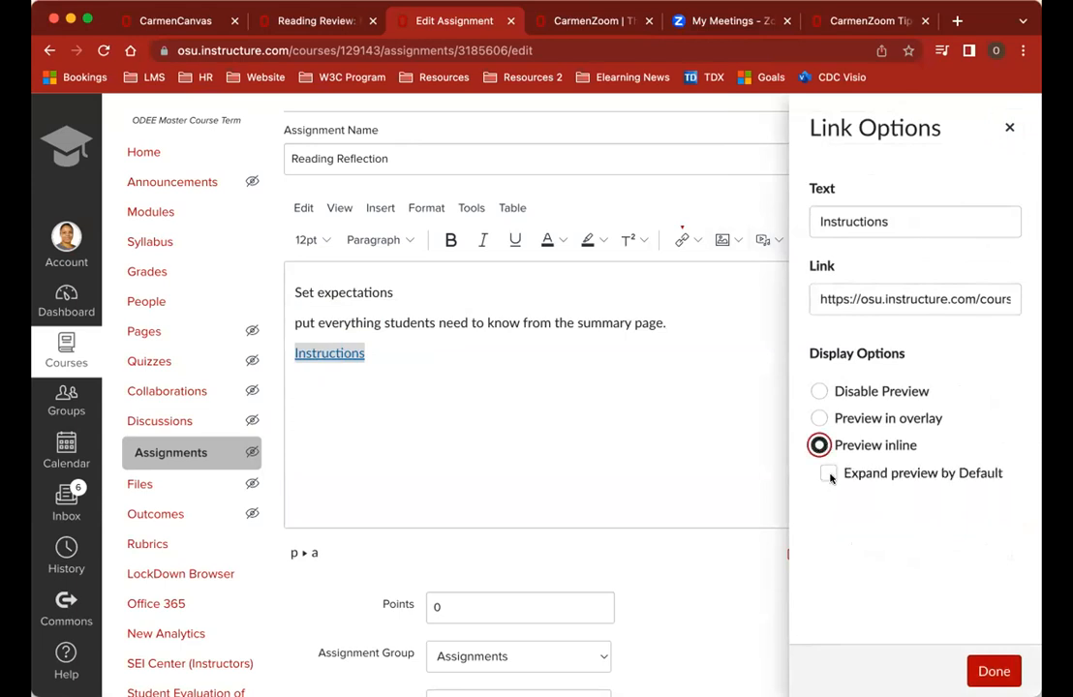
pyautogui.click(828, 473)
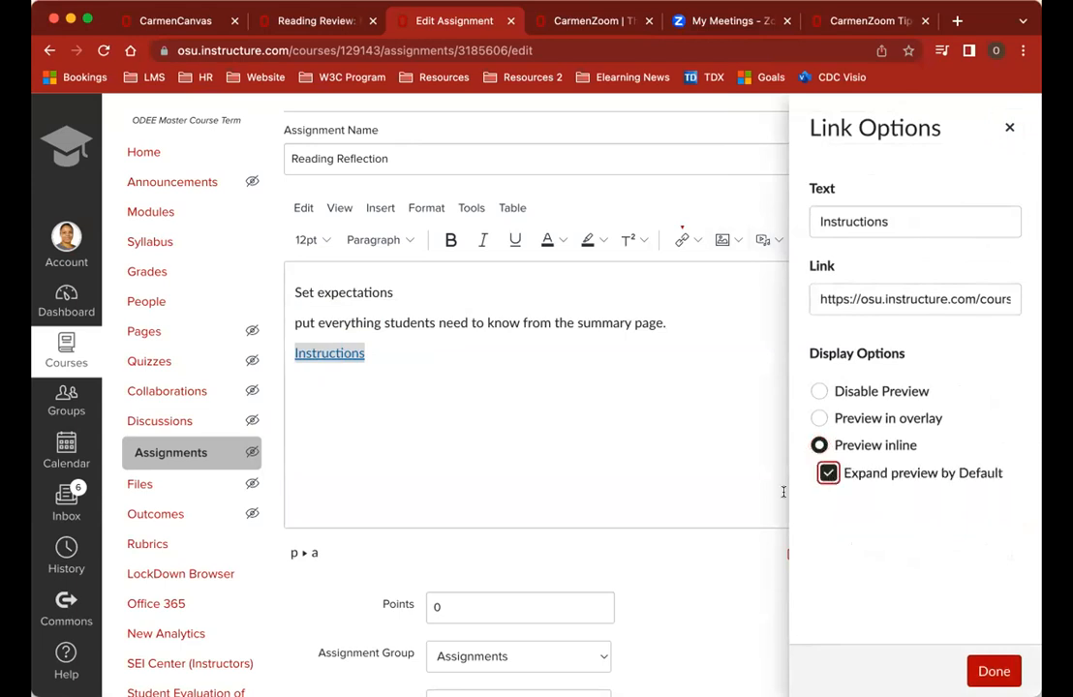
pyautogui.click(995, 672)
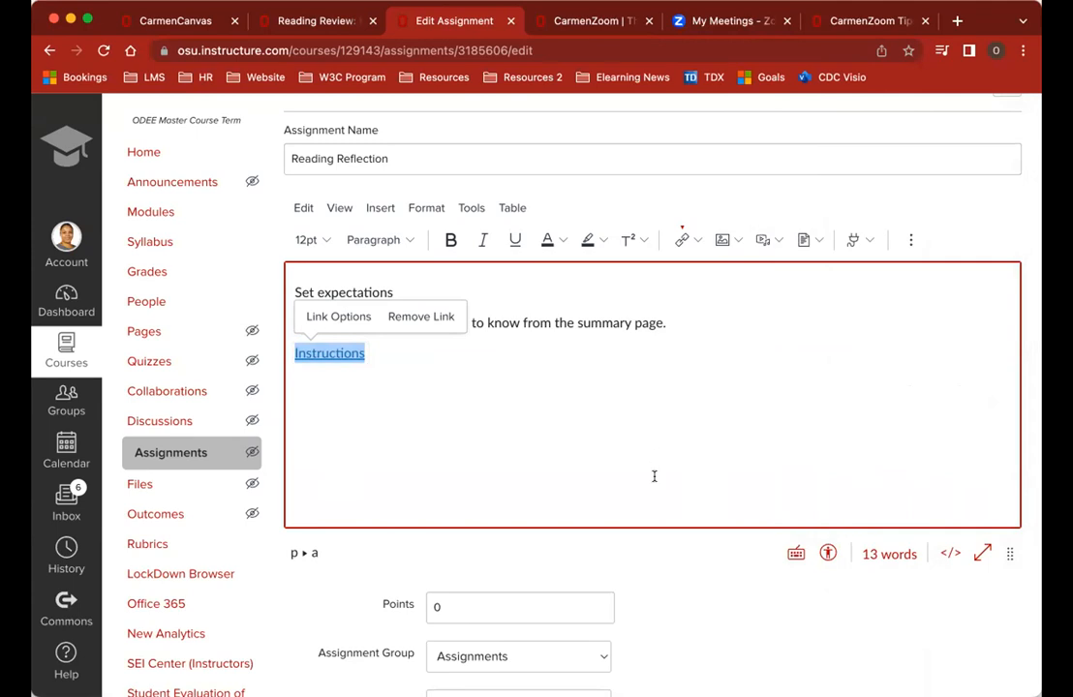
# Step: Set the assignment's points to 100
pyautogui.scroll(-2, 653, 476)
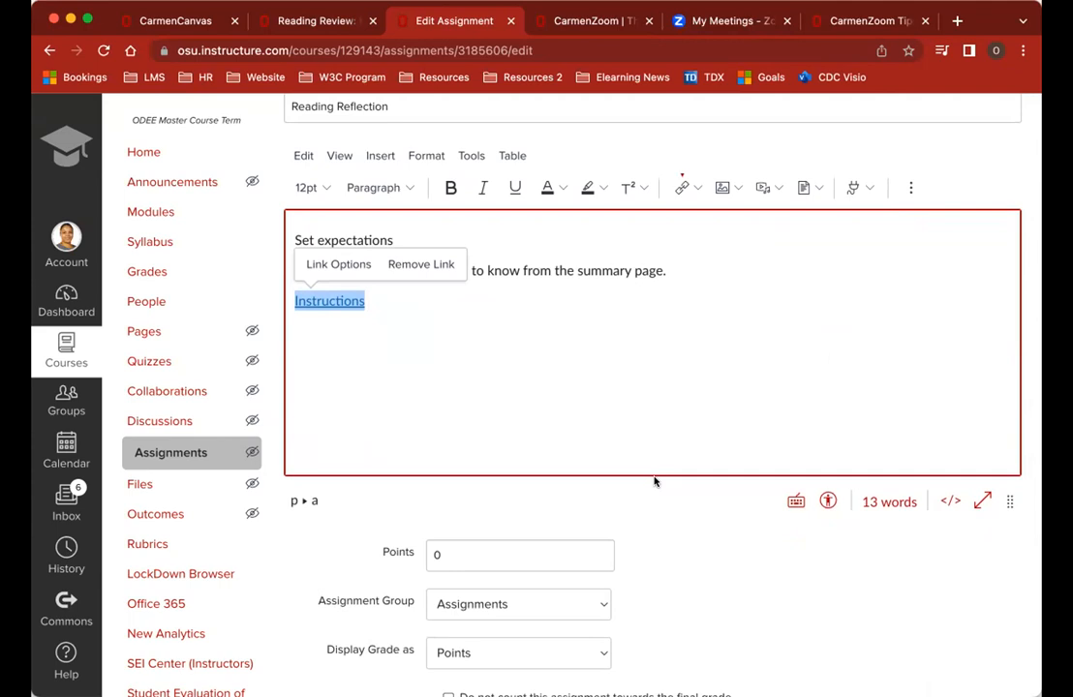
pyautogui.scroll(-6, 654, 481)
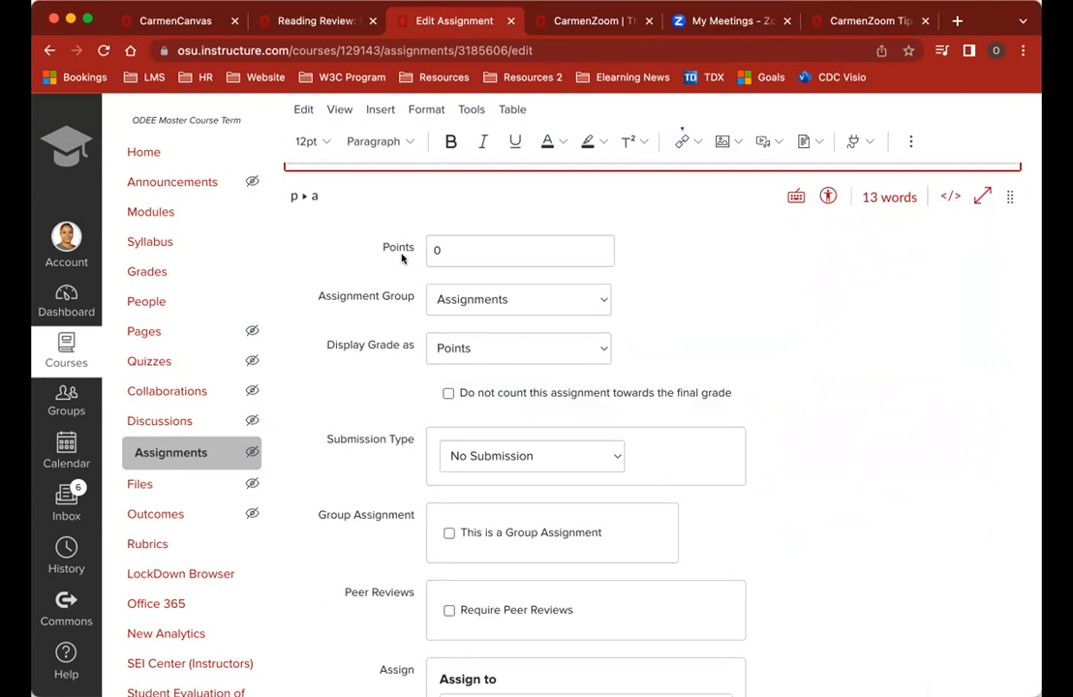
pyautogui.scroll(5, 402, 259)
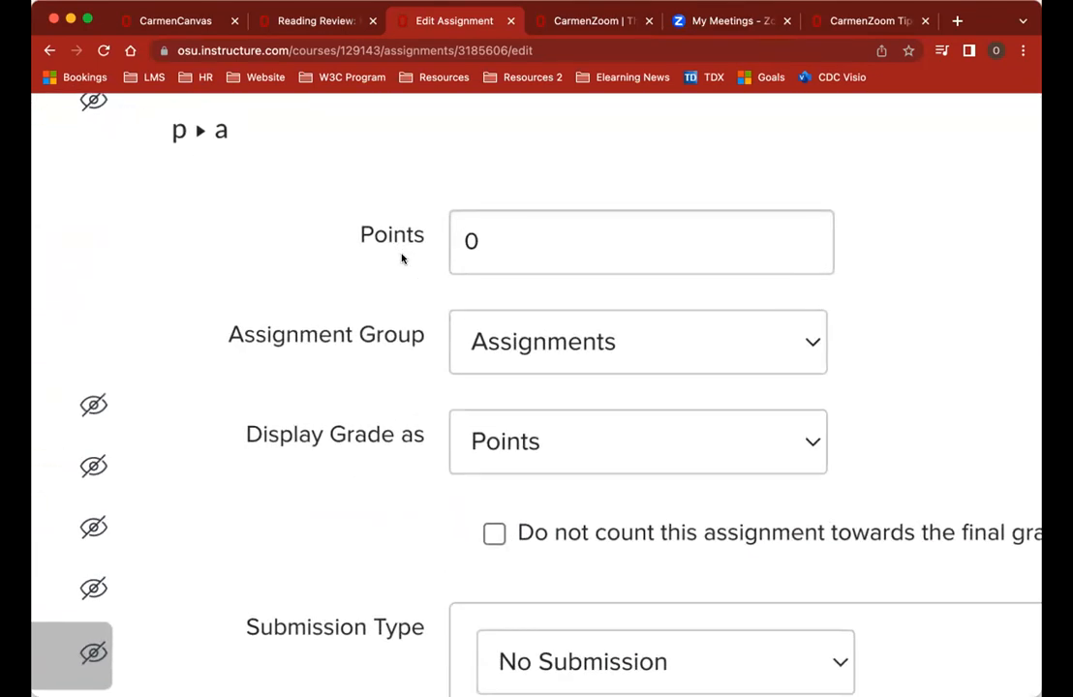
pyautogui.scroll(-1, 402, 258)
pyautogui.doubleClick(494, 191)
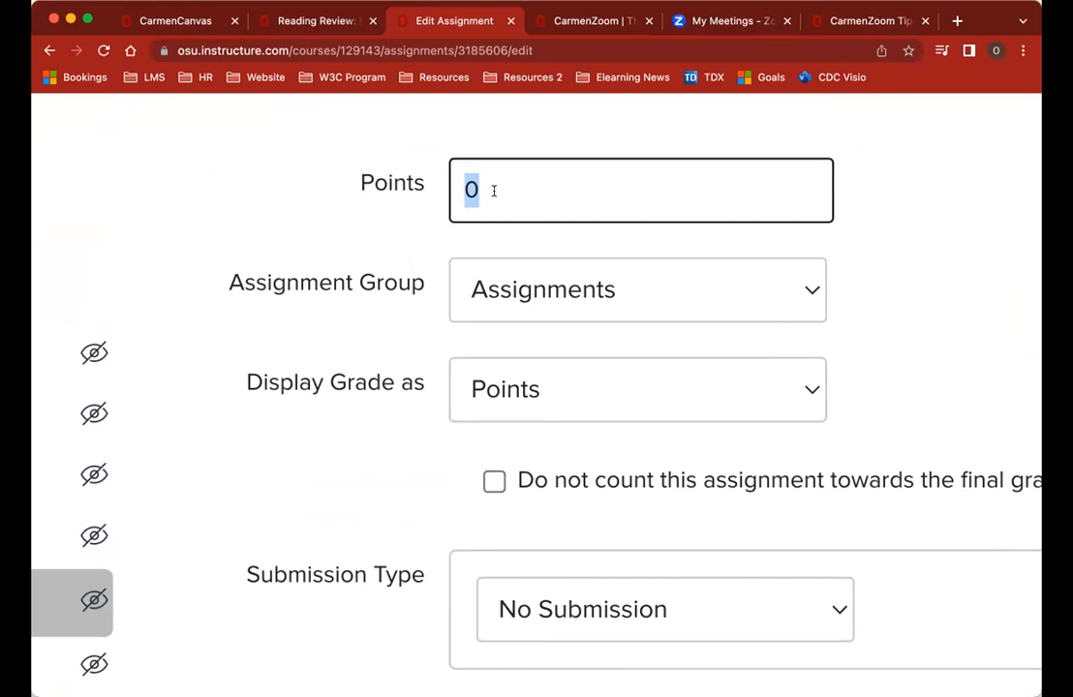
pyautogui.write('50')
pyautogui.press('BackSpace')
pyautogui.press('BackSpace')
pyautogui.write('100')
# Step: Place the assignment in the Essays assignment group
pyautogui.scroll(-3, 599, 379)
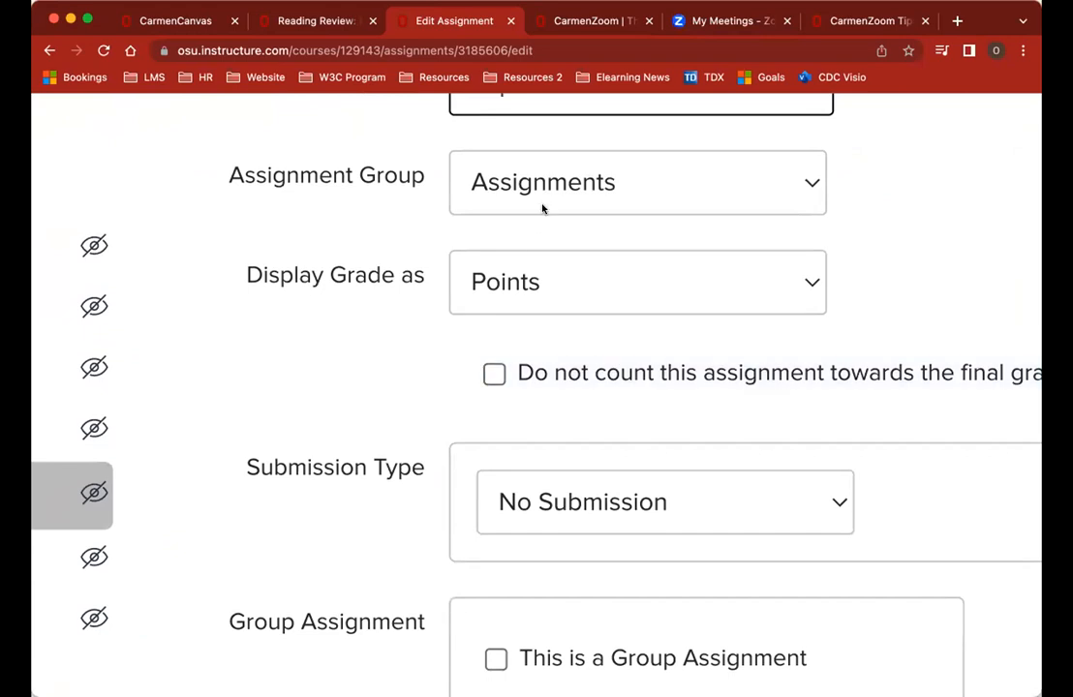
pyautogui.click(543, 195)
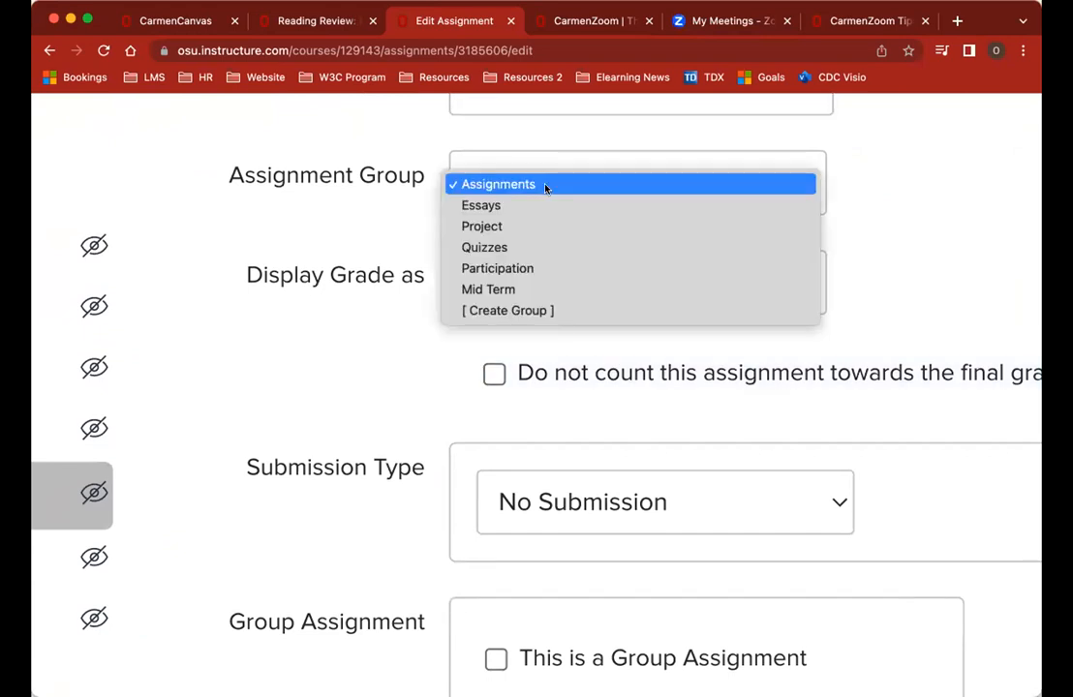
pyautogui.click(544, 204)
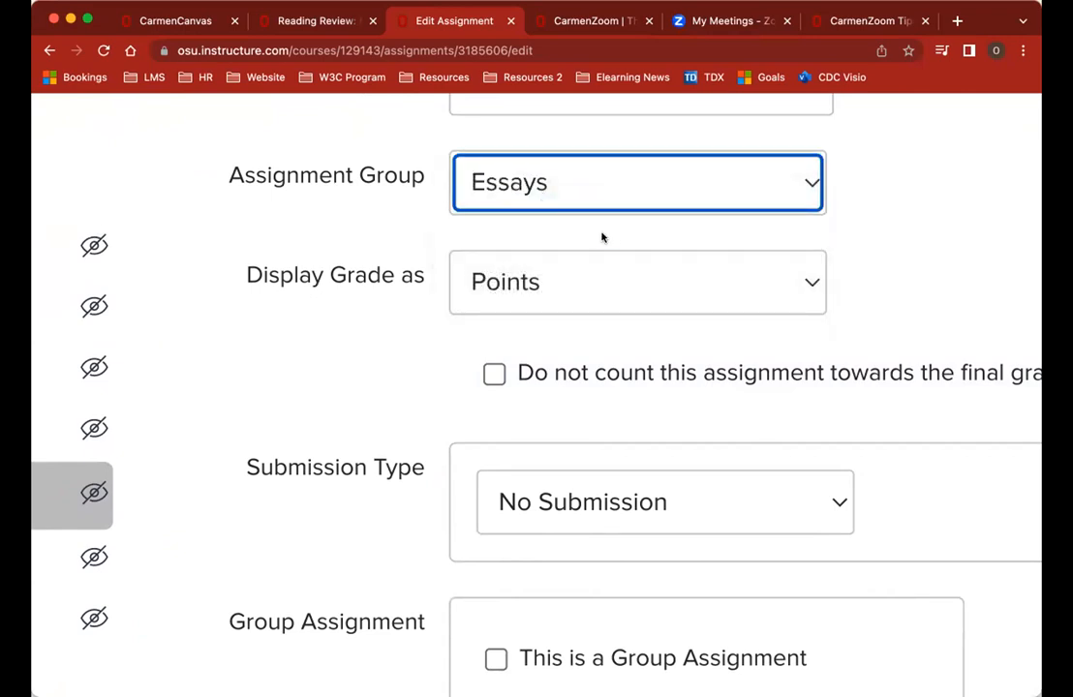
# Step: Review the grade display choices, keeping Points, and switch the option to exclude the assignment from the final grade on and off
pyautogui.scroll(-1, 602, 238)
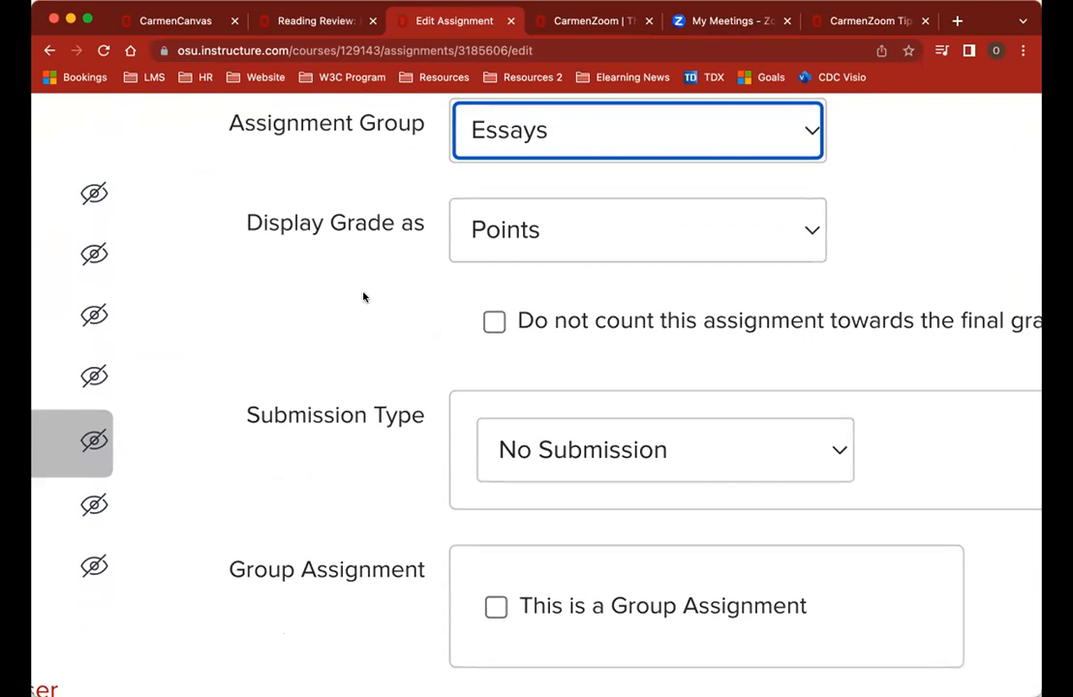
pyautogui.scroll(-1, 397, 302)
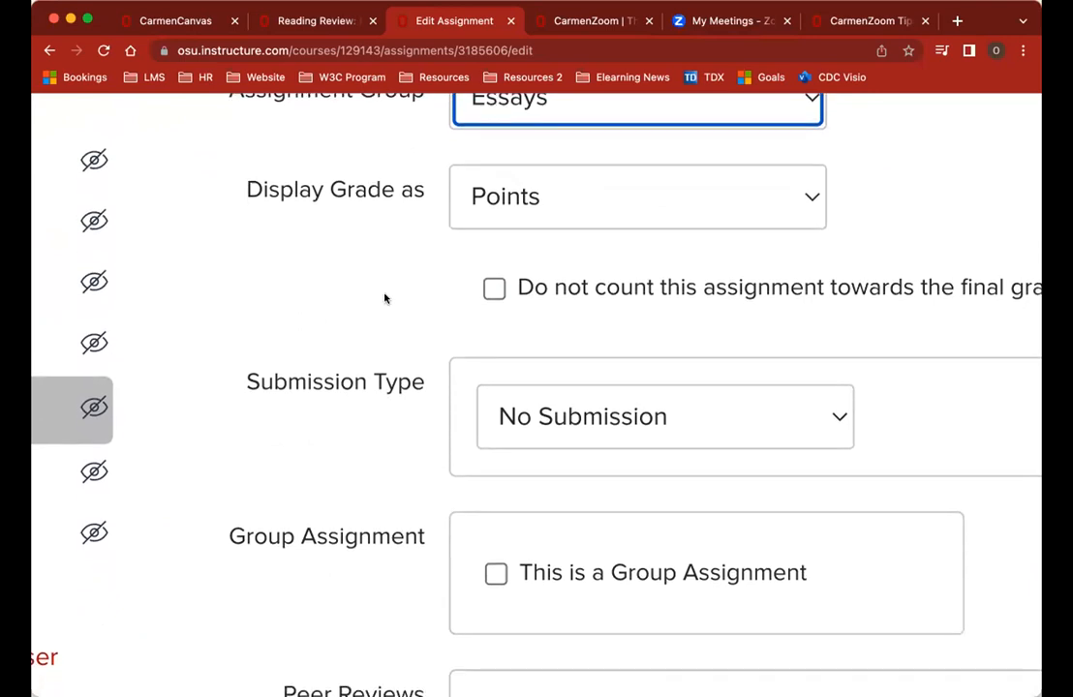
pyautogui.click(566, 194)
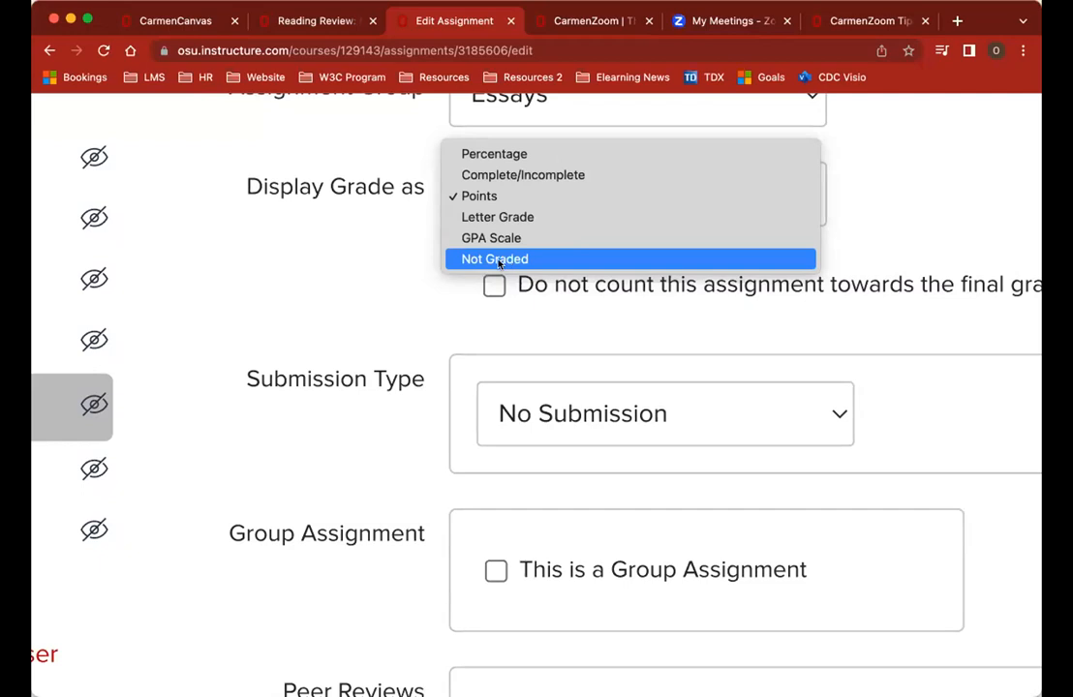
pyautogui.click(460, 302)
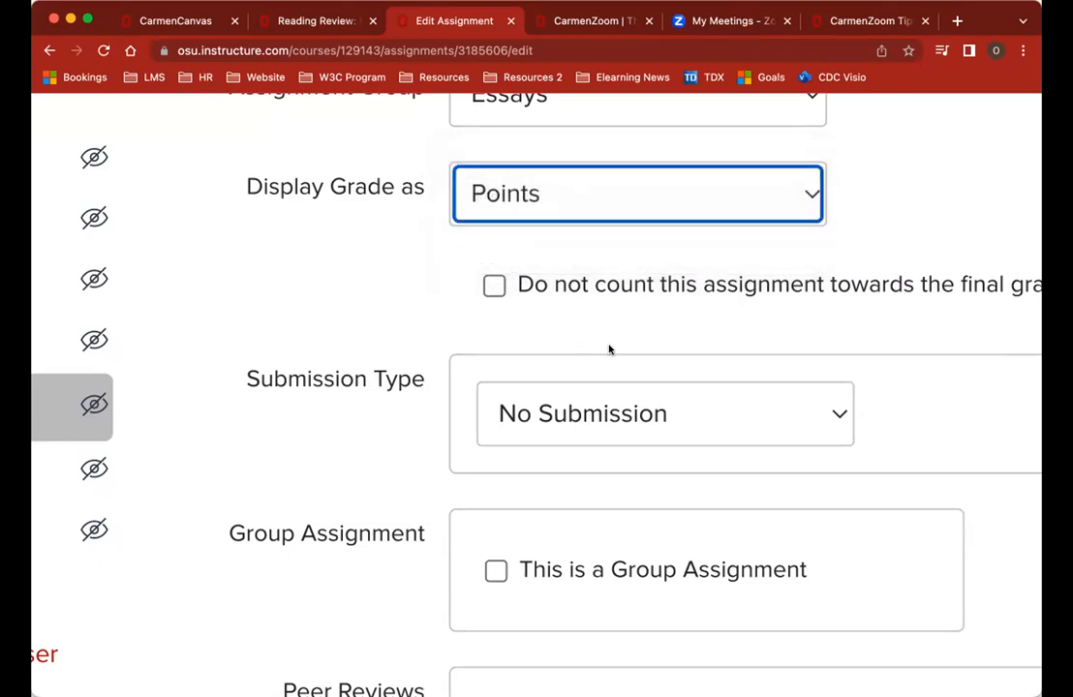
pyautogui.click(388, 283)
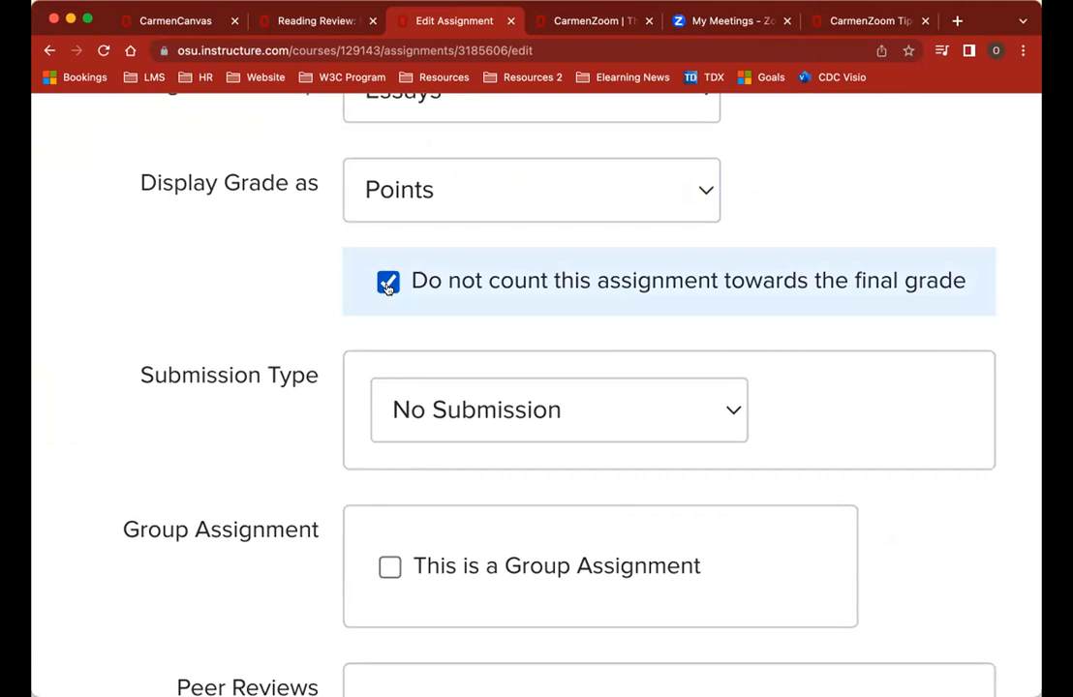
pyautogui.click(387, 283)
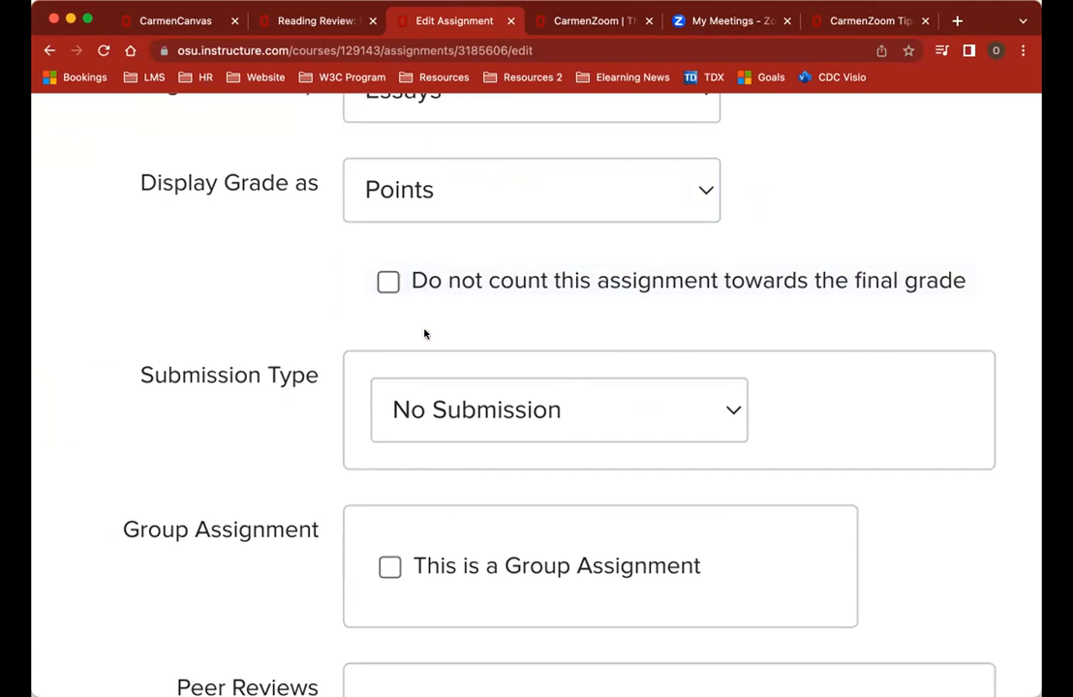
# Step: Set the assignment's submission type to On Paper
pyautogui.scroll(-1, 425, 334)
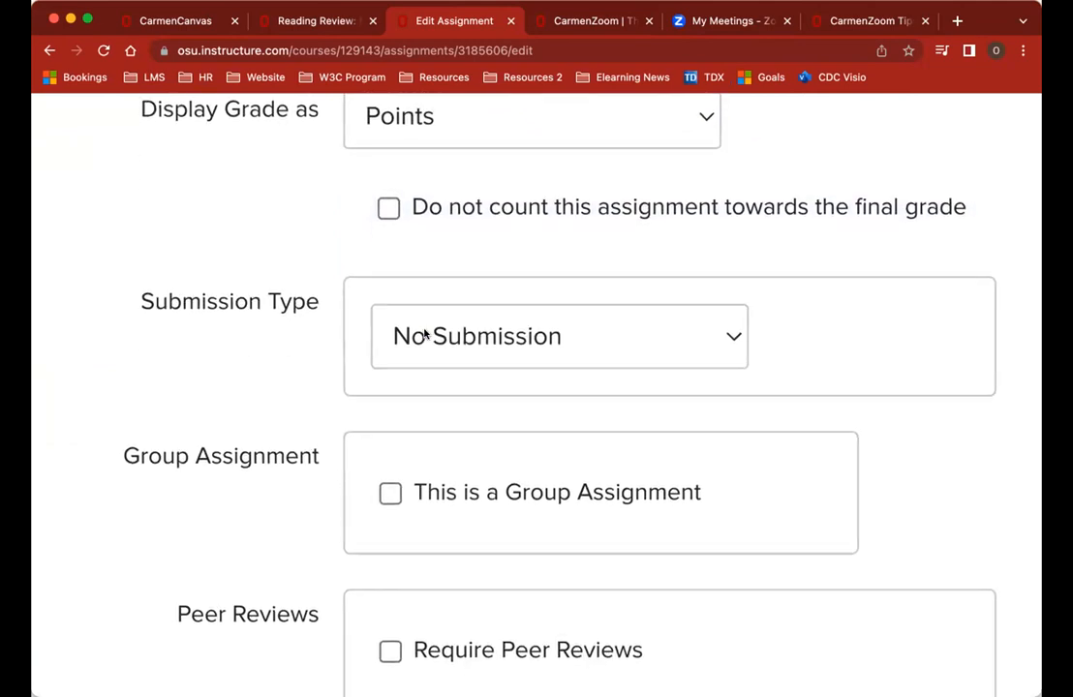
pyautogui.scroll(-2, 412, 383)
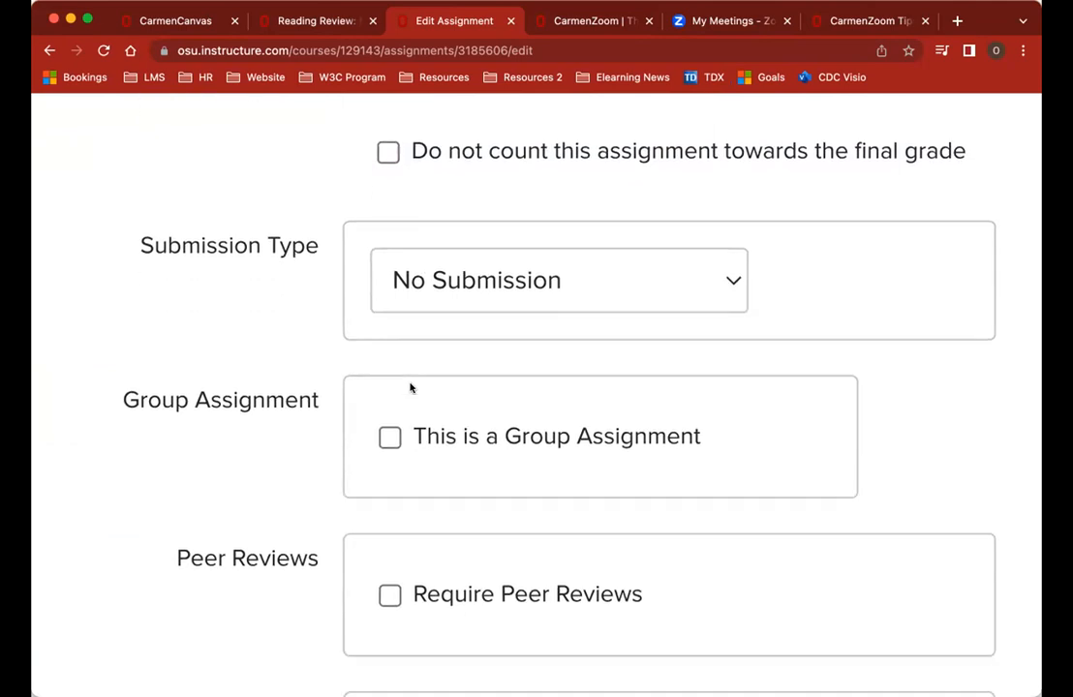
pyautogui.scroll(-1, 411, 388)
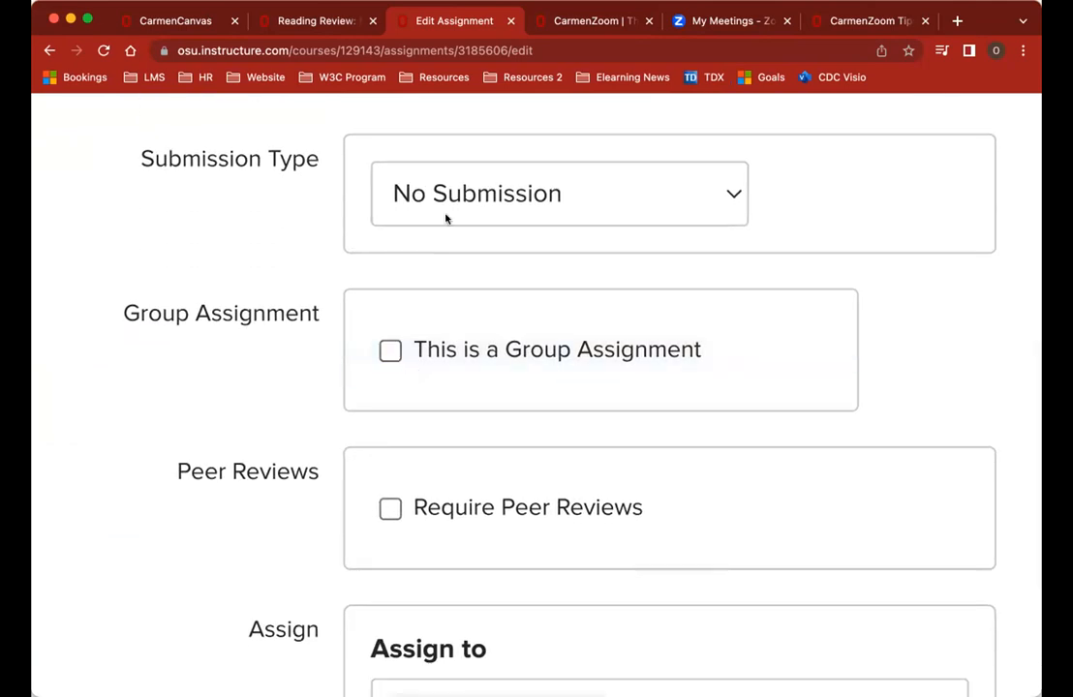
pyautogui.click(577, 203)
pyautogui.click(576, 203)
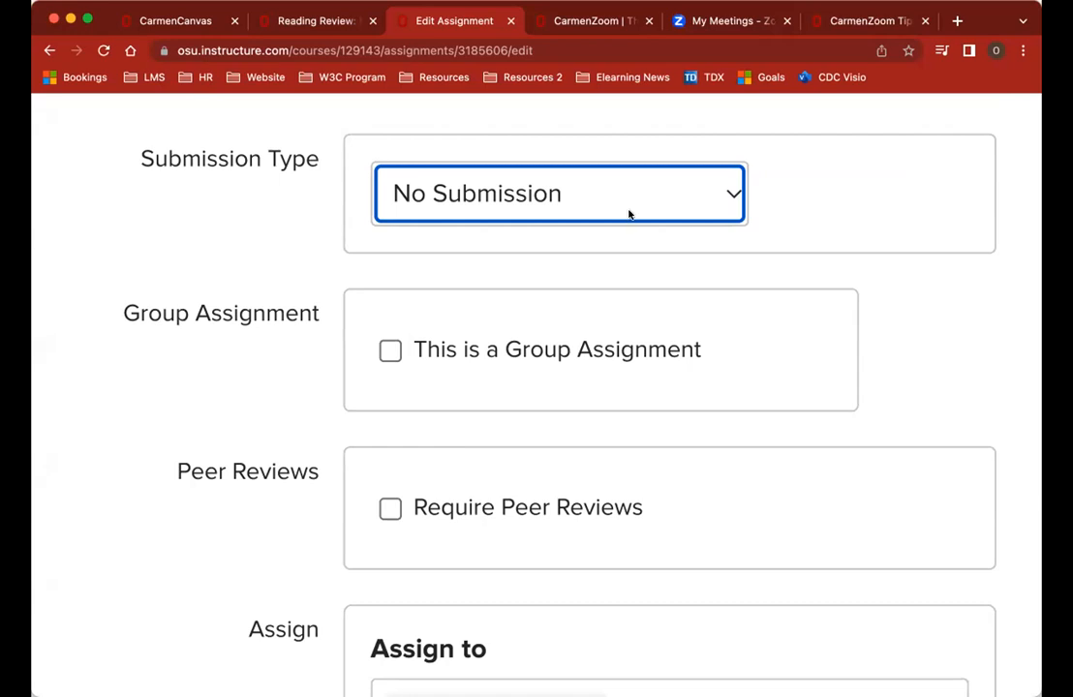
pyautogui.click(615, 201)
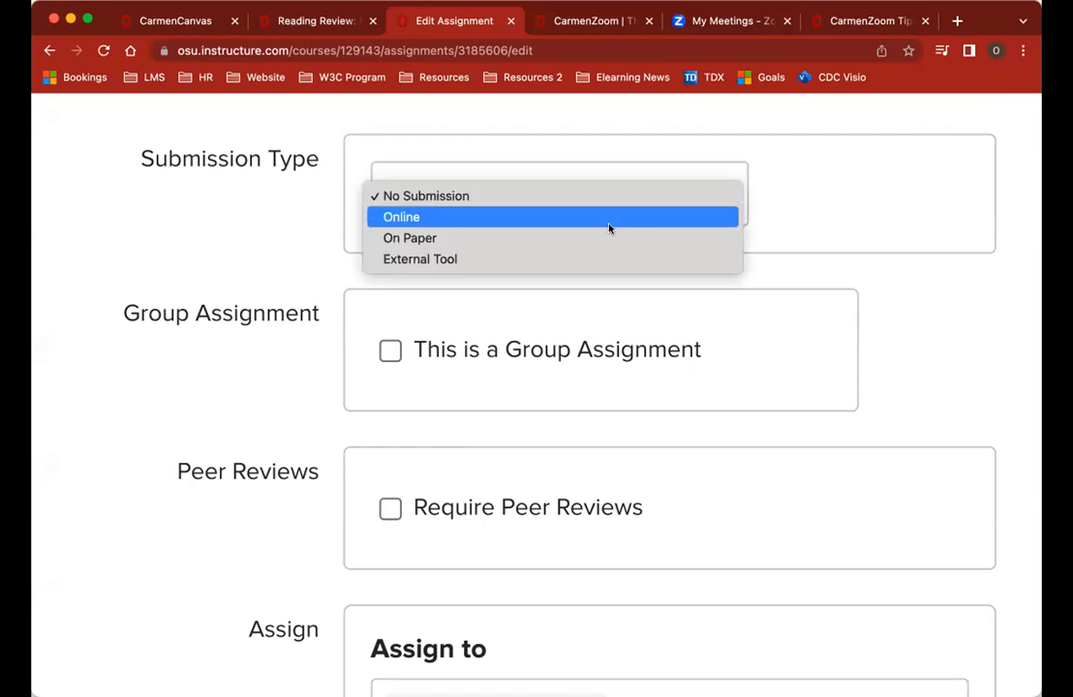
pyautogui.click(609, 237)
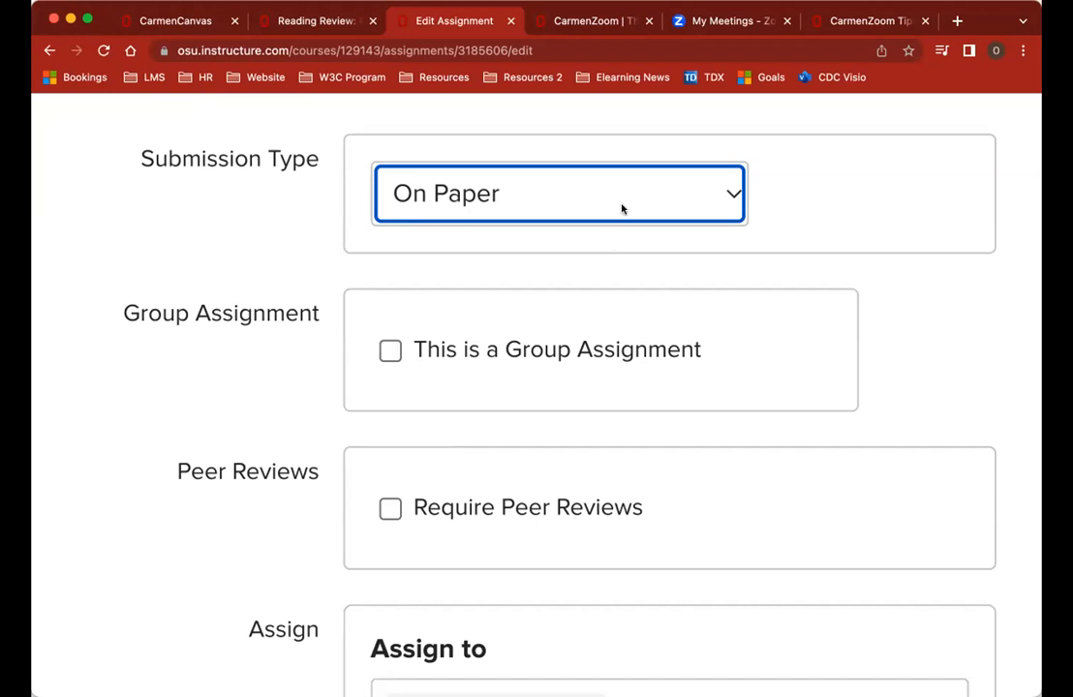
# Step: Set the submission type to Online and allow text entry, file uploads and website URLs as entry options
pyautogui.click(622, 209)
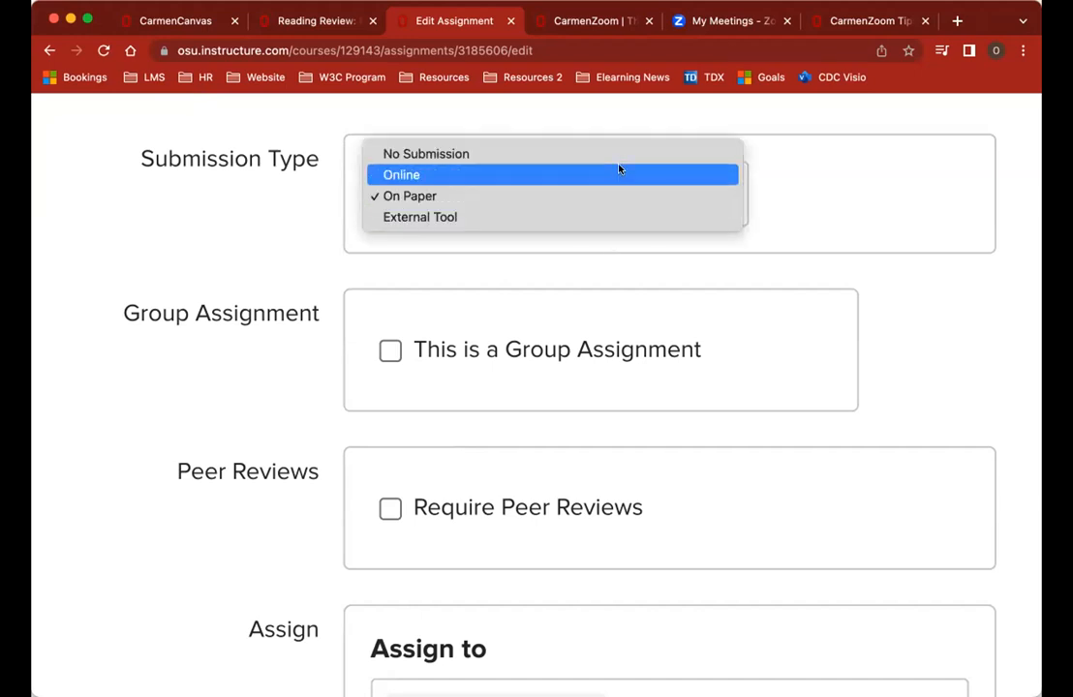
pyautogui.click(619, 174)
pyautogui.scroll(-2, 629, 379)
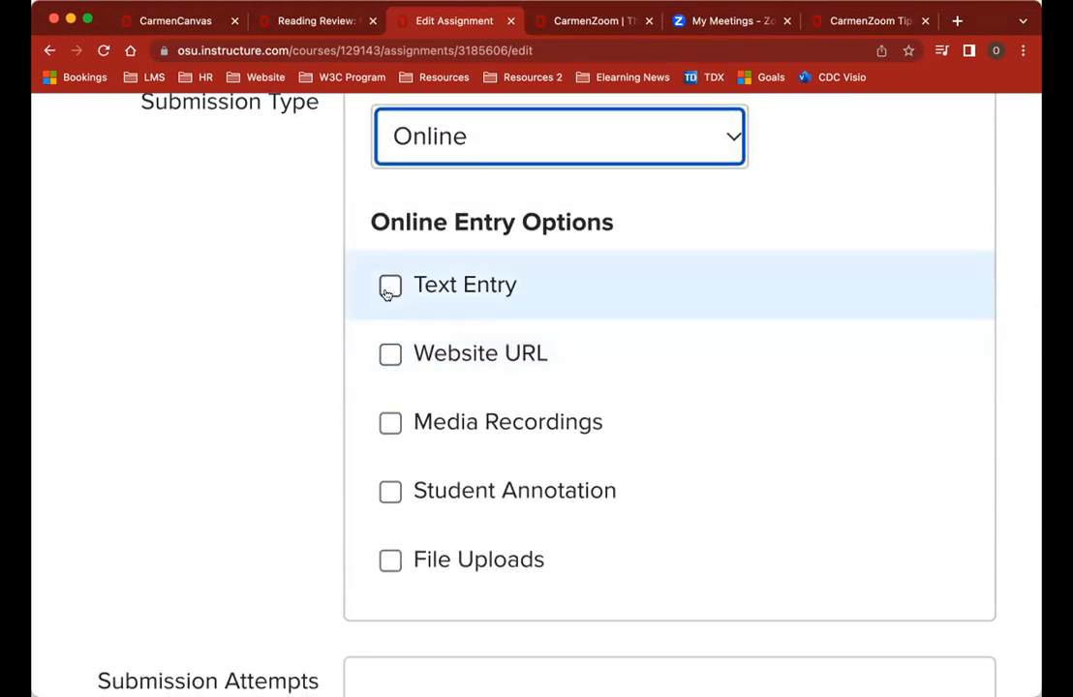
pyautogui.click(389, 285)
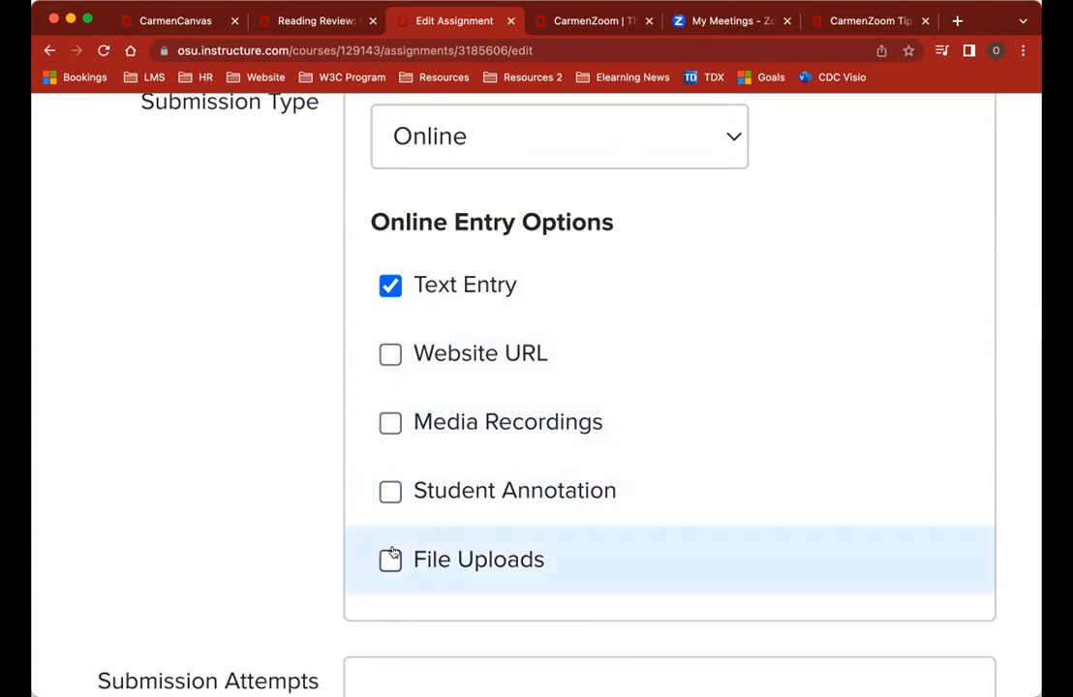
pyautogui.click(391, 563)
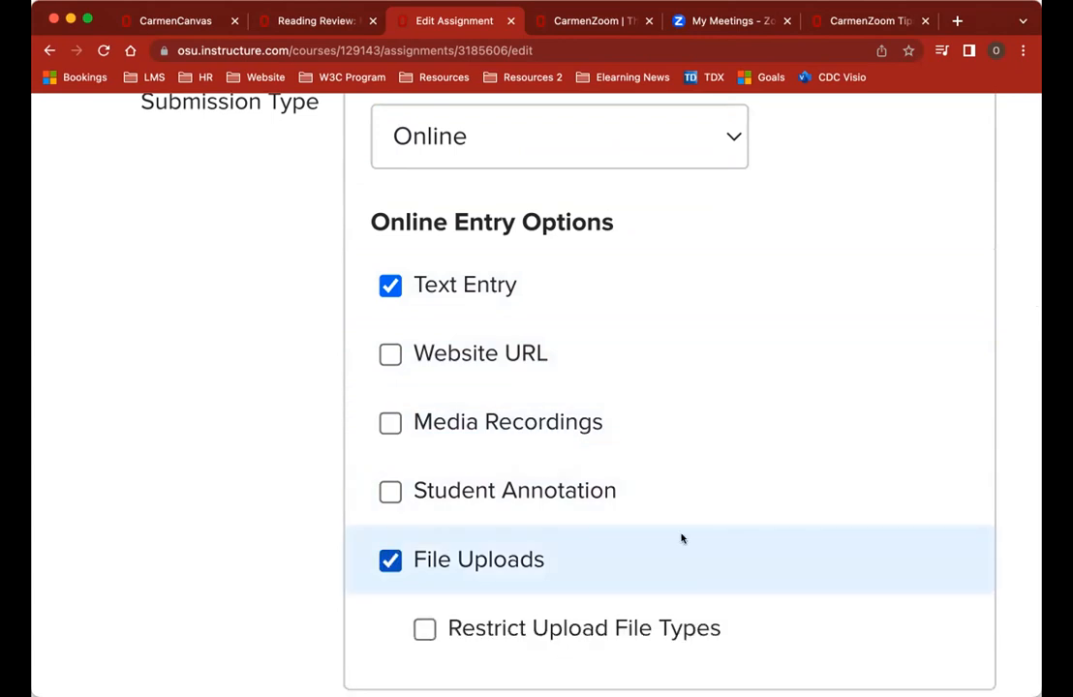
pyautogui.scroll(-2, 683, 537)
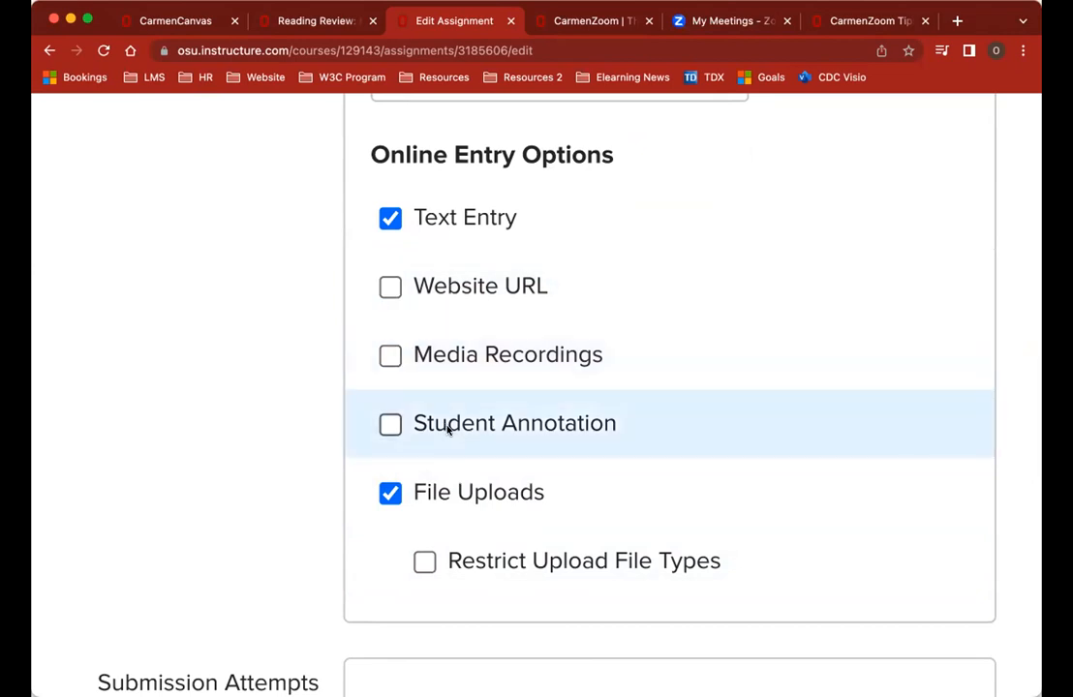
pyautogui.click(399, 299)
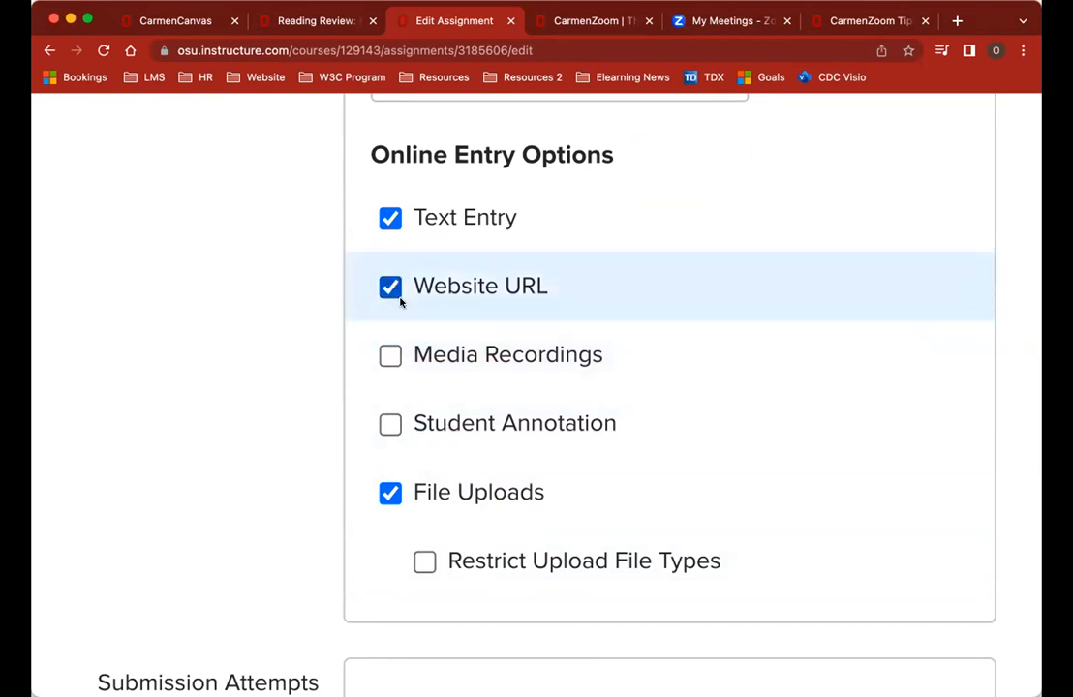
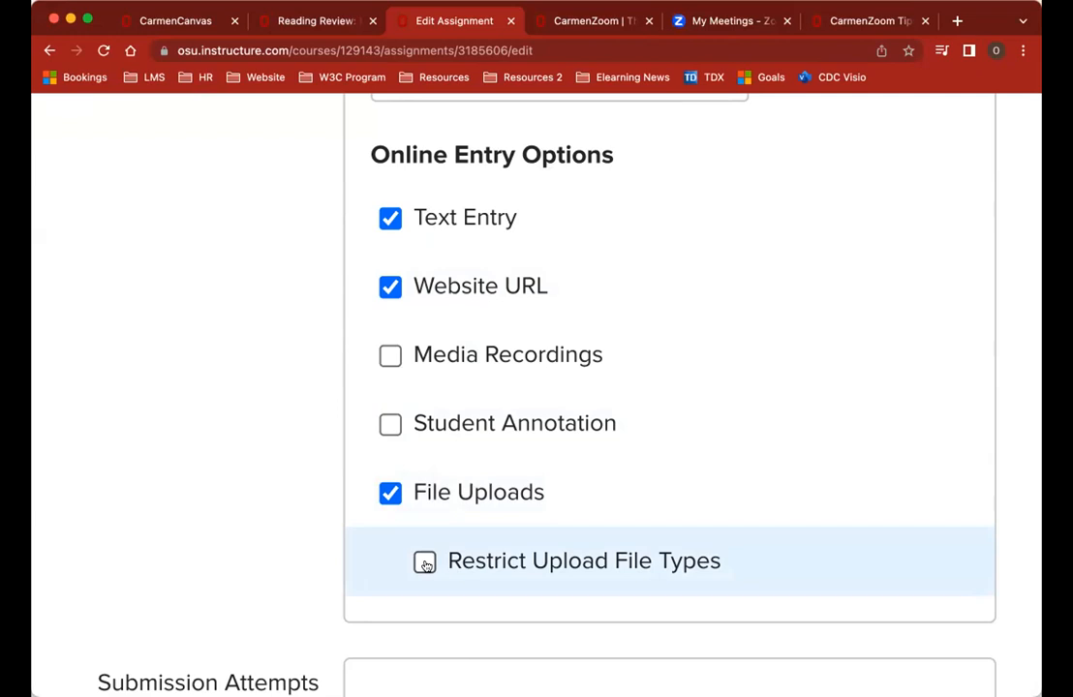
# Step: Restrict the upload file types to the extensions .doc, .docx and .pdf
pyautogui.click(426, 564)
pyautogui.scroll(-2, 692, 576)
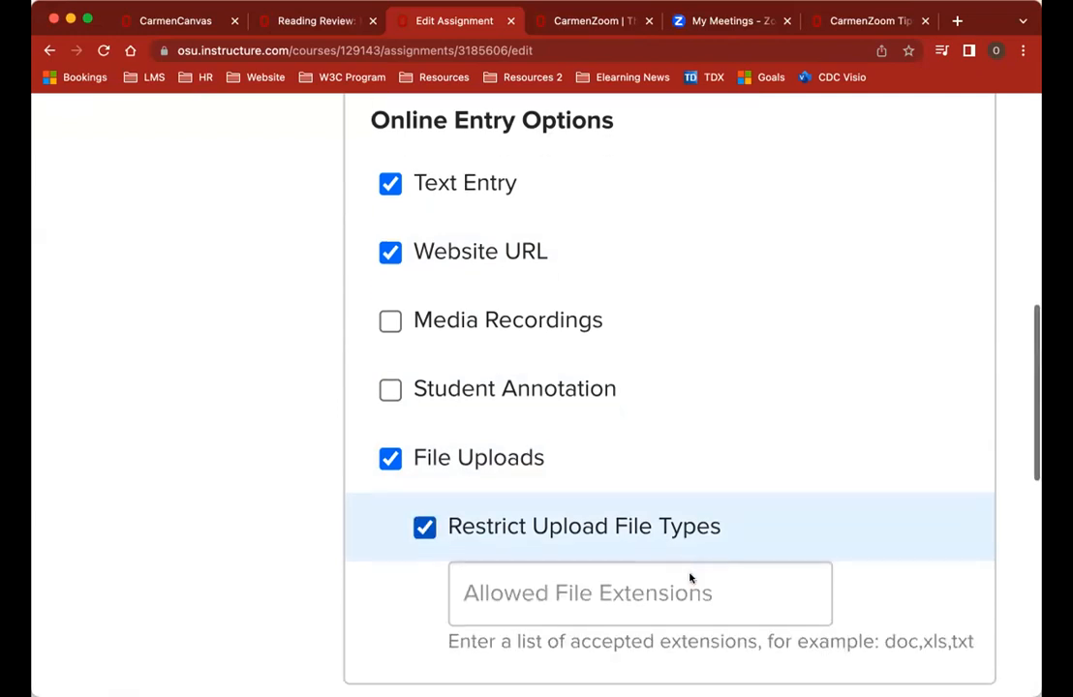
pyautogui.click(616, 563)
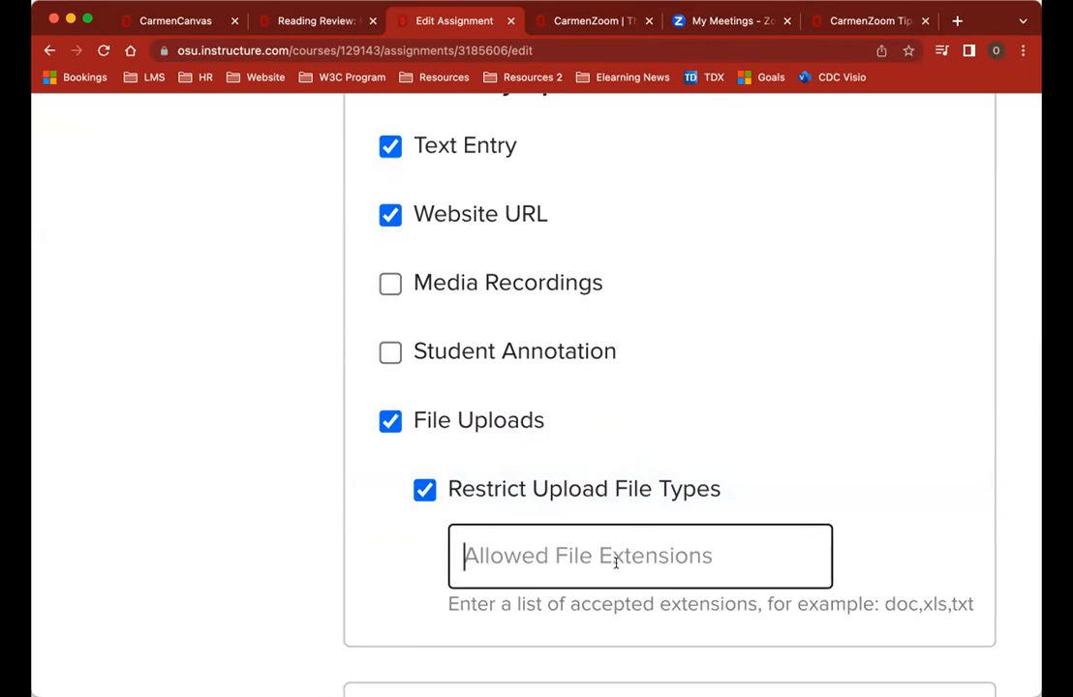
pyautogui.write('.dc')
pyautogui.press('BackSpace')
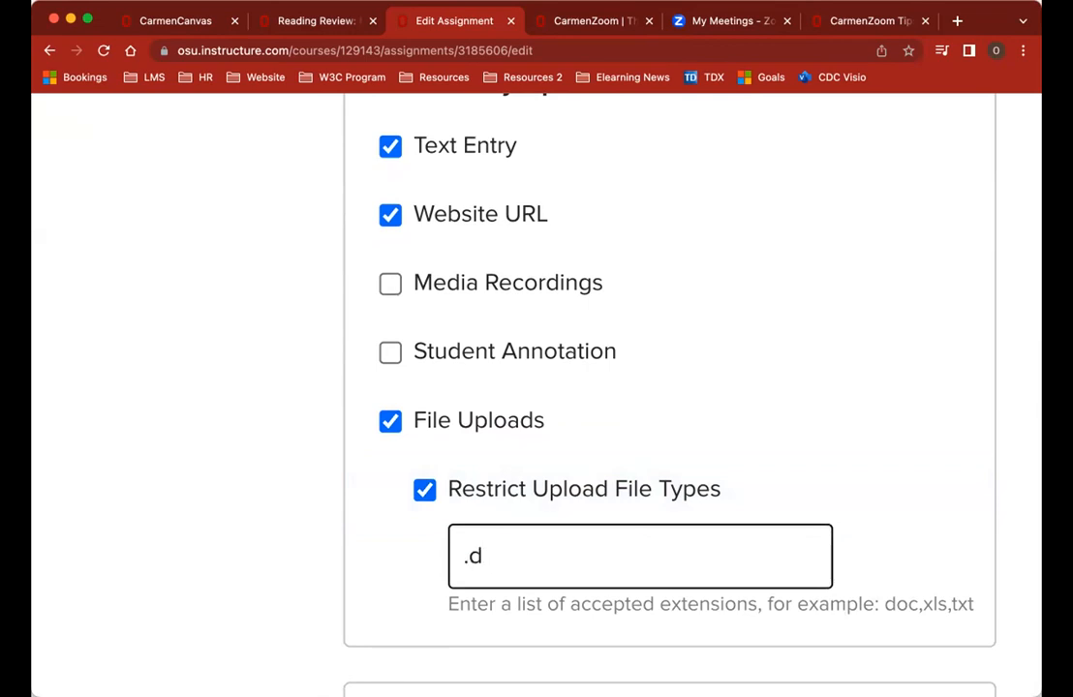
pyautogui.write('oc, .docx, ')
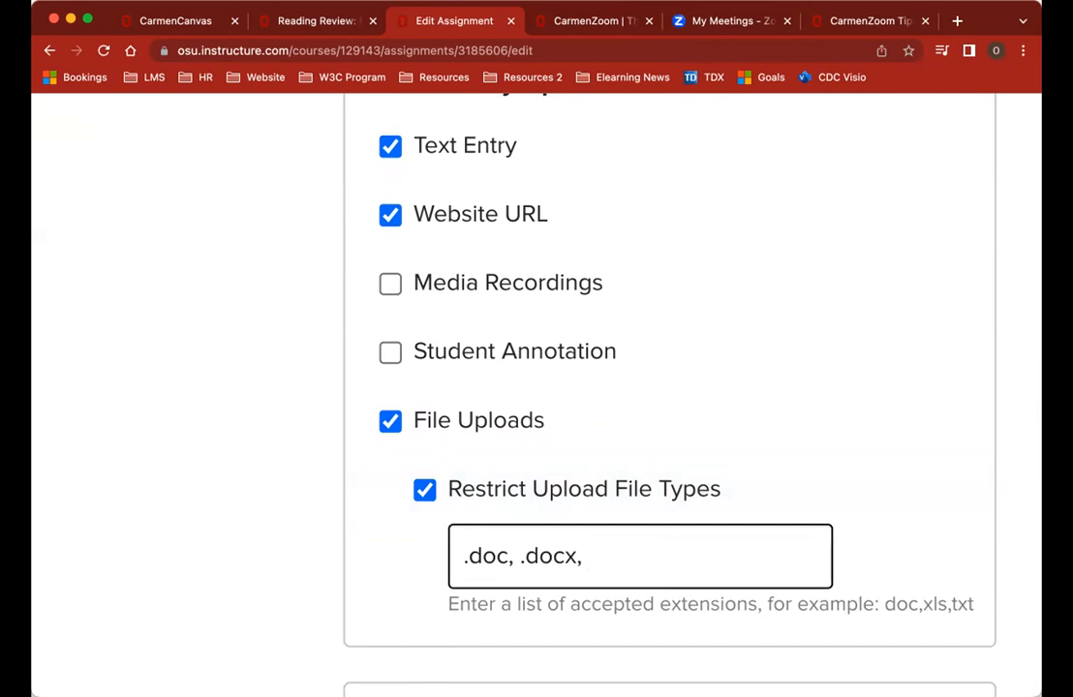
pyautogui.write('.pdf')
# Step: Remove the leading dots from the allowed file extensions and add txt, making the list "doc, docx, pdf, txt,"
pyautogui.press('super+Left')
pyautogui.press('Delete')
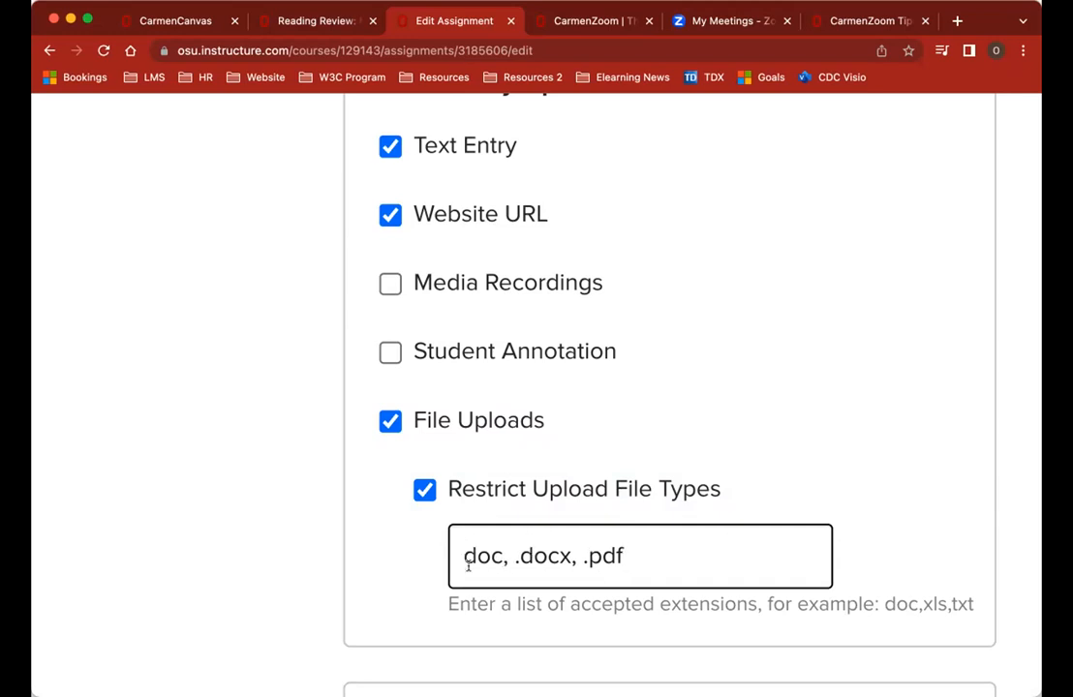
pyautogui.click(519, 556)
pyautogui.press('BackSpace')
pyautogui.click(583, 557)
pyautogui.press('BackSpace')
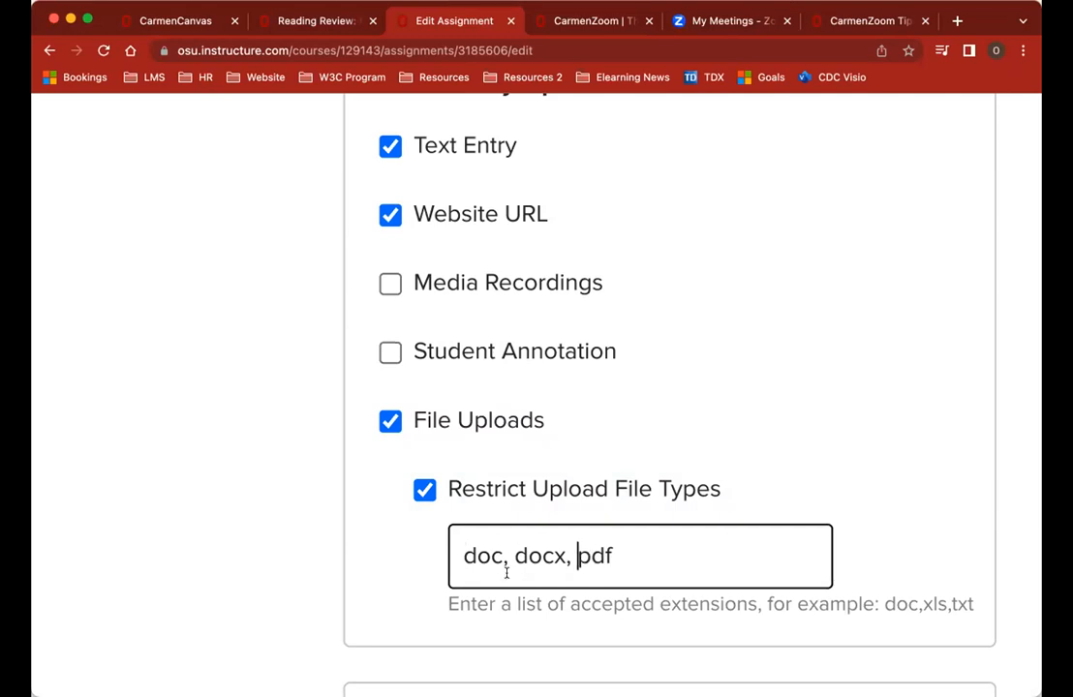
pyautogui.click(632, 555)
pyautogui.write(', txt,')
# Step: Examine the allowed submission attempts and plagiarism review settings of the assignment
pyautogui.scroll(-3, 780, 580)
pyautogui.scroll(-2, 781, 580)
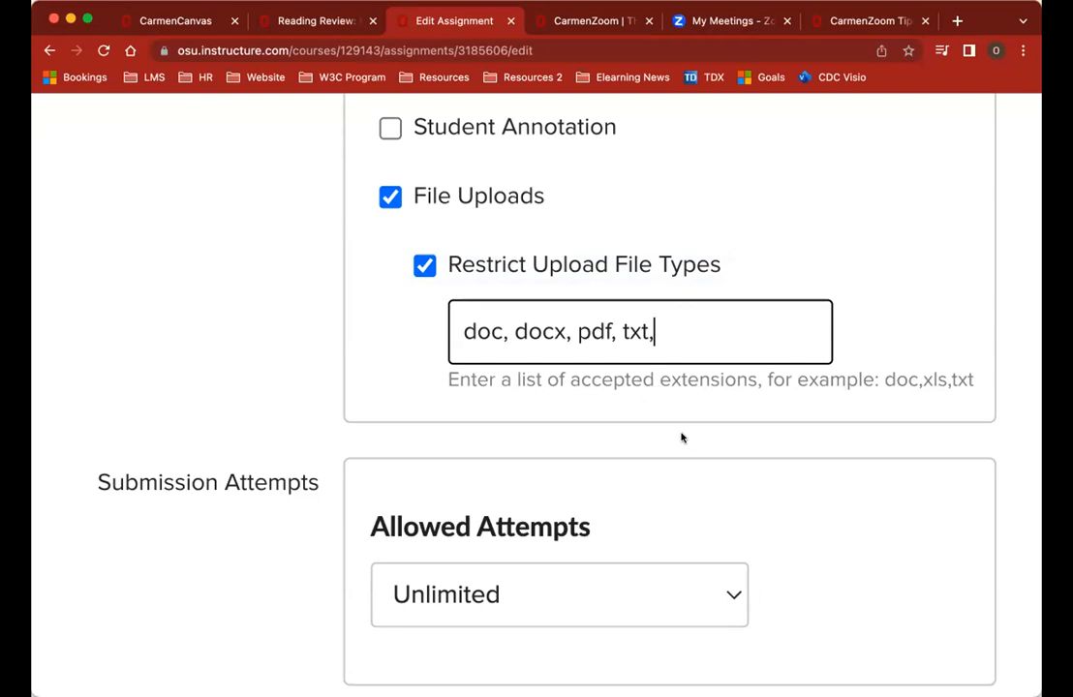
pyautogui.scroll(-1, 683, 435)
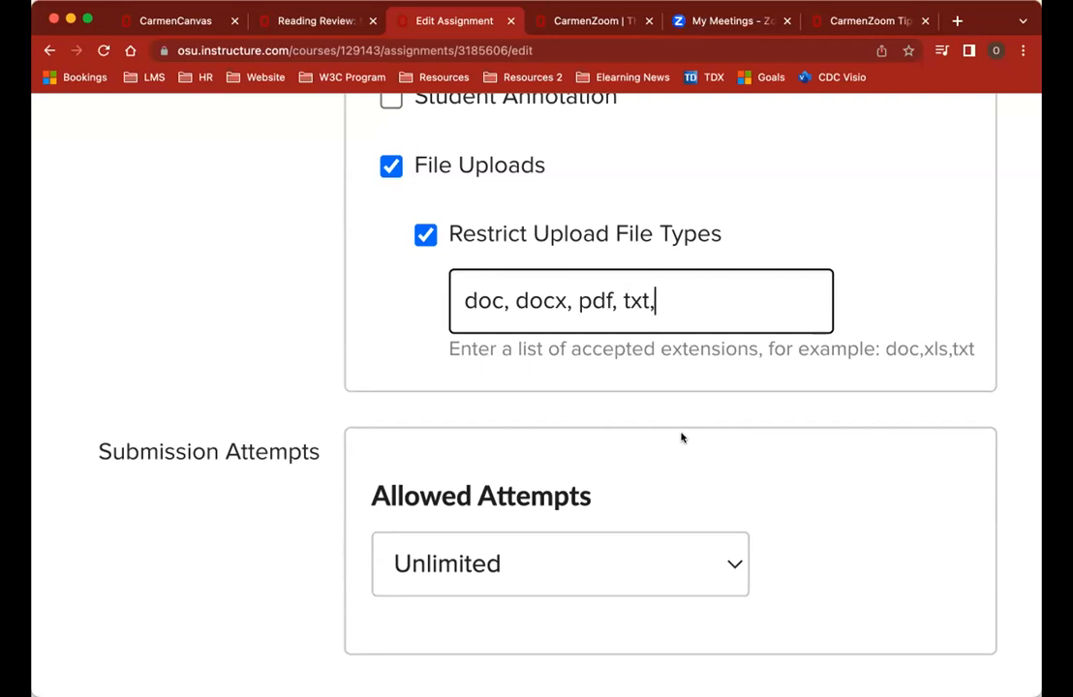
pyautogui.scroll(-2, 681, 437)
pyautogui.scroll(-1, 681, 438)
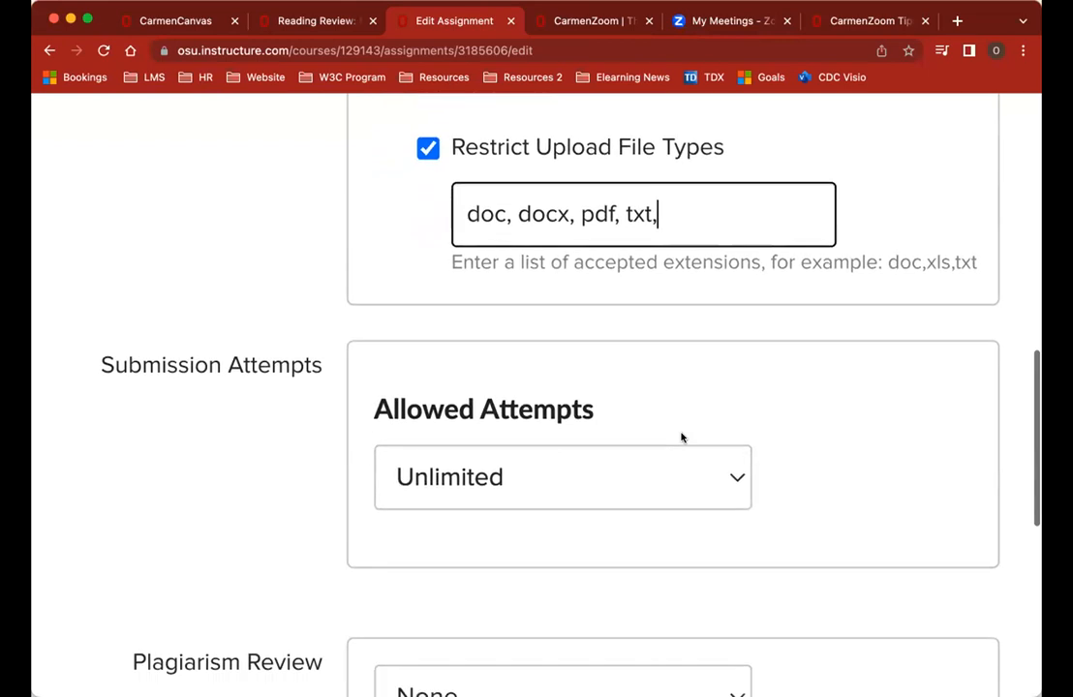
pyautogui.scroll(-2, 681, 438)
pyautogui.scroll(-1, 681, 438)
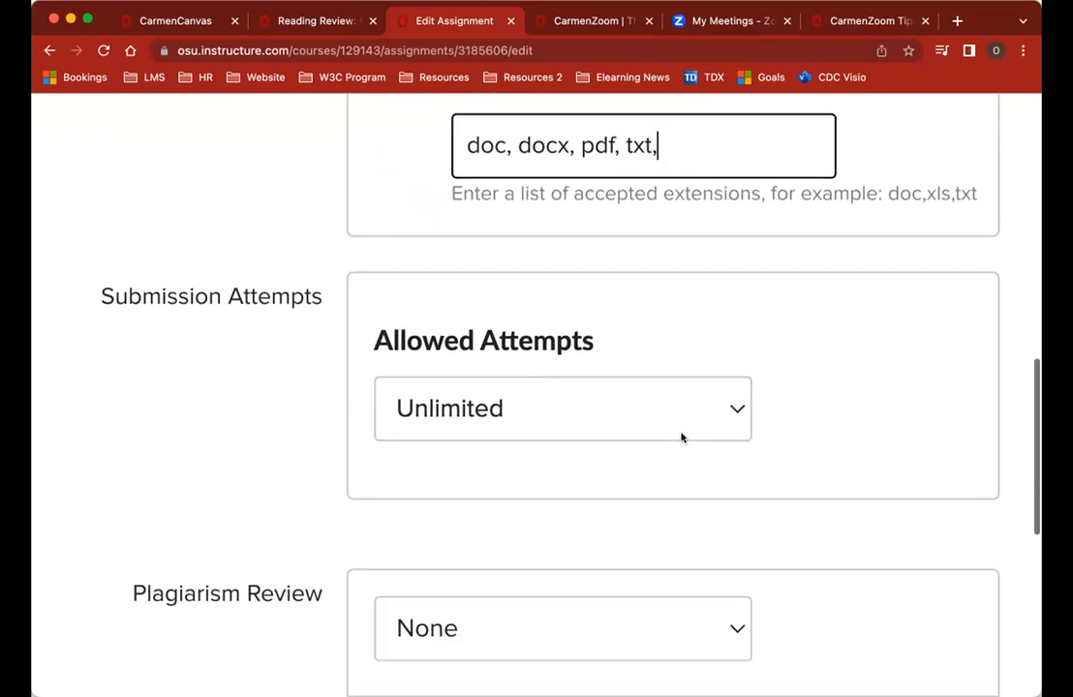
pyautogui.scroll(-1, 681, 437)
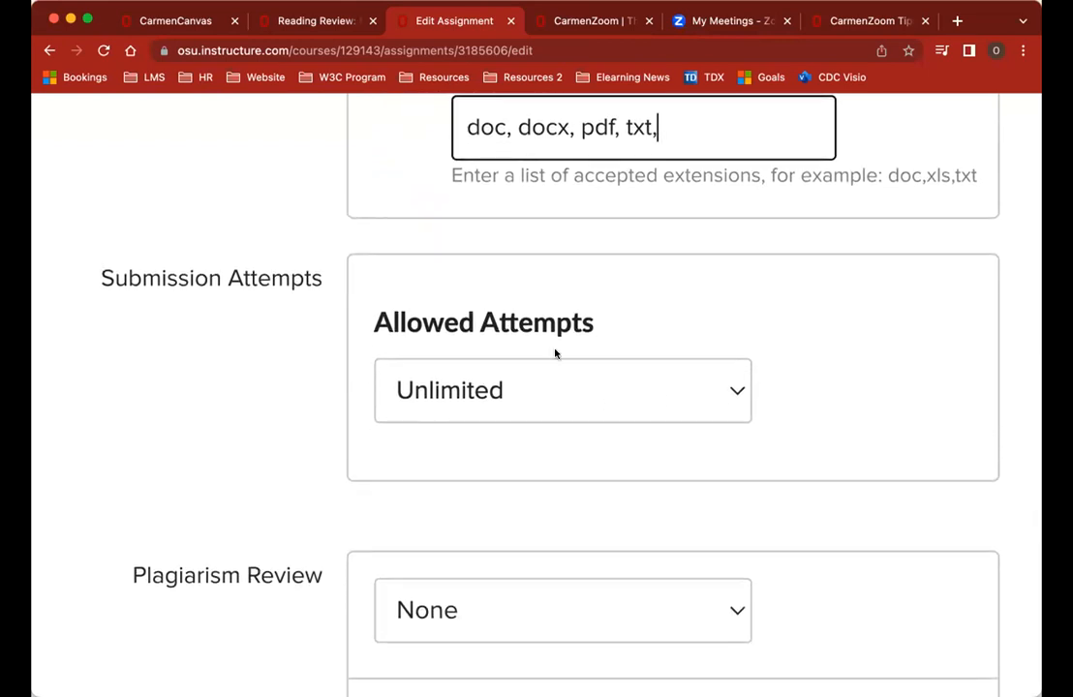
# Step: Restrict the assignment's allowed submission attempts to Limited
pyautogui.scroll(-3, 529, 391)
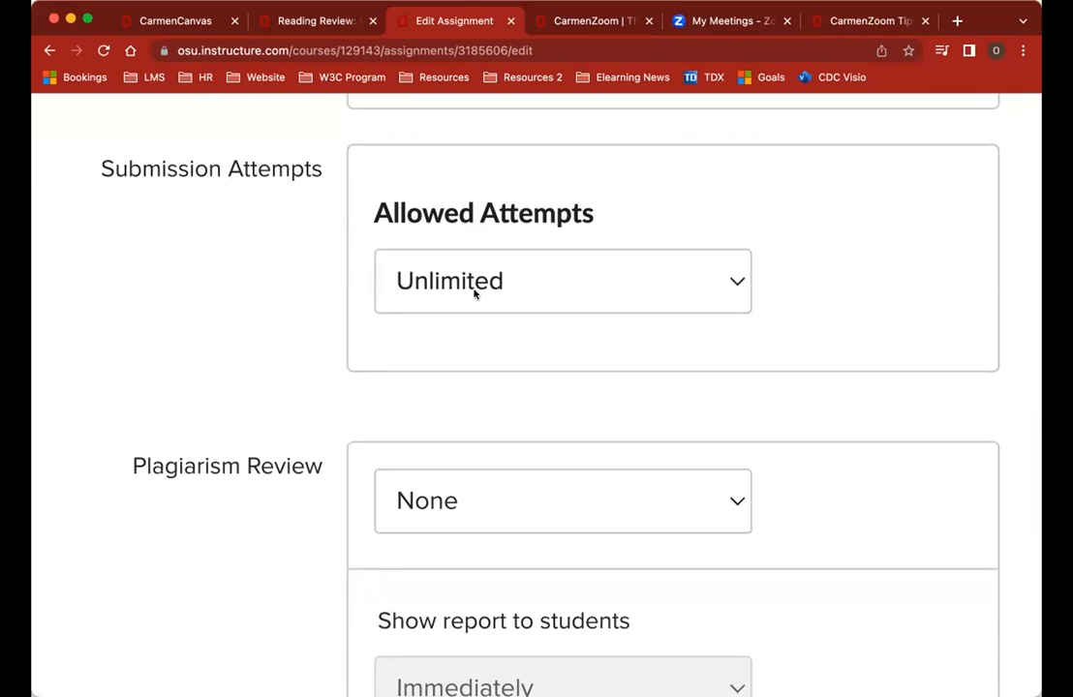
pyautogui.click(573, 295)
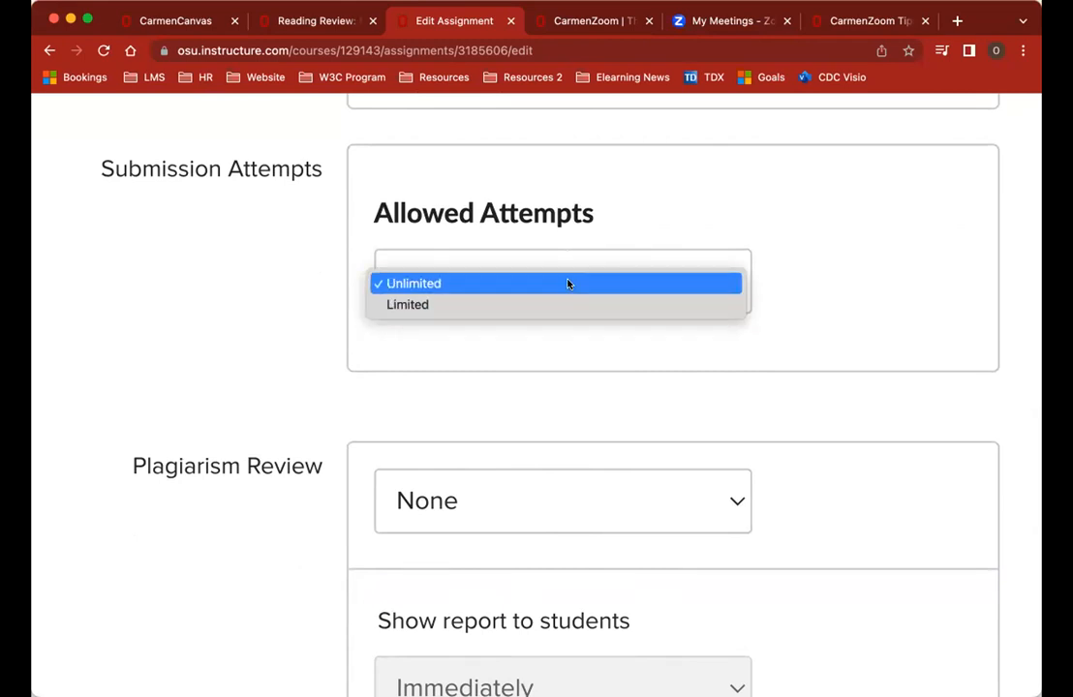
pyautogui.click(569, 284)
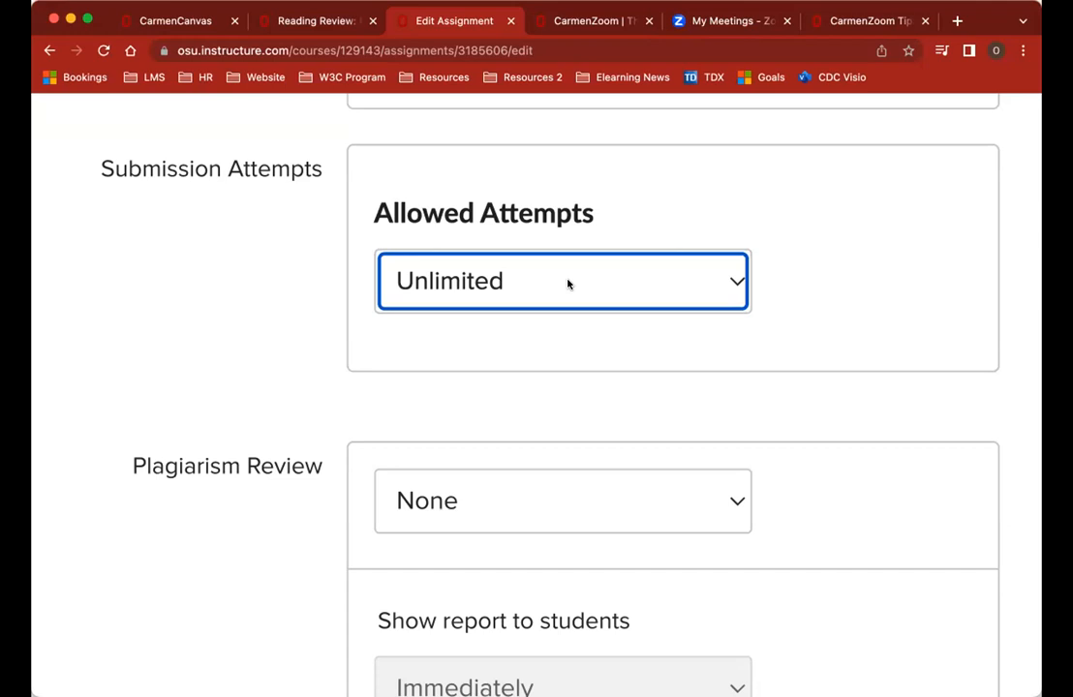
pyautogui.click(568, 284)
pyautogui.click(565, 304)
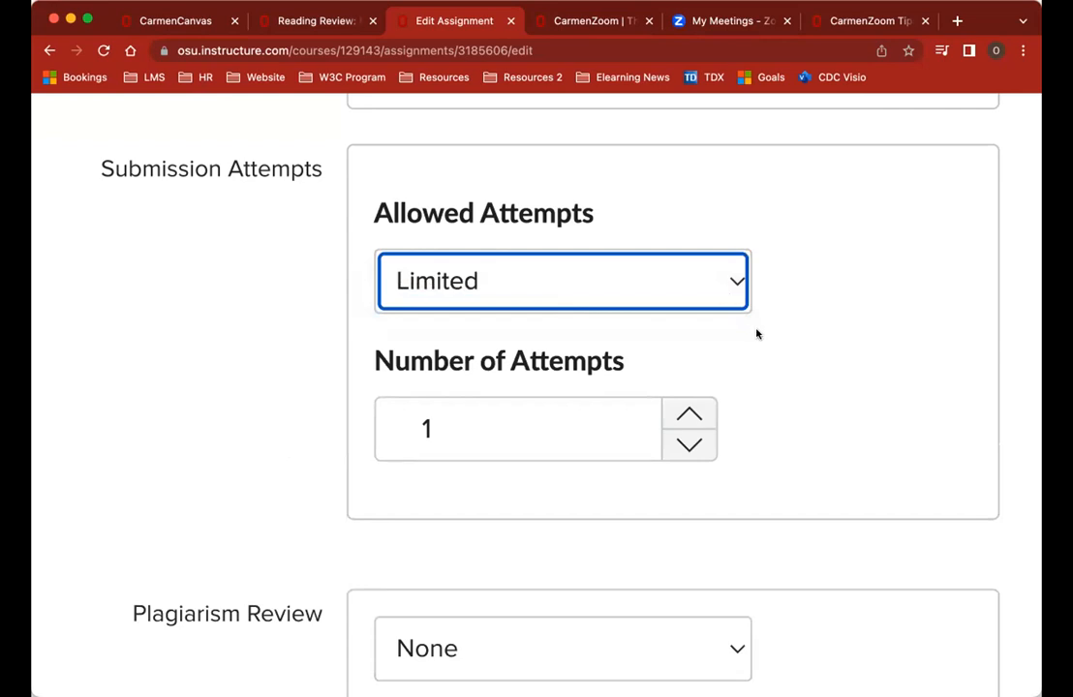
# Step: Set the assignment's number of attempts to 3
pyautogui.scroll(-1, 758, 334)
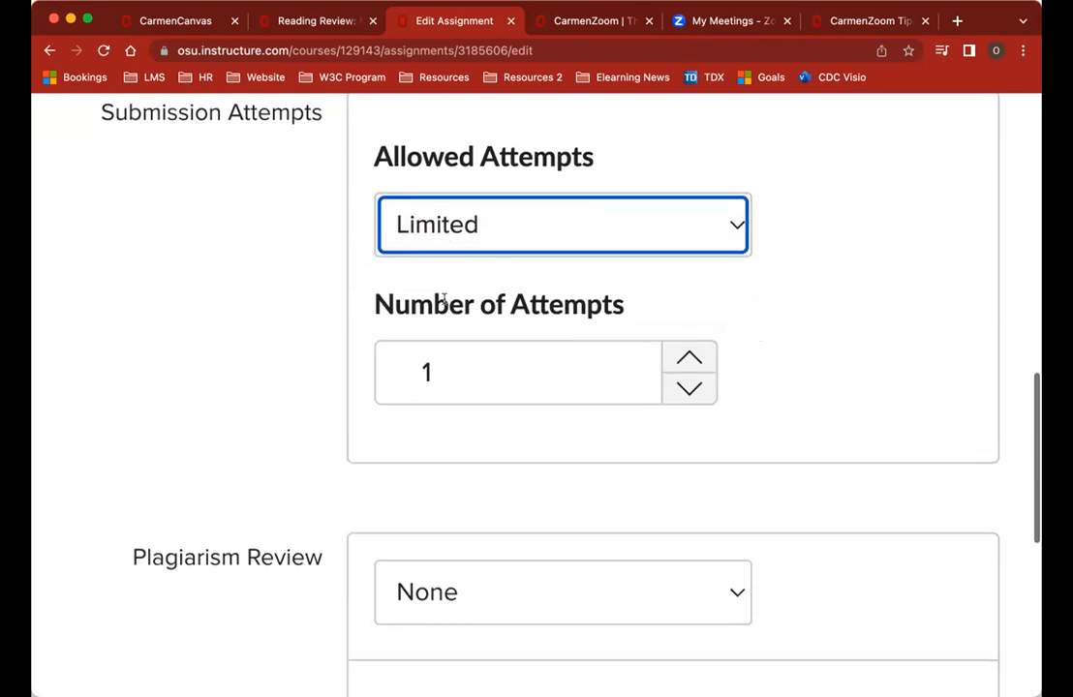
pyautogui.click(692, 359)
pyautogui.click(692, 359)
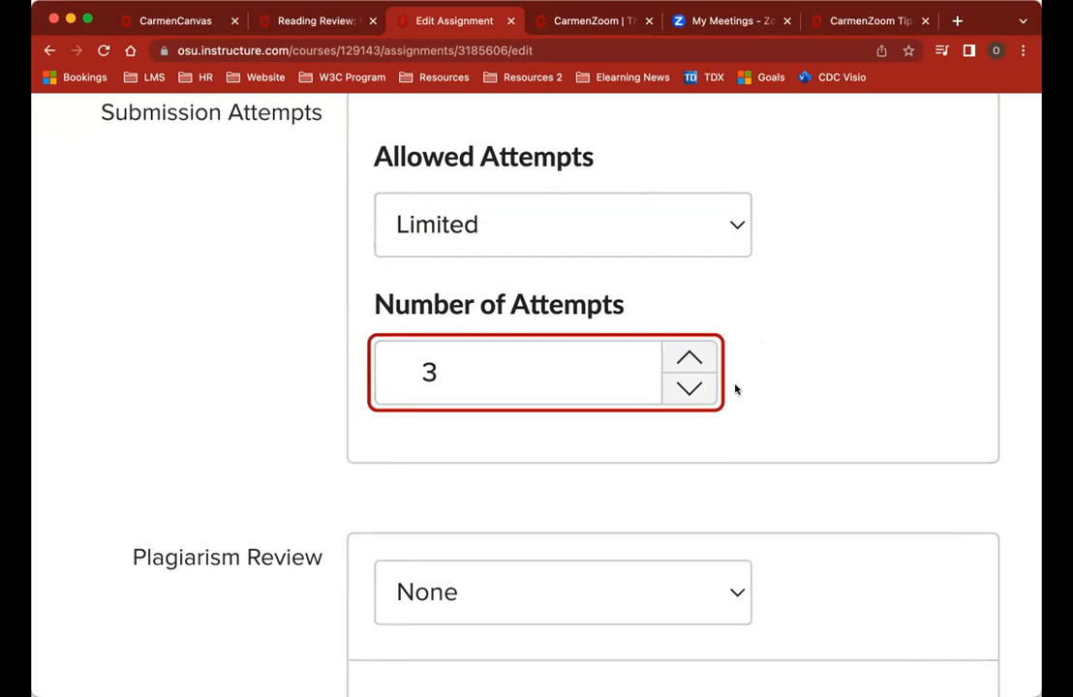
pyautogui.click(692, 389)
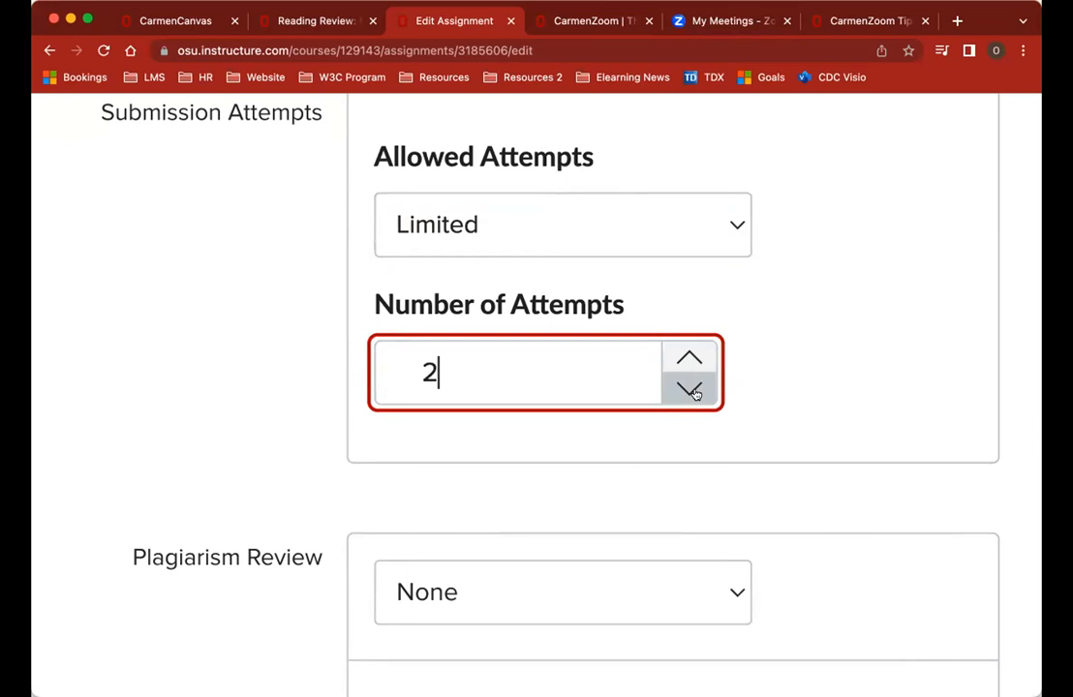
pyautogui.click(694, 361)
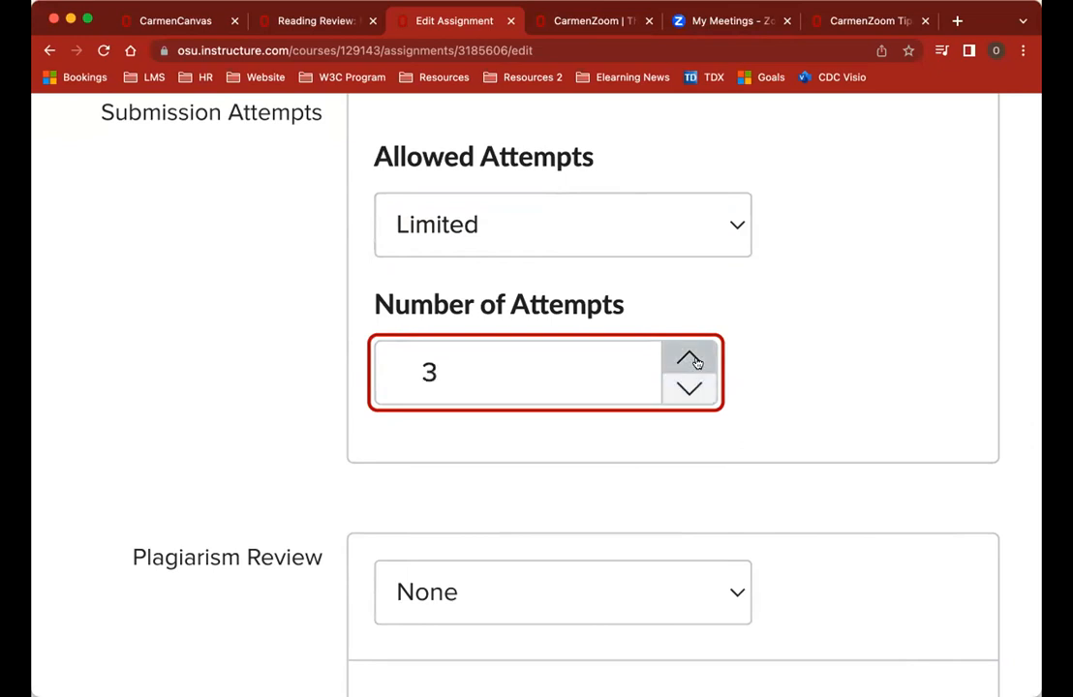
# Step: Raise the number of attempts to 12
pyautogui.click(695, 361)
pyautogui.click(694, 362)
pyautogui.click(695, 362)
pyautogui.click(694, 362)
pyautogui.click(695, 362)
pyautogui.click(694, 361)
pyautogui.click(694, 361)
pyautogui.click(695, 362)
pyautogui.click(694, 362)
# Step: Clear the number of attempts and reset the allowed attempts by switching to Unlimited and back to Limited
pyautogui.doubleClick(485, 365)
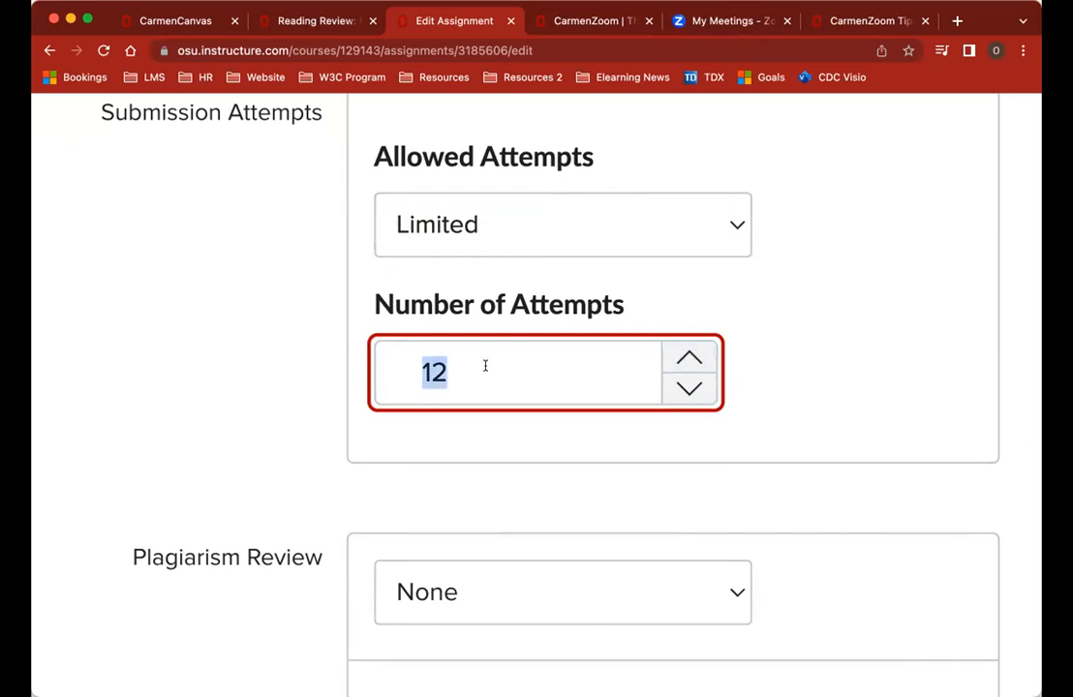
pyautogui.press('BackSpace')
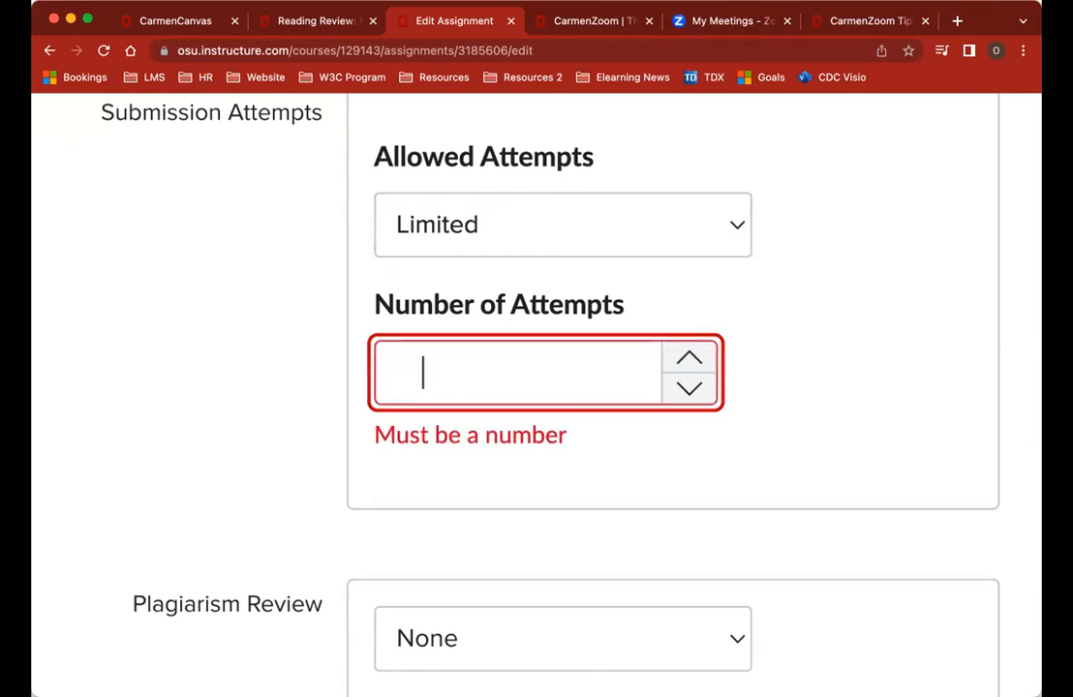
pyautogui.click(497, 227)
pyautogui.click(496, 206)
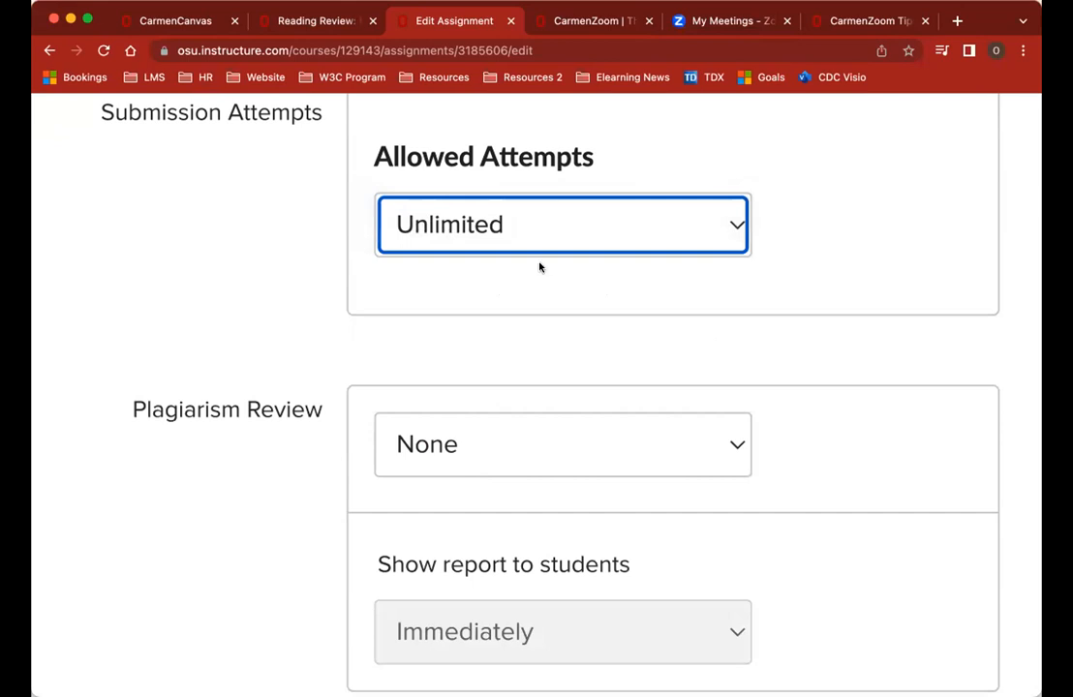
pyautogui.click(567, 242)
pyautogui.click(560, 249)
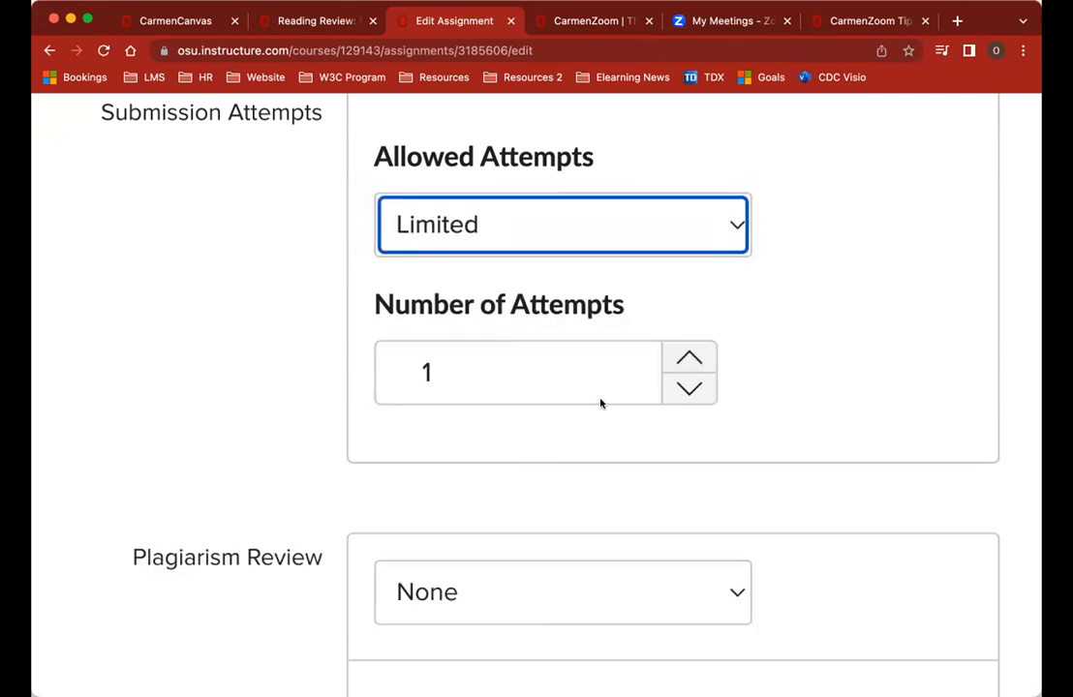
# Step: Set the assignment's plagiarism review to Turnitin
pyautogui.scroll(-5, 579, 474)
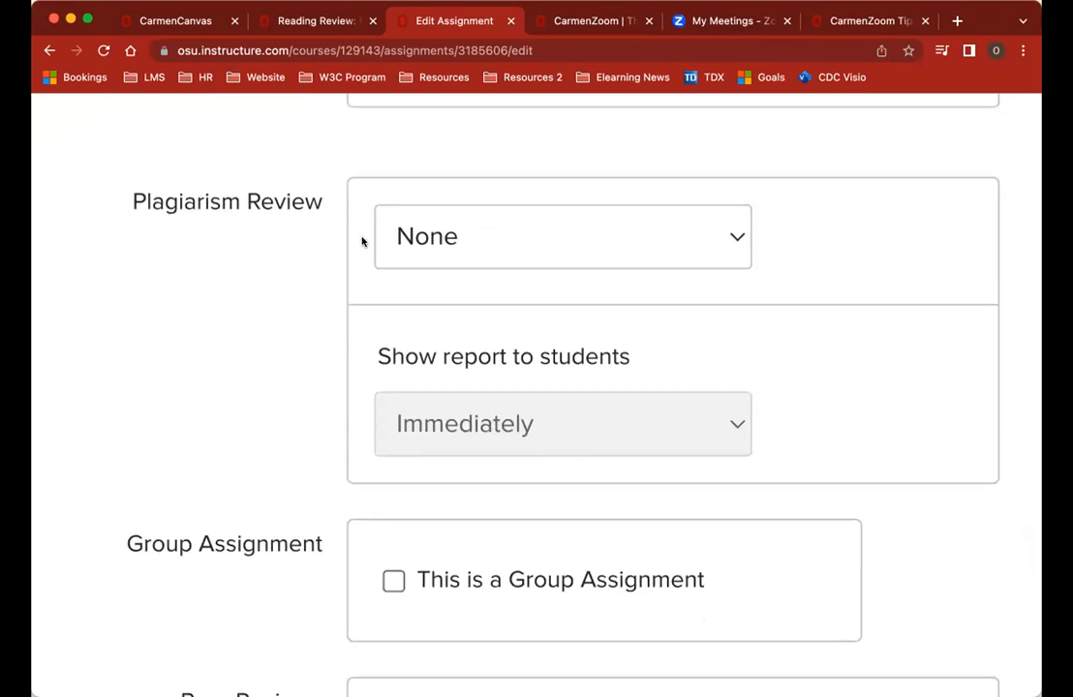
pyautogui.click(588, 254)
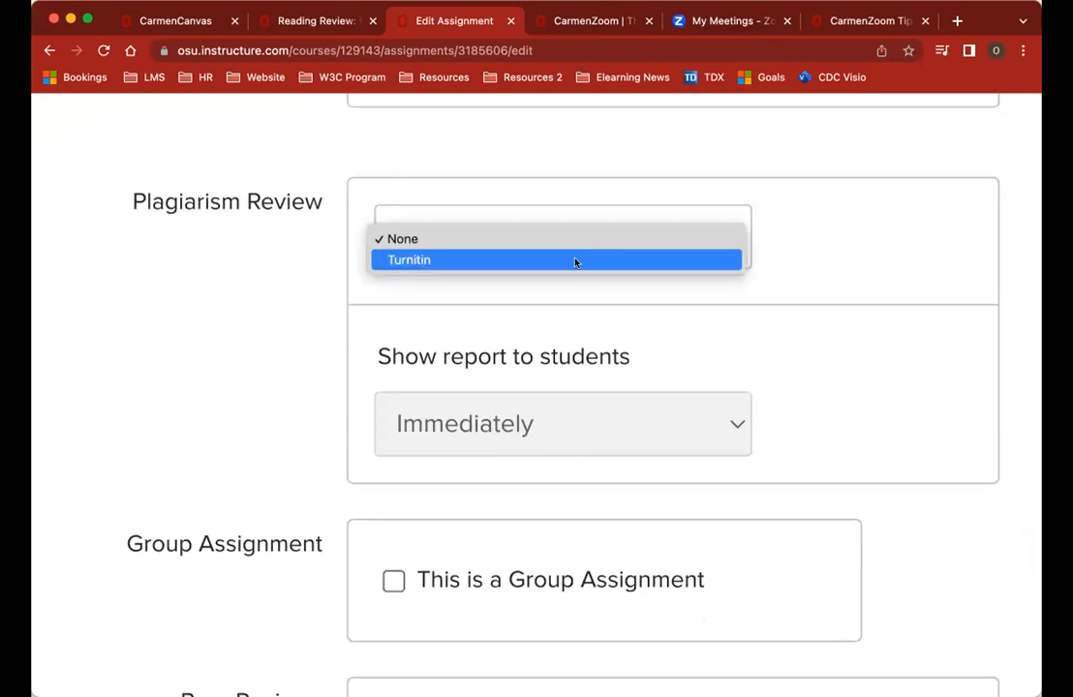
pyautogui.click(573, 260)
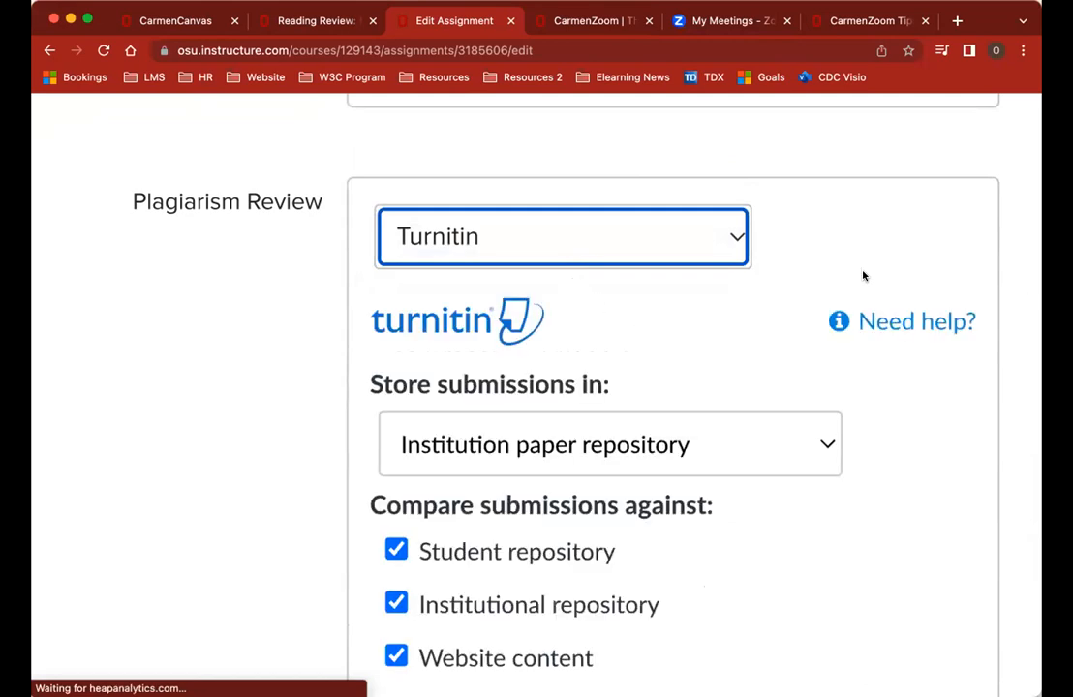
# Step: Examine the Turnitin options for storing submissions and the sources they are compared against
pyautogui.scroll(-5, 891, 432)
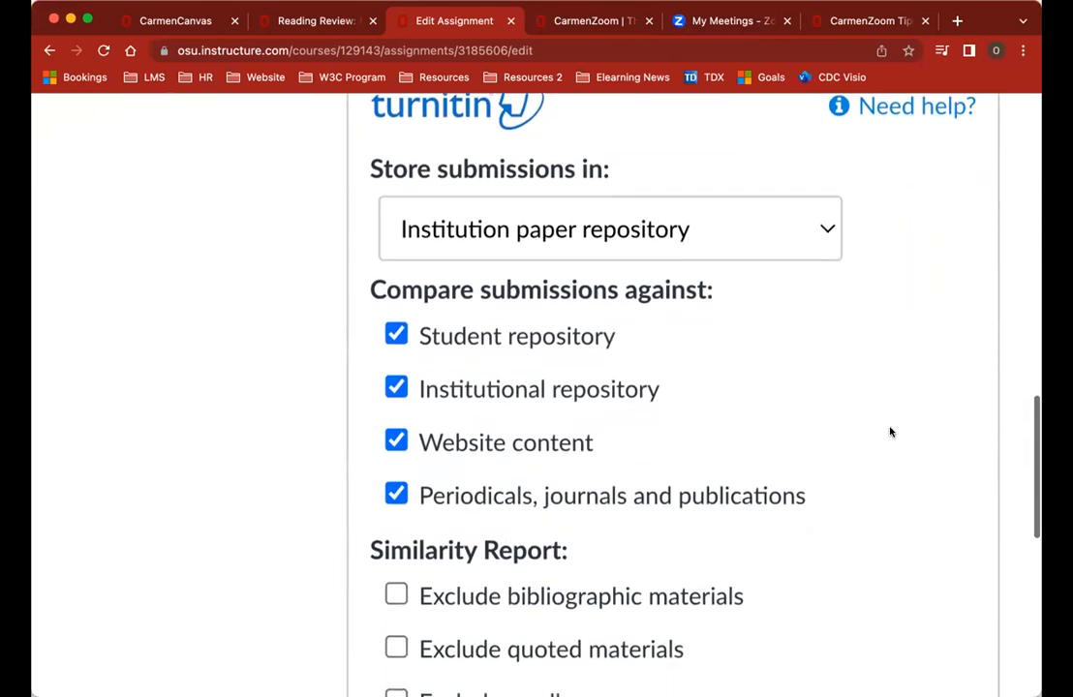
pyautogui.scroll(2, 891, 432)
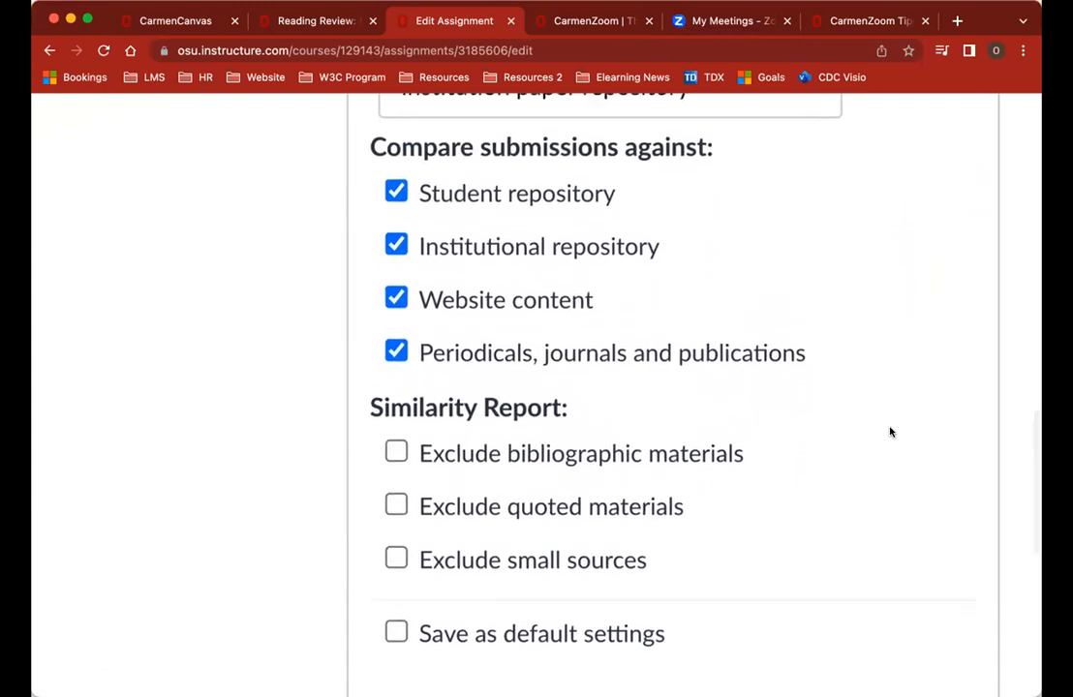
pyautogui.scroll(2, 891, 432)
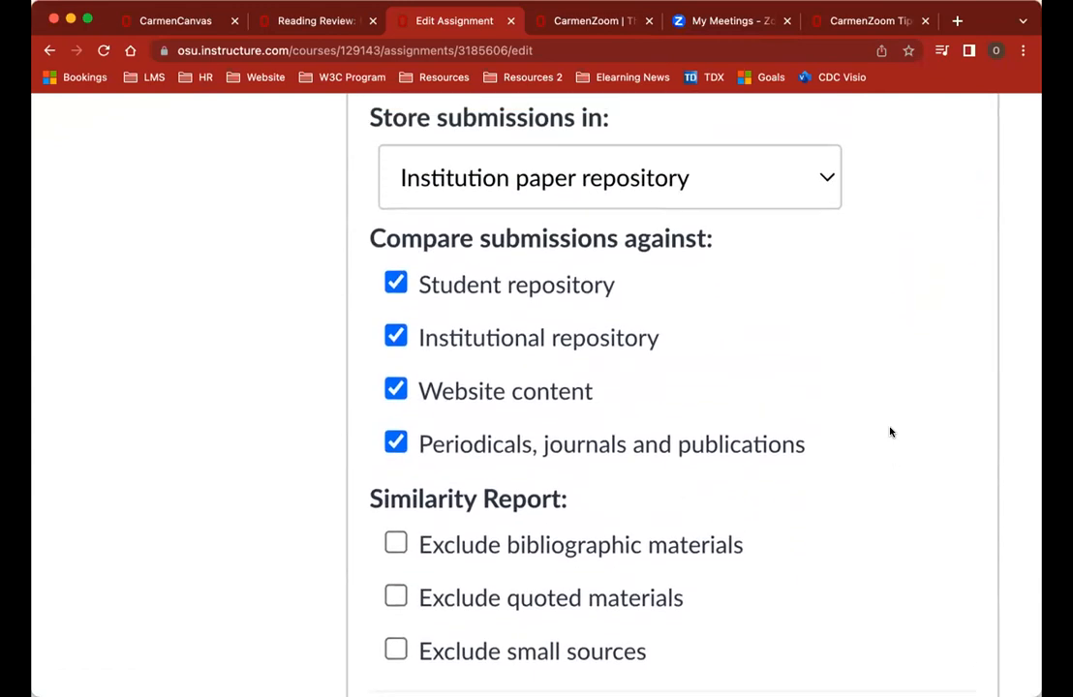
pyautogui.click(824, 184)
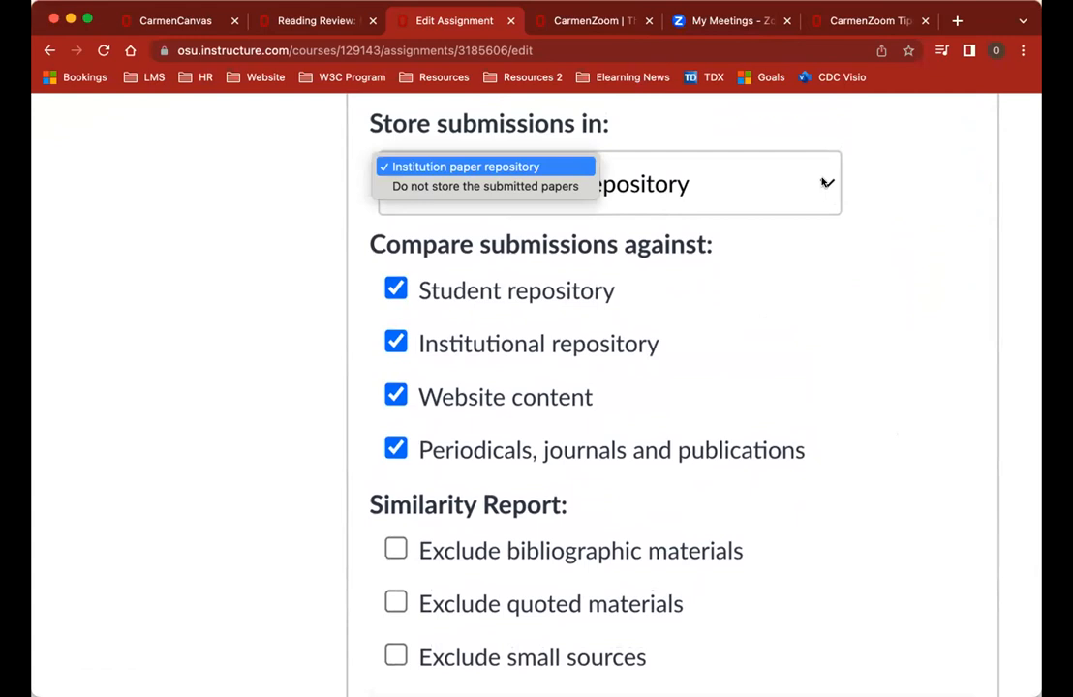
pyautogui.click(846, 245)
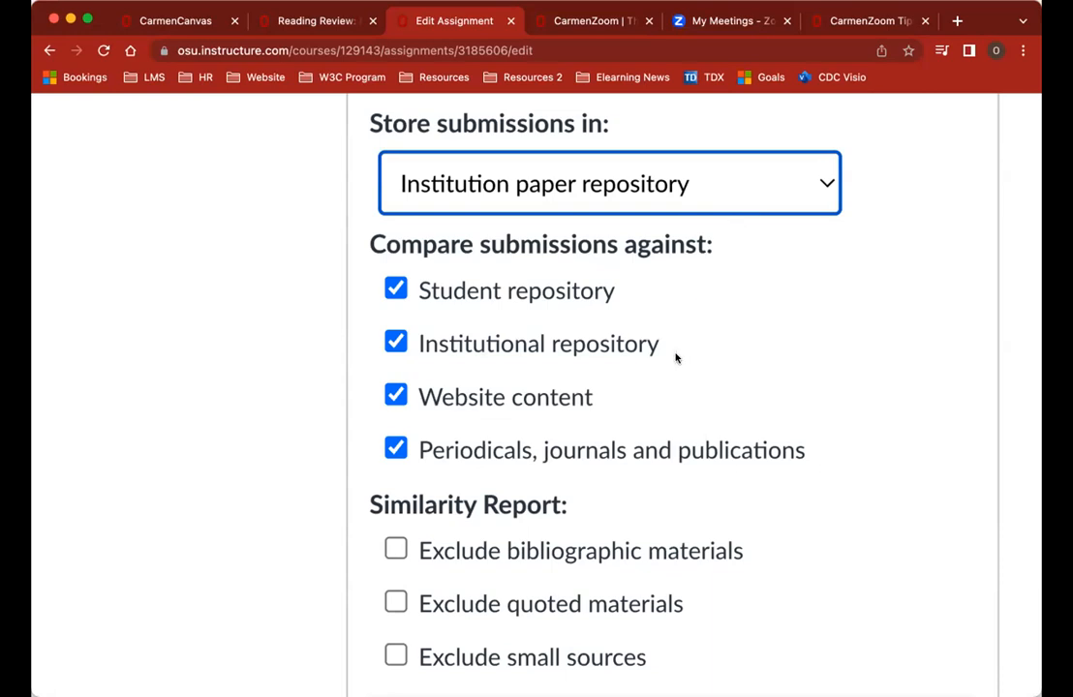
pyautogui.scroll(-1, 671, 389)
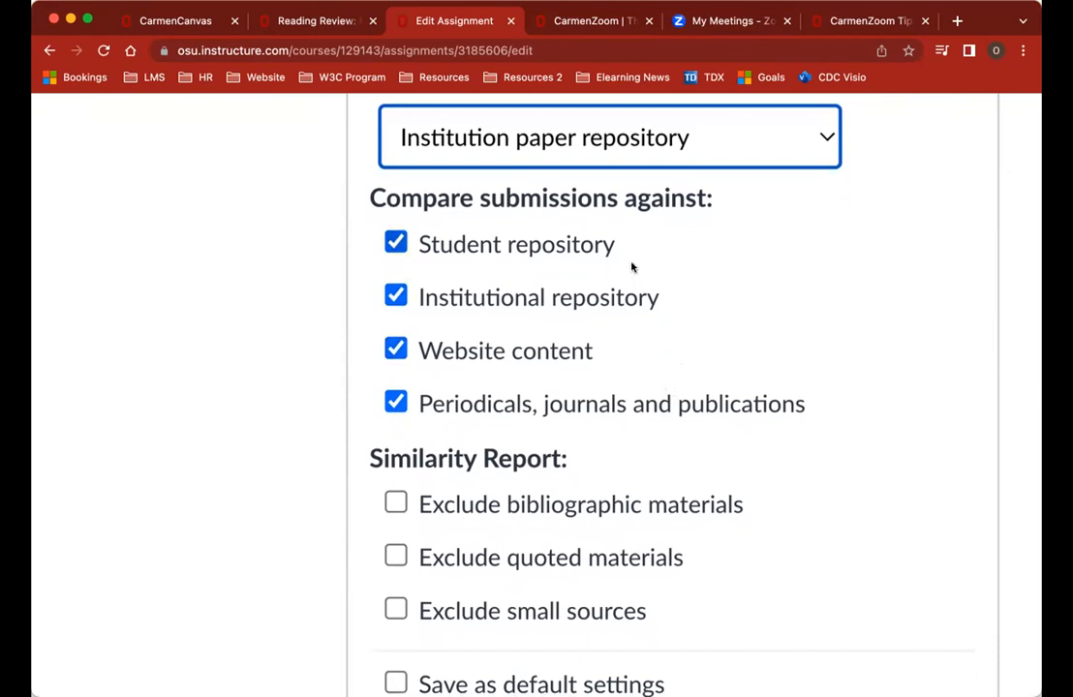
pyautogui.scroll(-2, 620, 389)
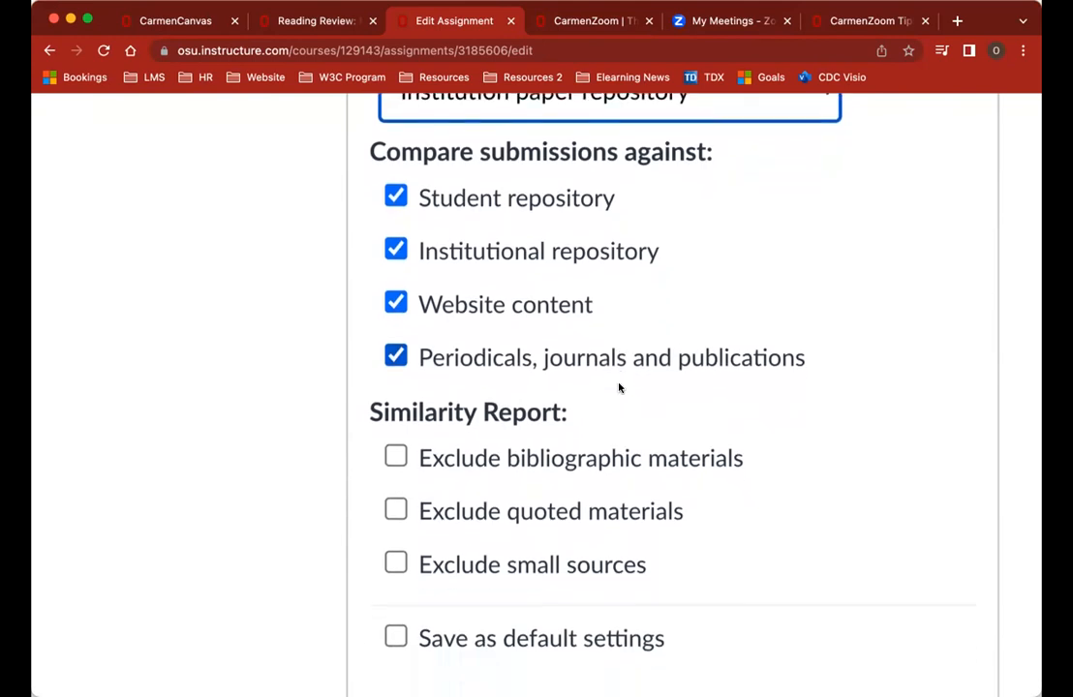
# Step: Exclude bibliographic and quoted materials from the similarity report, and try the small sources exclusion before switching it back off
pyautogui.scroll(-4, 620, 388)
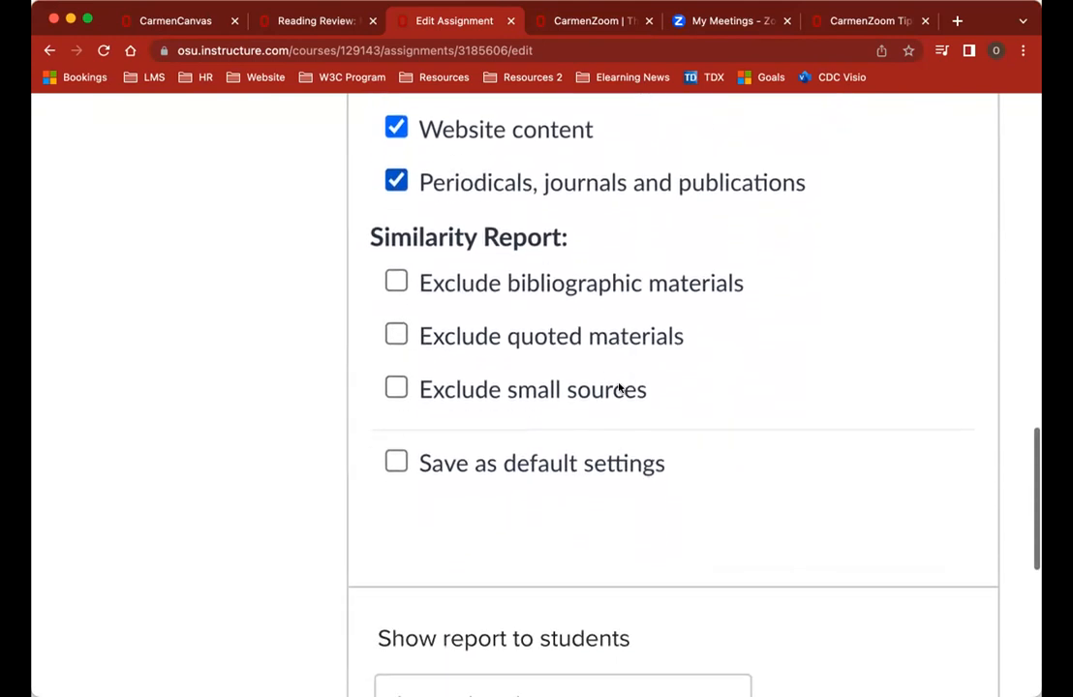
pyautogui.click(397, 280)
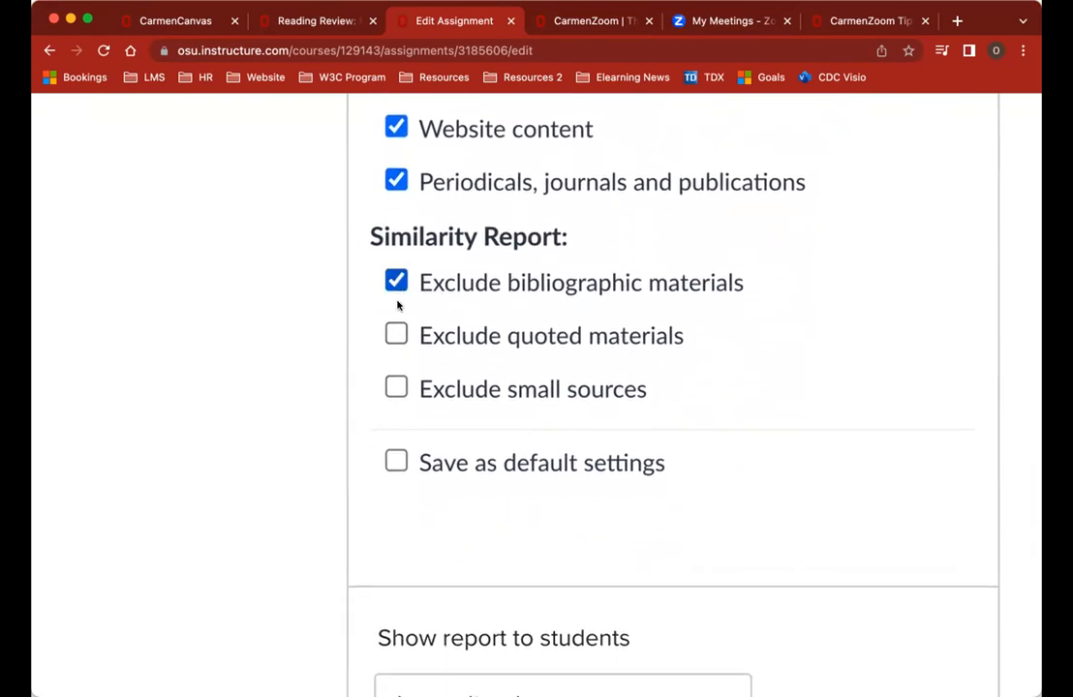
pyautogui.click(397, 335)
pyautogui.click(397, 389)
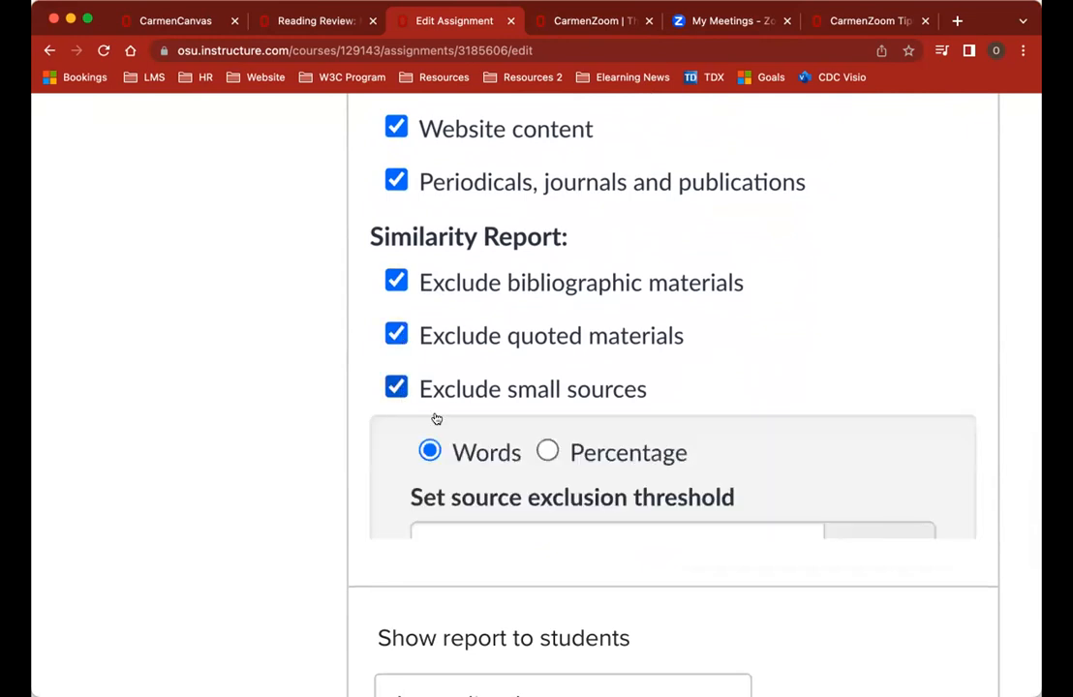
pyautogui.scroll(-2, 487, 448)
pyautogui.scroll(-1, 489, 446)
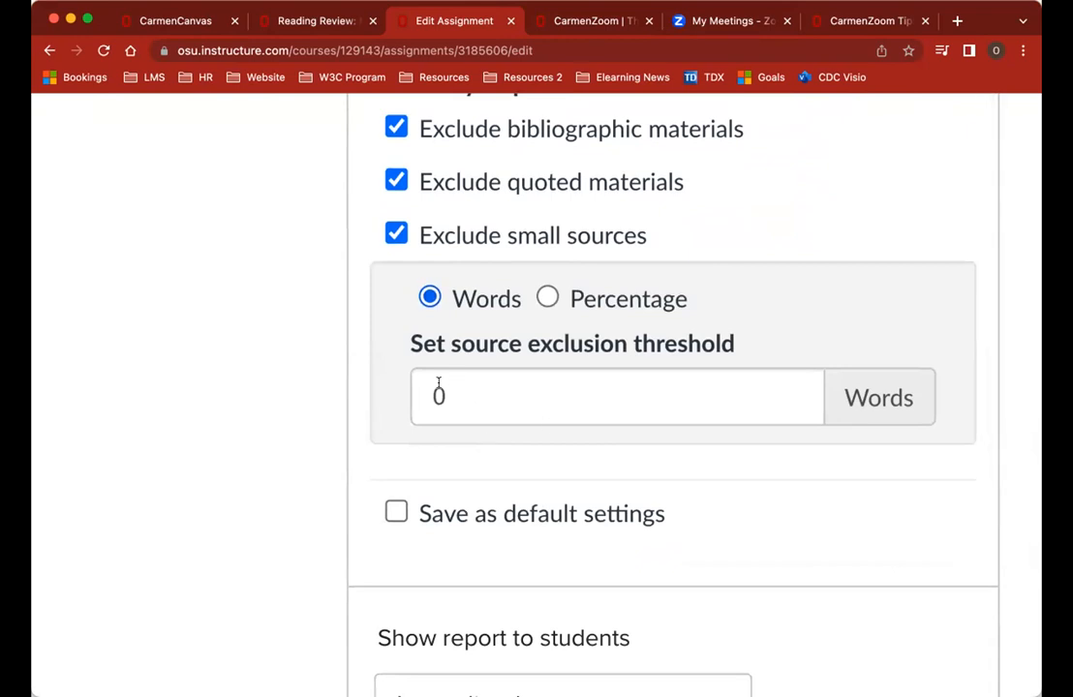
pyautogui.click(396, 234)
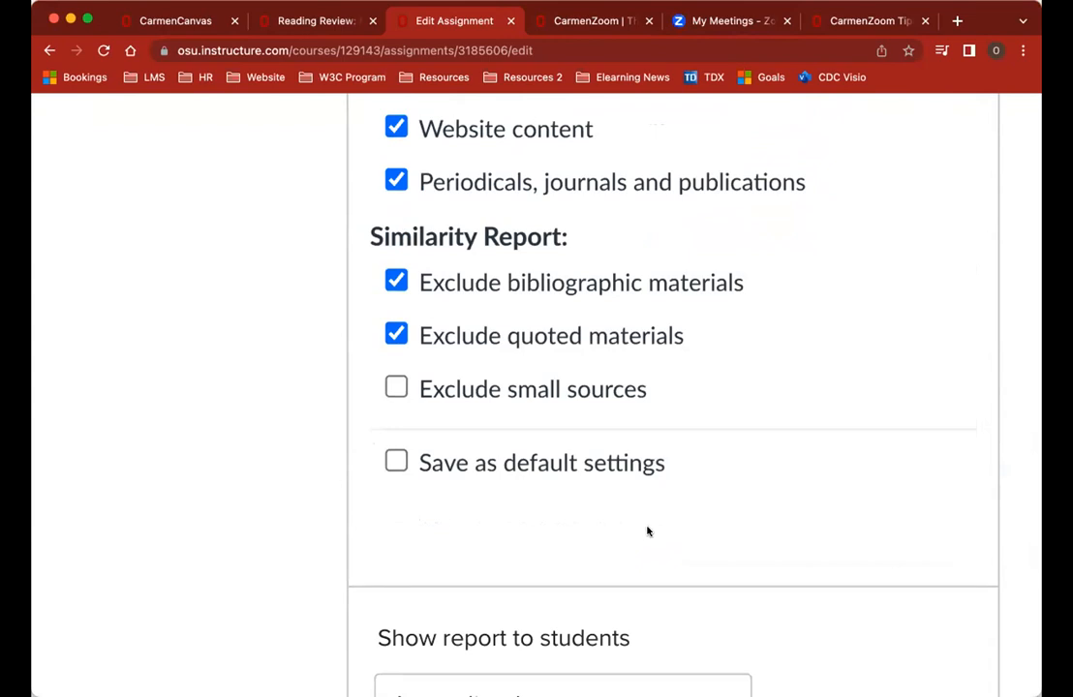
# Step: Examine the choices for when the Turnitin report is shown to students
pyautogui.scroll(-3, 605, 620)
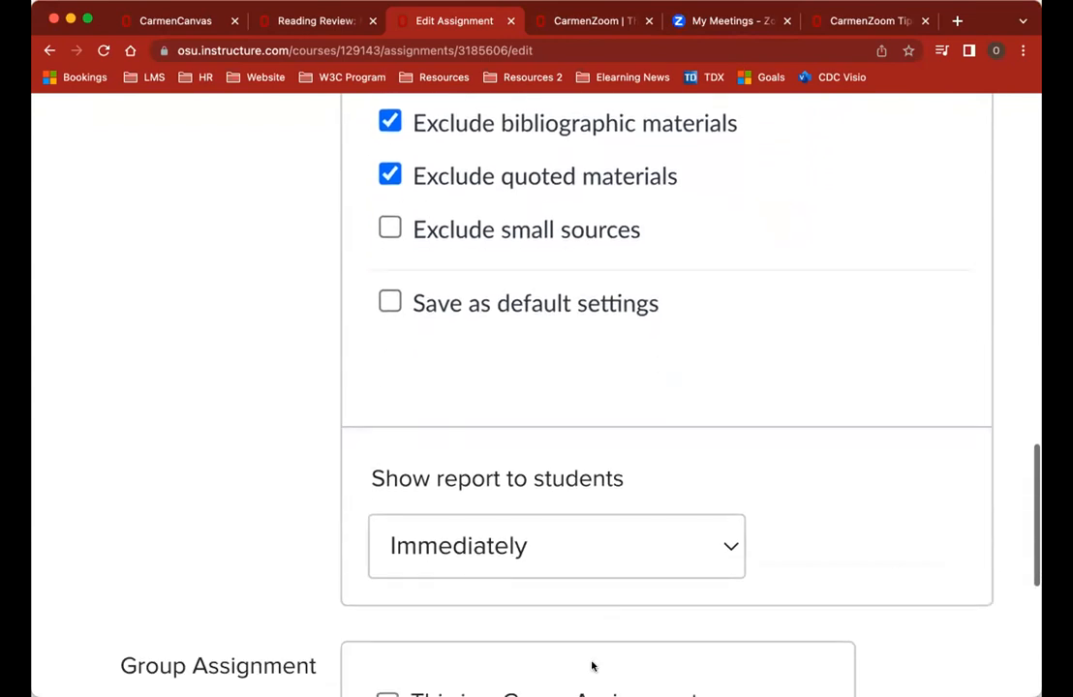
pyautogui.scroll(-2, 812, 533)
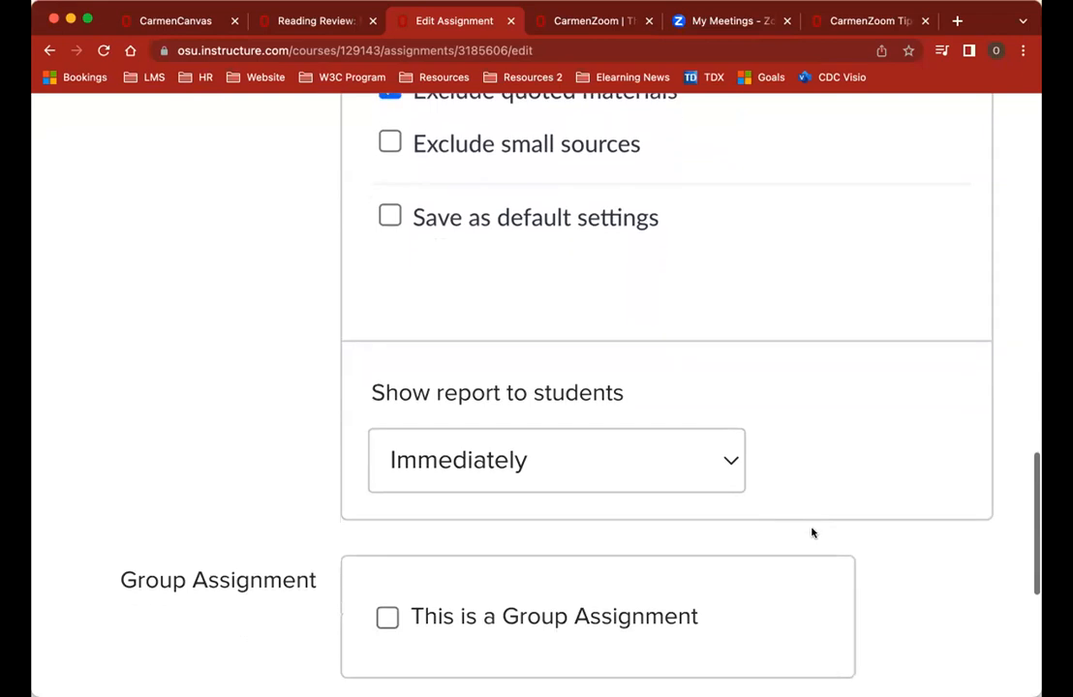
pyautogui.click(730, 420)
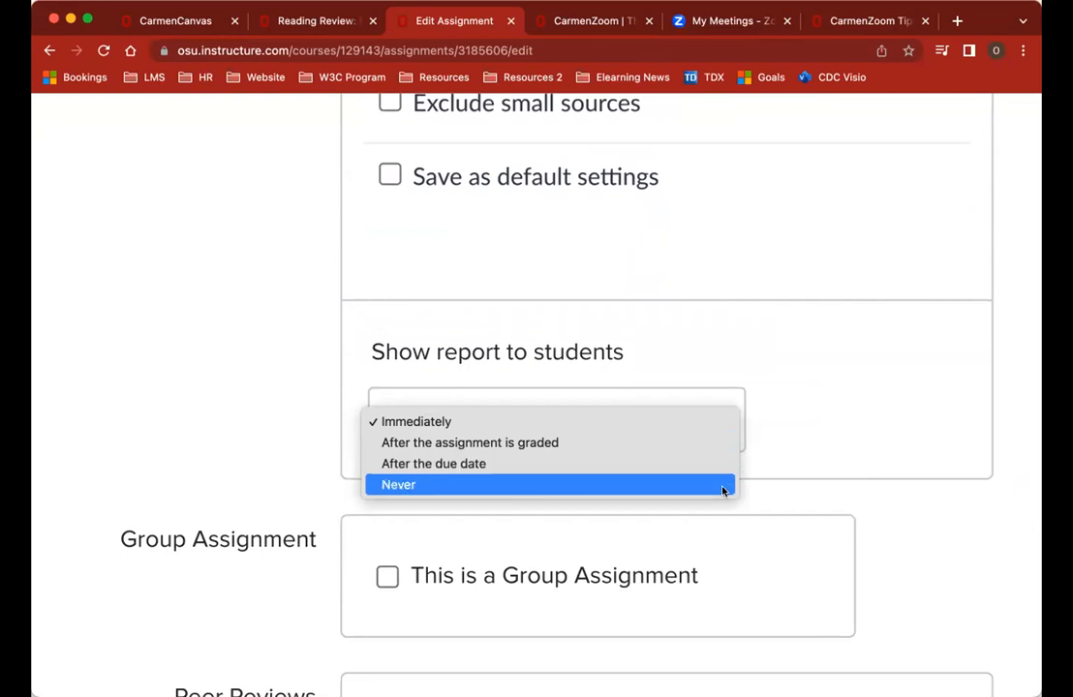
pyautogui.click(817, 441)
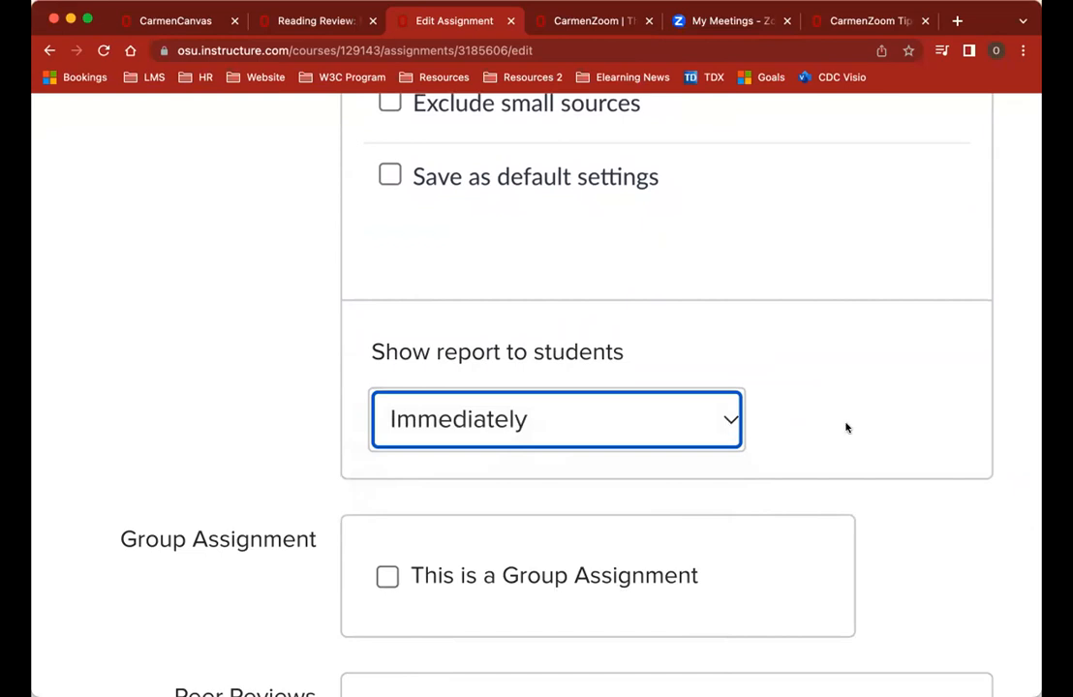
# Step: Set the number of allowed submission attempts to 2 and return to the report visibility and group assignment settings
pyautogui.scroll(15, 845, 427)
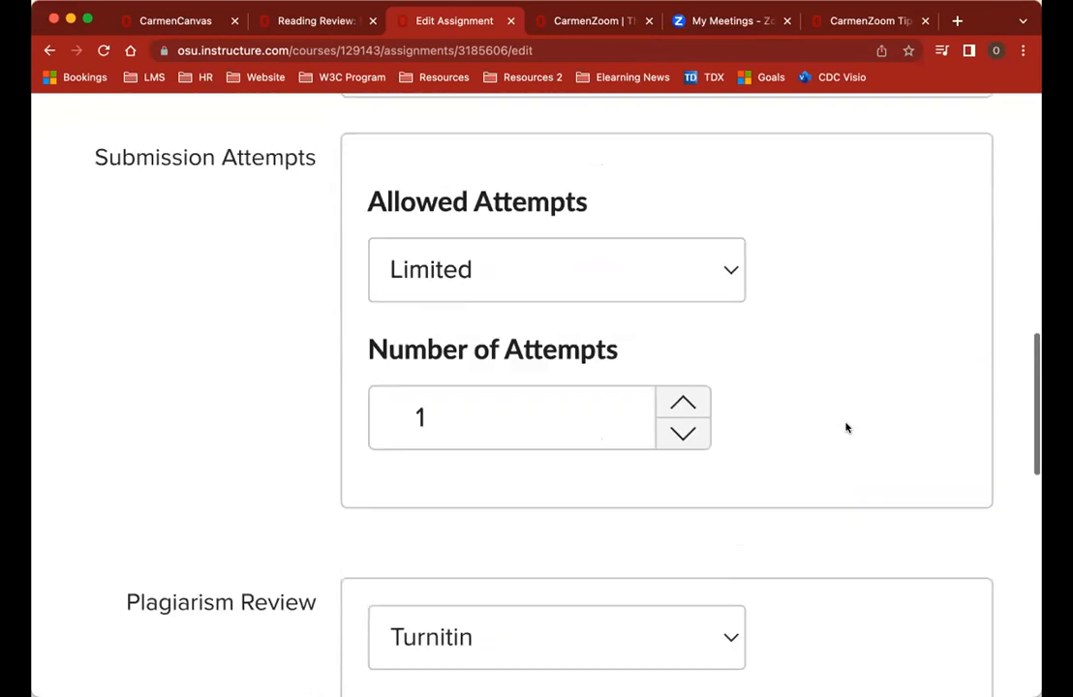
pyautogui.scroll(-3, 846, 429)
pyautogui.click(693, 486)
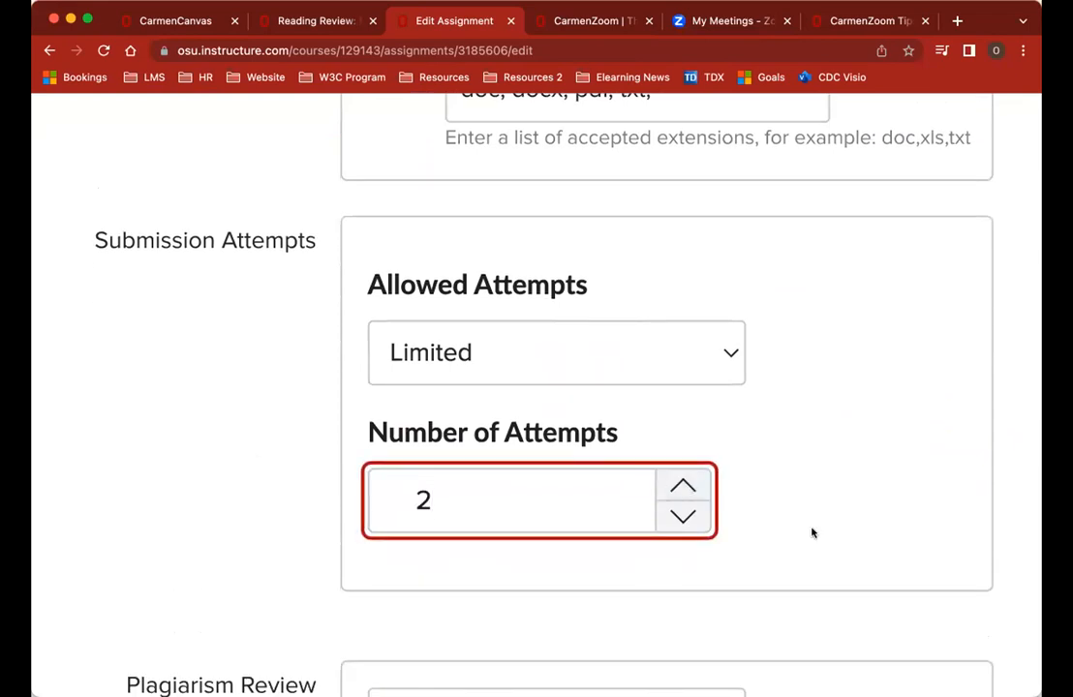
pyautogui.scroll(-3, 812, 533)
pyautogui.scroll(-15, 812, 532)
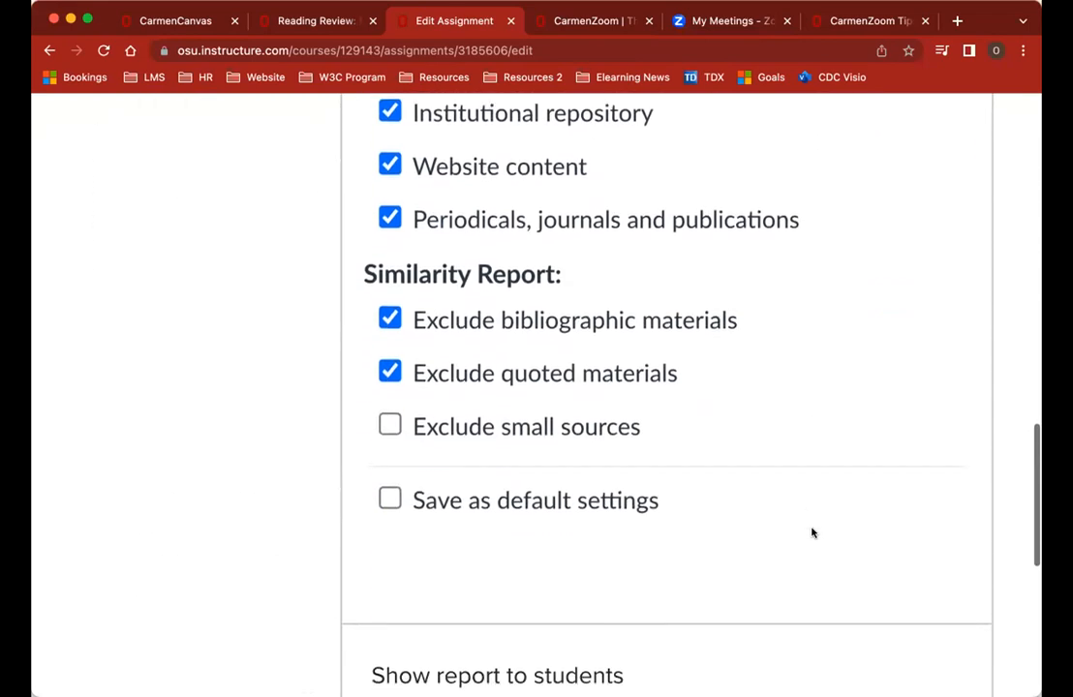
pyautogui.scroll(-6, 812, 532)
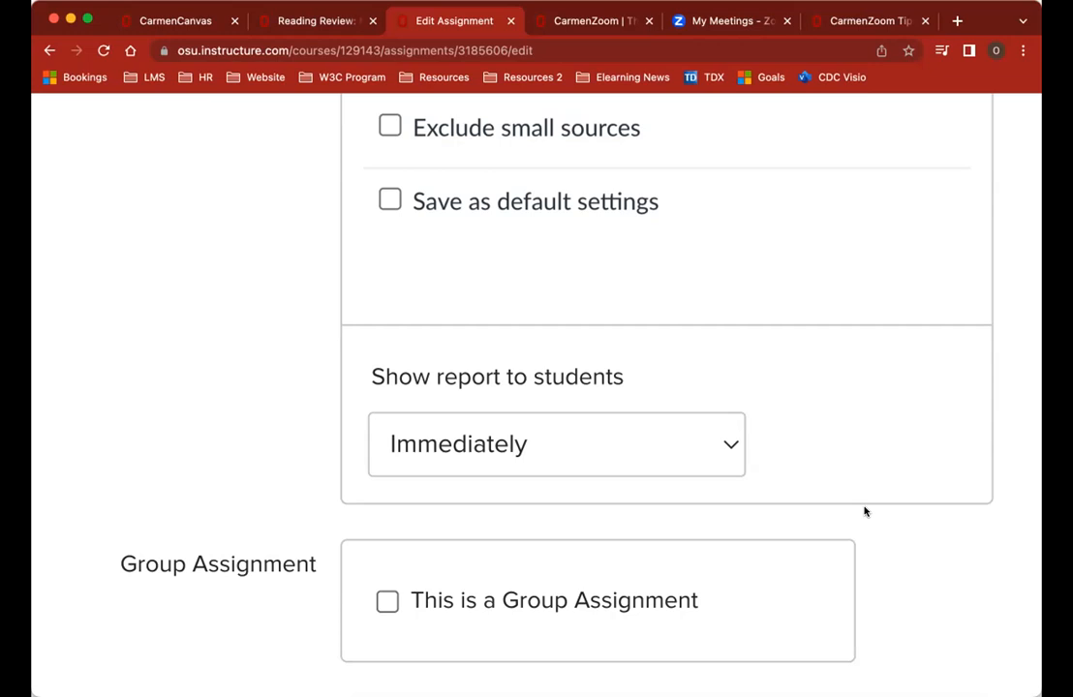
# Step: Review the assignment settings from submission attempts through plagiarism review to group assignment and peer reviews
pyautogui.scroll(5, 955, 593)
pyautogui.scroll(5, 955, 593)
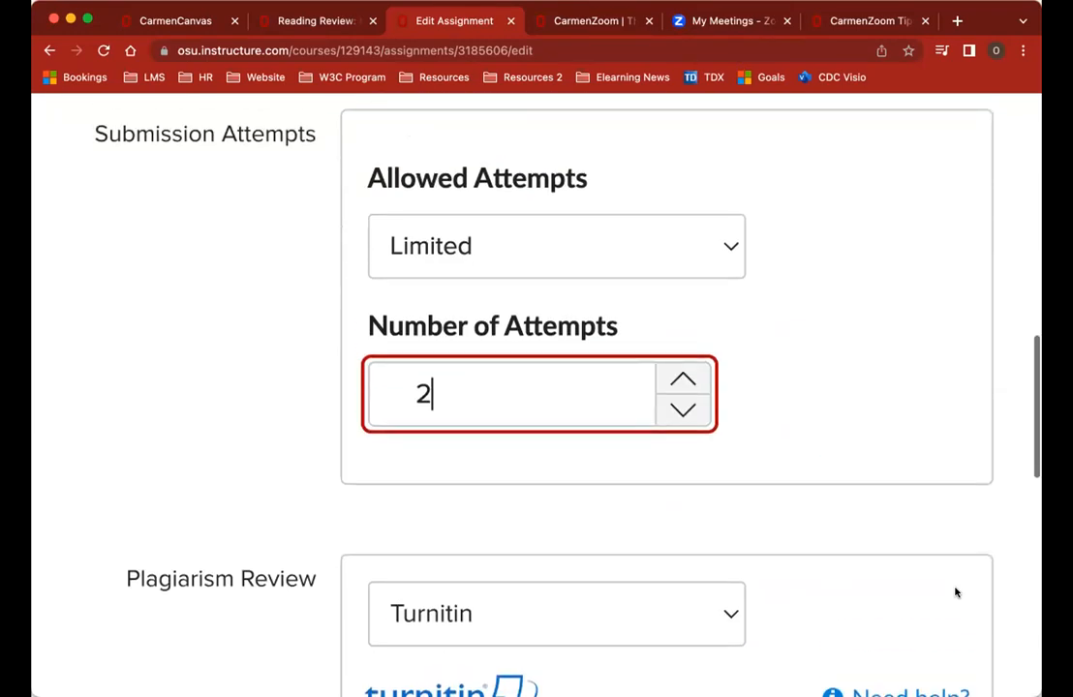
pyautogui.scroll(-10, 954, 593)
pyautogui.scroll(-7, 953, 593)
pyautogui.scroll(6, 955, 589)
pyautogui.scroll(4, 955, 588)
pyautogui.scroll(-3, 955, 591)
pyautogui.scroll(-1, 955, 593)
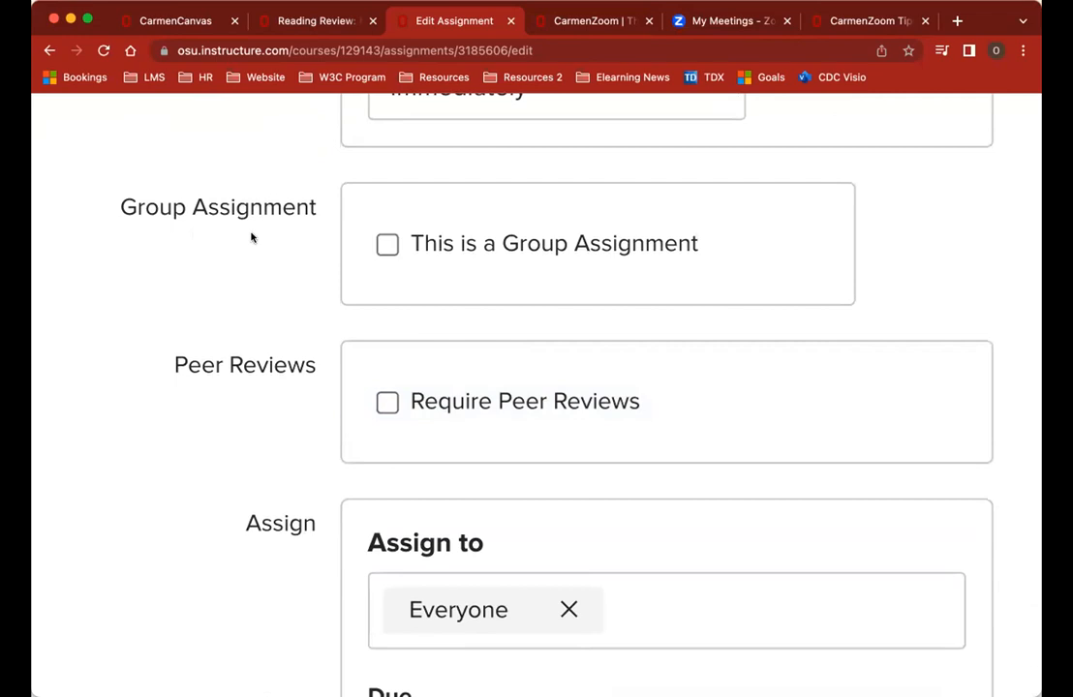
# Step: Try marking the assignment as a group assignment with grades assigned to each student individually
pyautogui.click(387, 243)
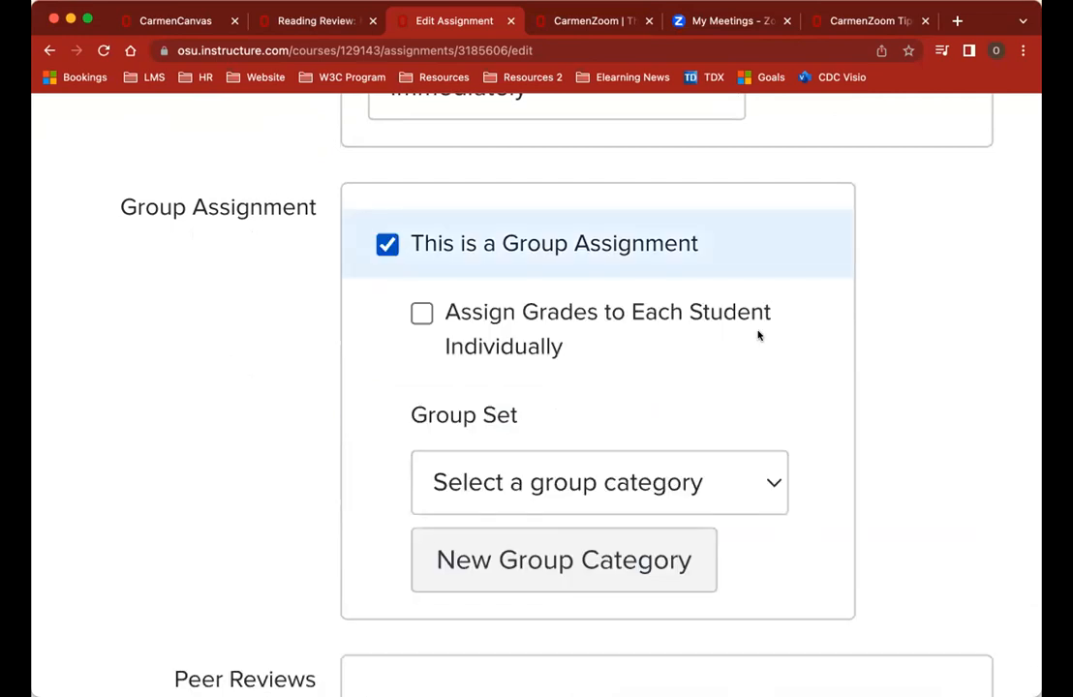
pyautogui.click(424, 315)
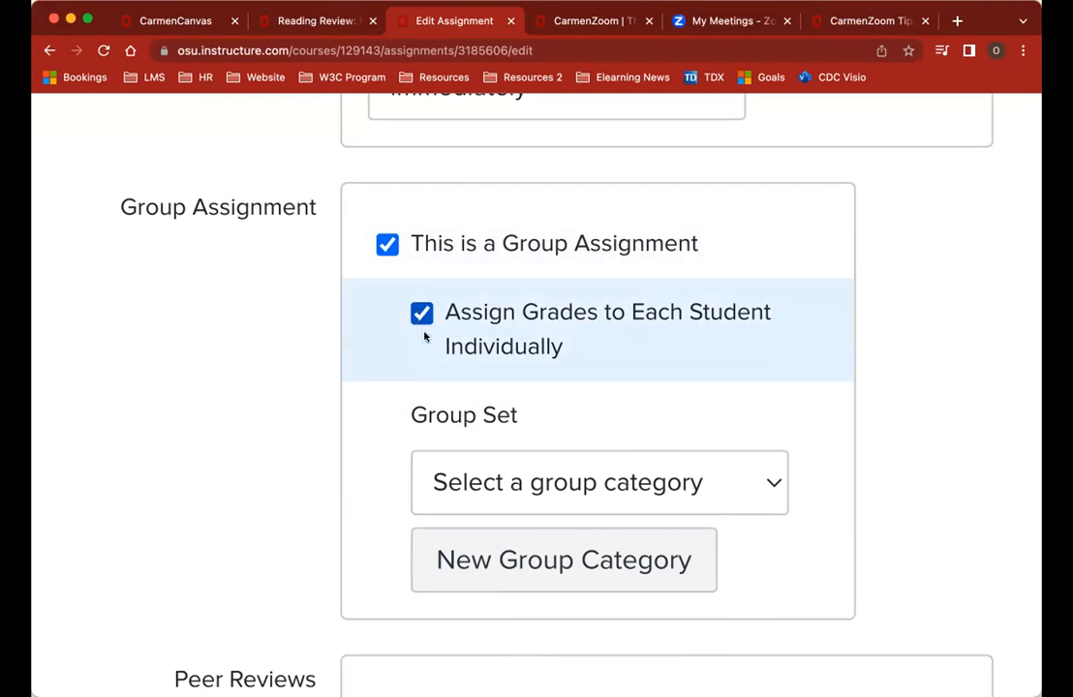
pyautogui.scroll(-2, 432, 375)
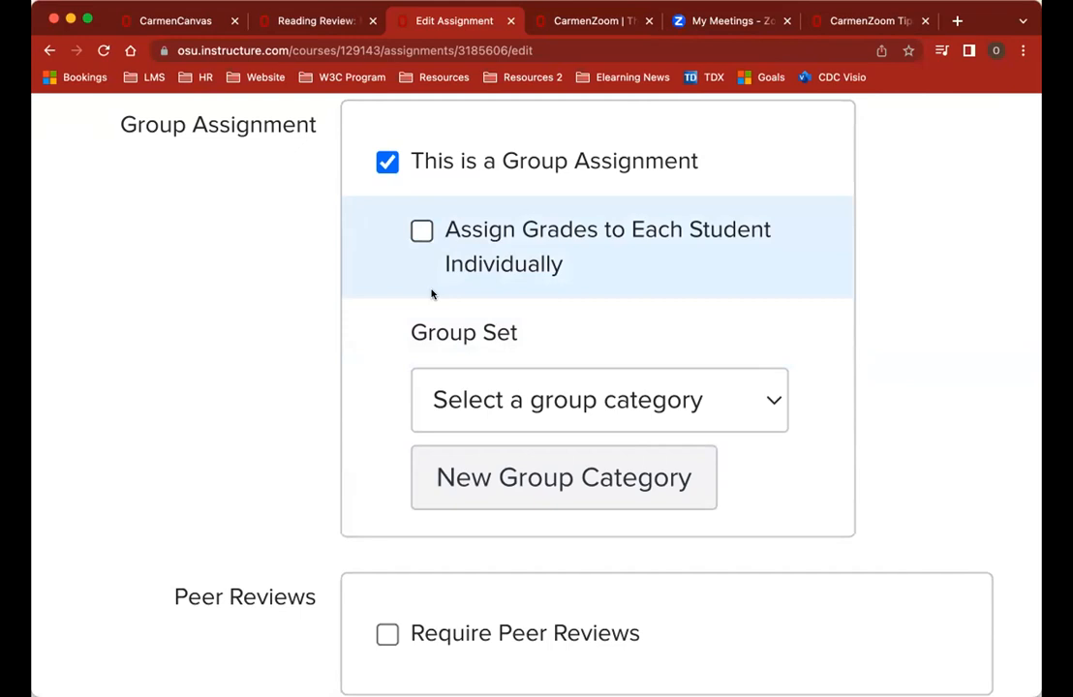
pyautogui.scroll(-1, 458, 254)
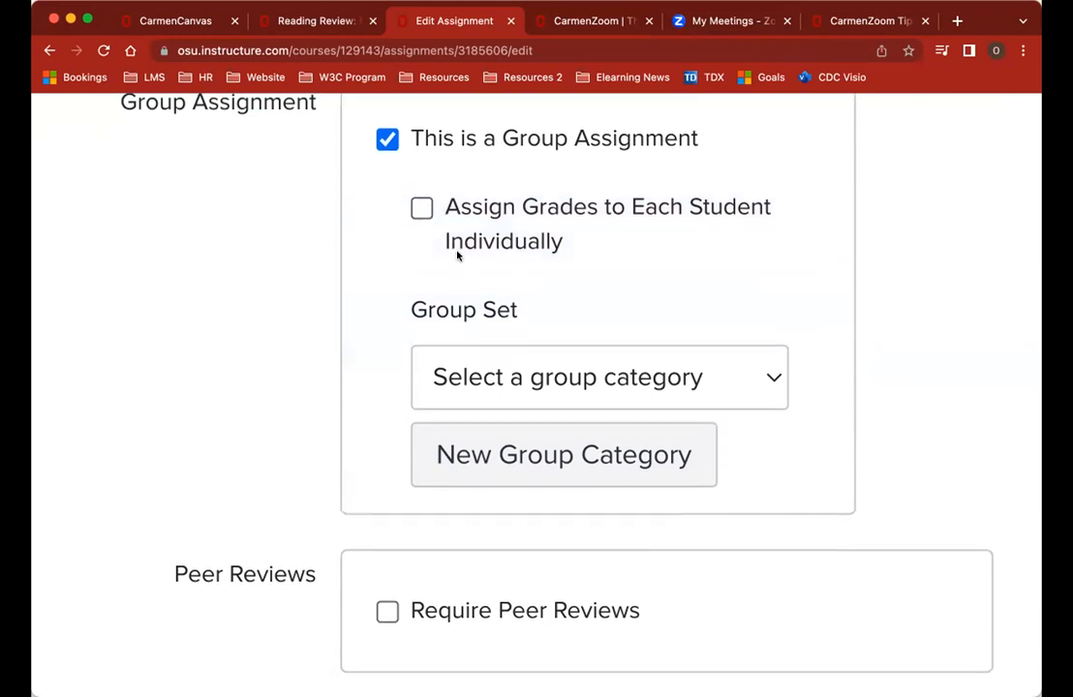
pyautogui.scroll(-1, 458, 255)
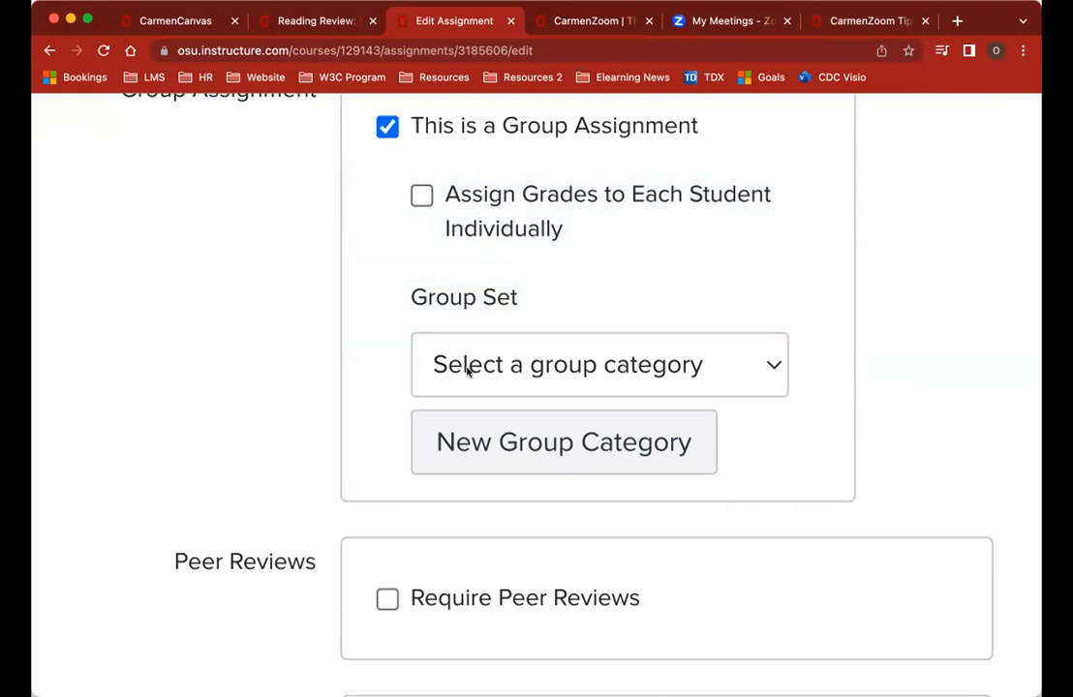
# Step: Examine the available group sets without choosing one, and switch the group assignment option back off
pyautogui.click(470, 372)
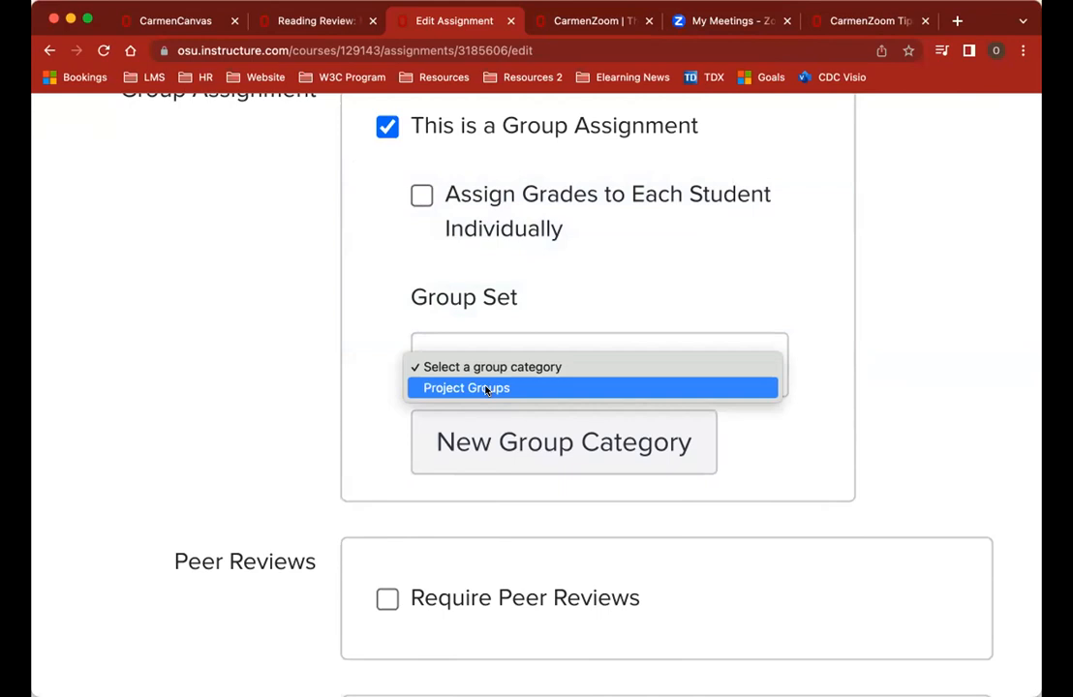
pyautogui.click(504, 291)
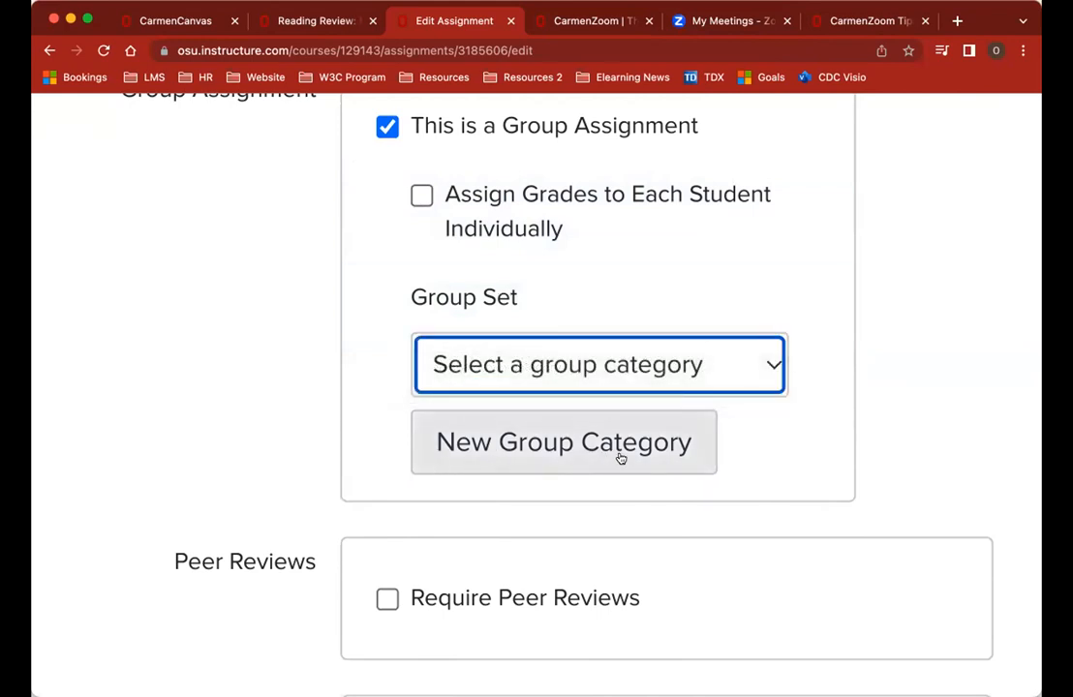
pyautogui.scroll(1, 542, 457)
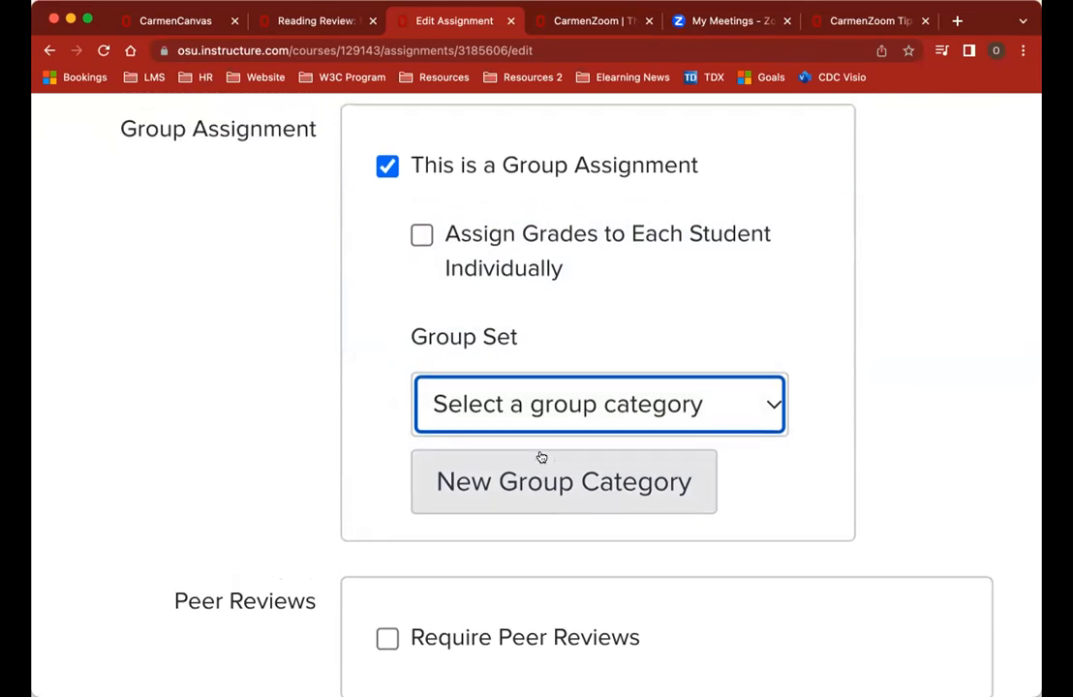
pyautogui.scroll(-1, 542, 455)
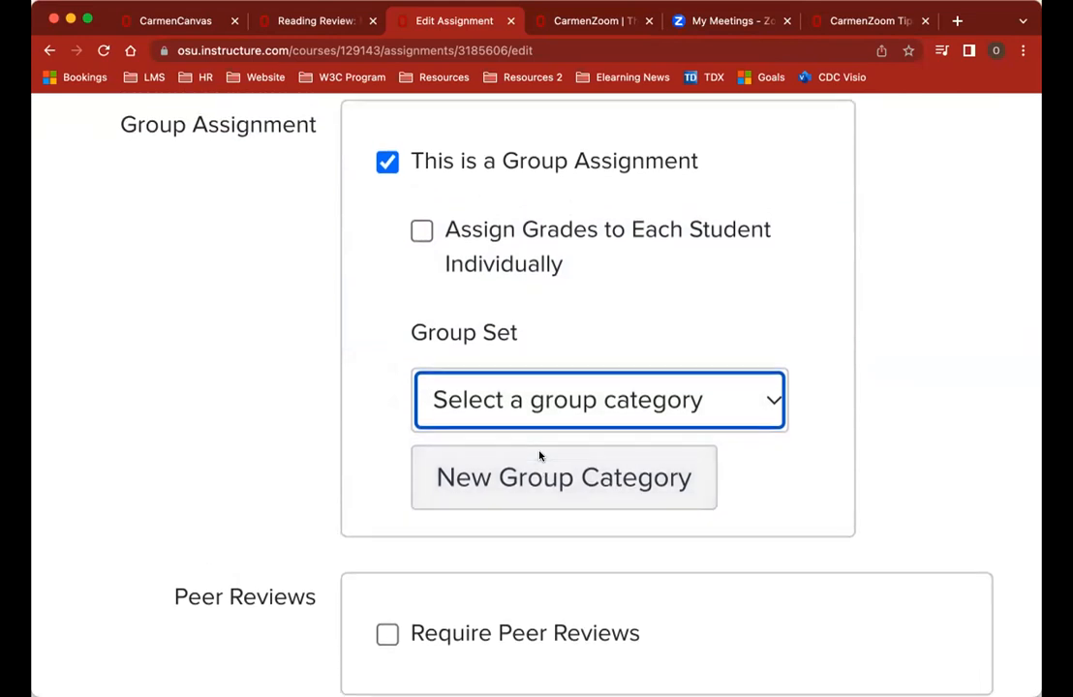
pyautogui.click(393, 173)
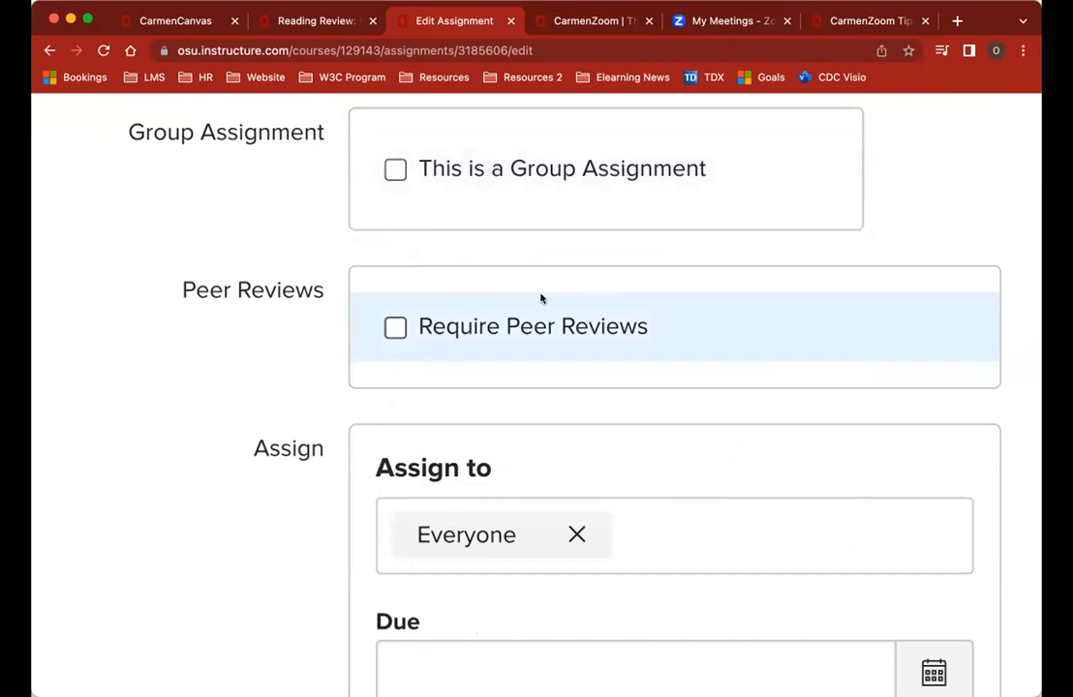
# Step: Require peer reviews for the assignment and have them assigned automatically
pyautogui.scroll(-1, 723, 290)
pyautogui.scroll(-1, 722, 291)
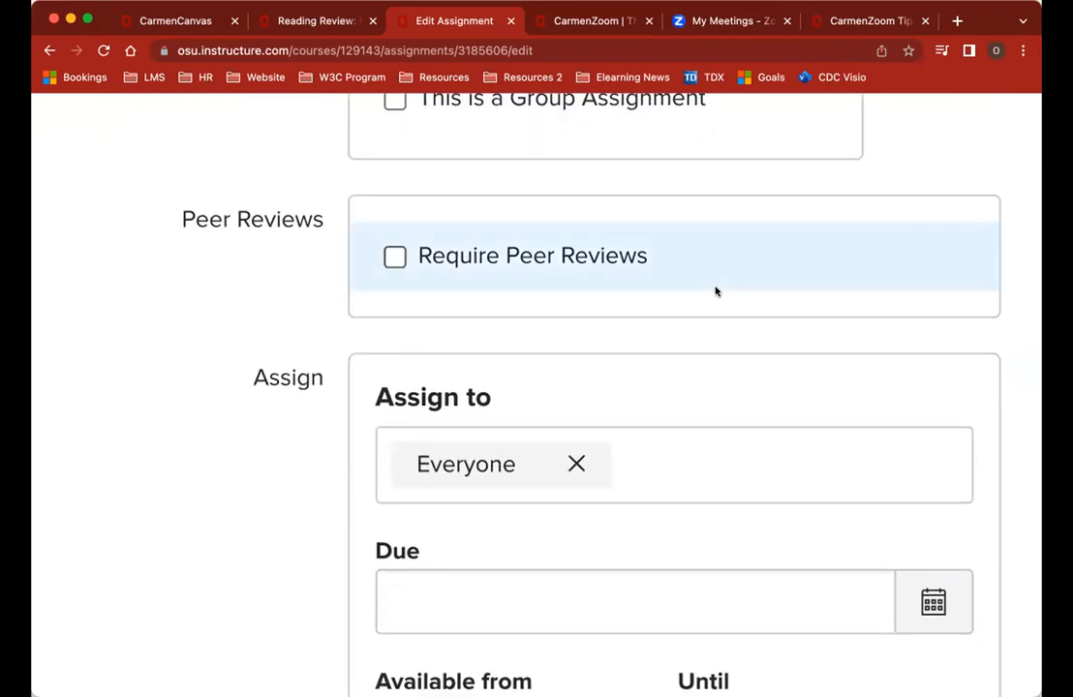
pyautogui.click(394, 257)
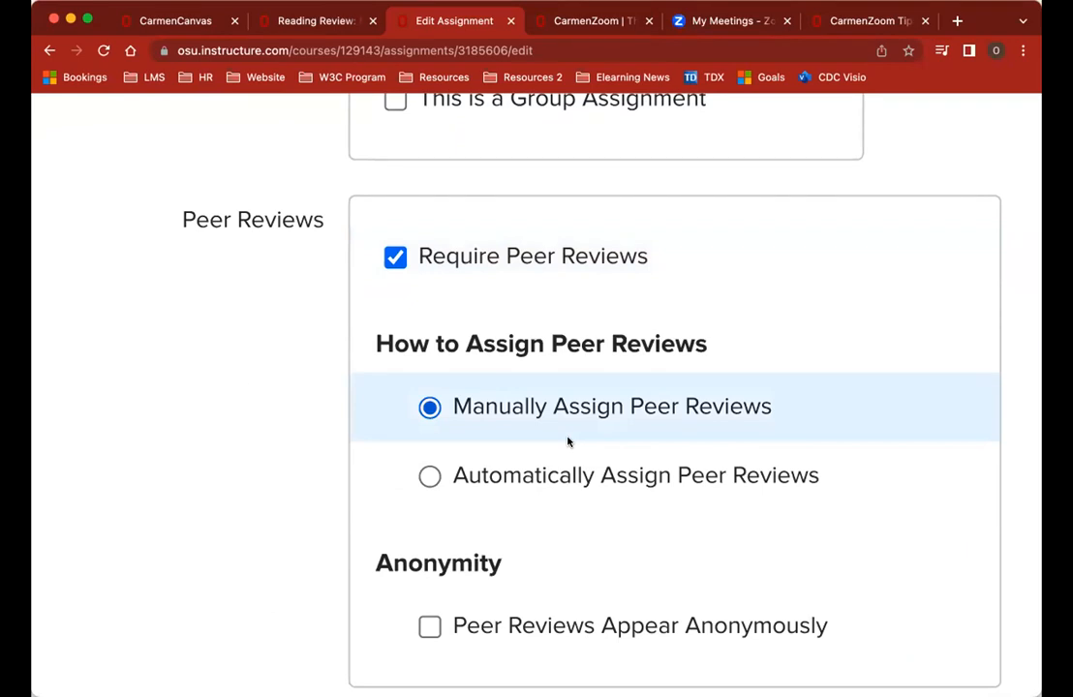
pyautogui.scroll(-1, 606, 501)
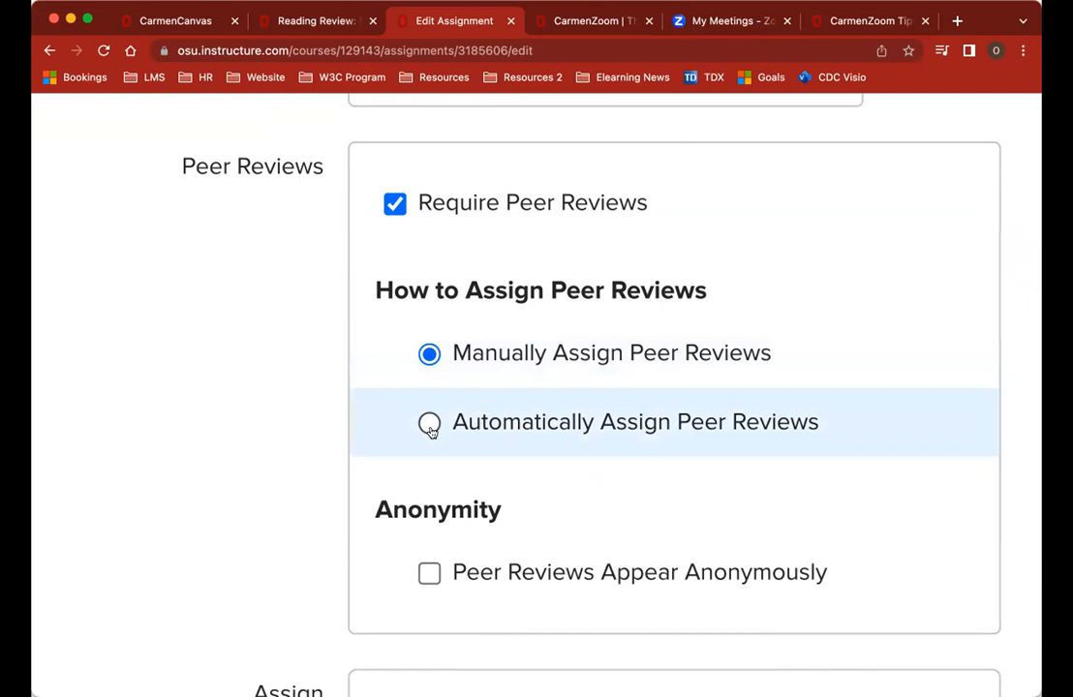
pyautogui.click(427, 428)
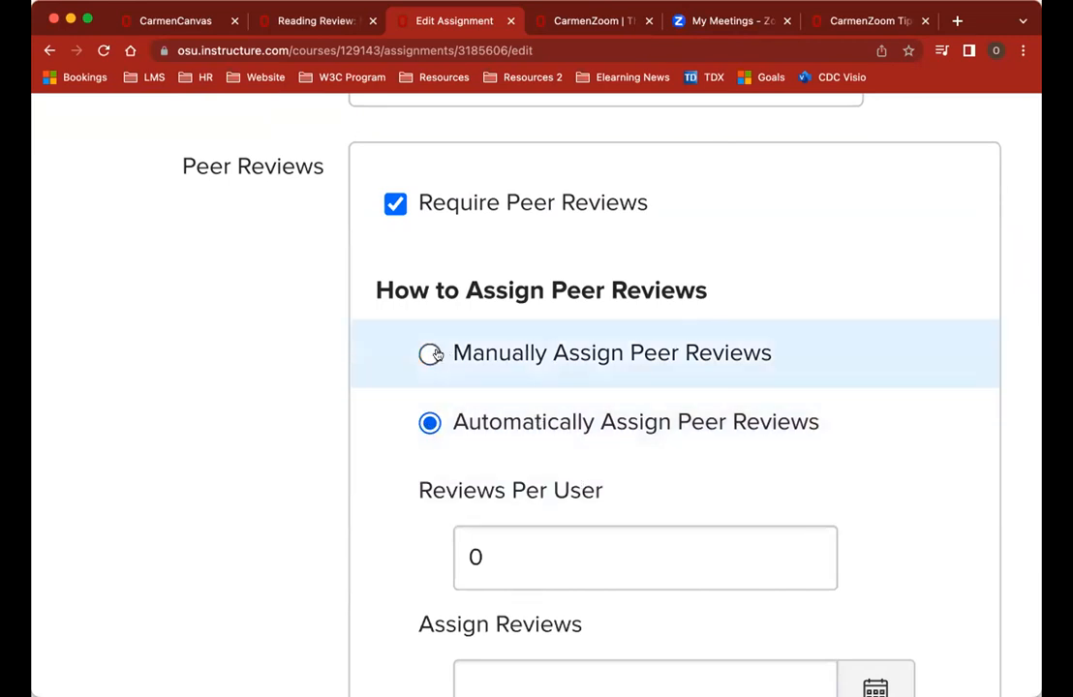
# Step: Set the number of peer reviews per user to 2
pyautogui.scroll(-1, 575, 451)
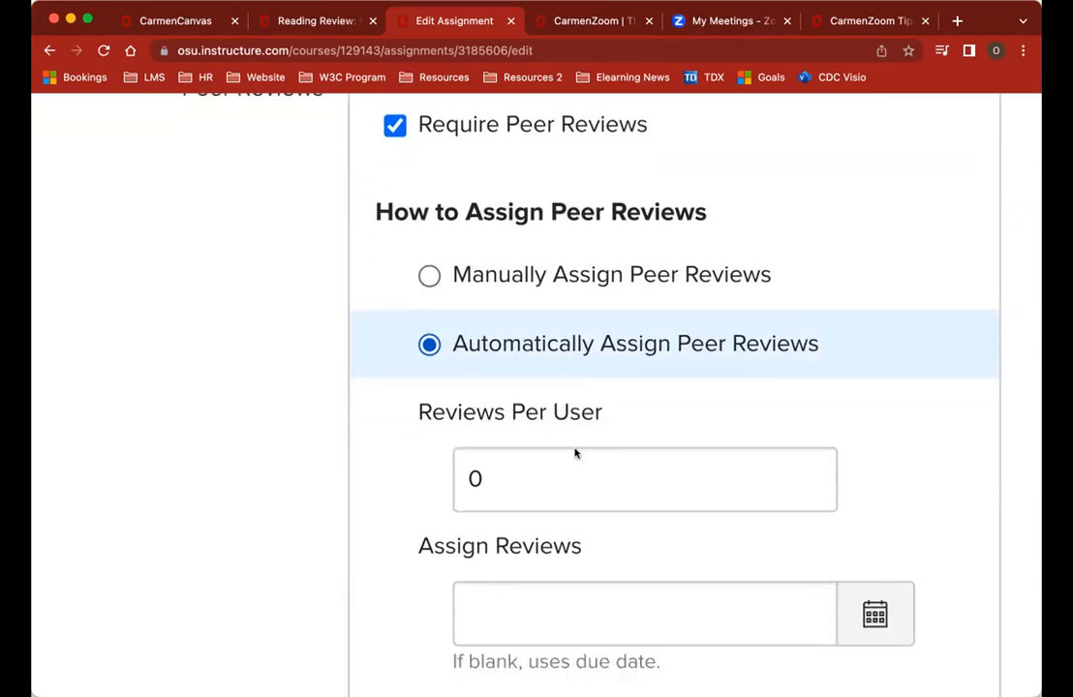
pyautogui.scroll(-1, 576, 453)
pyautogui.click(519, 425)
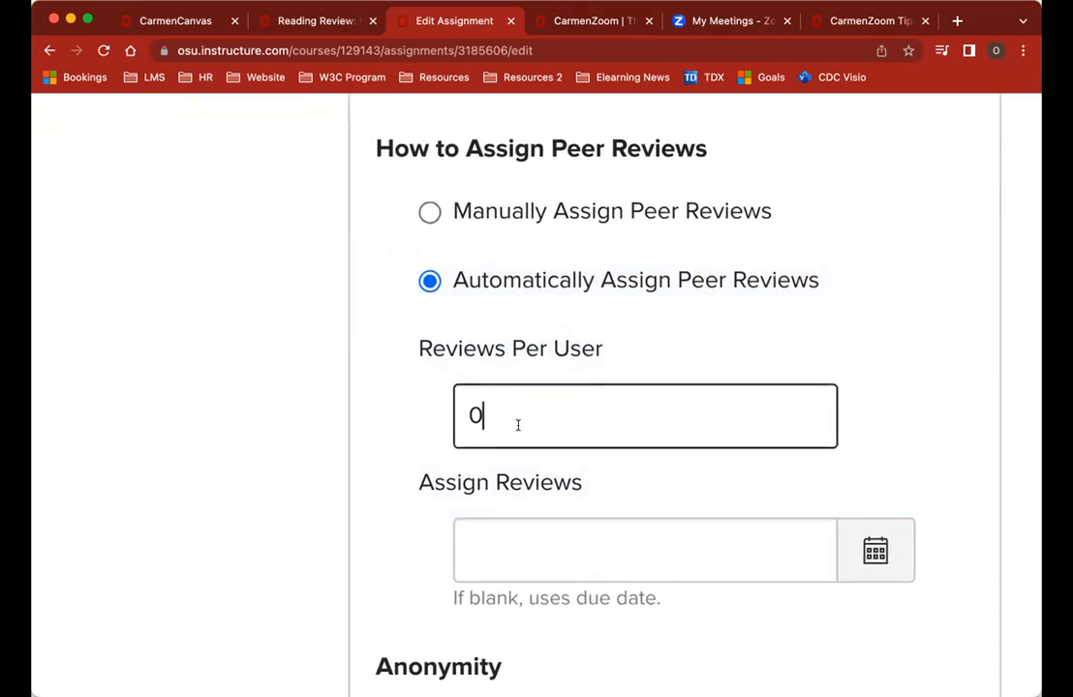
pyautogui.doubleClick(518, 425)
pyautogui.write('2')
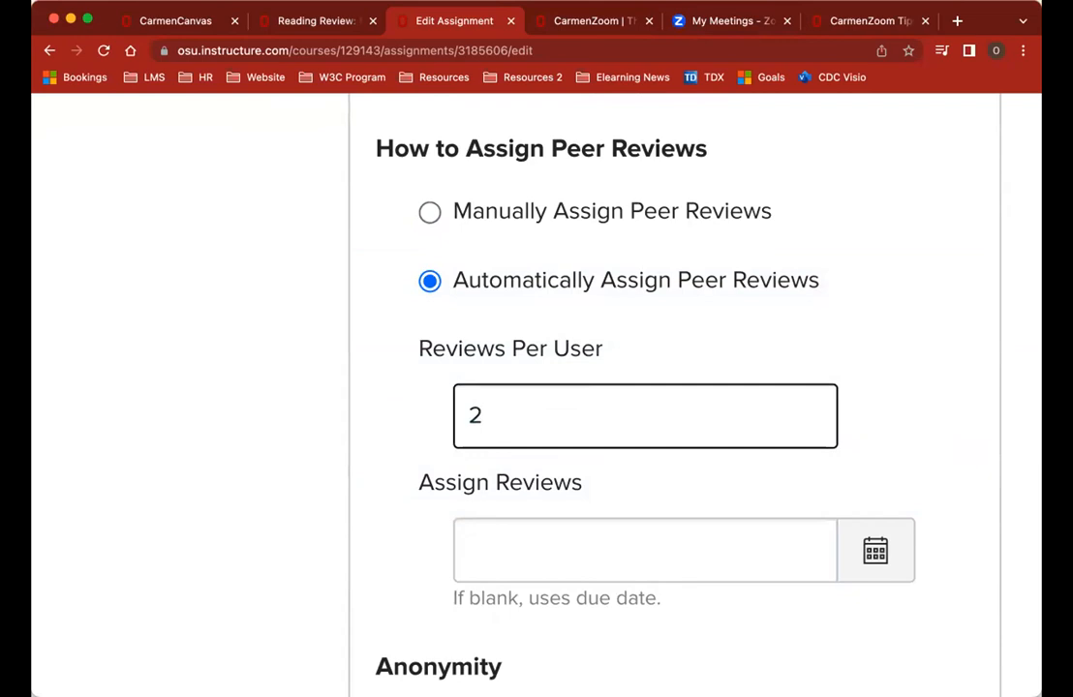
# Step: Set the peer reviews to be assigned on Dec 30, 2022 at 11:59 PM and make them appear anonymously
pyautogui.scroll(-1, 555, 530)
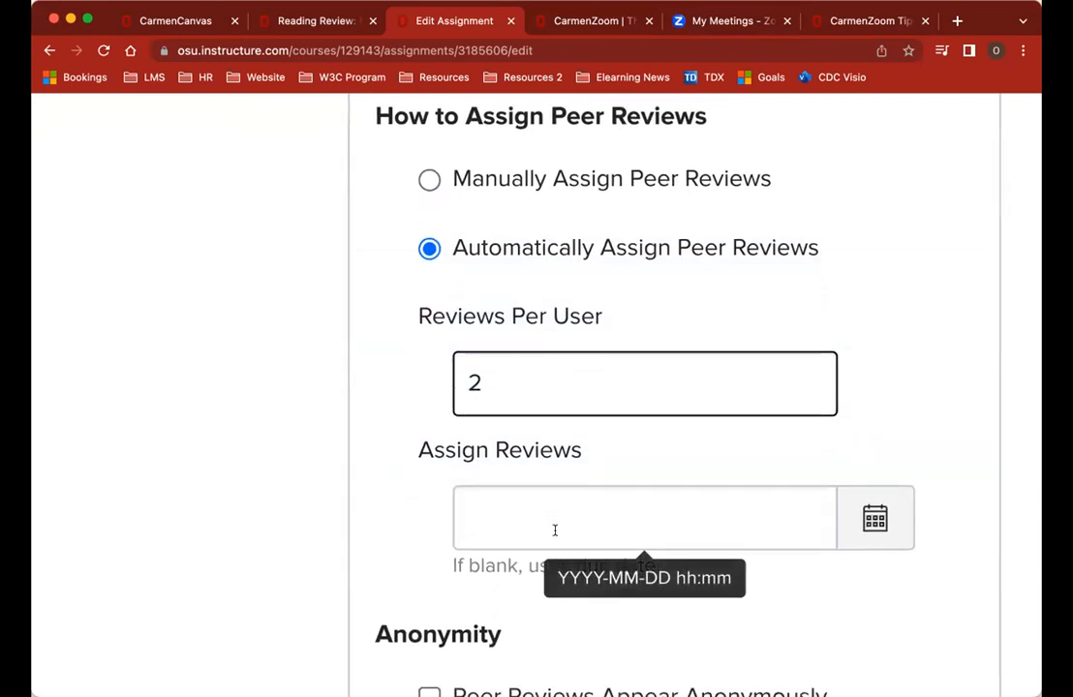
pyautogui.scroll(-2, 555, 529)
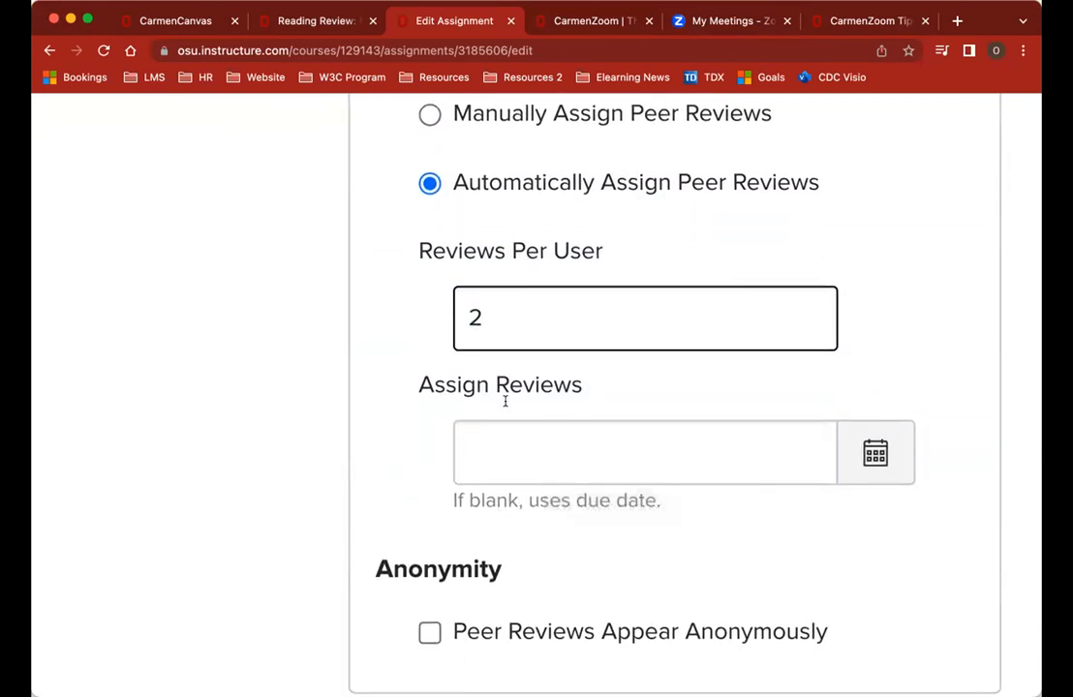
pyautogui.click(874, 459)
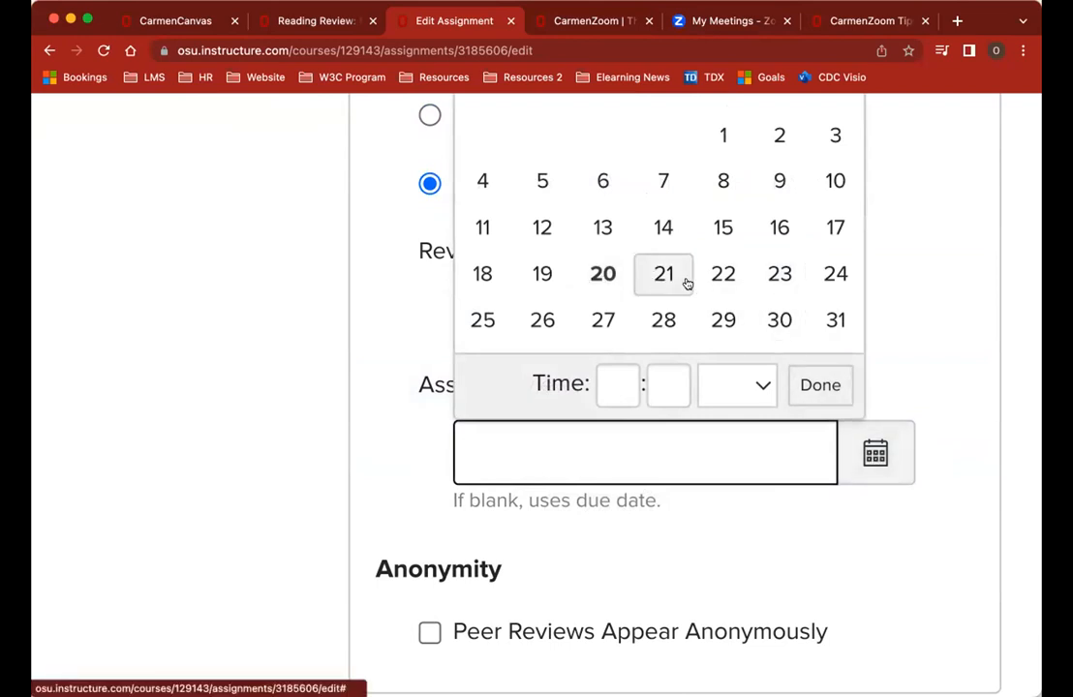
pyautogui.click(778, 324)
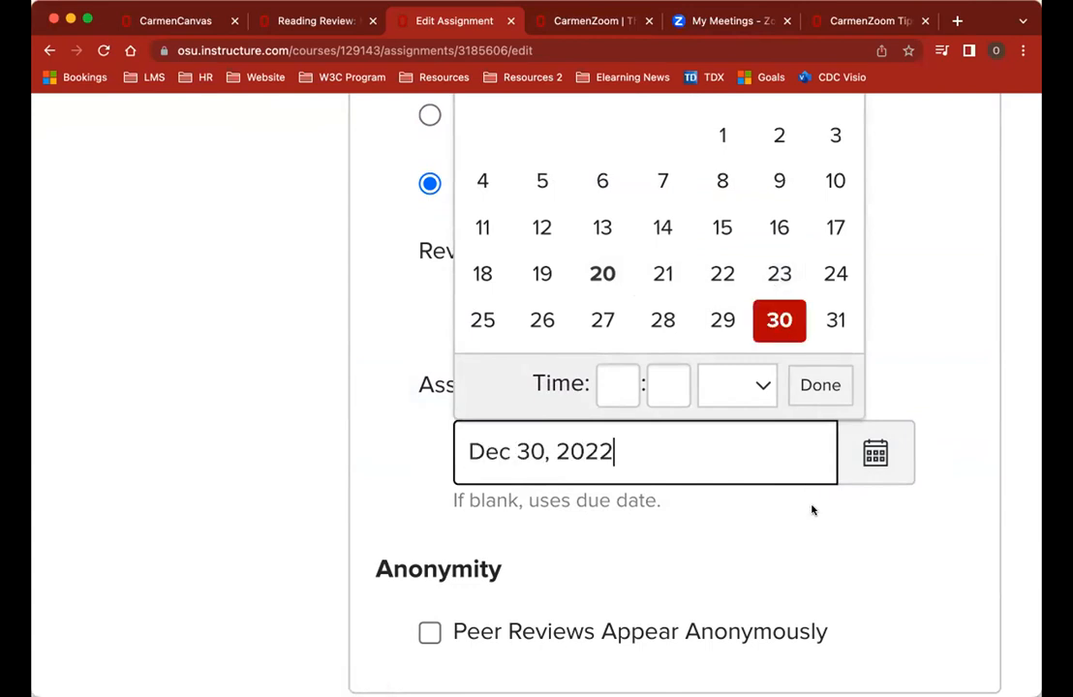
pyautogui.click(627, 383)
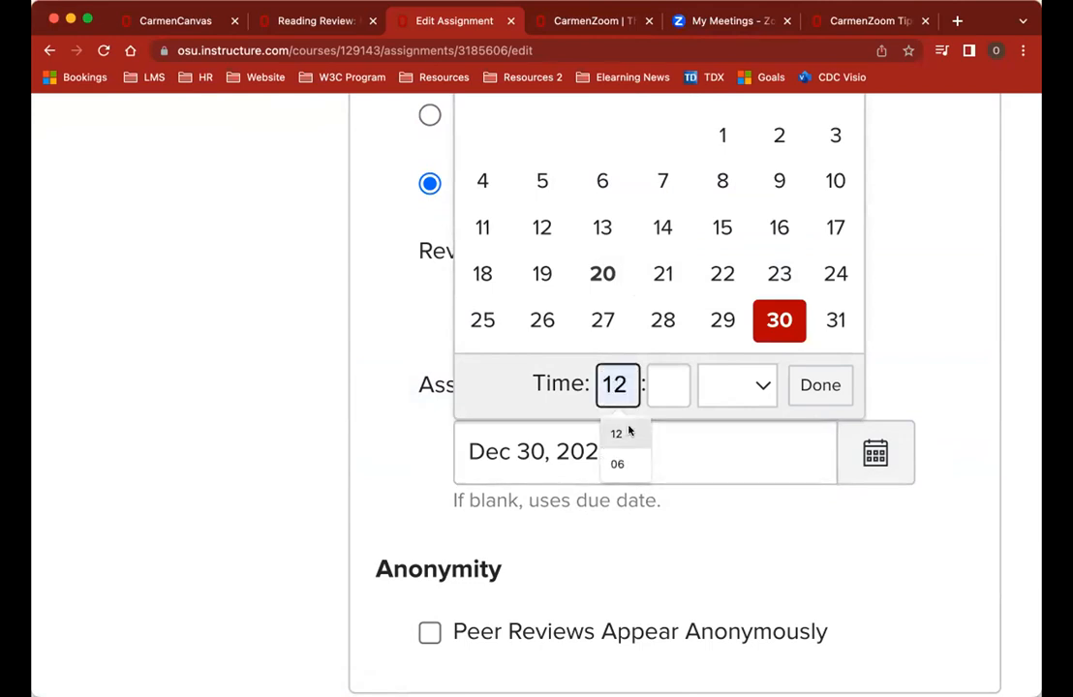
pyautogui.write('11')
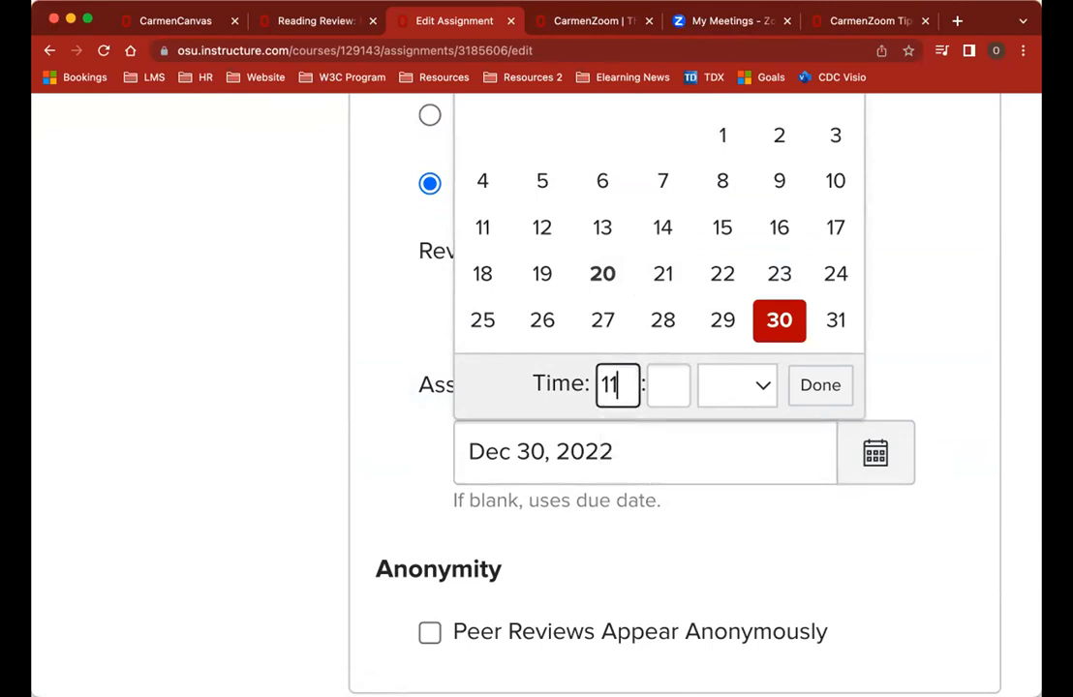
pyautogui.click(658, 388)
pyautogui.write('59')
pyautogui.click(810, 401)
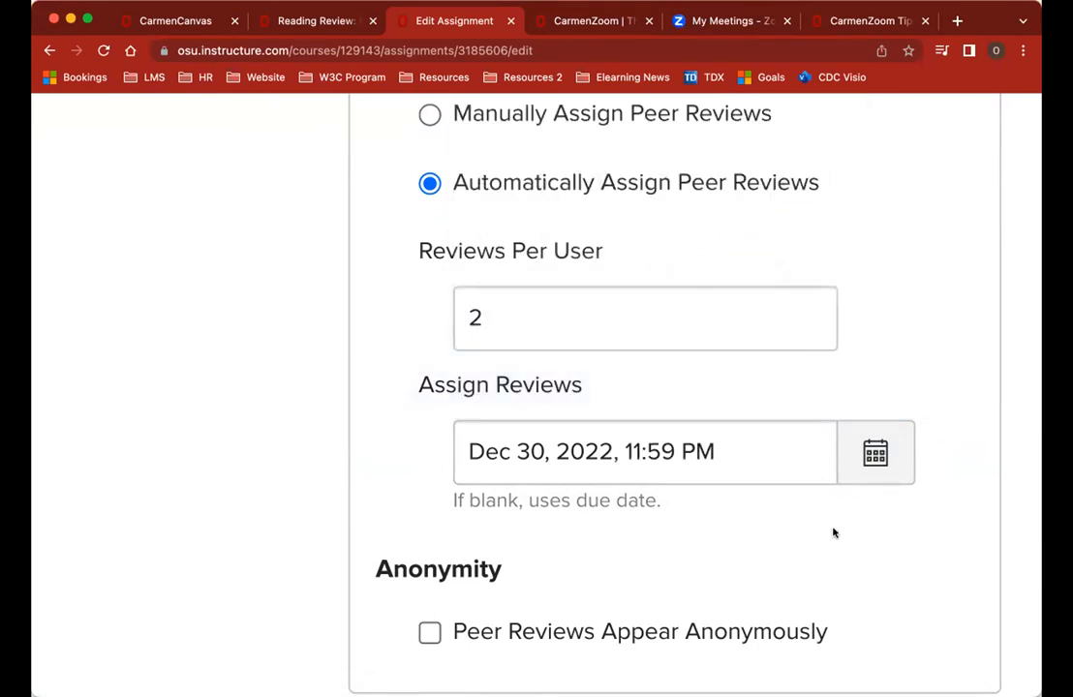
pyautogui.scroll(-3, 762, 535)
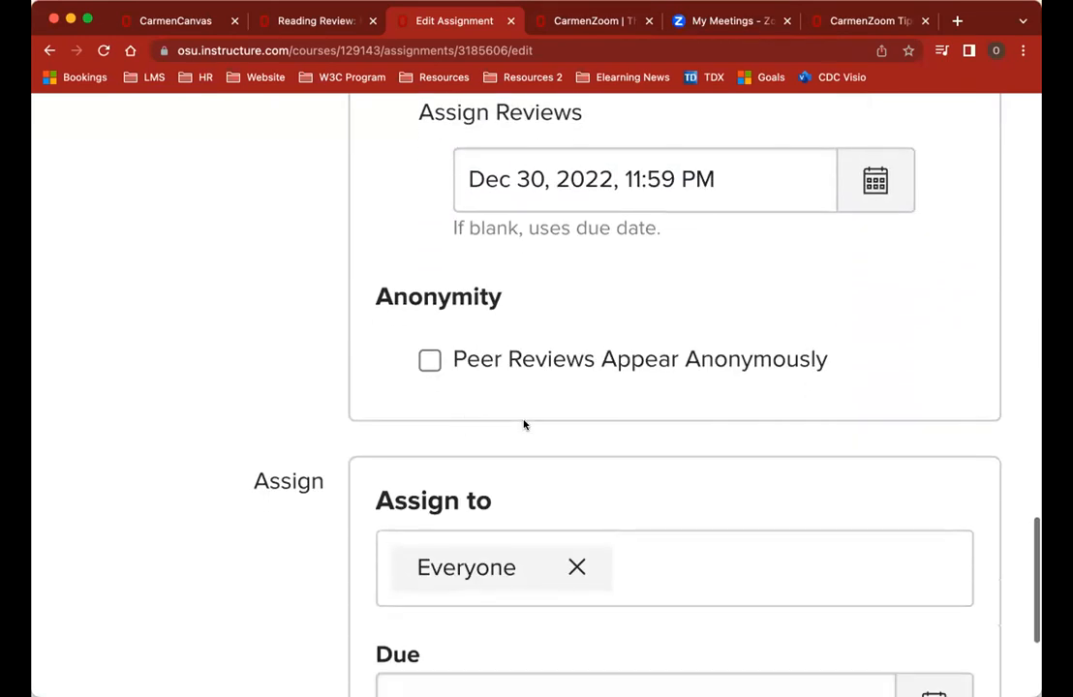
pyautogui.click(427, 359)
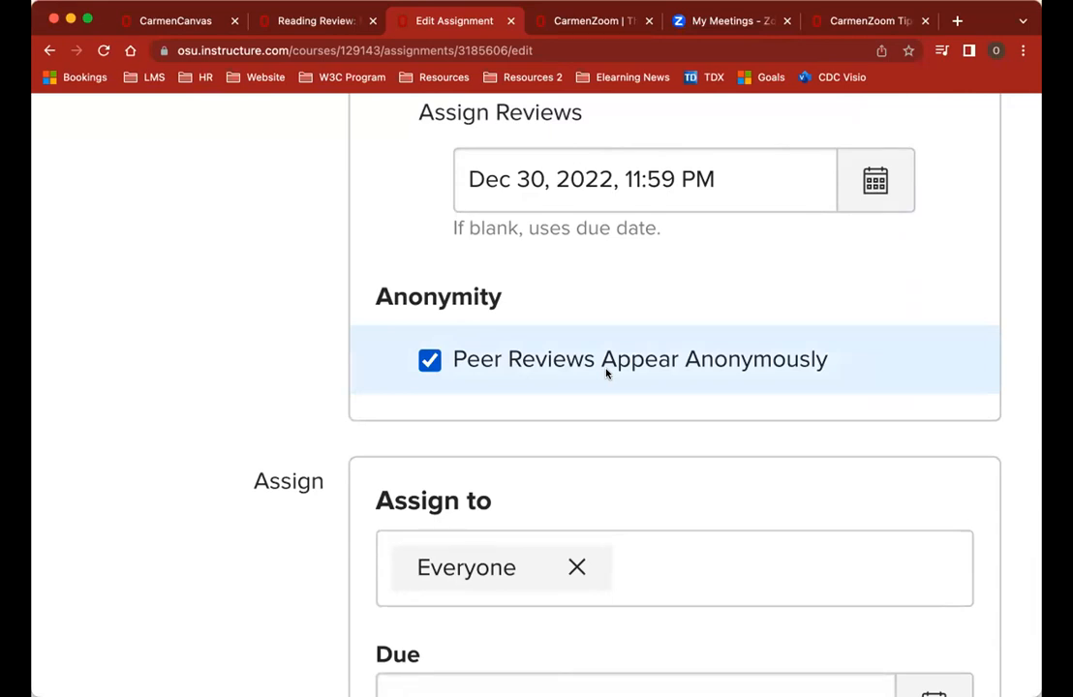
# Step: Set the assignment's due date for everyone to Dec 23, 2022, 11:59 PM
pyautogui.scroll(-5, 689, 392)
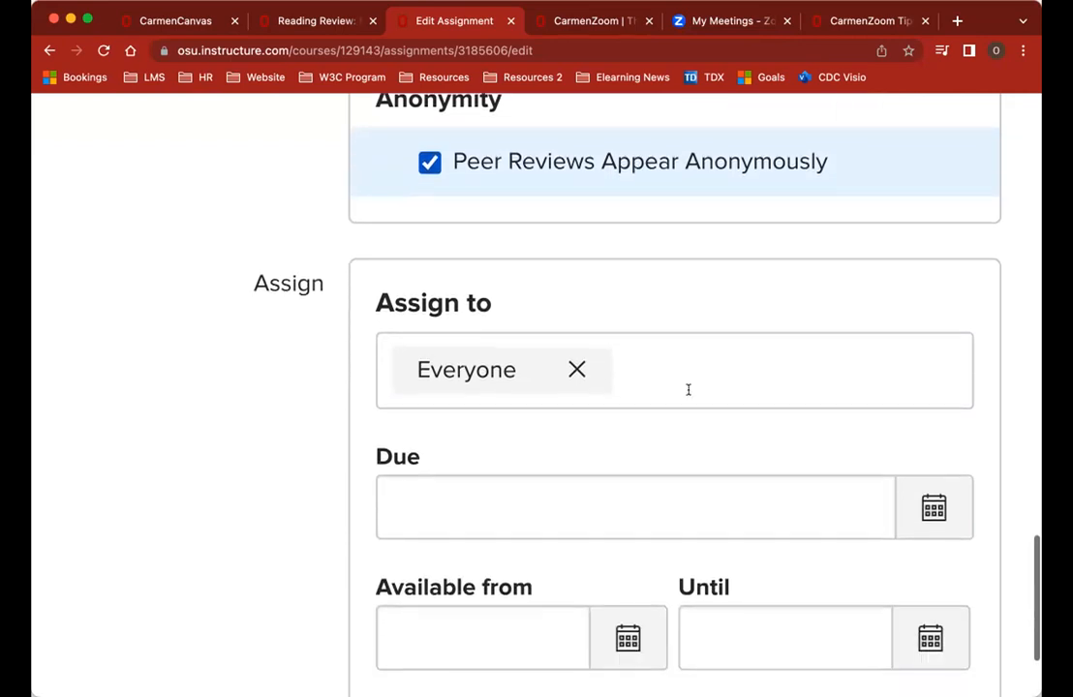
pyautogui.scroll(-3, 689, 389)
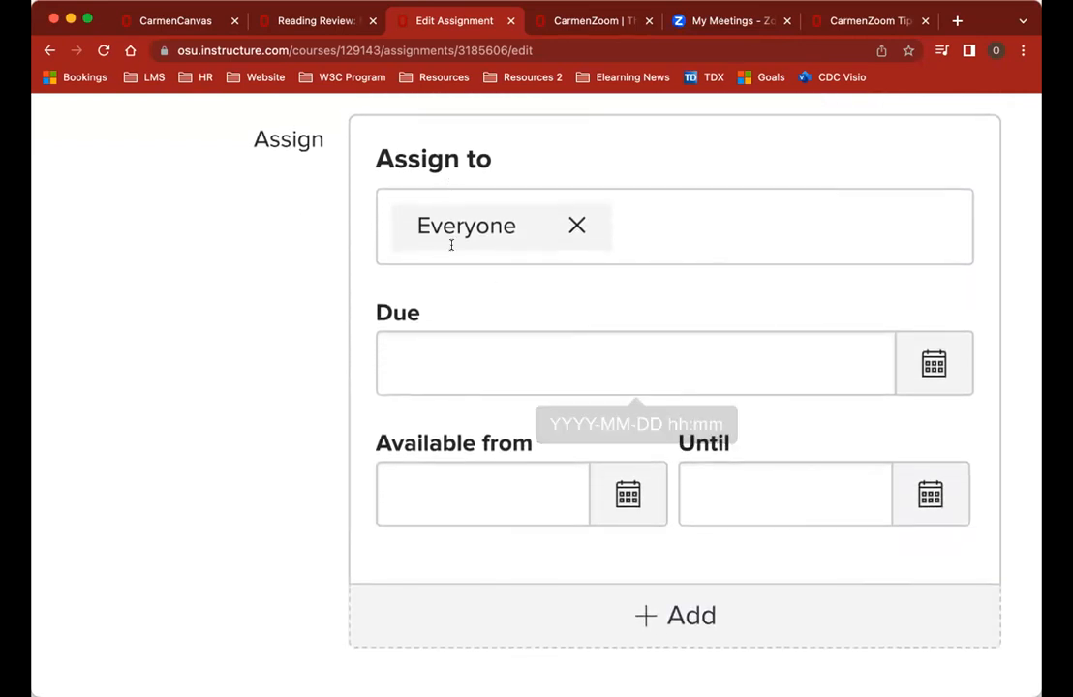
pyautogui.click(838, 349)
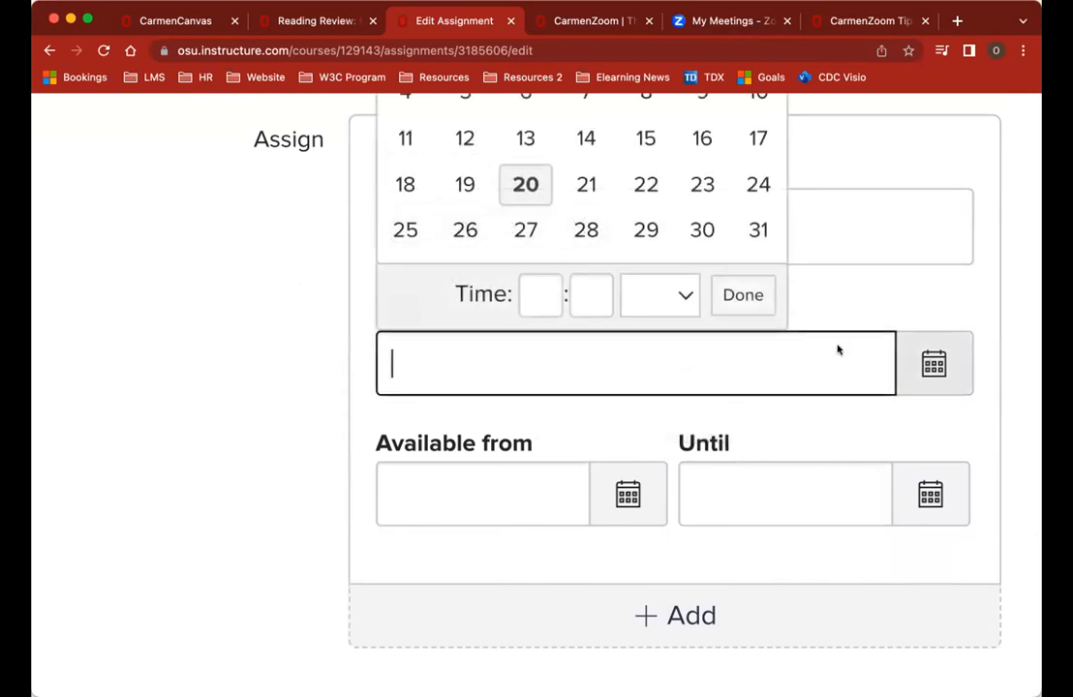
pyautogui.click(702, 184)
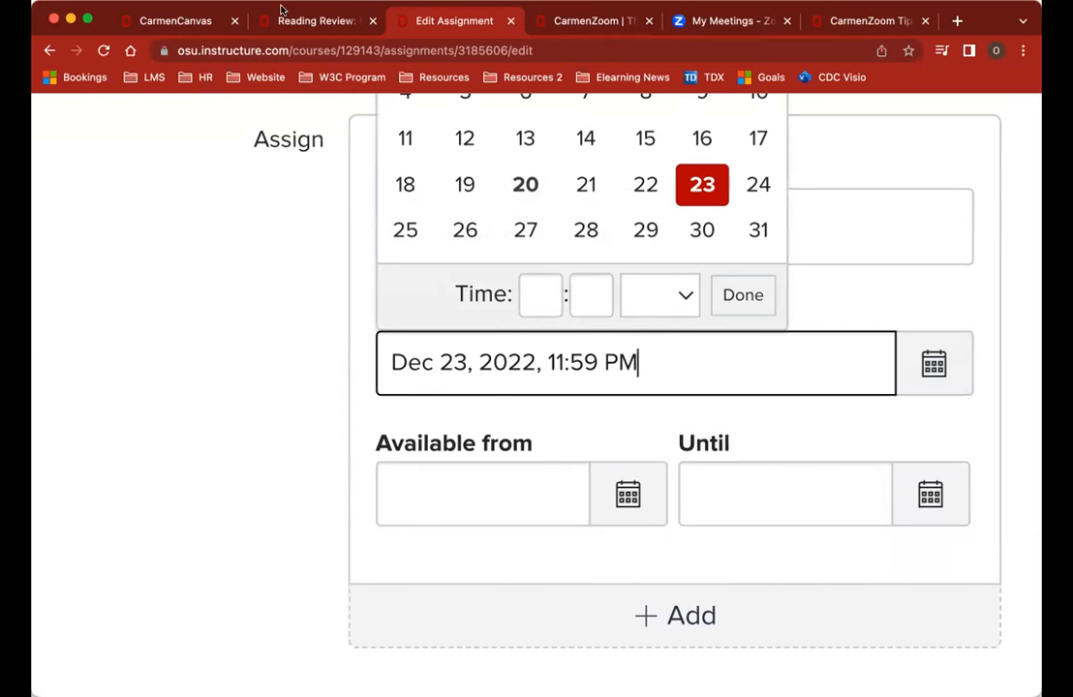
pyautogui.click(725, 418)
# Step: Make the assignment available from Dec 21, 2022, leaving the Until date blank
pyautogui.click(627, 511)
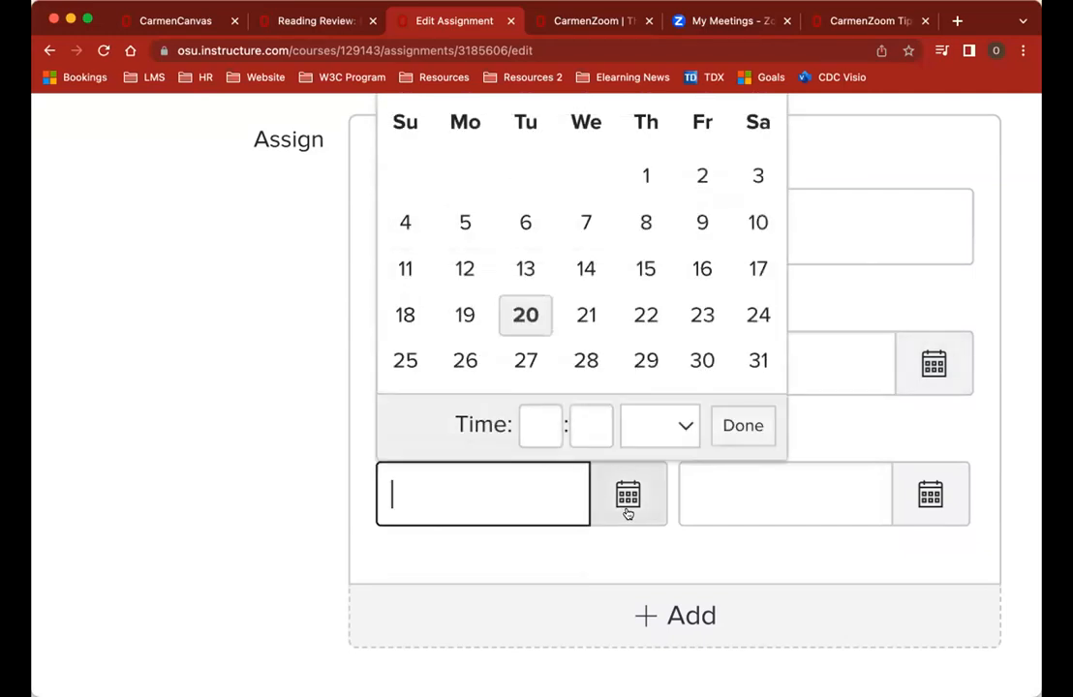
pyautogui.click(581, 321)
pyautogui.click(785, 499)
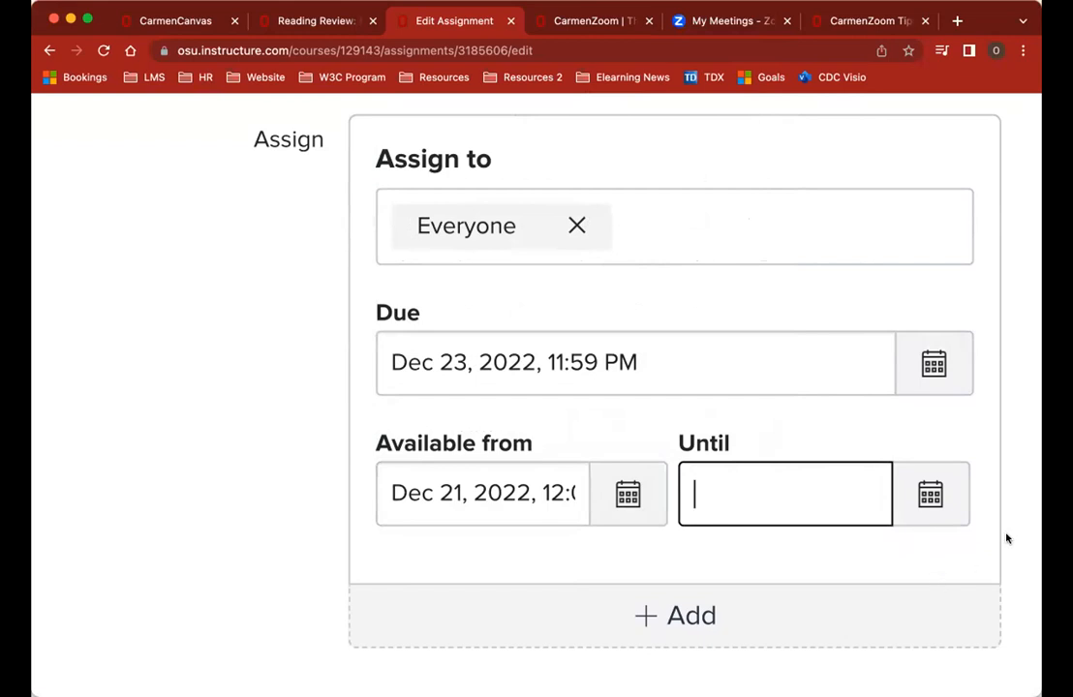
pyautogui.scroll(-3, 1006, 539)
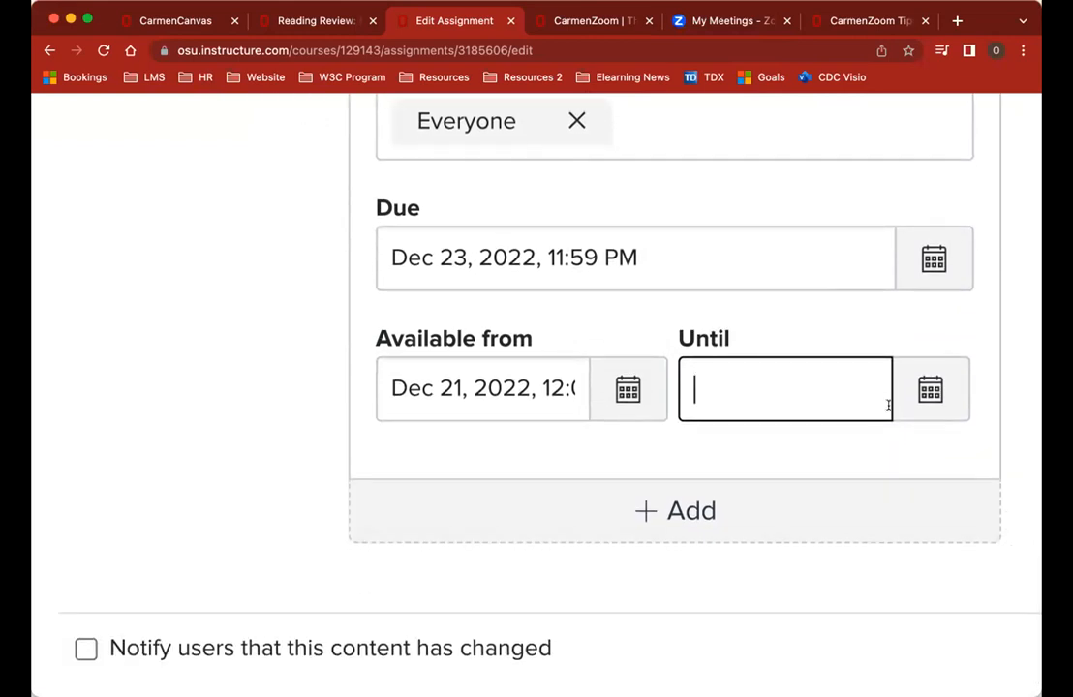
# Step: Set the assignment's Until date to Dec 25, 2022, 11:59 PM
pyautogui.scroll(-1, 896, 576)
pyautogui.scroll(-3, 896, 575)
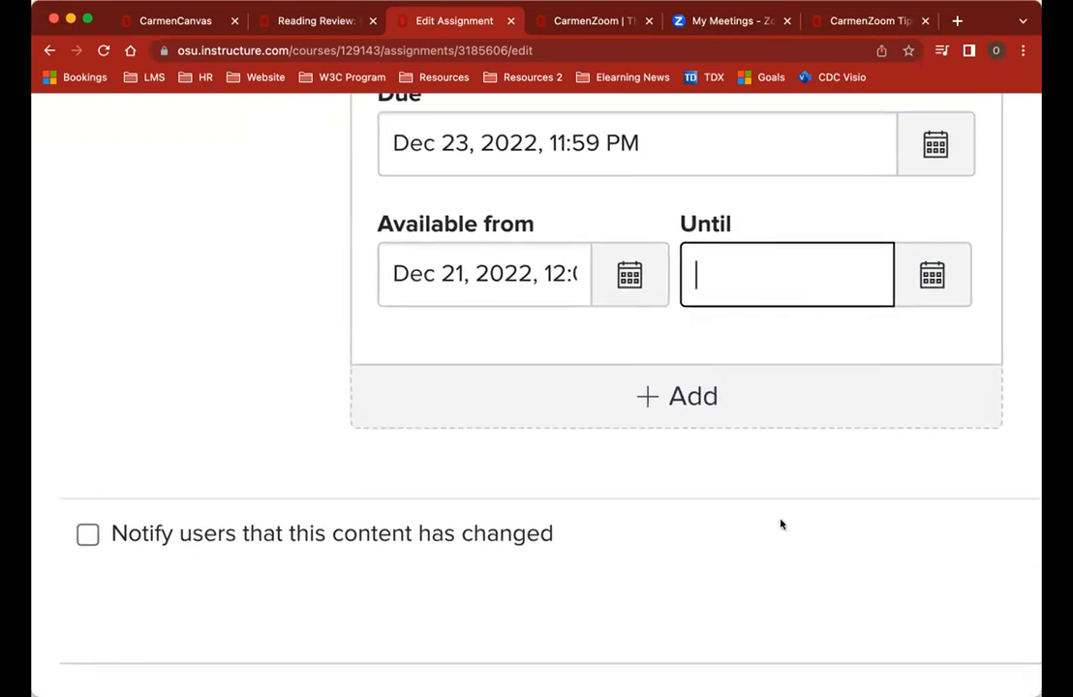
pyautogui.click(920, 279)
pyautogui.scroll(3, 876, 291)
pyautogui.hscroll(3, 877, 286)
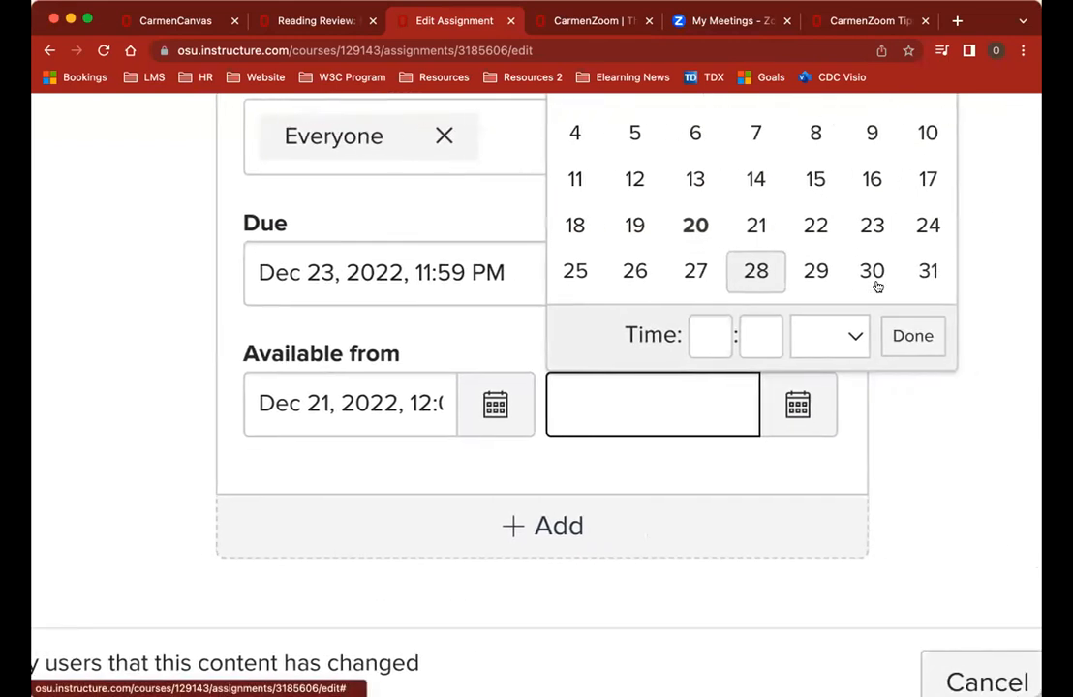
pyautogui.hscroll(1, 876, 286)
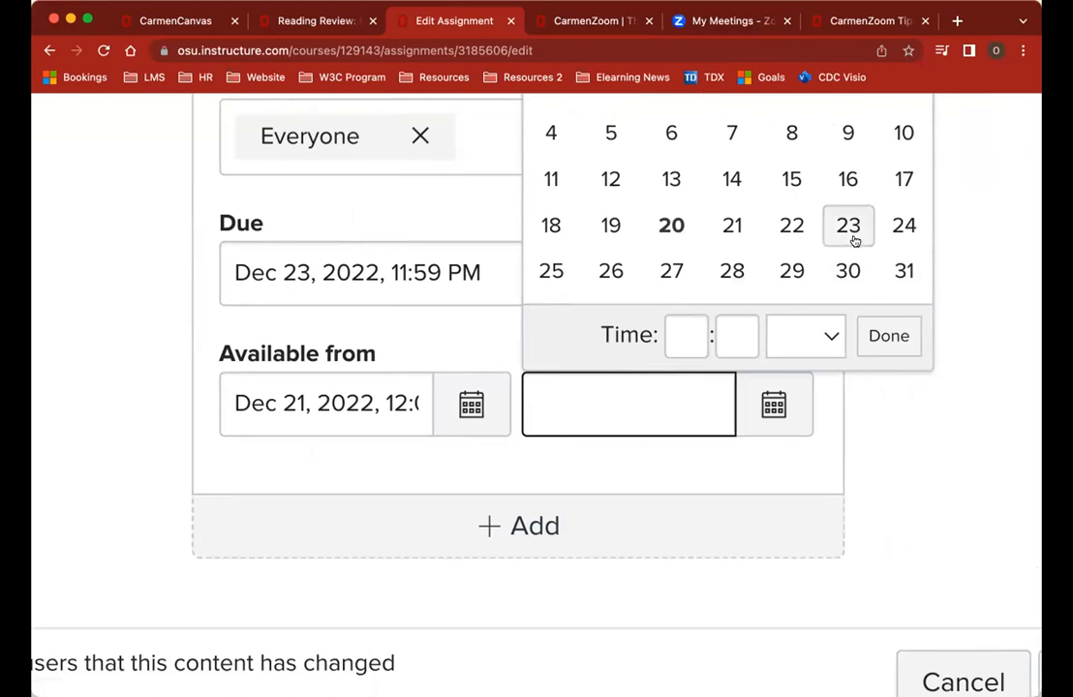
pyautogui.click(901, 232)
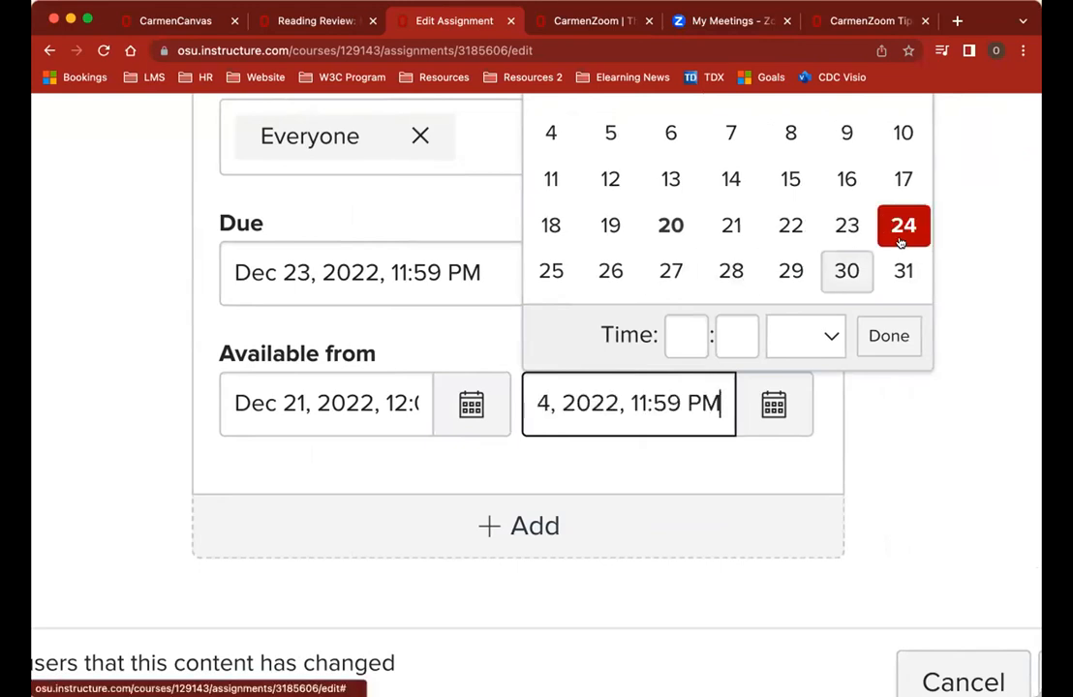
pyautogui.click(547, 272)
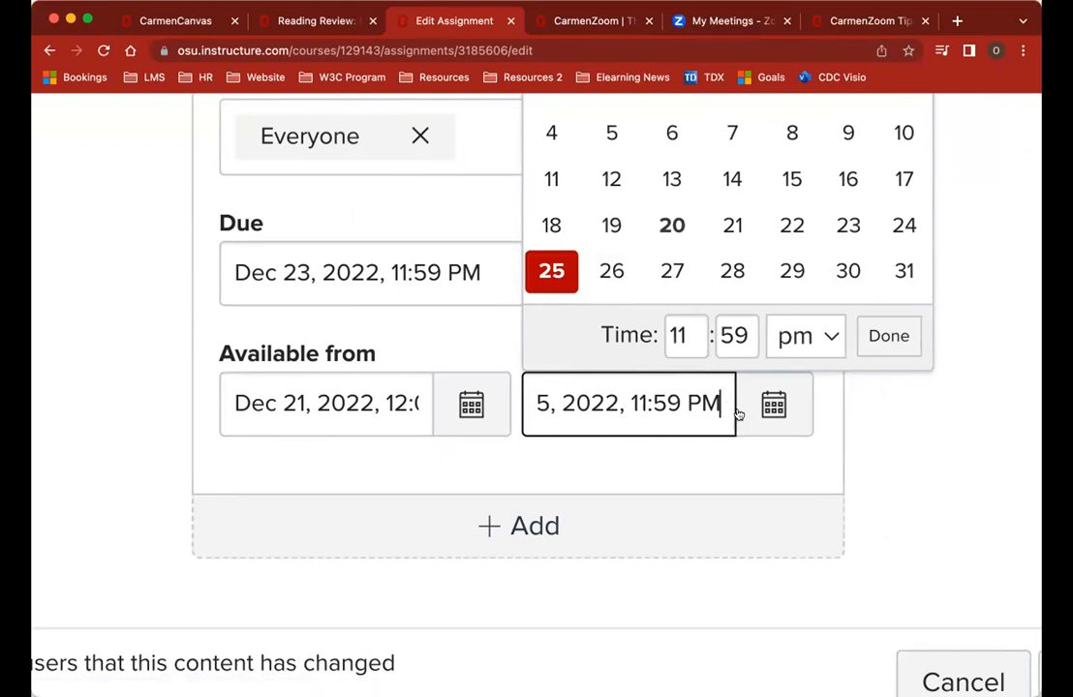
pyautogui.click(889, 336)
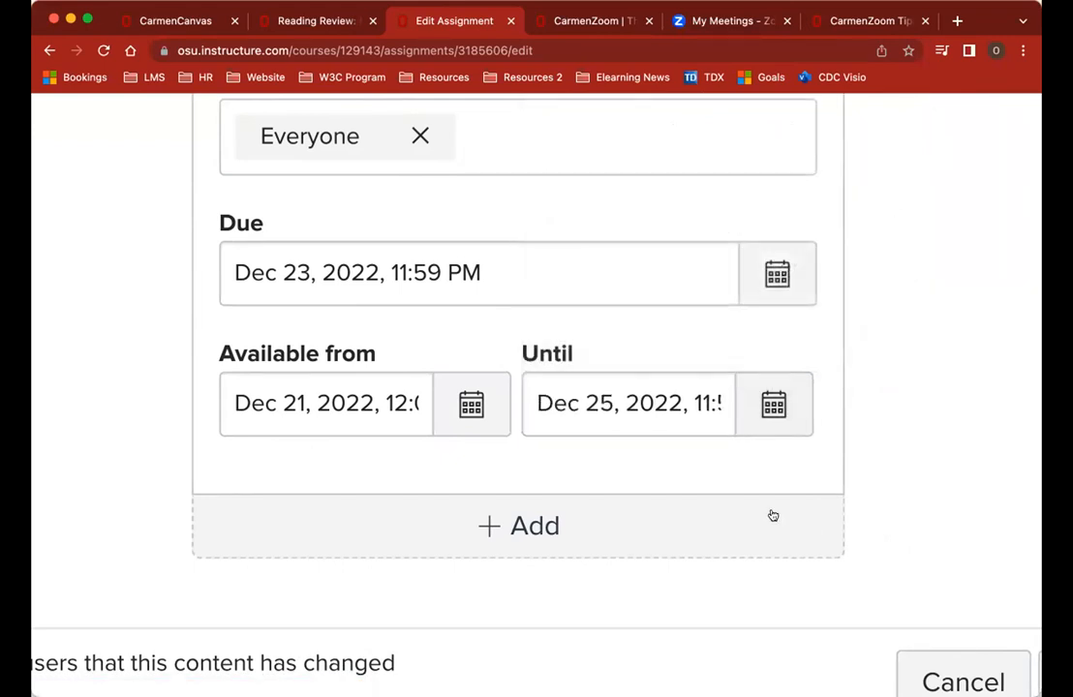
# Step: Save and publish the assignment without notifying users of the change
pyautogui.scroll(-2, 870, 548)
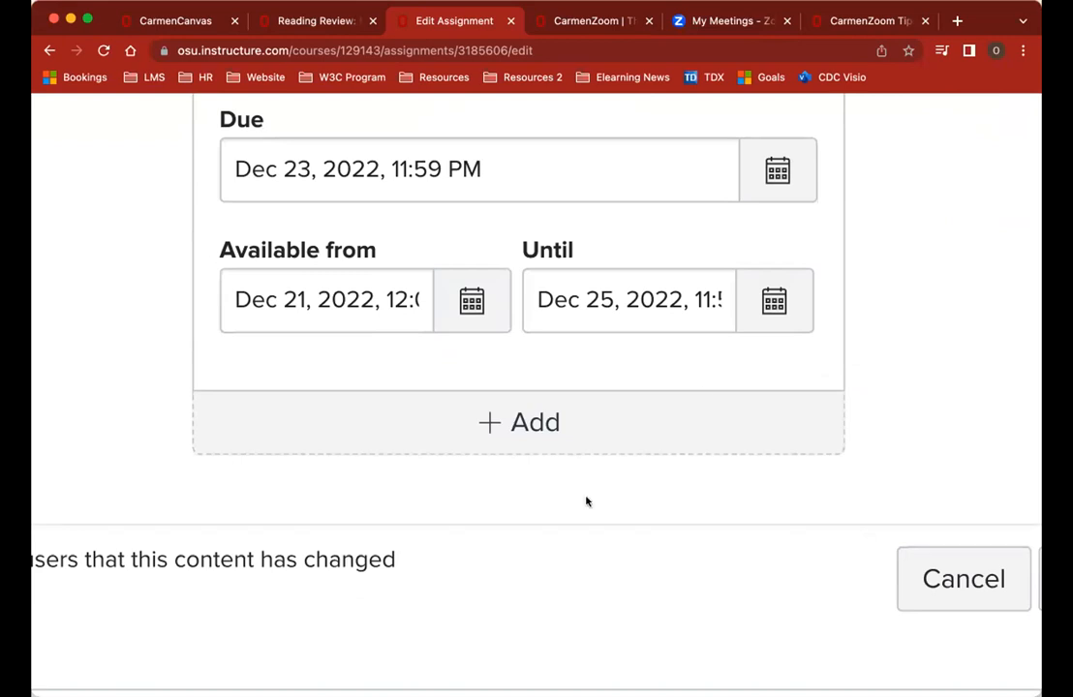
pyautogui.hscroll(-2, 548, 523)
pyautogui.hscroll(4, 548, 524)
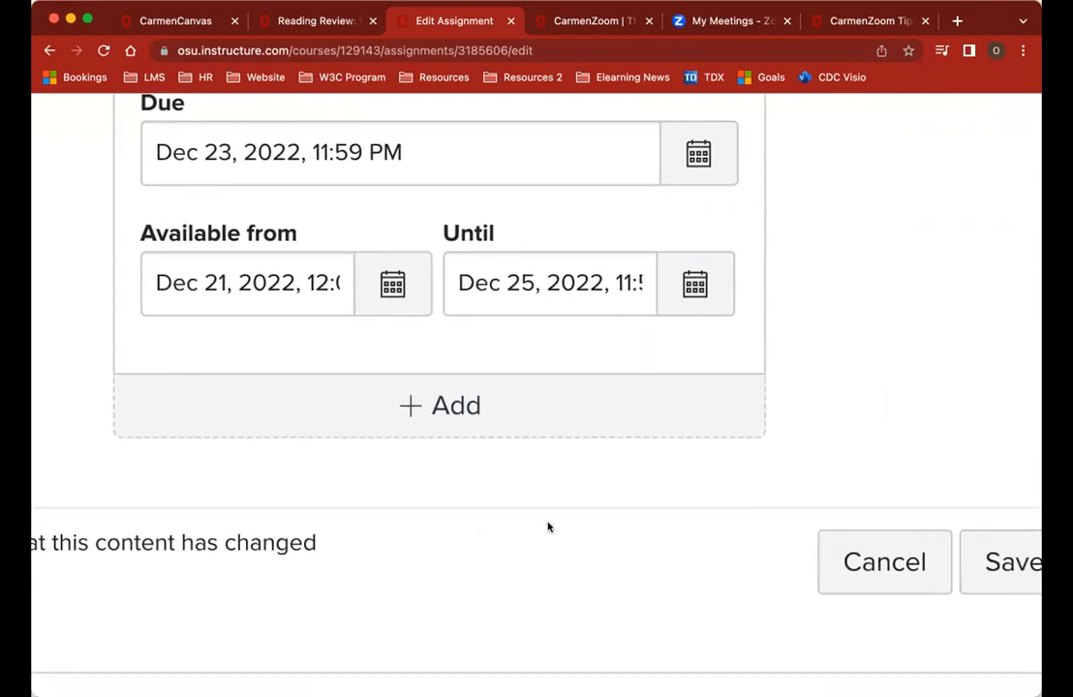
pyautogui.scroll(-5, 548, 527)
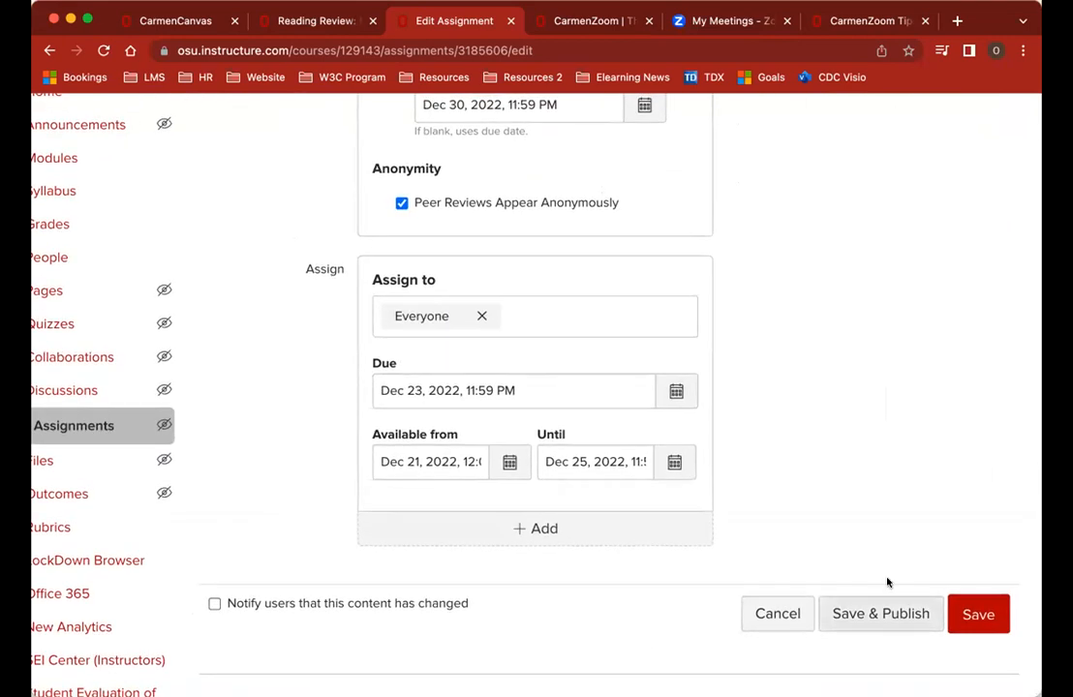
pyautogui.click(924, 614)
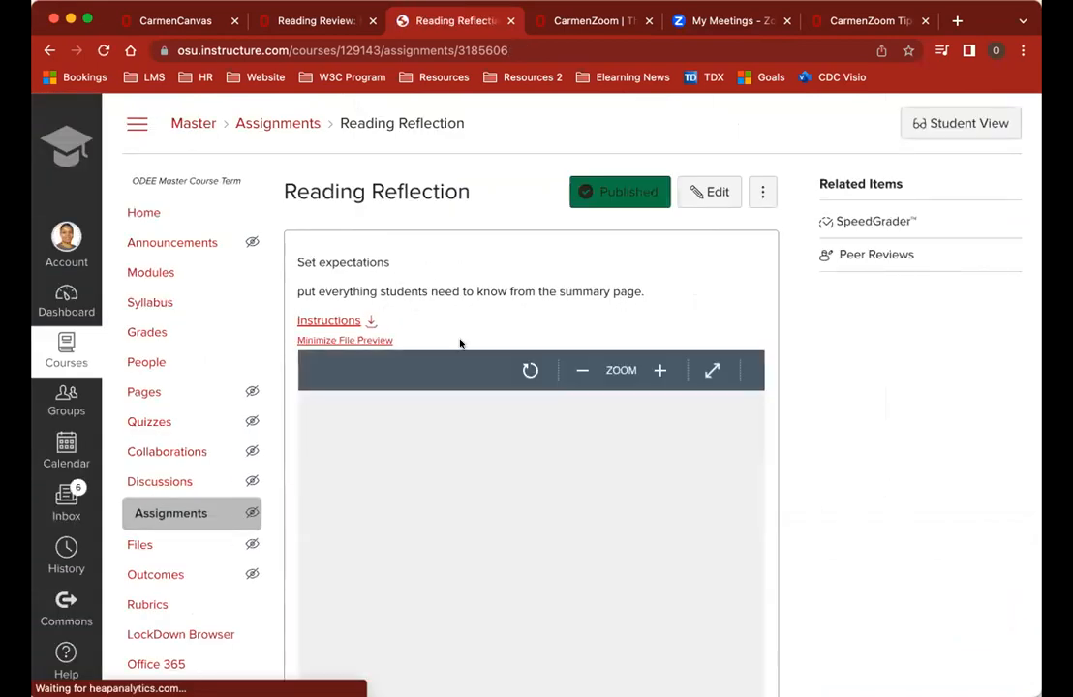
# Step: Start a new rubric for the published Reading Reflection assignment, below its due and availability dates
pyautogui.scroll(-8, 496, 472)
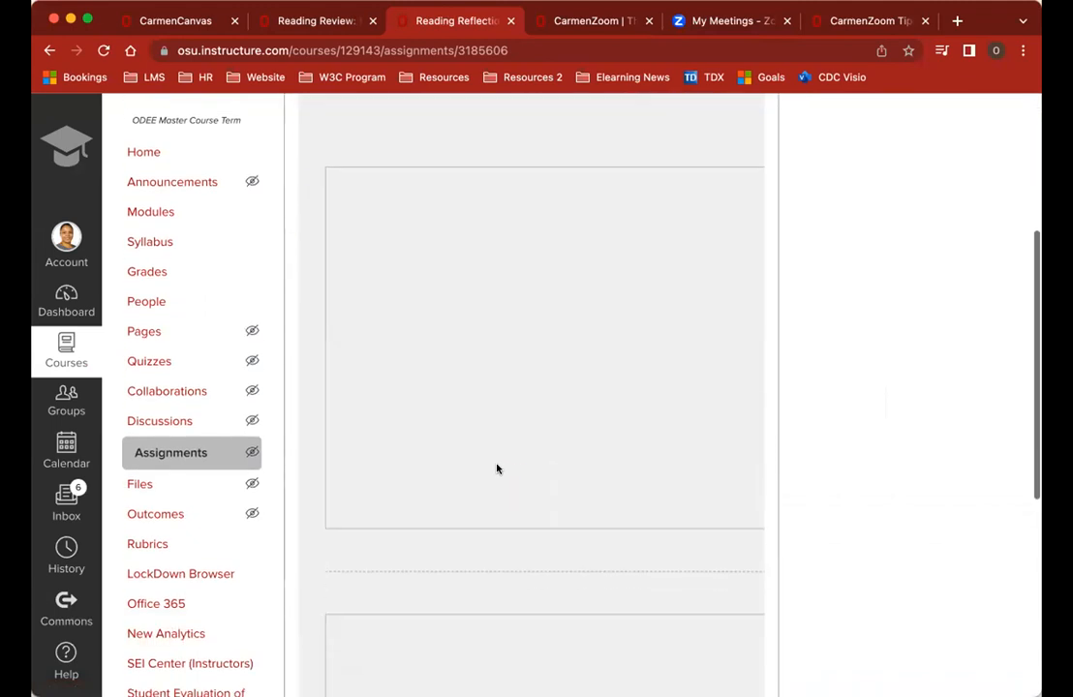
pyautogui.scroll(-5, 893, 441)
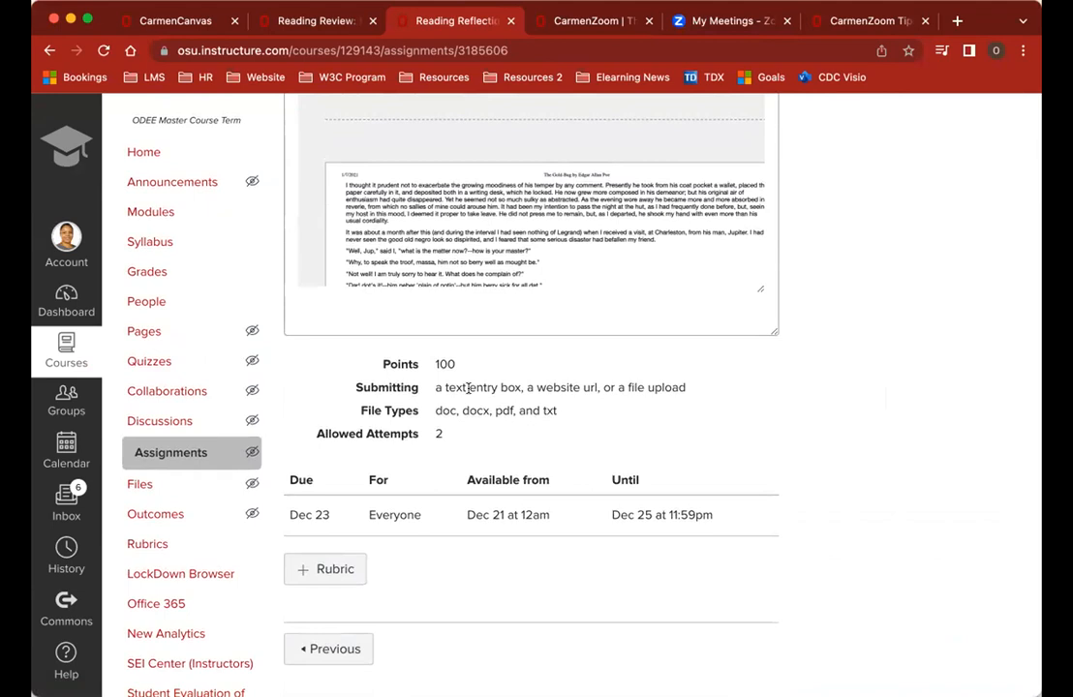
pyautogui.click(319, 571)
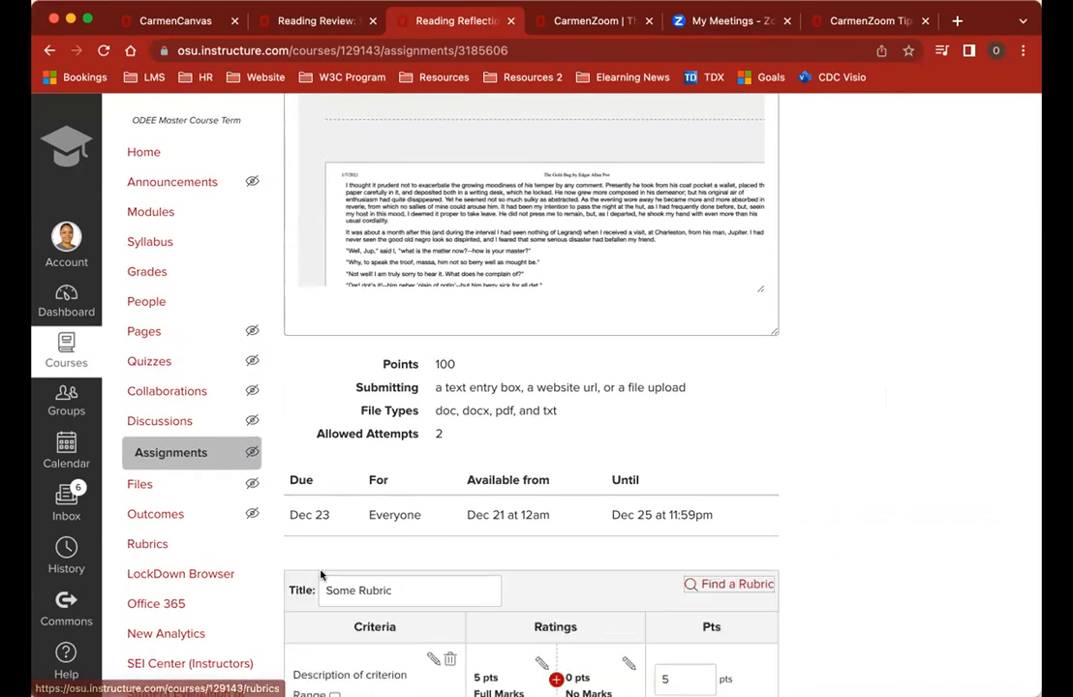
pyautogui.scroll(-1, 604, 446)
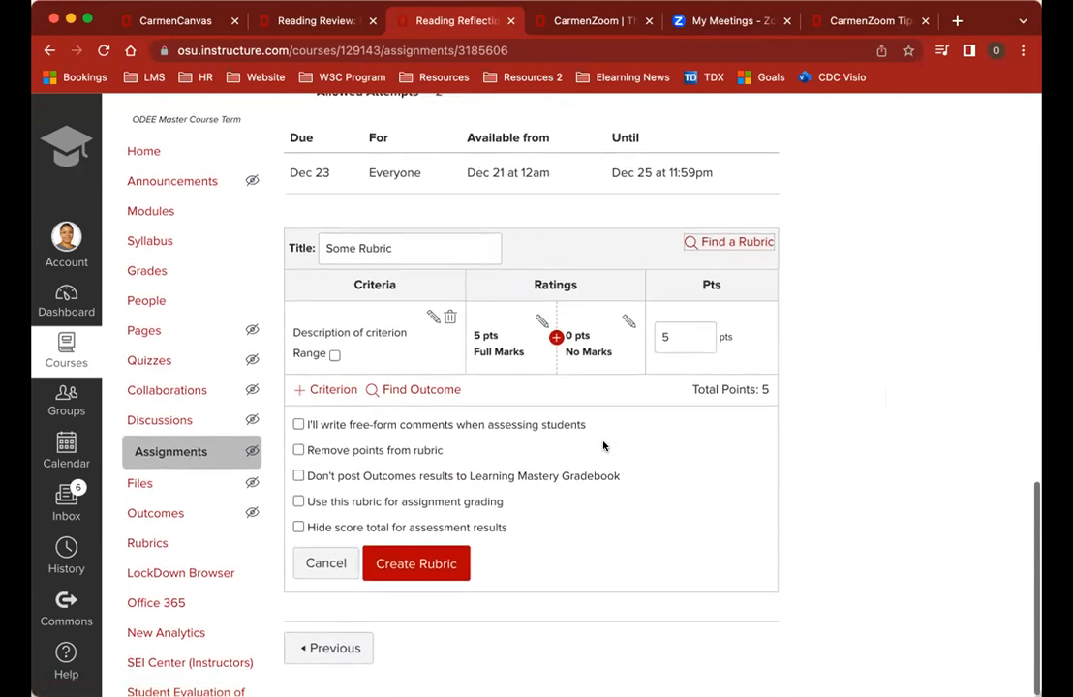
pyautogui.scroll(1, 606, 446)
pyautogui.scroll(5, 605, 446)
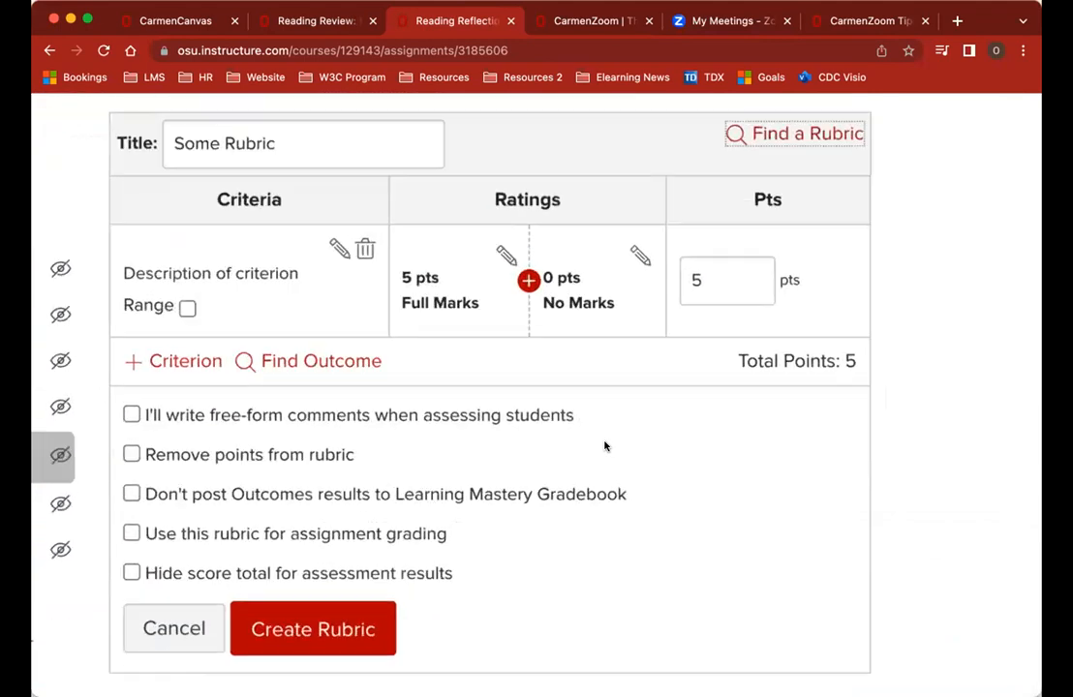
pyautogui.scroll(-2, 606, 445)
pyautogui.hscroll(-1, 606, 445)
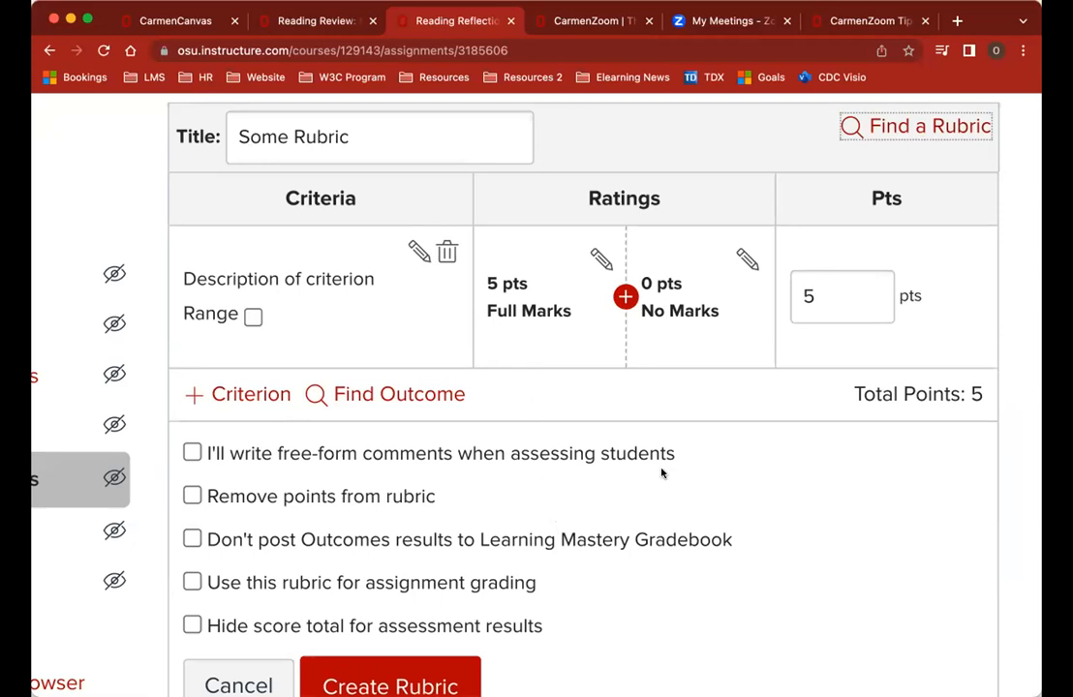
# Step: Look through the existing rubrics, including the Sample Discussion Rubric's criteria, and close the finder without choosing one
pyautogui.click(878, 132)
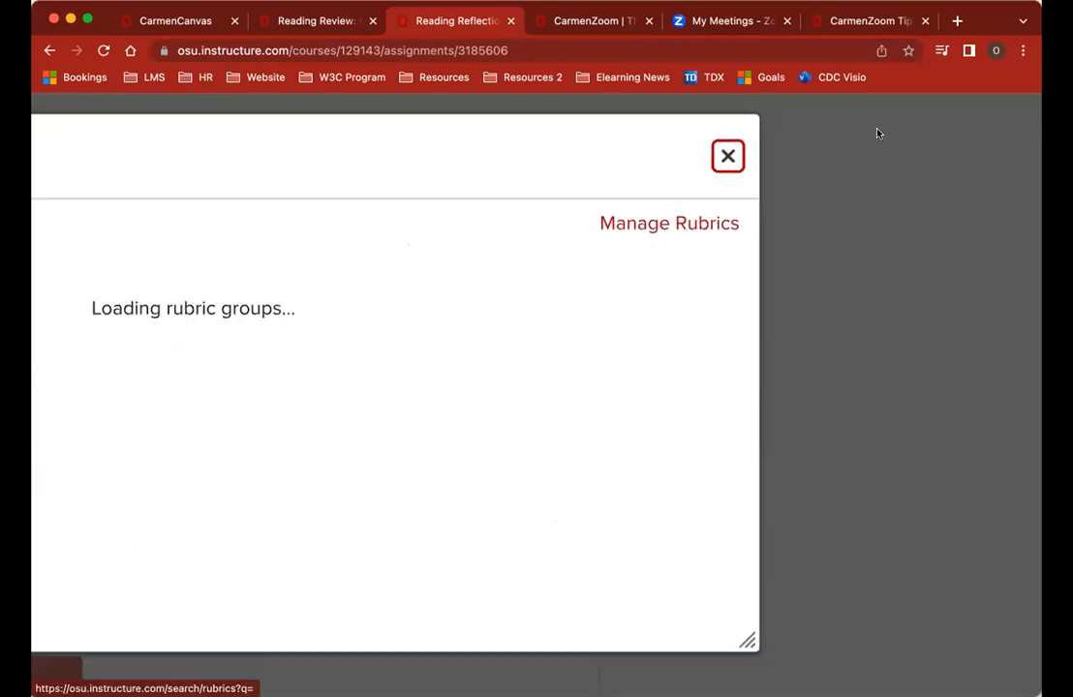
pyautogui.scroll(-3, 487, 300)
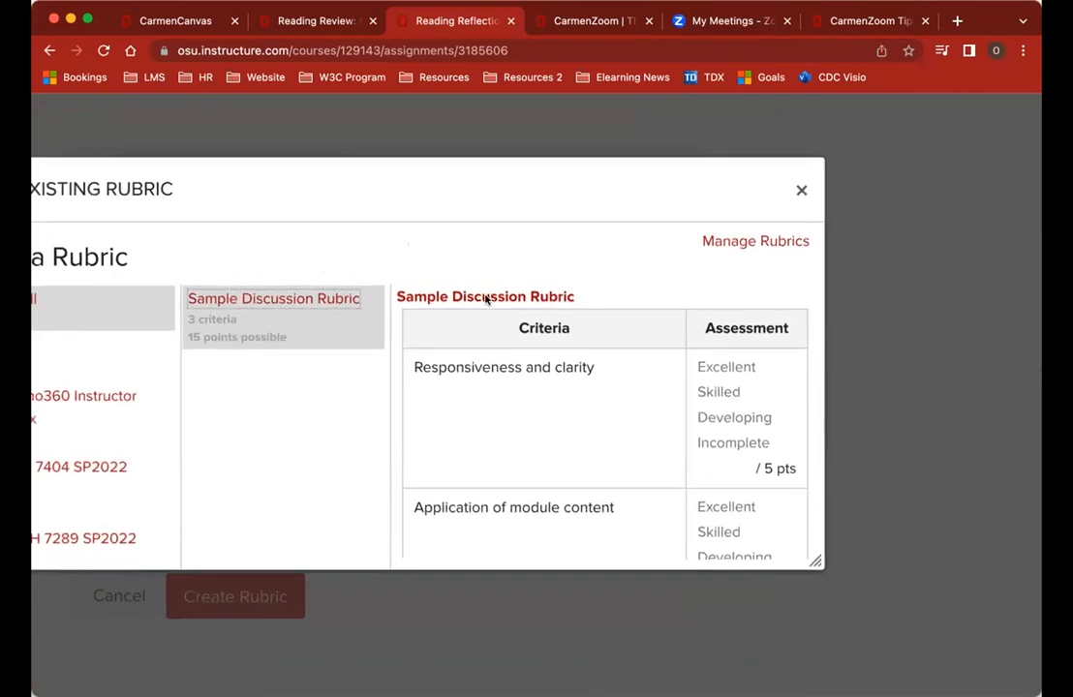
pyautogui.scroll(-5, 486, 300)
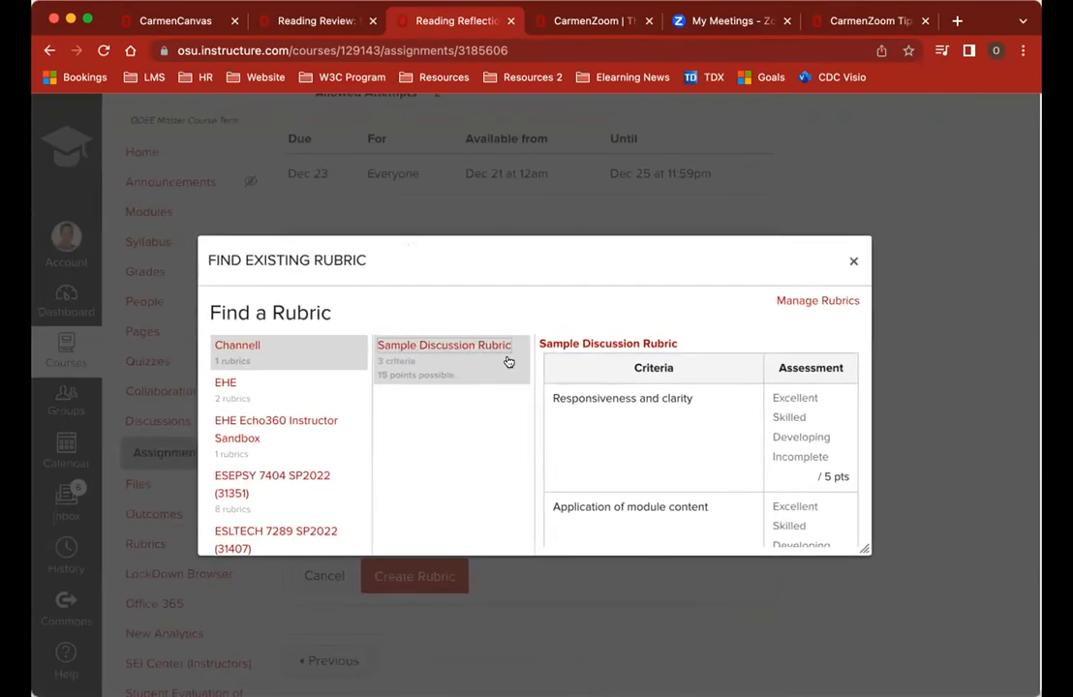
pyautogui.scroll(-1, 658, 303)
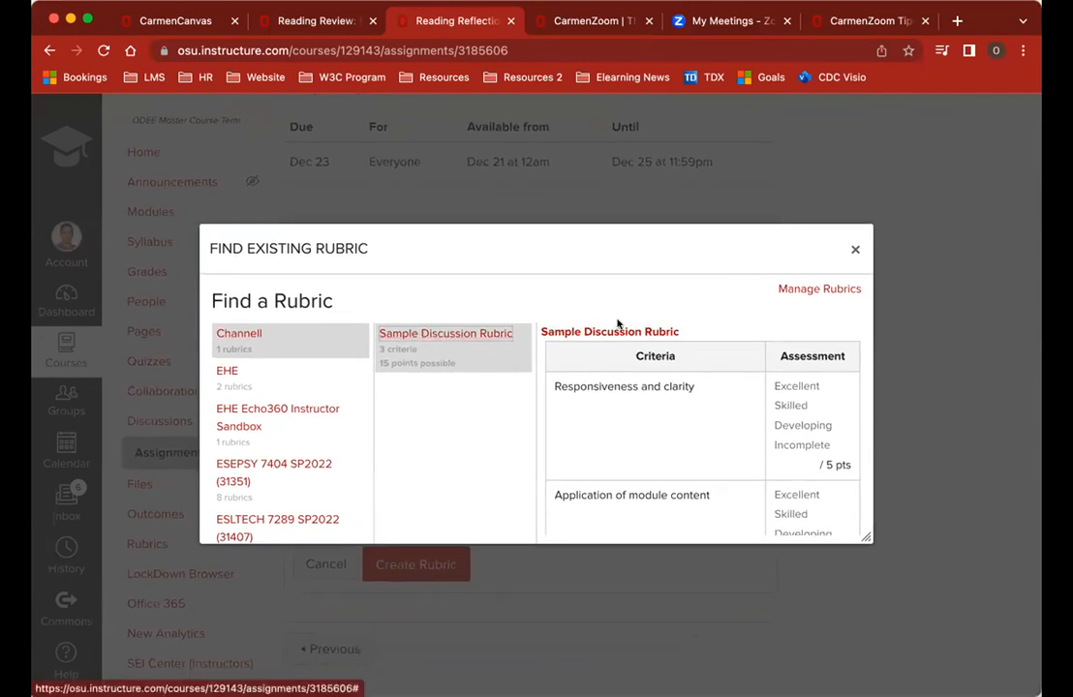
pyautogui.click(855, 249)
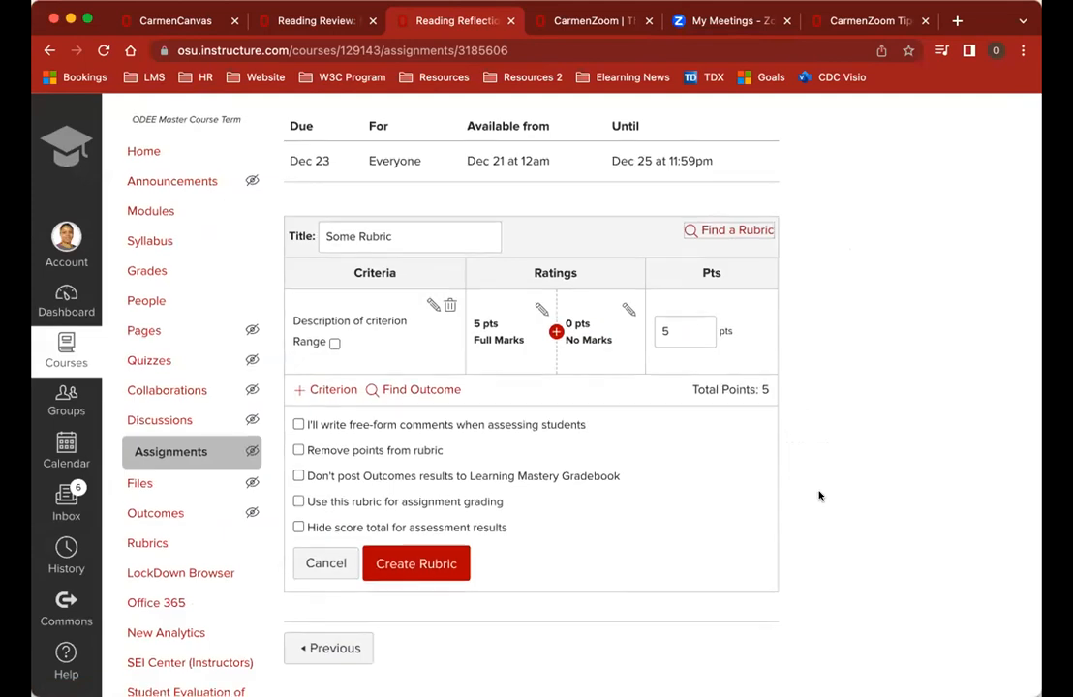
# Step: Title the new rubric "Reflection Rubric"
pyautogui.scroll(5, 599, 443)
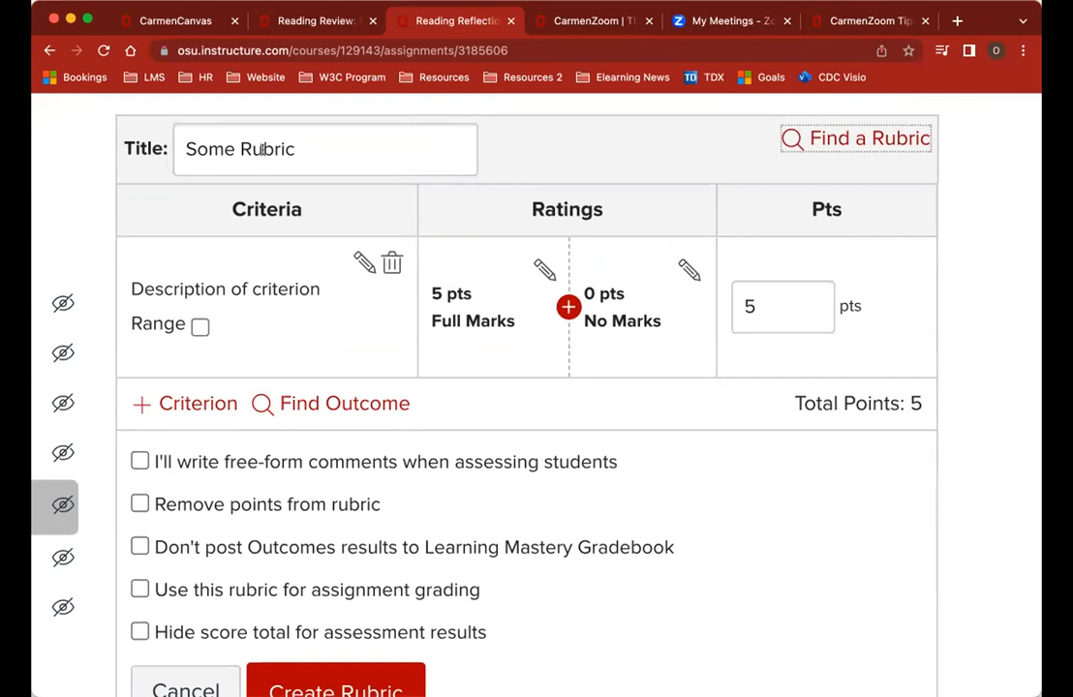
pyautogui.tripleClick(217, 149)
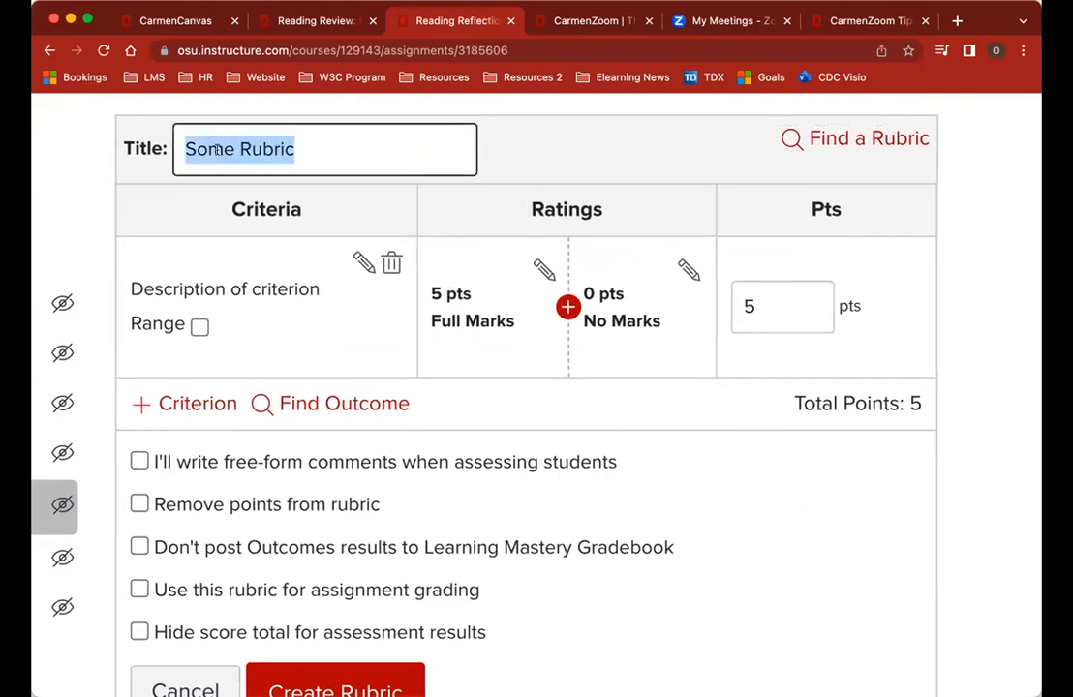
pyautogui.write('Refl')
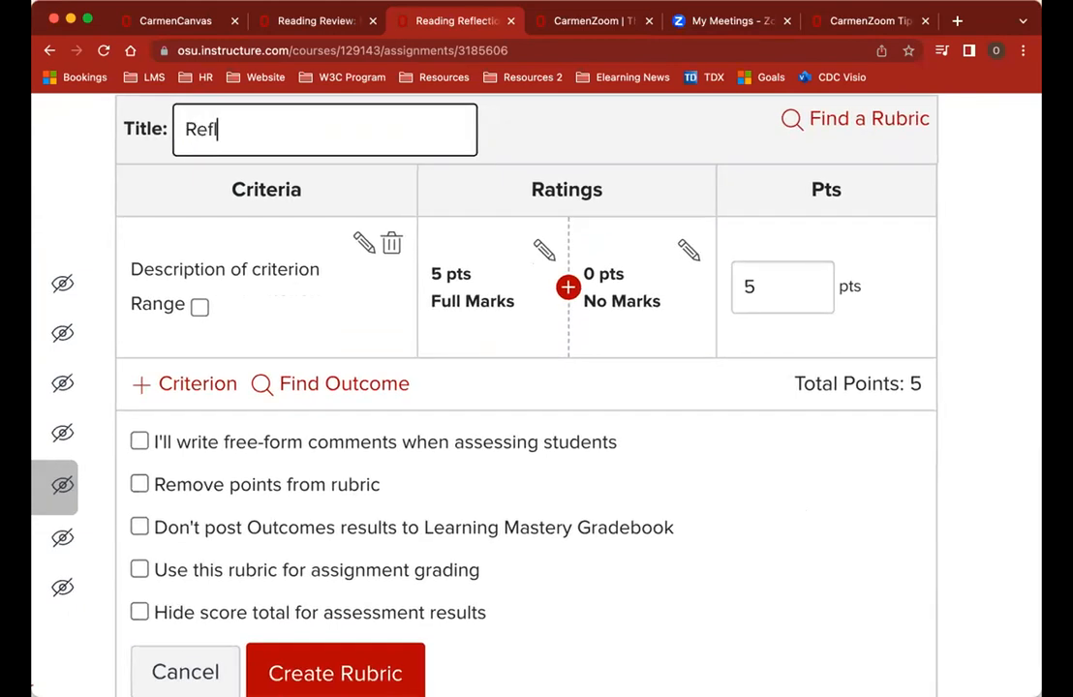
pyautogui.write('ection Rubric')
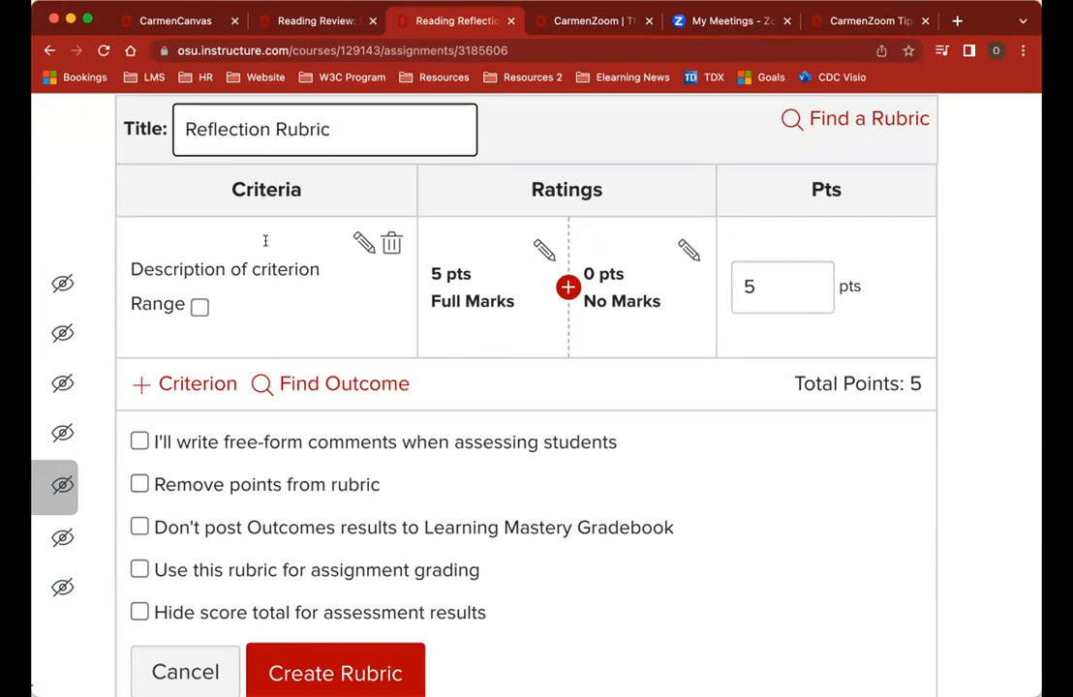
# Step: Add a second criterion to the rubric by duplicating the existing "Description of criterion"
pyautogui.scroll(-1, 264, 296)
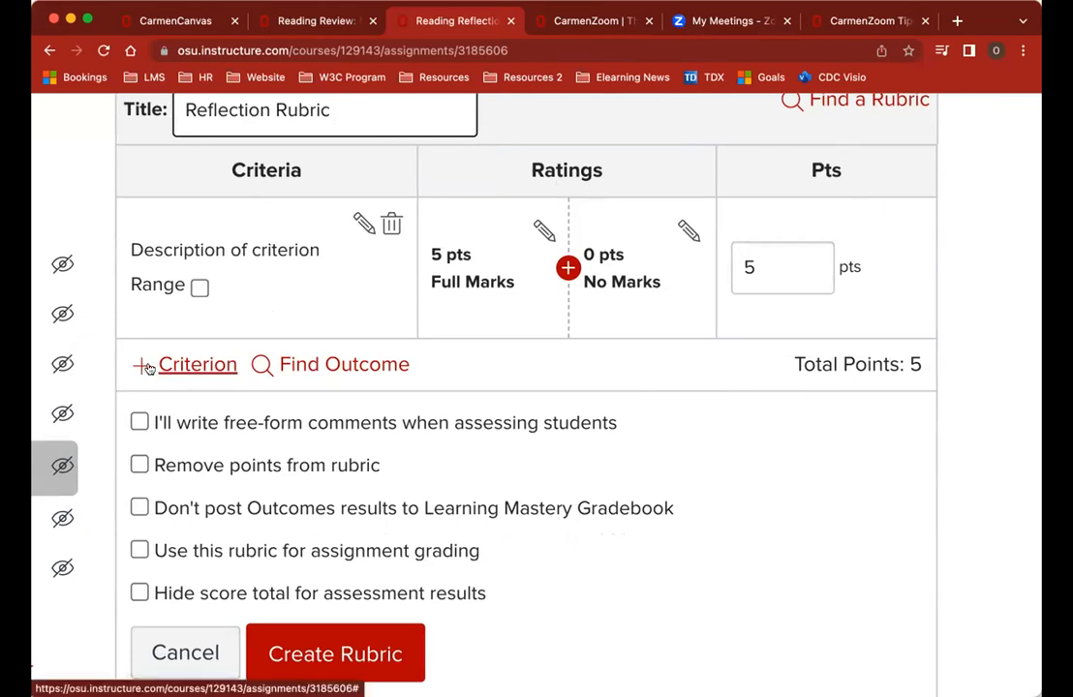
pyautogui.scroll(4, 155, 367)
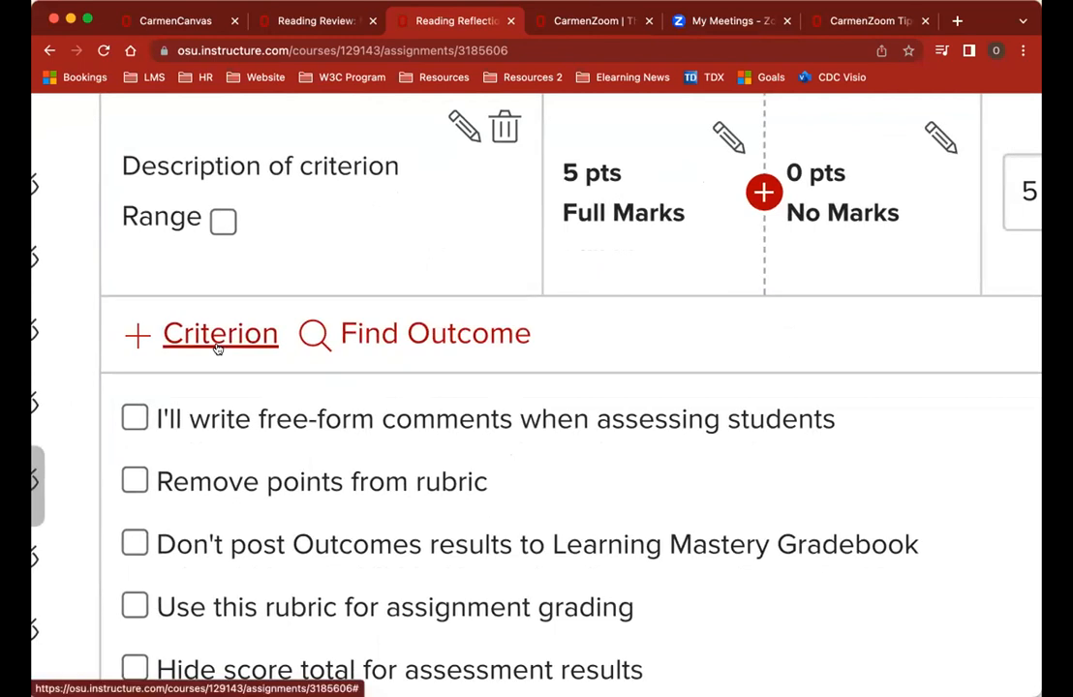
pyautogui.scroll(-5, 217, 348)
pyautogui.click(211, 340)
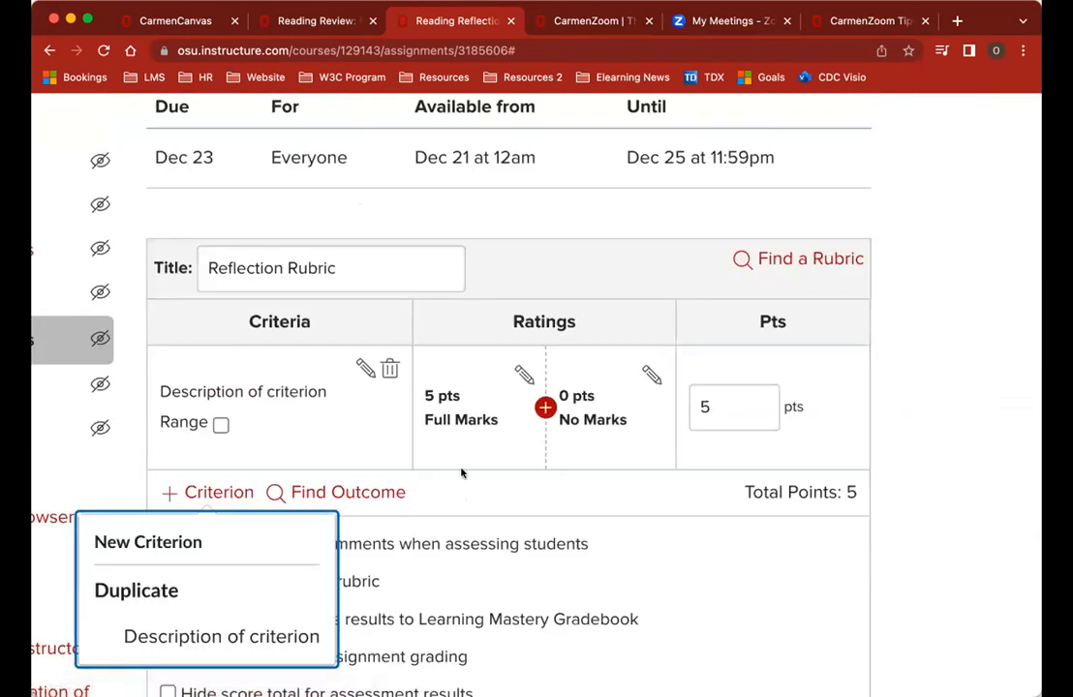
pyautogui.scroll(-2, 453, 474)
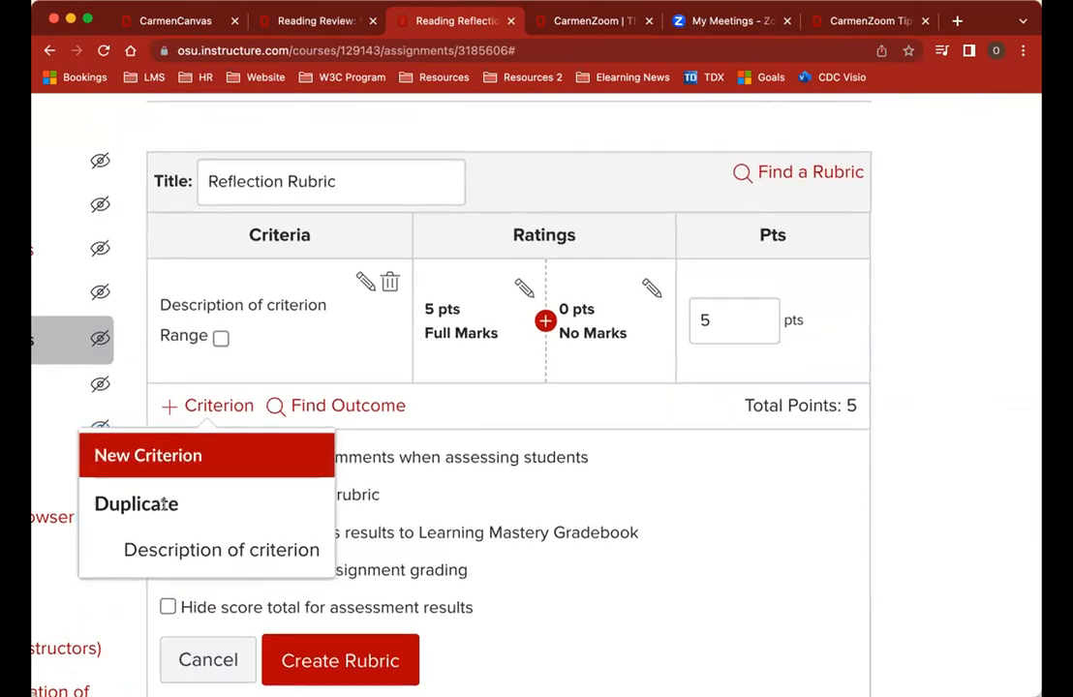
pyautogui.click(163, 557)
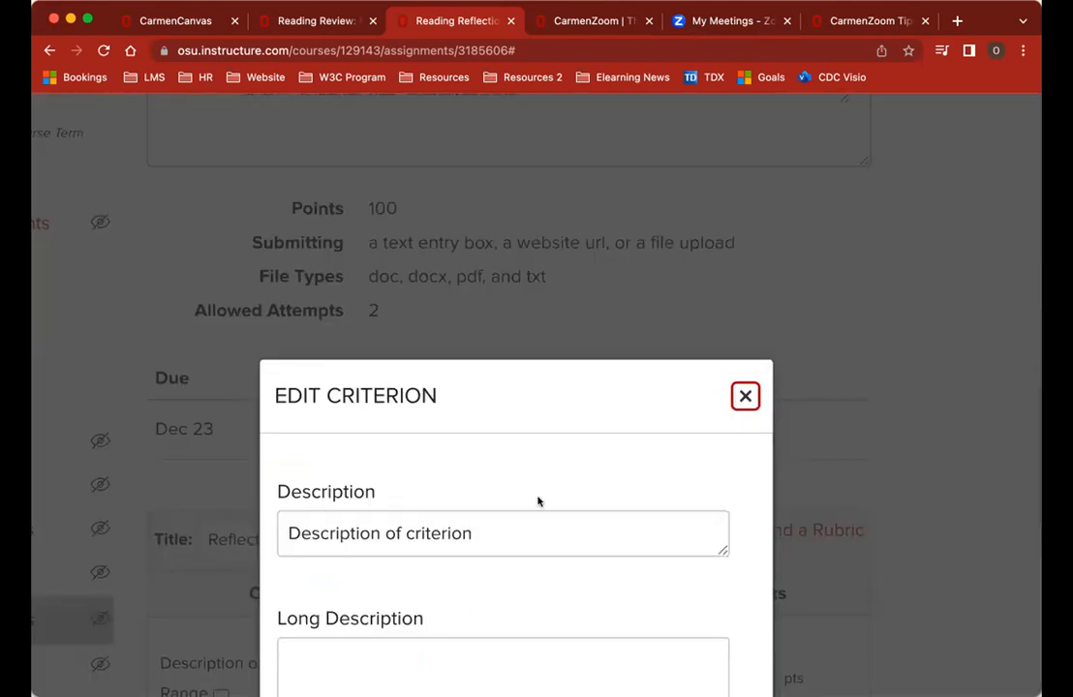
# Step: Set the duplicated criterion's description to "Description of criterion 2", leaving the long description blank, and update it
pyautogui.scroll(-2, 536, 501)
pyautogui.scroll(-2, 539, 501)
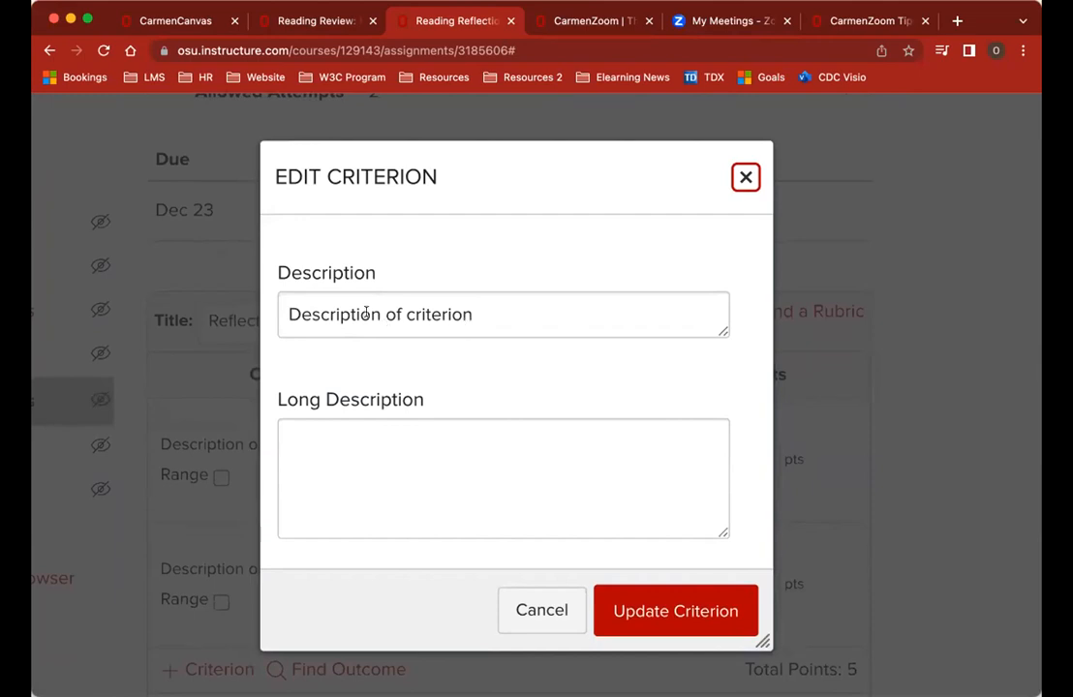
pyautogui.click(476, 314)
pyautogui.write('2')
pyautogui.click(495, 466)
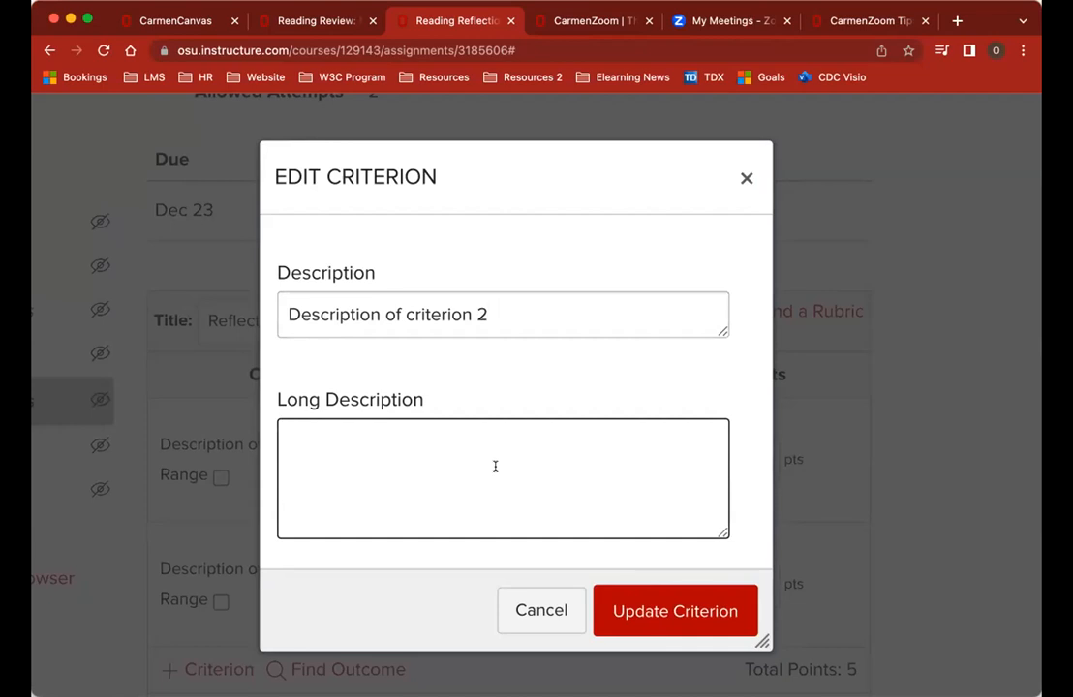
pyautogui.click(640, 617)
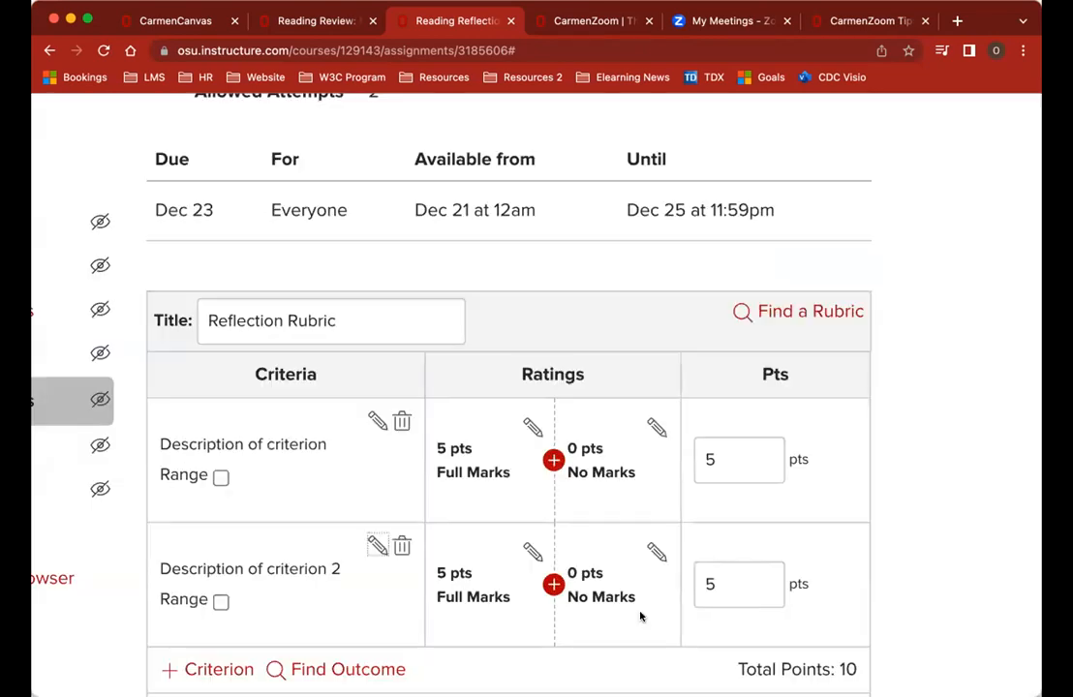
pyautogui.scroll(-3, 607, 566)
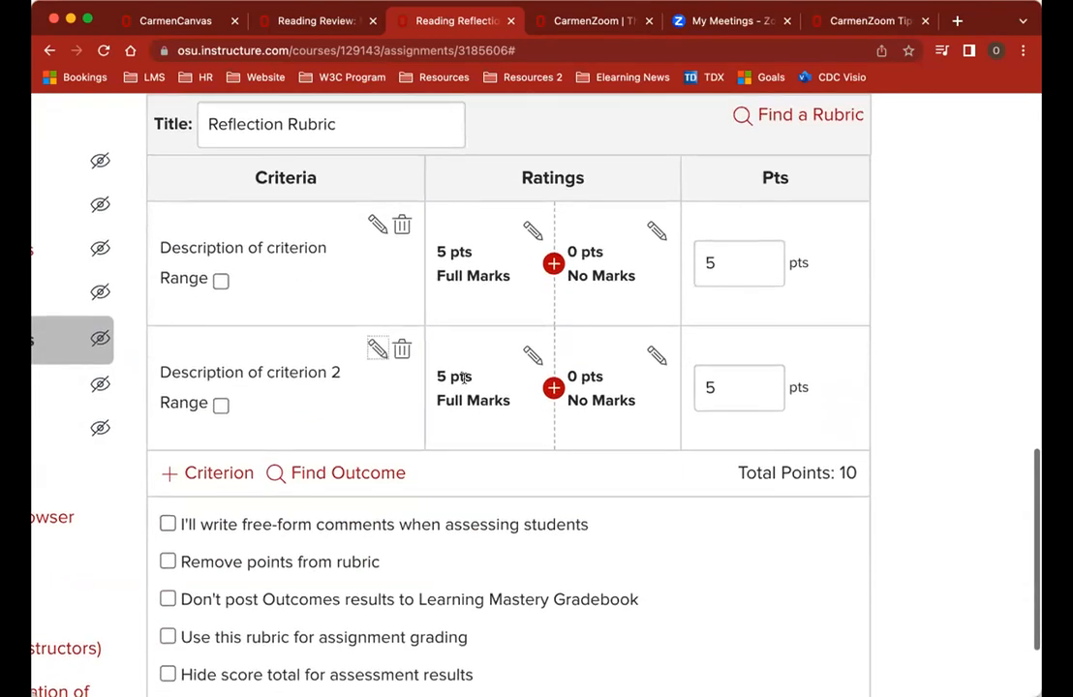
pyautogui.click(553, 389)
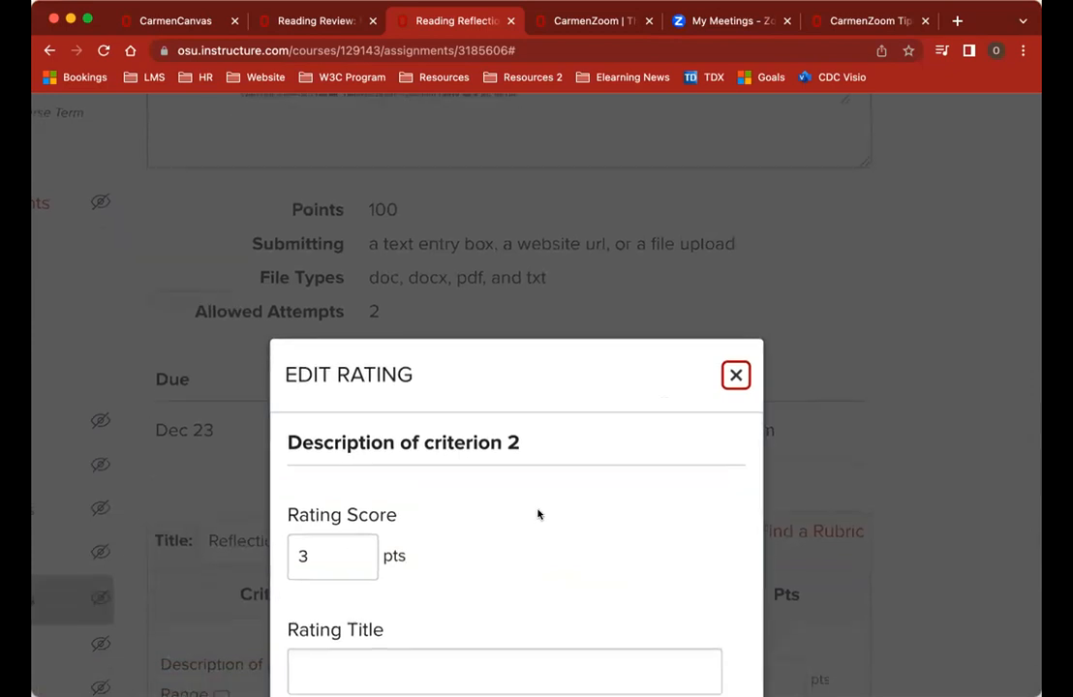
pyautogui.scroll(-5, 538, 515)
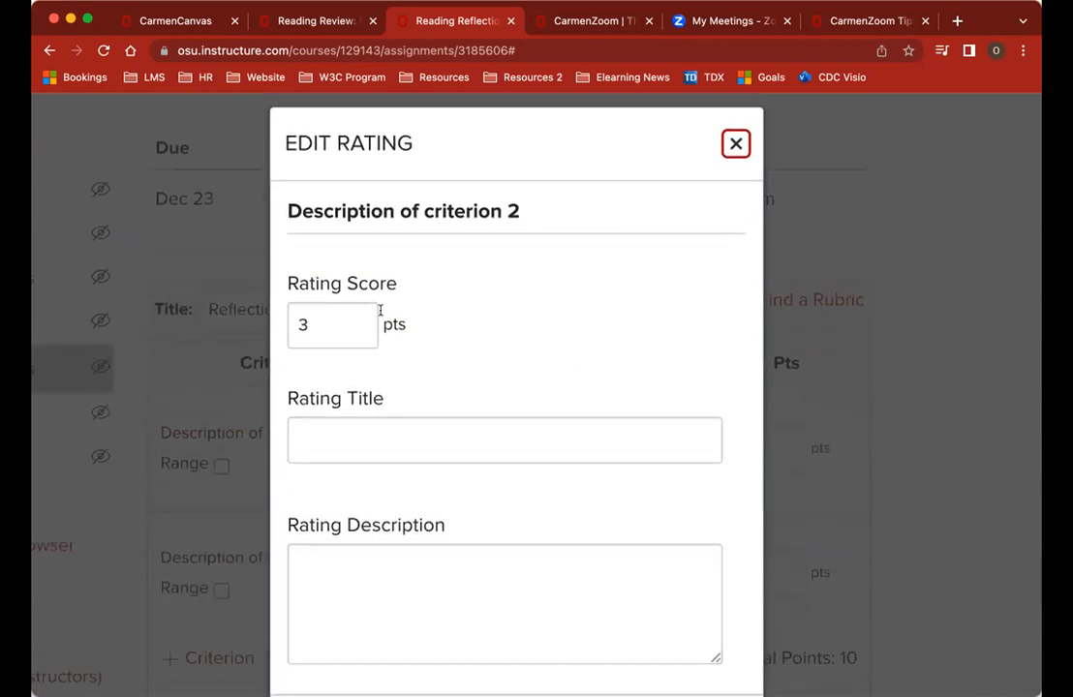
pyautogui.click(735, 142)
# Step: Add a rating between Full Marks and No Marks for "Description of criterion 2" and set its score to 4 points
pyautogui.scroll(-1, 520, 533)
pyautogui.scroll(-4, 521, 533)
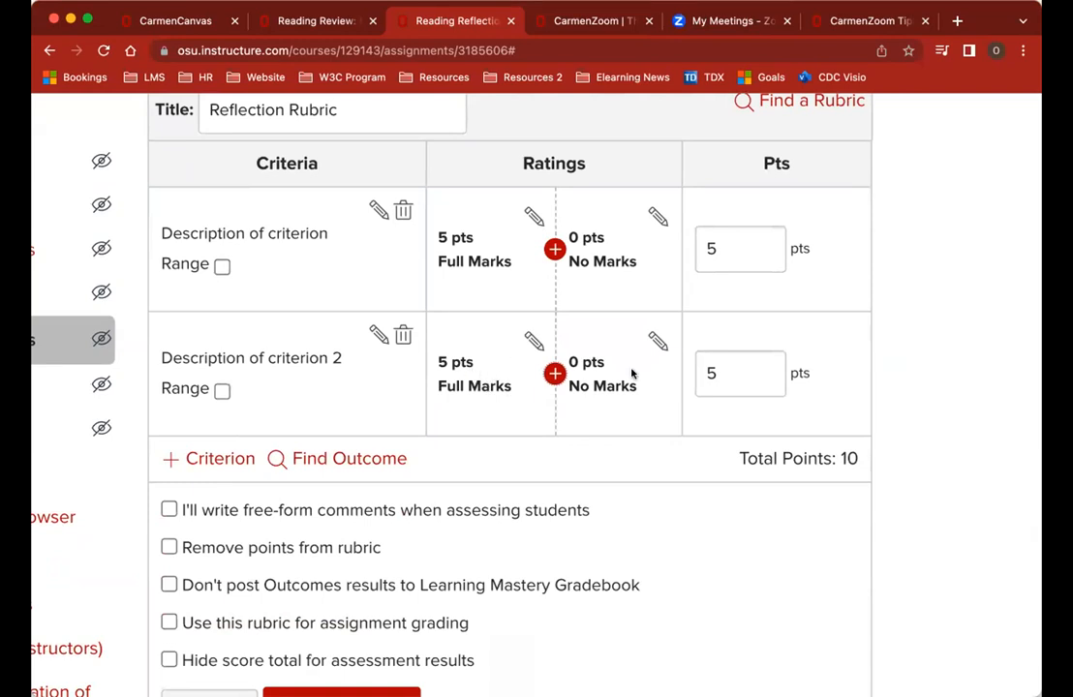
pyautogui.click(554, 372)
pyautogui.scroll(-5, 557, 517)
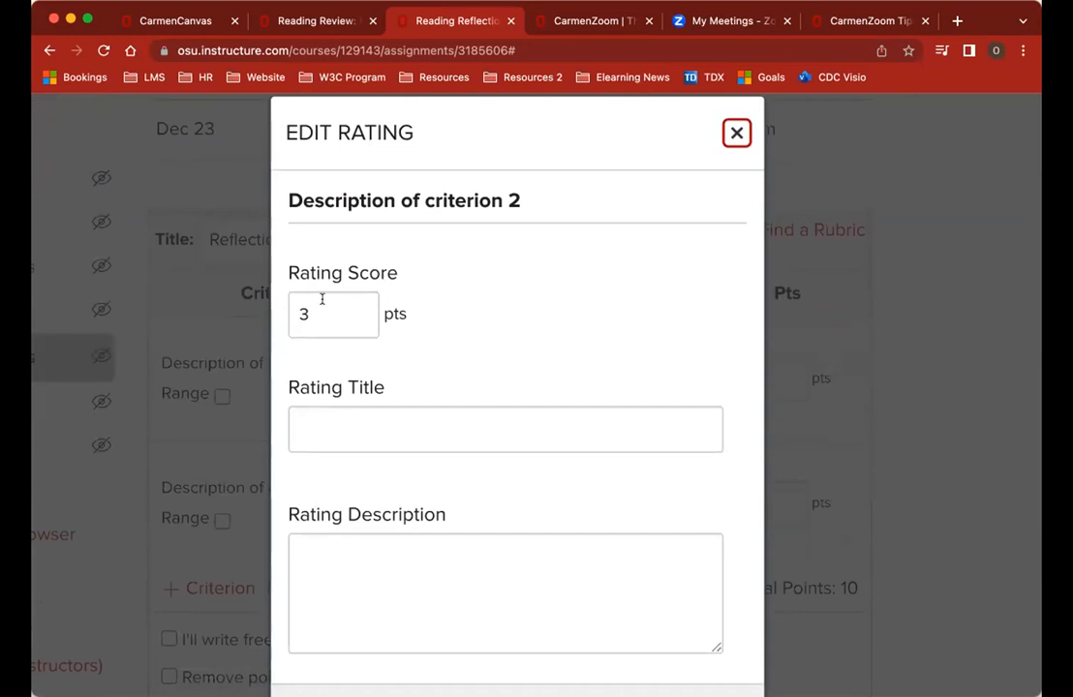
pyautogui.click(306, 316)
pyautogui.doubleClick(306, 316)
pyautogui.write('4')
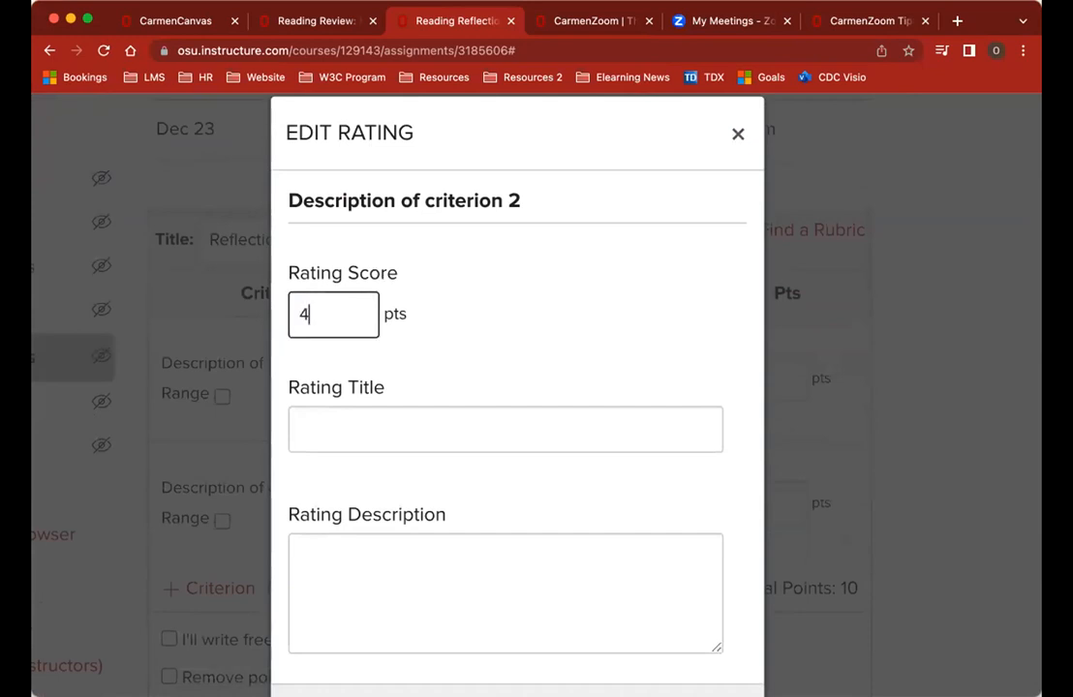
pyautogui.scroll(-3, 442, 373)
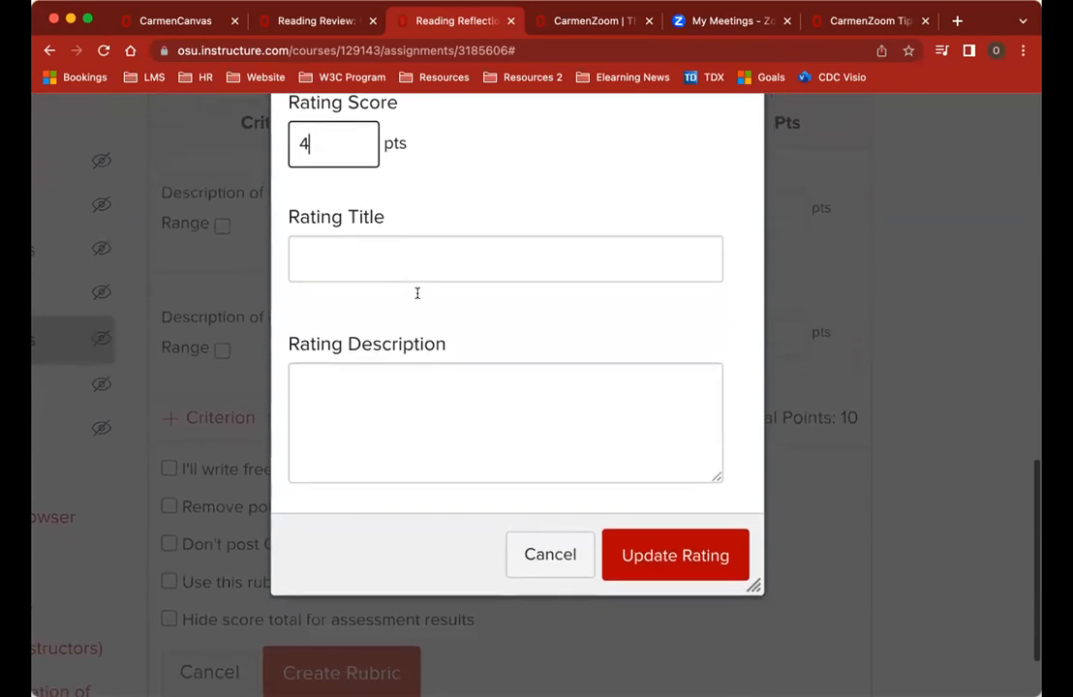
# Step: Title the 4-point rating "Tiktok", describe it as "What makes this worth 4 points", and update the rating
pyautogui.click(427, 261)
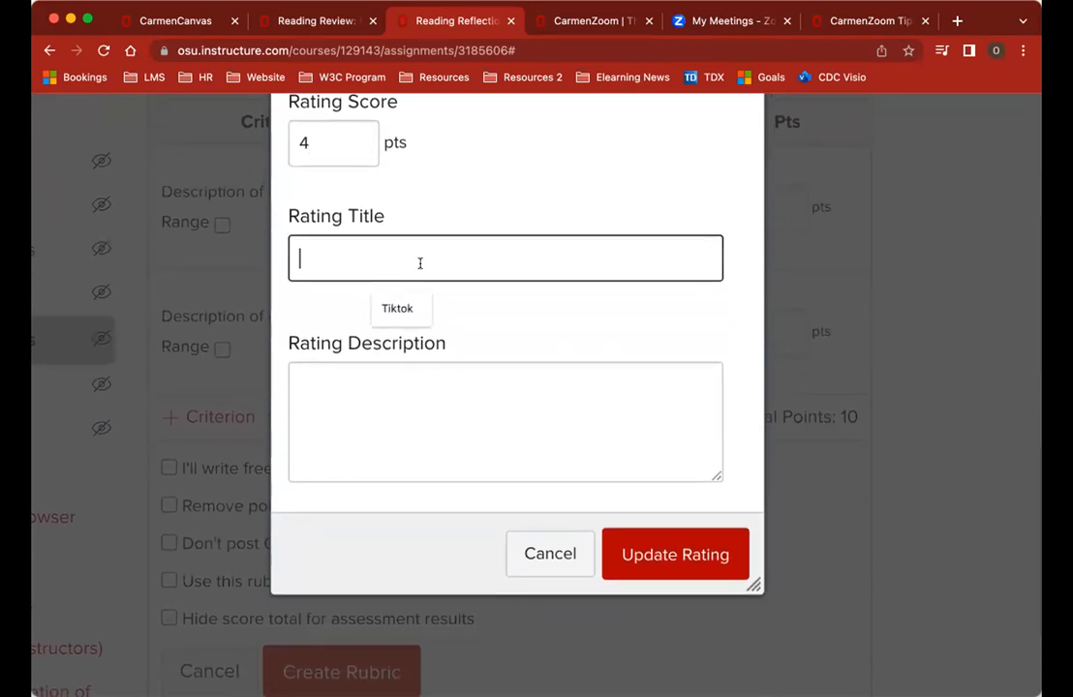
pyautogui.click(399, 310)
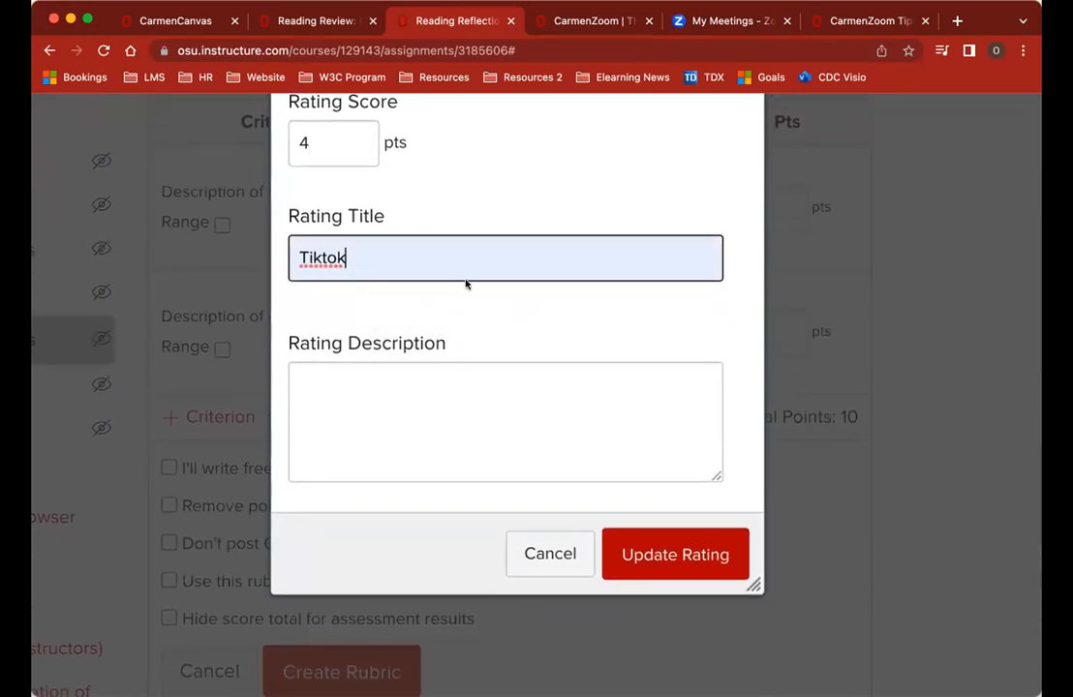
pyautogui.click(323, 377)
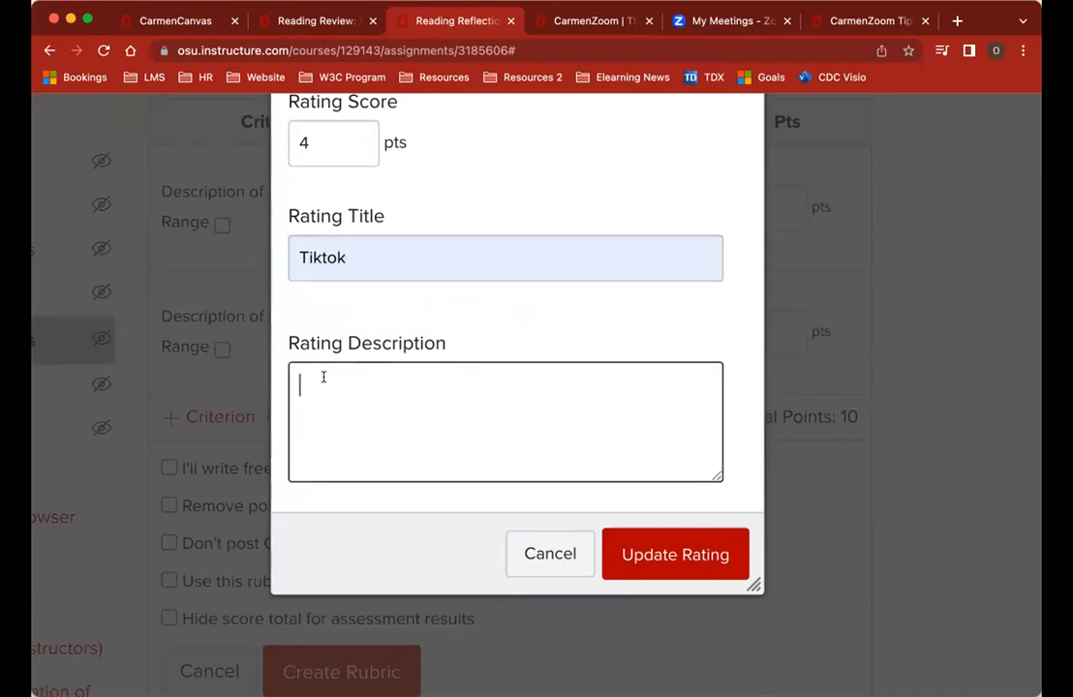
pyautogui.write('What makes this wo')
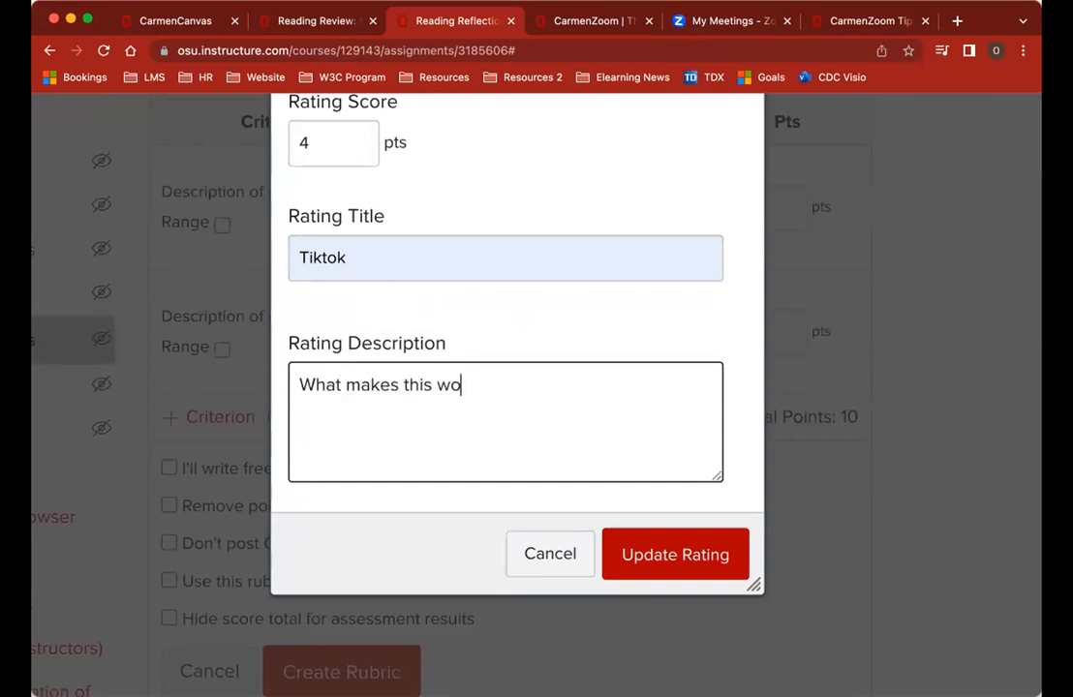
pyautogui.write('rth 4 points')
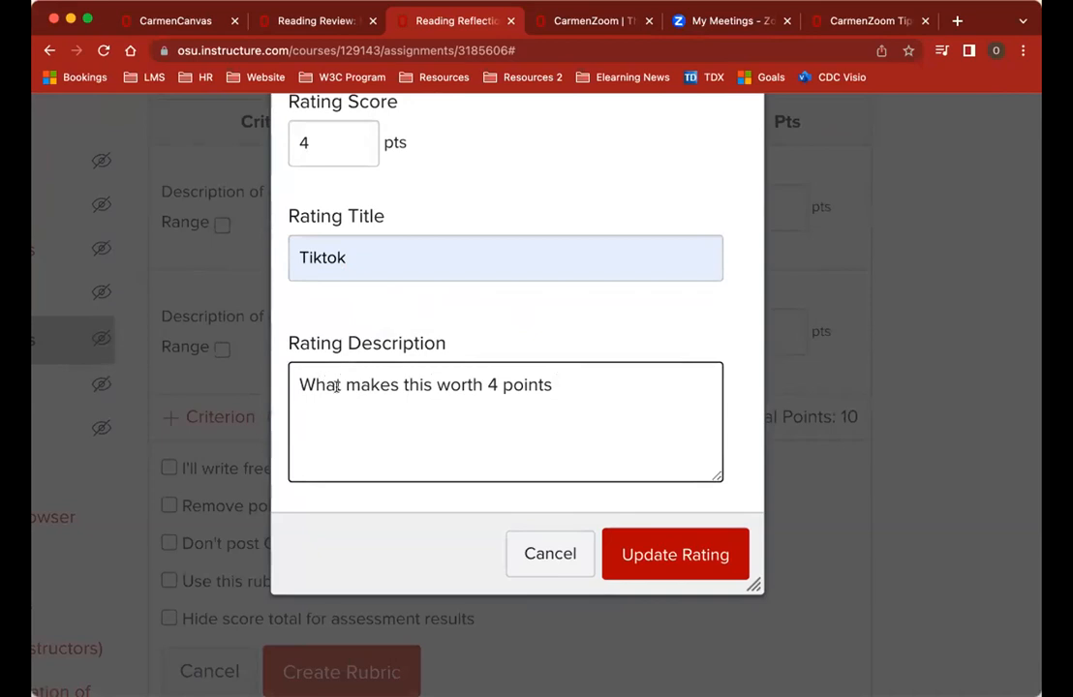
pyautogui.click(658, 557)
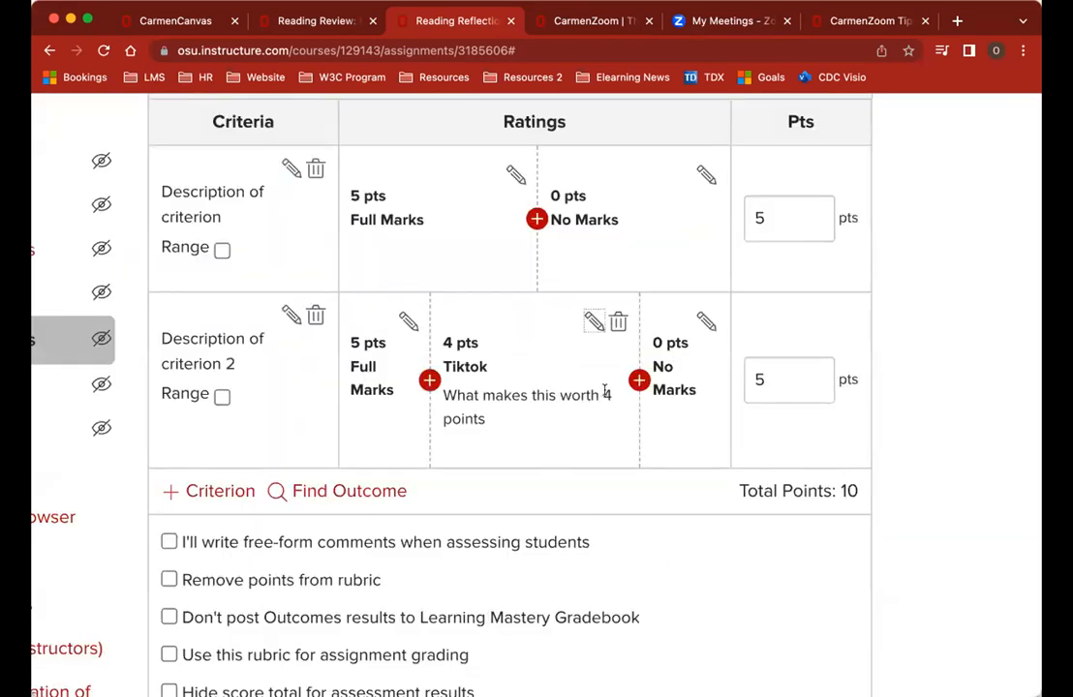
# Step: Add a 3-point rating titled "Article" between Tiktok and No Marks, described as "what makes this 3 points"
pyautogui.click(639, 380)
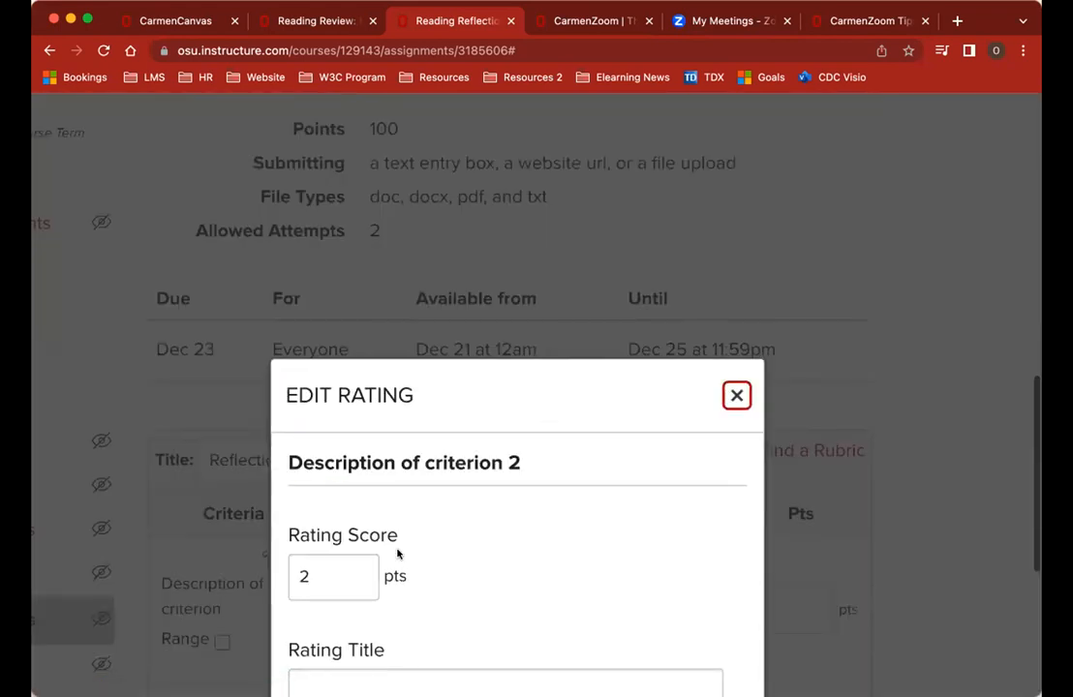
pyautogui.press('Tab')
pyautogui.write('3')
pyautogui.scroll(-5, 503, 617)
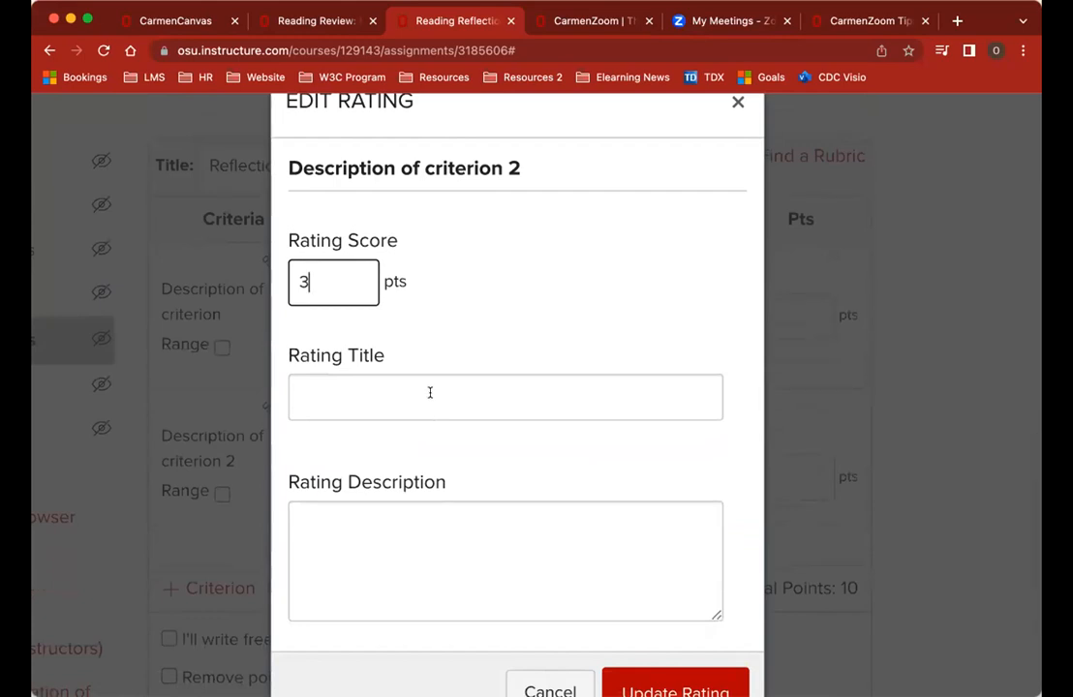
pyautogui.click(430, 392)
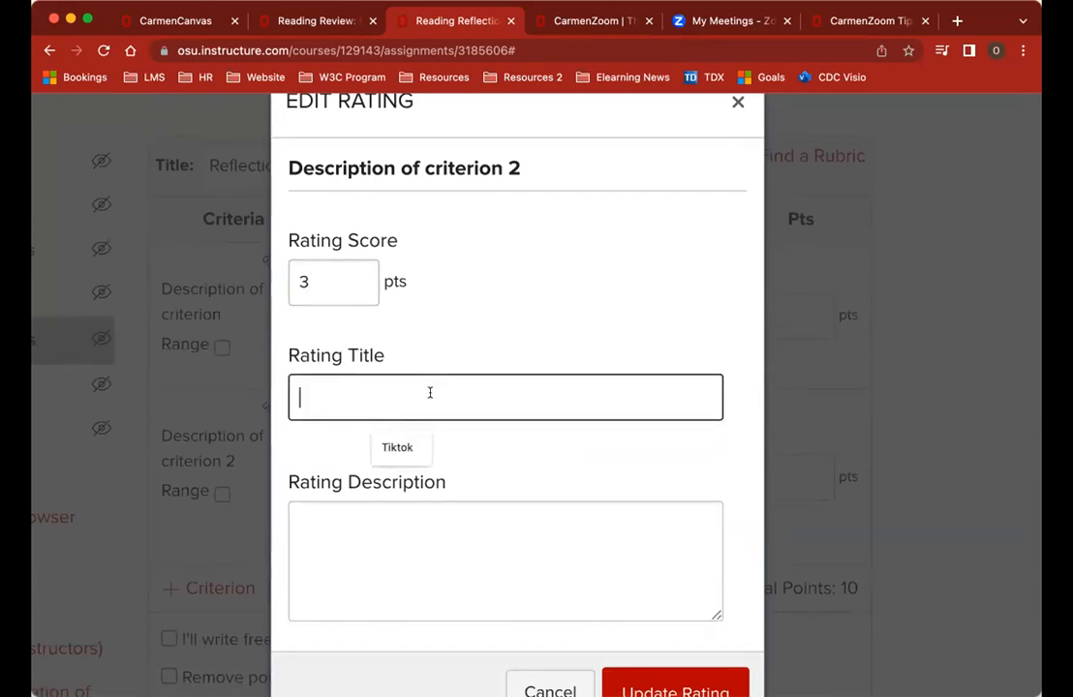
pyautogui.write('Article')
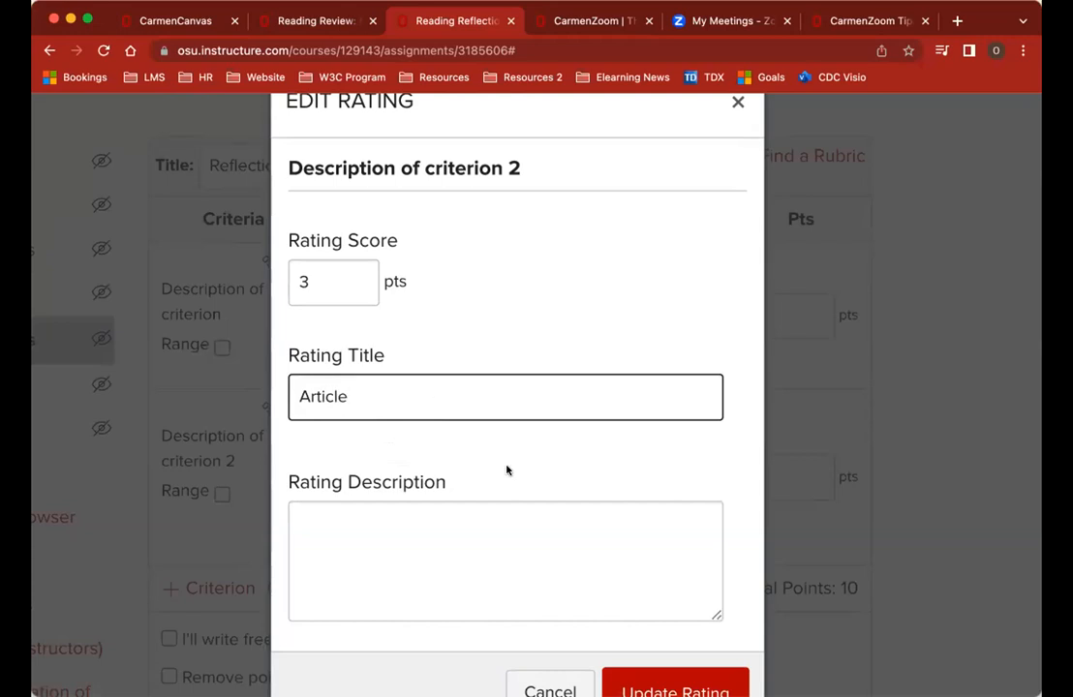
pyautogui.scroll(-3, 507, 471)
pyautogui.click(412, 365)
pyautogui.write('what makes this 3 points')
pyautogui.click(629, 516)
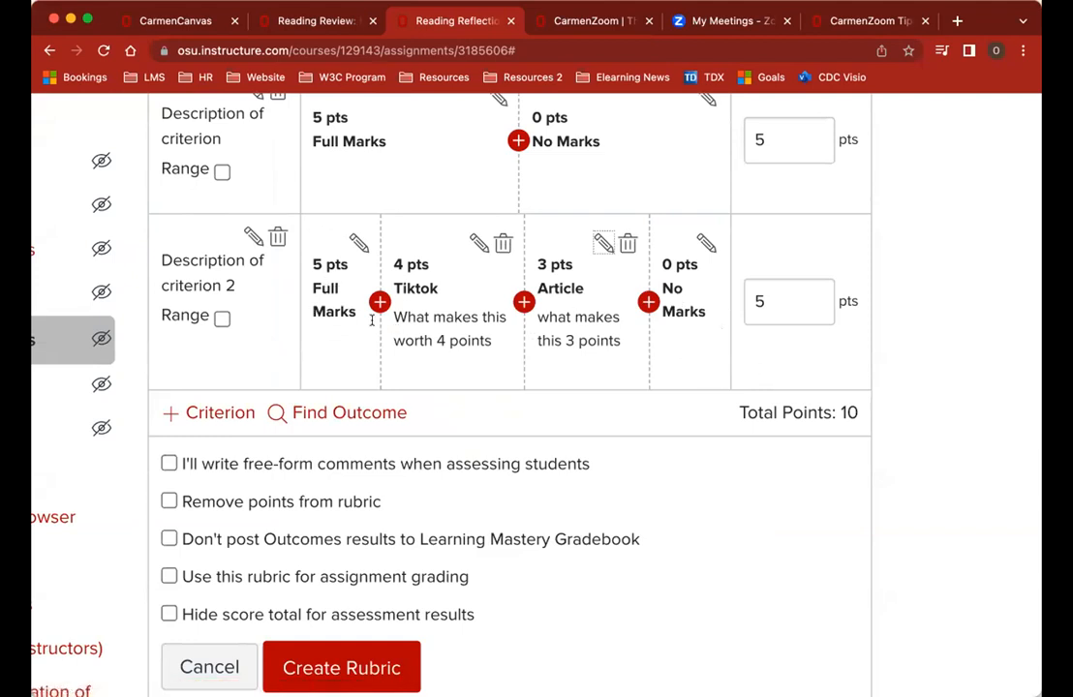
# Step: Set the Full Marks rating score of "Description of criterion 2" to 10 points and update the rating
pyautogui.click(357, 242)
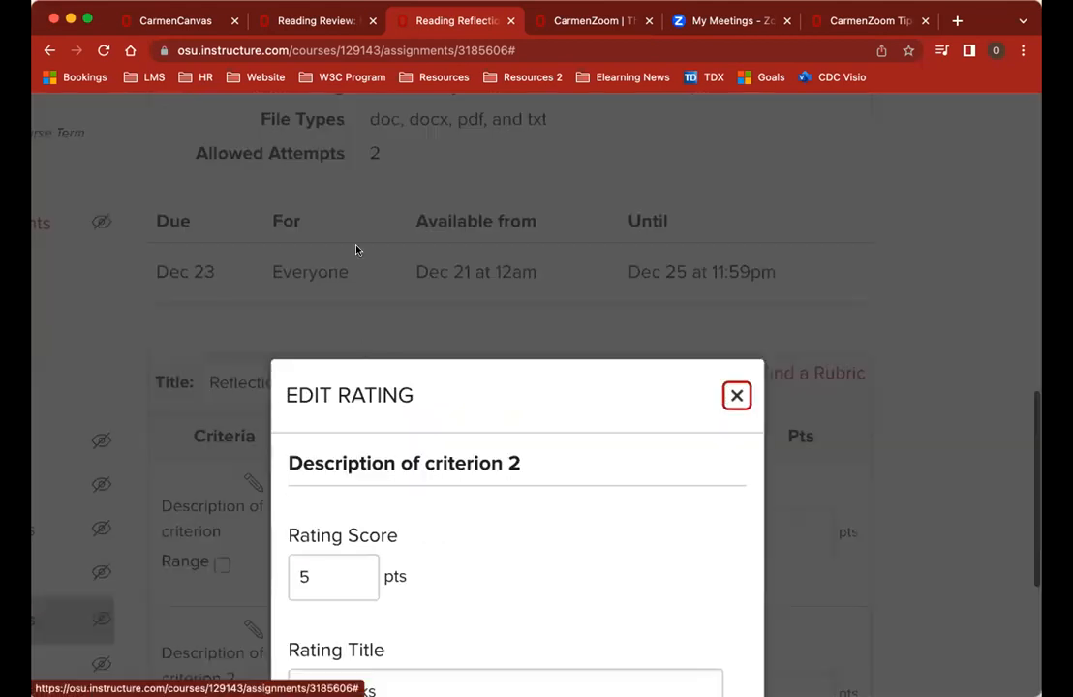
pyautogui.doubleClick(296, 407)
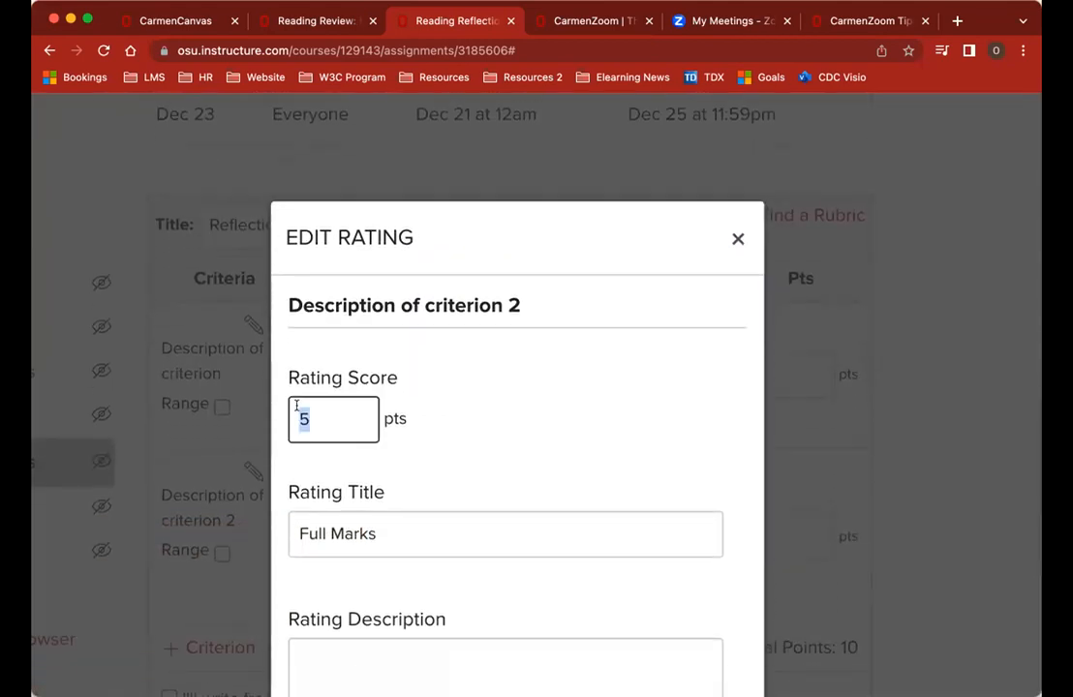
pyautogui.write('10')
pyautogui.scroll(-5, 528, 420)
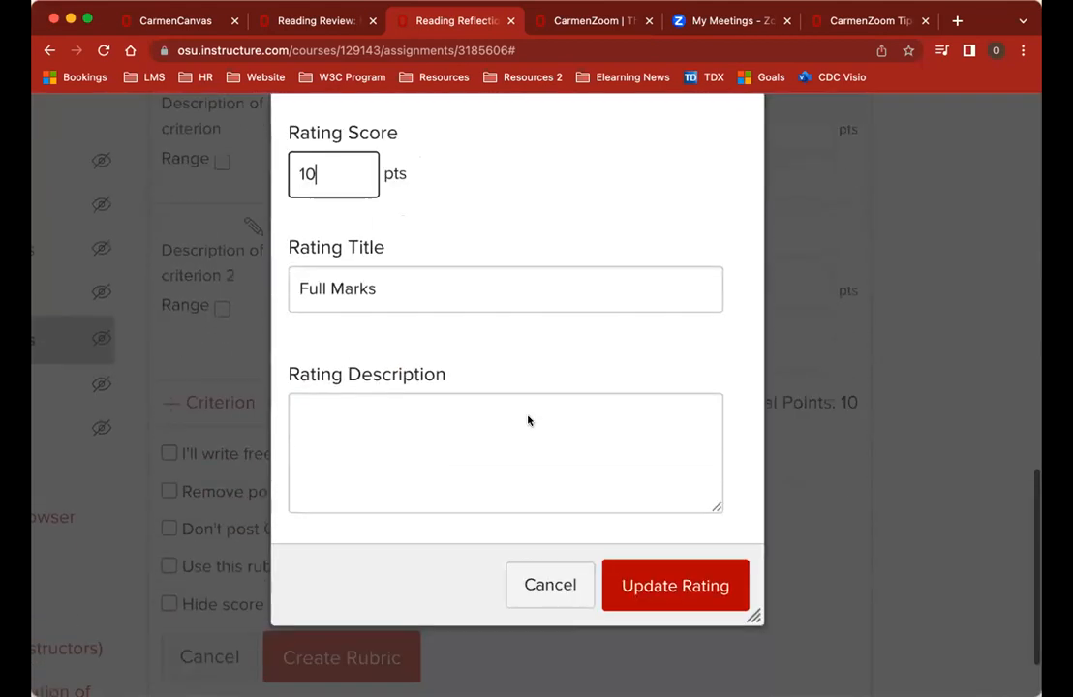
pyautogui.click(663, 472)
# Step: Examine the points of both criteria and the rubric's total points
pyautogui.scroll(2, 613, 334)
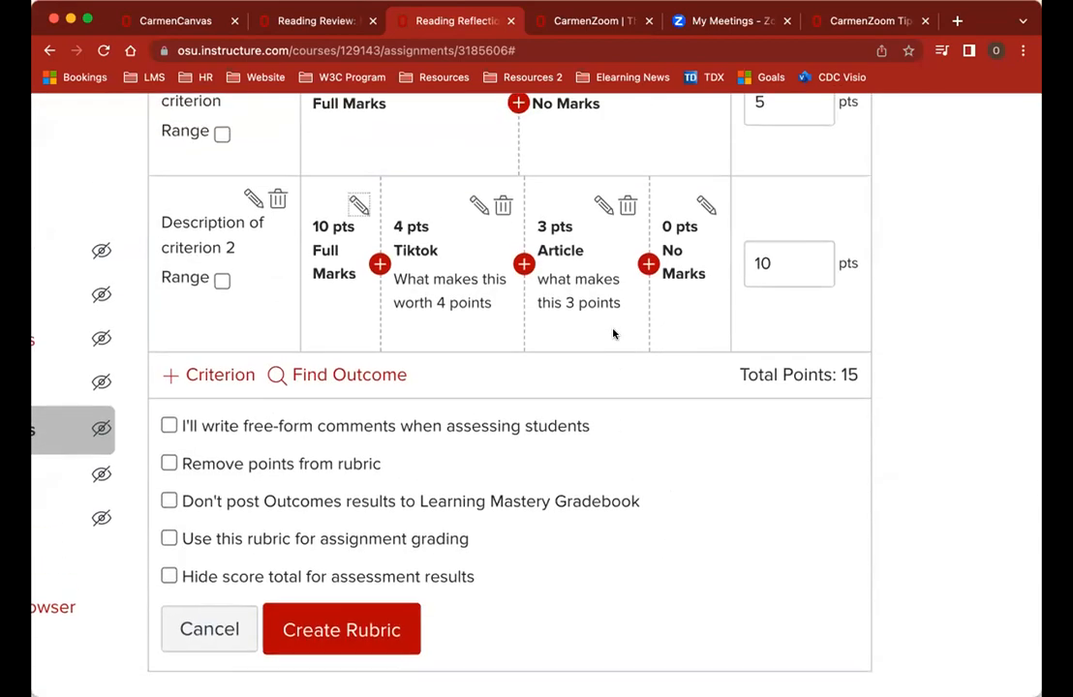
pyautogui.scroll(1, 781, 284)
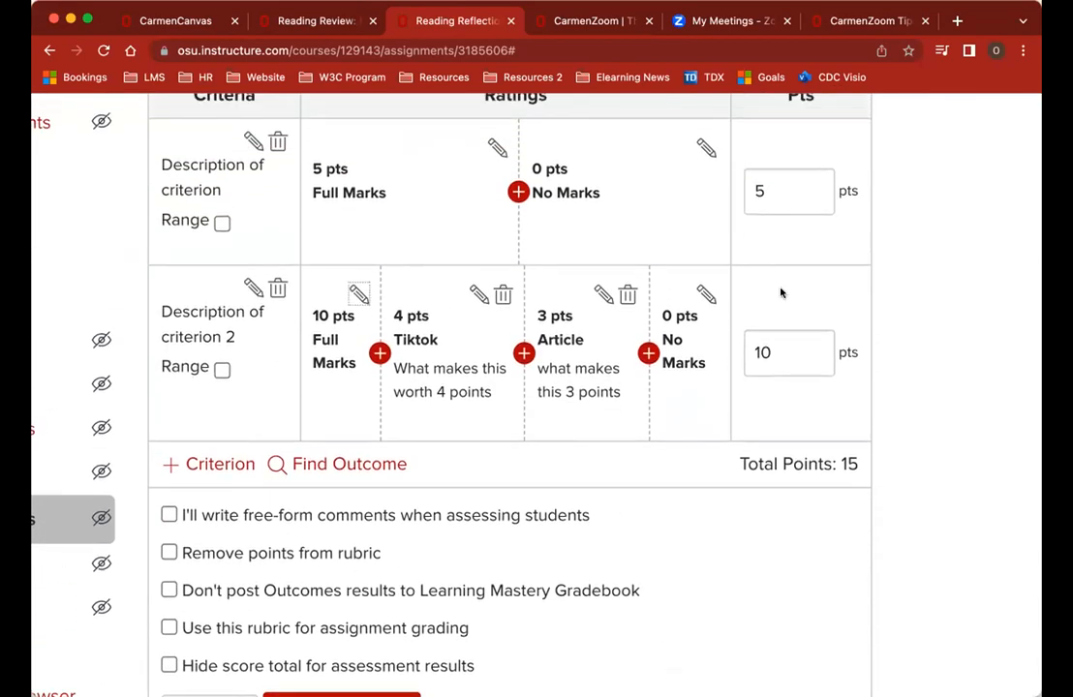
pyautogui.scroll(1, 803, 357)
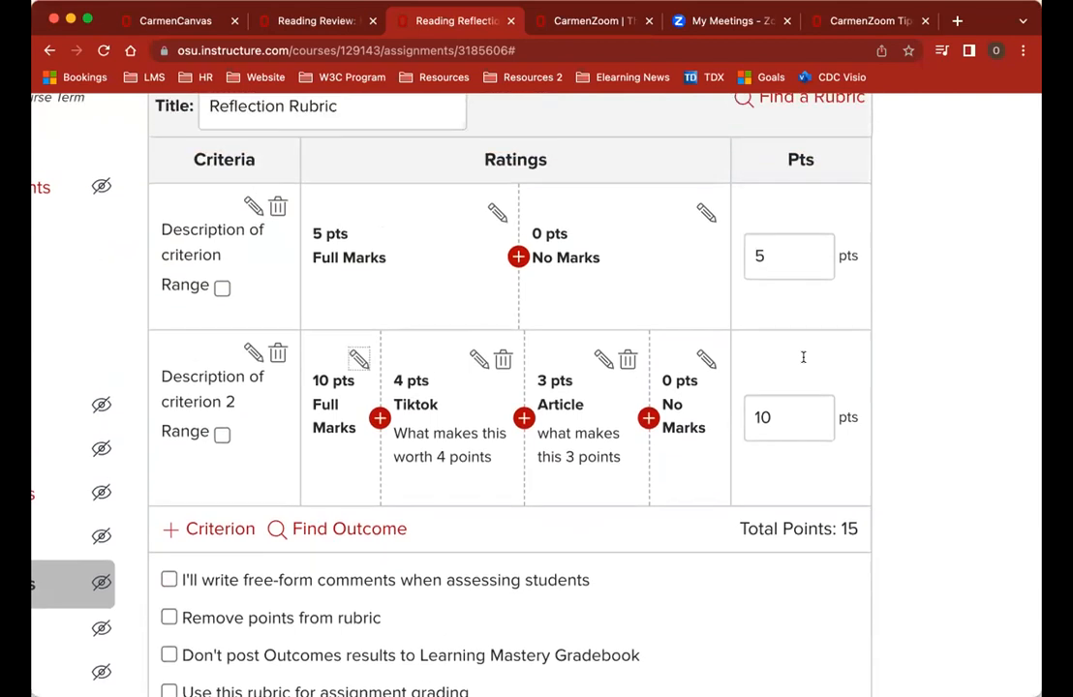
pyautogui.scroll(-1, 787, 426)
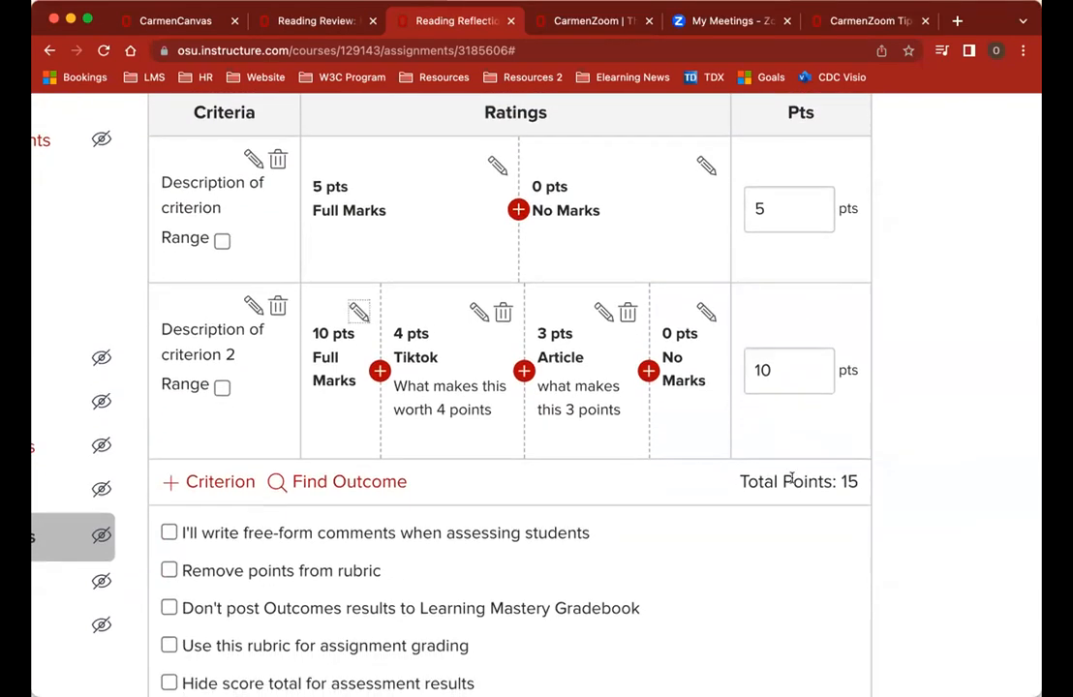
pyautogui.scroll(5, 779, 473)
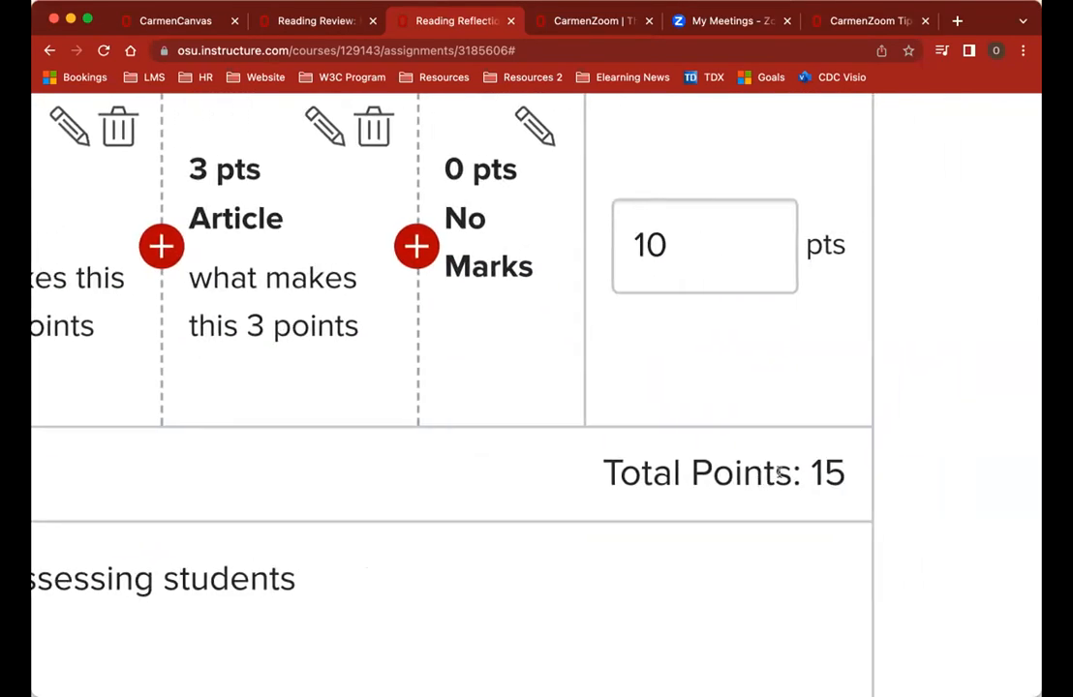
pyautogui.moveTo(598, 472); pyautogui.dragTo(839, 476)
pyautogui.click(689, 476)
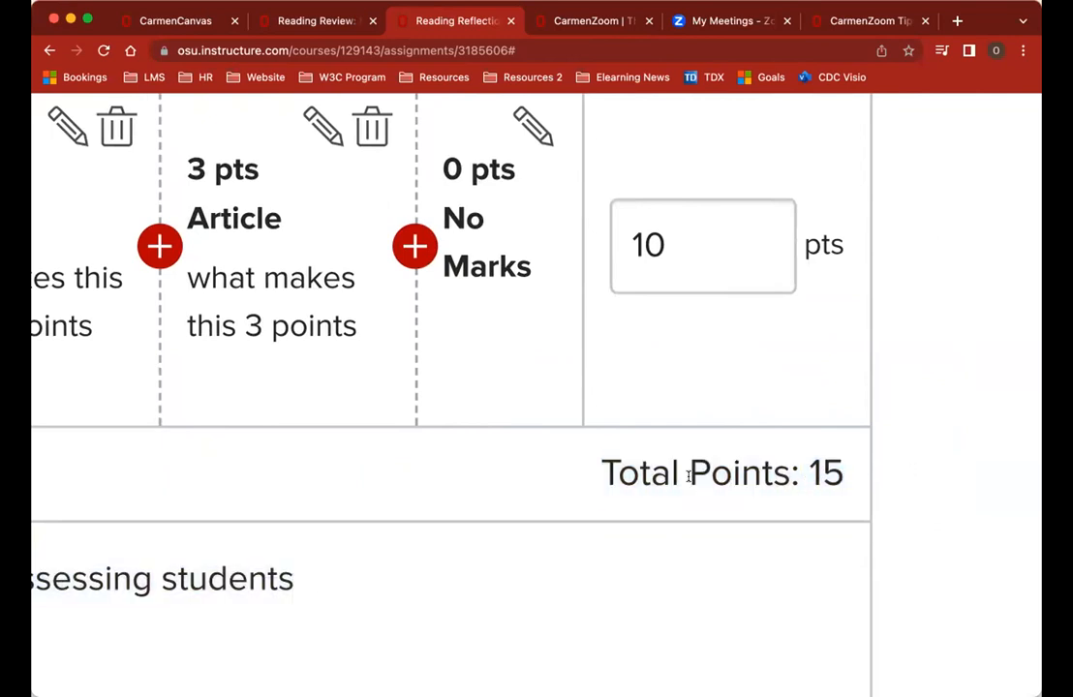
pyautogui.scroll(-5, 495, 480)
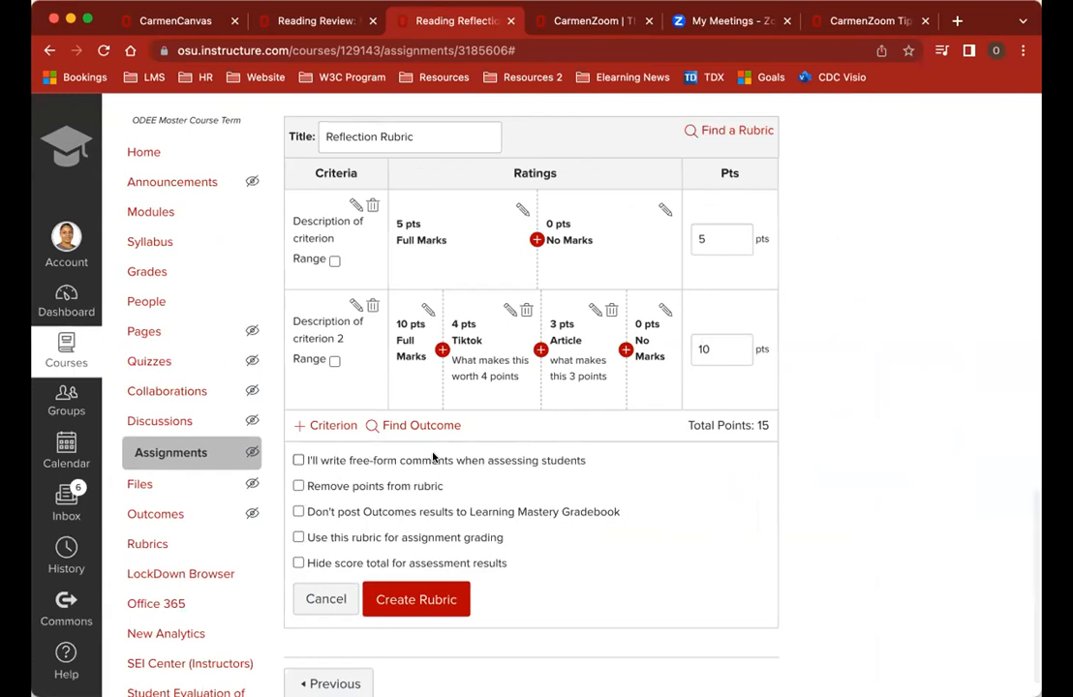
# Step: Try the rubric option for writing free-form comments when assessing students, and turn it off again
pyautogui.scroll(-1, 437, 465)
pyautogui.scroll(5, 437, 466)
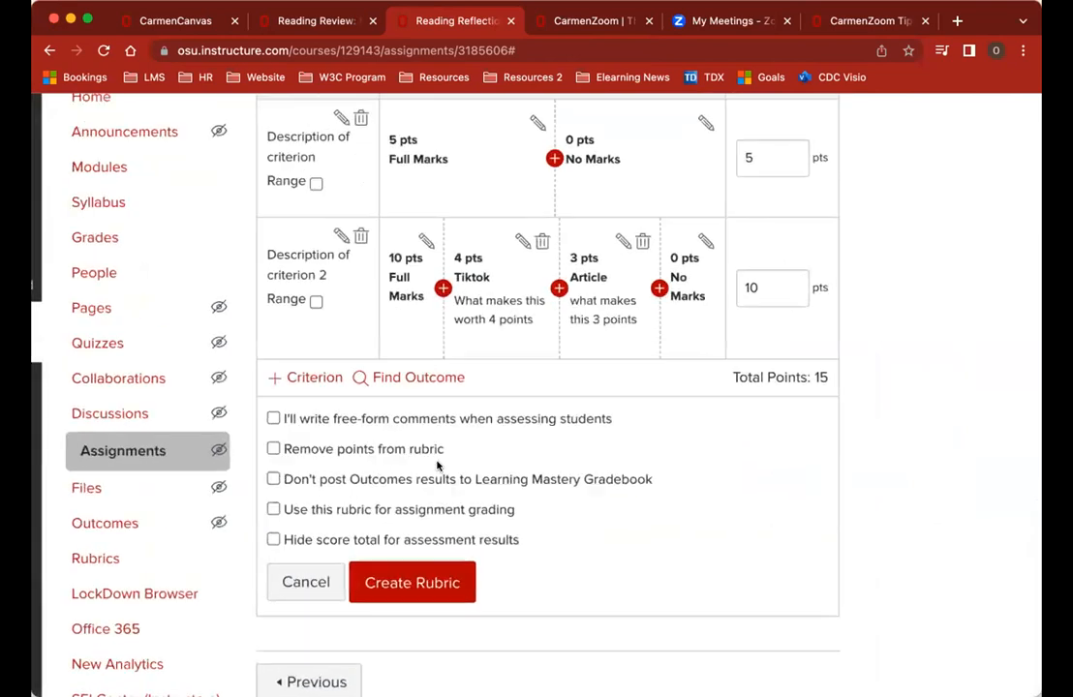
pyautogui.scroll(2, 437, 466)
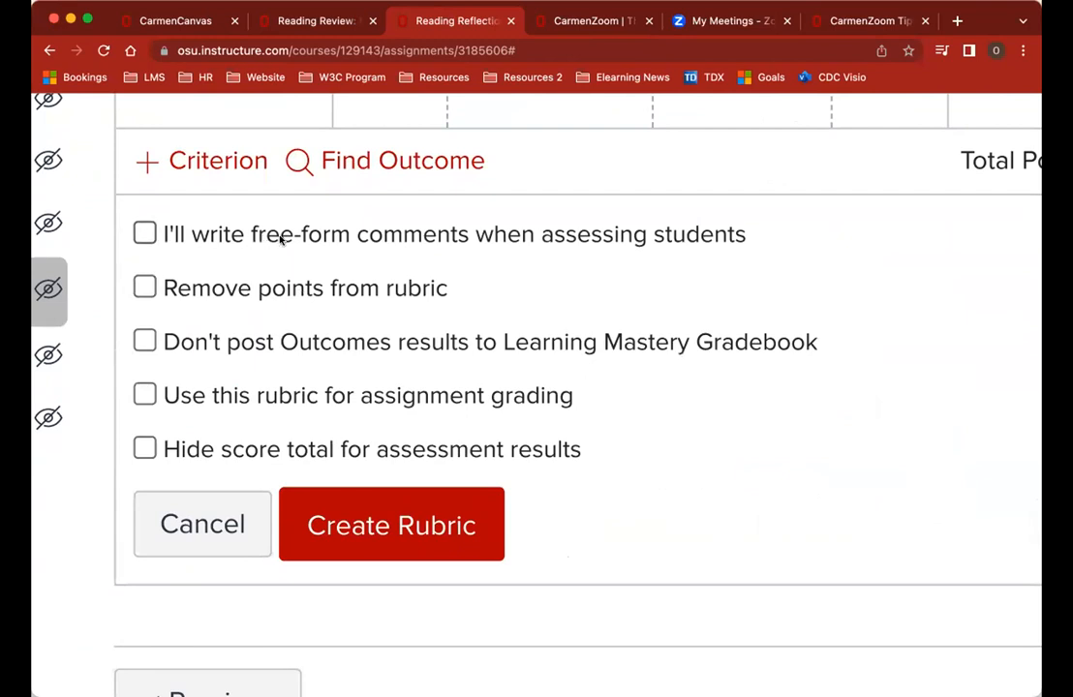
pyautogui.click(144, 233)
pyautogui.scroll(-2, 225, 226)
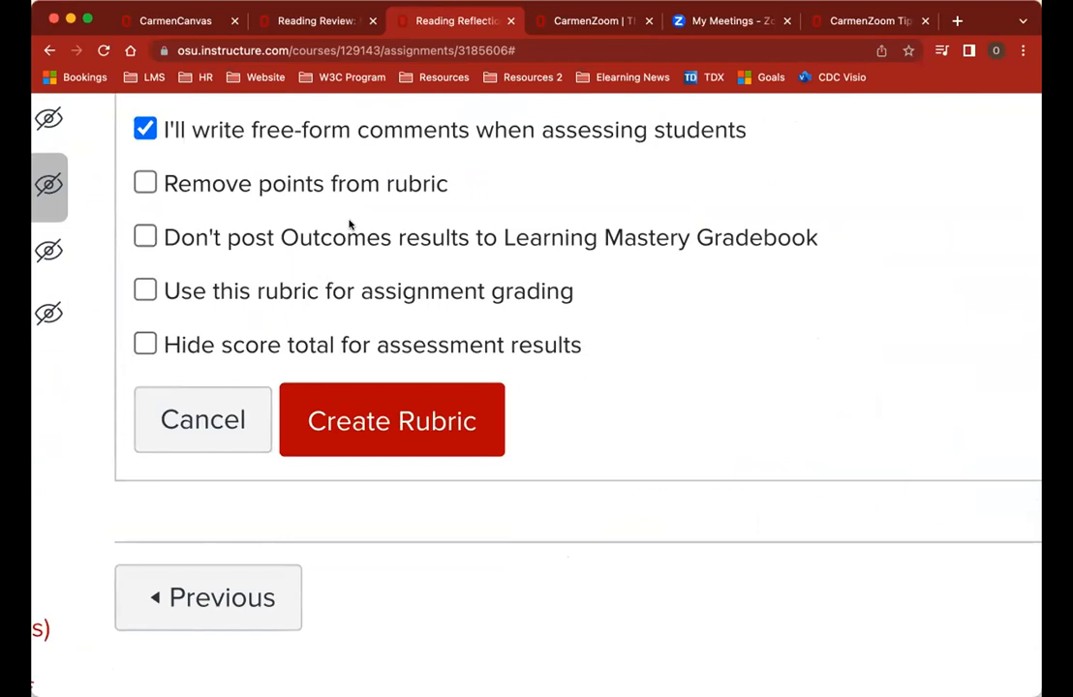
pyautogui.scroll(1, 349, 223)
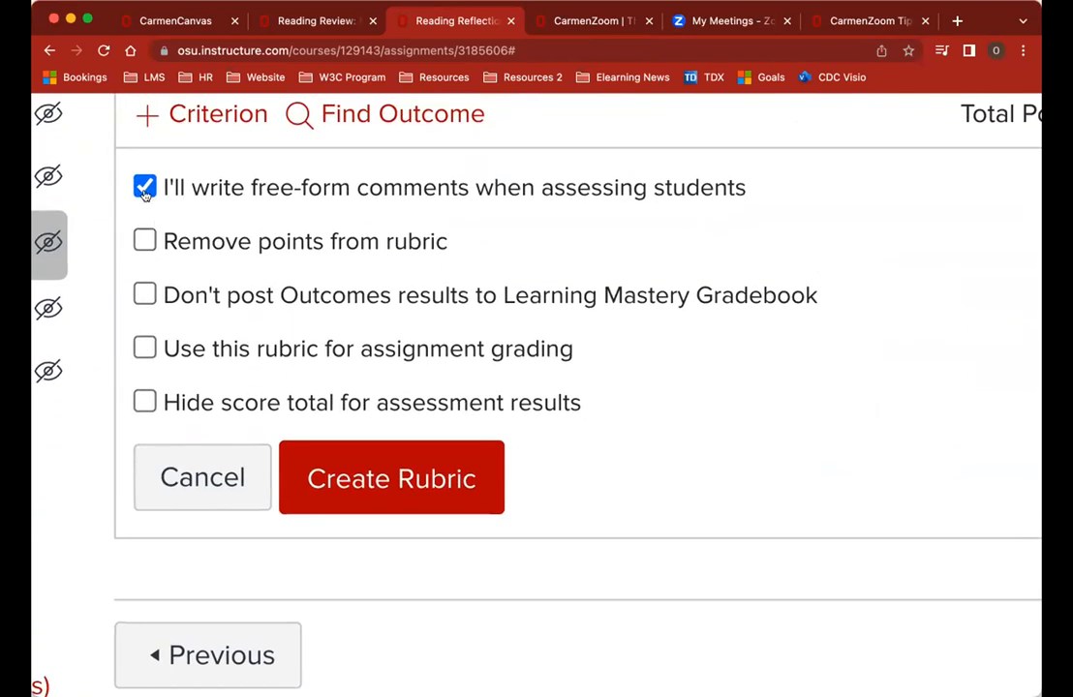
pyautogui.click(145, 189)
pyautogui.scroll(3, 155, 290)
pyautogui.scroll(-1, 150, 349)
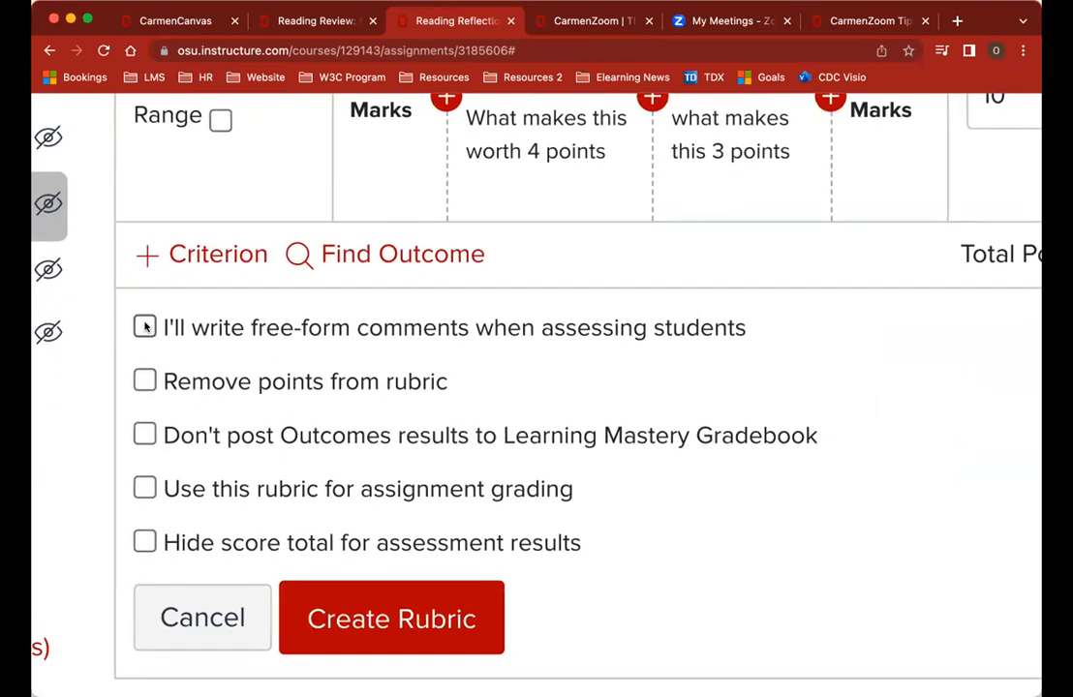
# Step: Enable free-form comments when assessing students and the option to remove points from the rubric
pyautogui.click(144, 330)
pyautogui.scroll(-3, 211, 252)
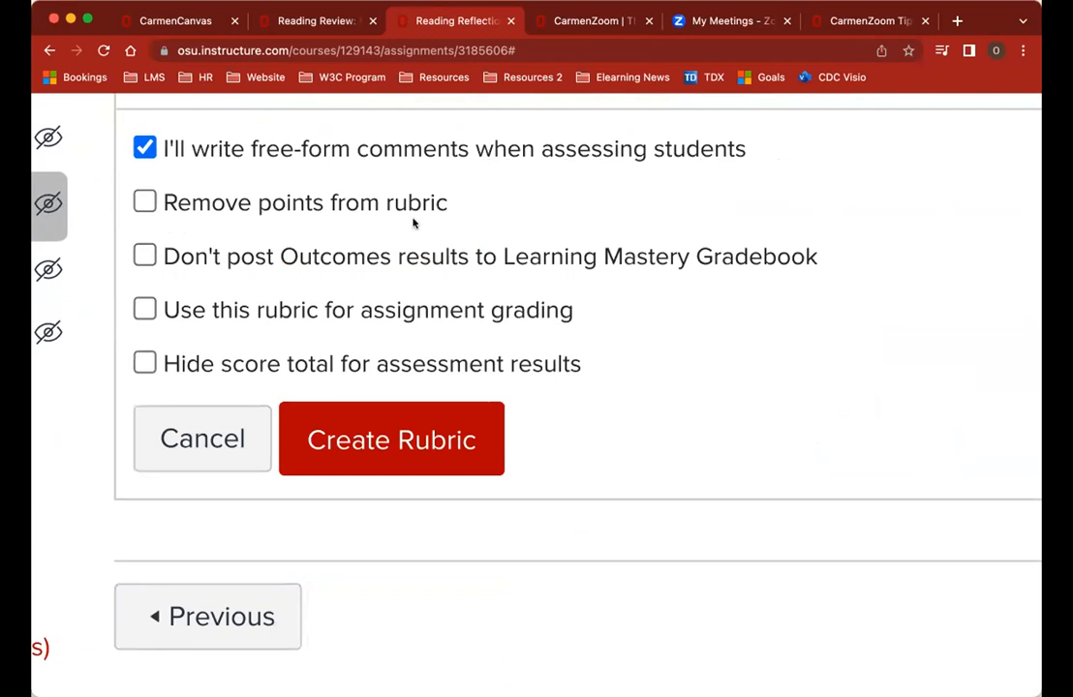
pyautogui.click(143, 203)
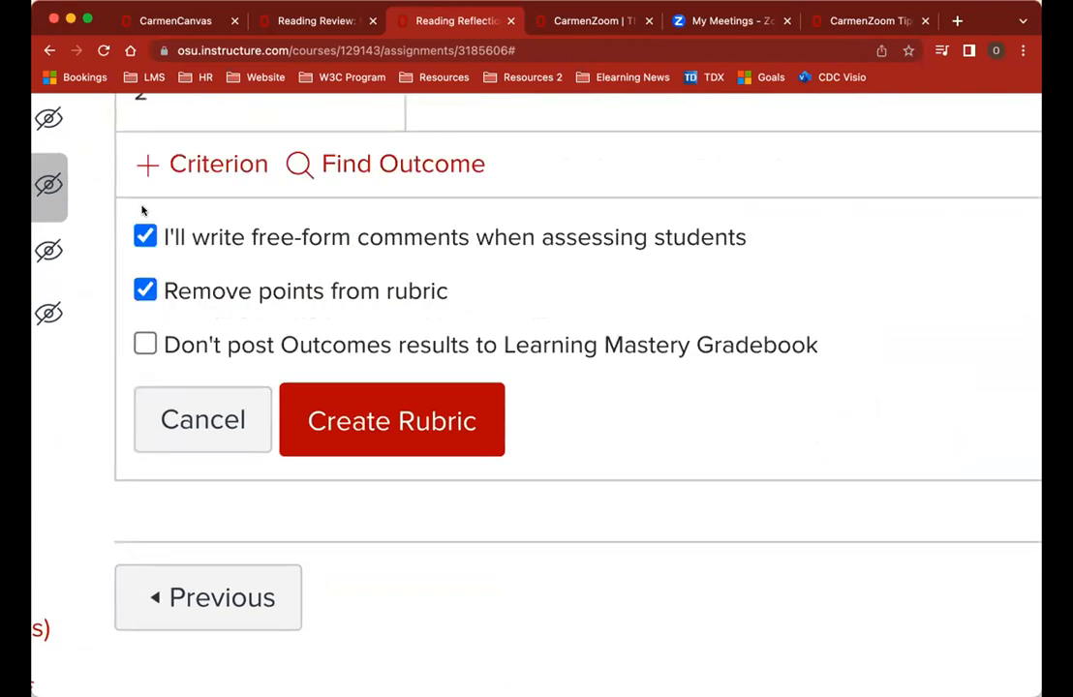
# Step: Turn off the option to remove points from the rubric
pyautogui.click(143, 291)
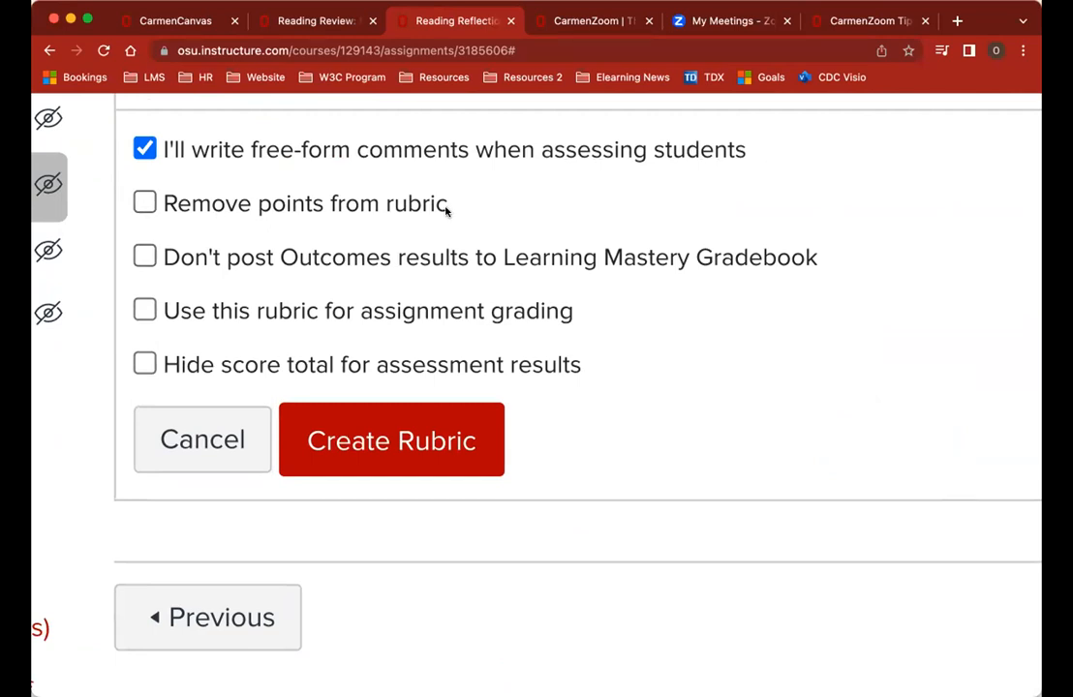
pyautogui.click(144, 204)
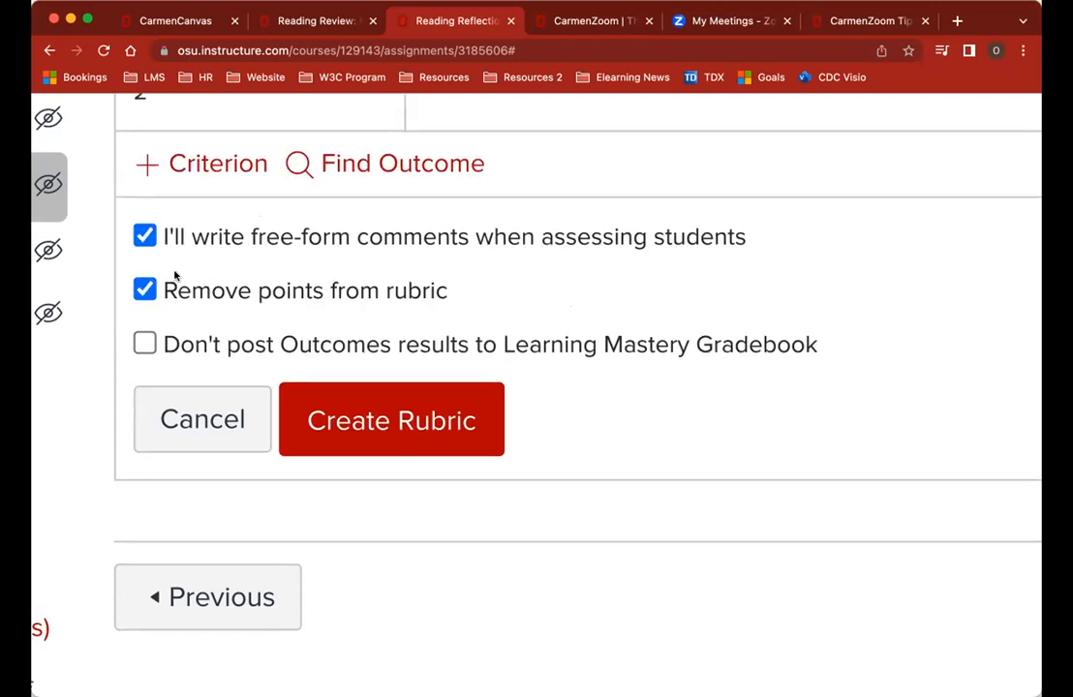
pyautogui.click(144, 290)
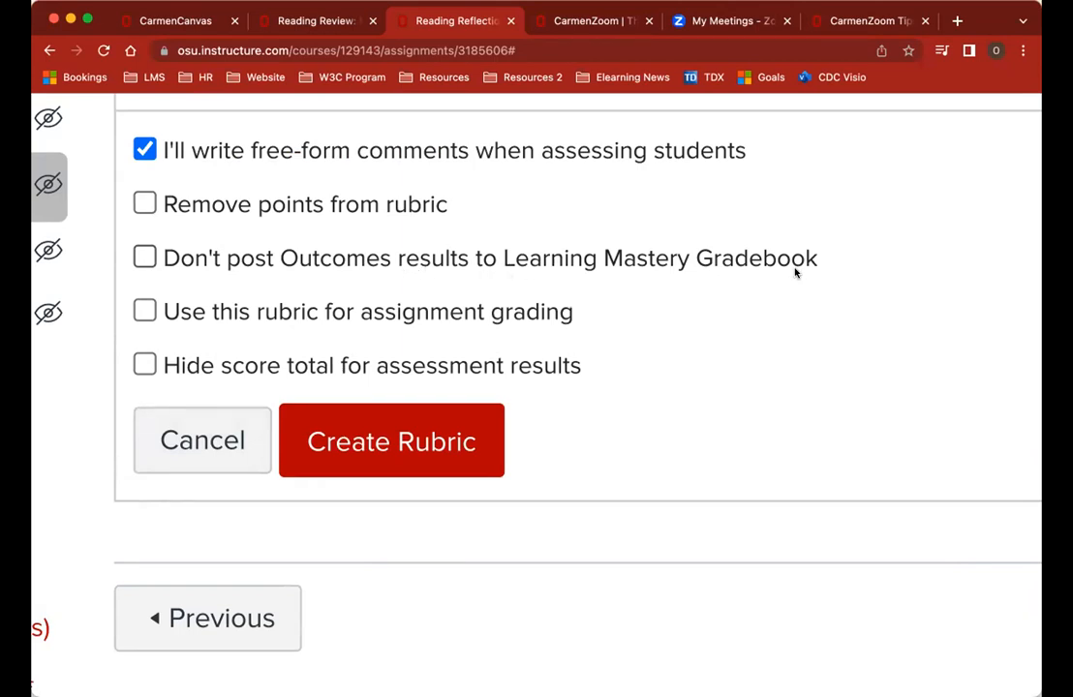
pyautogui.scroll(1, 360, 296)
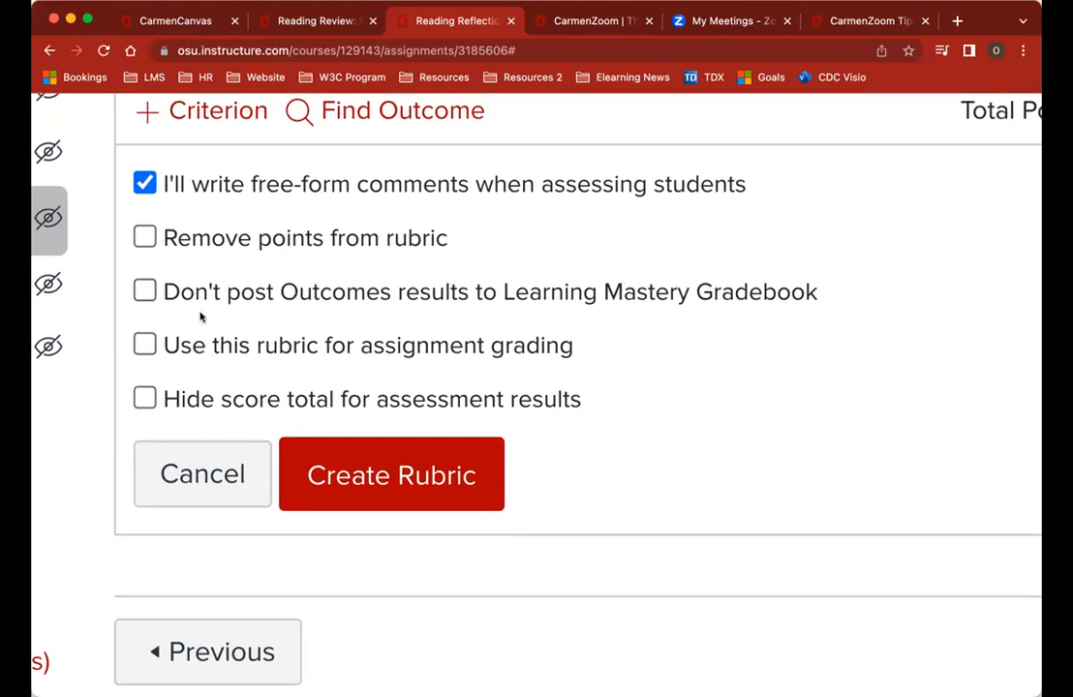
pyautogui.scroll(-1, 198, 378)
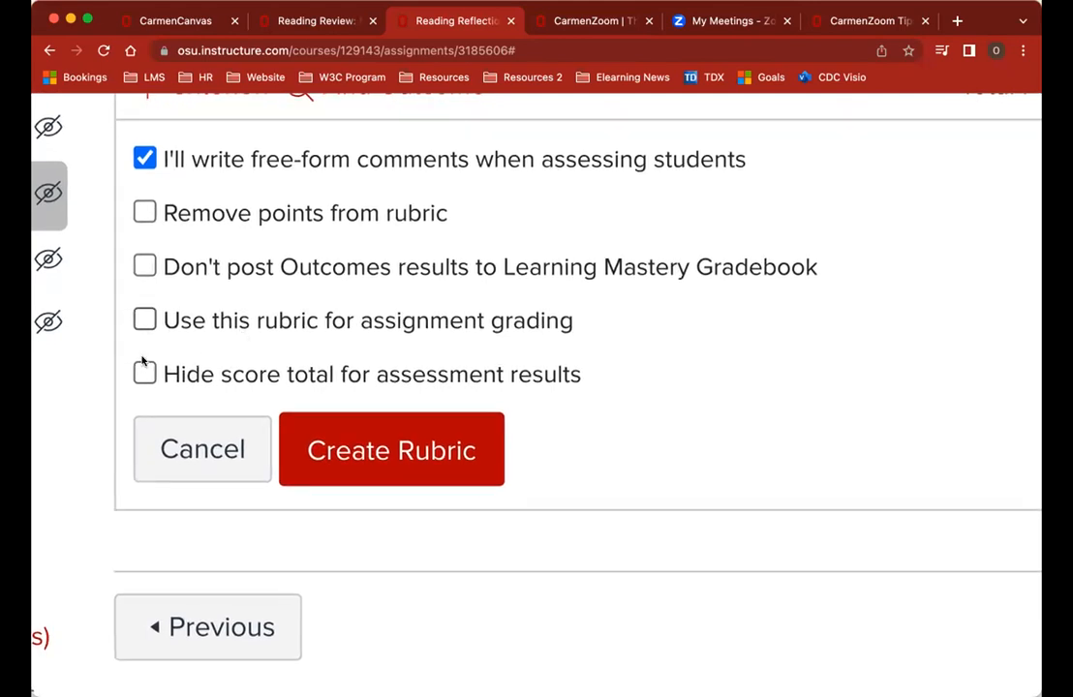
# Step: Try the rubric options for assignment grading and for hiding the score total, turning each one off again
pyautogui.click(145, 320)
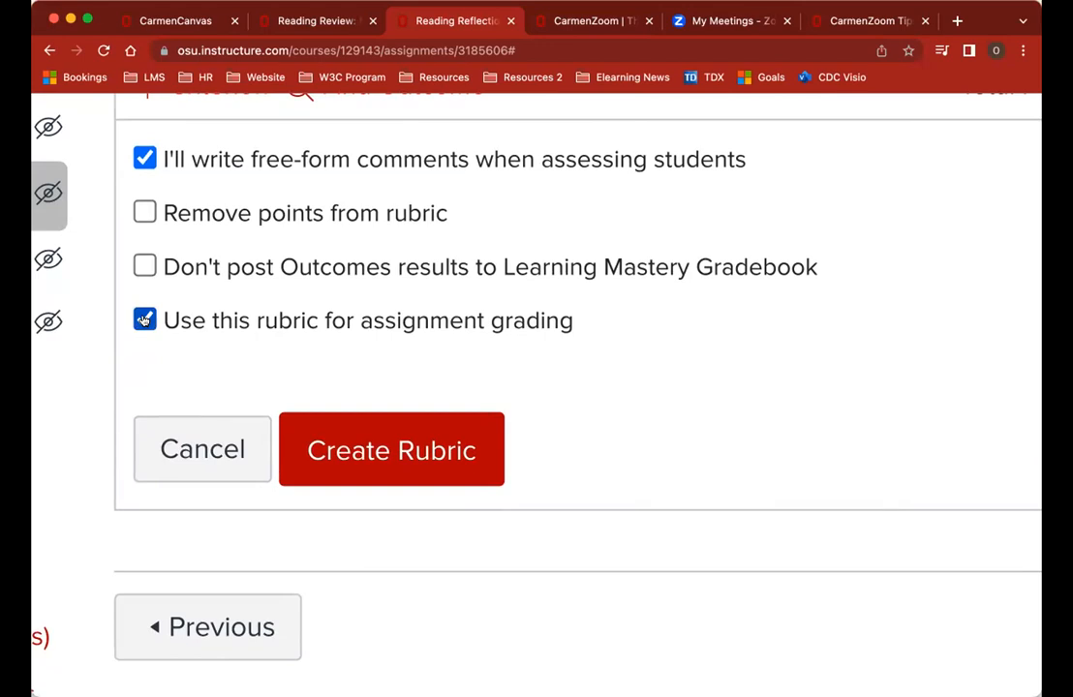
pyautogui.click(145, 320)
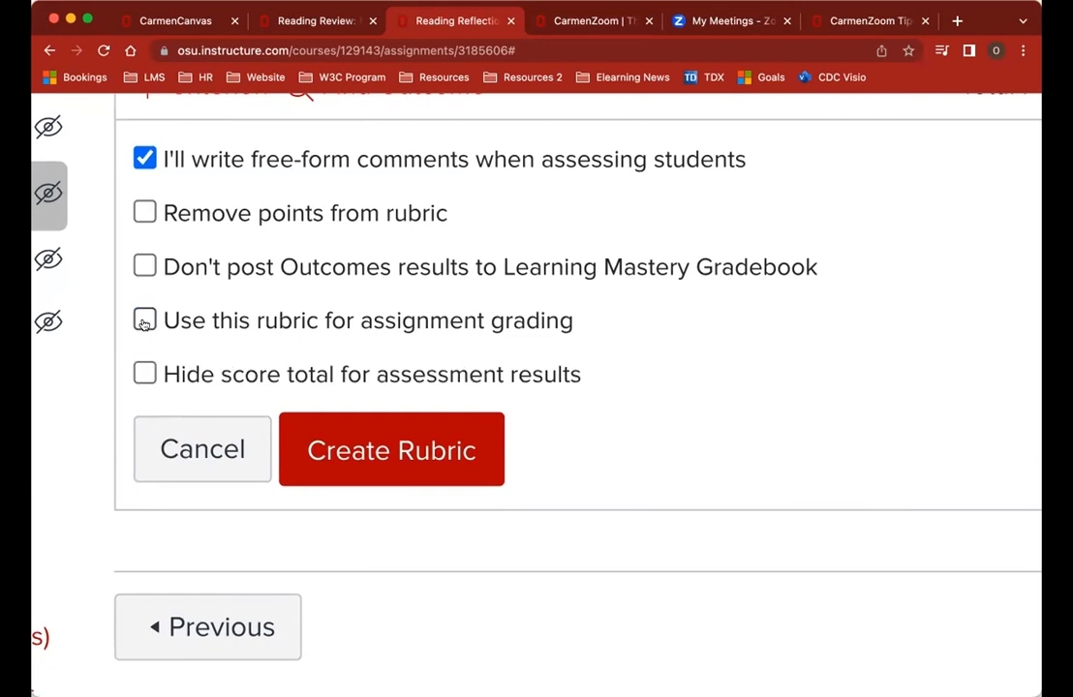
pyautogui.click(144, 375)
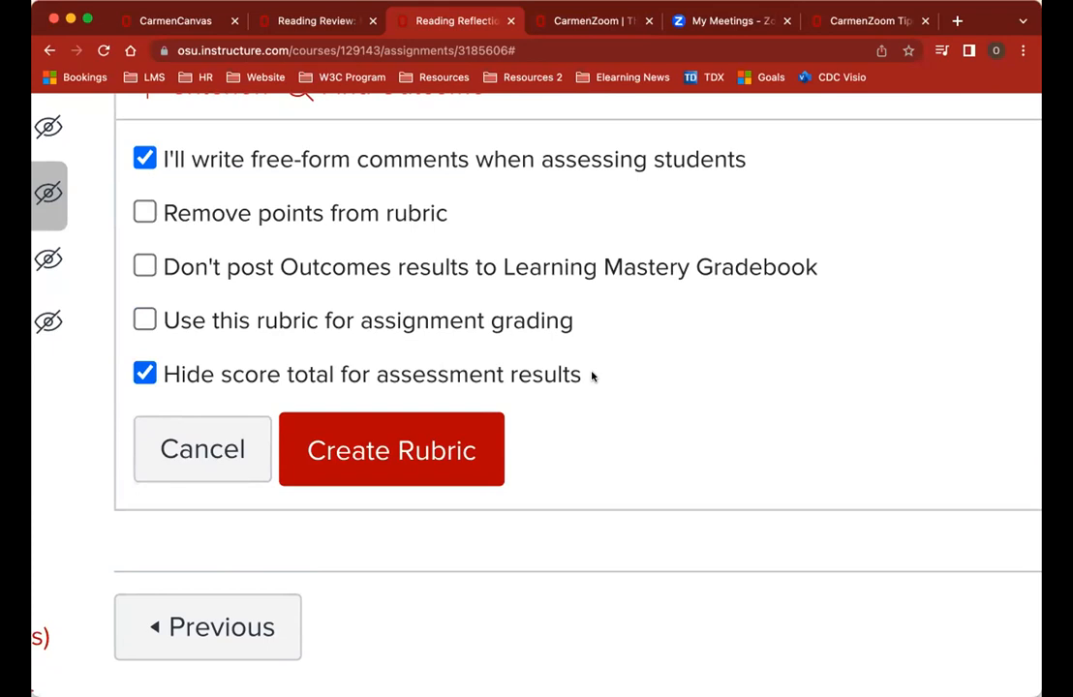
pyautogui.click(143, 375)
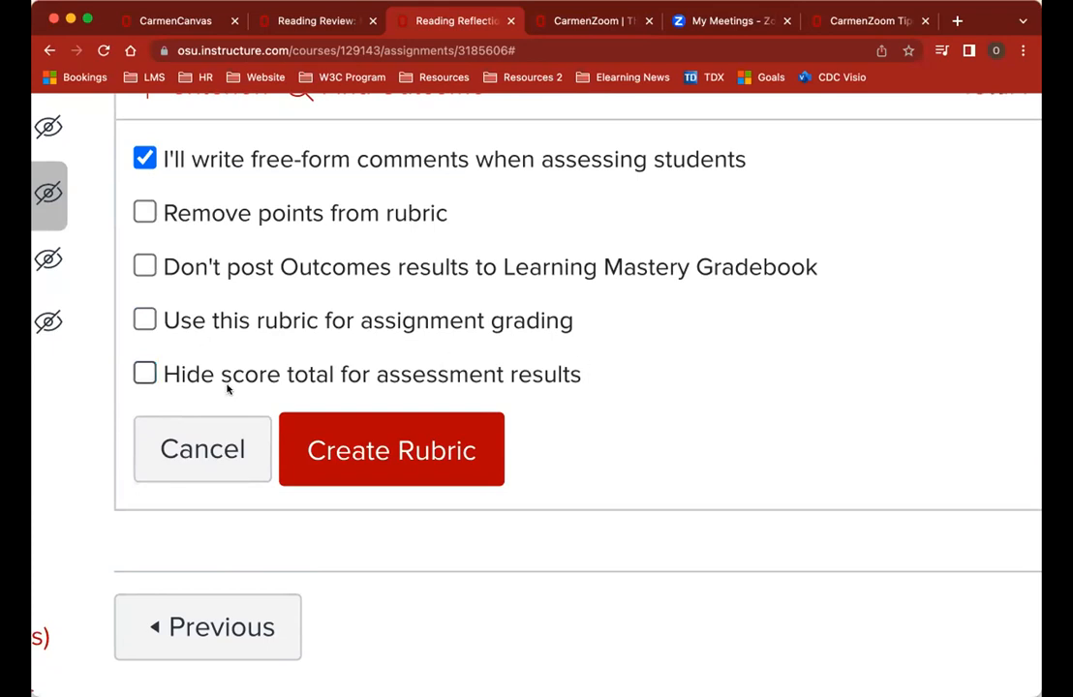
# Step: Use the rubric for assignment grading, create it, and change the assignment points to match the rubric
pyautogui.click(144, 322)
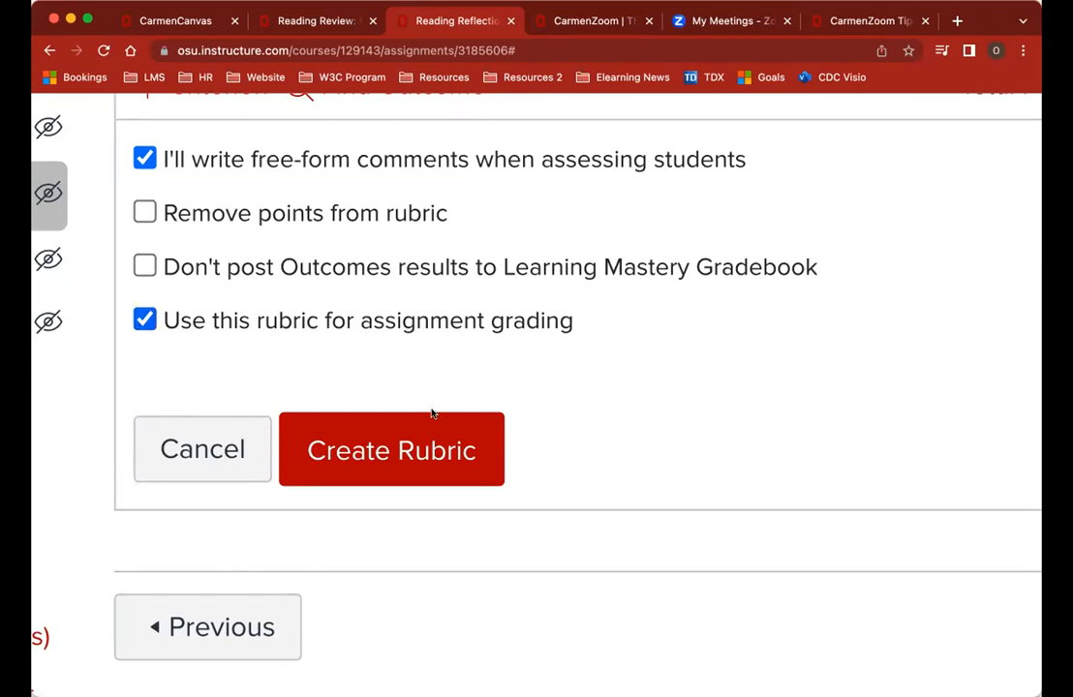
pyautogui.click(401, 451)
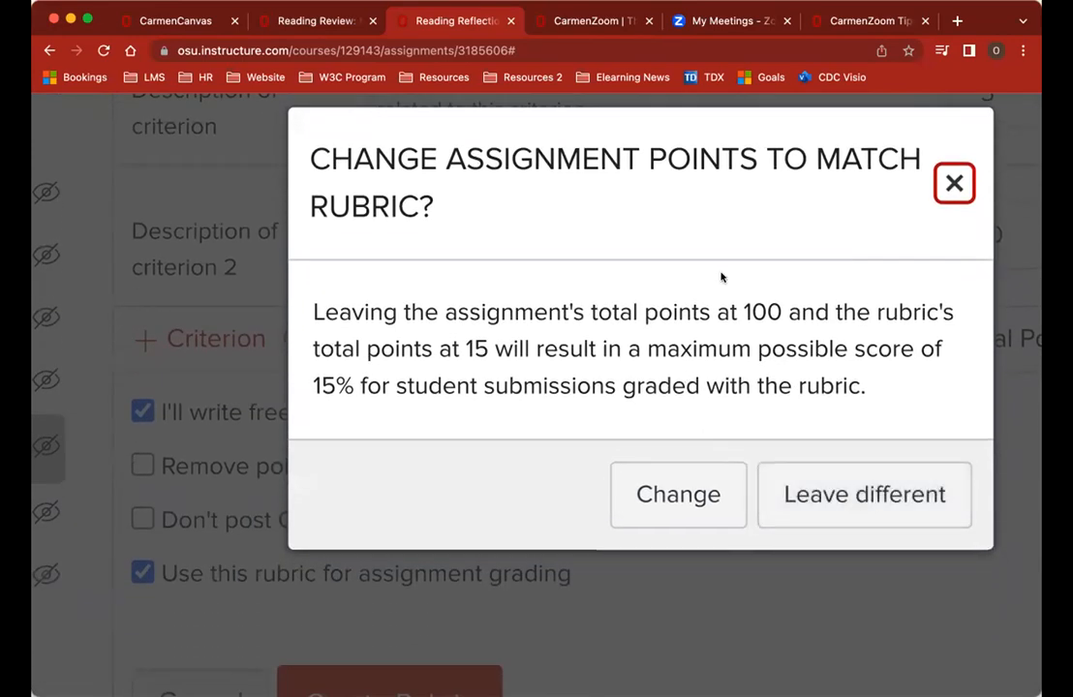
pyautogui.click(733, 505)
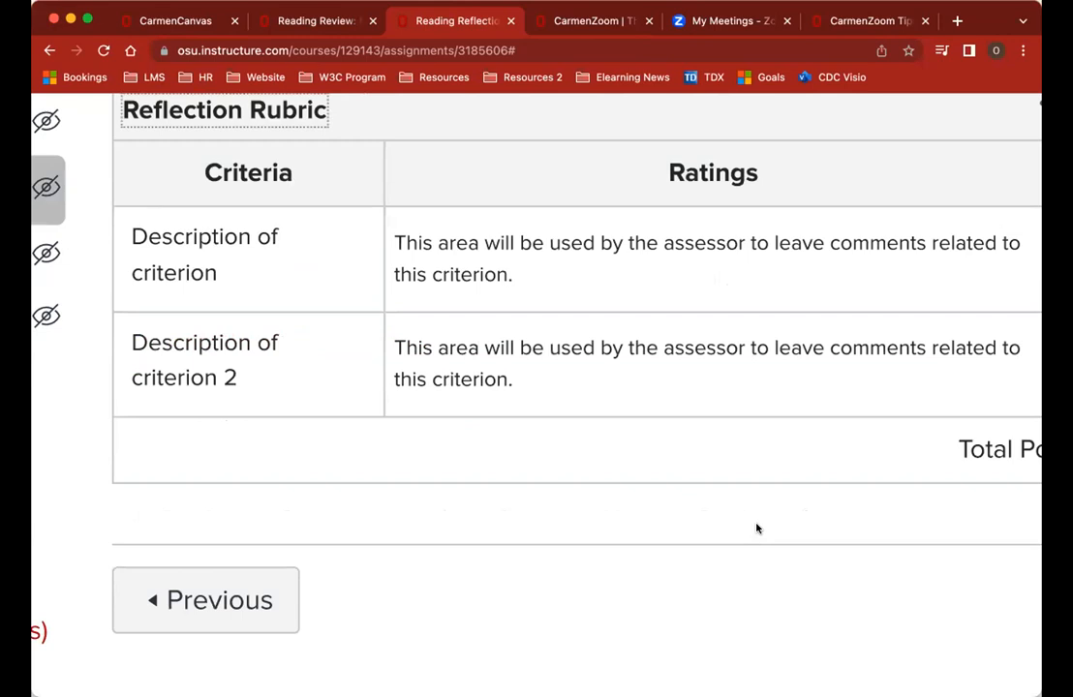
# Step: Check the created Reflection Rubric on the assignment page and delete it from the assignment
pyautogui.hscroll(3, 757, 528)
pyautogui.scroll(-5, 757, 528)
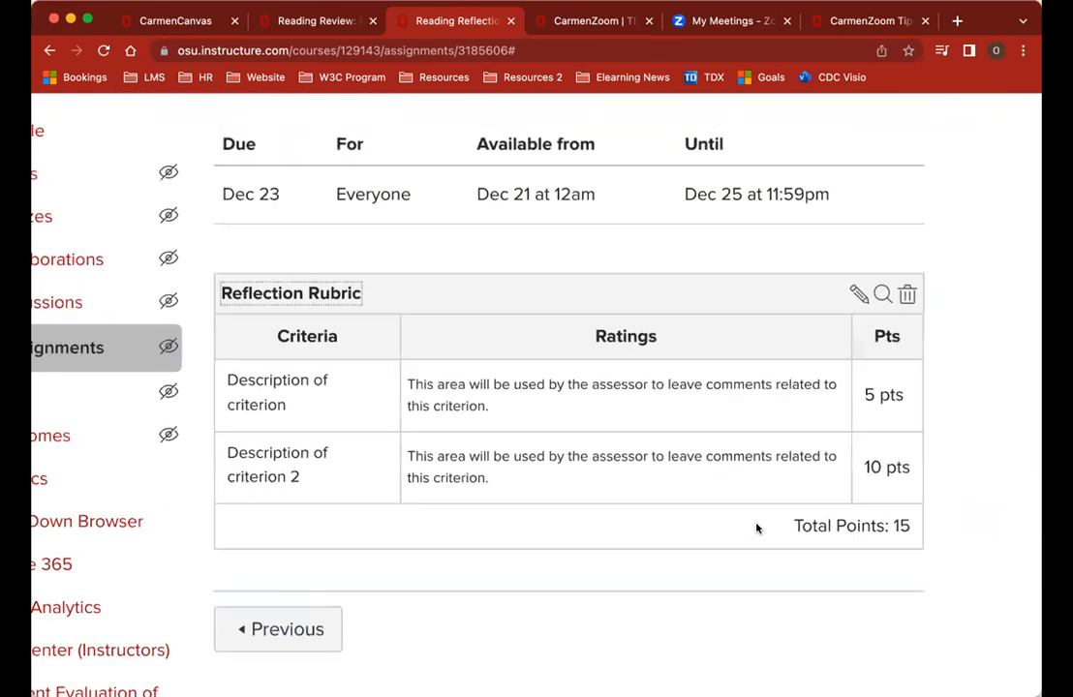
pyautogui.scroll(-3, 757, 529)
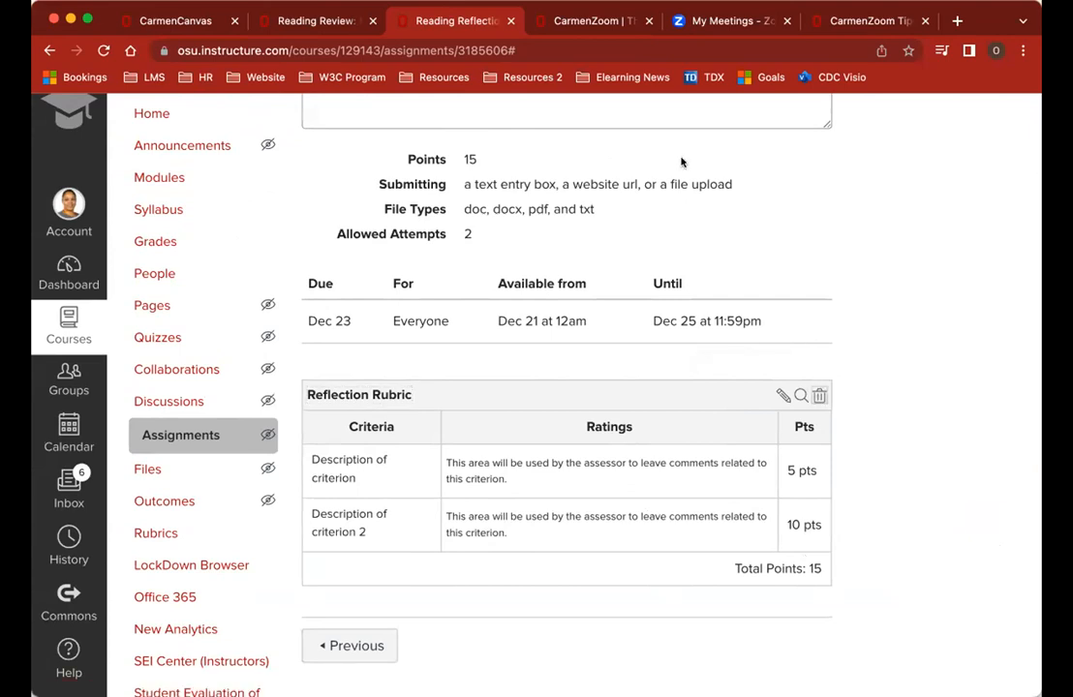
pyautogui.click(819, 395)
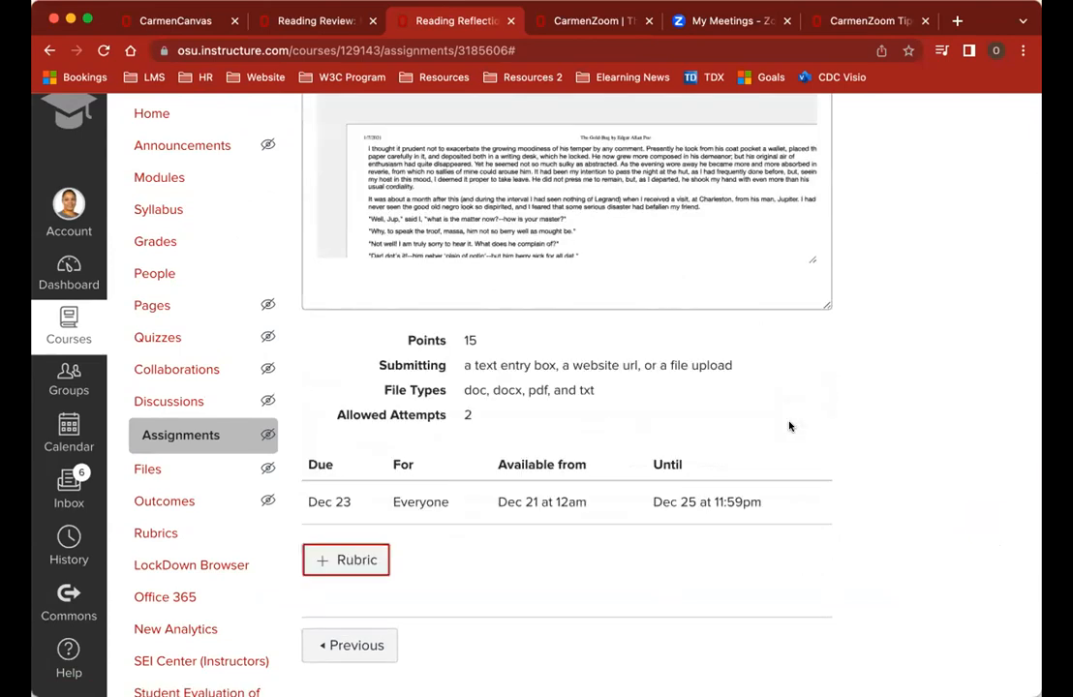
# Step: Start adding a rubric to the assignment and open the search for existing rubrics
pyautogui.click(347, 559)
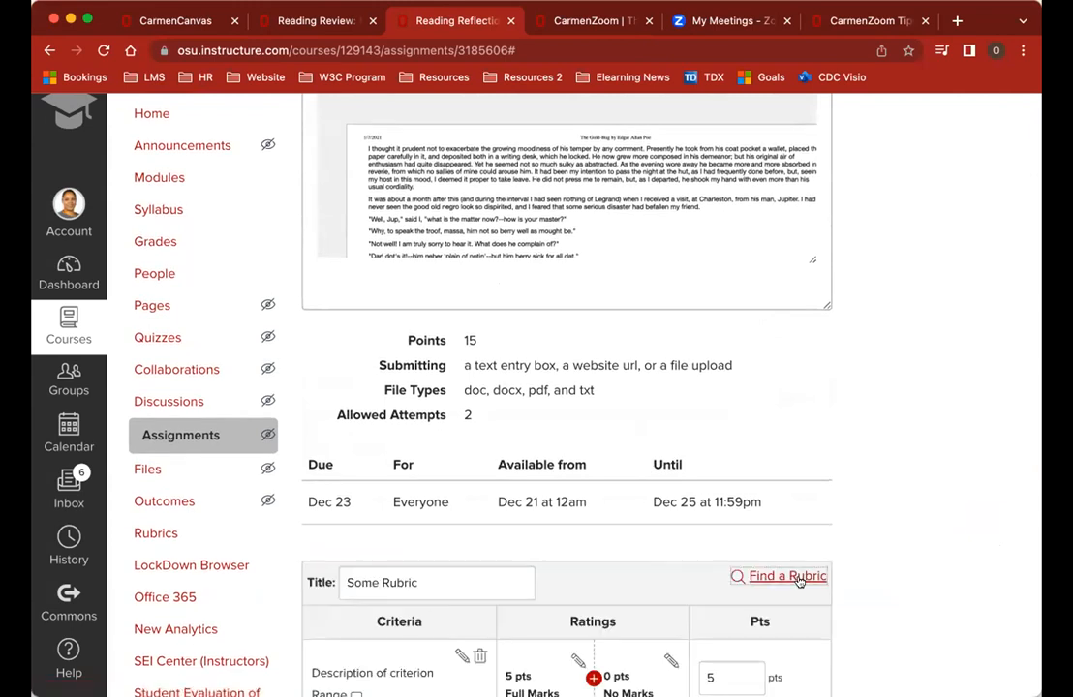
pyautogui.scroll(-2, 802, 578)
pyautogui.scroll(-2, 802, 579)
pyautogui.click(808, 406)
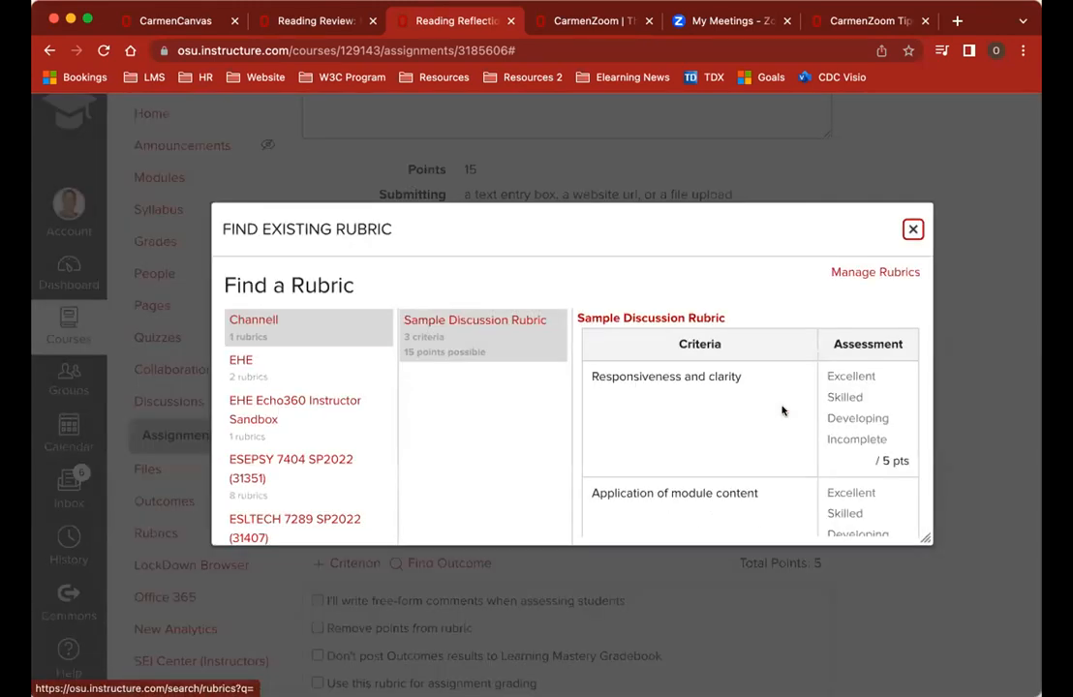
# Step: Preview the criteria of the existing Sample Discussion Rubric and attach that rubric to the assignment
pyautogui.click(493, 323)
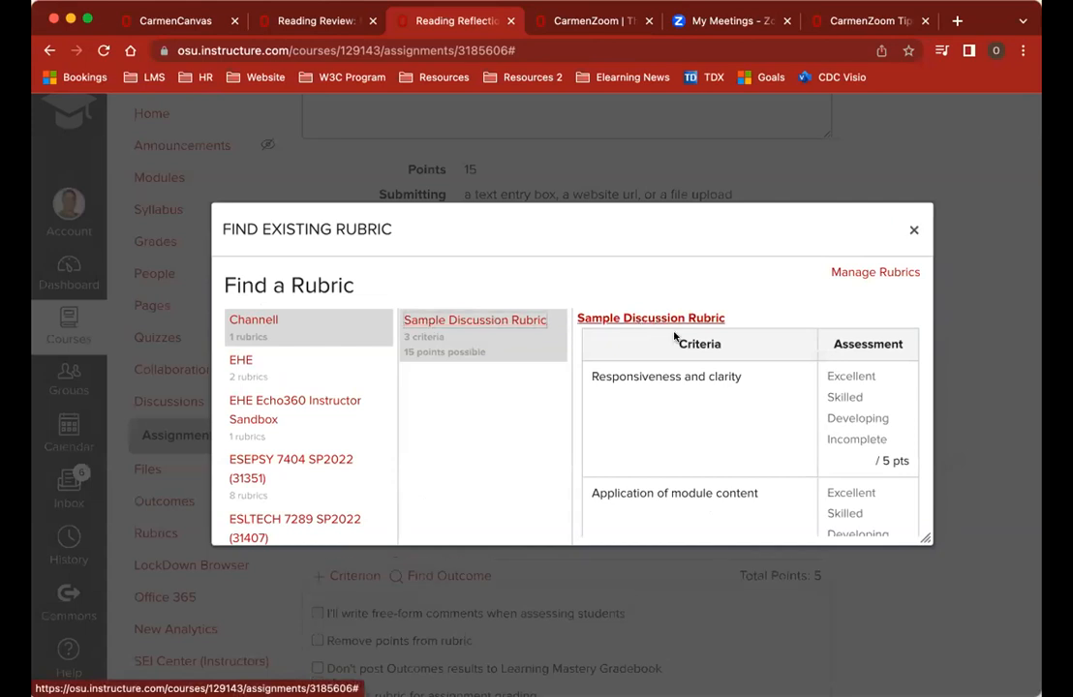
pyautogui.scroll(-5, 685, 355)
pyautogui.scroll(3, 685, 357)
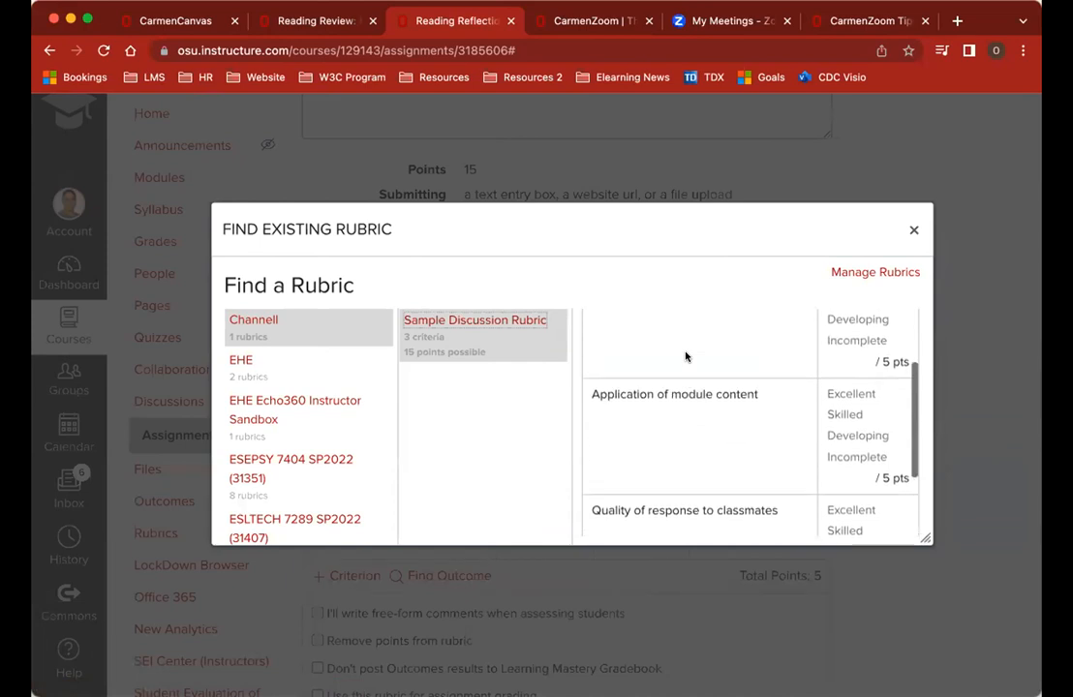
pyautogui.scroll(3, 685, 358)
pyautogui.click(662, 318)
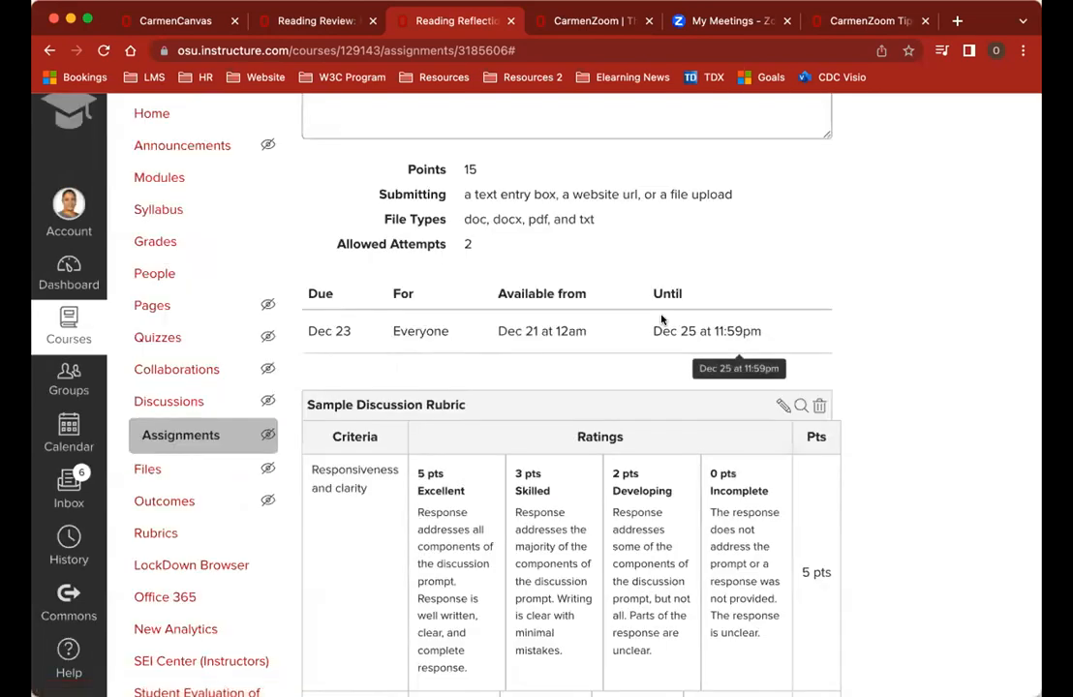
# Step: Examine the criteria, ratings and points of the attached Sample Discussion Rubric, and open the course's Rubrics page
pyautogui.scroll(-5, 898, 372)
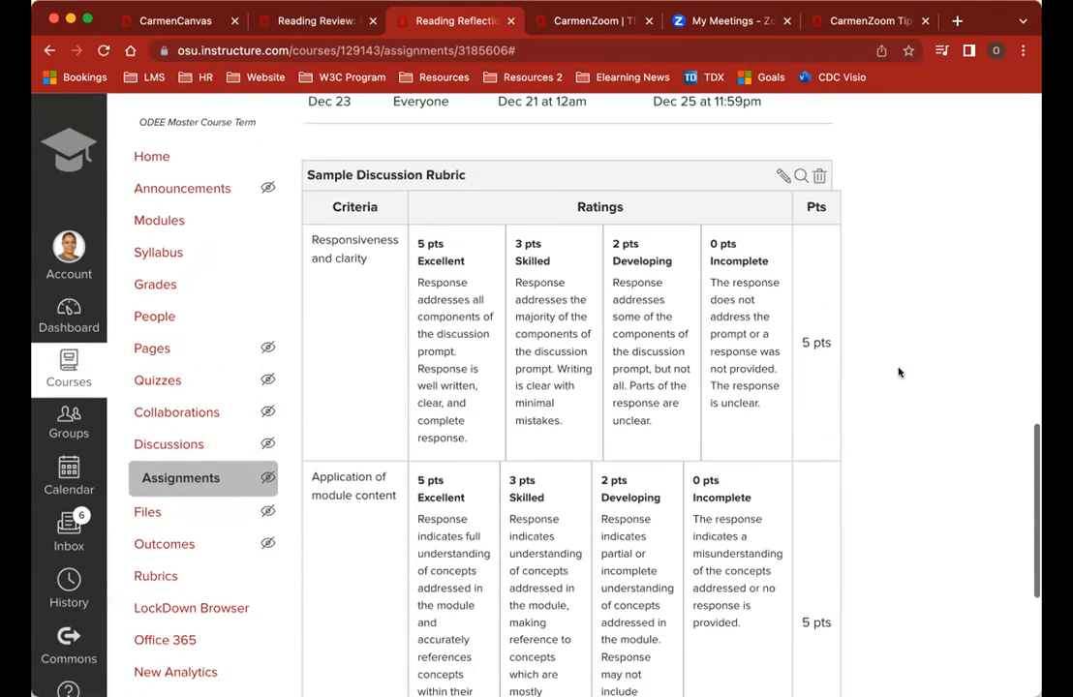
pyautogui.scroll(-2, 572, 374)
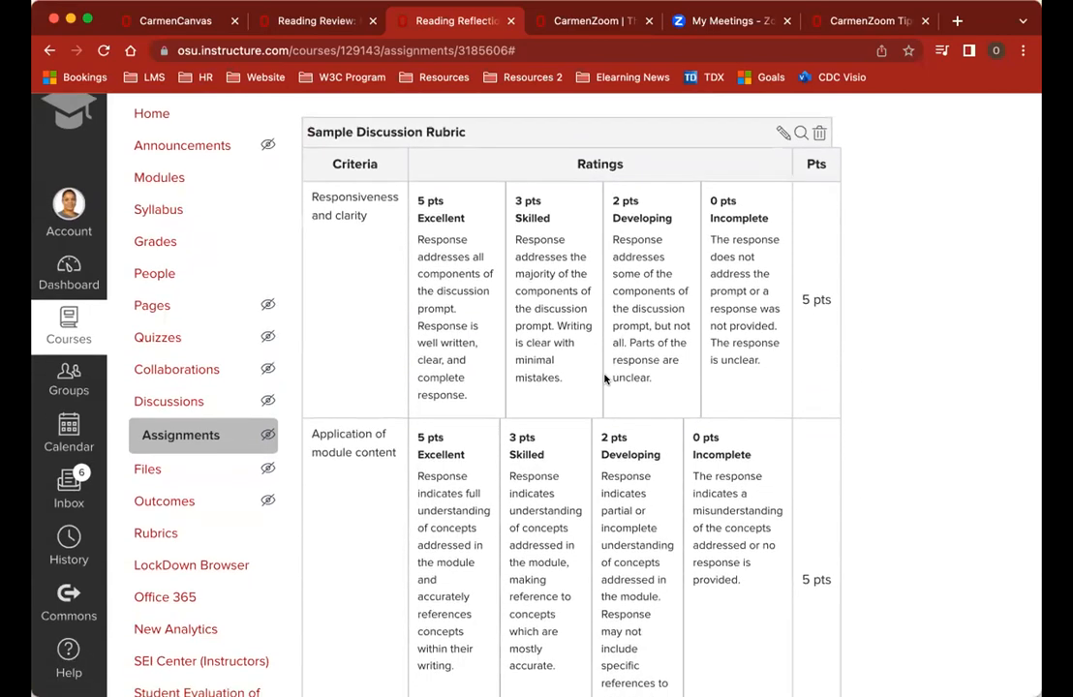
pyautogui.scroll(-8, 605, 379)
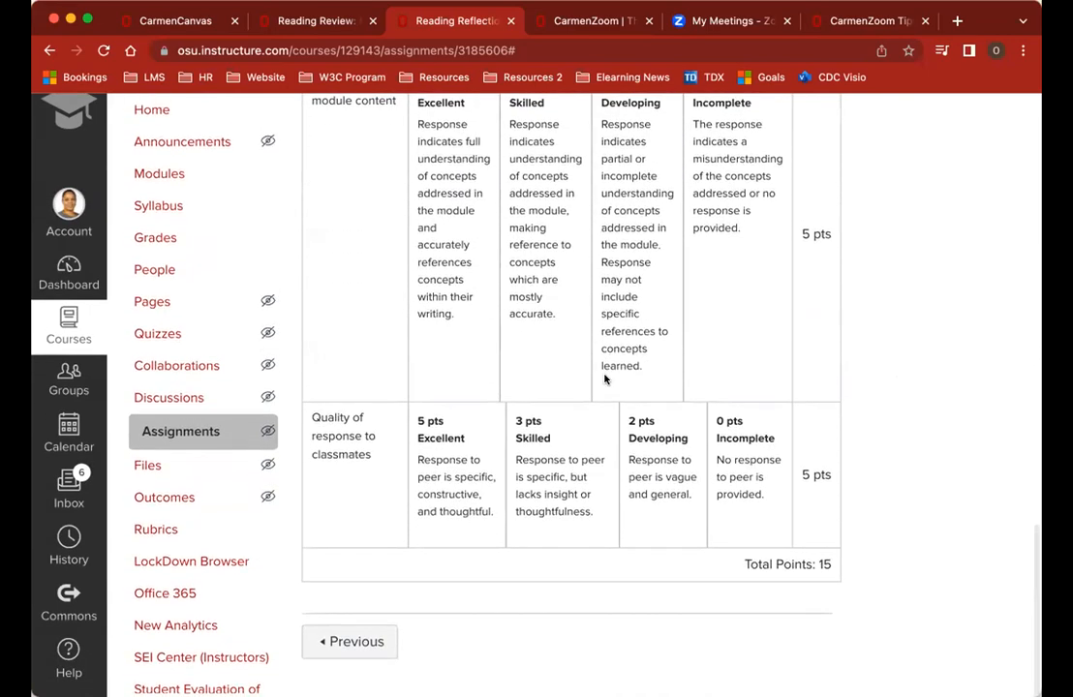
pyautogui.scroll(15, 605, 379)
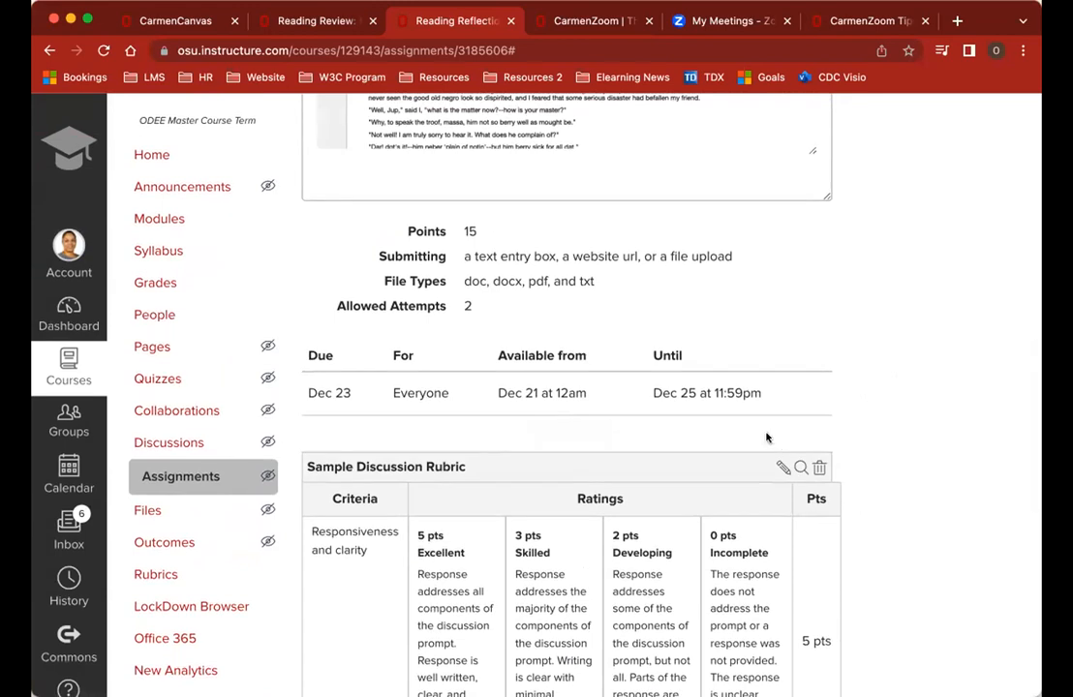
pyautogui.scroll(-2, 683, 419)
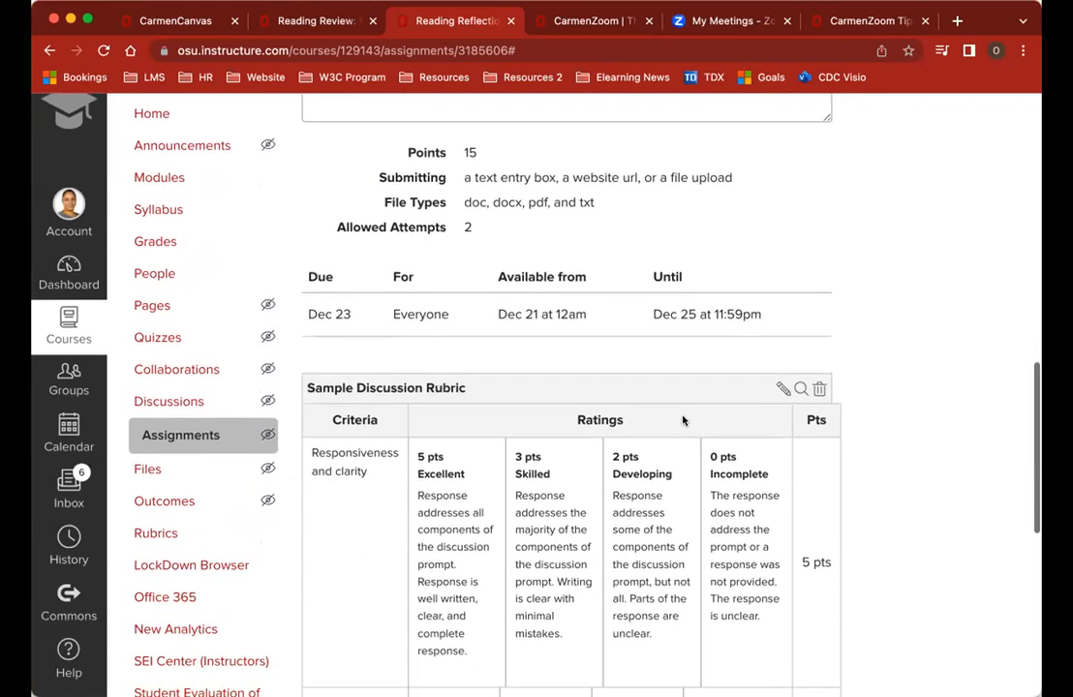
pyautogui.scroll(-6, 683, 419)
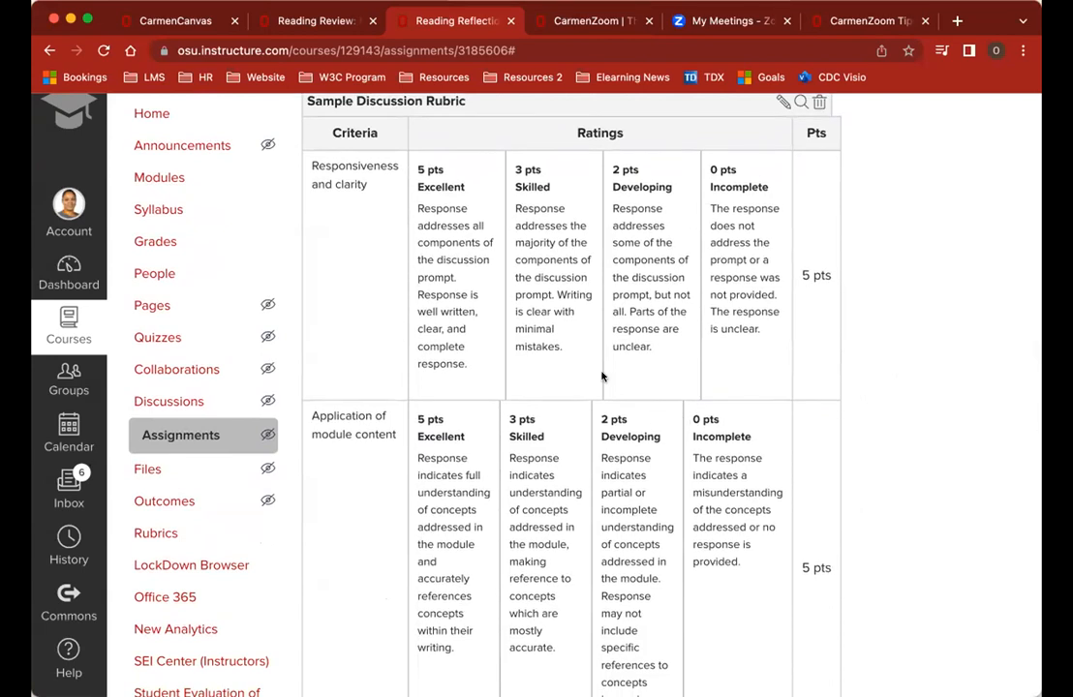
pyautogui.scroll(-3, 610, 455)
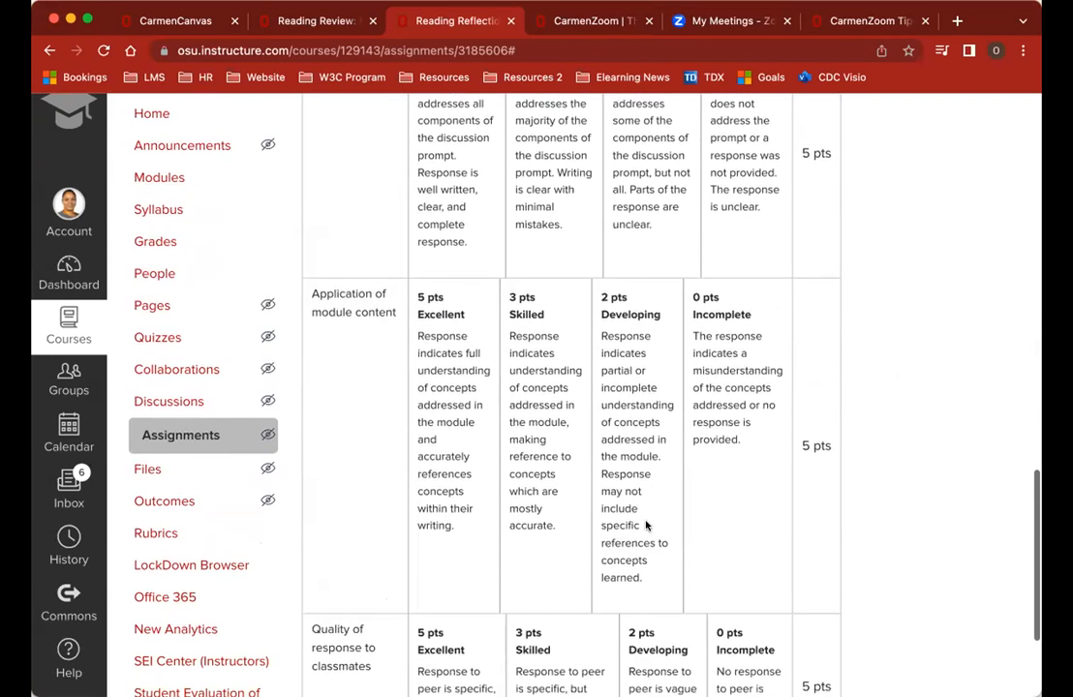
pyautogui.scroll(-3, 646, 525)
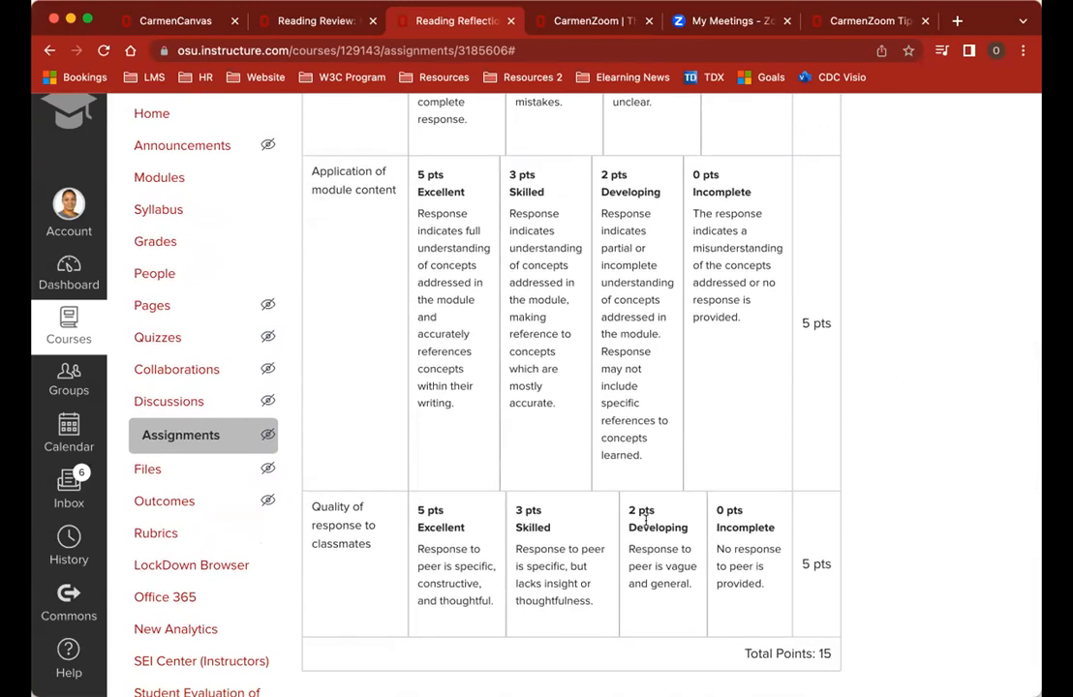
pyautogui.scroll(-2, 646, 523)
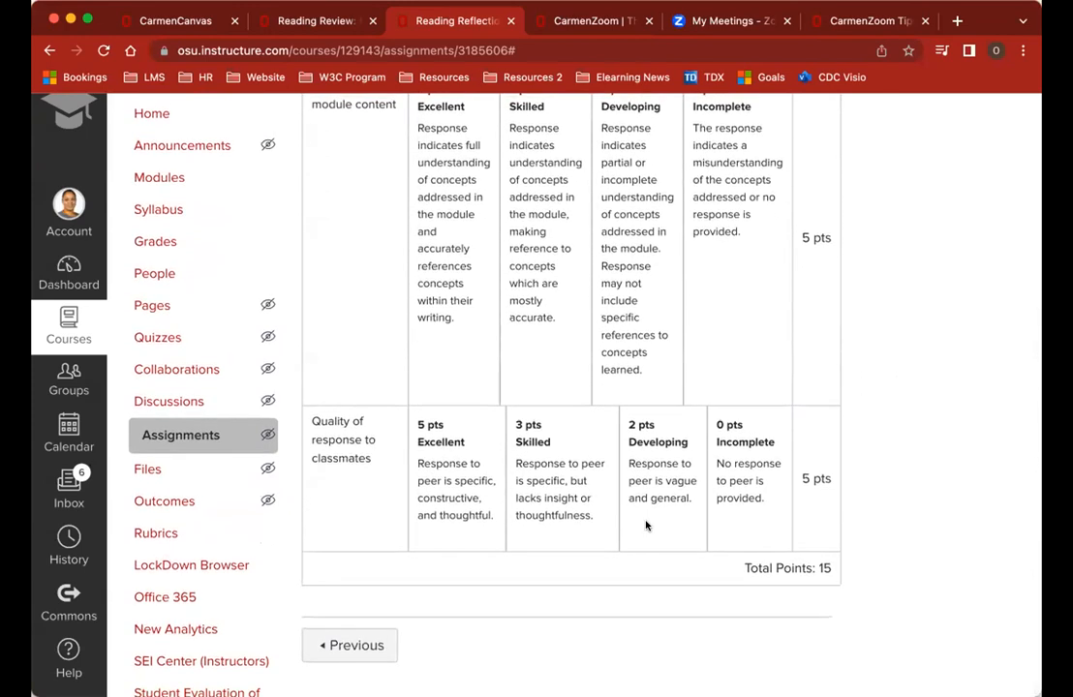
pyautogui.scroll(14, 646, 525)
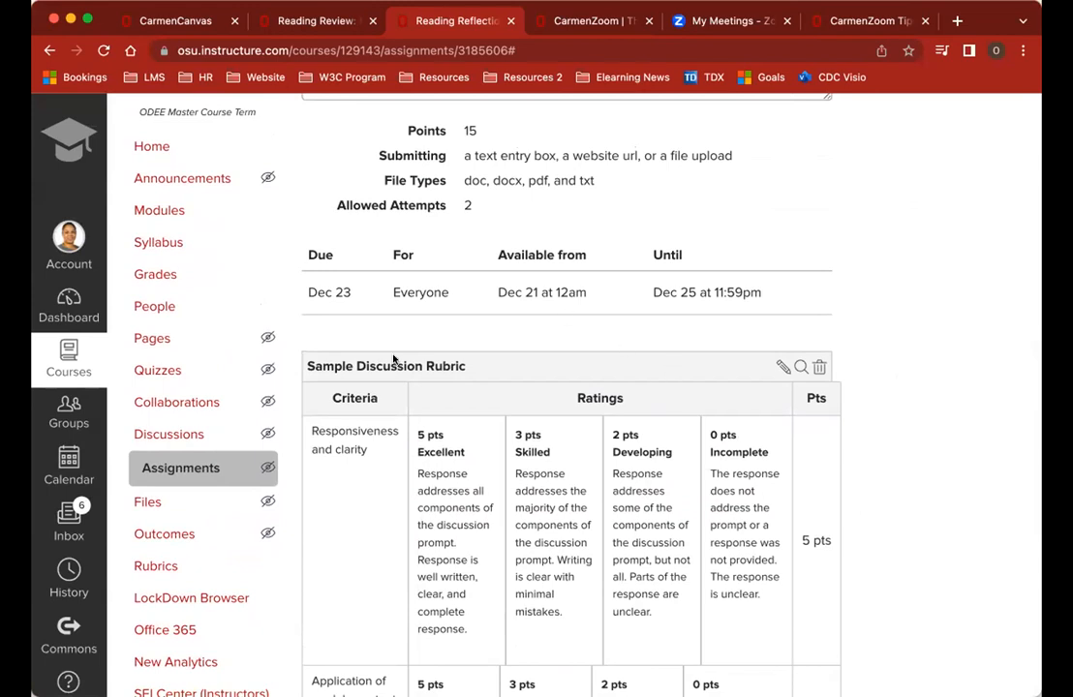
pyautogui.click(149, 566)
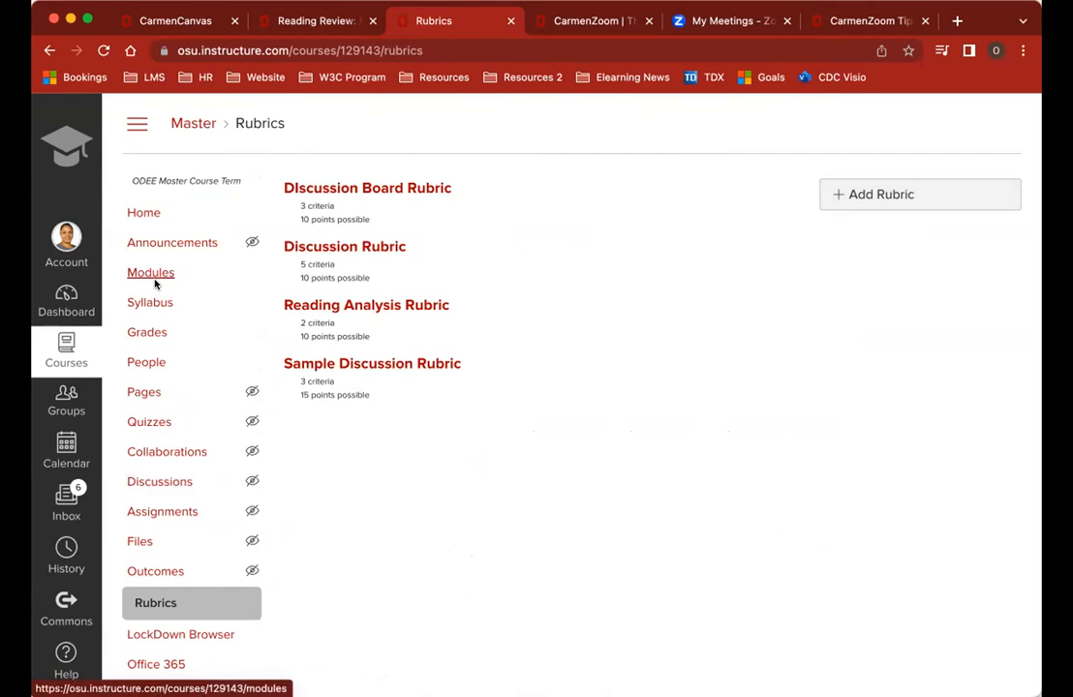
# Step: Start a new group set from the course's People page and name it "Final Presentations"
pyautogui.click(151, 362)
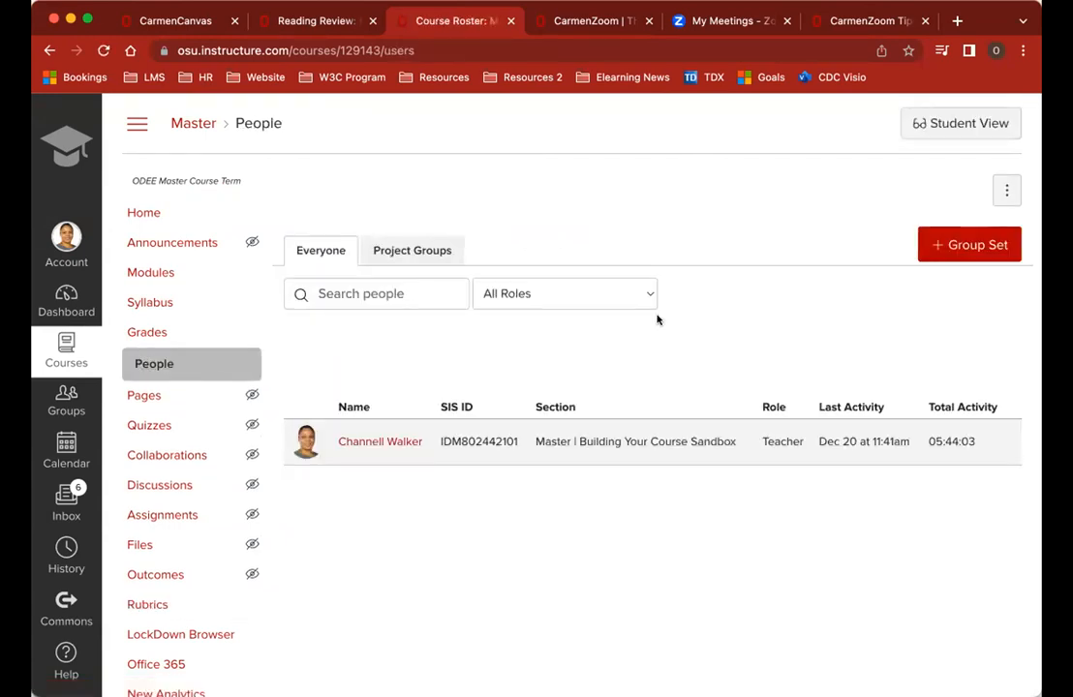
pyautogui.scroll(-1, 620, 353)
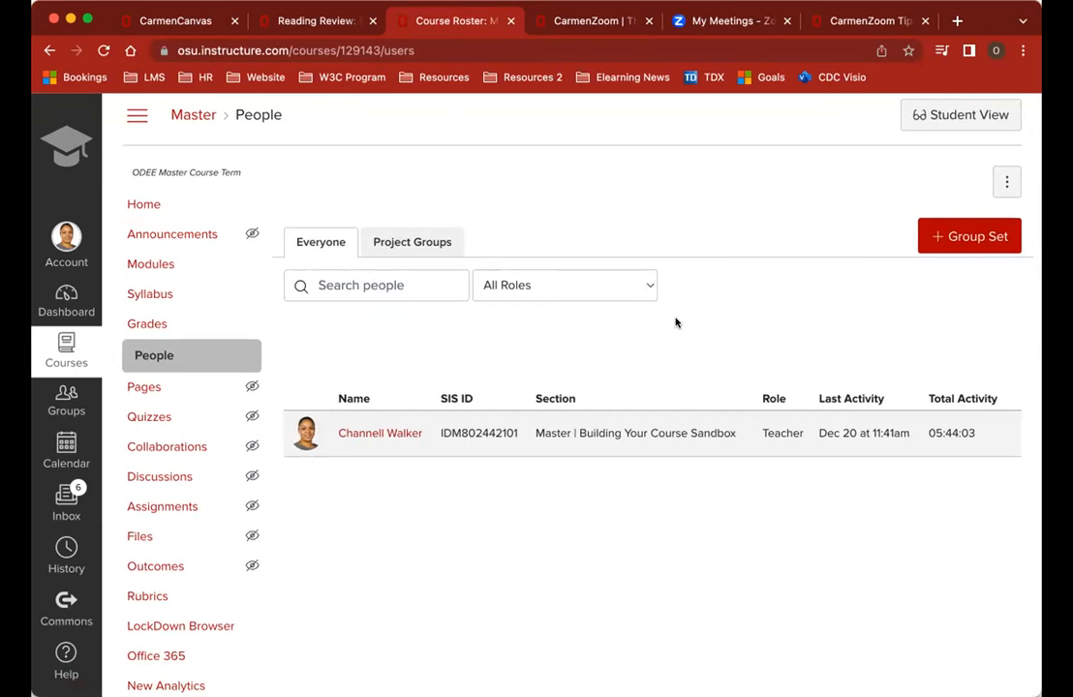
pyautogui.click(972, 238)
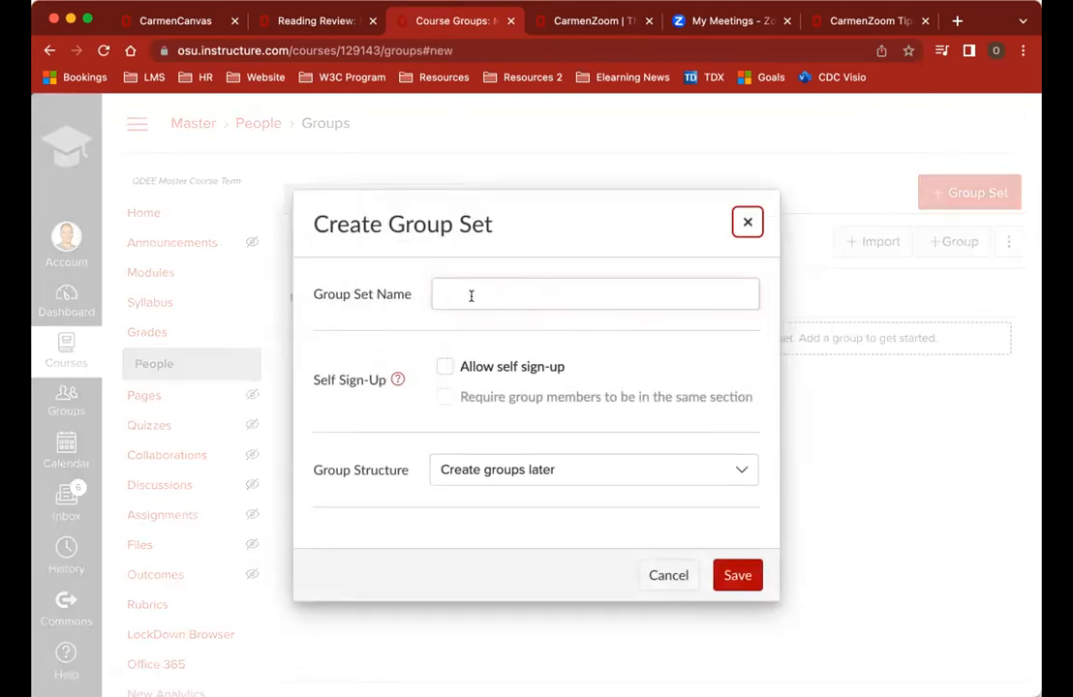
pyautogui.moveTo(320, 294); pyautogui.dragTo(416, 304)
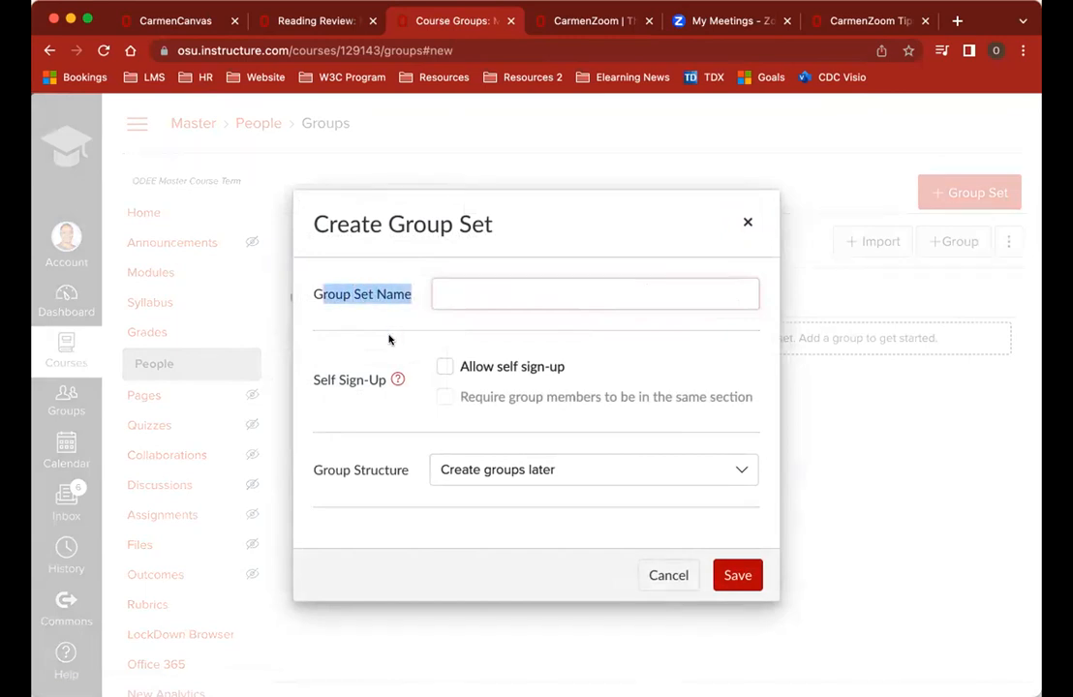
pyautogui.click(461, 290)
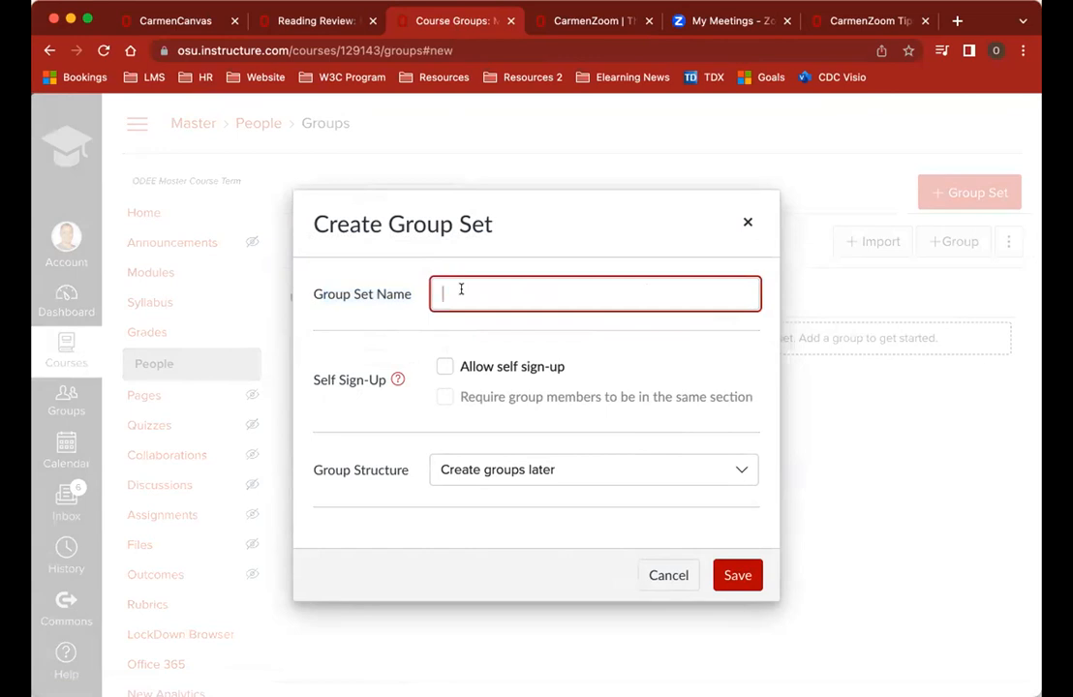
pyautogui.write('Final Presentations')
# Step: Try the self sign-up options, including requiring group members to be in the same section, and turn self sign-up back off
pyautogui.click(445, 368)
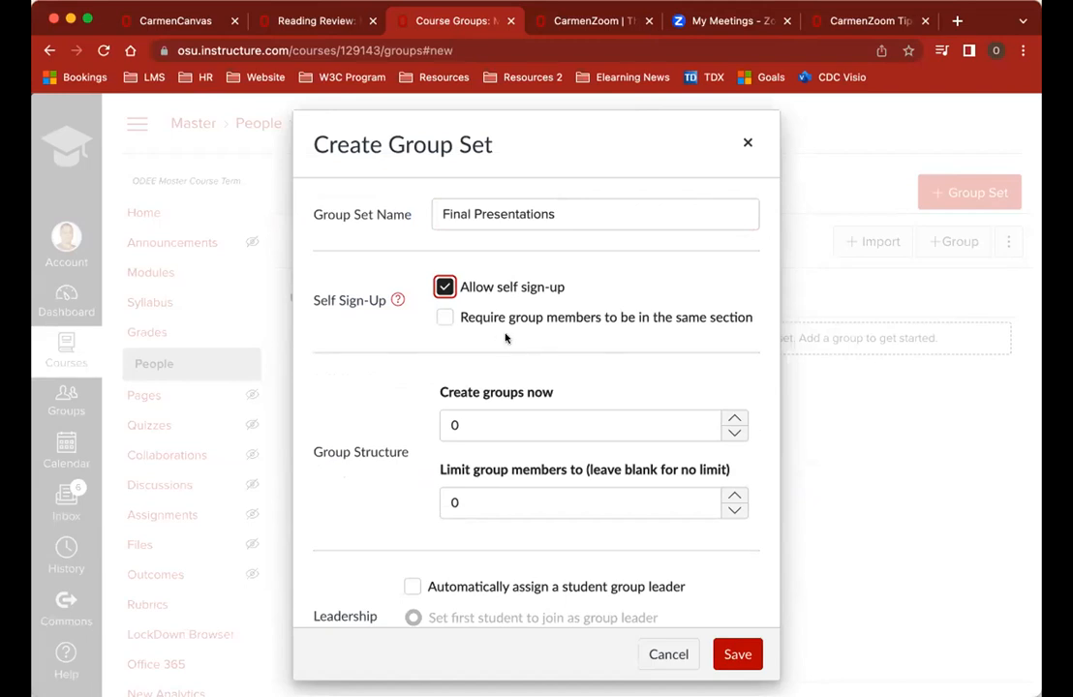
pyautogui.click(448, 320)
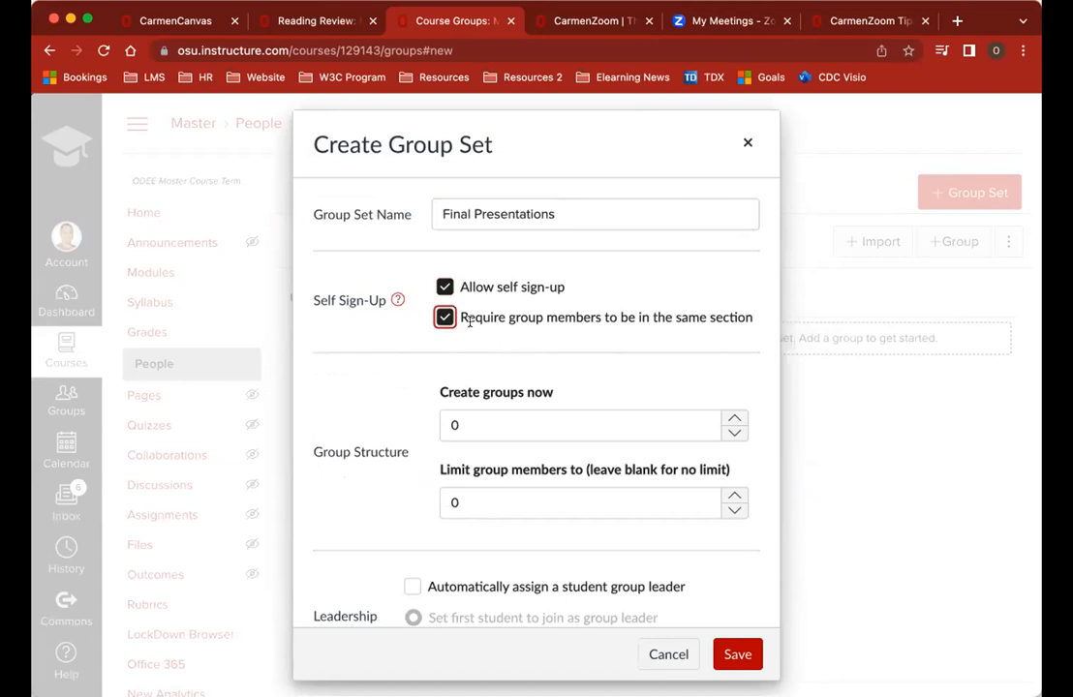
pyautogui.click(447, 322)
pyautogui.scroll(-2, 442, 447)
pyautogui.scroll(2, 438, 388)
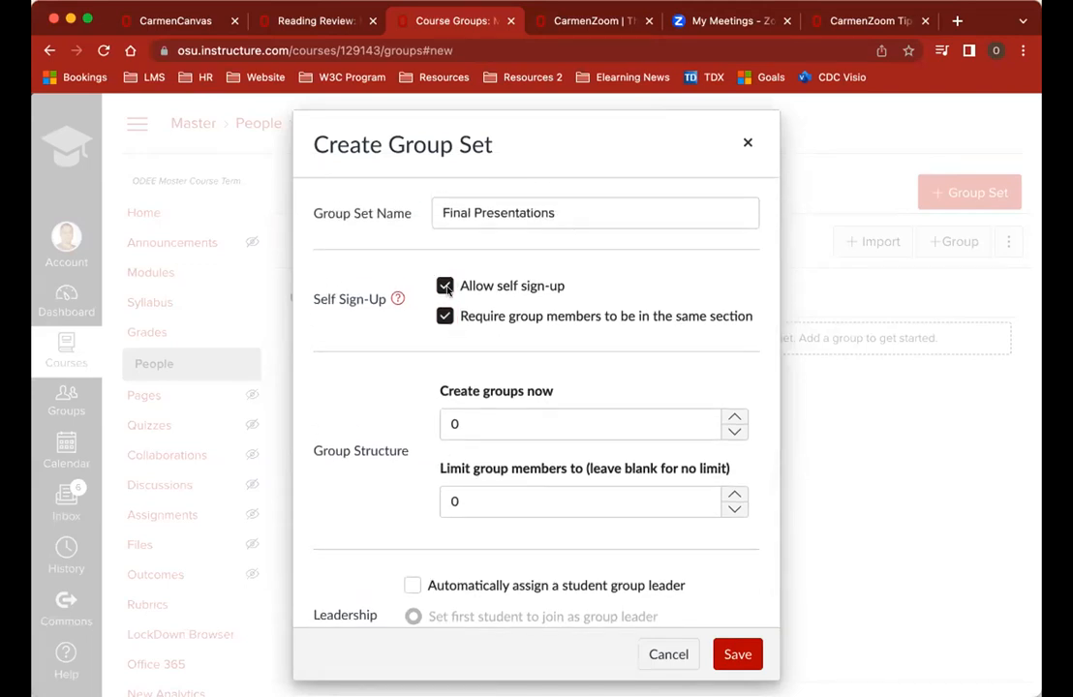
pyautogui.click(446, 287)
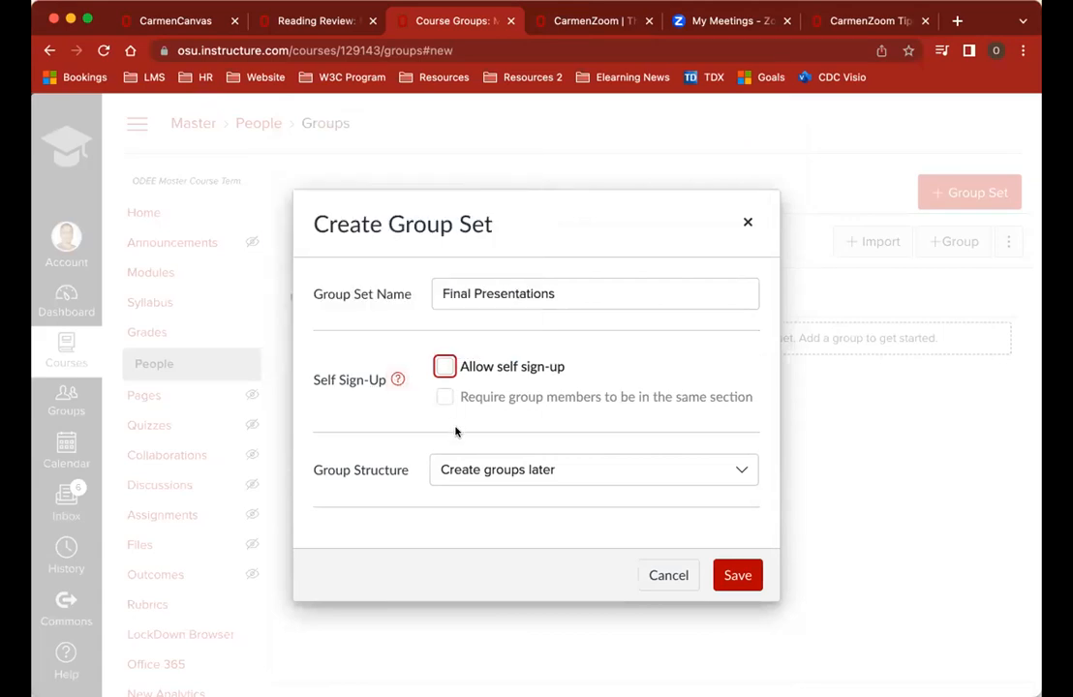
# Step: Set the group structure to split students by number of groups with 5 groups, leaving the same-section requirement off
pyautogui.click(575, 475)
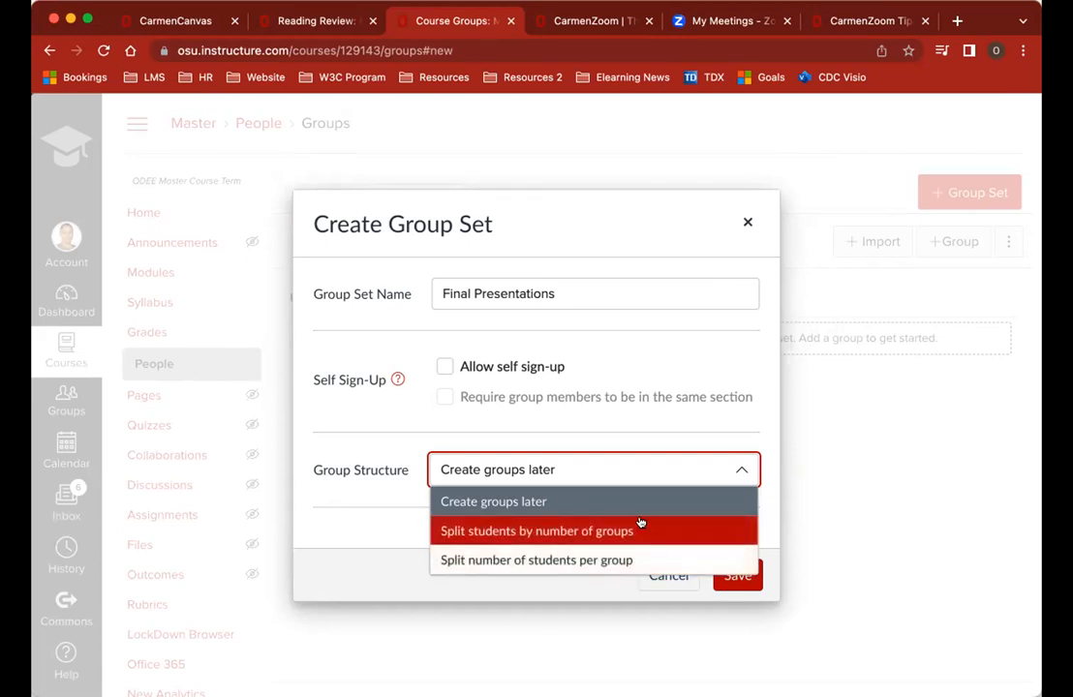
pyautogui.click(528, 533)
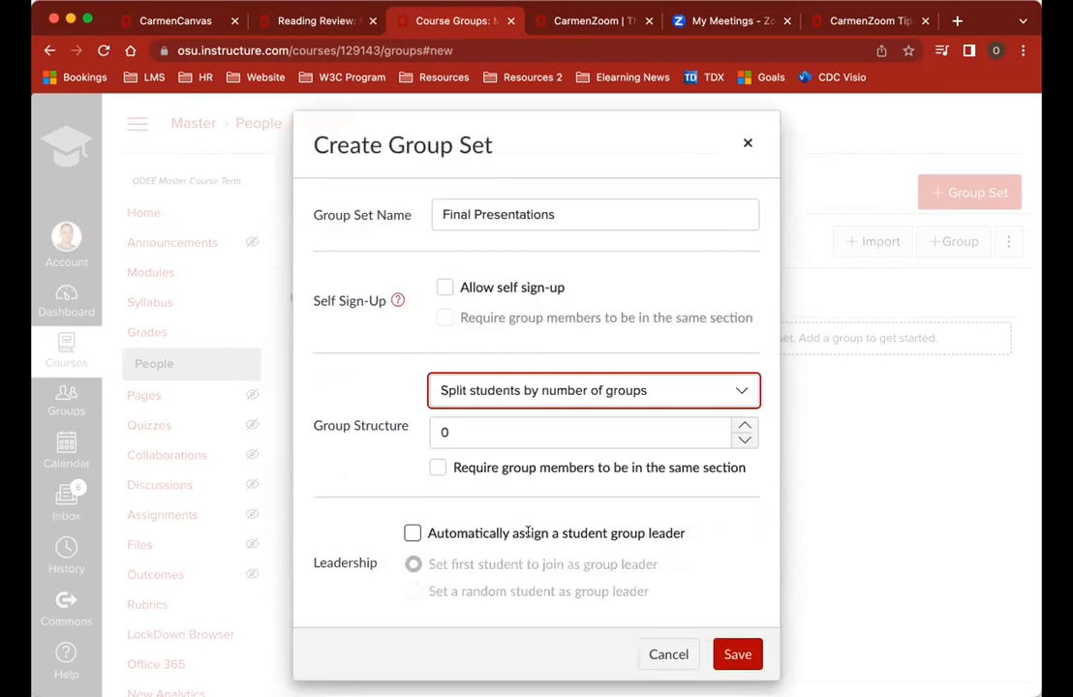
pyautogui.doubleClick(622, 438)
pyautogui.write('5')
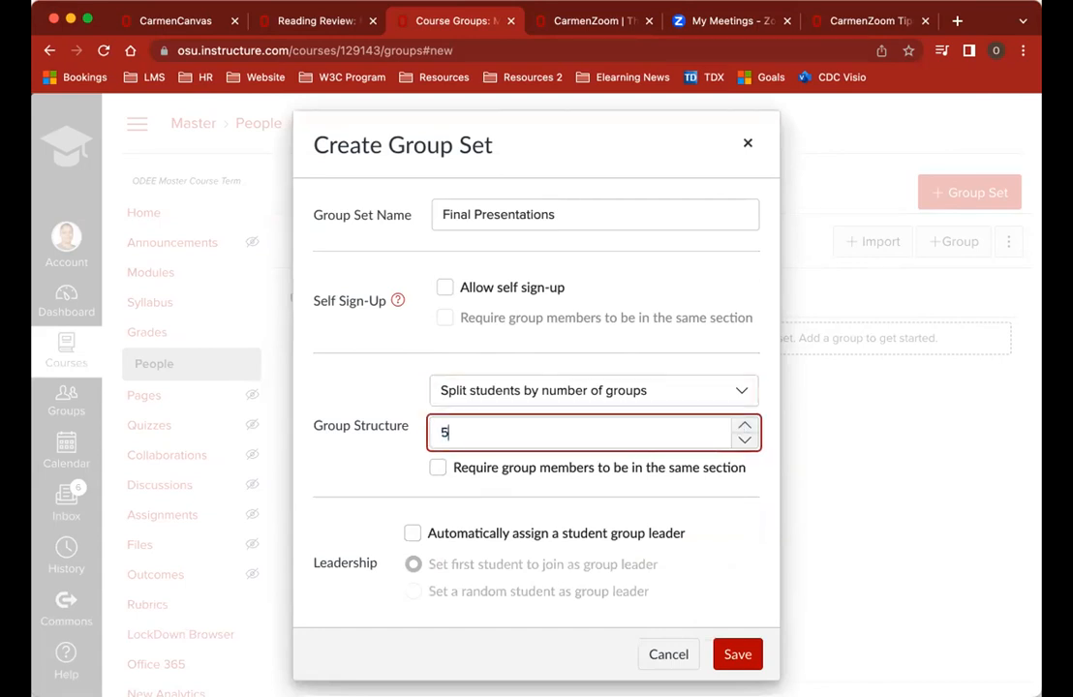
pyautogui.click(438, 467)
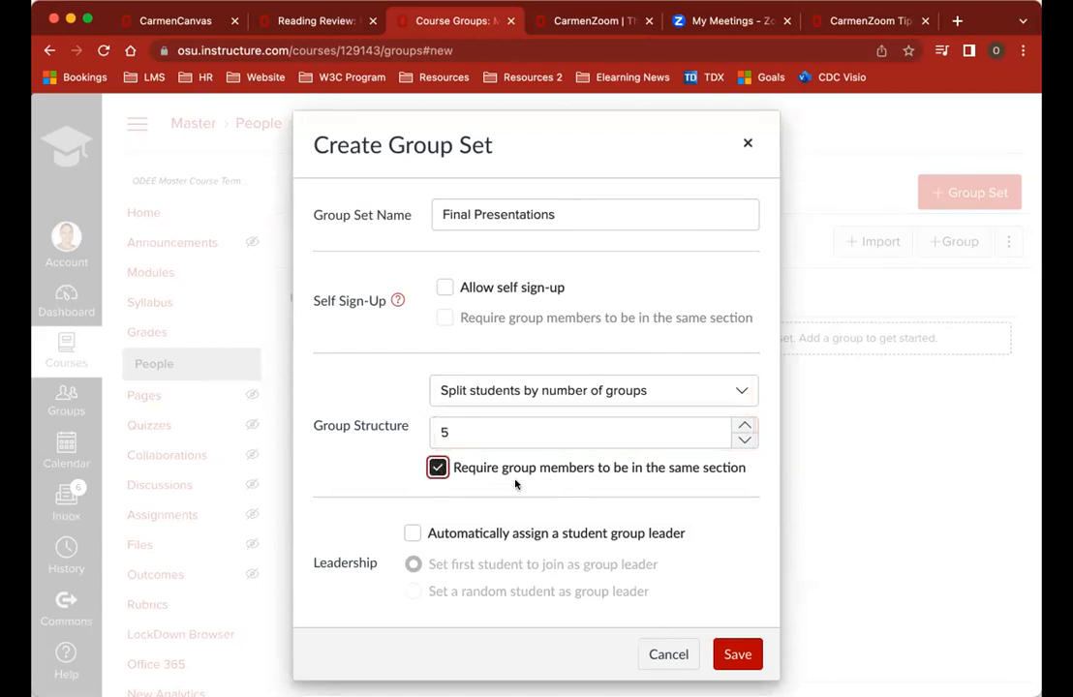
pyautogui.click(437, 467)
# Step: Automatically assign a random student as group leader and save the Final Presentations group set
pyautogui.click(415, 534)
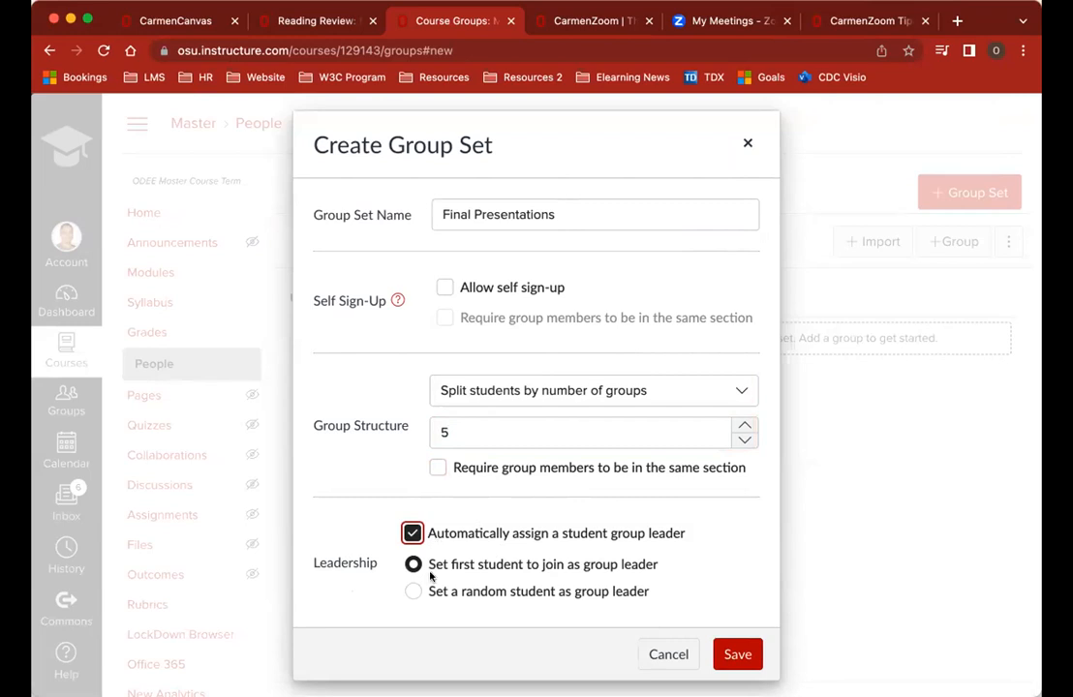
pyautogui.click(596, 575)
pyautogui.click(424, 592)
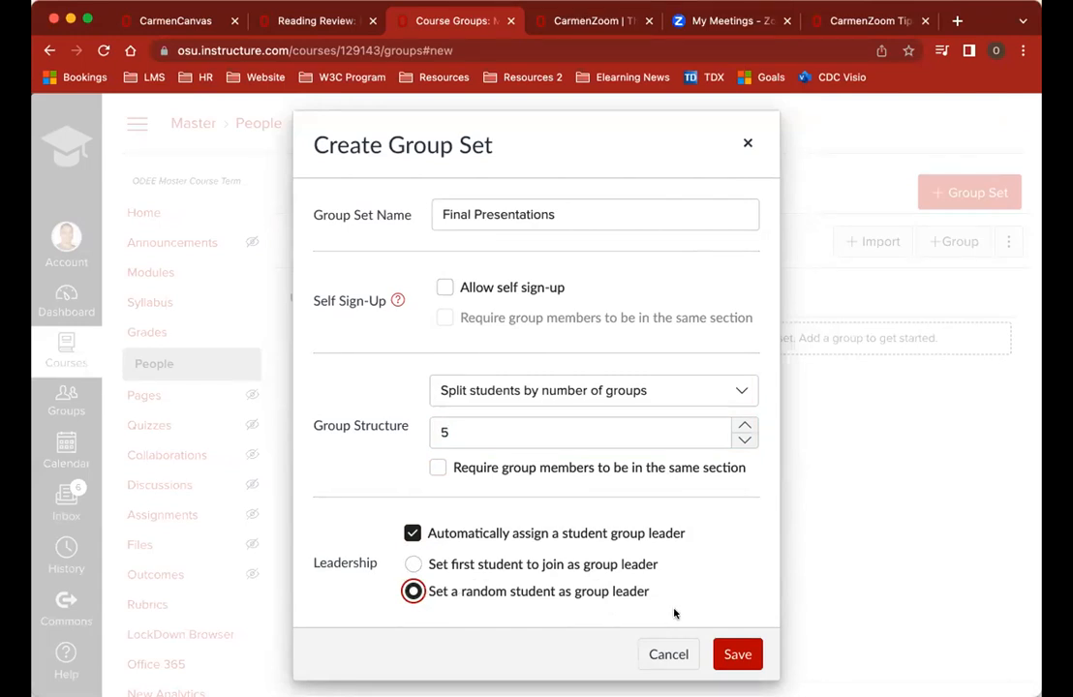
pyautogui.click(741, 657)
pyautogui.click(739, 657)
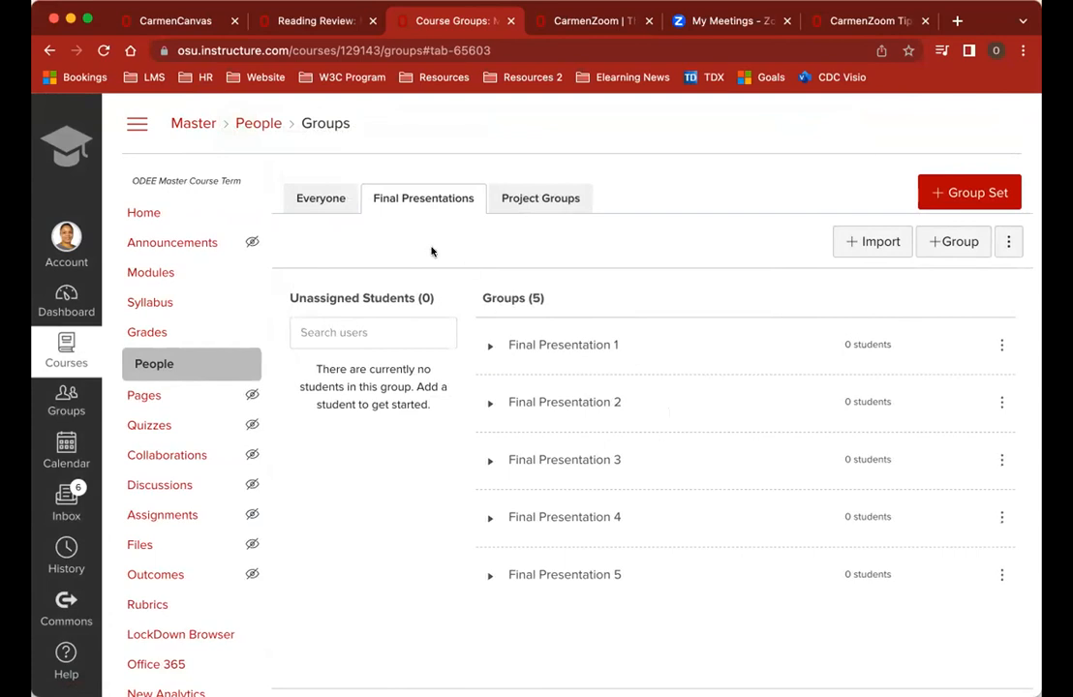
# Step: View the Everyone roster, return to the Final Presentations group set, and expand and collapse the Final Presentation 1 group
pyautogui.click(326, 202)
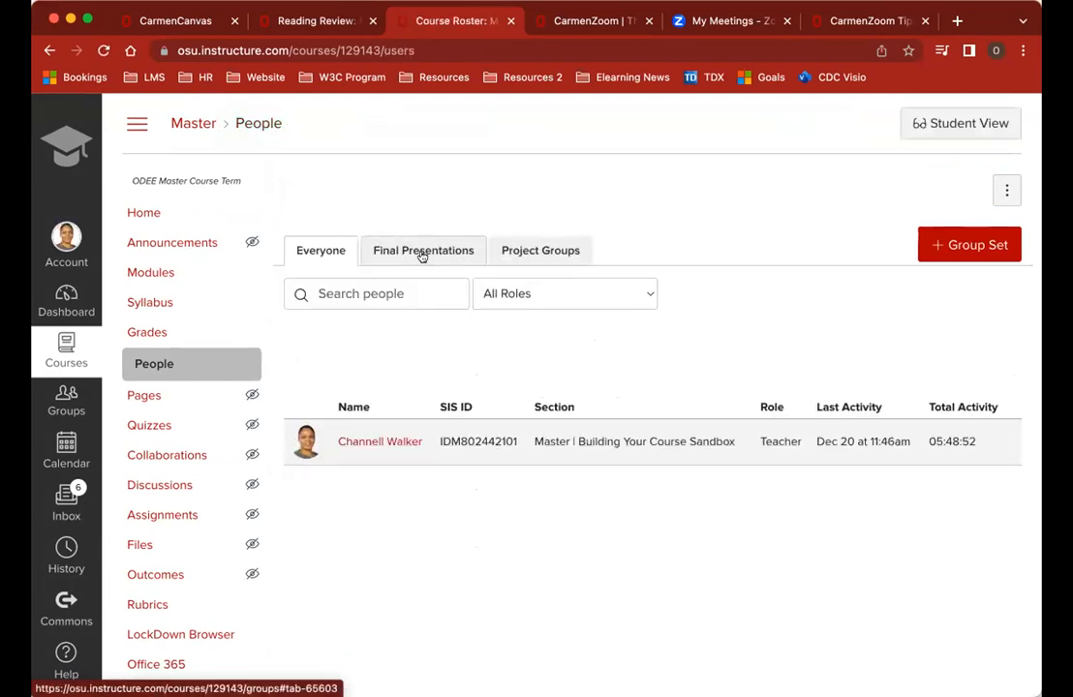
pyautogui.click(422, 254)
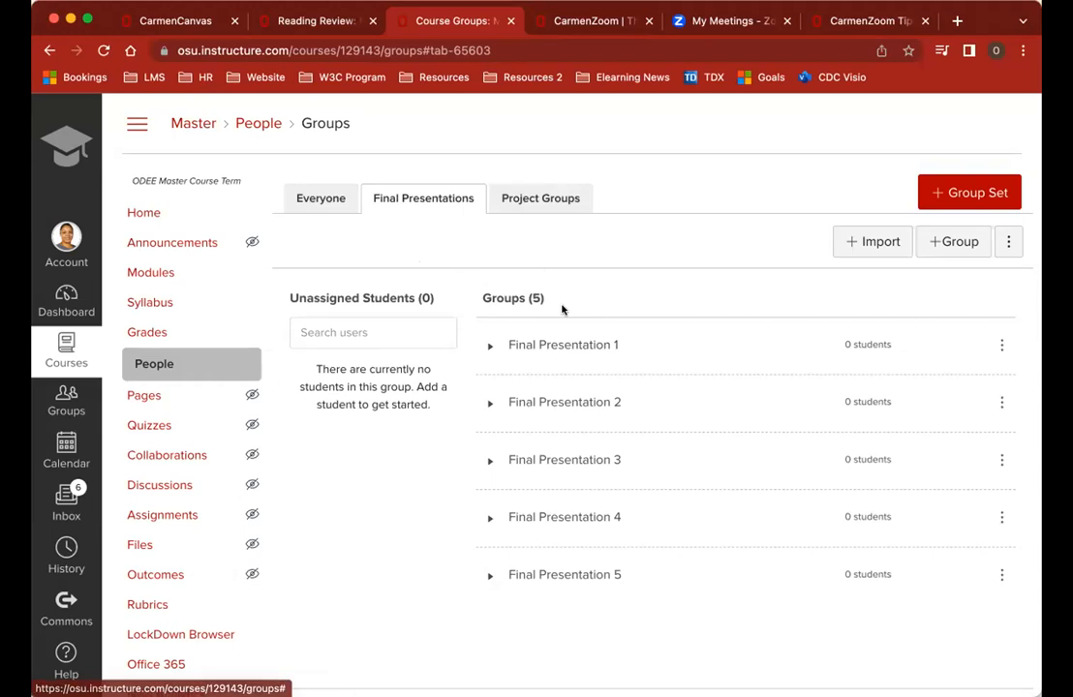
pyautogui.scroll(3, 562, 310)
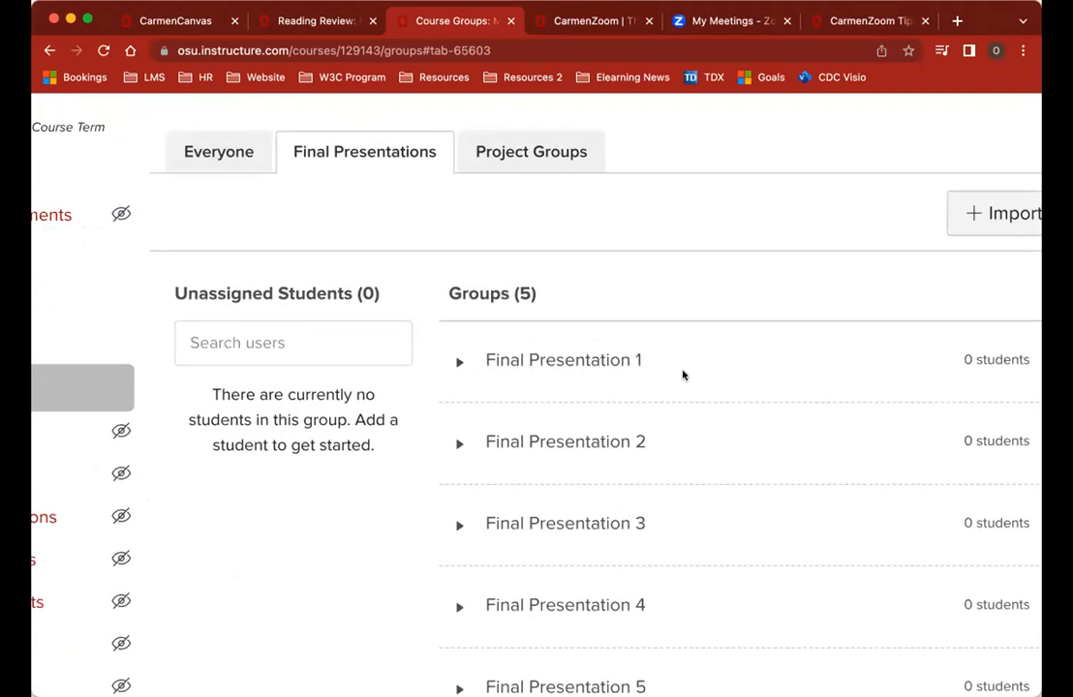
pyautogui.hscroll(1, 804, 453)
pyautogui.scroll(-2, 804, 454)
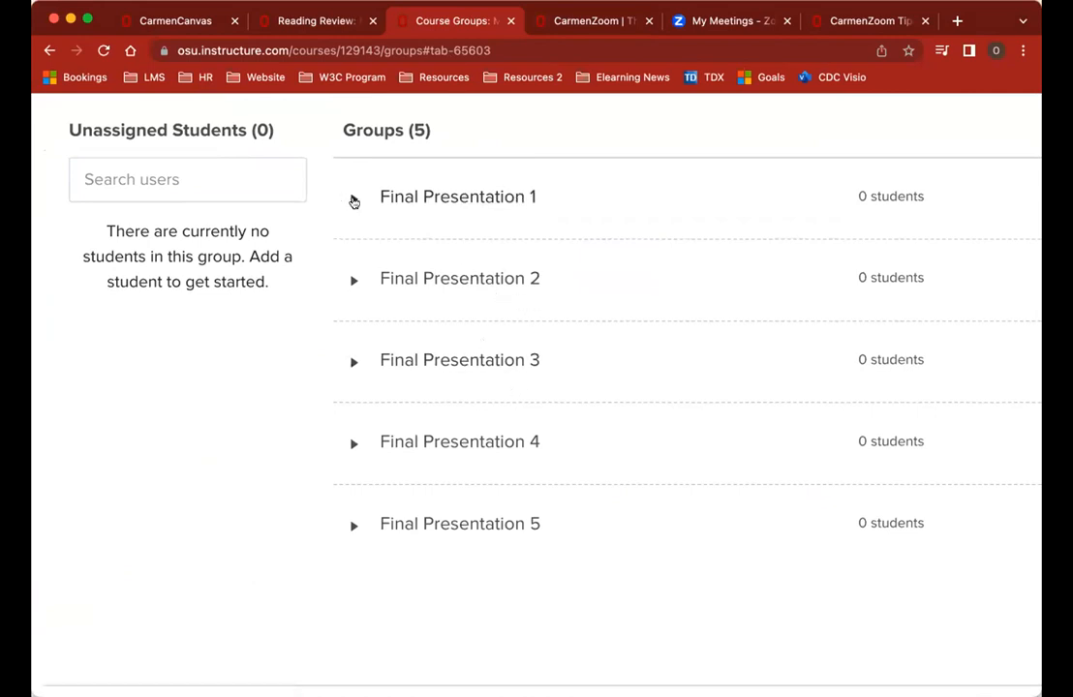
pyautogui.click(354, 200)
pyautogui.click(354, 201)
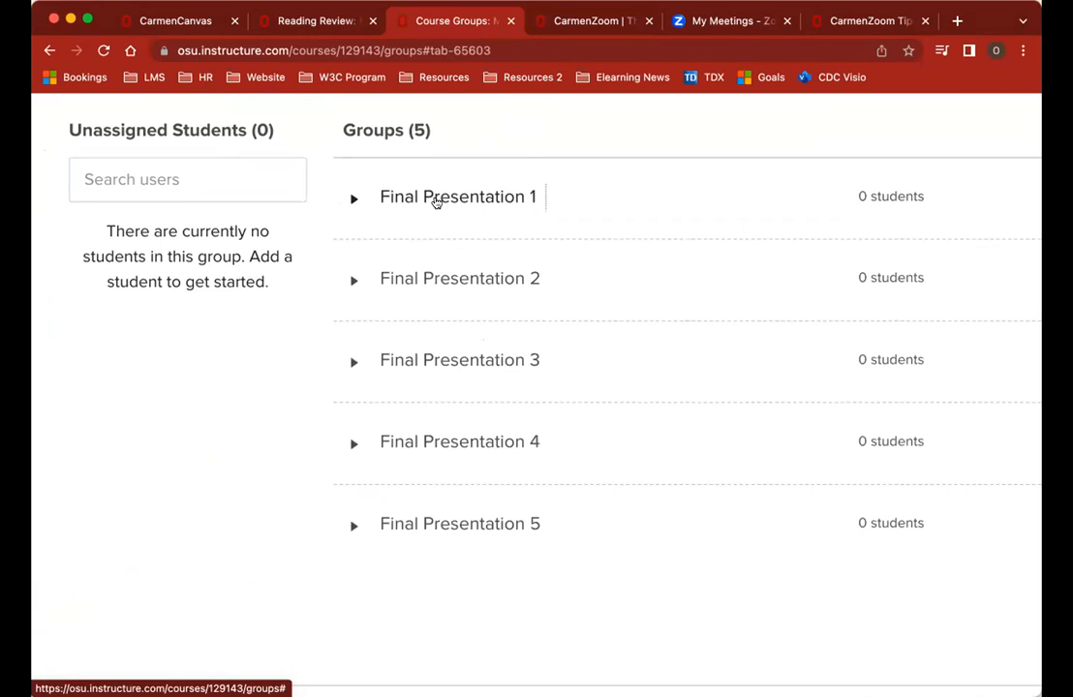
# Step: Rename the Final Presentation 1 group as "Tigers" and save the change
pyautogui.scroll(3, 465, 218)
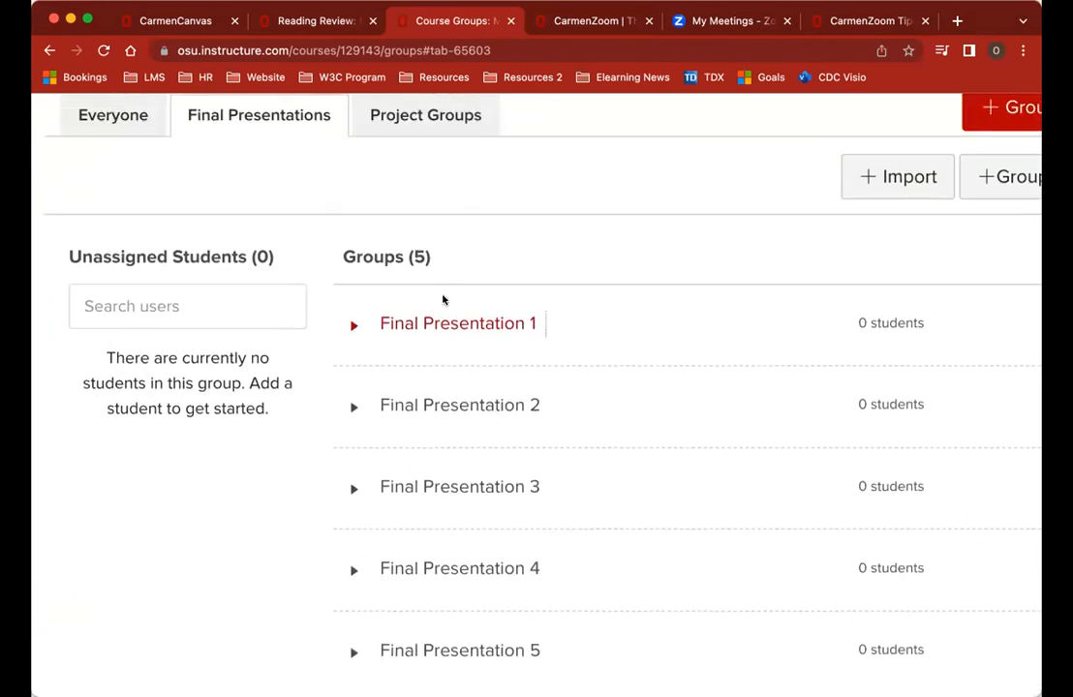
pyautogui.hscroll(2, 659, 359)
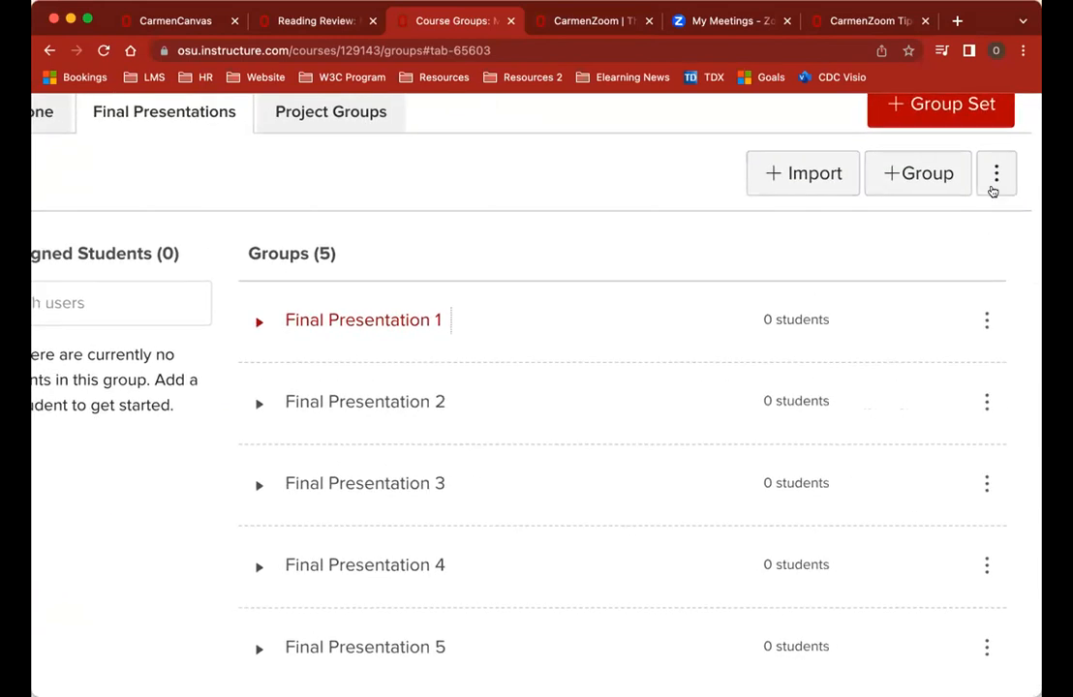
pyautogui.click(982, 323)
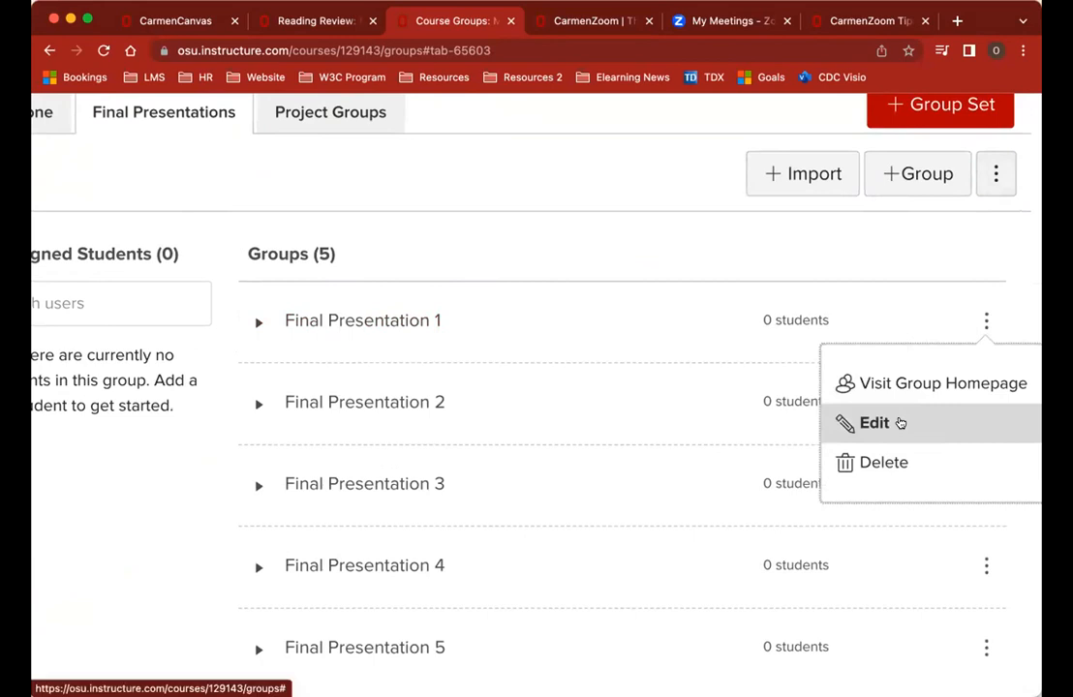
pyautogui.click(876, 423)
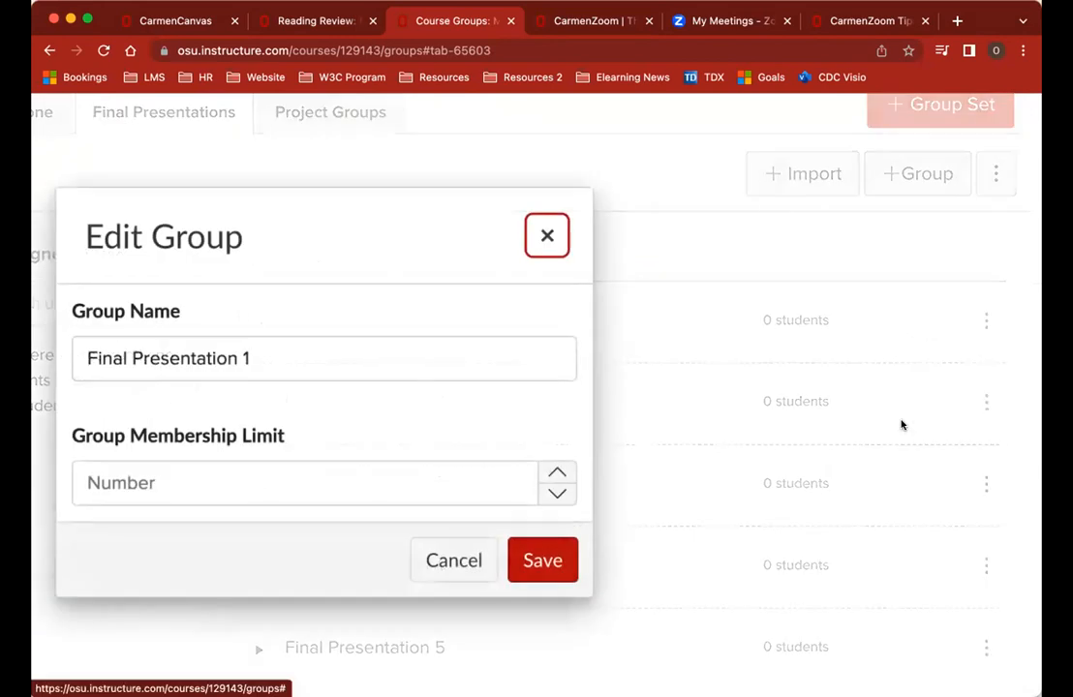
pyautogui.tripleClick(202, 358)
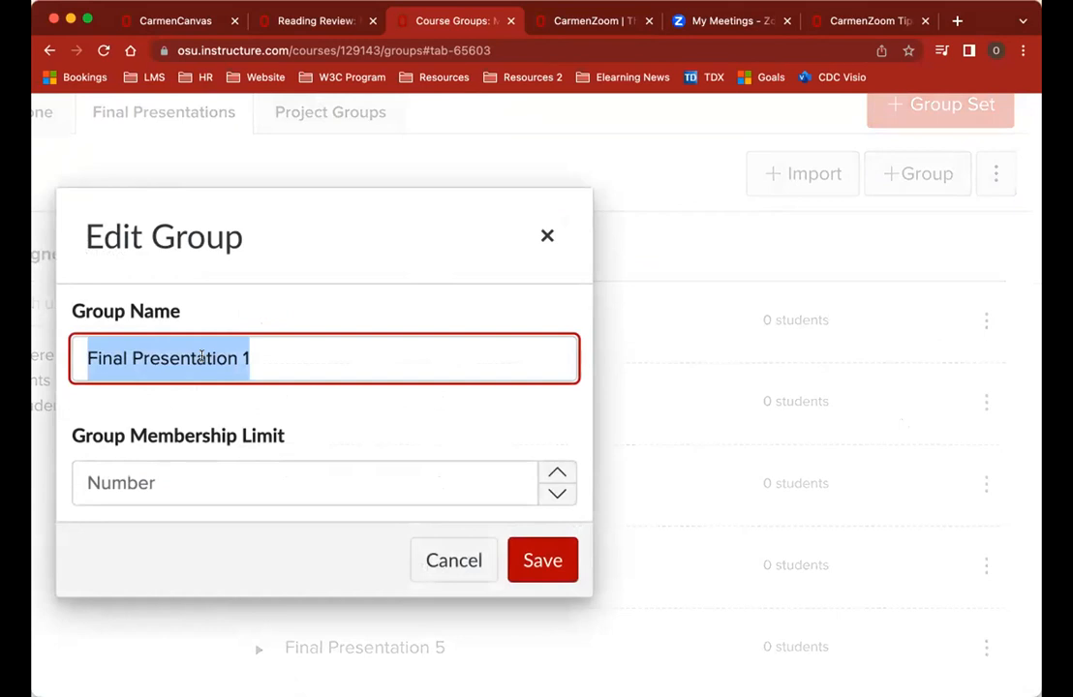
pyautogui.write('Tigers')
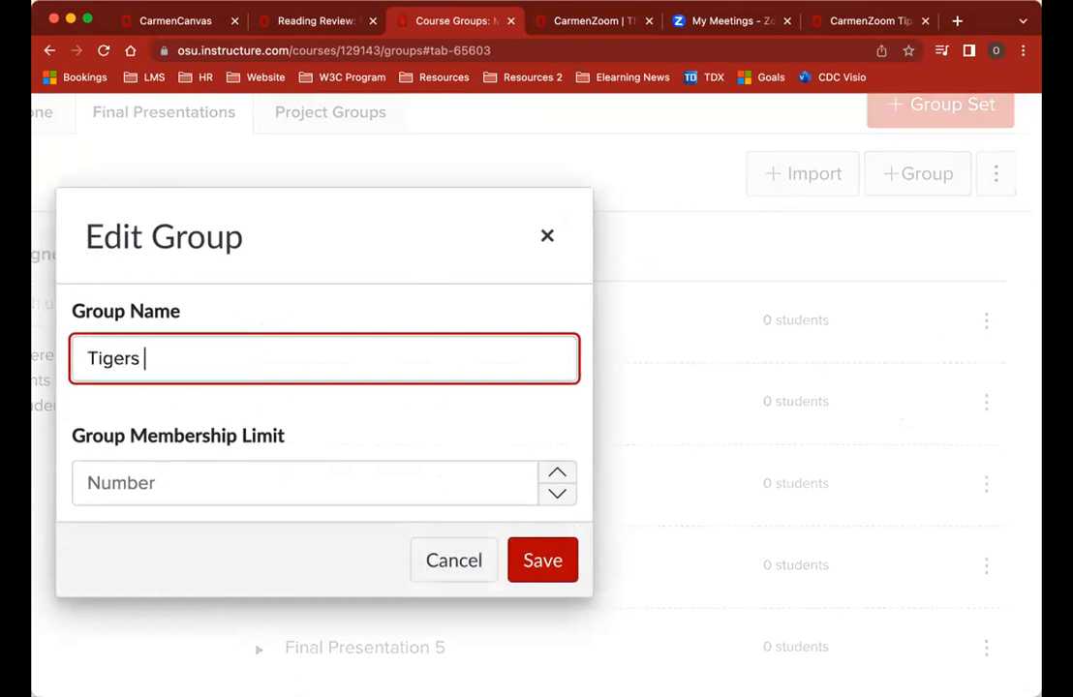
pyautogui.click(543, 564)
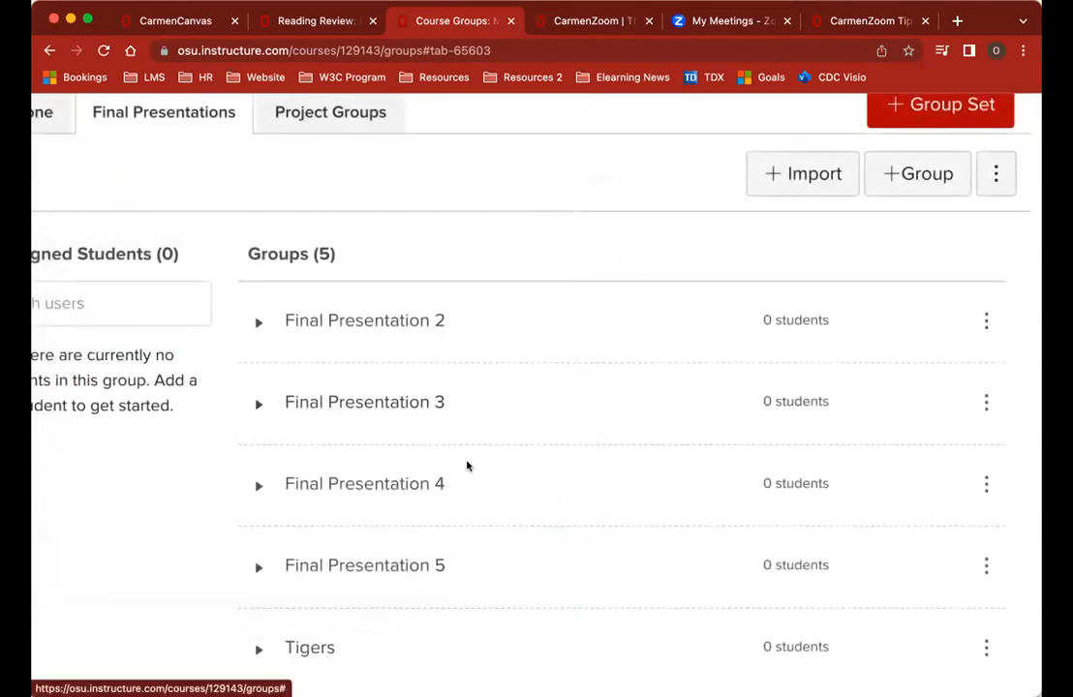
# Step: Examine the list of groups in the Final Presentations set, including the unassigned students area and each group's student count
pyautogui.scroll(-3, 466, 466)
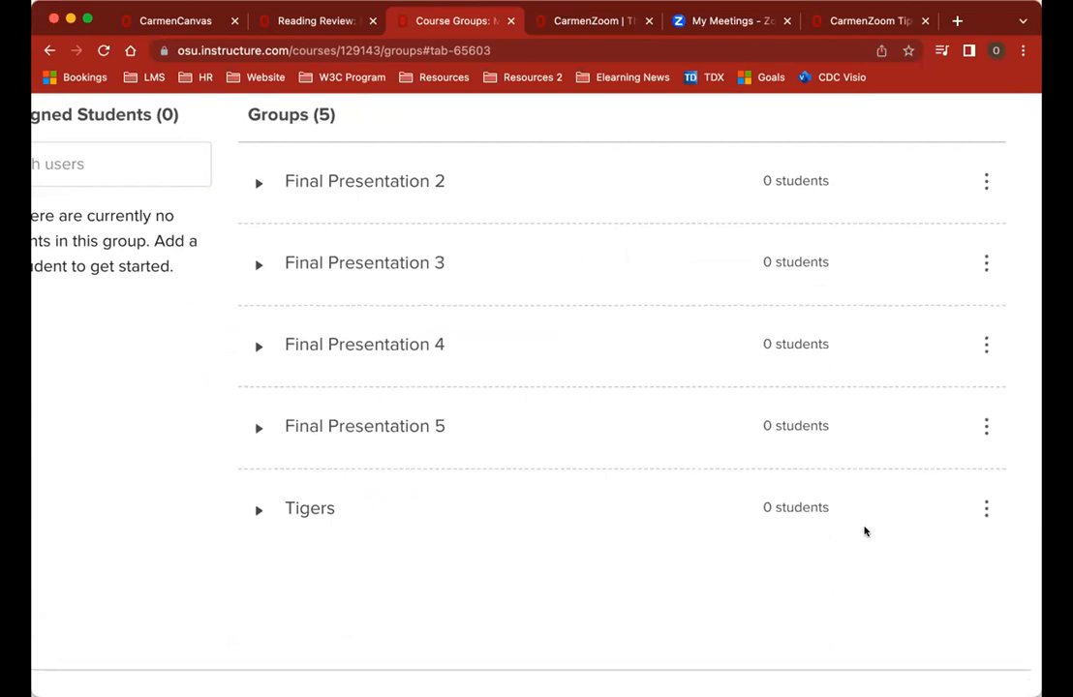
pyautogui.scroll(5, 865, 531)
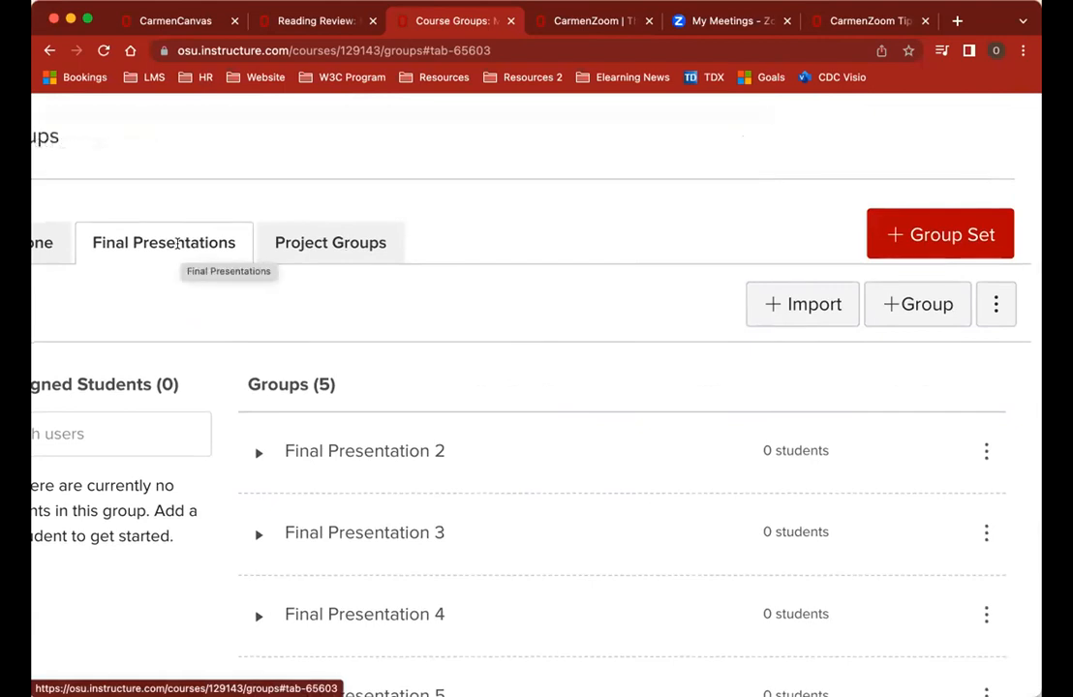
pyautogui.scroll(-2, 649, 411)
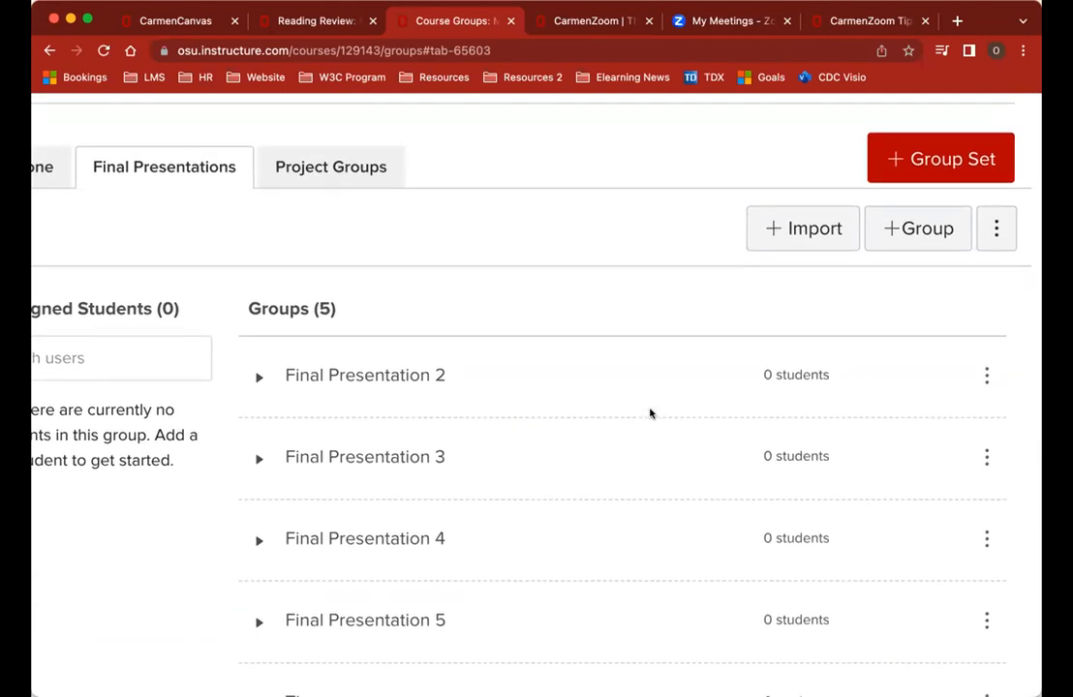
pyautogui.scroll(-4, 649, 411)
pyautogui.hscroll(-3, 798, 440)
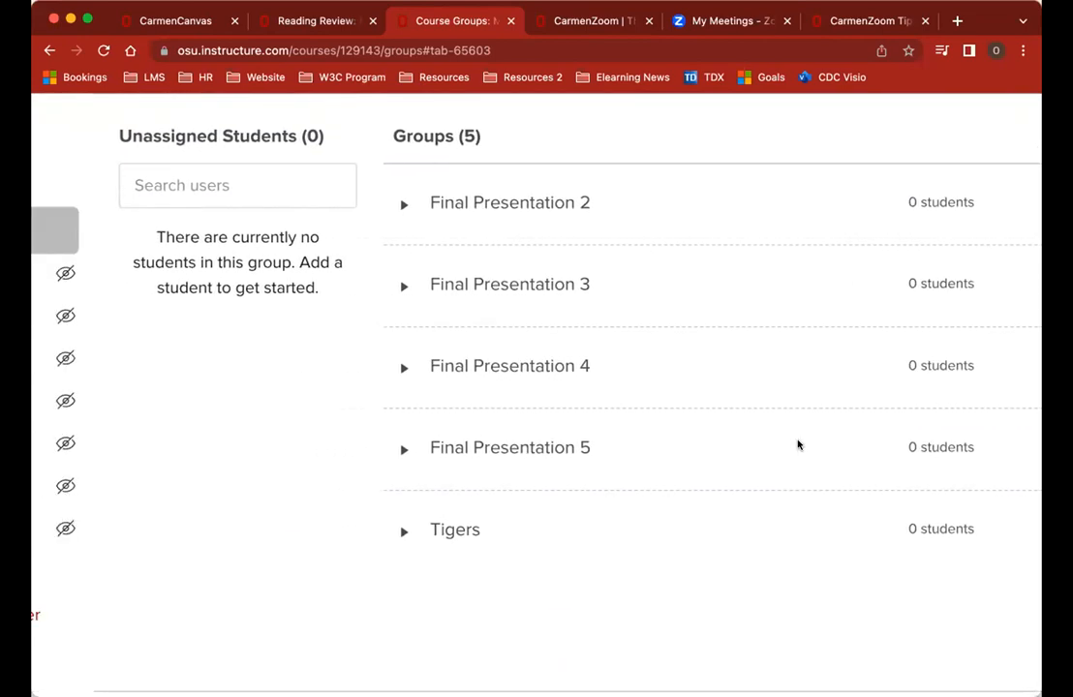
pyautogui.hscroll(2, 816, 383)
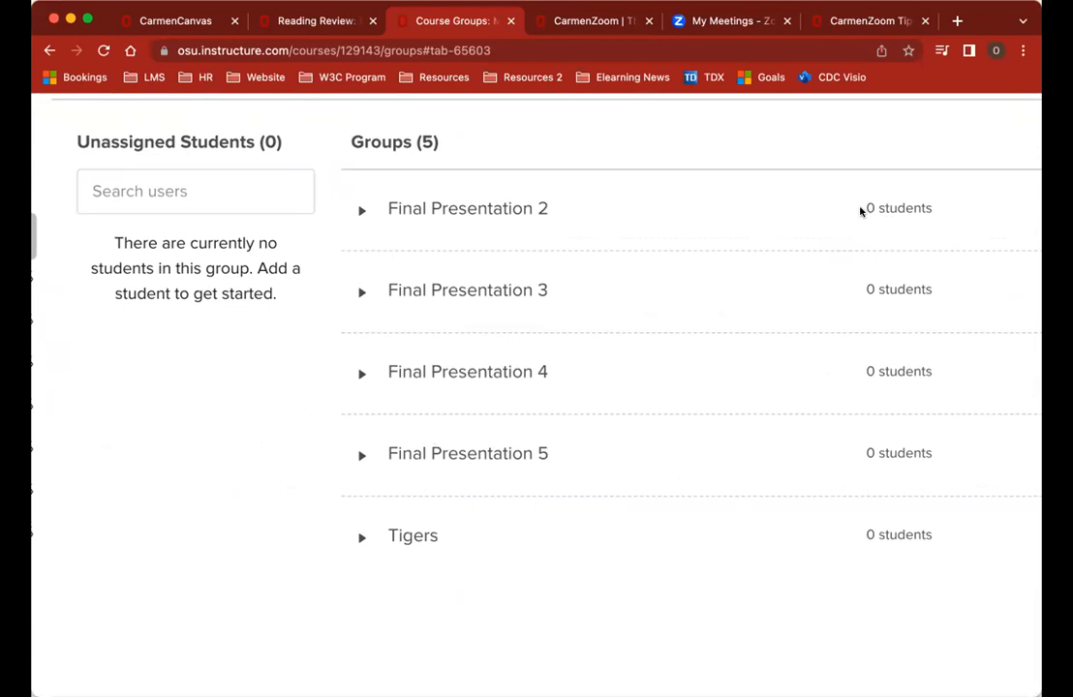
pyautogui.moveTo(862, 206); pyautogui.dragTo(958, 214)
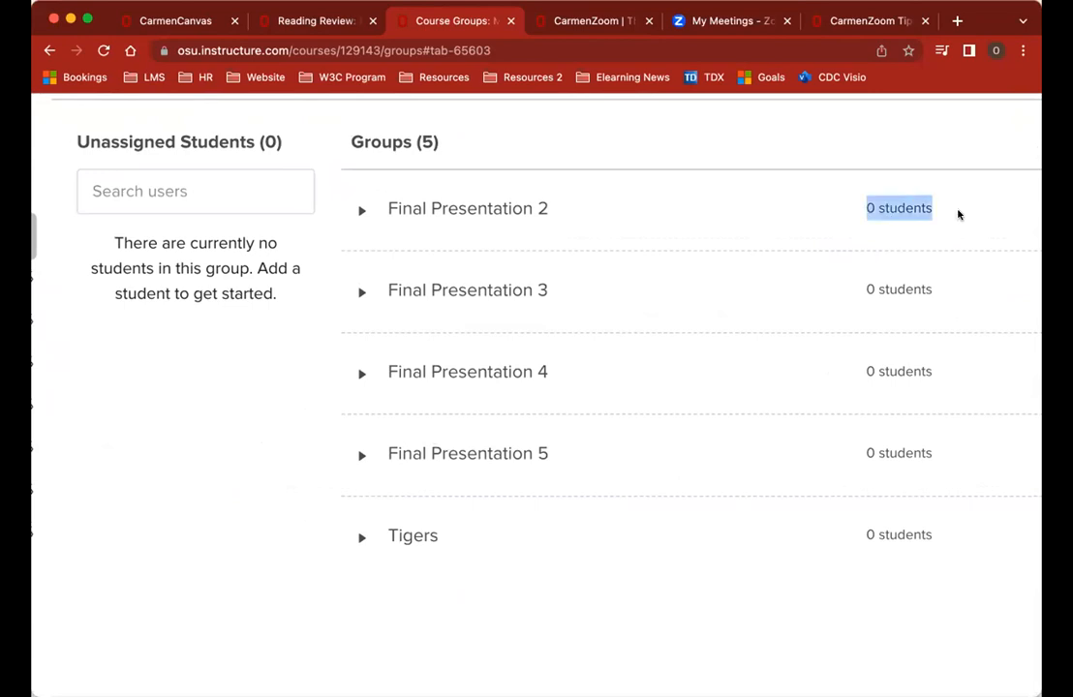
pyautogui.hscroll(2, 907, 241)
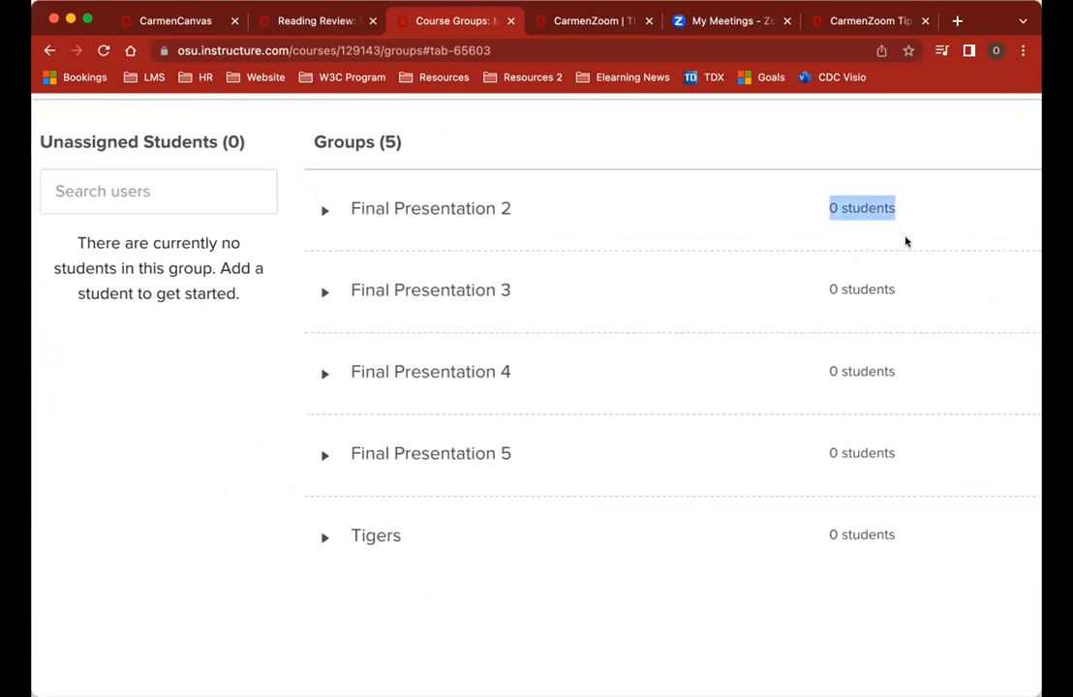
# Step: Examine the Unassigned Students area beside the groups of the Final Presentations set
pyautogui.hscroll(-3, 808, 249)
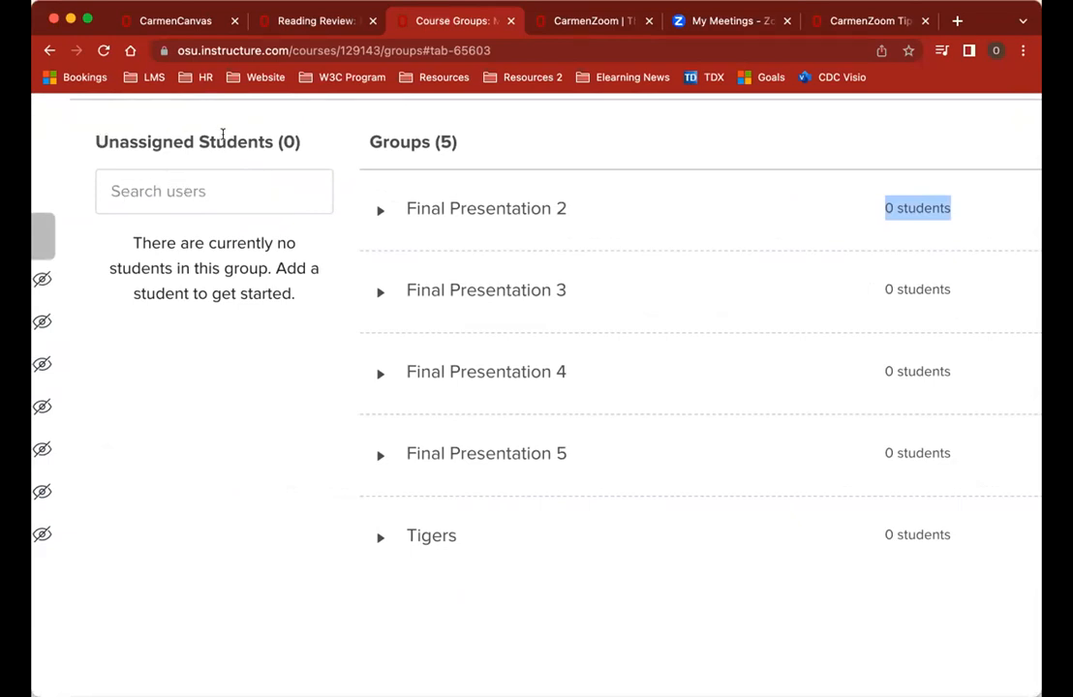
pyautogui.moveTo(108, 141); pyautogui.dragTo(237, 142)
pyautogui.click(200, 278)
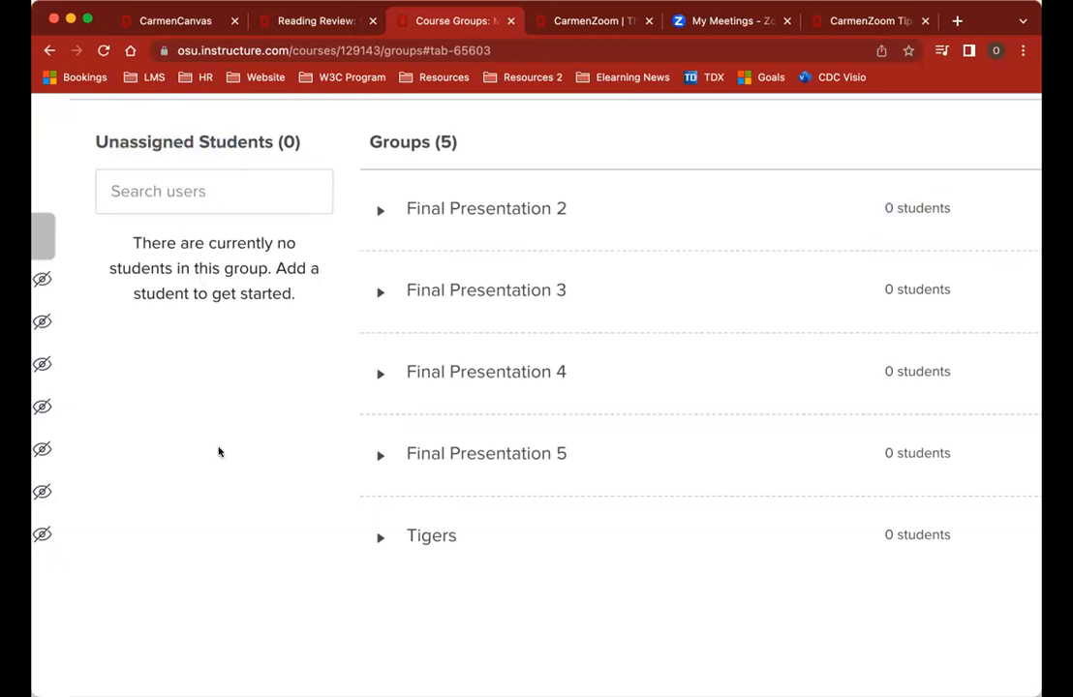
pyautogui.moveTo(174, 294); pyautogui.dragTo(681, 279)
pyautogui.click(681, 279)
pyautogui.hscroll(3, 789, 448)
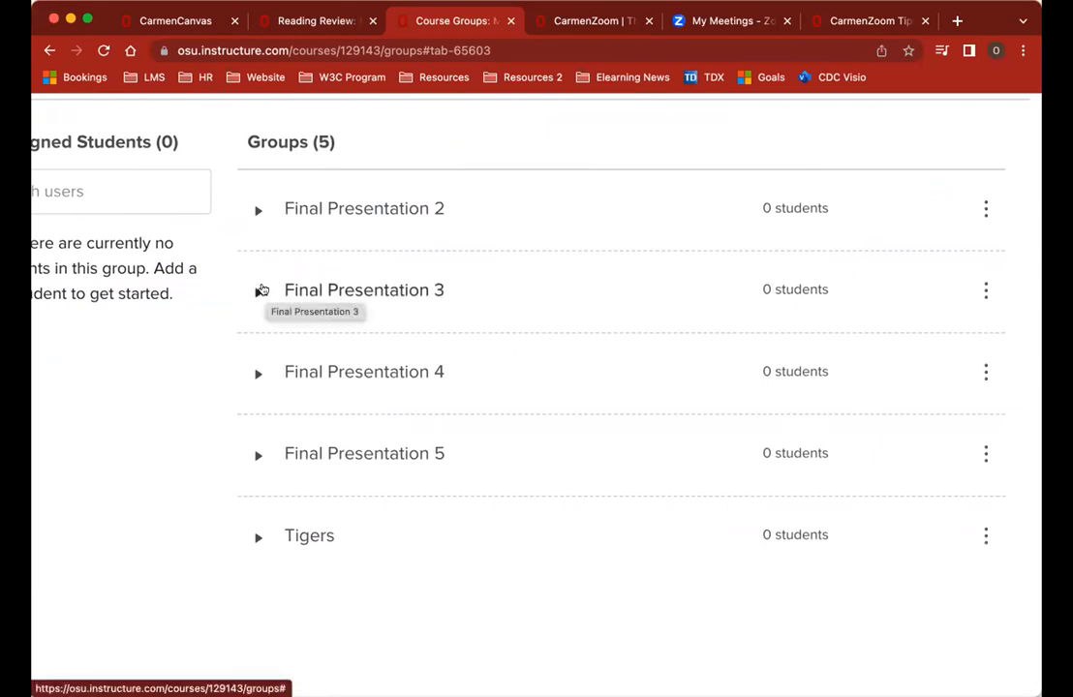
# Step: Expand the Final Presentation 2 group and view its student membership area
pyautogui.click(257, 210)
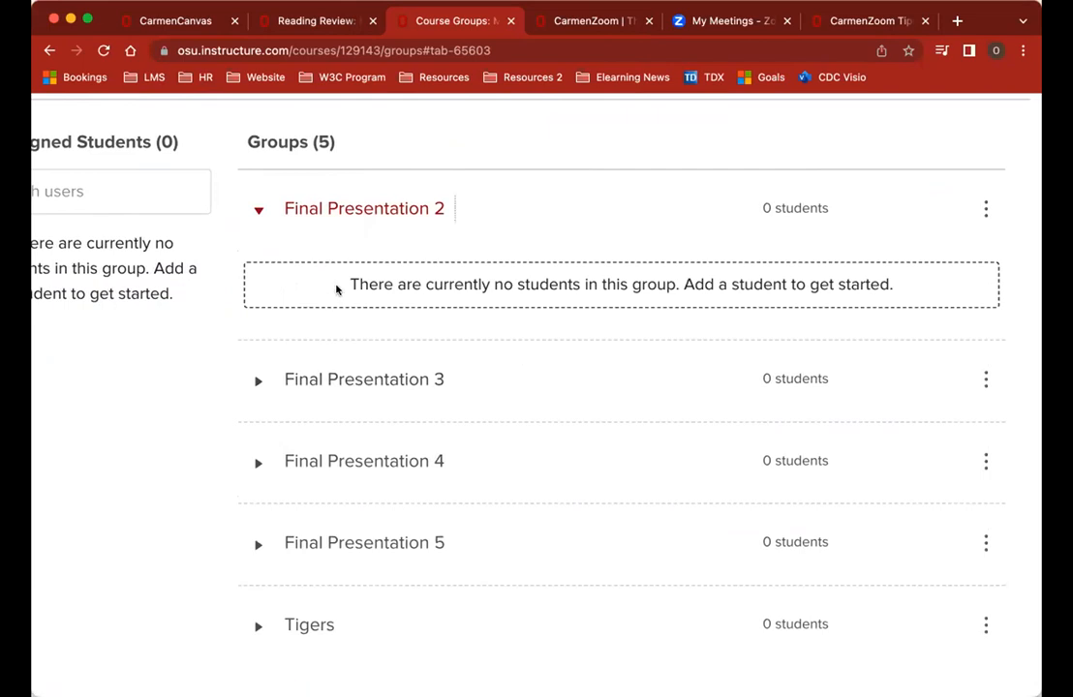
pyautogui.moveTo(336, 289); pyautogui.dragTo(319, 407)
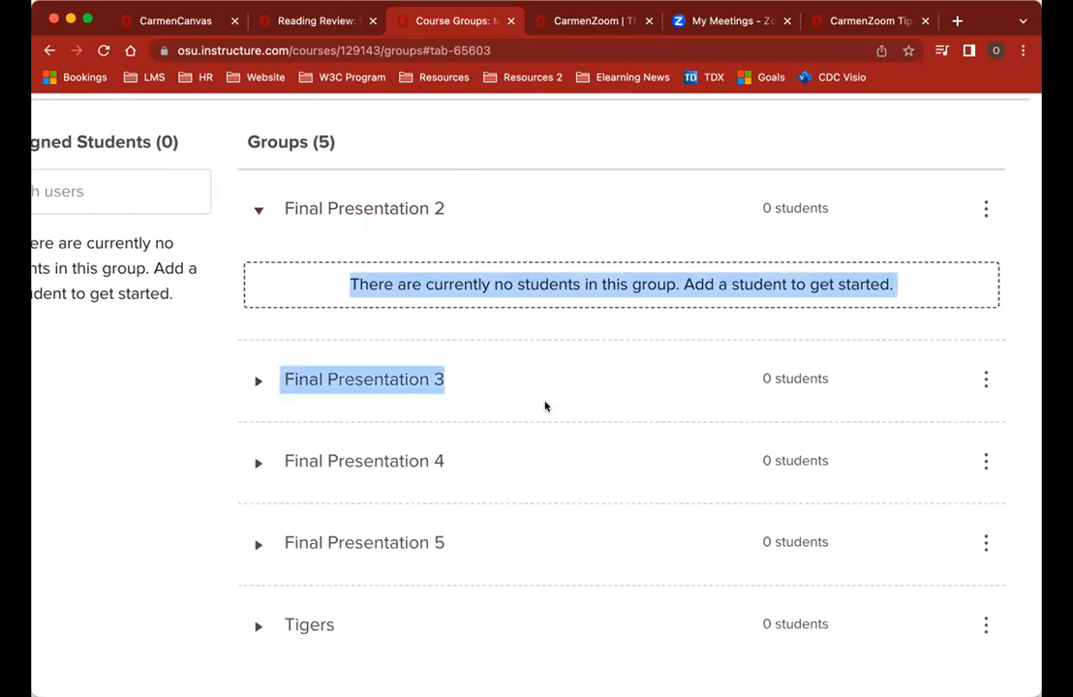
pyautogui.click(388, 417)
pyautogui.moveTo(384, 417); pyautogui.dragTo(383, 270)
pyautogui.click(533, 343)
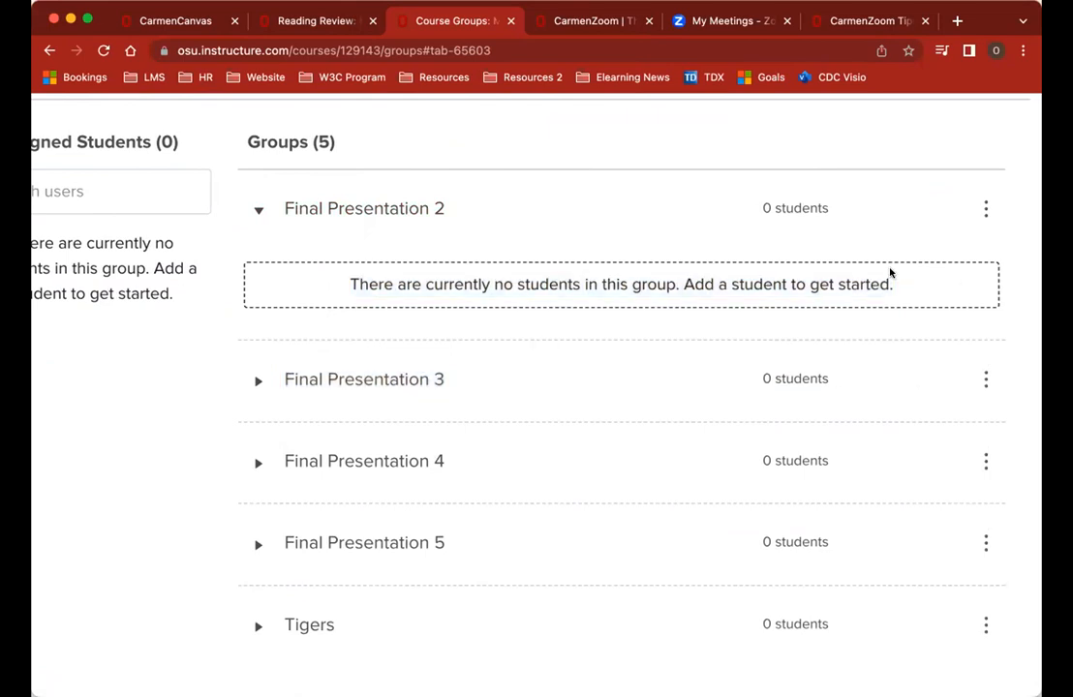
# Step: Visit the Final Presentation 2 group homepage and look through its Announcements, Pages, People, Discussions and Files areas
pyautogui.scroll(1, 970, 225)
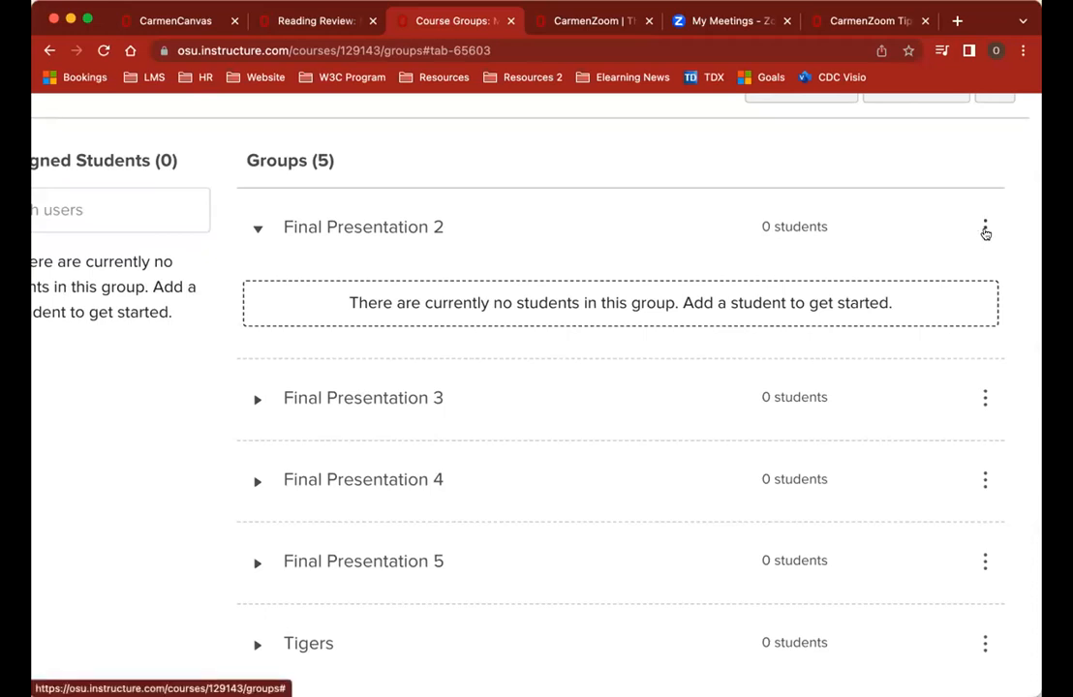
pyautogui.click(985, 230)
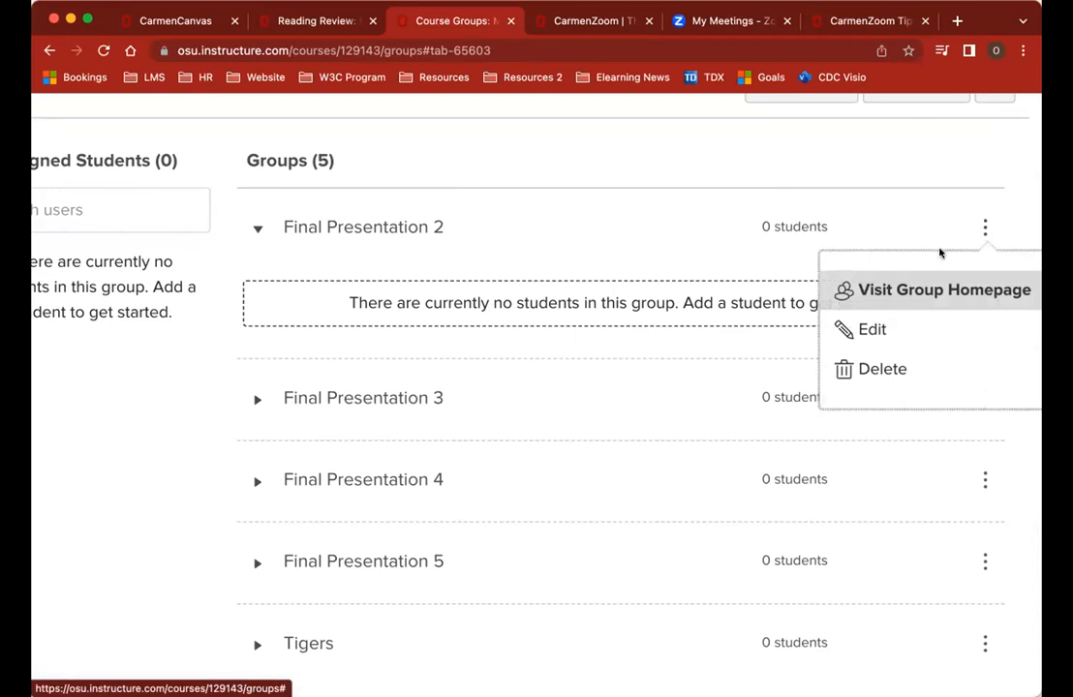
pyautogui.click(884, 295)
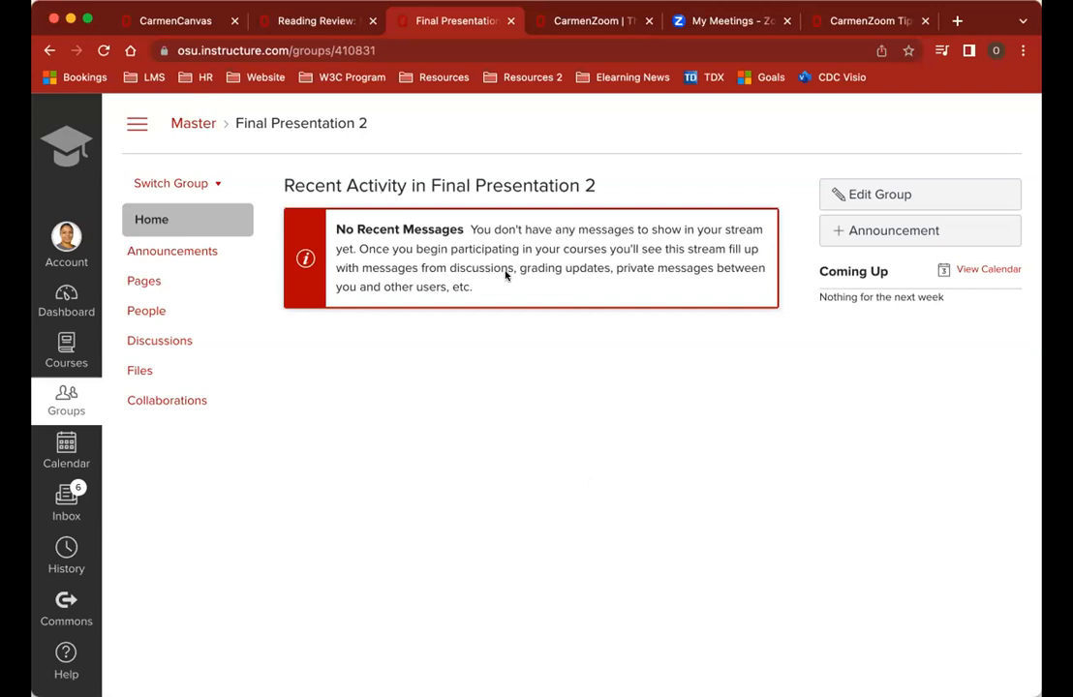
pyautogui.click(191, 253)
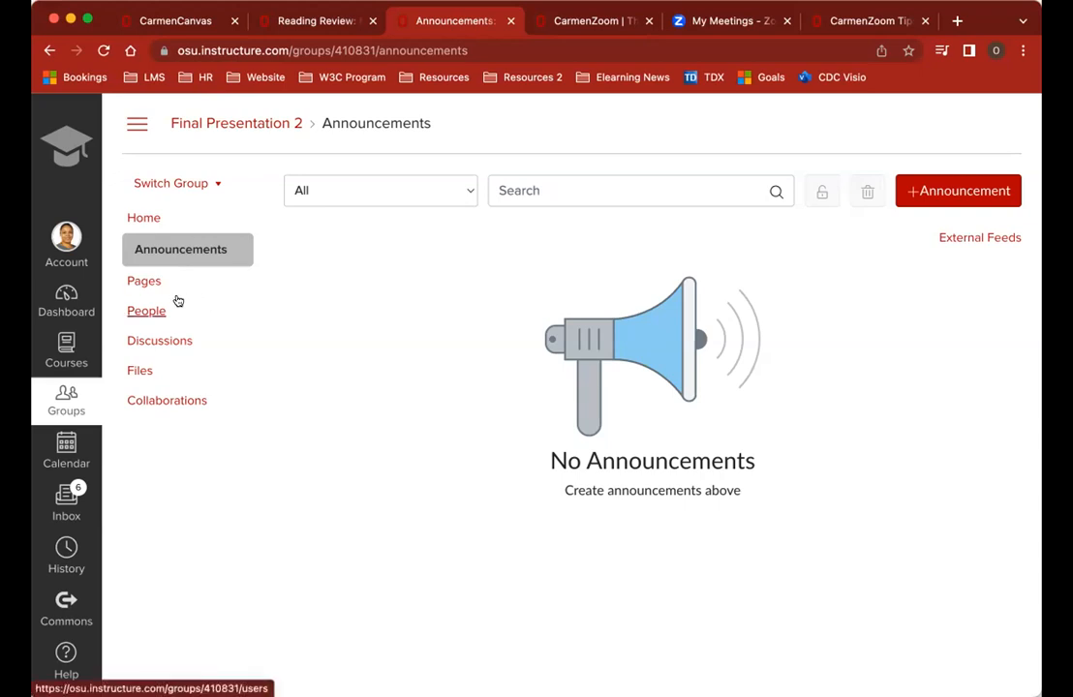
pyautogui.click(145, 283)
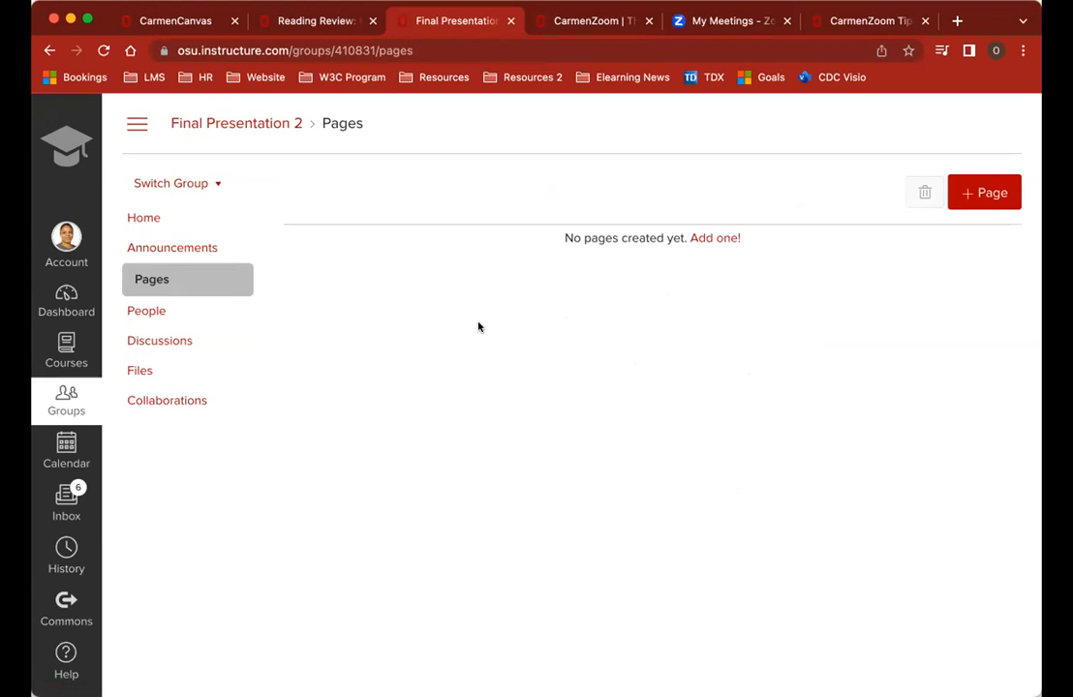
pyautogui.click(129, 318)
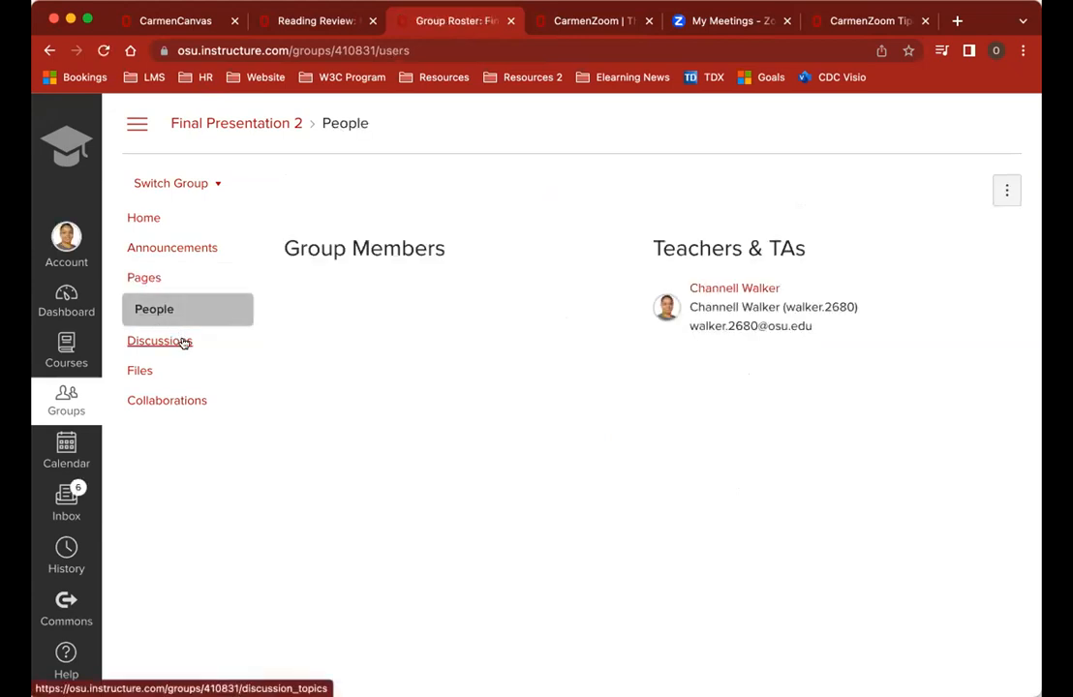
pyautogui.click(163, 348)
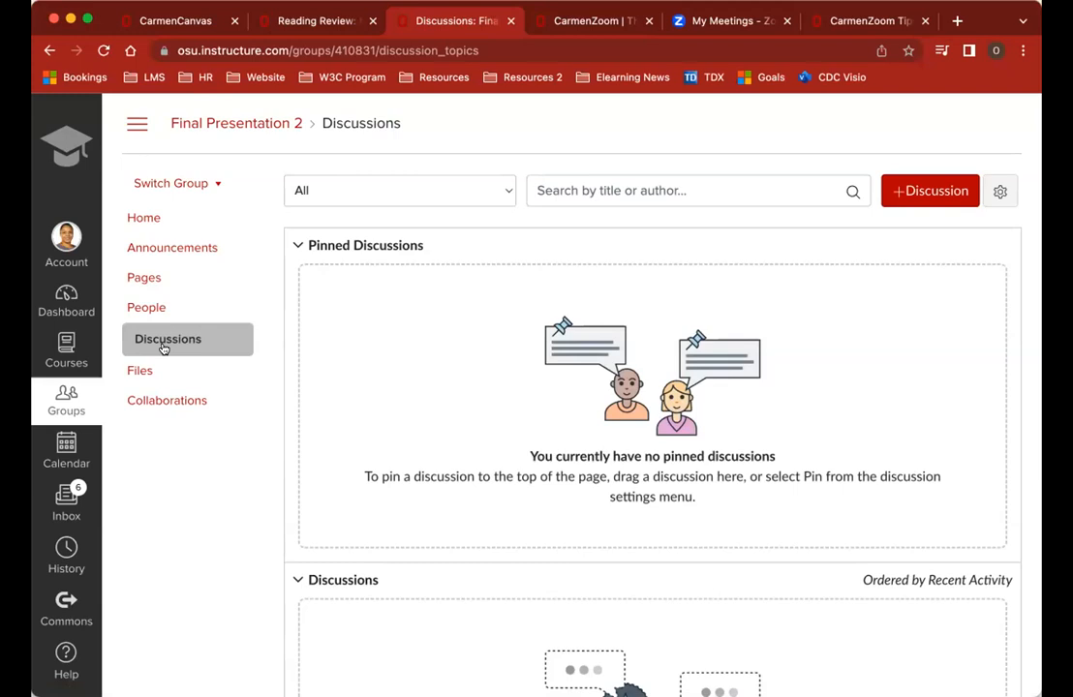
pyautogui.click(142, 378)
# Step: Examine the group's Collaborations page and its Office365 new-collaboration form, including the document fields and the collaborator selection
pyautogui.click(158, 346)
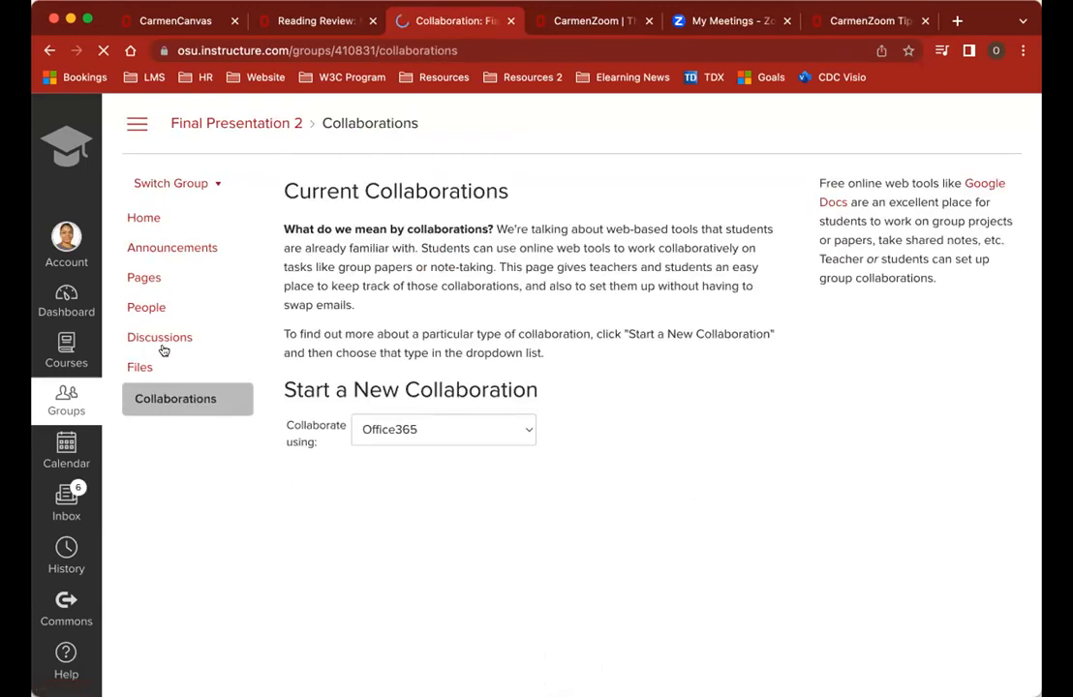
pyautogui.click(528, 432)
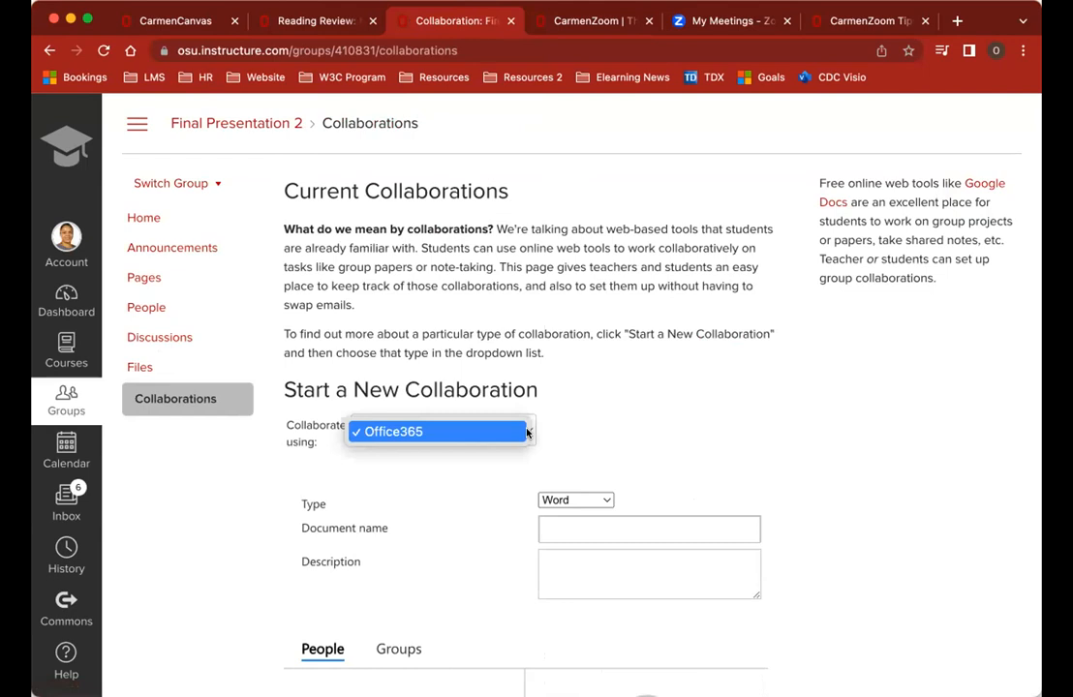
pyautogui.click(599, 427)
pyautogui.scroll(-5, 599, 427)
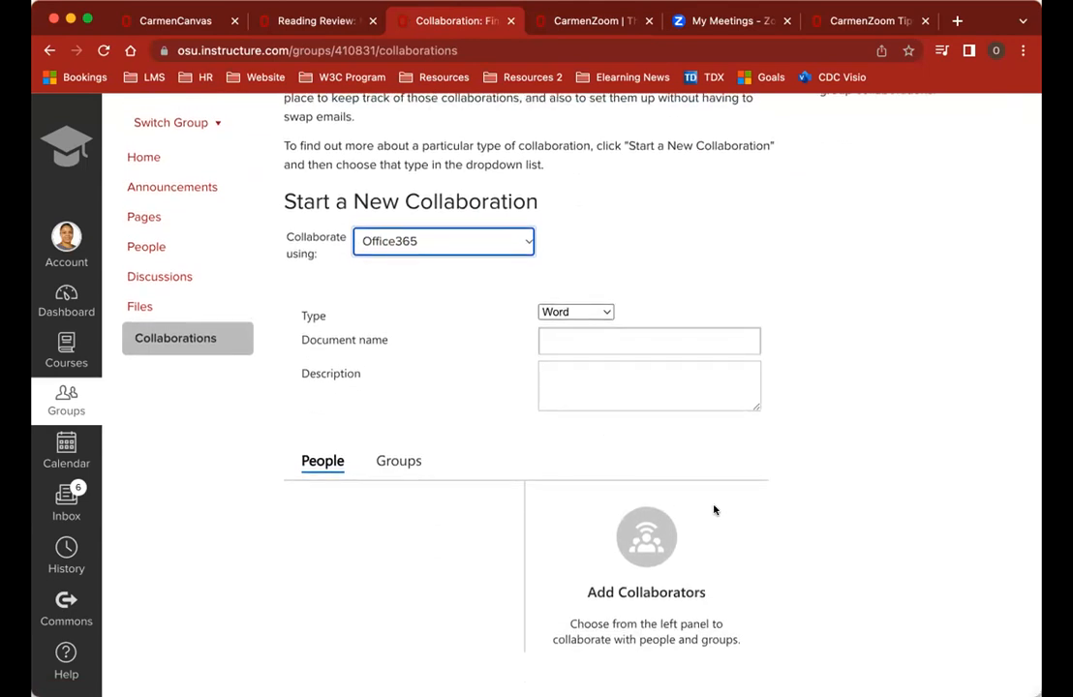
pyautogui.scroll(-3, 714, 508)
pyautogui.scroll(-2, 714, 509)
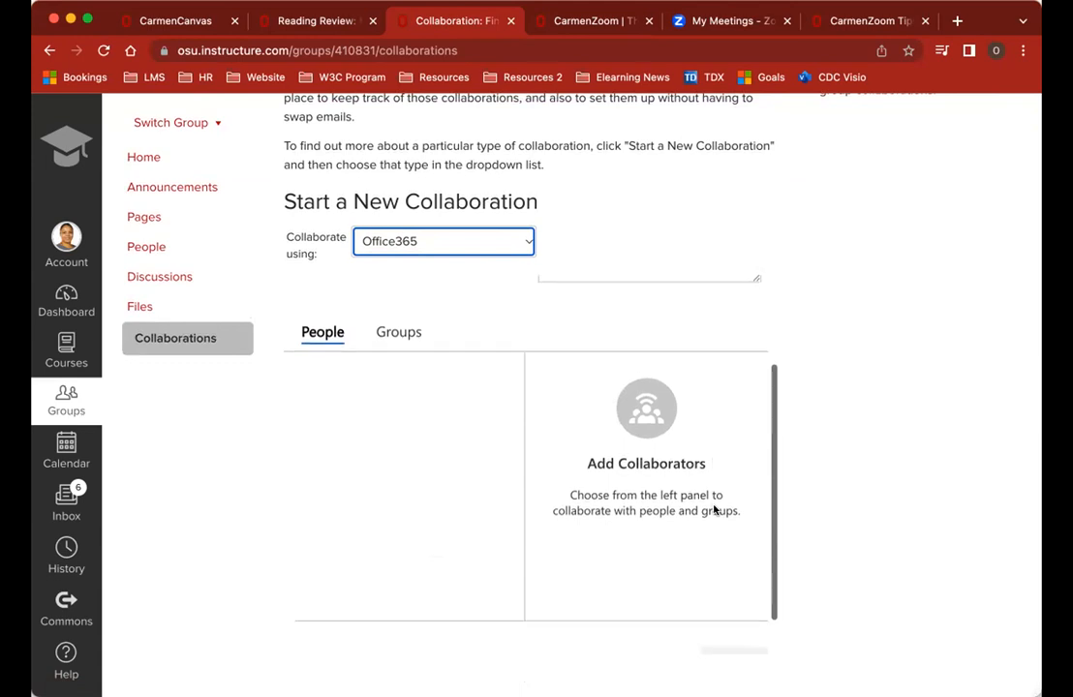
pyautogui.scroll(5, 714, 508)
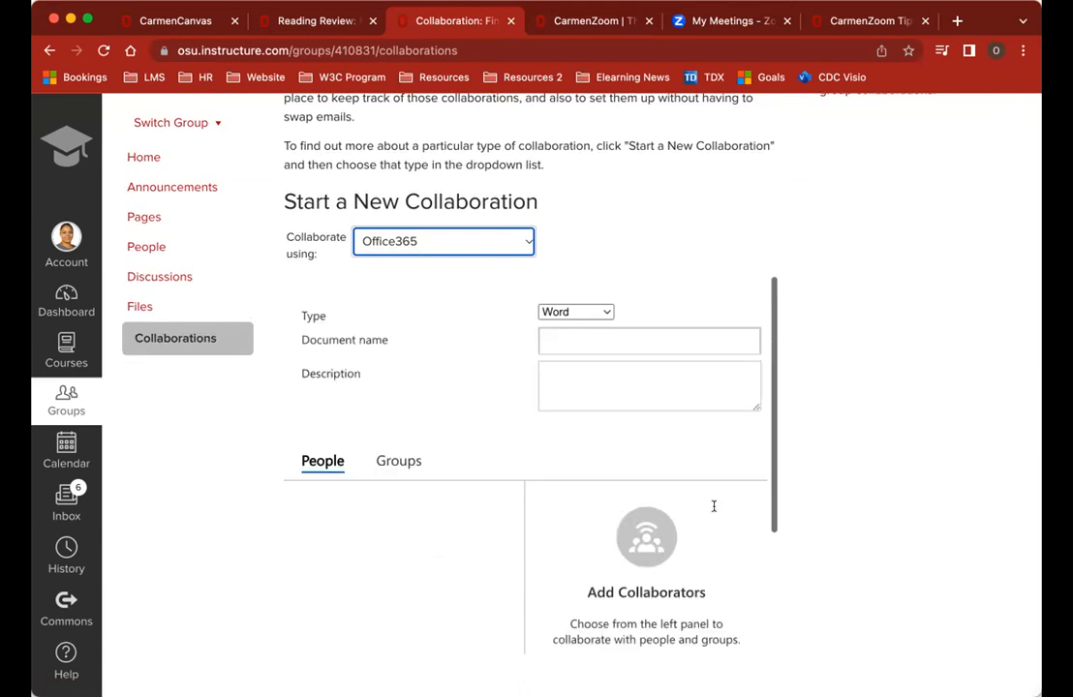
pyautogui.scroll(4, 715, 510)
pyautogui.scroll(1, 714, 508)
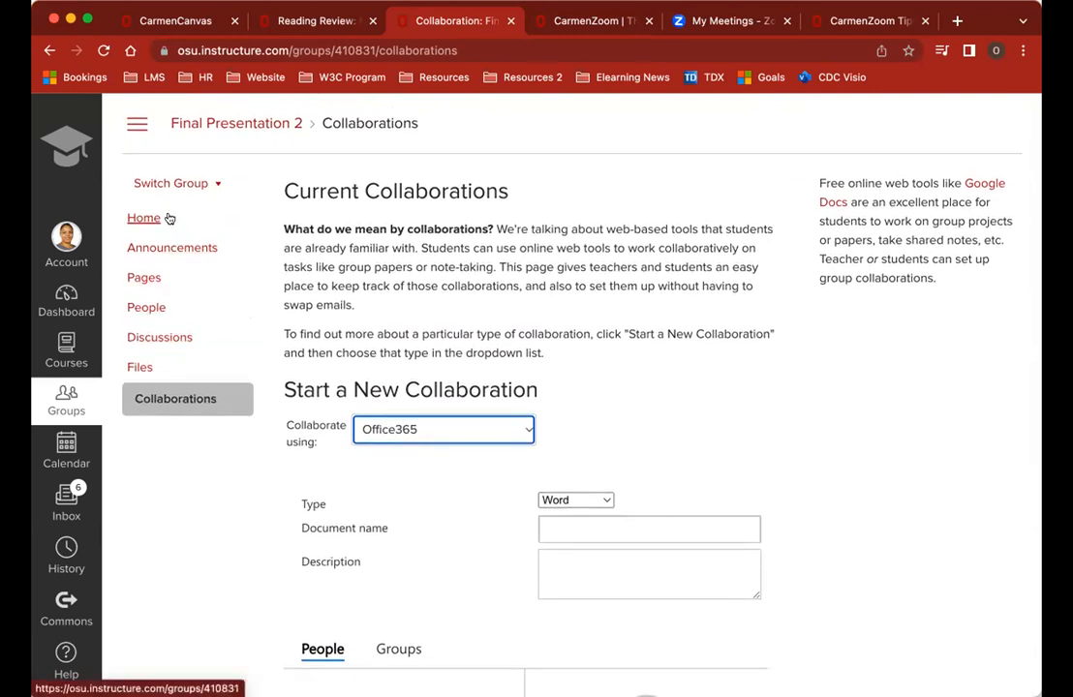
# Step: View the group's announcements again, switch to the Final Presentation 3 group, and hide and reshow its navigation
pyautogui.click(162, 243)
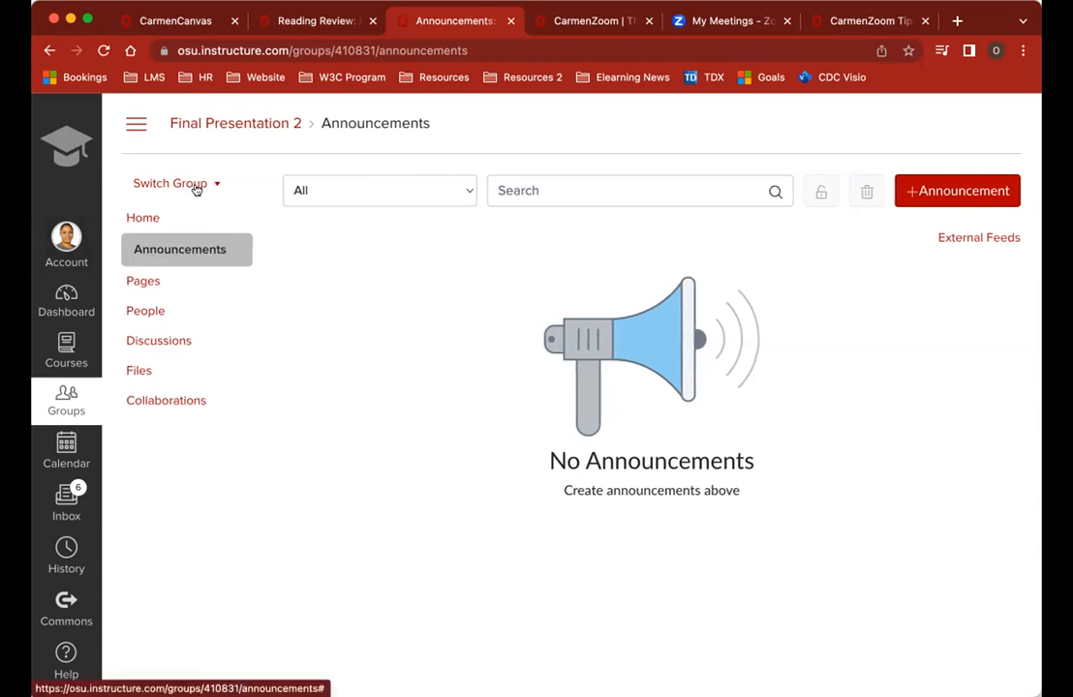
pyautogui.scroll(5, 198, 190)
pyautogui.scroll(1, 196, 190)
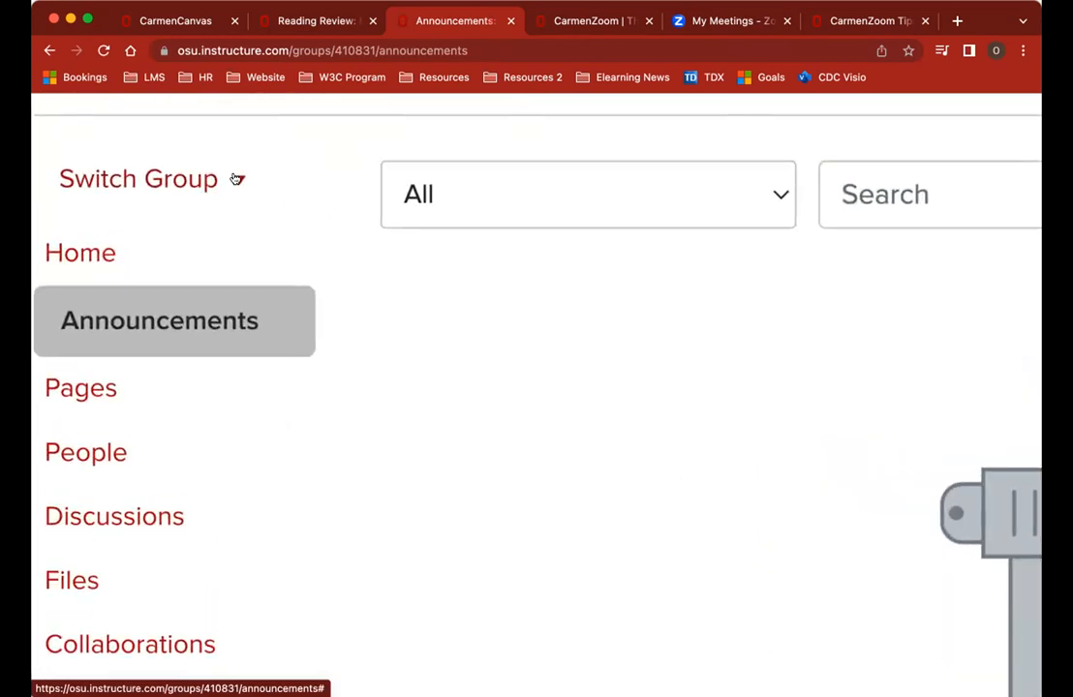
pyautogui.click(219, 179)
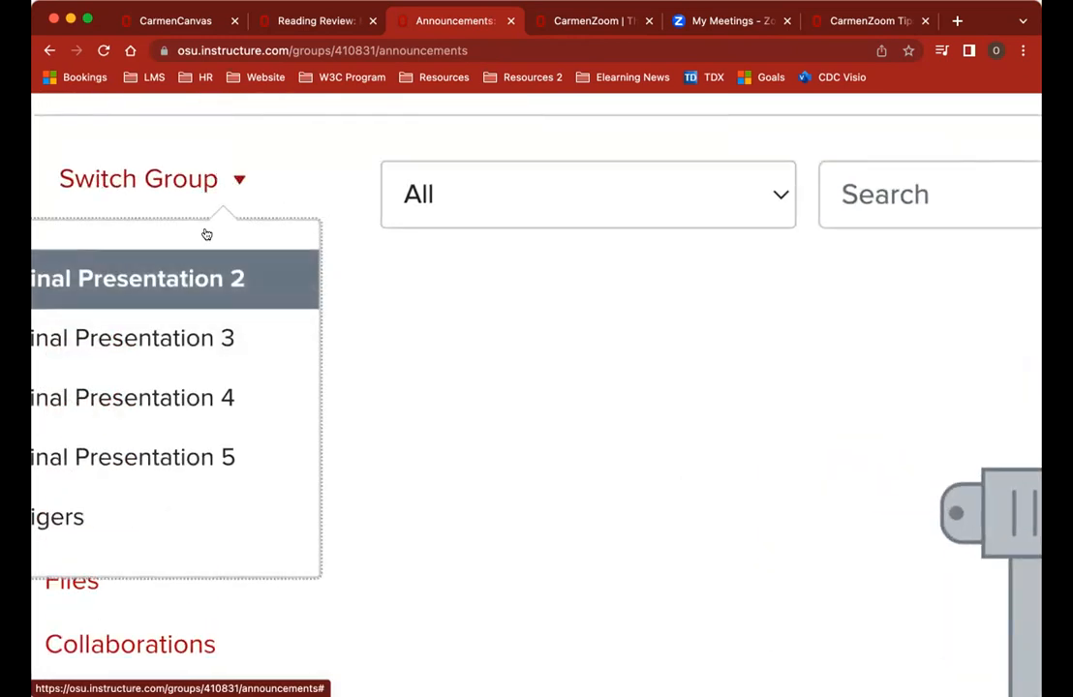
pyautogui.click(206, 329)
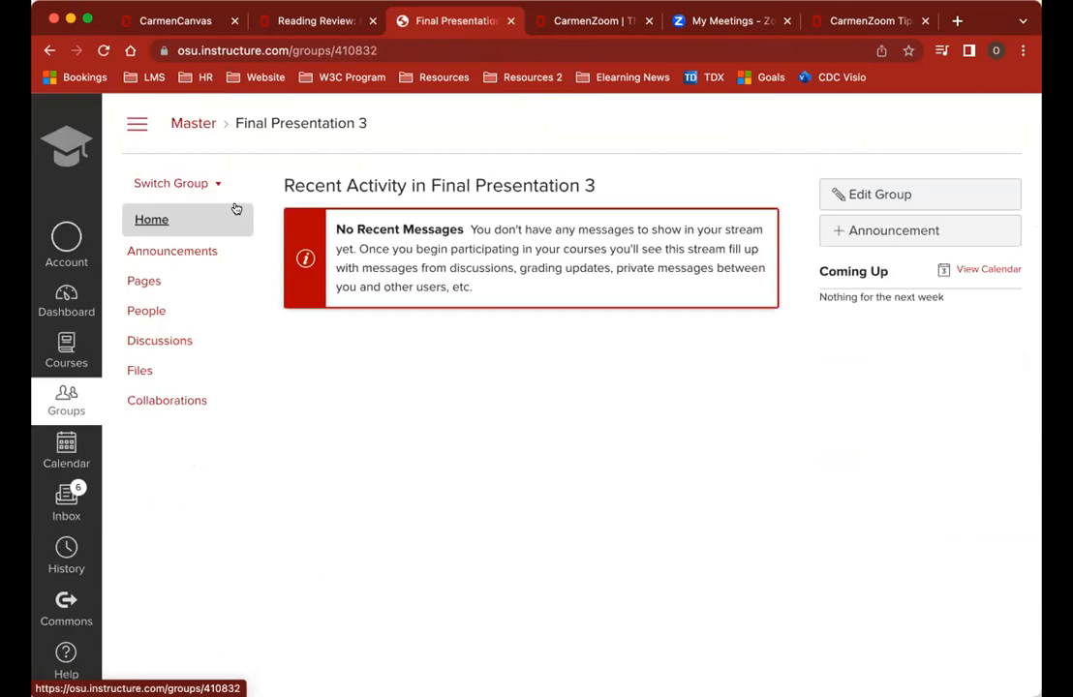
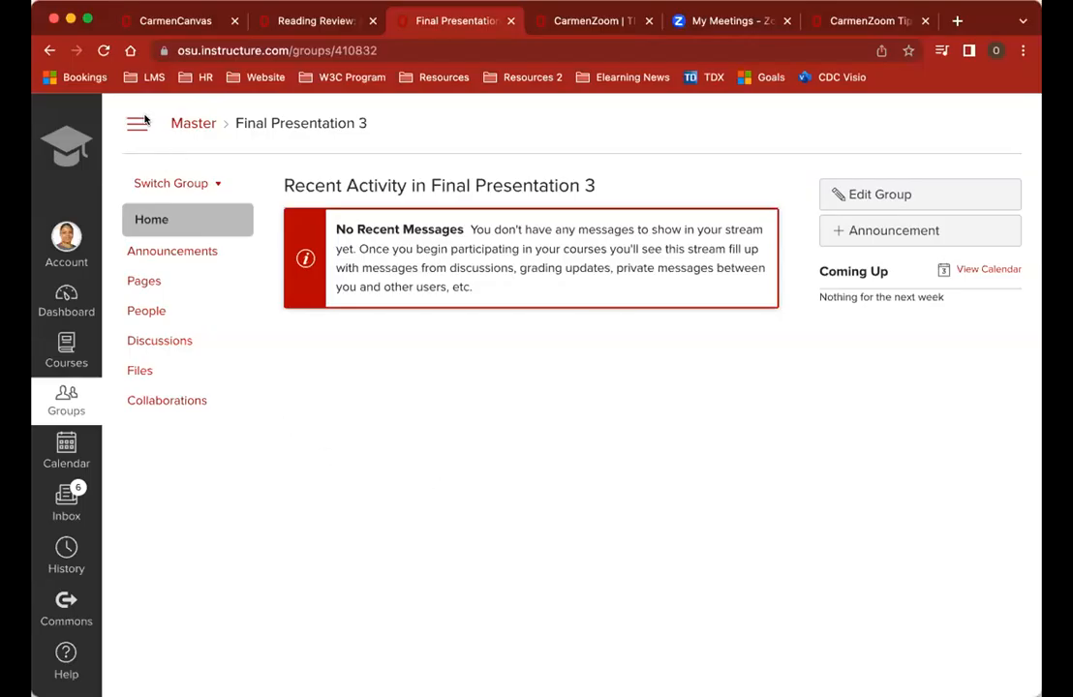
pyautogui.click(136, 129)
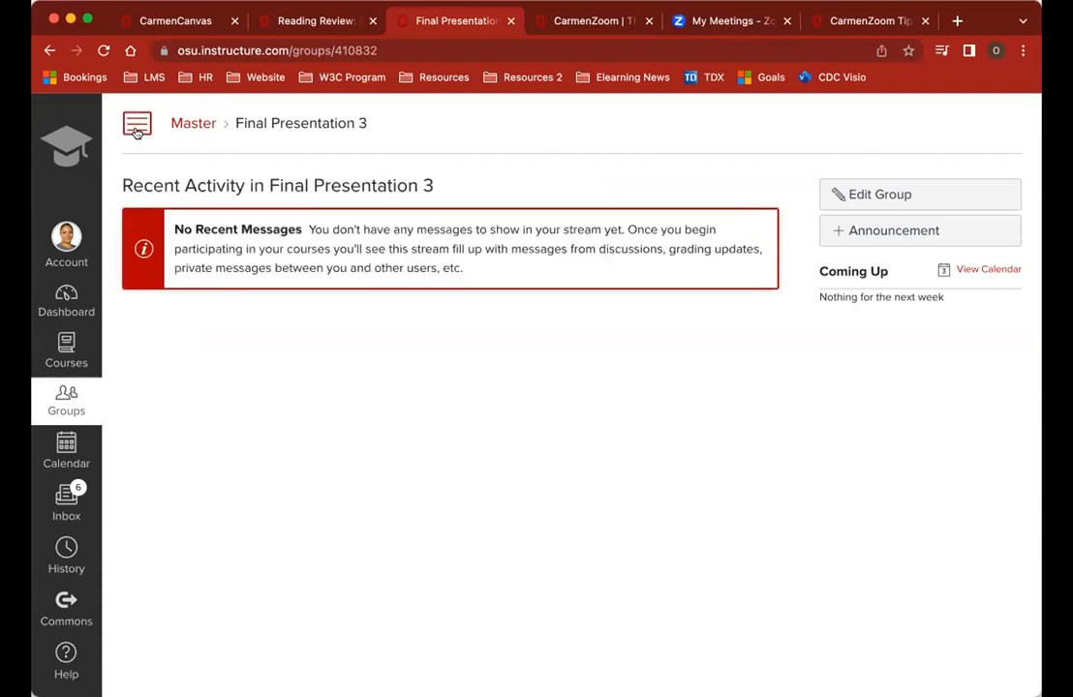
pyautogui.click(137, 130)
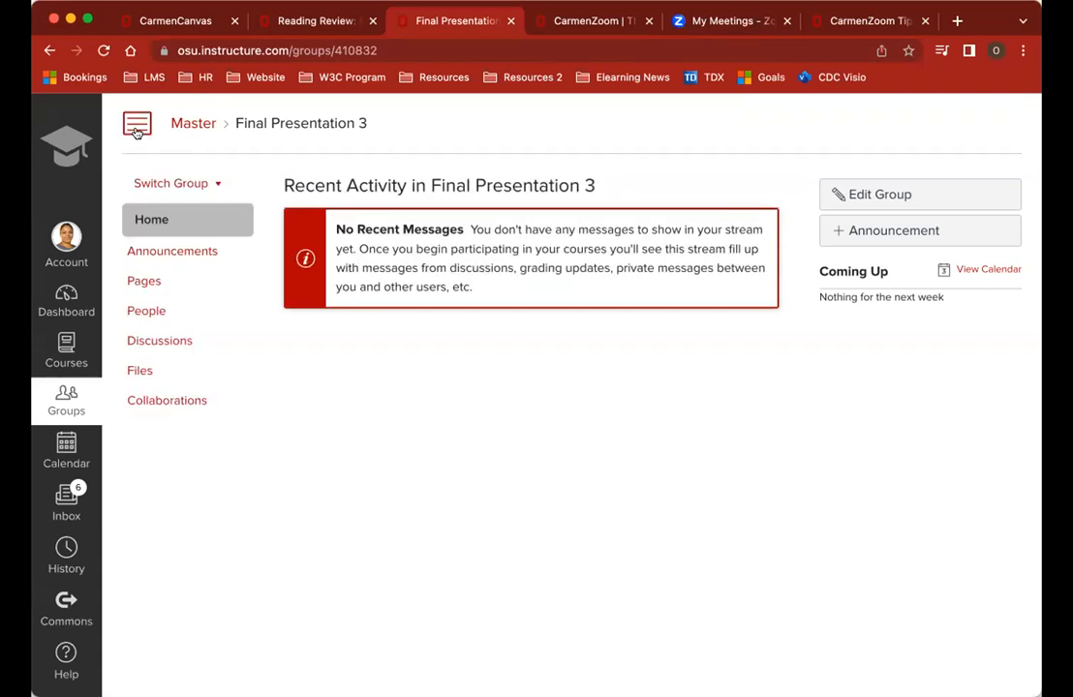
# Step: Go to the Master course's modules and add a new discussion topic named "Reading discussion" to the Assessments module, without indentation
pyautogui.click(193, 124)
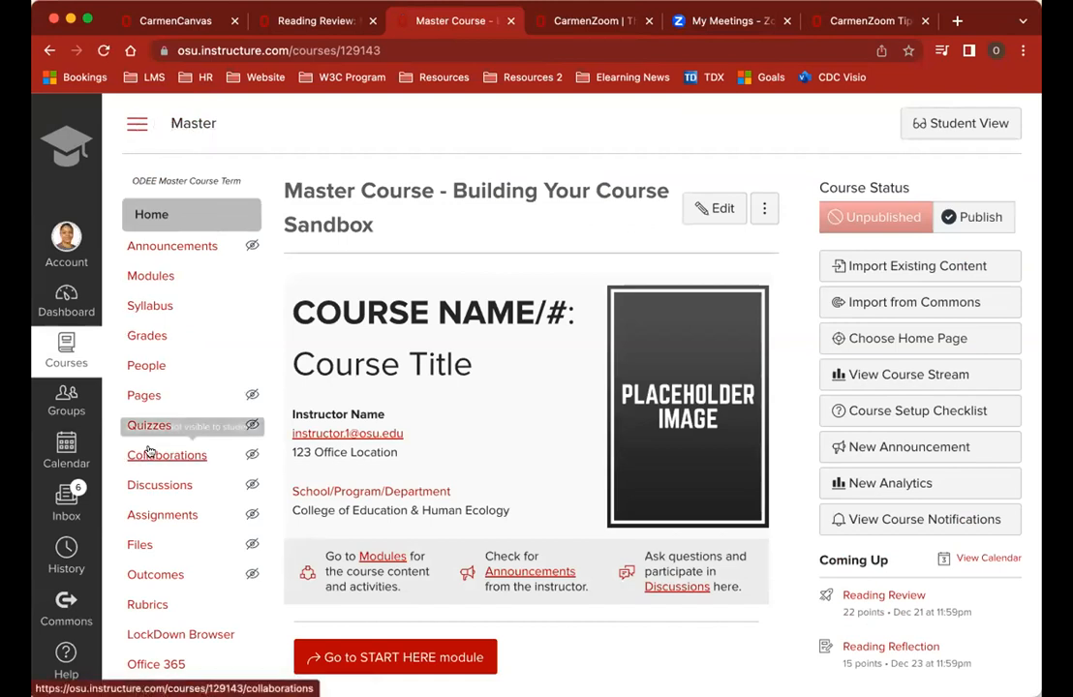
pyautogui.click(166, 278)
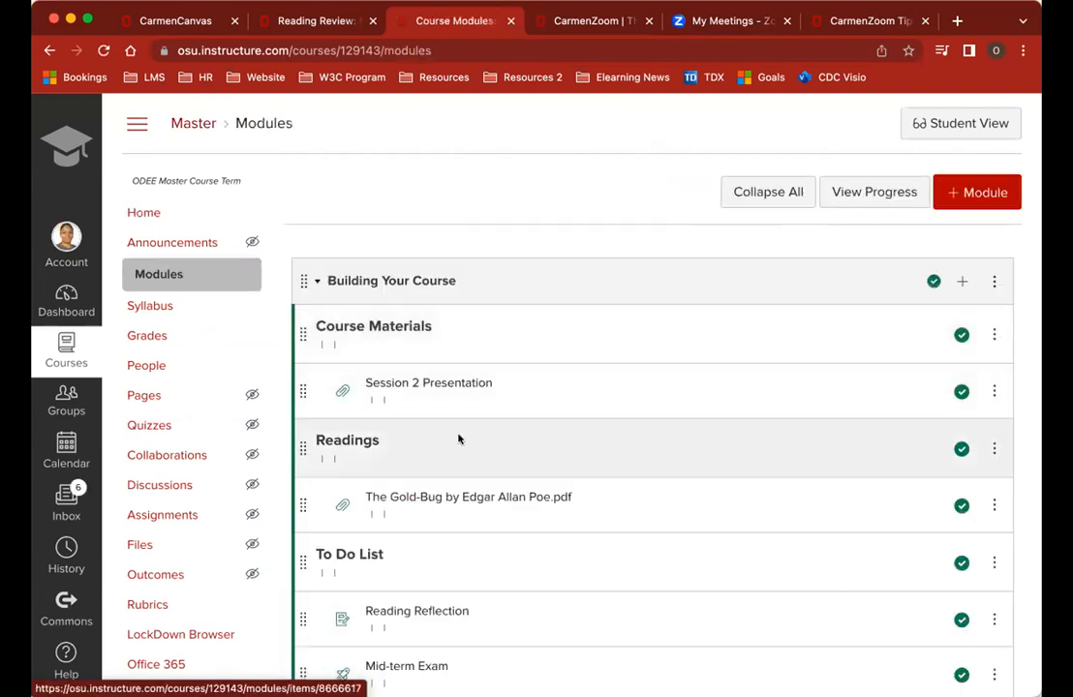
pyautogui.scroll(-5, 455, 436)
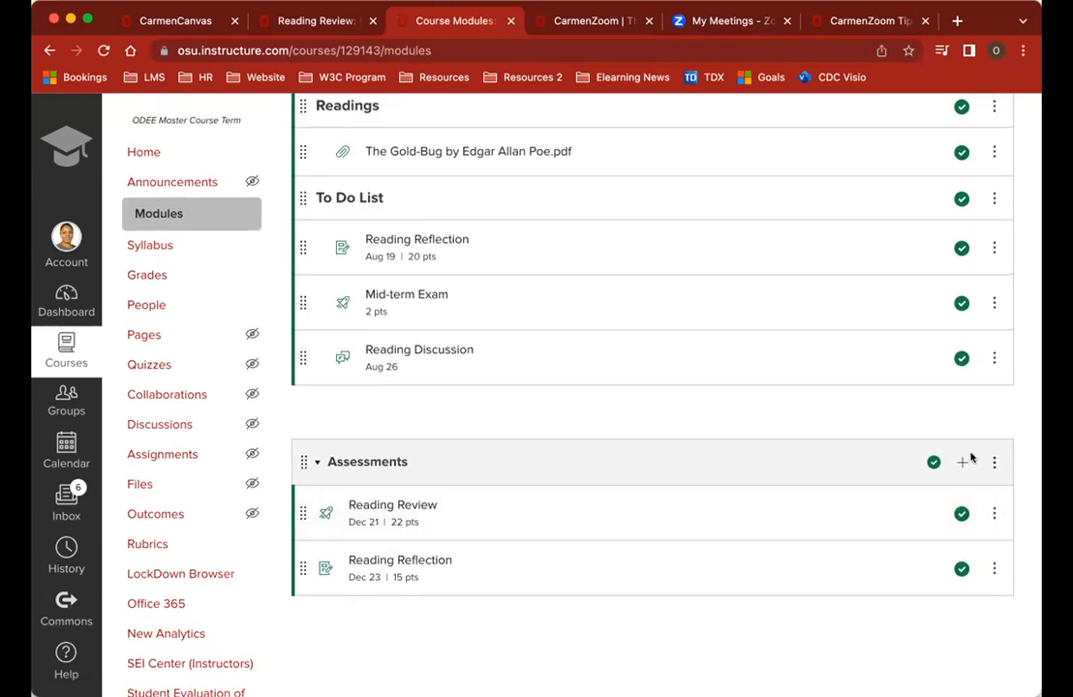
pyautogui.click(962, 464)
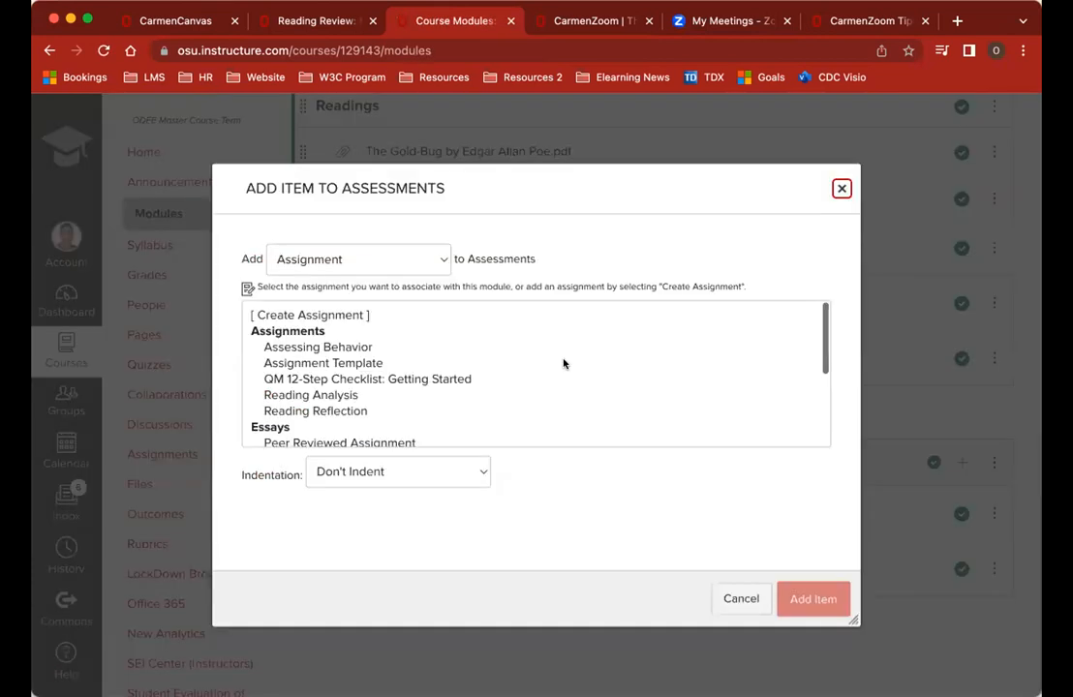
pyautogui.click(374, 263)
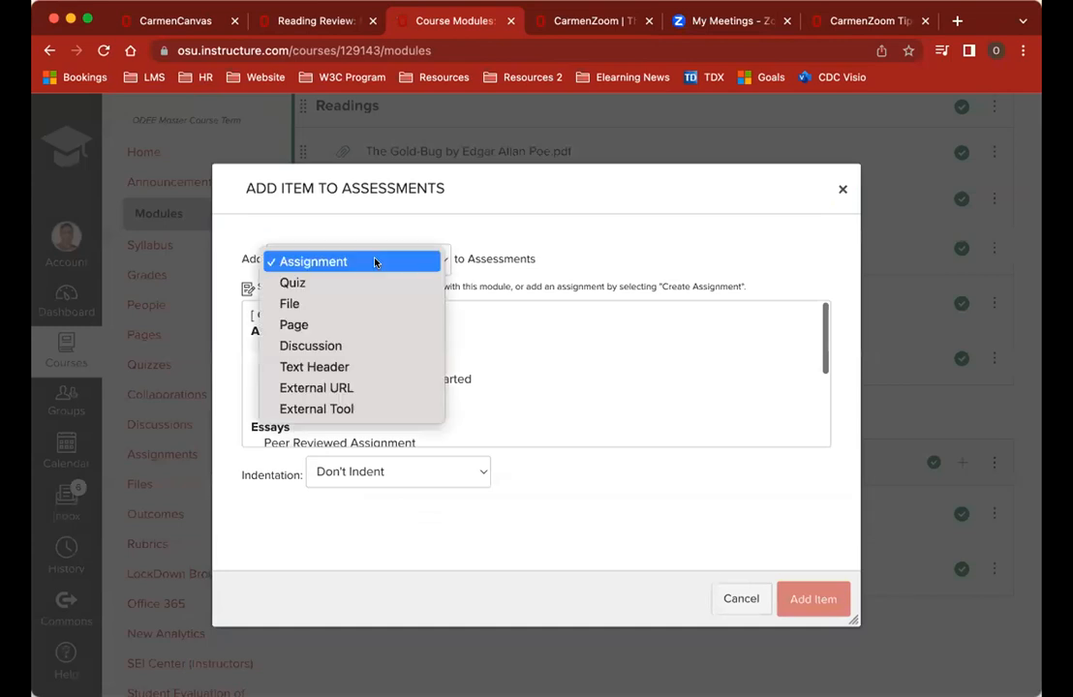
pyautogui.click(365, 346)
pyautogui.click(322, 317)
pyautogui.click(363, 469)
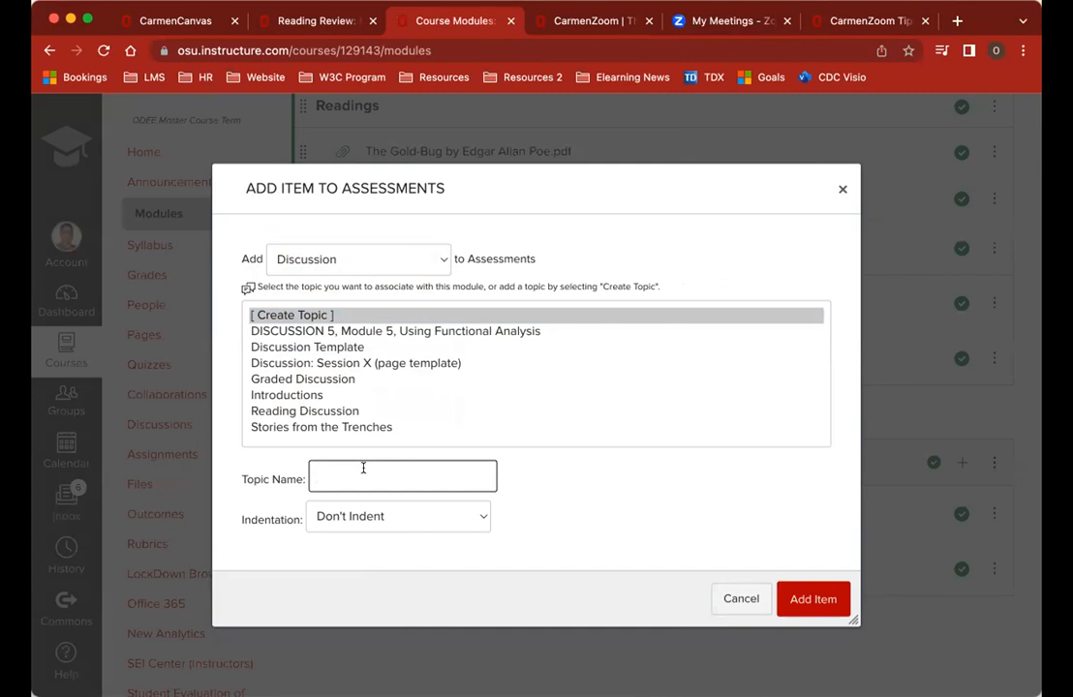
pyautogui.write('Reading discussion')
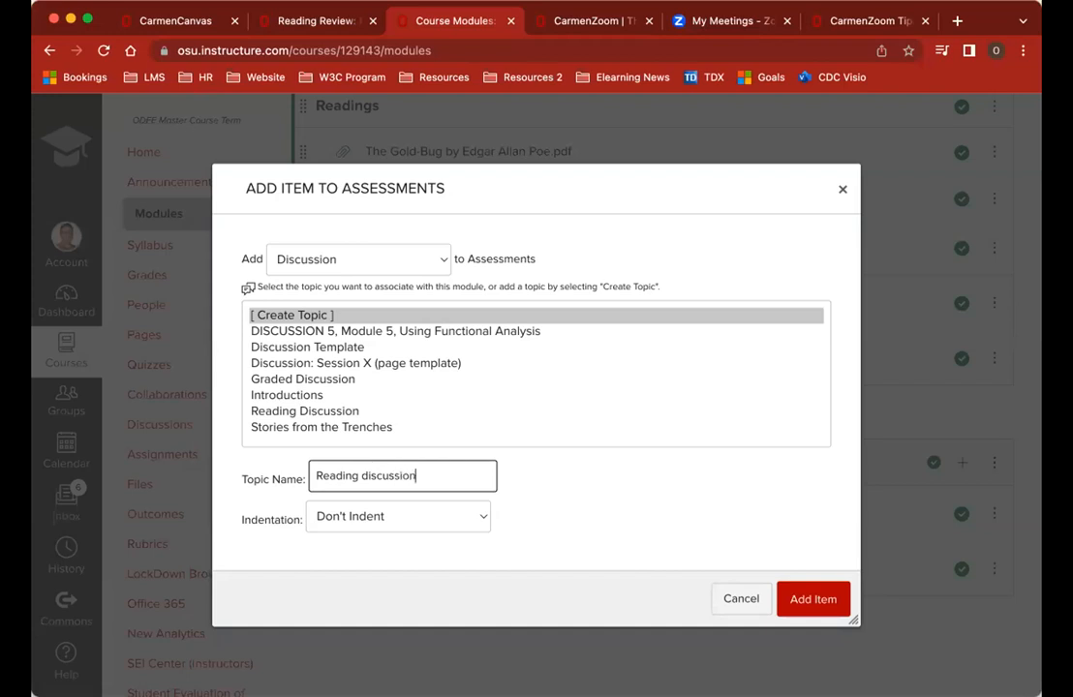
pyautogui.click(814, 599)
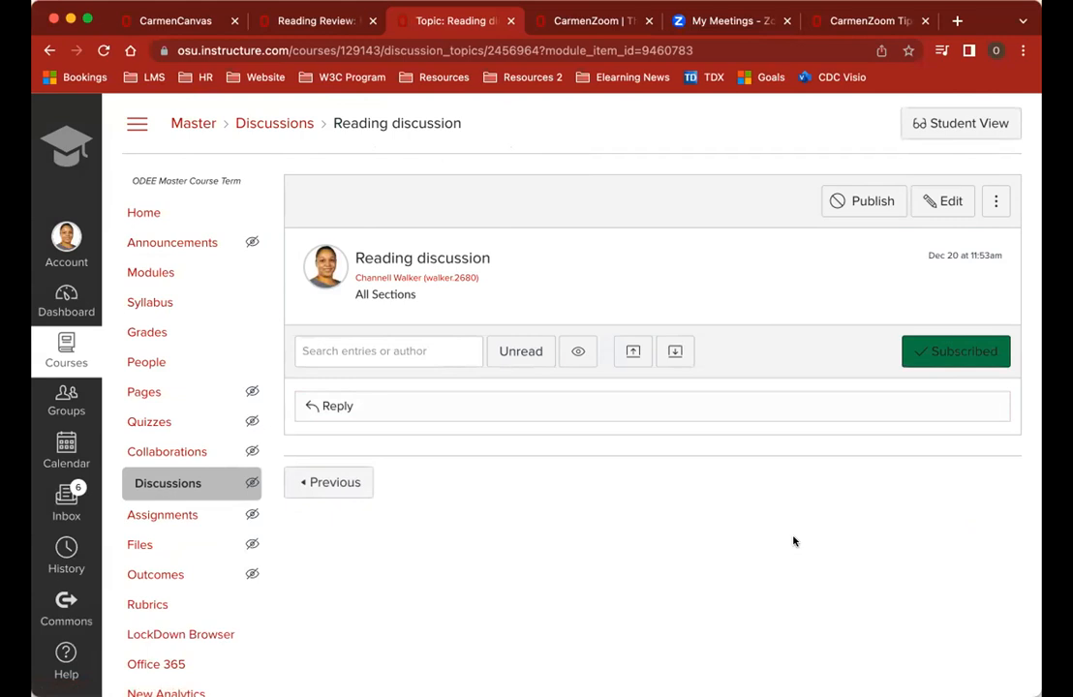
# Step: Edit the Reading discussion and enter "Add prompt" and "Set expectations" in its body, followed by the bullet "graded"
pyautogui.click(945, 200)
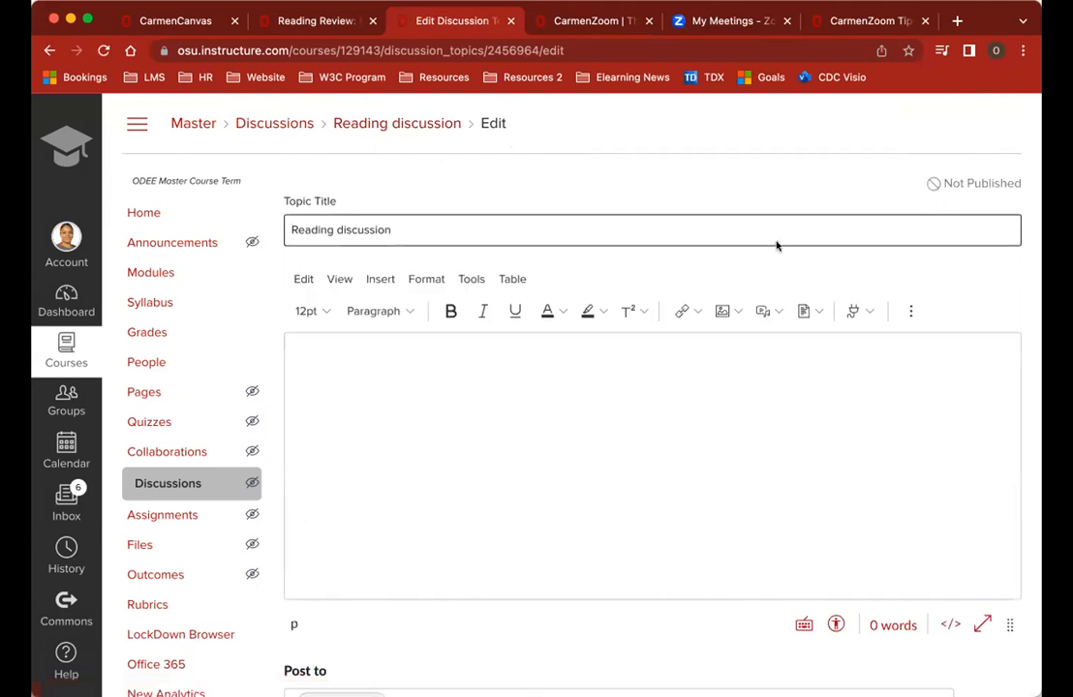
pyautogui.click(521, 436)
pyautogui.write('Ad')
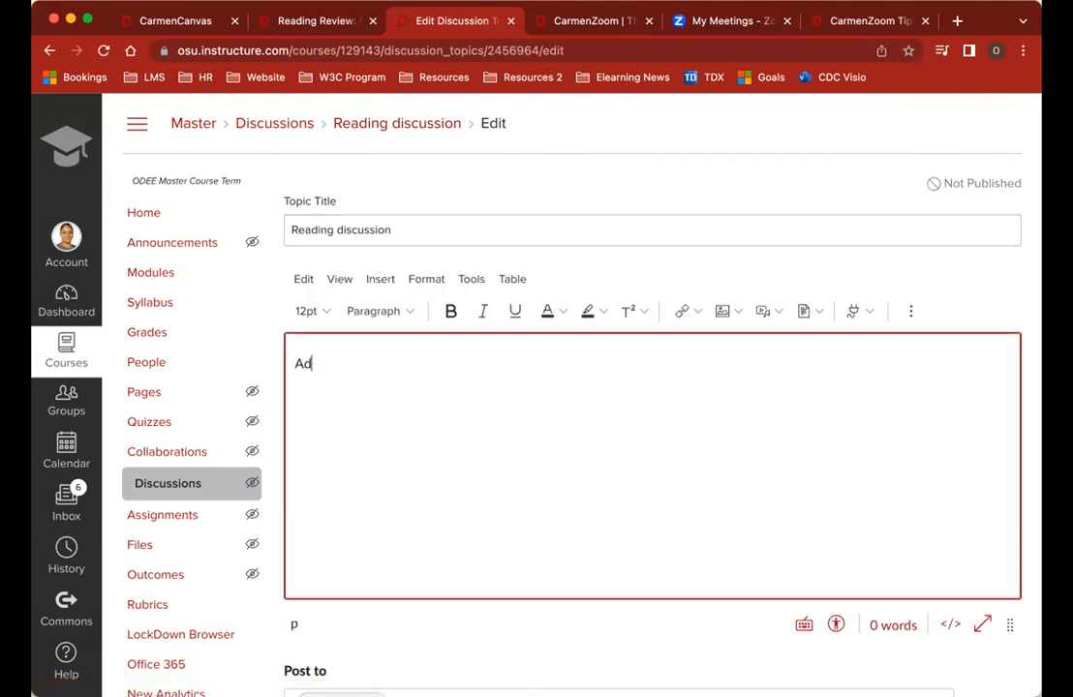
pyautogui.write('d prompt')
pyautogui.press('Return')
pyautogui.write('Se')
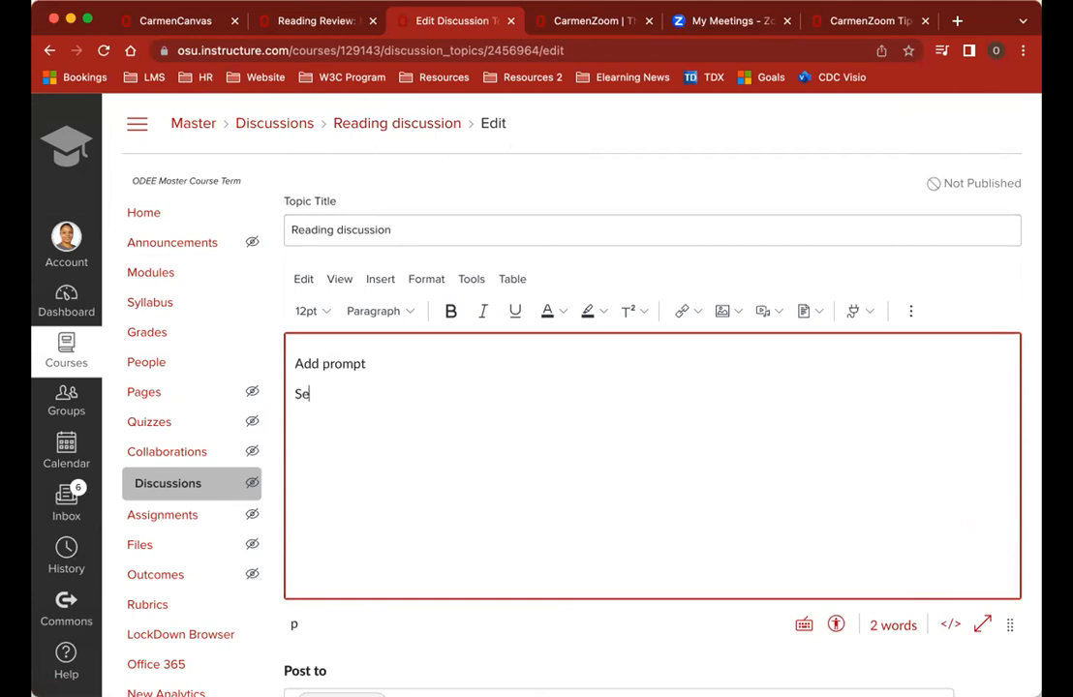
pyautogui.write('t expectations')
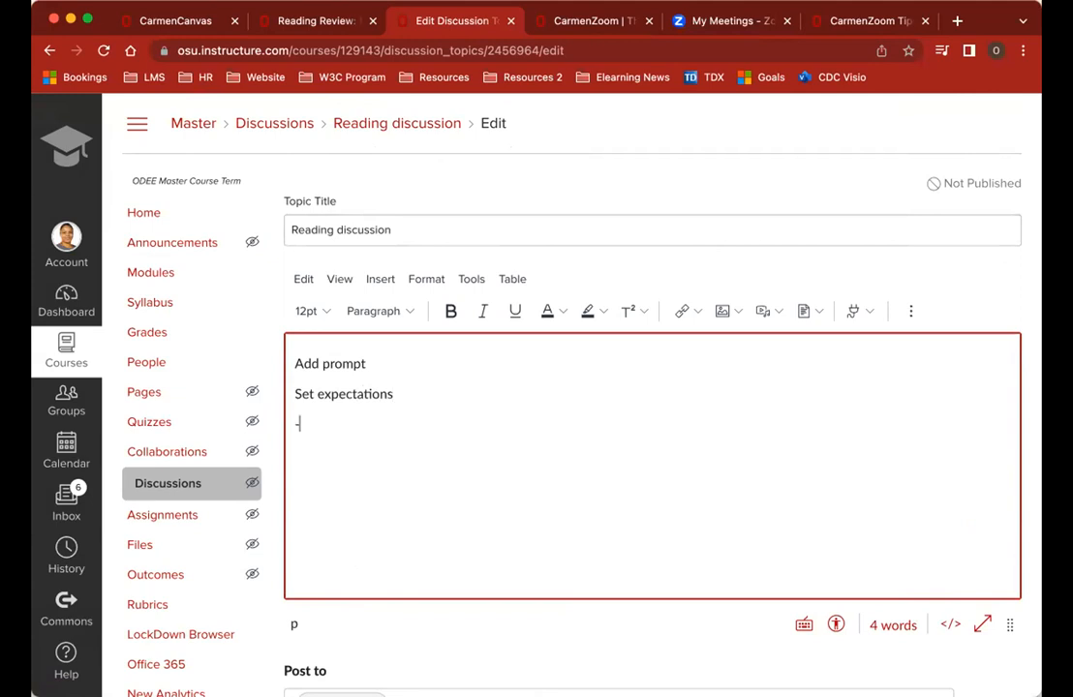
pyautogui.write(' raded')
pyautogui.click(299, 423)
pyautogui.click(358, 420)
pyautogui.press('Return')
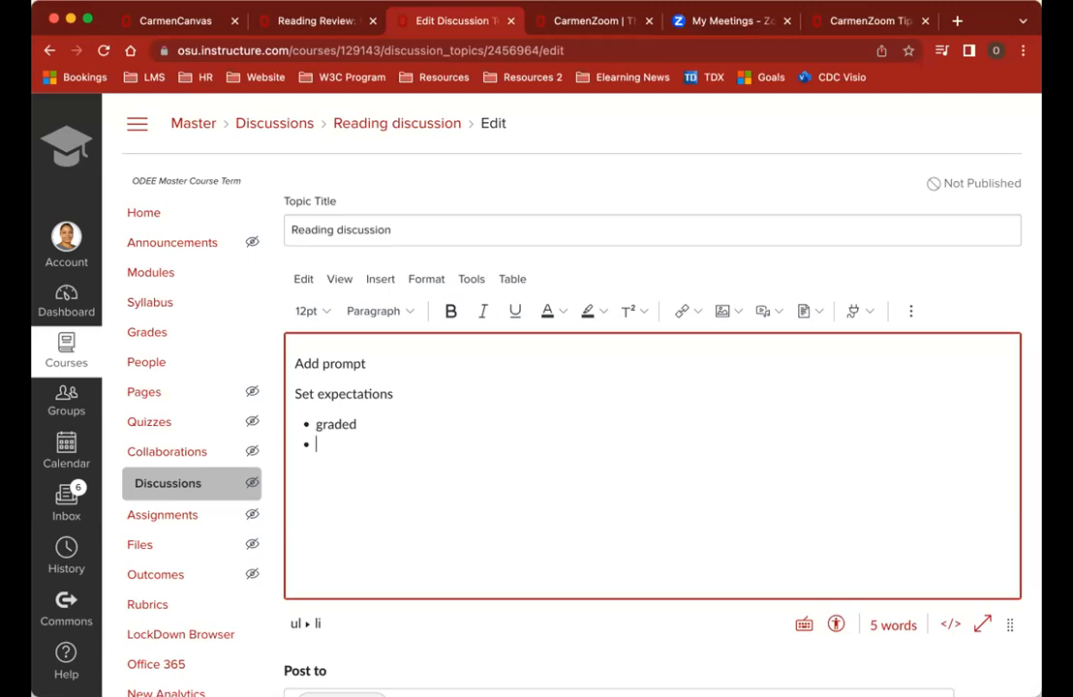
# Step: Add the bullets "requirements for good discussion" and "response numbers" to the expectations list
pyautogui.write('due')
pyautogui.press('BackSpace')
pyautogui.press('BackSpace')
pyautogui.press('BackSpace')
pyautogui.write('requirements for ')
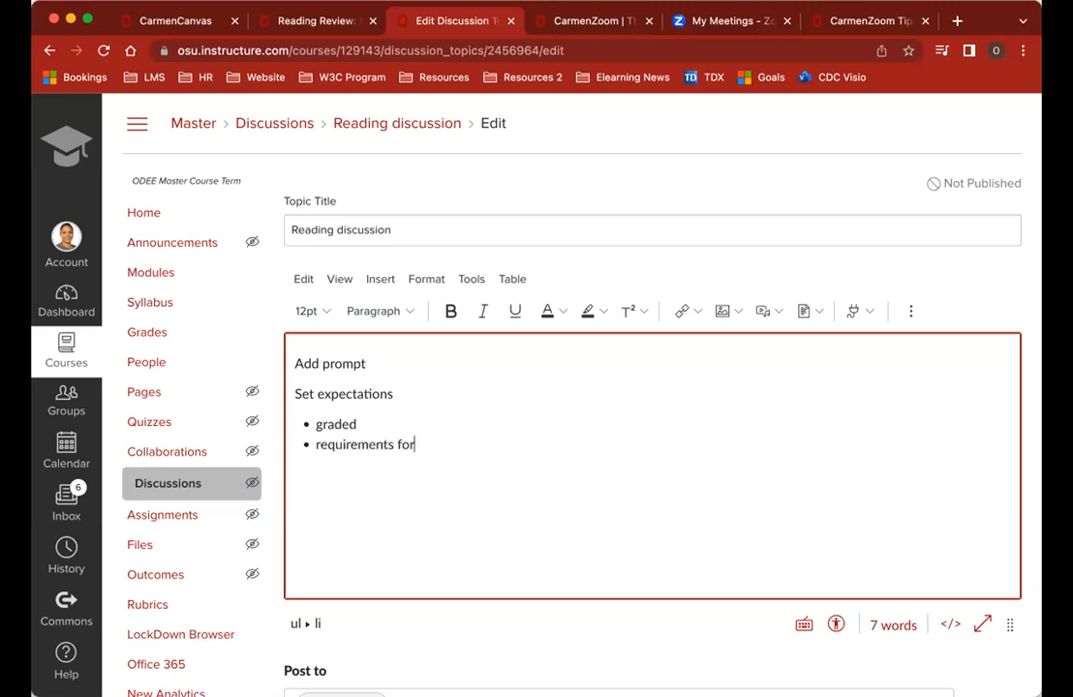
pyautogui.write('good discuss')
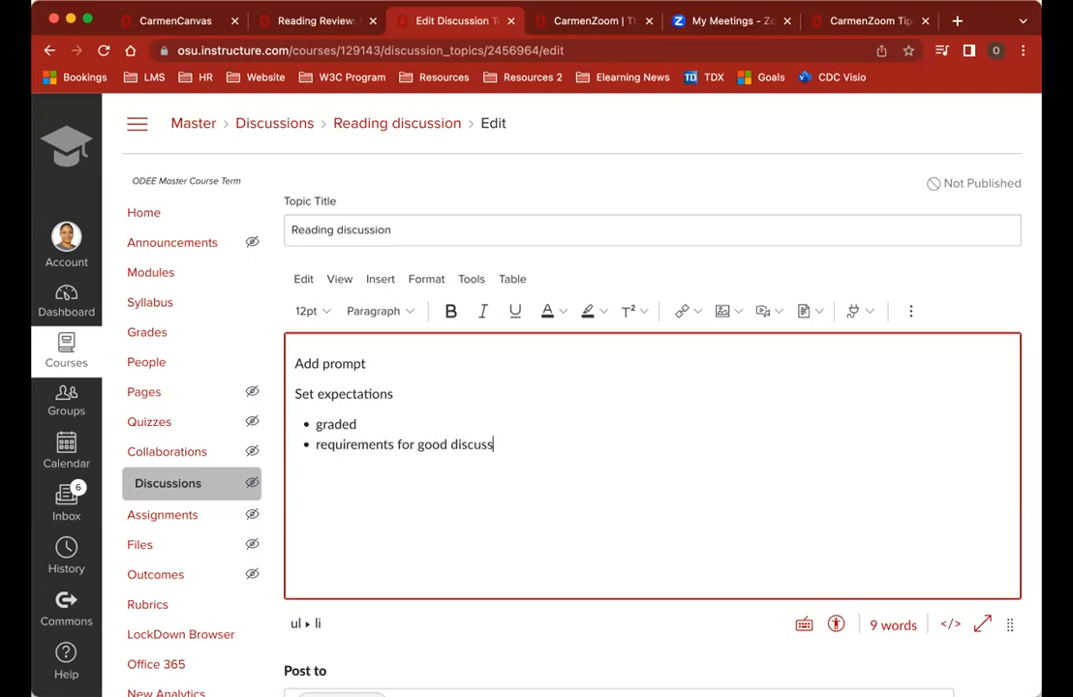
pyautogui.write('ion response numbers')
pyautogui.press('Return')
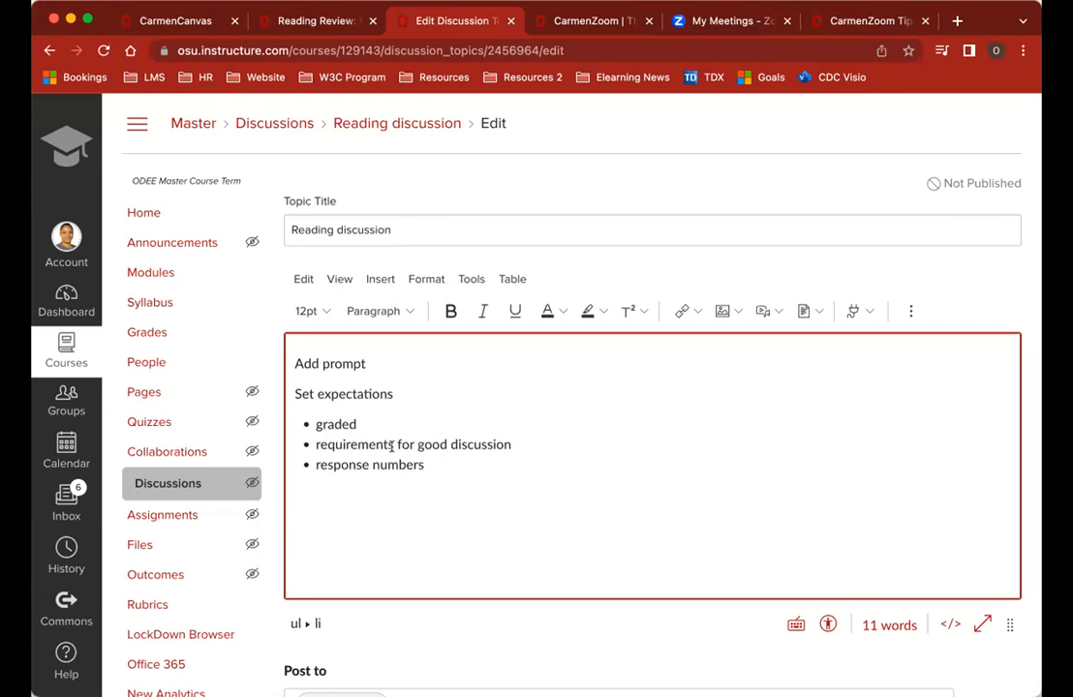
# Step: Examine the sections the discussion can be posted to, keeping All Sections selected
pyautogui.scroll(-3, 400, 476)
pyautogui.scroll(-5, 402, 482)
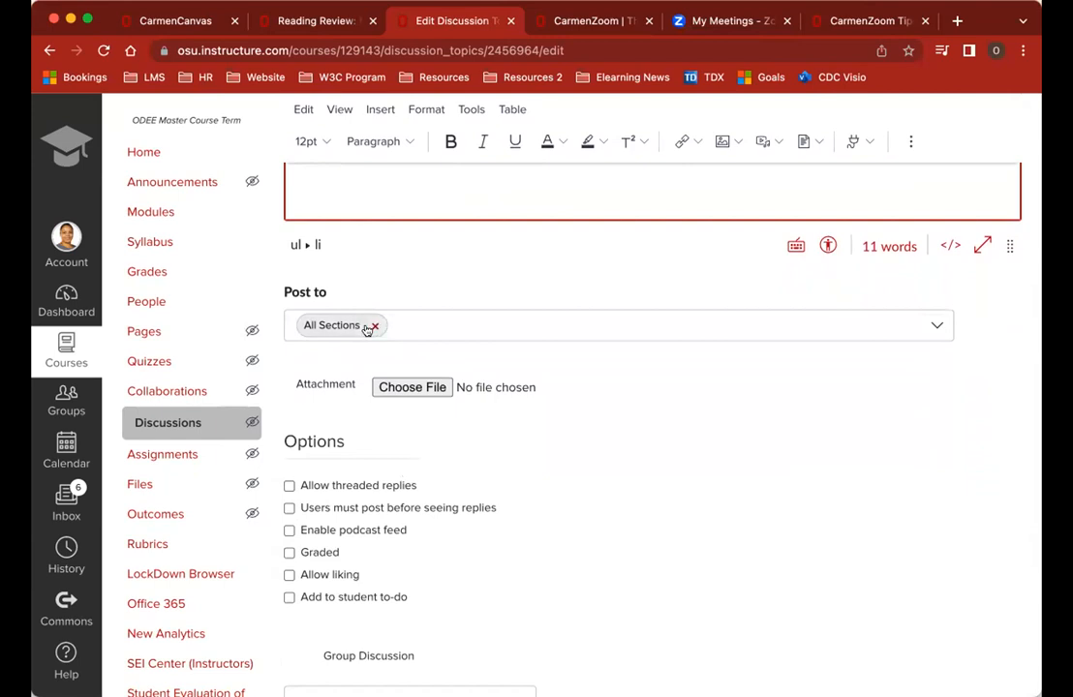
pyautogui.click(932, 329)
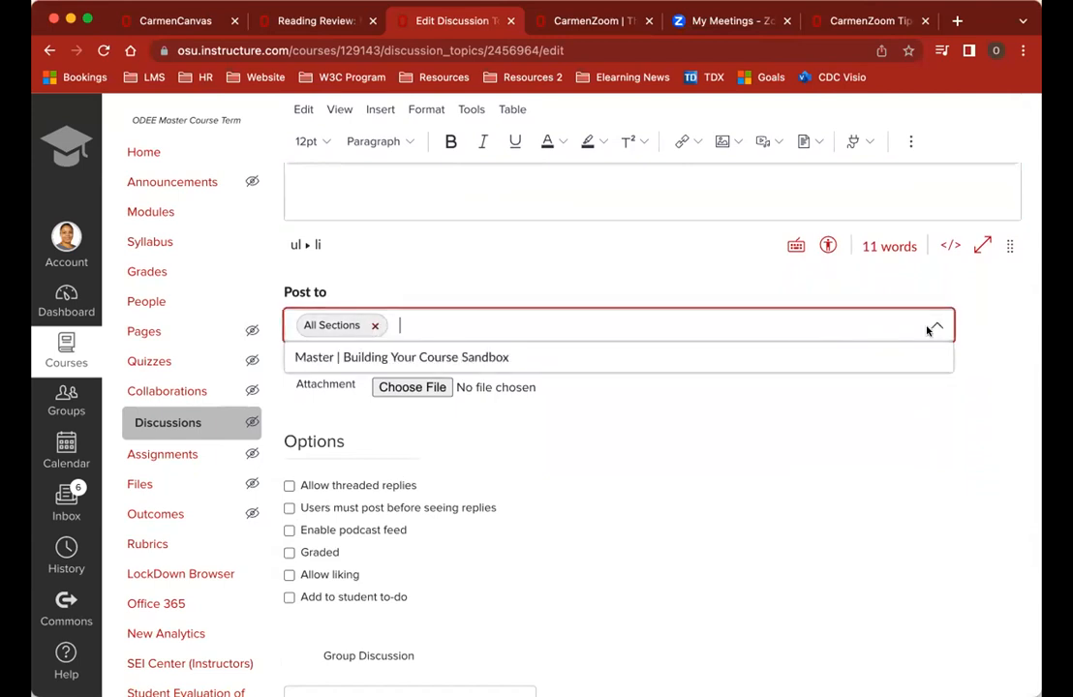
pyautogui.click(932, 326)
pyautogui.click(473, 443)
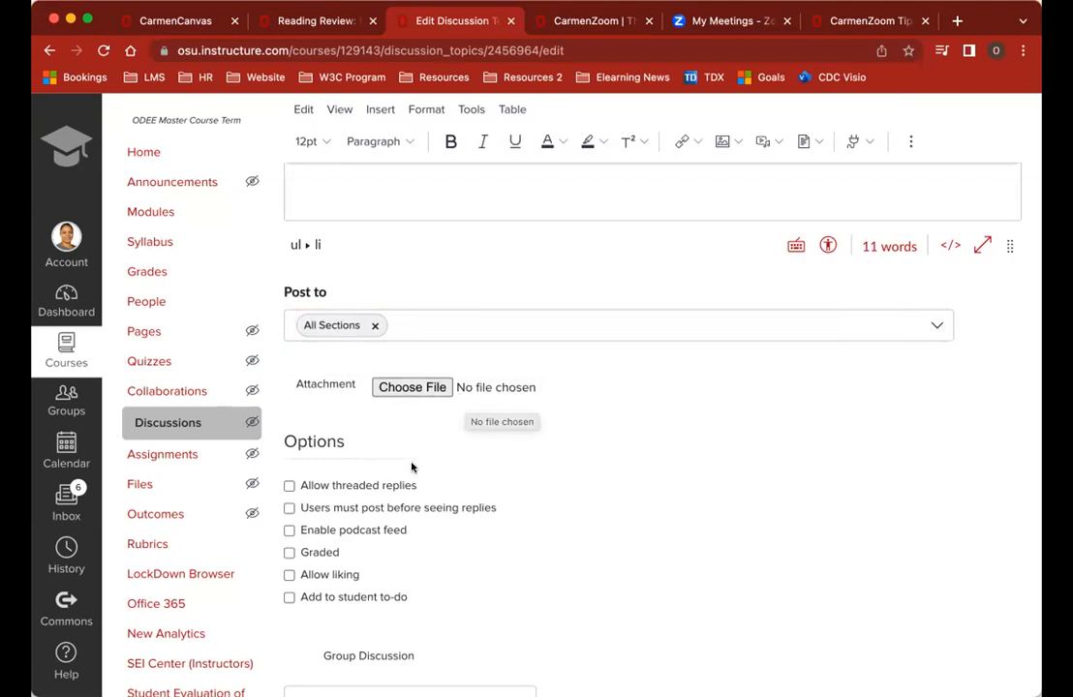
# Step: Mark the discussion as graded, switching the option off and on again to compare the settings offered
pyautogui.scroll(-2, 427, 364)
pyautogui.scroll(-5, 427, 367)
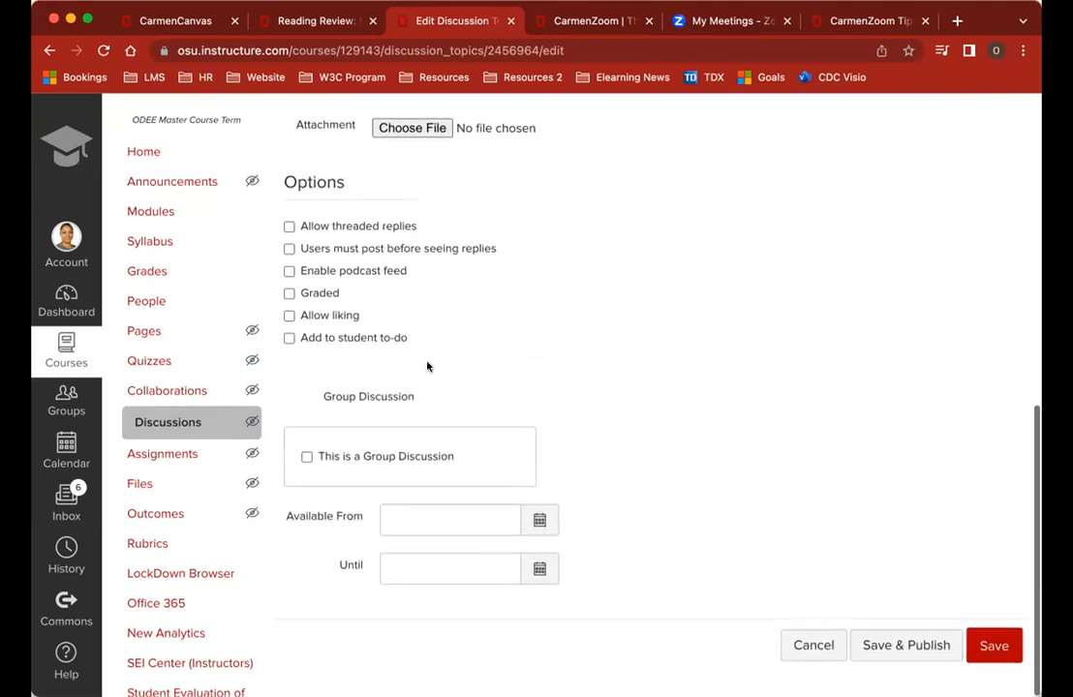
pyautogui.scroll(5, 427, 366)
pyautogui.hscroll(-2, 427, 366)
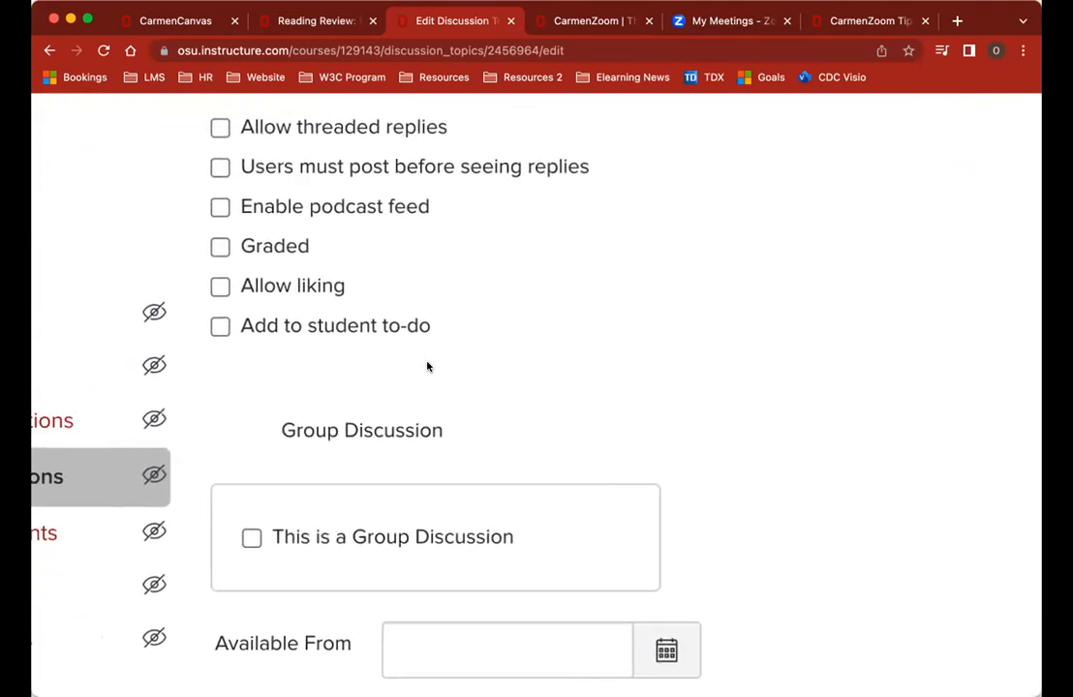
pyautogui.scroll(2, 427, 366)
pyautogui.hscroll(1, 427, 367)
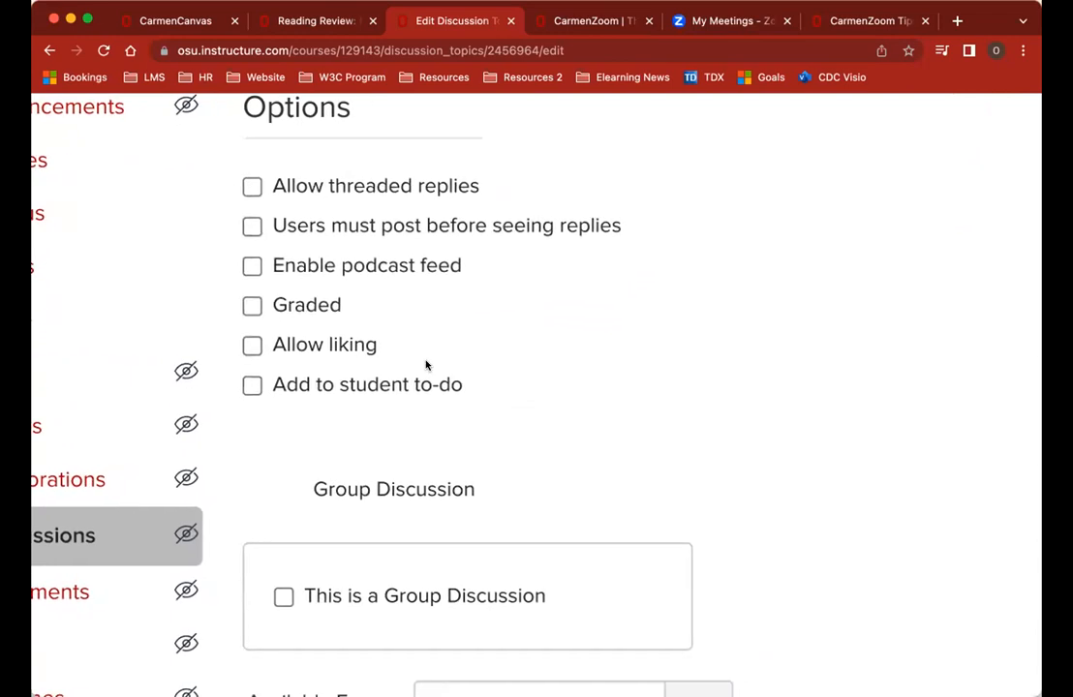
pyautogui.click(251, 306)
pyautogui.scroll(-3, 444, 229)
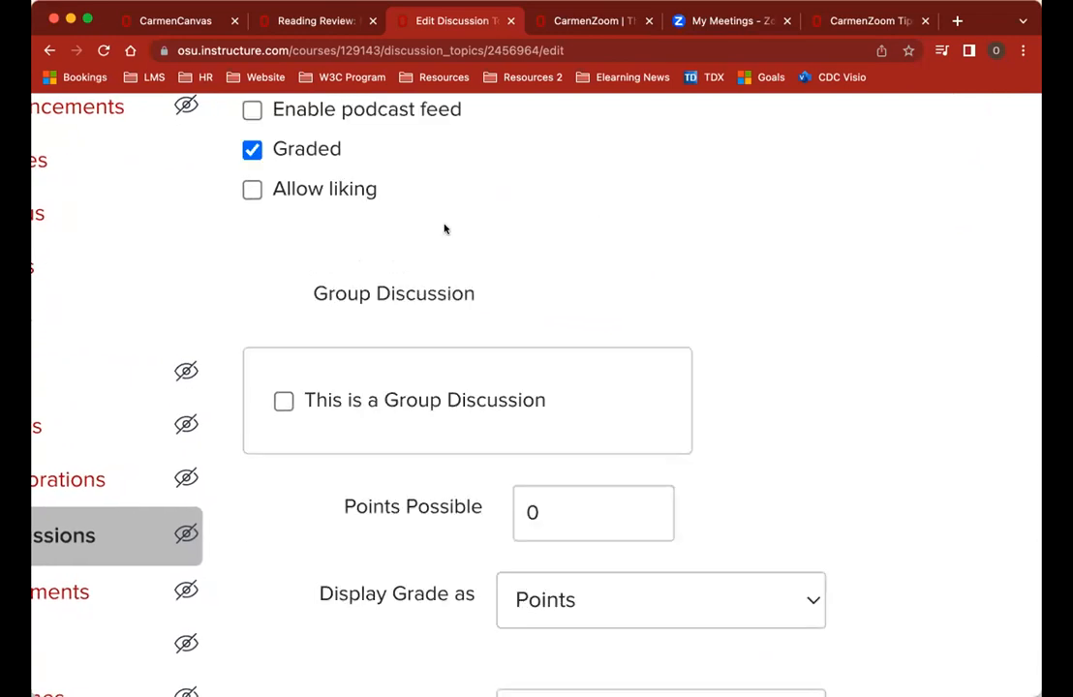
pyautogui.scroll(1, 445, 229)
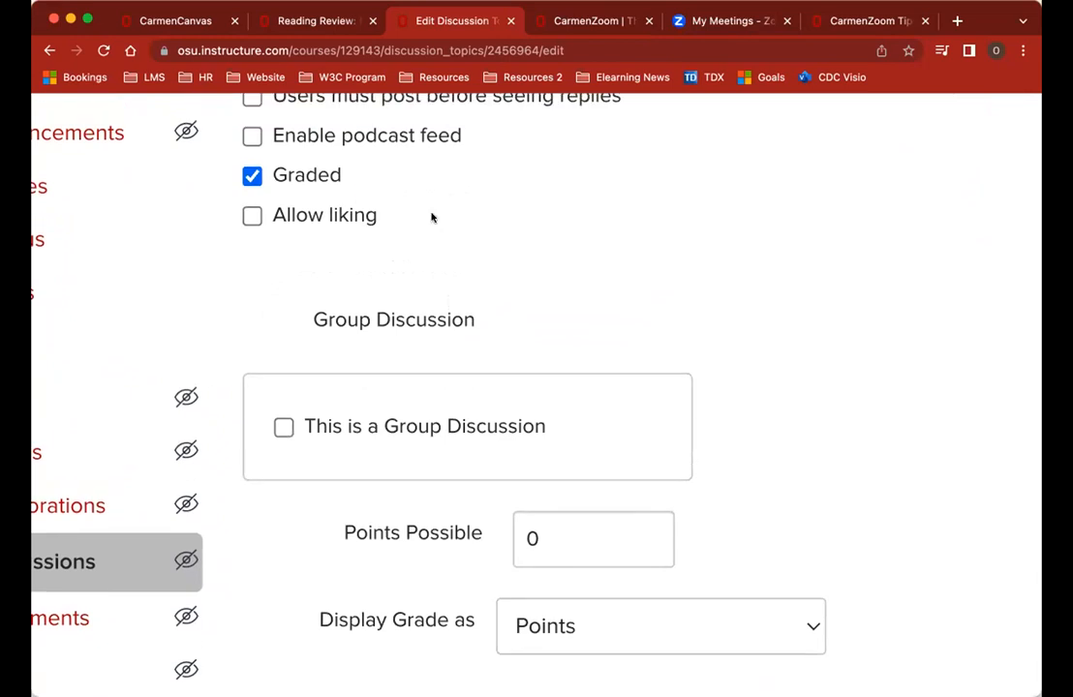
pyautogui.click(251, 178)
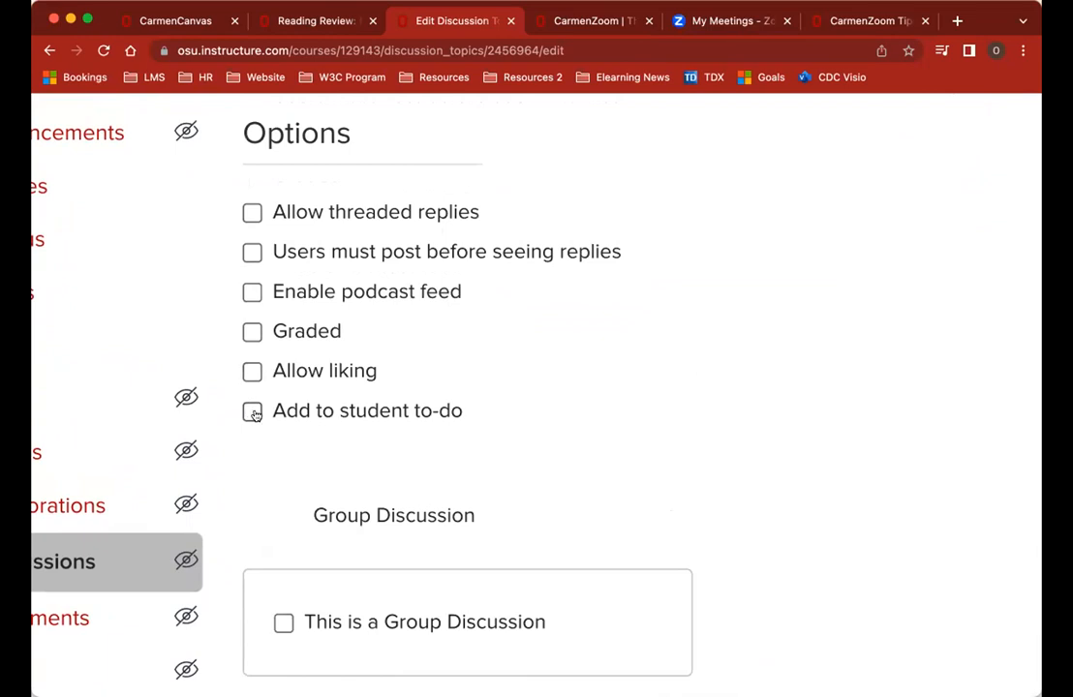
pyautogui.click(250, 333)
pyautogui.scroll(-2, 248, 335)
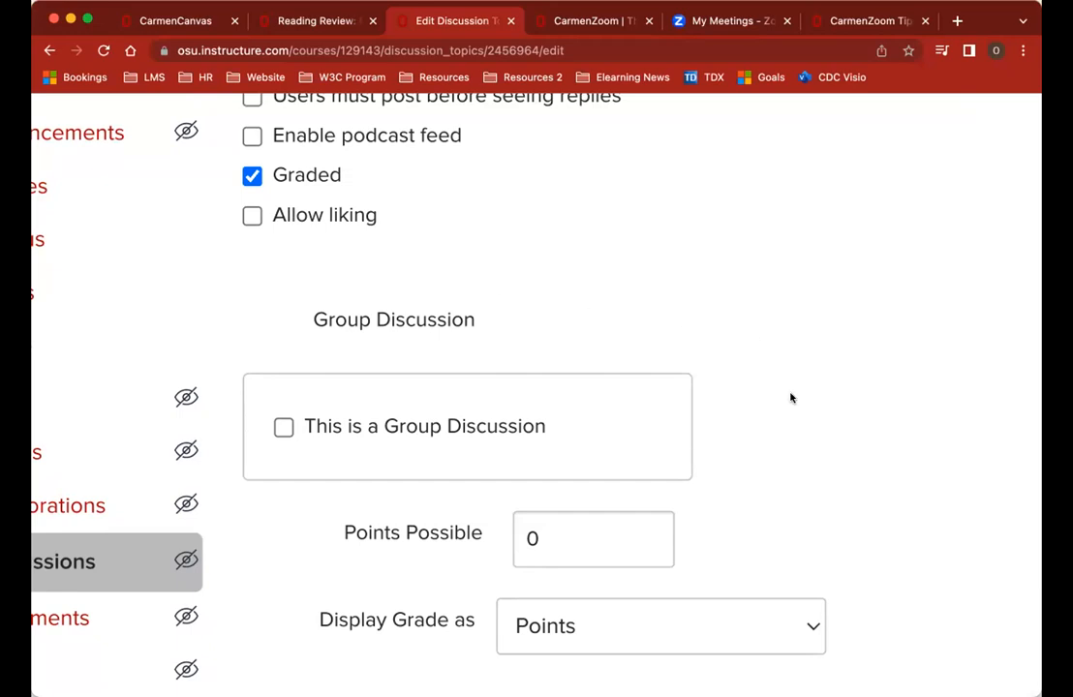
# Step: Turn on the group discussion option, look through the available group sets, and turn the option off again
pyautogui.scroll(-3, 790, 398)
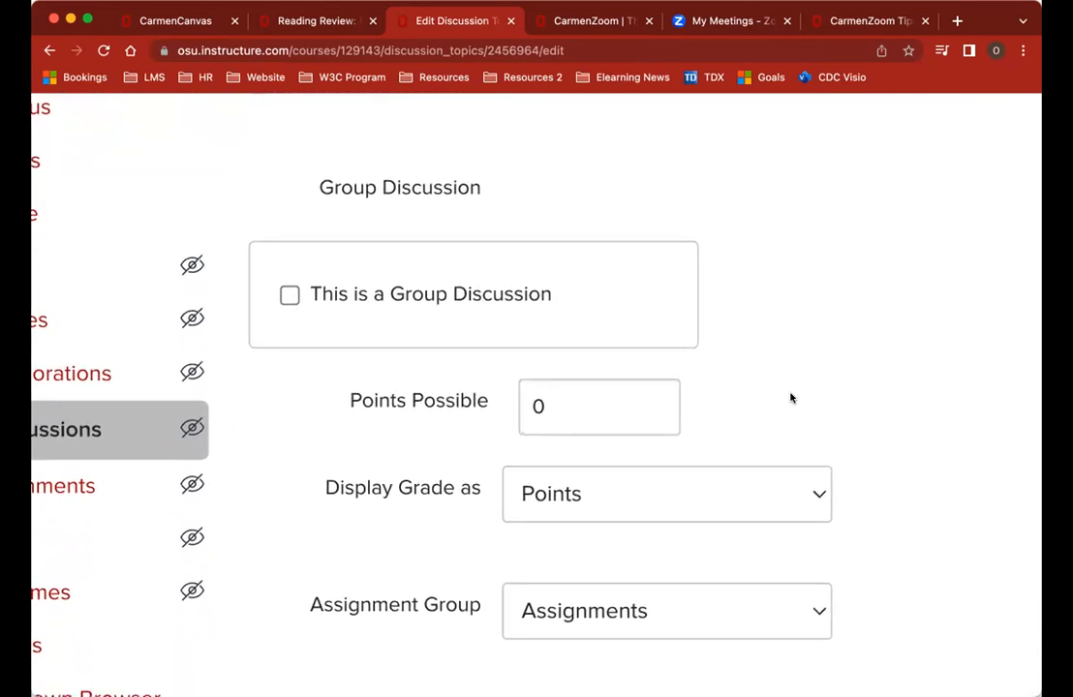
pyautogui.scroll(-1, 770, 353)
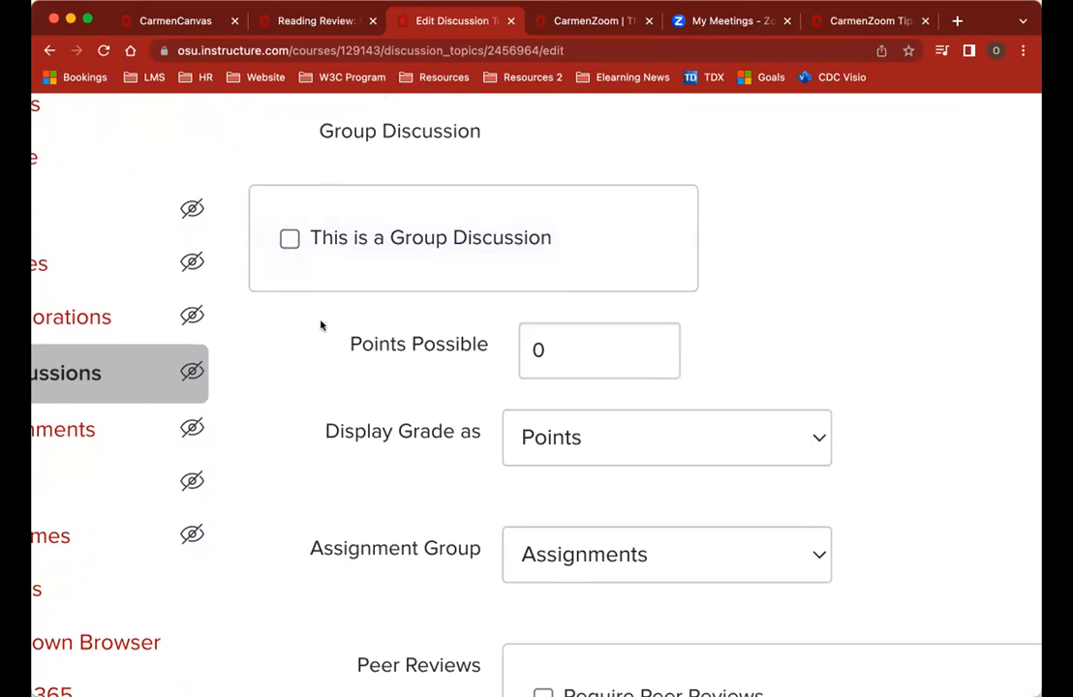
pyautogui.click(289, 241)
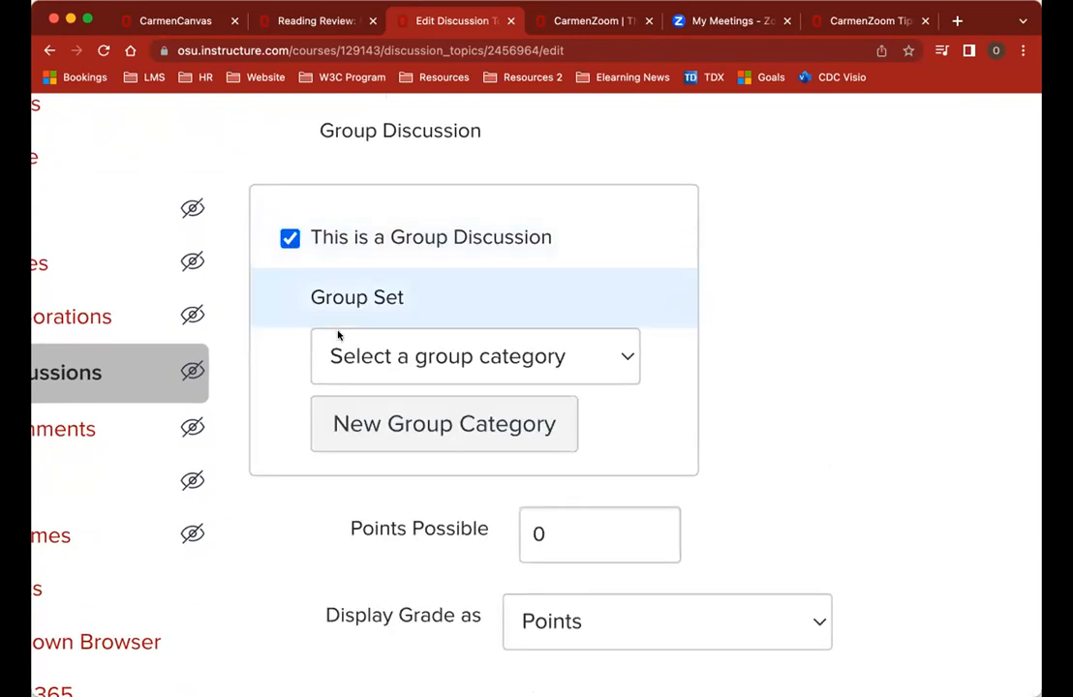
pyautogui.click(421, 359)
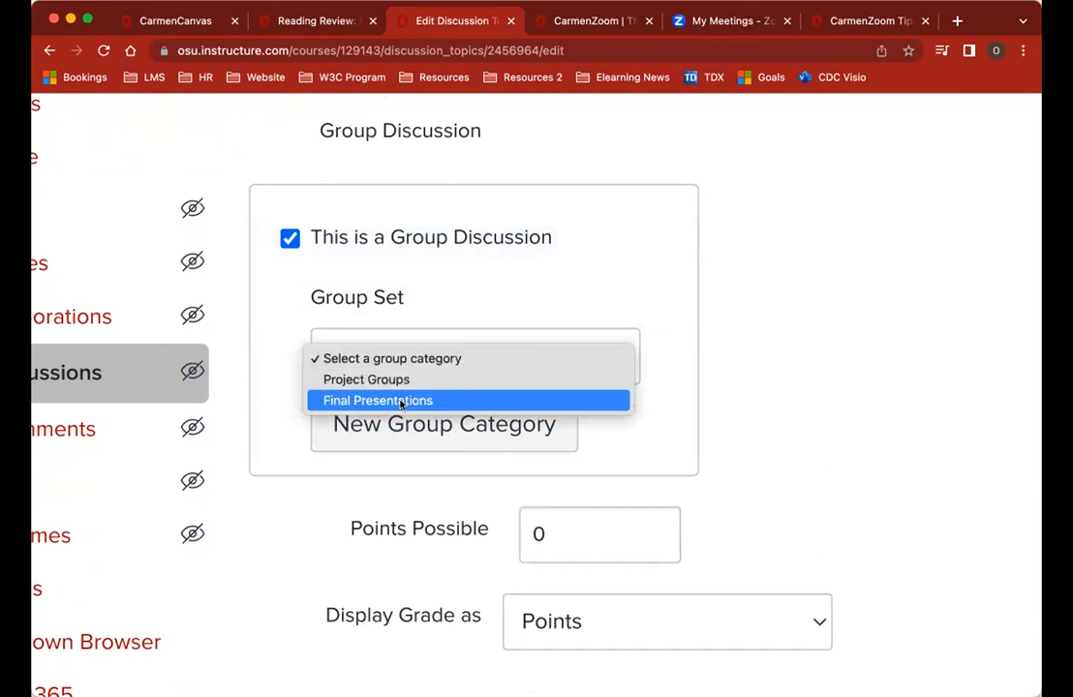
pyautogui.click(434, 304)
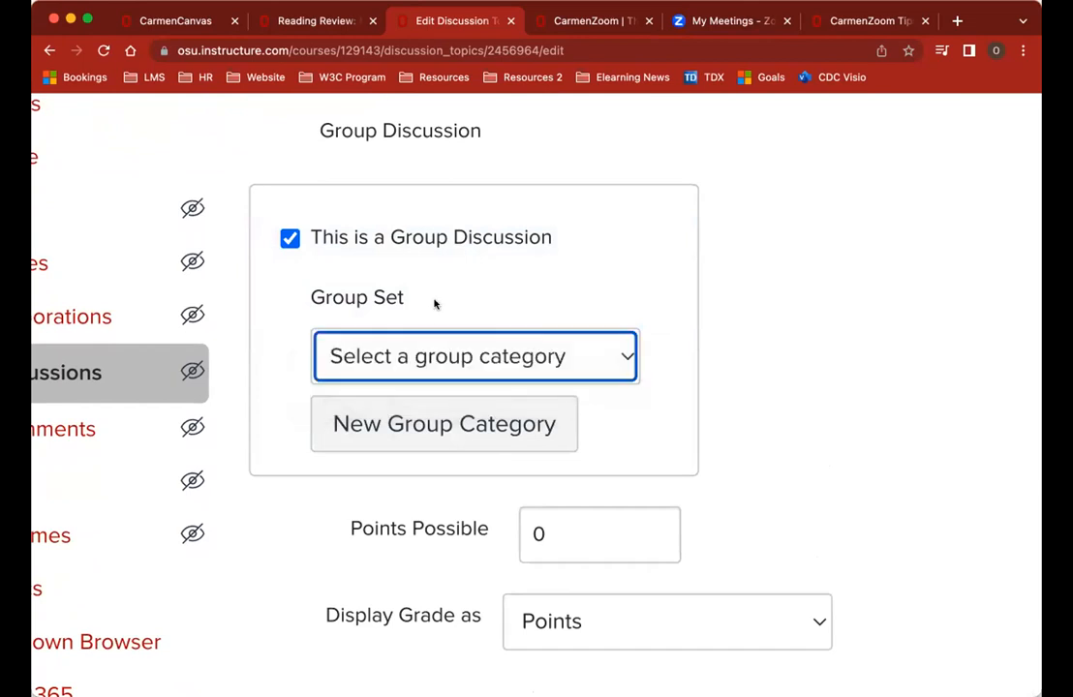
pyautogui.click(289, 239)
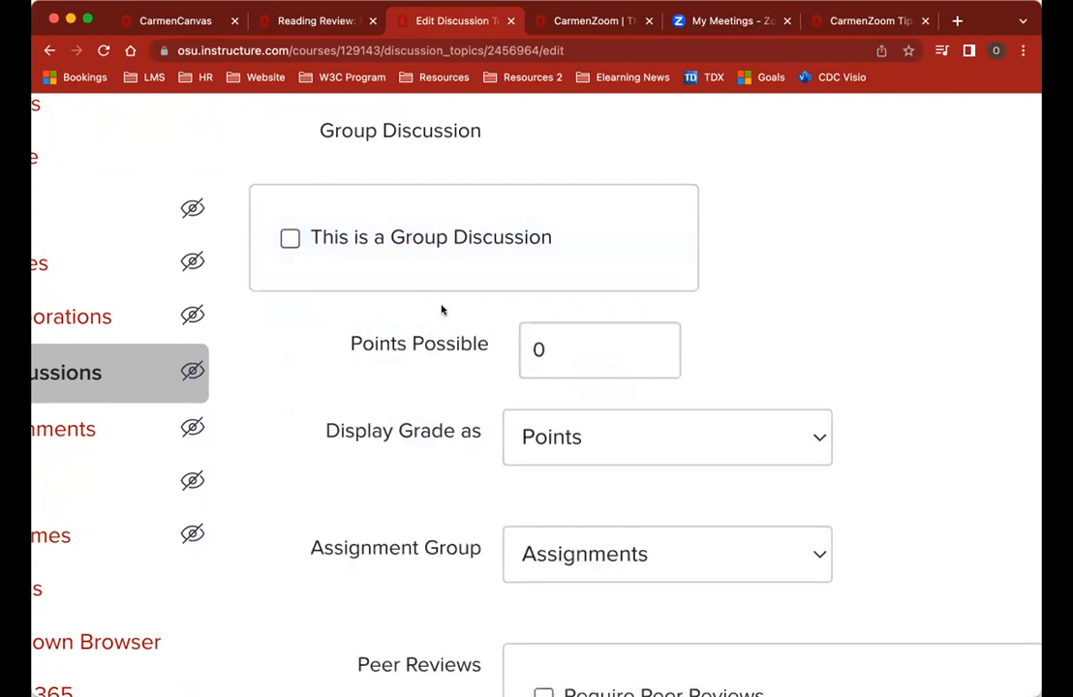
# Step: Set the discussion's points possible to 30
pyautogui.scroll(-2, 442, 310)
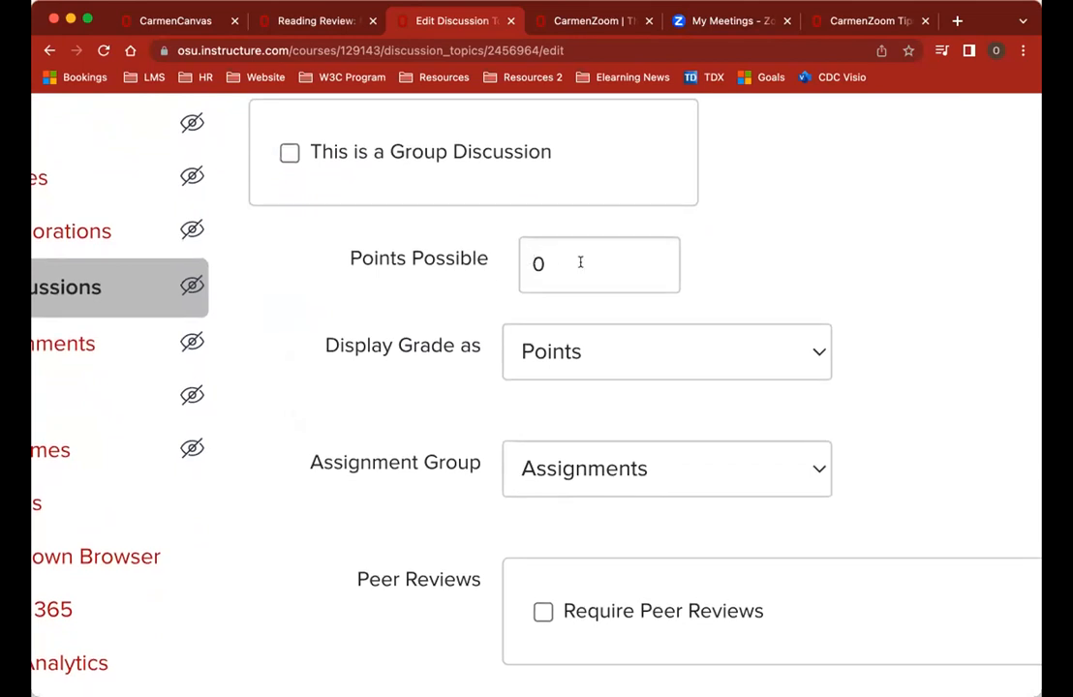
pyautogui.doubleClick(580, 261)
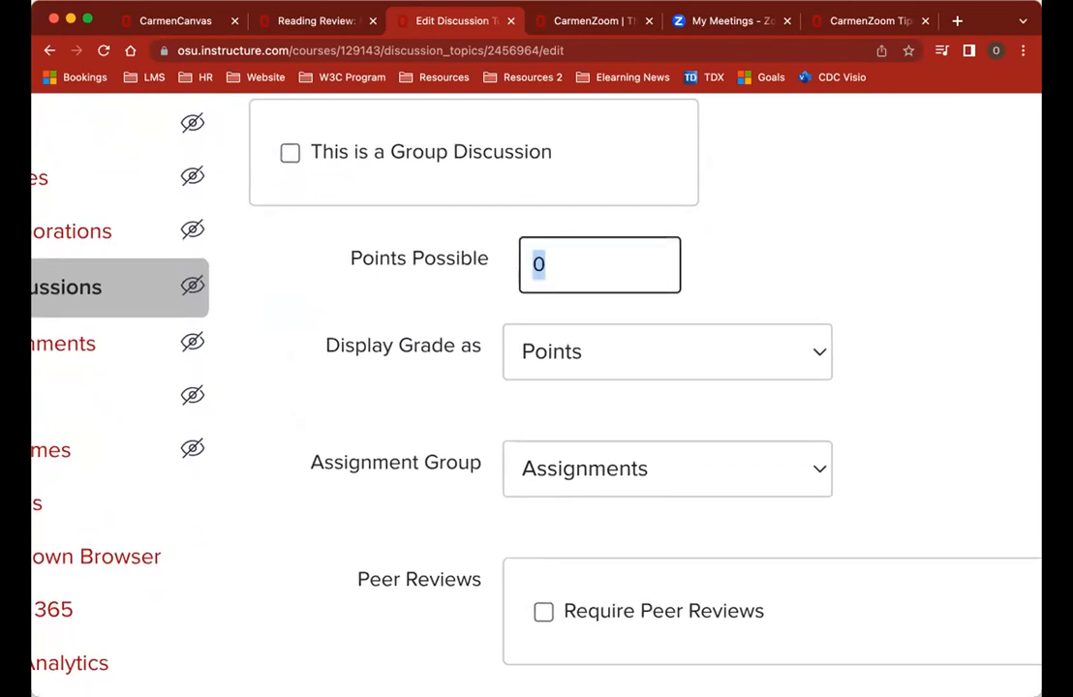
pyautogui.write('30')
# Step: Examine the grade display and assignment group choices, keeping Points and Assignments
pyautogui.scroll(-2, 804, 308)
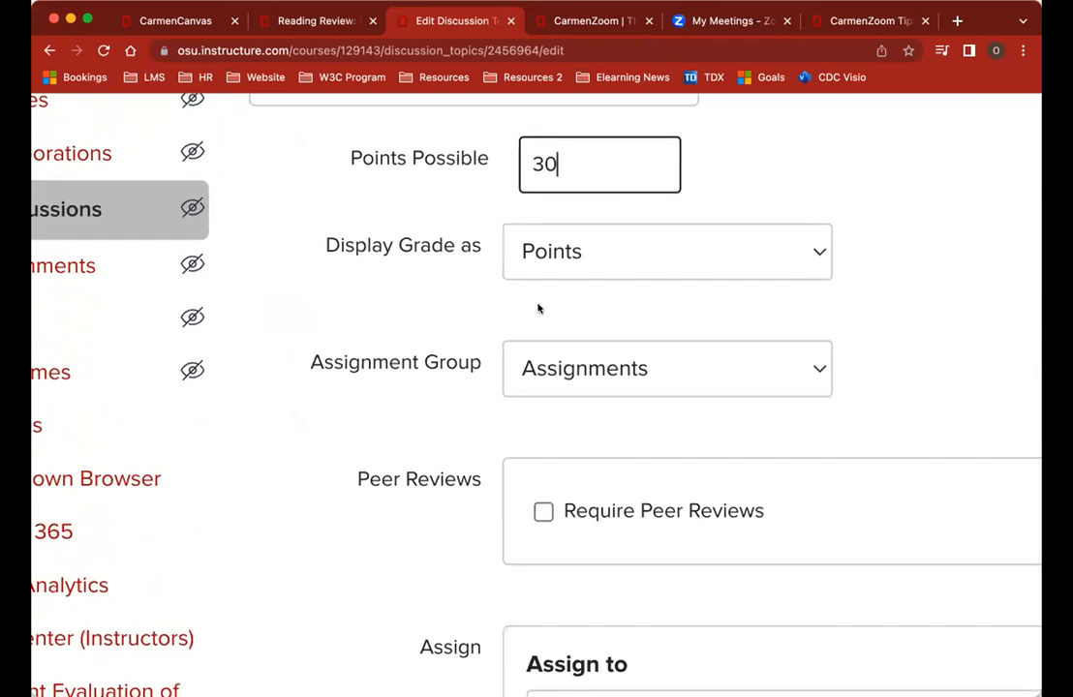
pyautogui.click(593, 264)
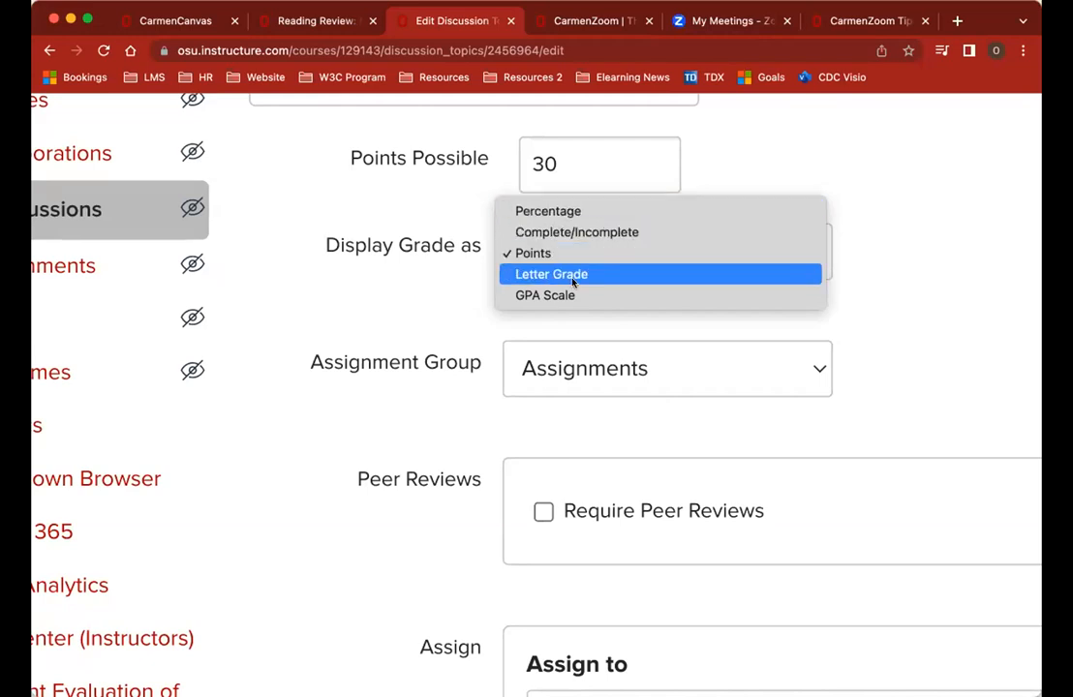
pyautogui.click(461, 292)
pyautogui.scroll(-2, 532, 410)
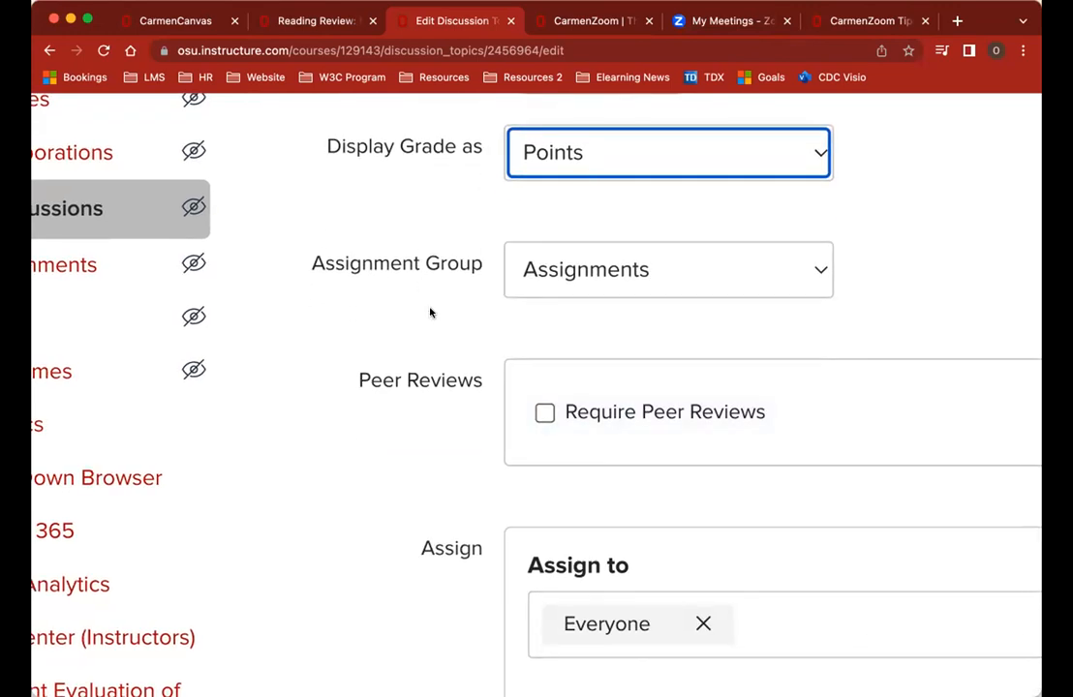
pyautogui.scroll(-1, 431, 312)
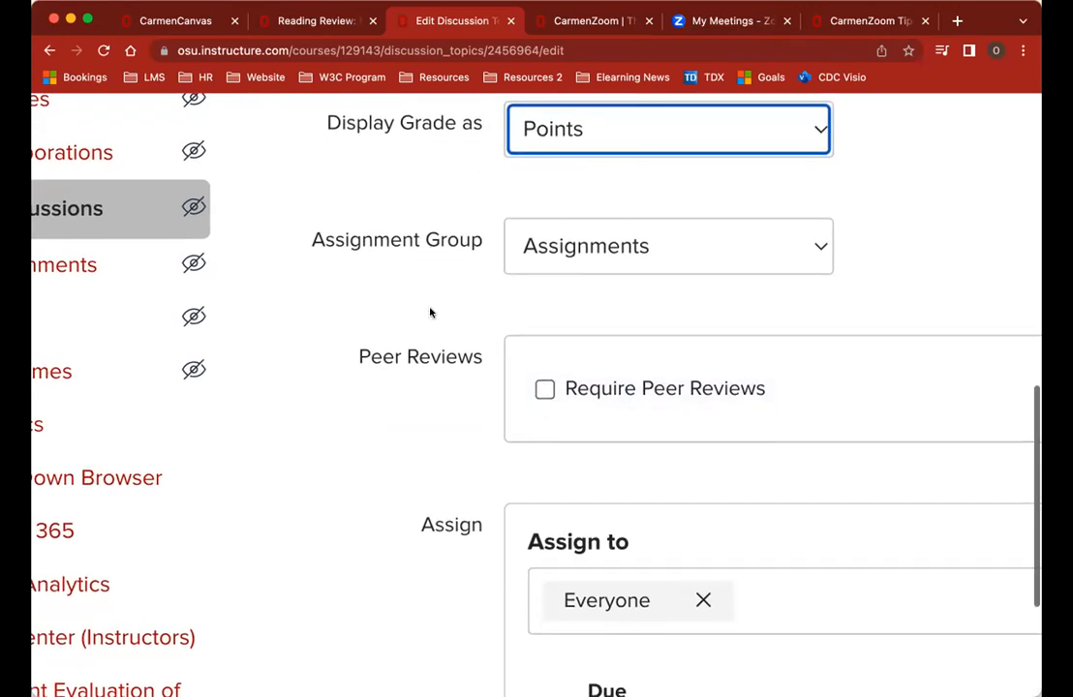
pyautogui.click(689, 256)
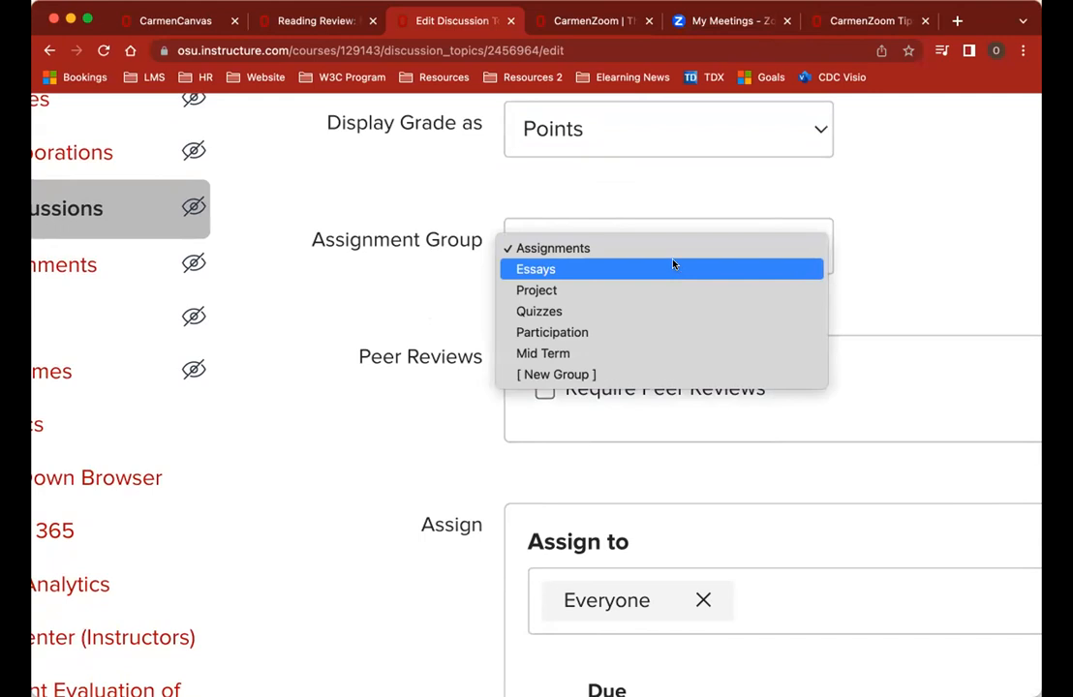
pyautogui.click(818, 230)
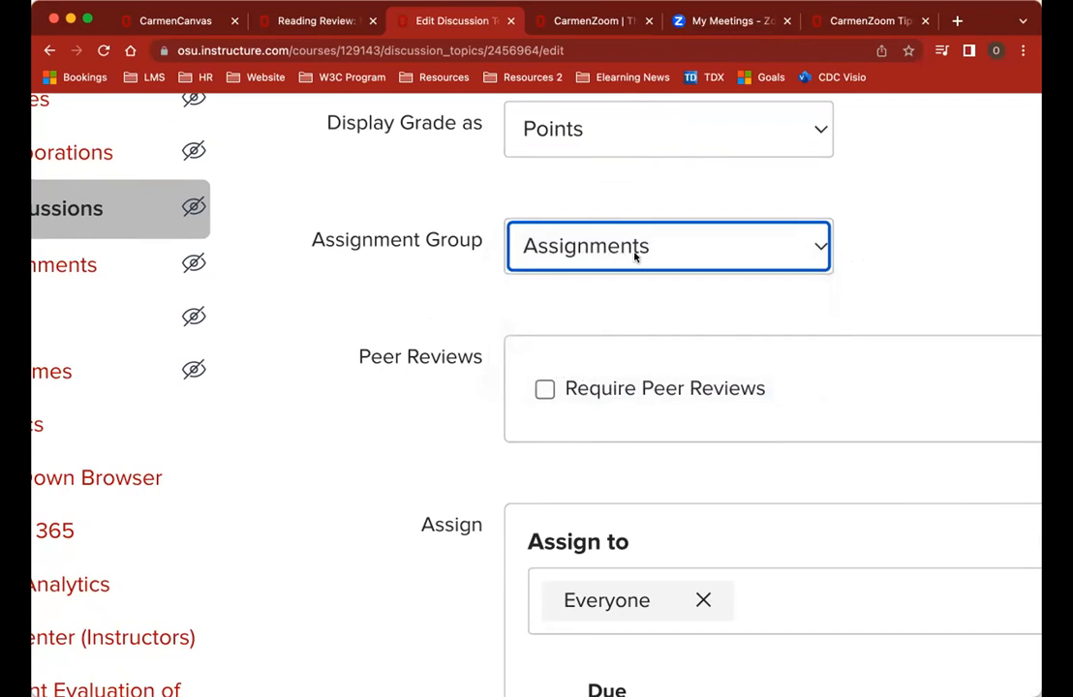
# Step: Set the discussion's due date to Dec 28, 2022, 11:59 PM for everyone
pyautogui.scroll(-3, 633, 290)
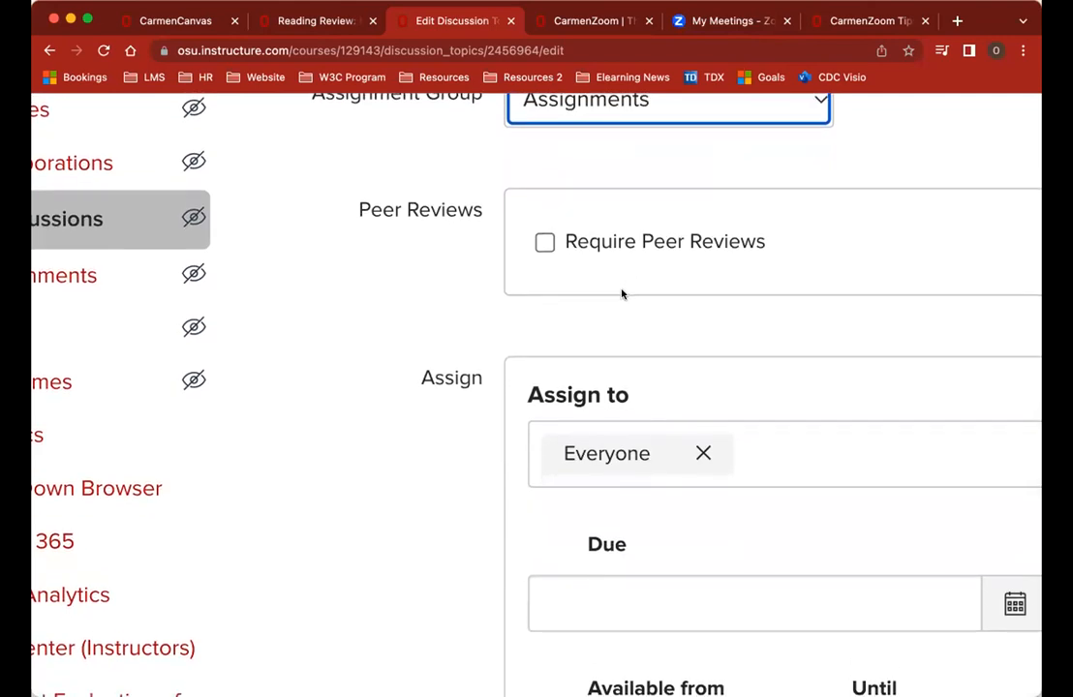
pyautogui.hscroll(5, 623, 293)
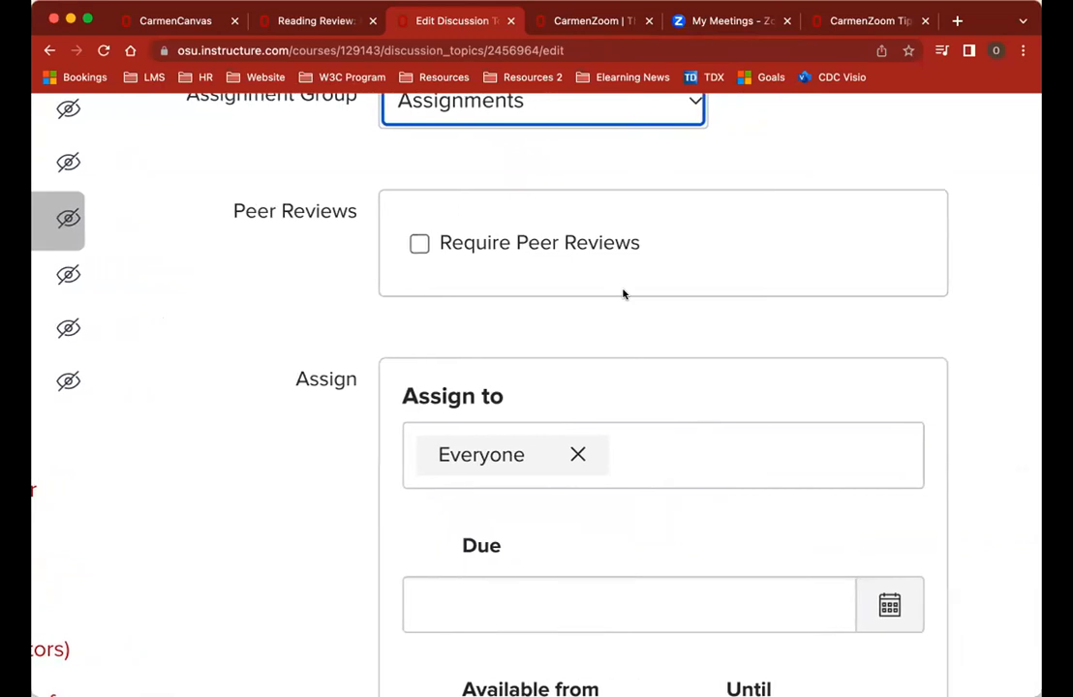
pyautogui.scroll(-1, 557, 267)
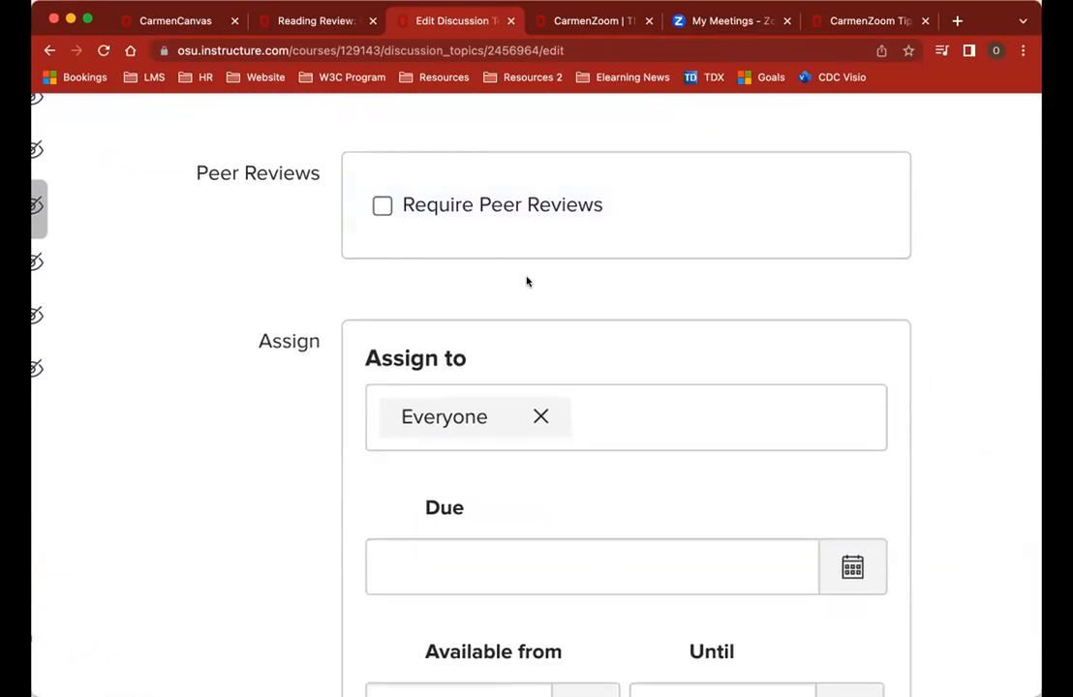
pyautogui.scroll(-5, 527, 281)
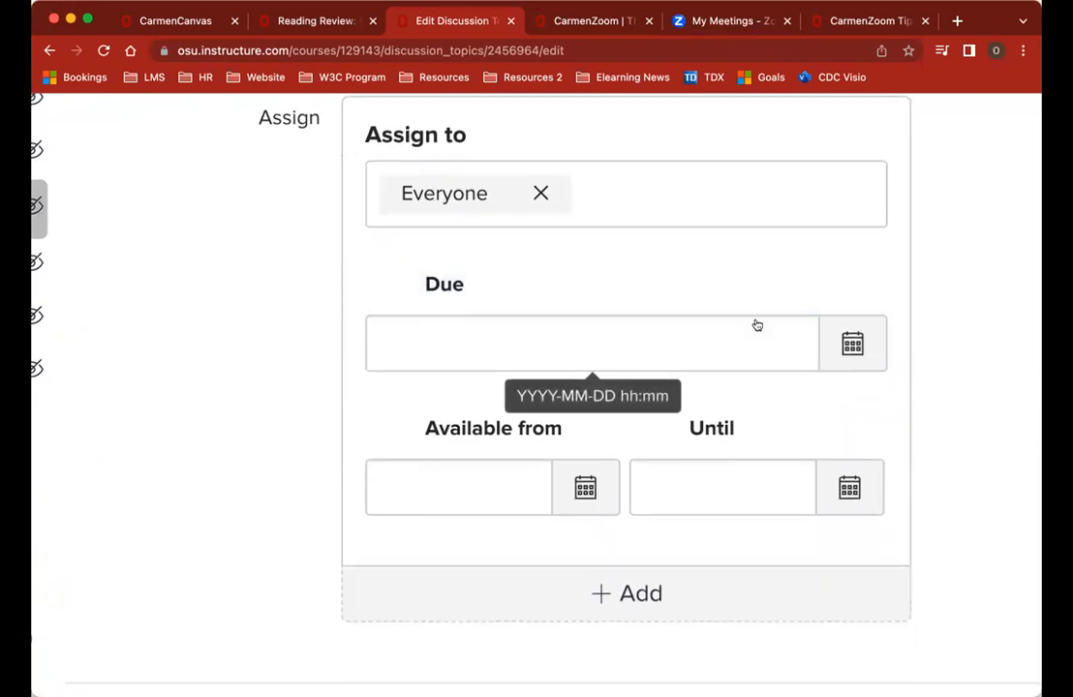
pyautogui.click(852, 344)
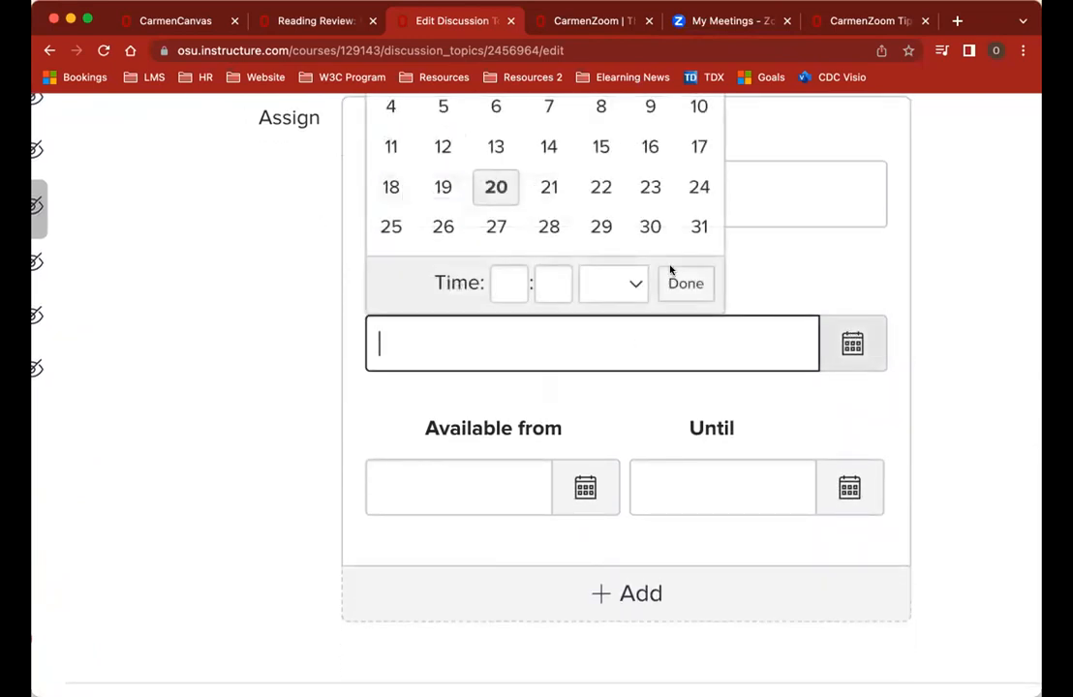
pyautogui.click(549, 226)
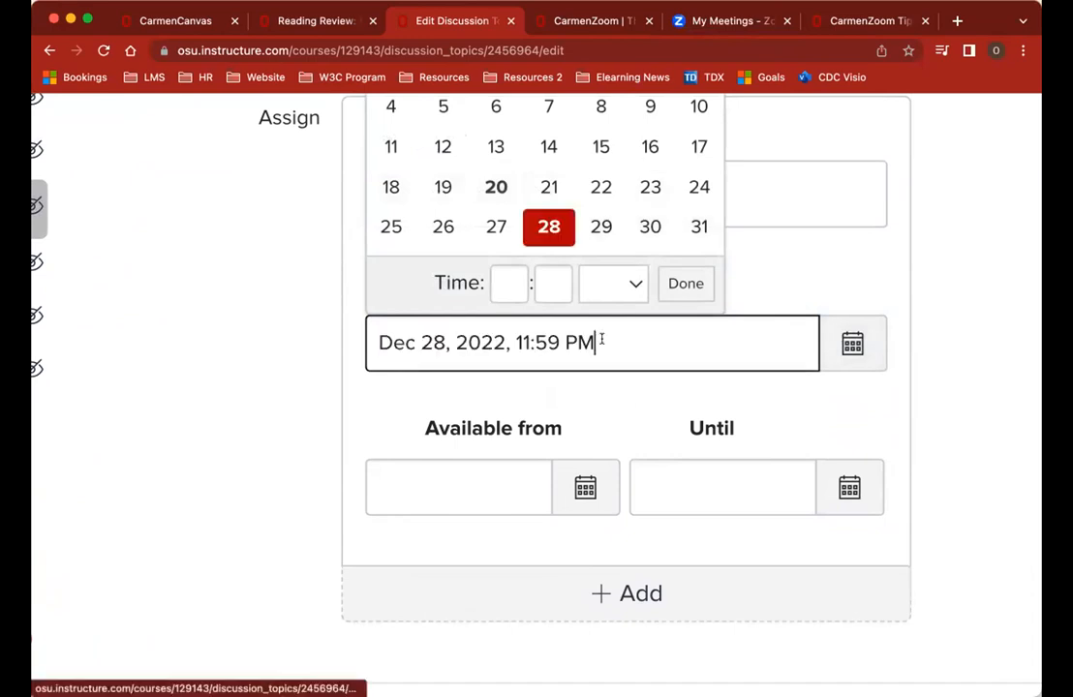
pyautogui.click(587, 388)
# Step: Make the discussion available from Dec 20, 2022, 12:00 AM with no end date, and save and publish it
pyautogui.scroll(-3, 588, 390)
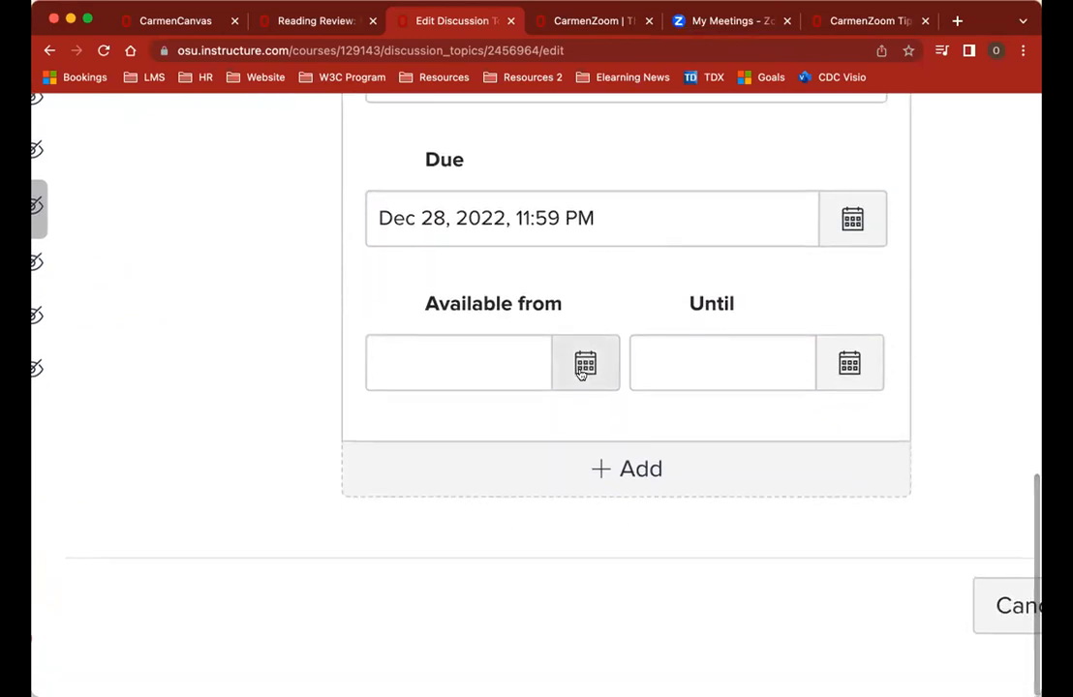
pyautogui.click(582, 364)
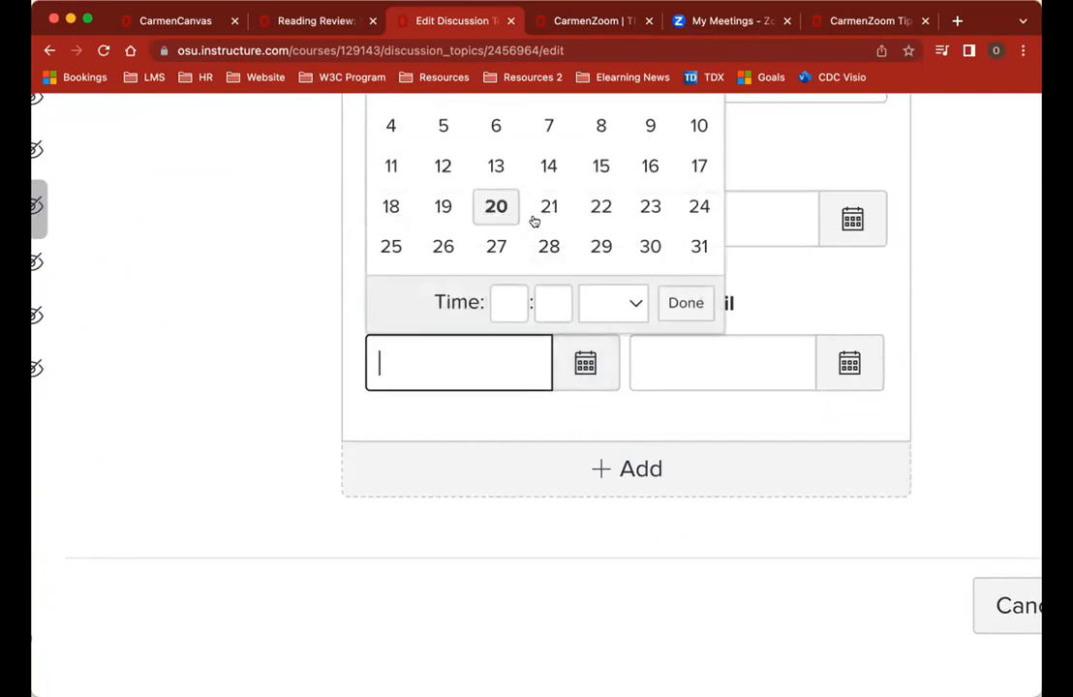
pyautogui.click(495, 207)
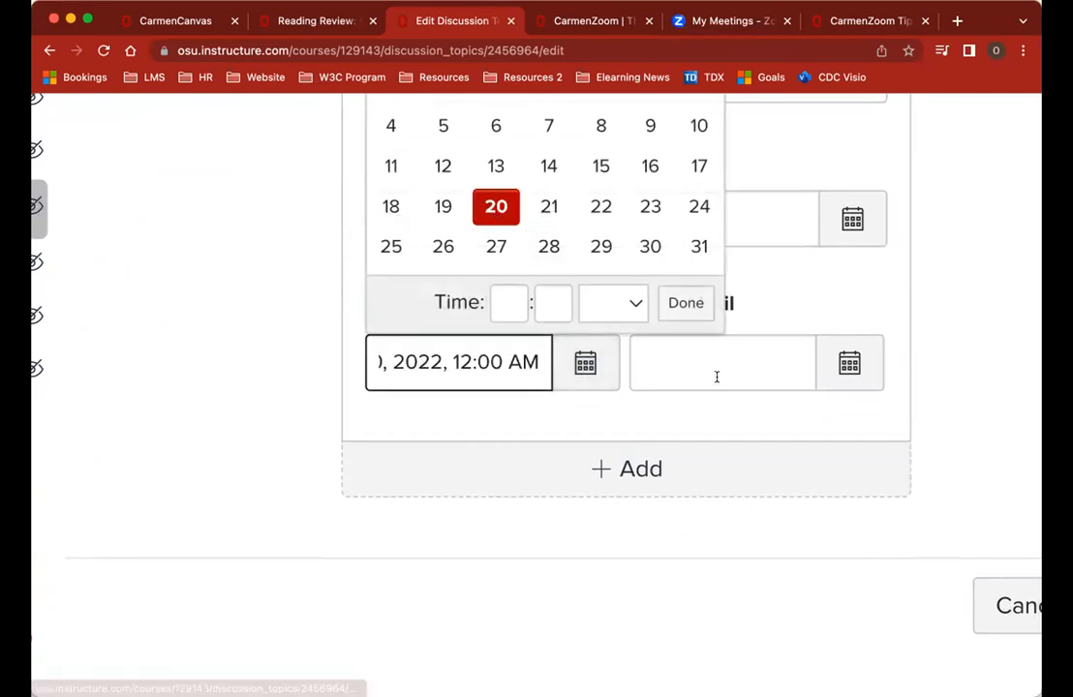
pyautogui.click(715, 378)
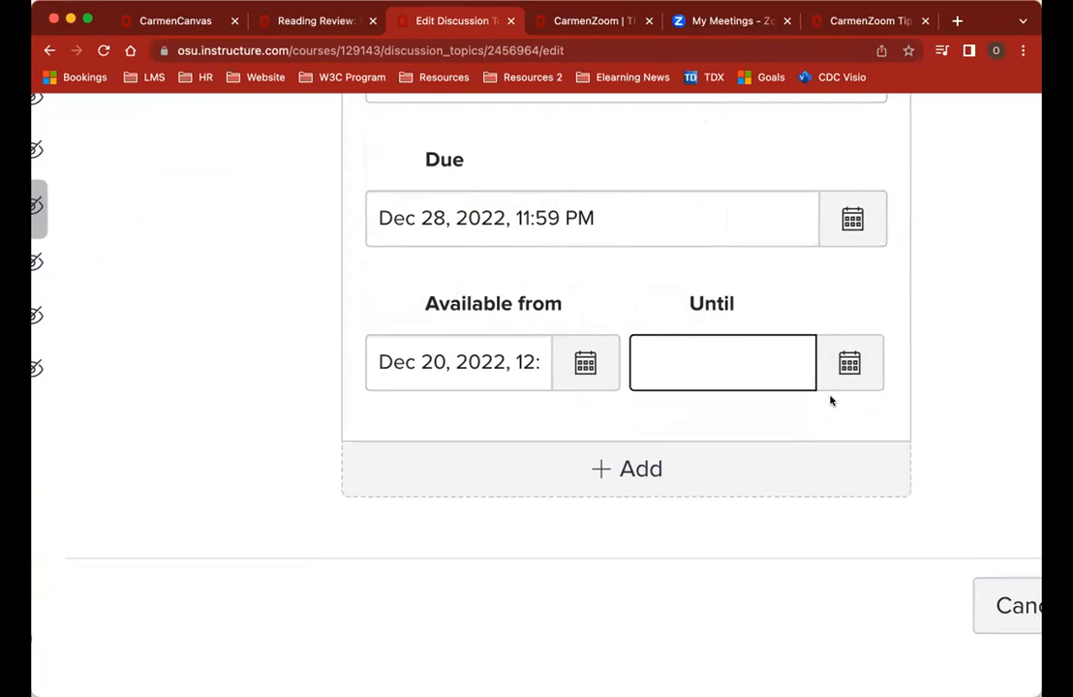
pyautogui.hscroll(5, 805, 417)
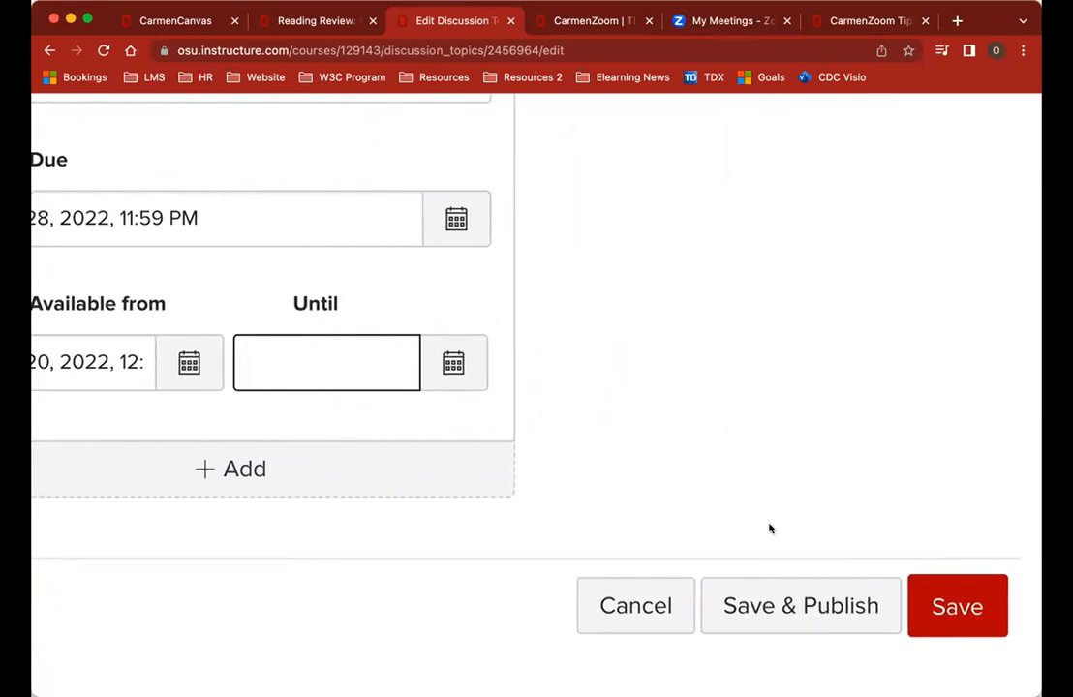
pyautogui.click(770, 605)
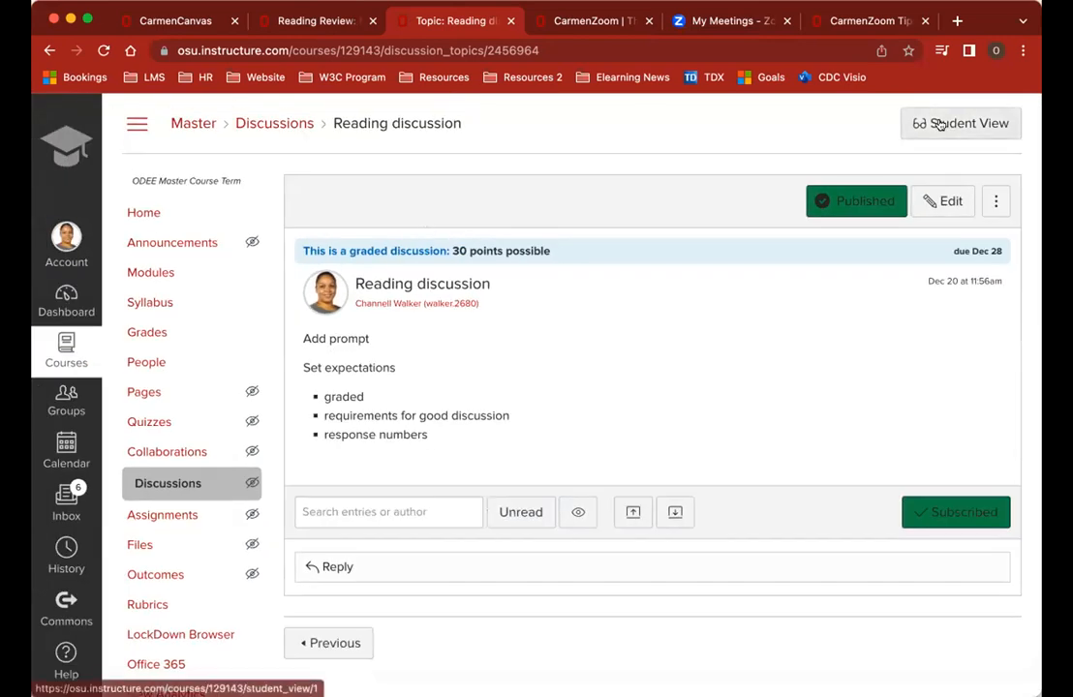
# Step: Examine the published Reading discussion in Student View, including its graded notice, points, due date and prompt, and leave Student View
pyautogui.click(939, 125)
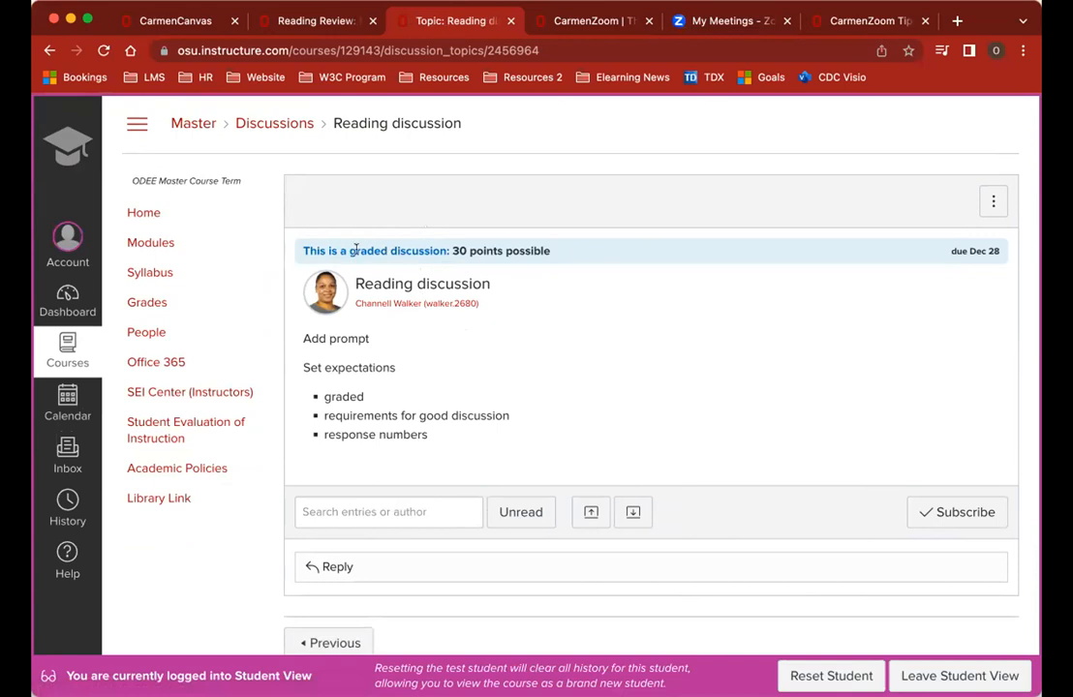
pyautogui.moveTo(304, 251); pyautogui.dragTo(564, 263)
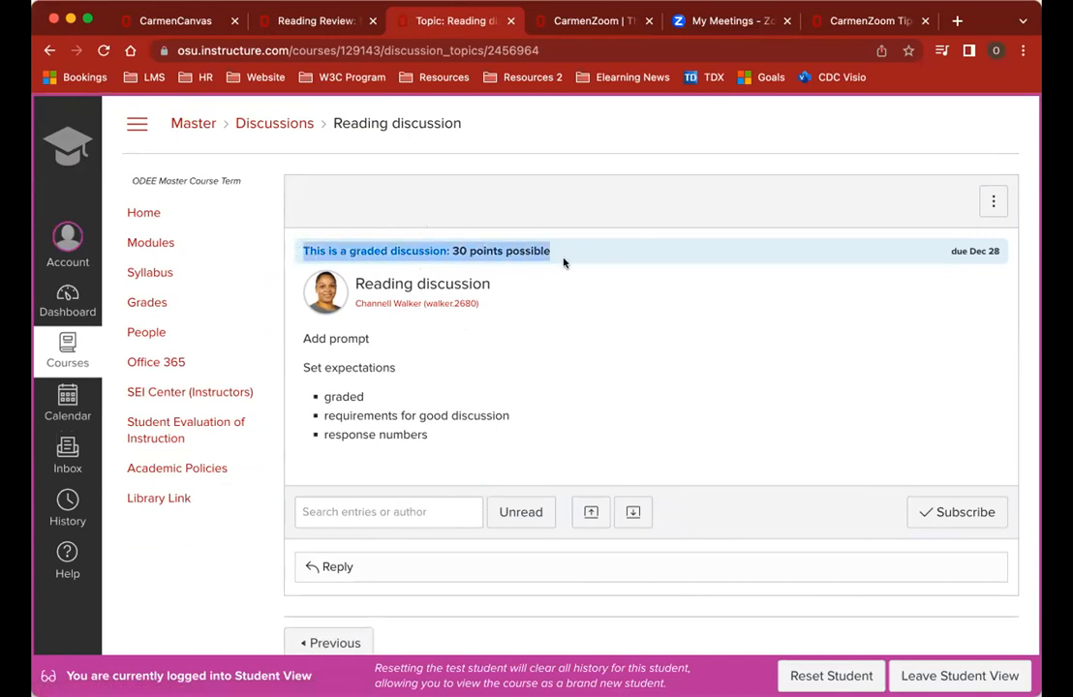
pyautogui.click(564, 262)
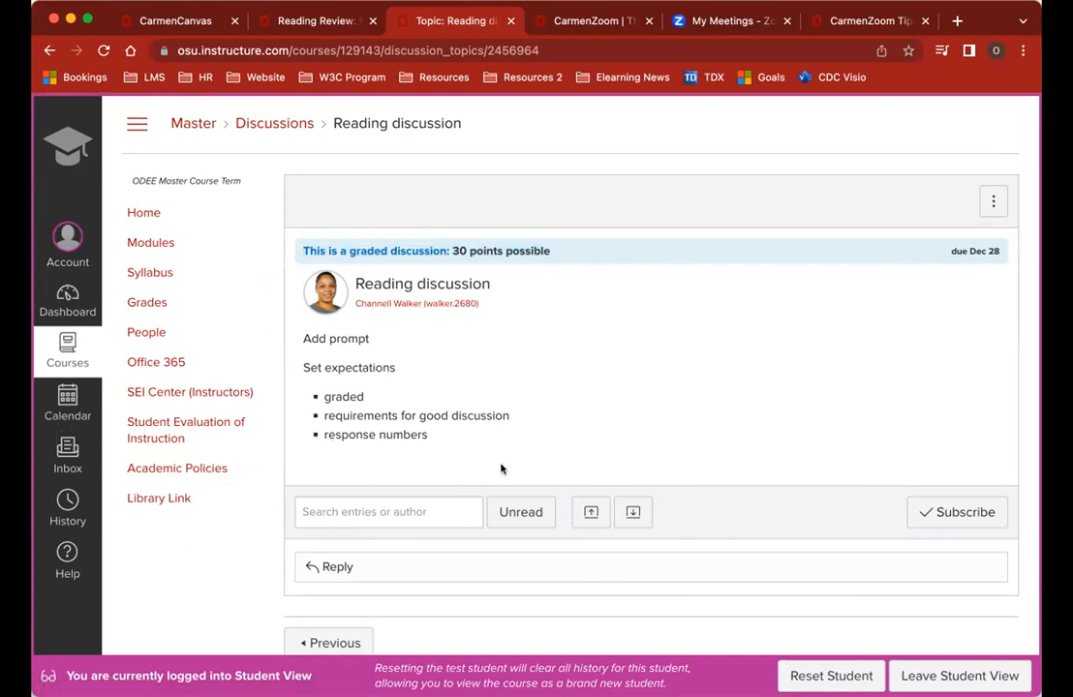
pyautogui.scroll(-1, 501, 469)
pyautogui.scroll(-1, 501, 469)
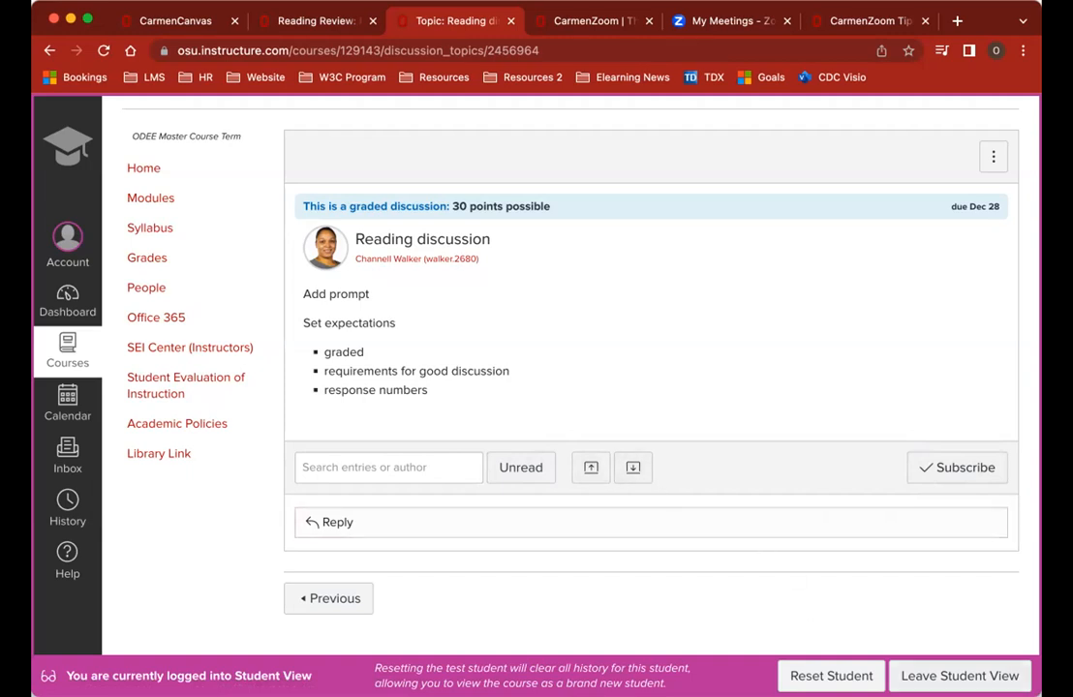
pyautogui.click(959, 676)
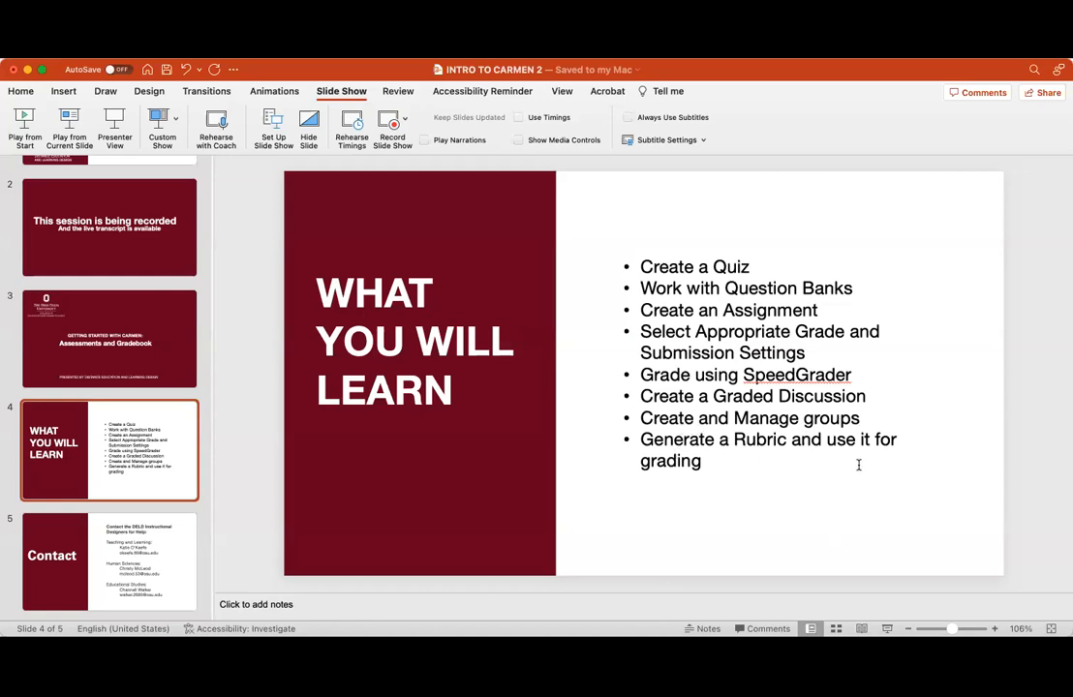
# Step: Switch to the INTRO TO CARMEN 2 presentation in PowerPoint and show the Contact slide
pyautogui.click(100, 572)
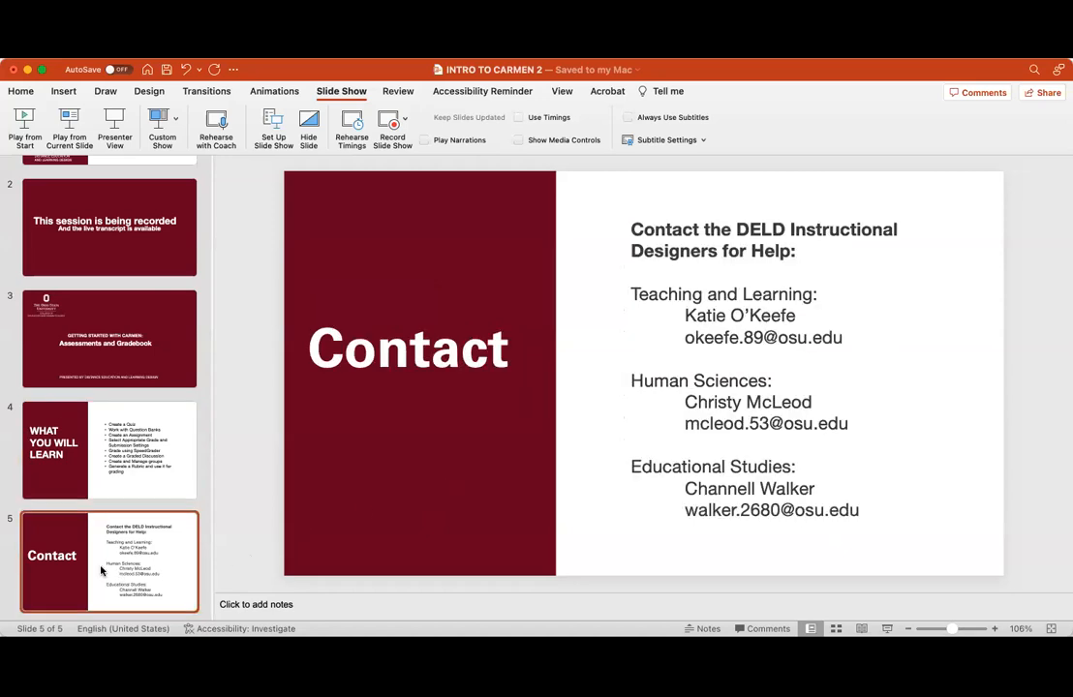